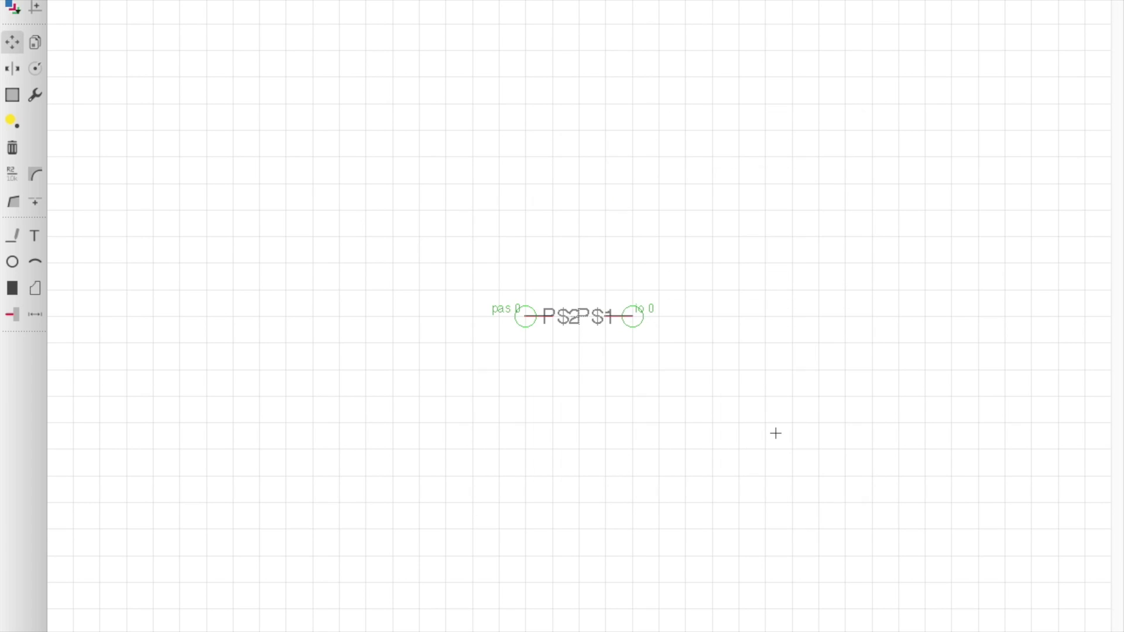
- Set the left pin's Visible option to off in its properties
{"action": "right_click", "coordinate": [526, 312]}
{"action": "left_click", "coordinate": [603, 482]}
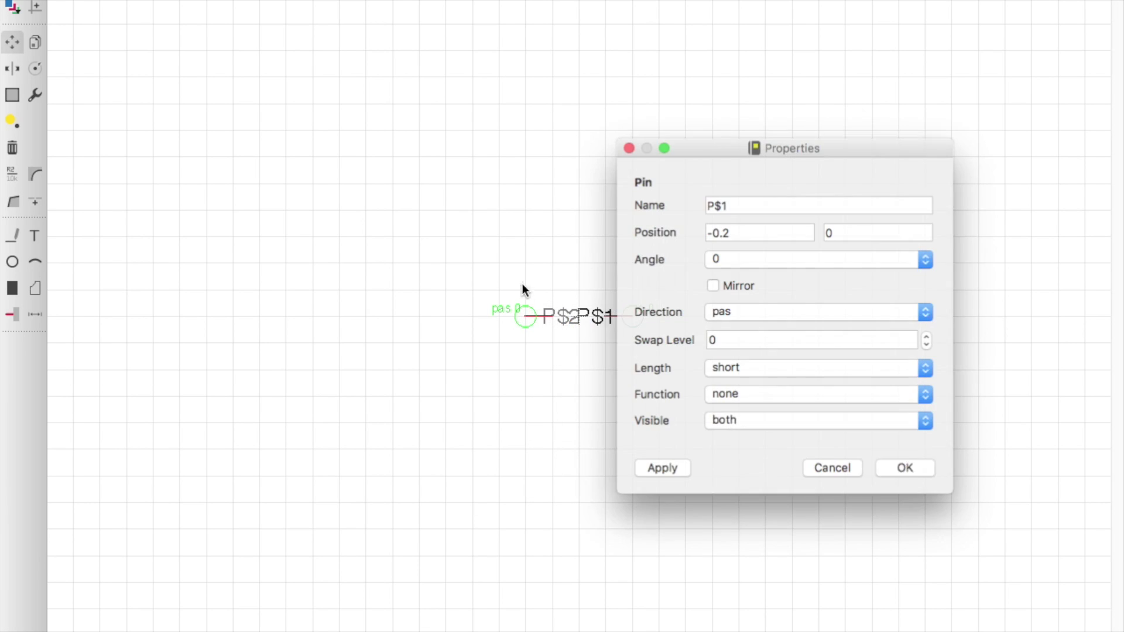
{"action": "left_click", "coordinate": [767, 422]}
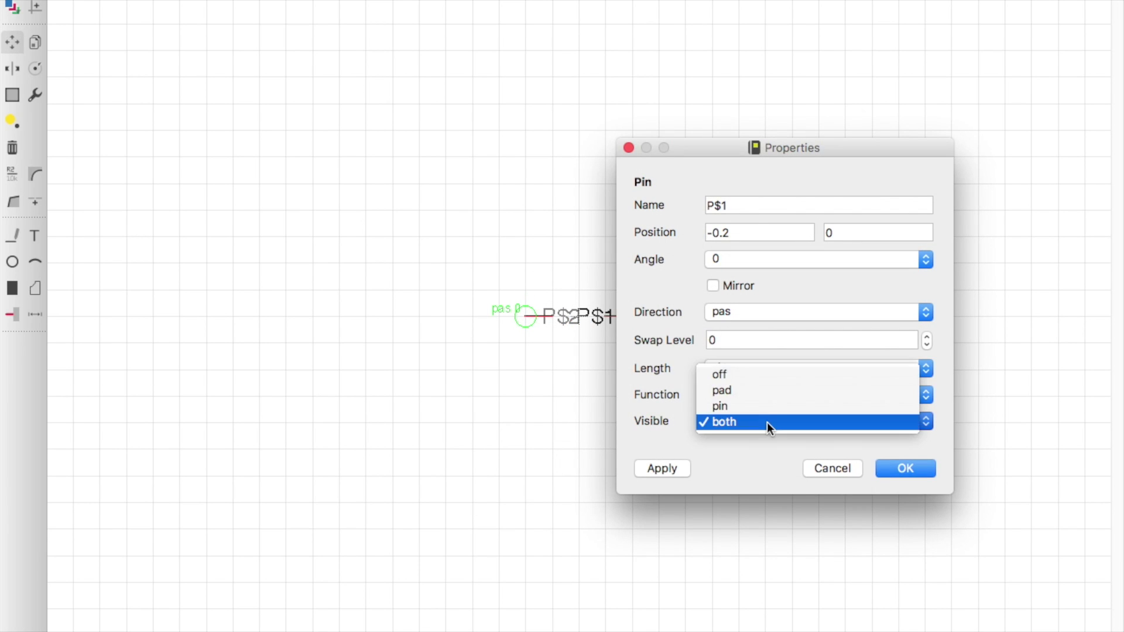
{"action": "left_click", "coordinate": [753, 371]}
{"action": "left_click", "coordinate": [905, 468]}
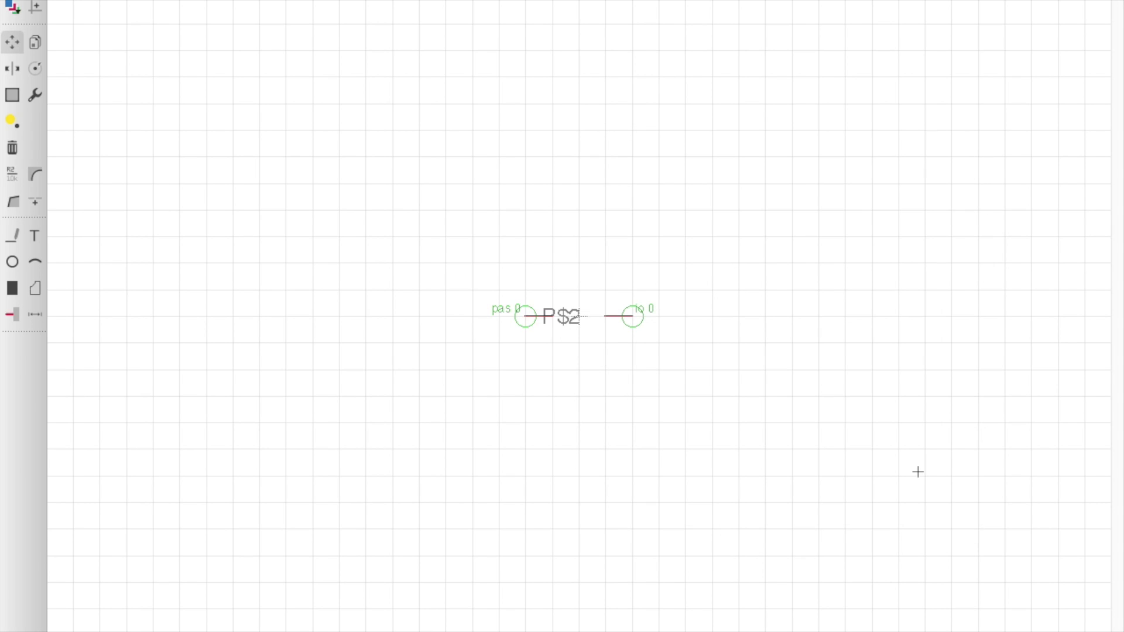
- Set the right pin's Direction to pas and its Visible option to off
{"action": "right_click", "coordinate": [638, 309]}
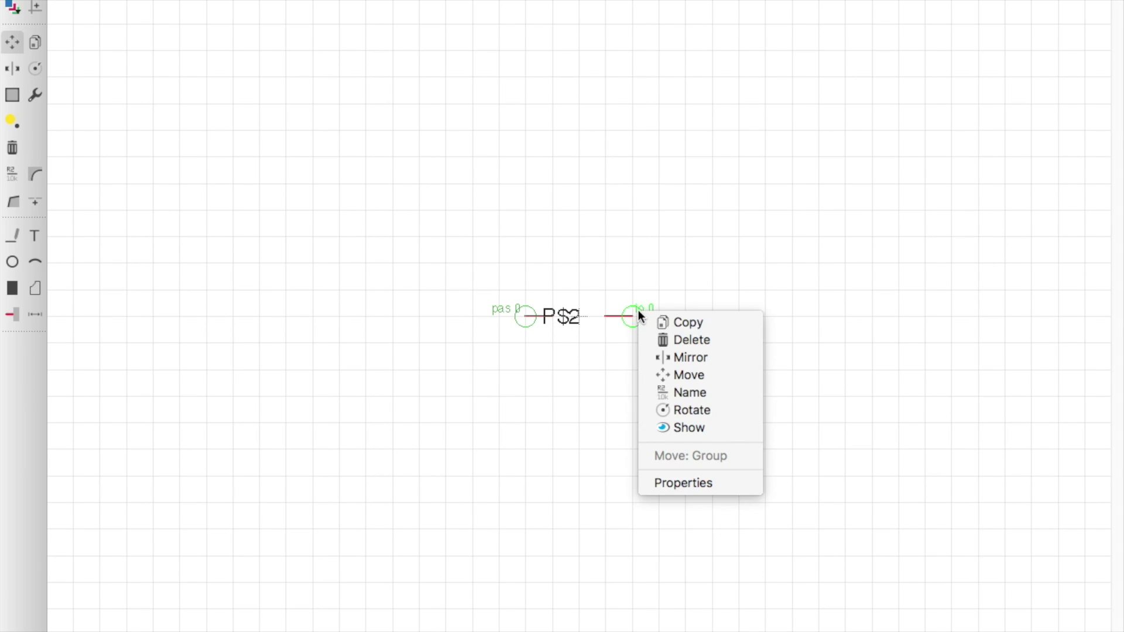
{"action": "left_click", "coordinate": [697, 490]}
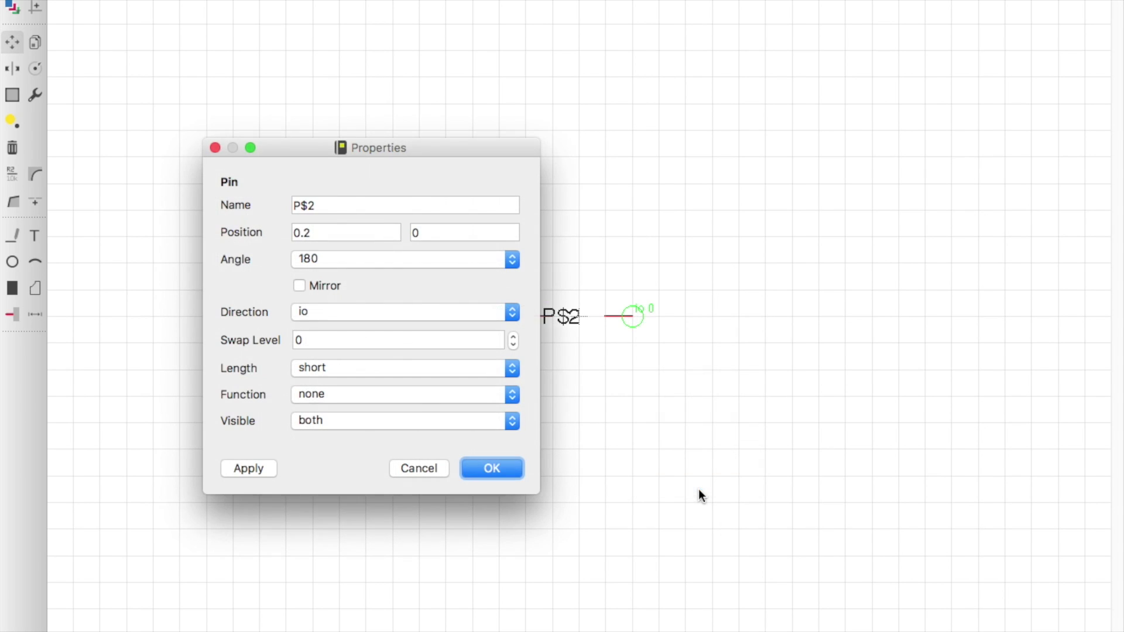
{"action": "left_click", "coordinate": [413, 316]}
{"action": "left_click", "coordinate": [400, 357]}
{"action": "left_click", "coordinate": [412, 420]}
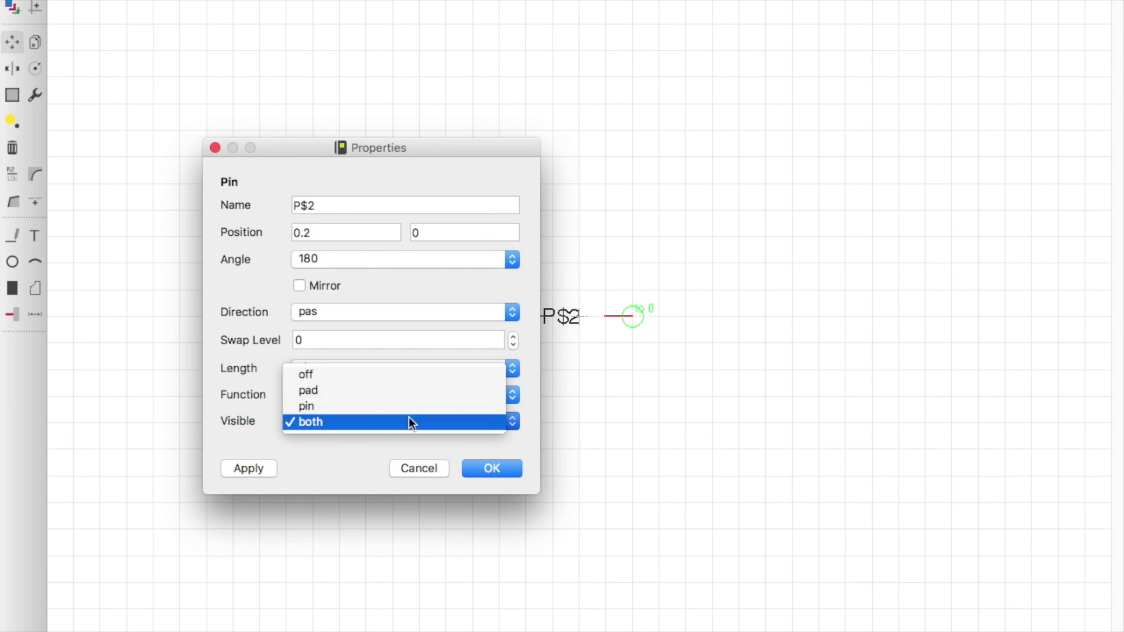
{"action": "left_click", "coordinate": [378, 374]}
{"action": "left_click", "coordinate": [499, 469]}
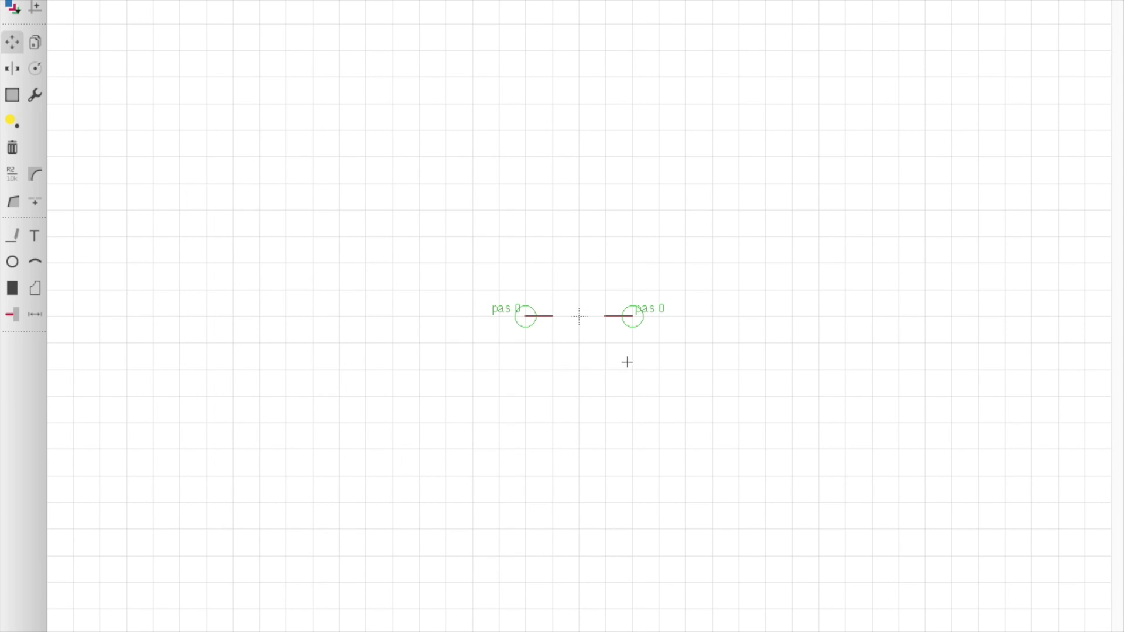
- Draw two parallel vertical plate lines, each two grid squares long, at the left pin's inner end and through the origin
{"action": "scroll", "coordinate": [579, 315], "scroll_direction": "up", "scroll_amount": 6}
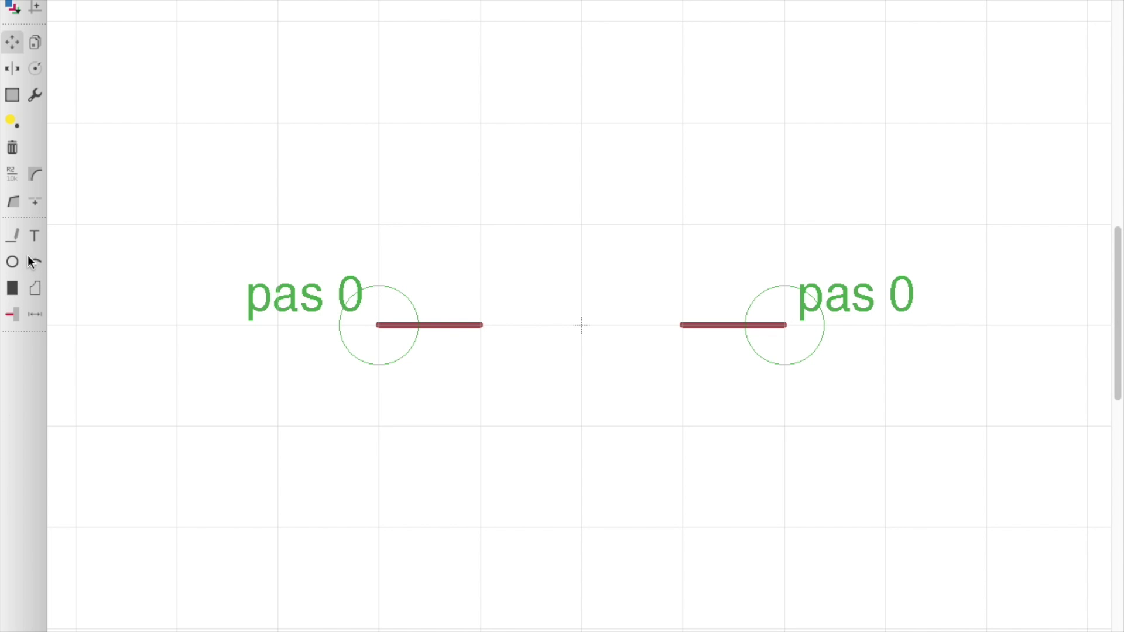
{"action": "left_click", "coordinate": [12, 236]}
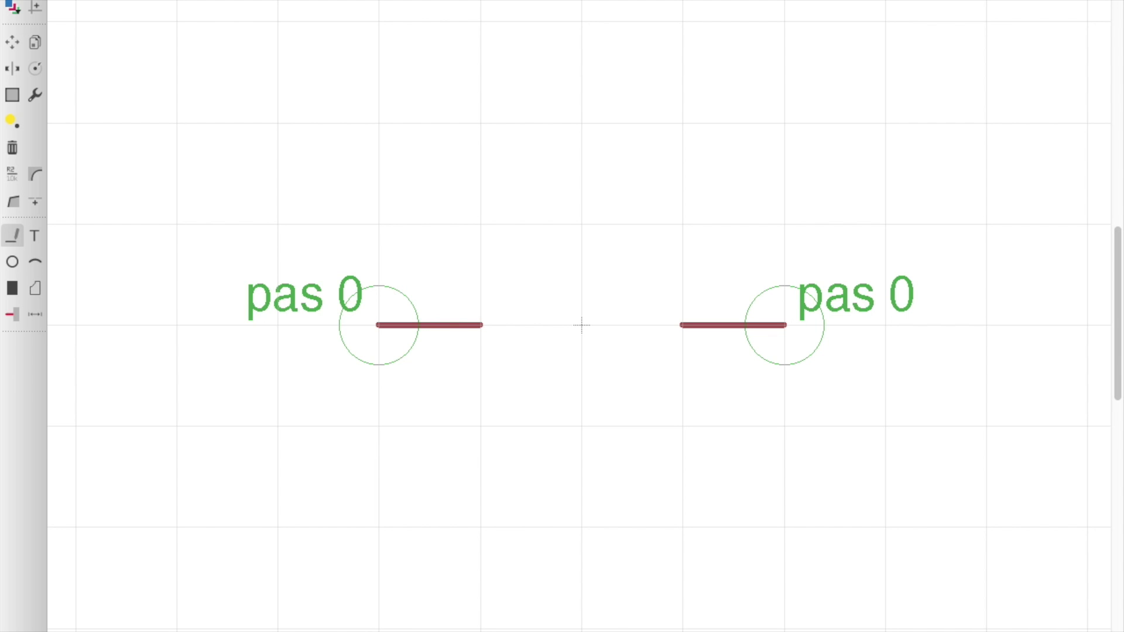
{"action": "left_click", "coordinate": [489, 126]}
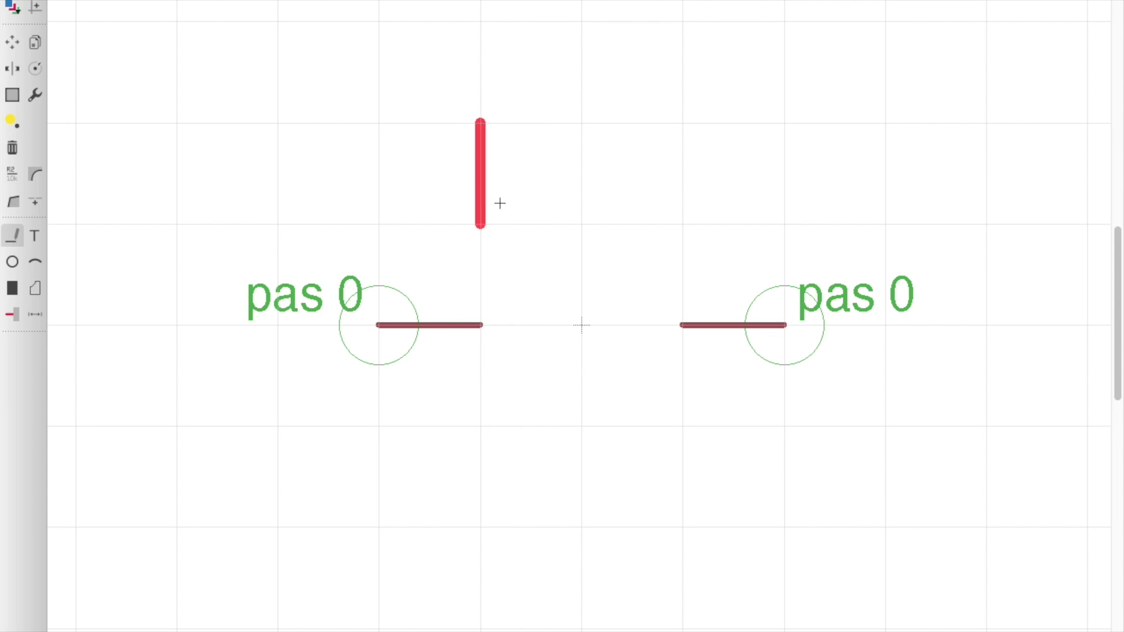
{"action": "key", "text": "Escape"}
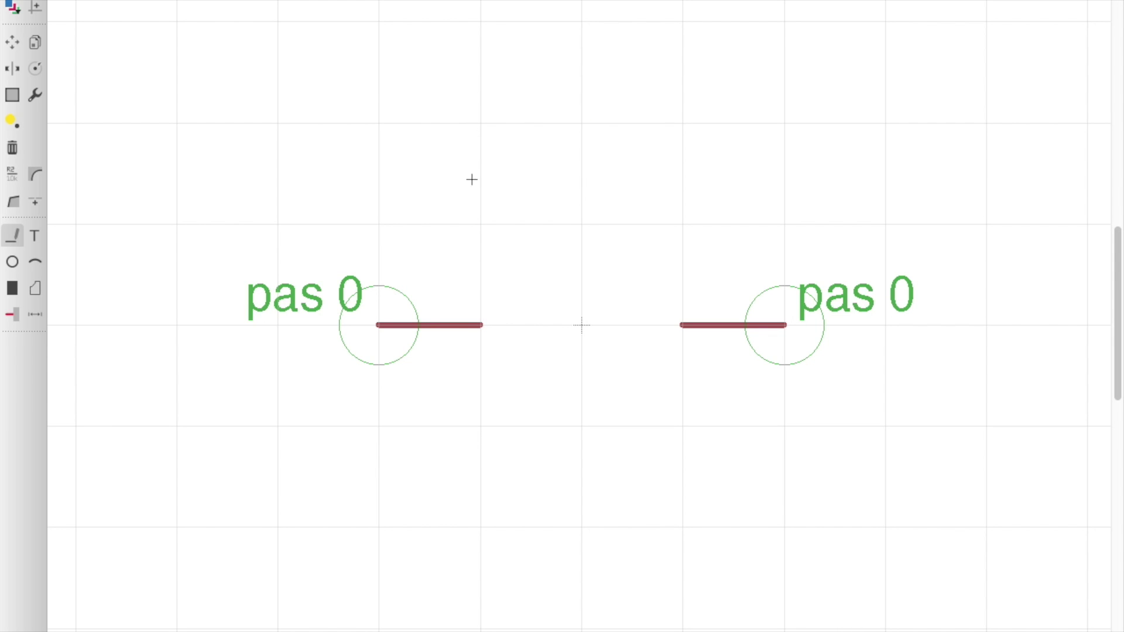
{"action": "left_click", "coordinate": [479, 263]}
{"action": "left_click", "coordinate": [492, 413]}
{"action": "key", "text": "Escape"}
{"action": "left_click", "coordinate": [582, 228]}
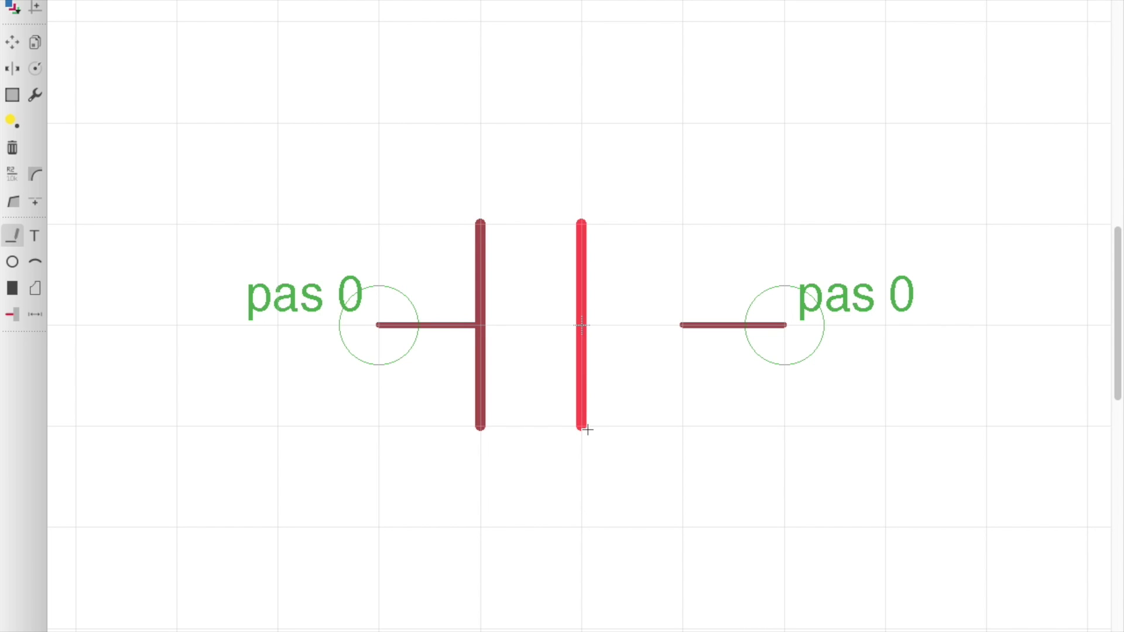
{"action": "left_click", "coordinate": [582, 428]}
{"action": "key", "text": "Escape"}
- Move the right pin one grid square inward so its inner end meets the second plate line at the origin
{"action": "left_click", "coordinate": [12, 42]}
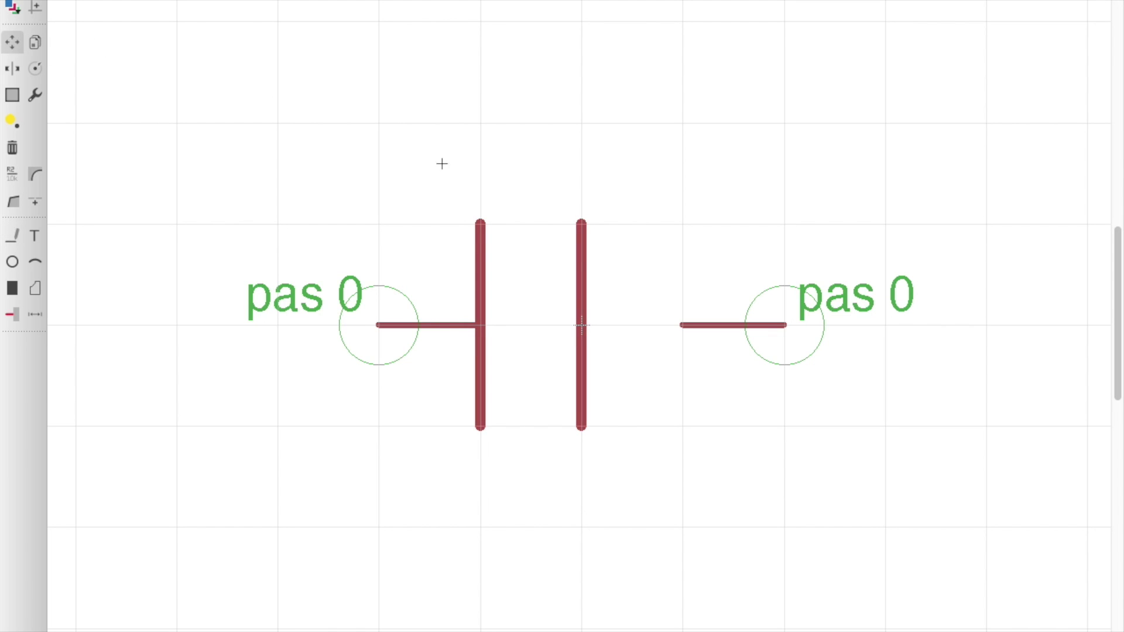
{"action": "left_click", "coordinate": [785, 325]}
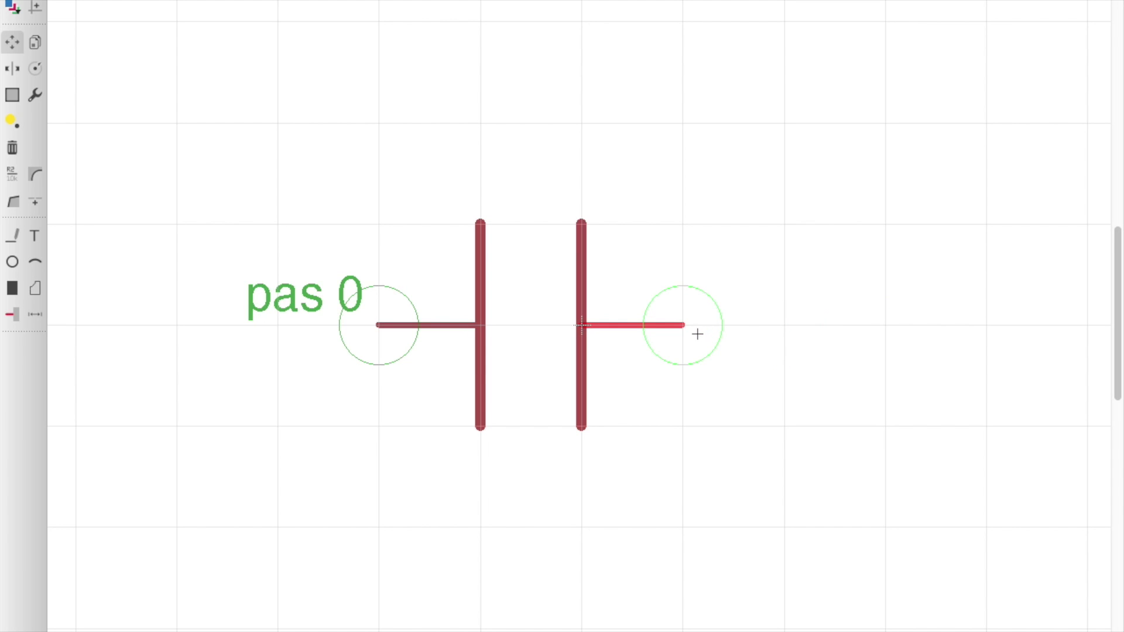
{"action": "left_click", "coordinate": [697, 329]}
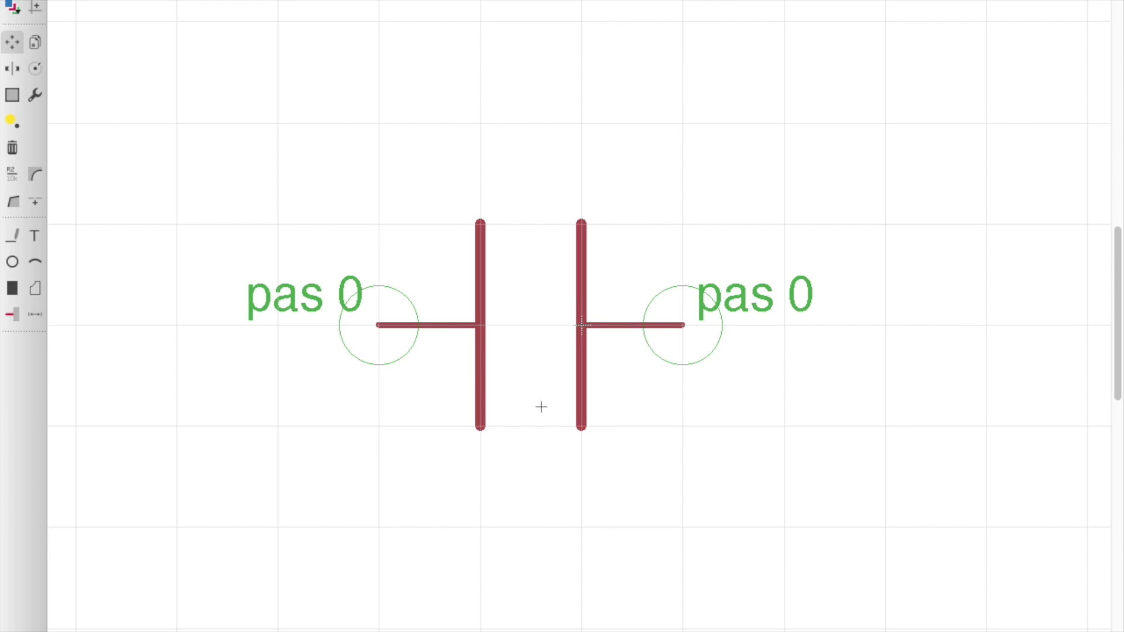
{"action": "scroll", "coordinate": [627, 246], "scroll_direction": "down", "scroll_amount": 2}
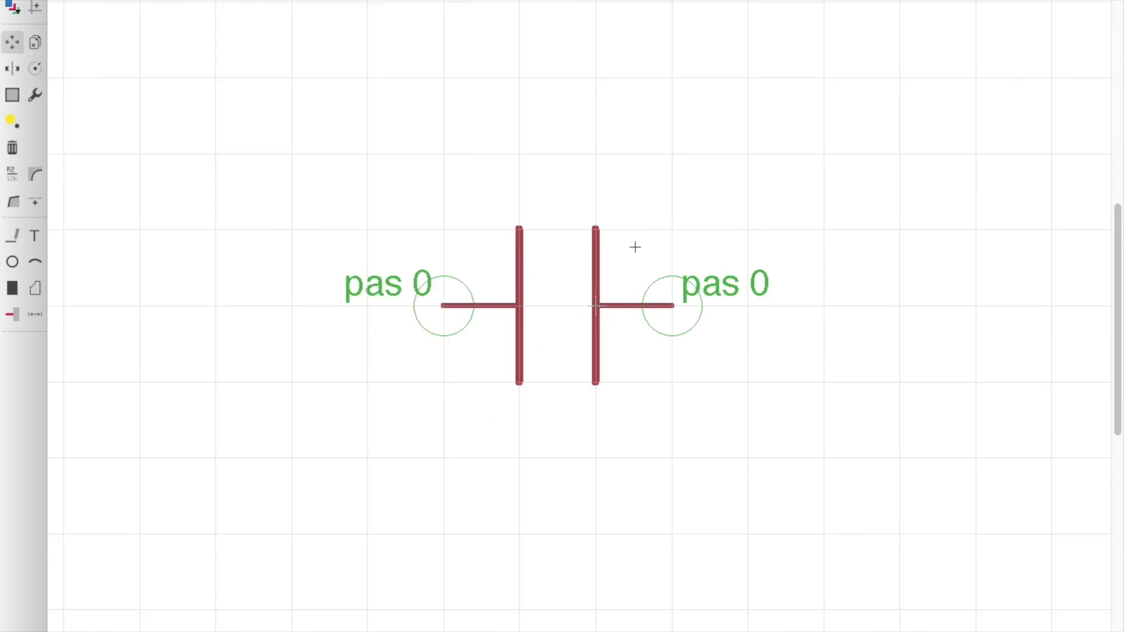
{"action": "scroll", "coordinate": [593, 260], "scroll_direction": "up", "scroll_amount": 2}
{"action": "scroll", "coordinate": [607, 251], "scroll_direction": "down", "scroll_amount": 2}
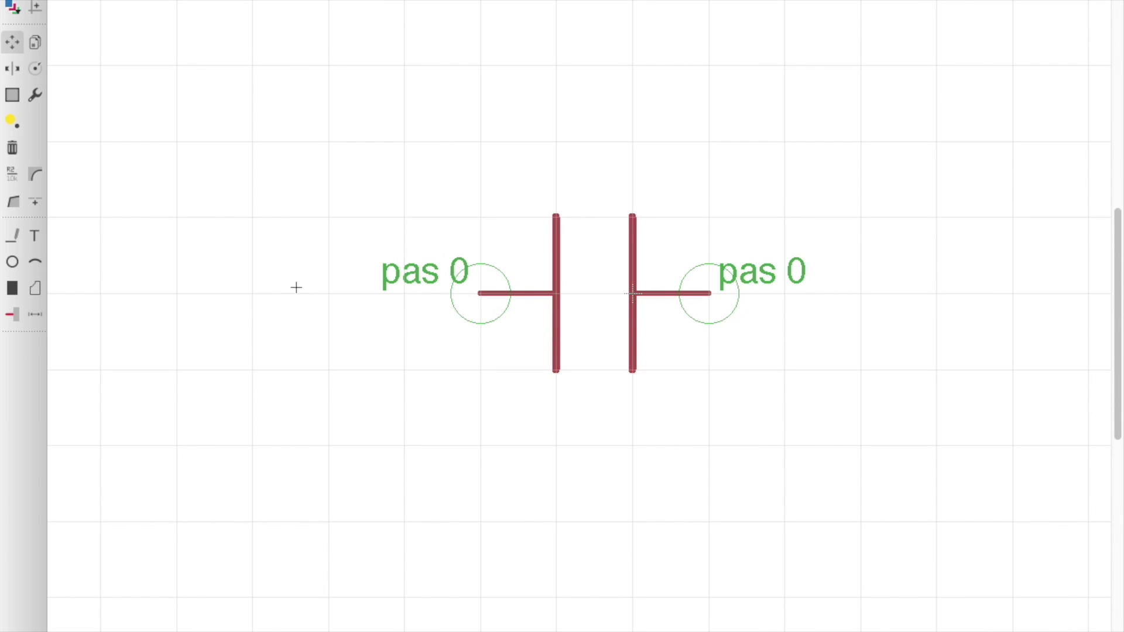
- Draw a five-segment zigzag line one grid square high above the capacitor symbol
{"action": "left_click", "coordinate": [14, 235]}
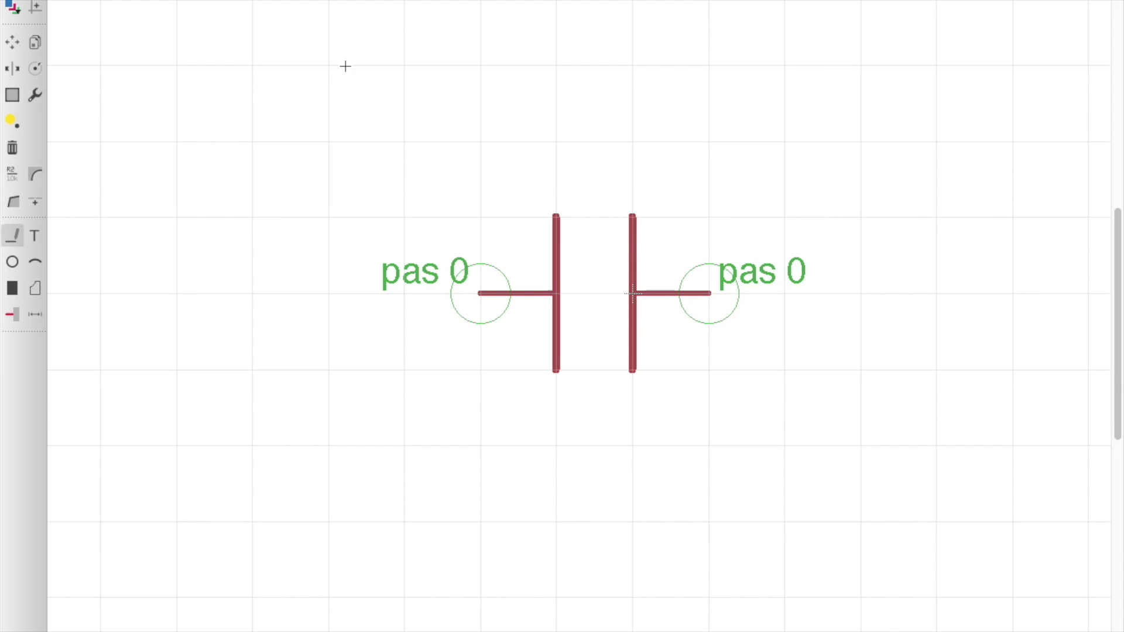
{"action": "left_click", "coordinate": [345, 150]}
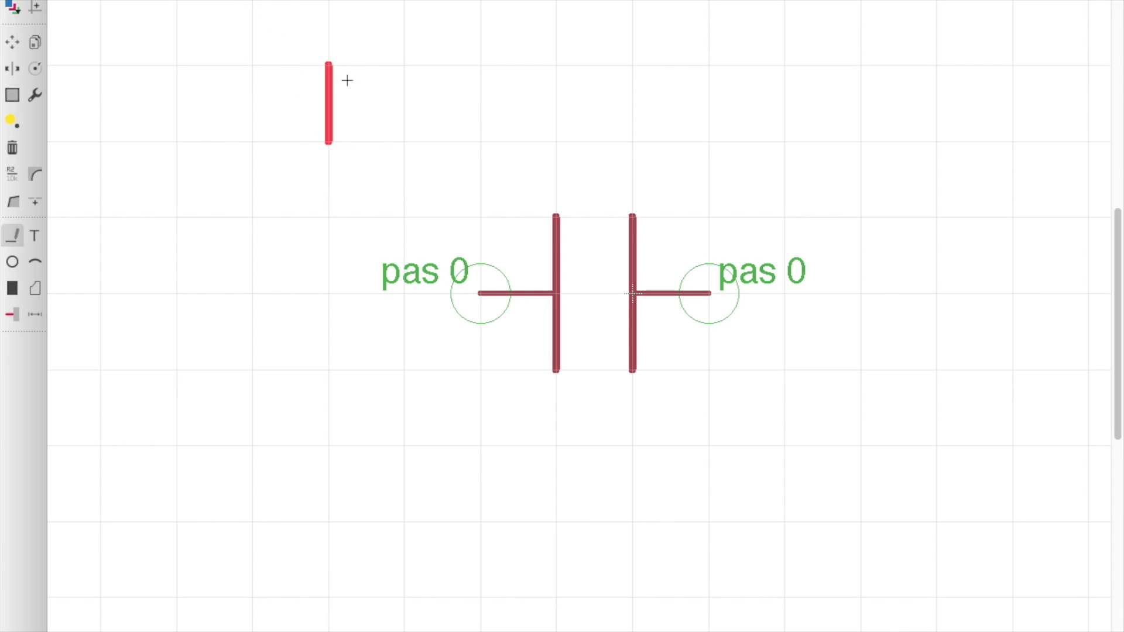
{"action": "left_click", "coordinate": [403, 64]}
{"action": "left_click", "coordinate": [478, 139]}
{"action": "left_click", "coordinate": [562, 62]}
{"action": "left_click", "coordinate": [614, 132]}
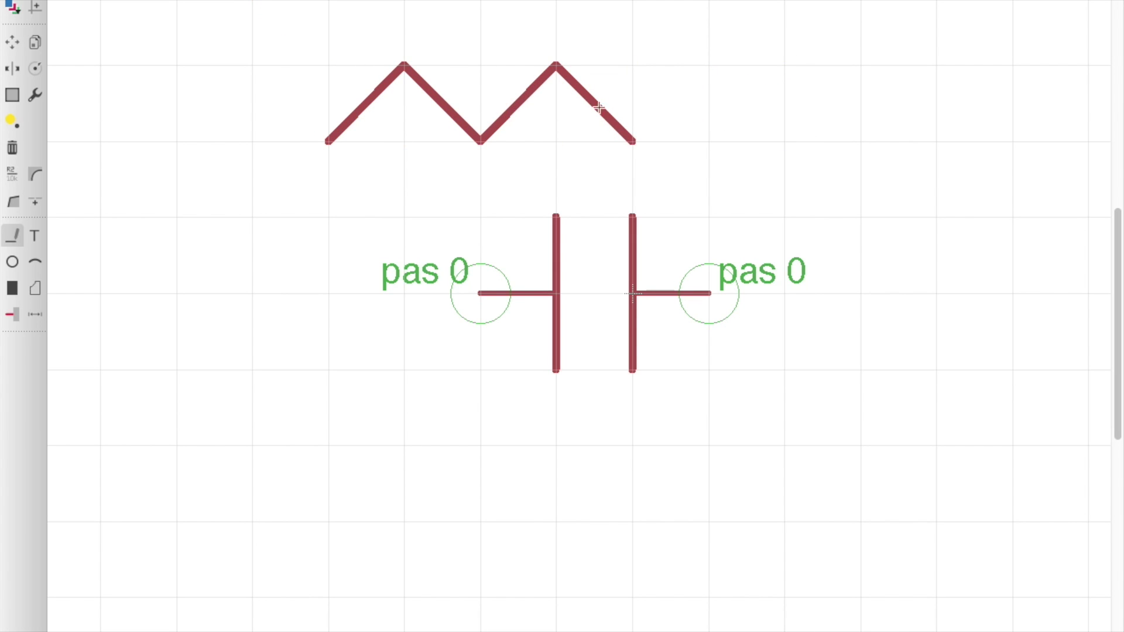
{"action": "left_click", "coordinate": [679, 80]}
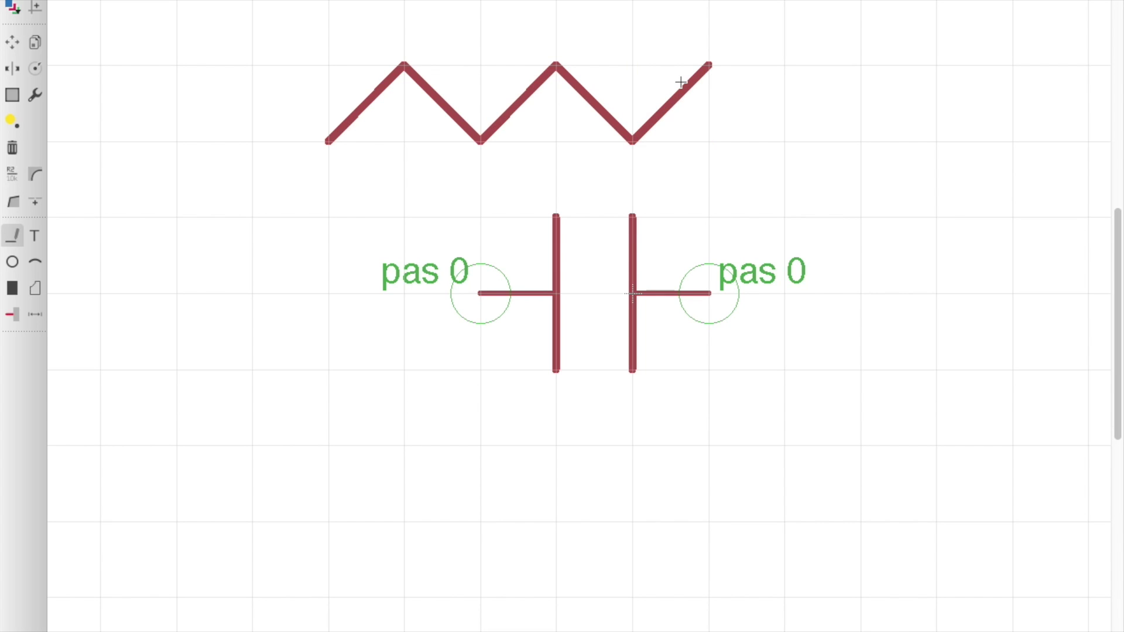
{"action": "key", "text": "Escape"}
- Undo all segments of the zigzag line above the symbol
{"action": "key", "text": "ctrl+z"}
{"action": "key", "text": "ctrl+z"}
{"action": "key", "text": "ctrl+z"}
{"action": "key", "text": "ctrl+z"}
{"action": "key", "text": "ctrl+z"}
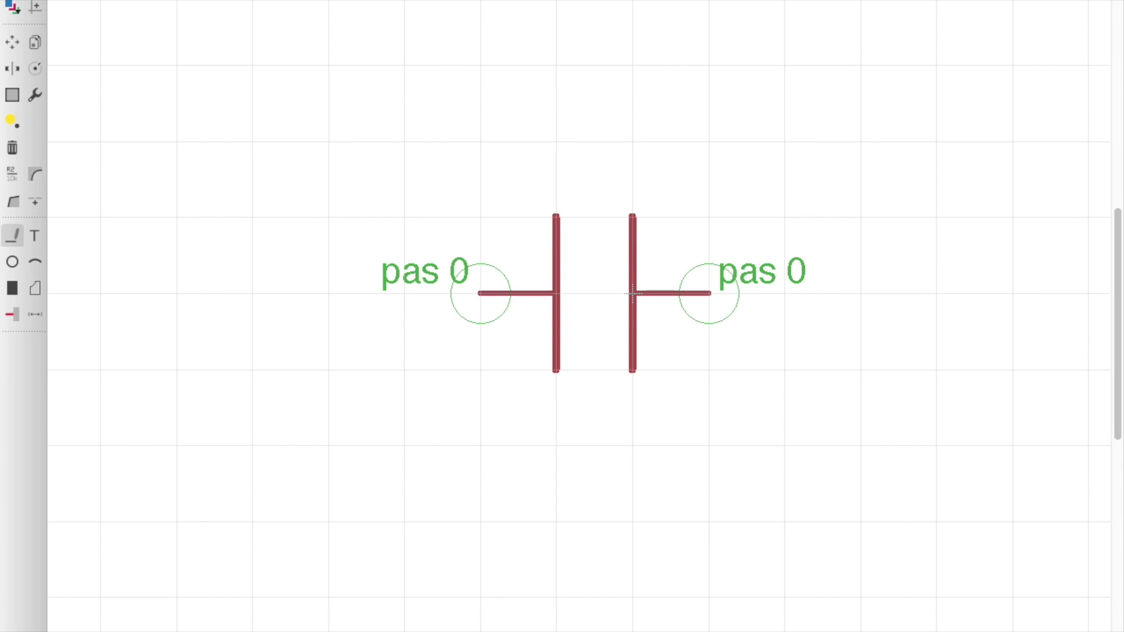
- Draw a U-shaped curve one grid square wide above the capacitor symbol
{"action": "left_click", "coordinate": [430, 95]}
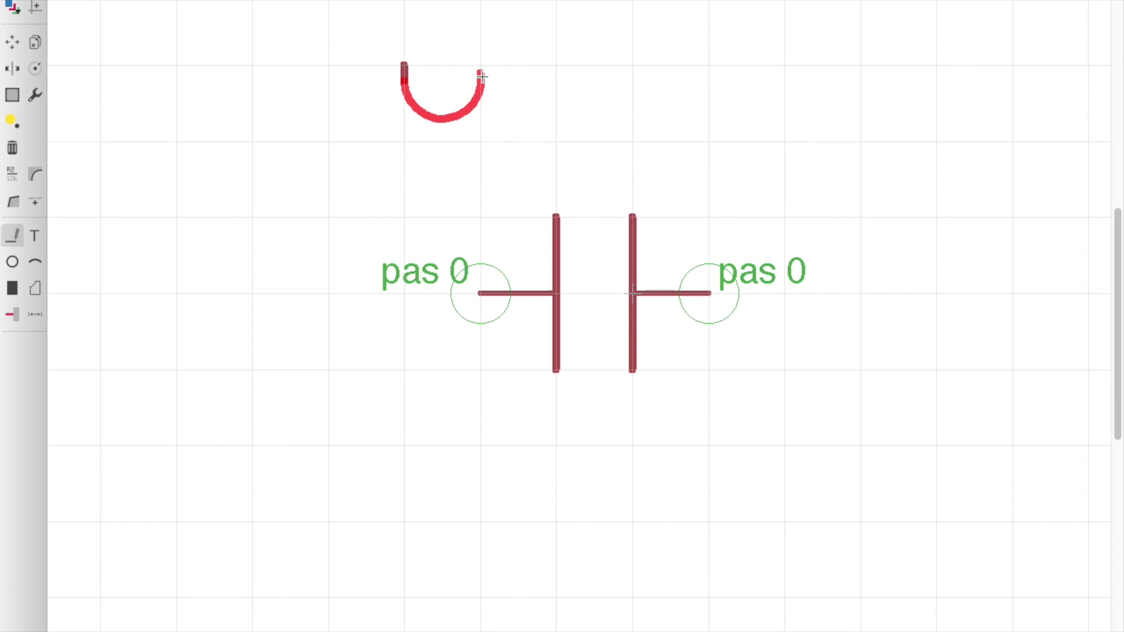
{"action": "left_click", "coordinate": [482, 78]}
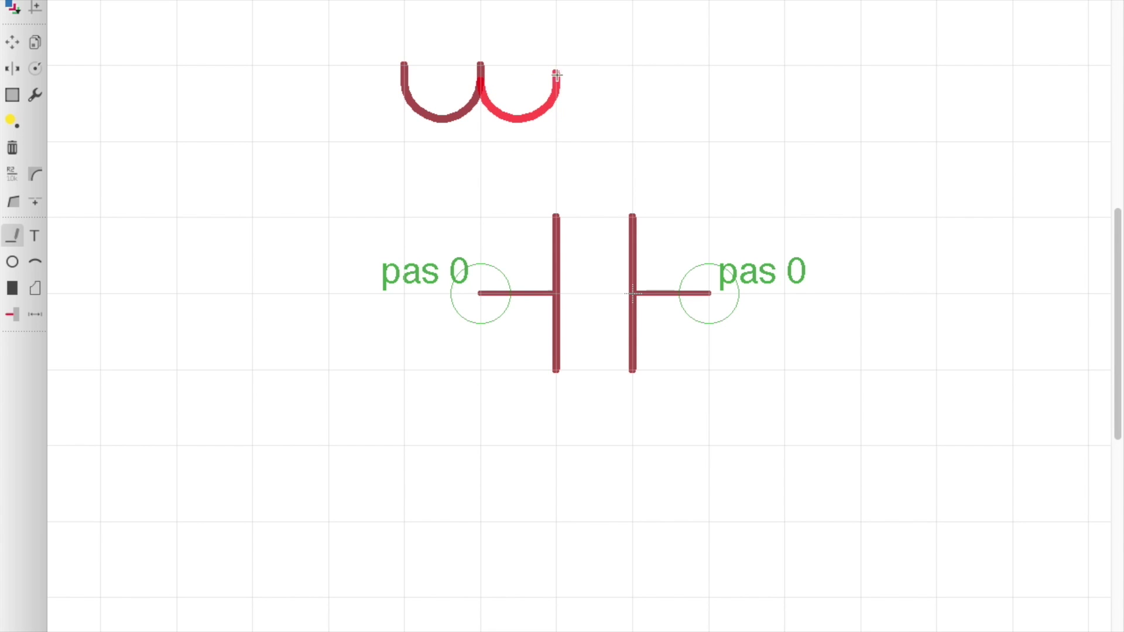
{"action": "key", "text": "Escape"}
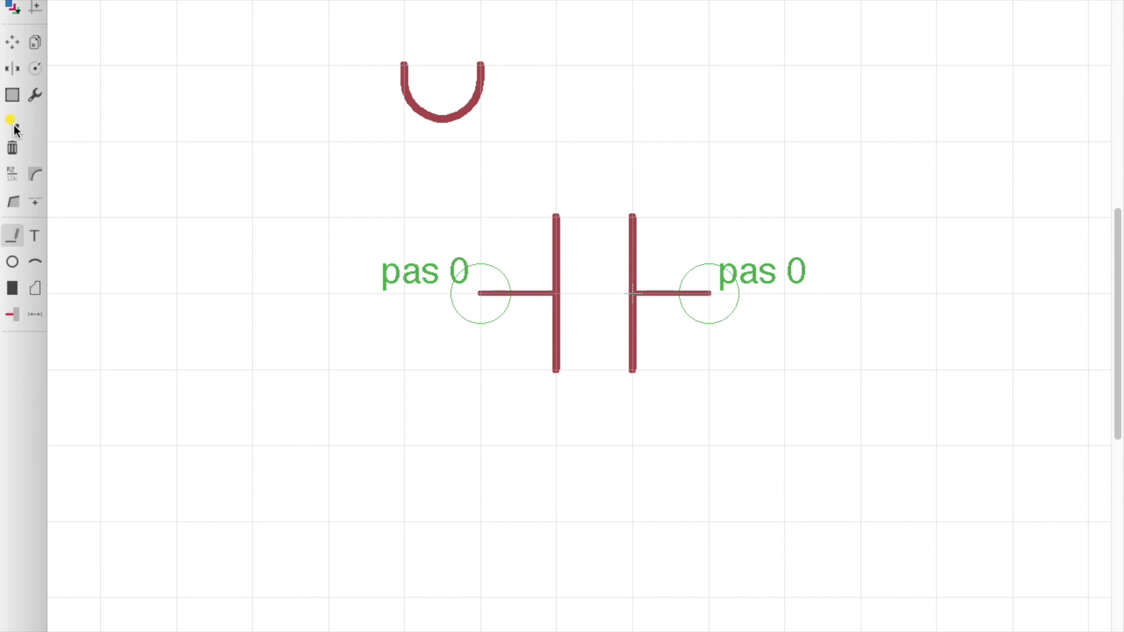
- Delete the straight and curved segments of the U-shaped line above the symbol
{"action": "left_click", "coordinate": [12, 147]}
{"action": "left_click", "coordinate": [404, 82]}
{"action": "left_click", "coordinate": [404, 71]}
{"action": "left_click", "coordinate": [477, 79]}
{"action": "left_click", "coordinate": [478, 70]}
{"action": "left_click", "coordinate": [12, 42]}
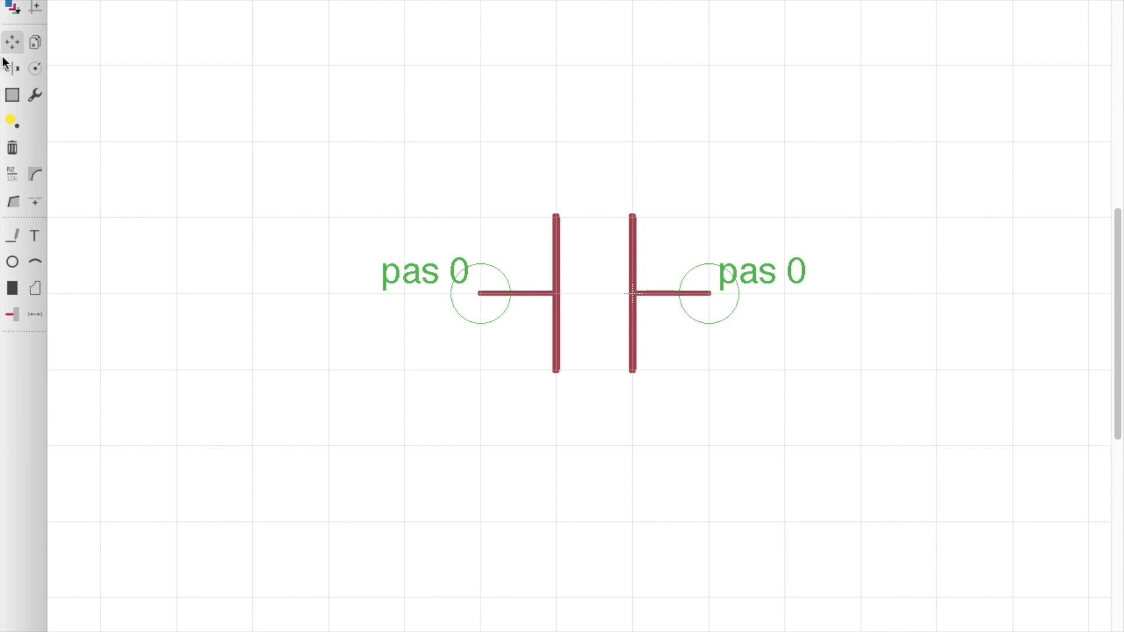
- Check the left pin's name with the Name tool
{"action": "left_click", "coordinate": [13, 174]}
{"action": "left_click", "coordinate": [511, 292]}
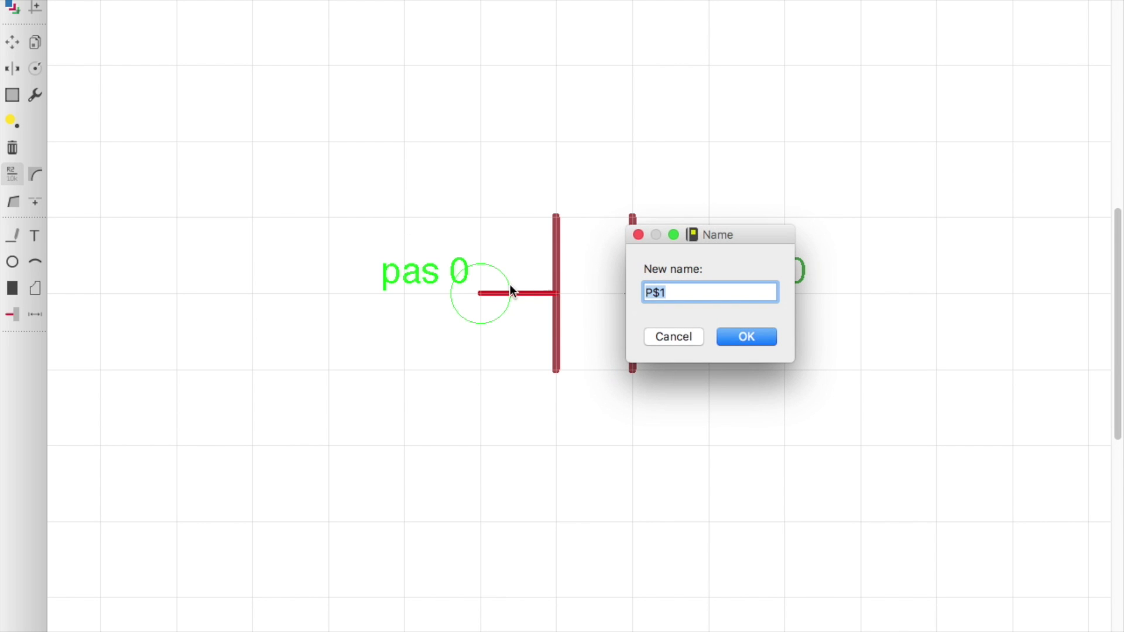
{"action": "key", "text": "Return"}
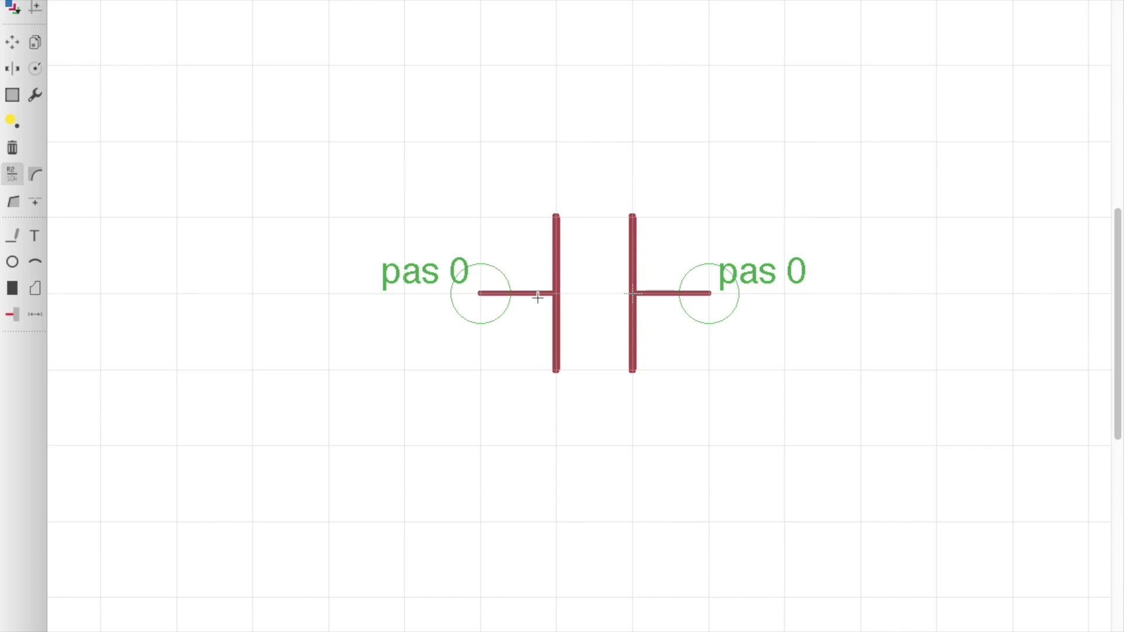
{"action": "left_click", "coordinate": [482, 290]}
{"action": "key", "text": "Return"}
- Add a >NAME text placeholder directly above the symbol, starting in line with the left pin's outer end
{"action": "left_click", "coordinate": [36, 232]}
{"action": "left_click_drag", "start_coordinate": [132, 84], "coordinate": [216, 52]}
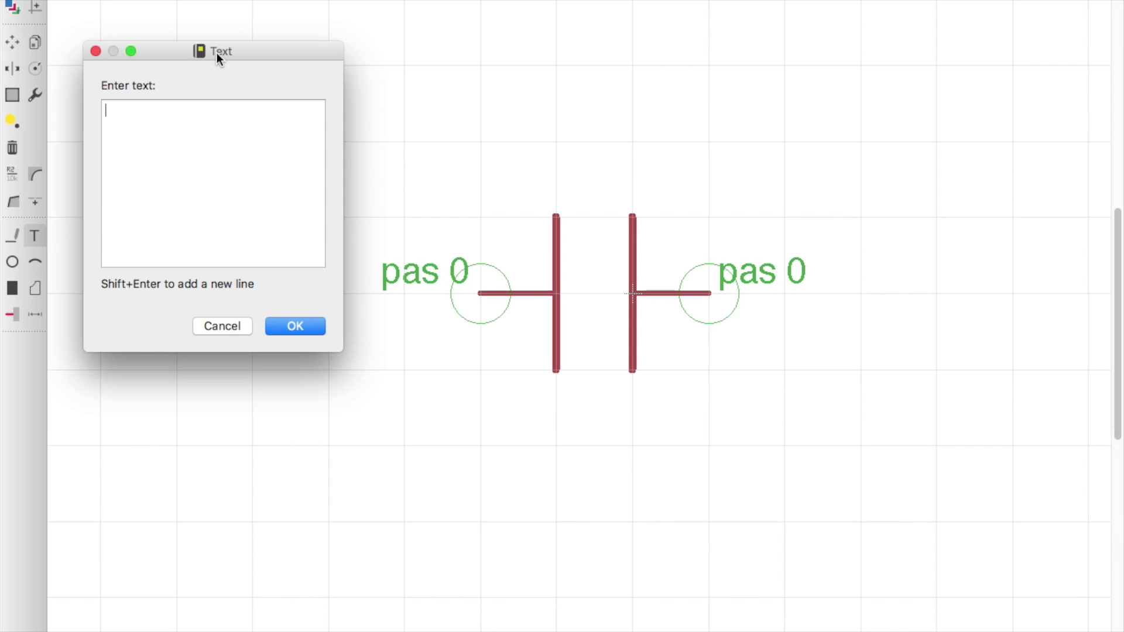
{"action": "type", "text": ">NAME"}
{"action": "key", "text": "Return"}
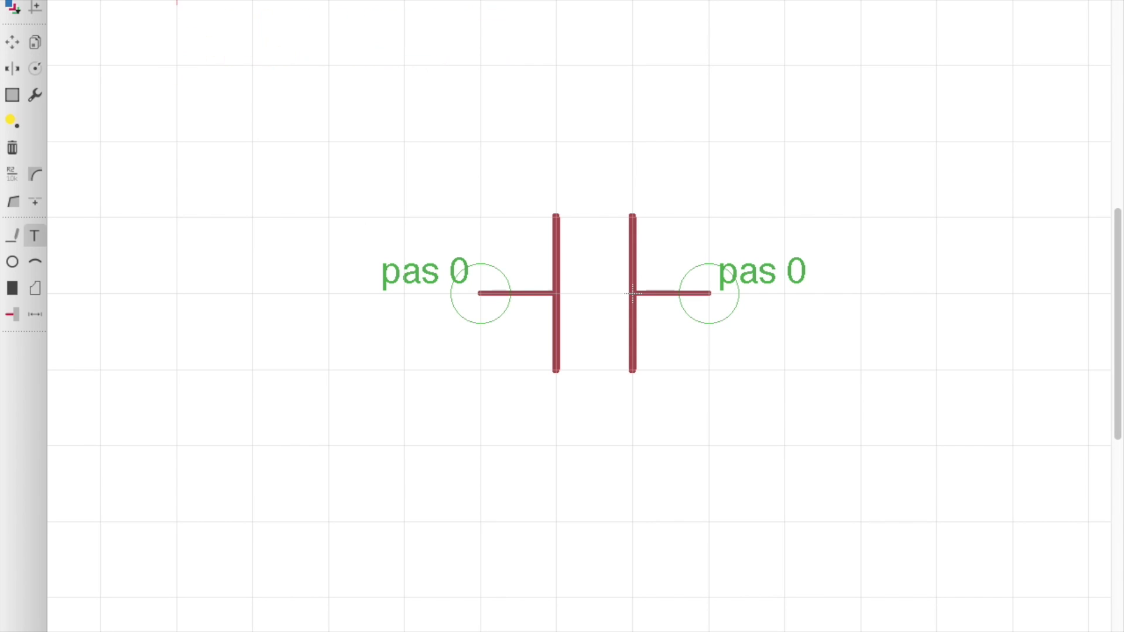
{"action": "left_click", "coordinate": [119, 4]}
{"action": "left_click", "coordinate": [112, 17]}
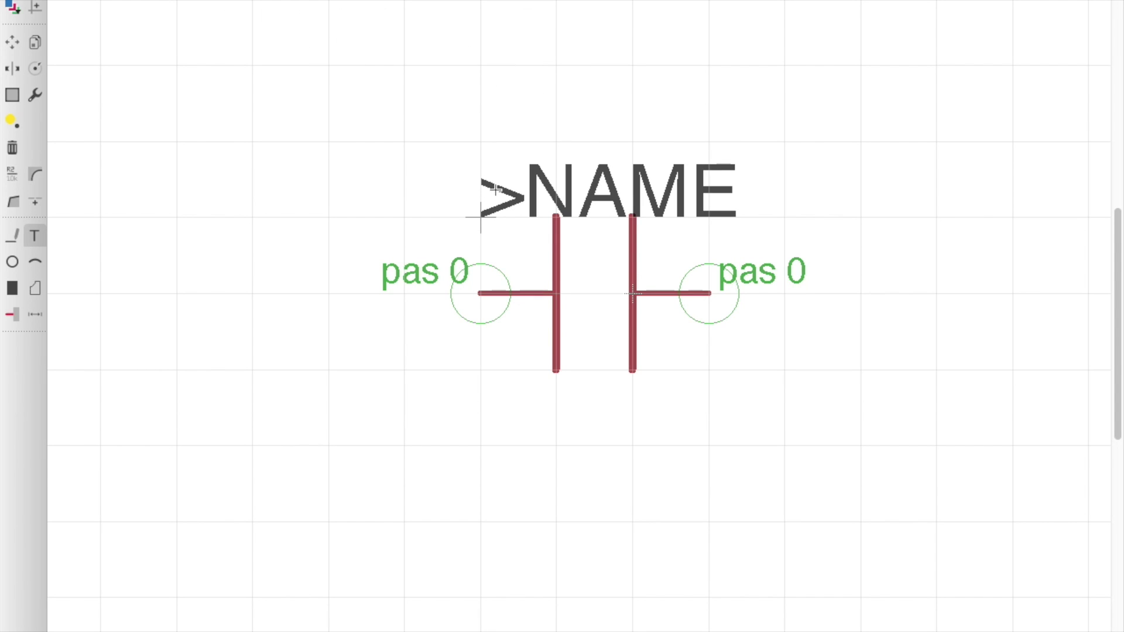
{"action": "left_click", "coordinate": [514, 189]}
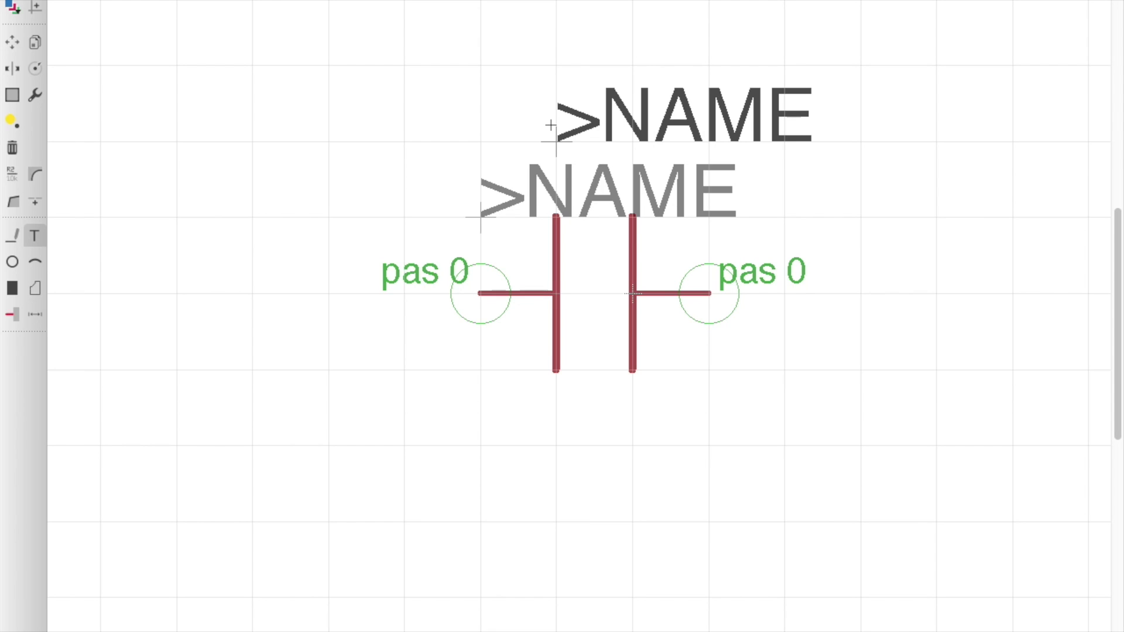
- Add a >VALUE text placeholder below the plates, starting in line with the left pin's outer end
{"action": "key", "text": "Escape"}
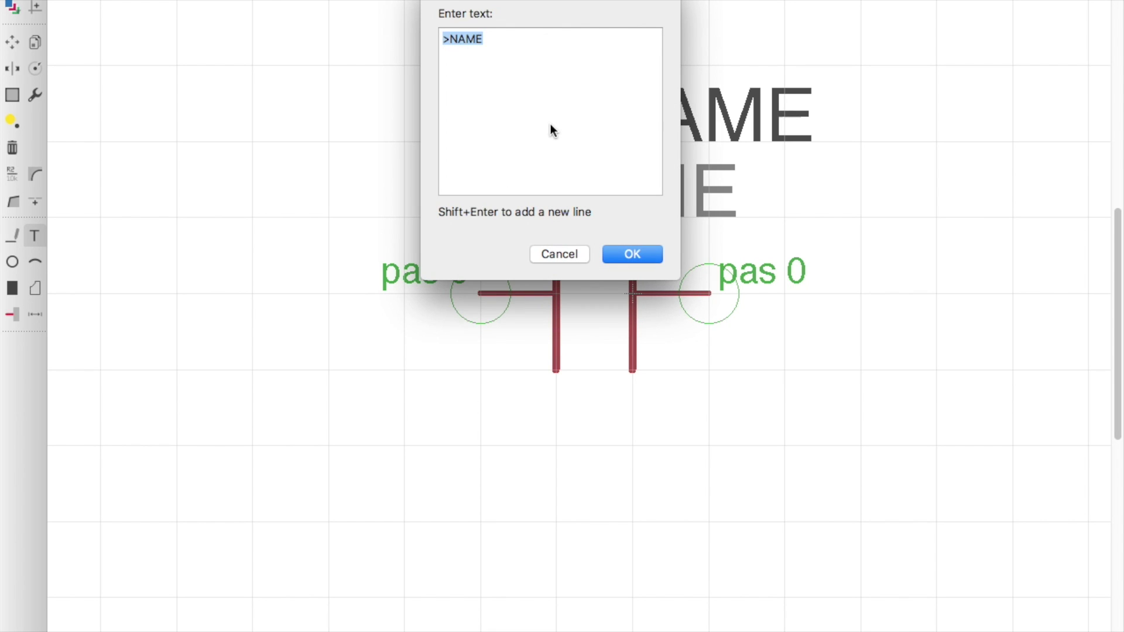
{"action": "type", "text": ">VALUE"}
{"action": "key", "text": "Return"}
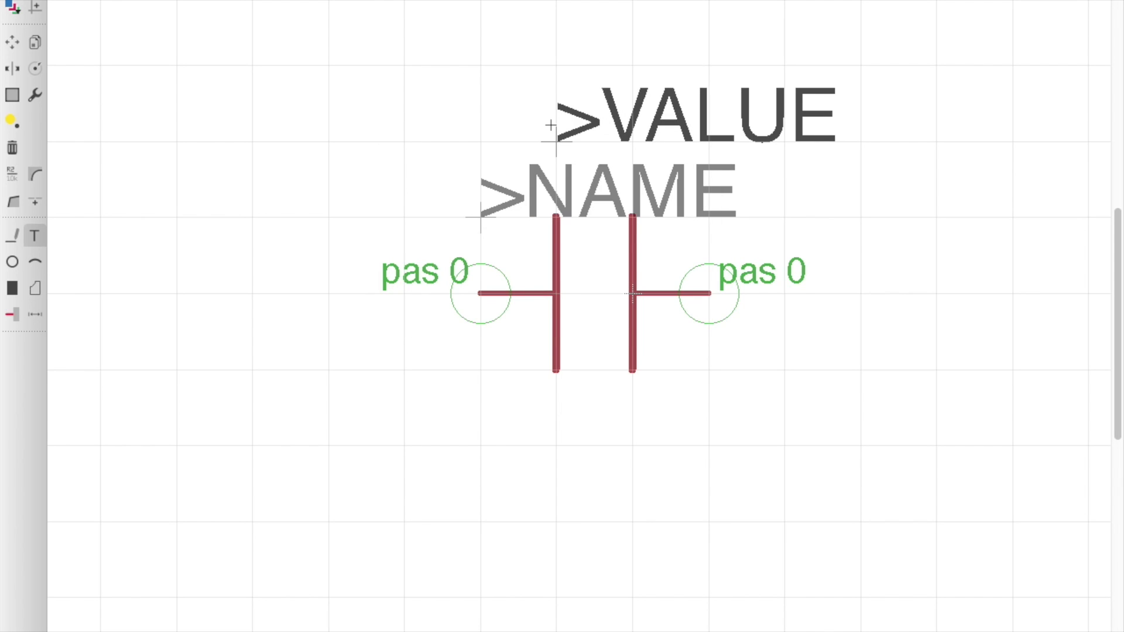
{"action": "left_click", "coordinate": [499, 456]}
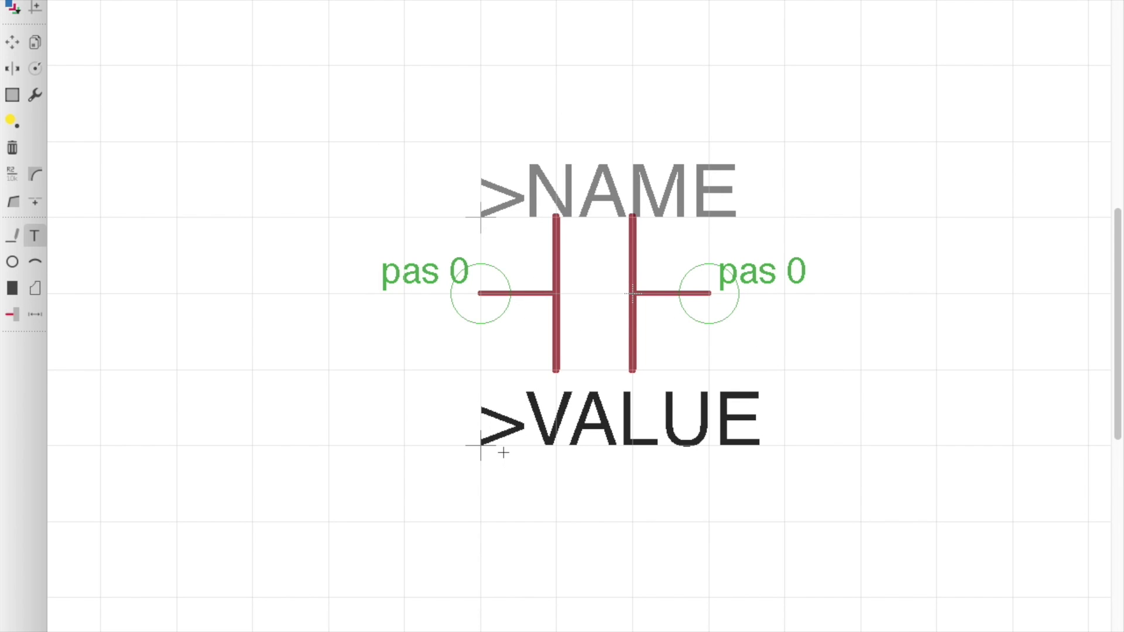
- Create a new package named 1210 in the library
{"action": "left_click", "coordinate": [11, 174]}
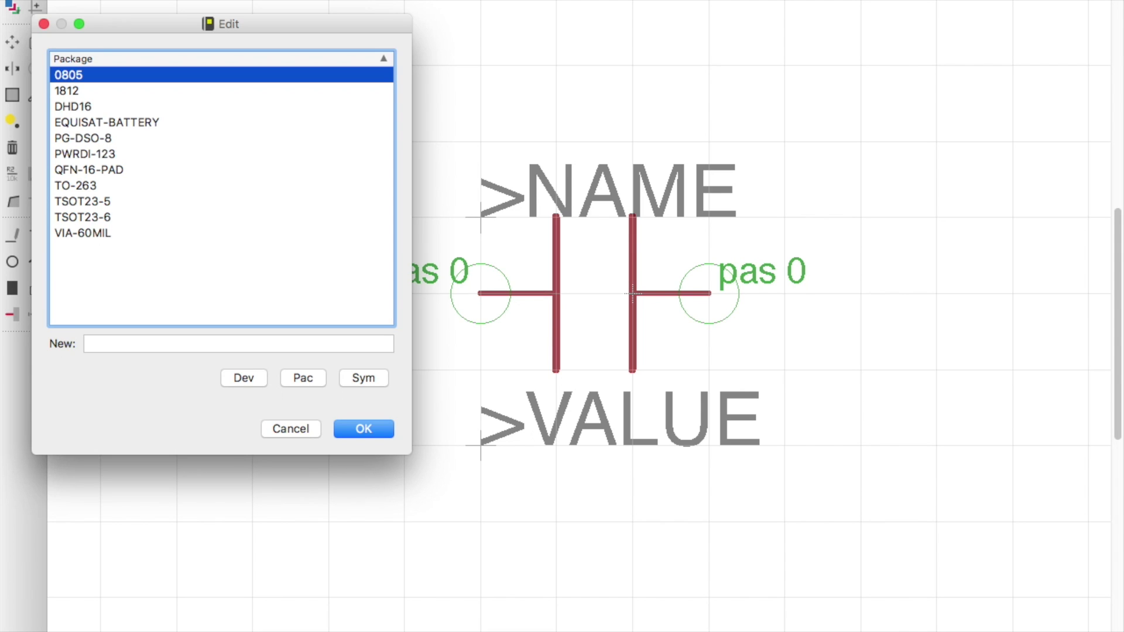
{"action": "left_click", "coordinate": [96, 343]}
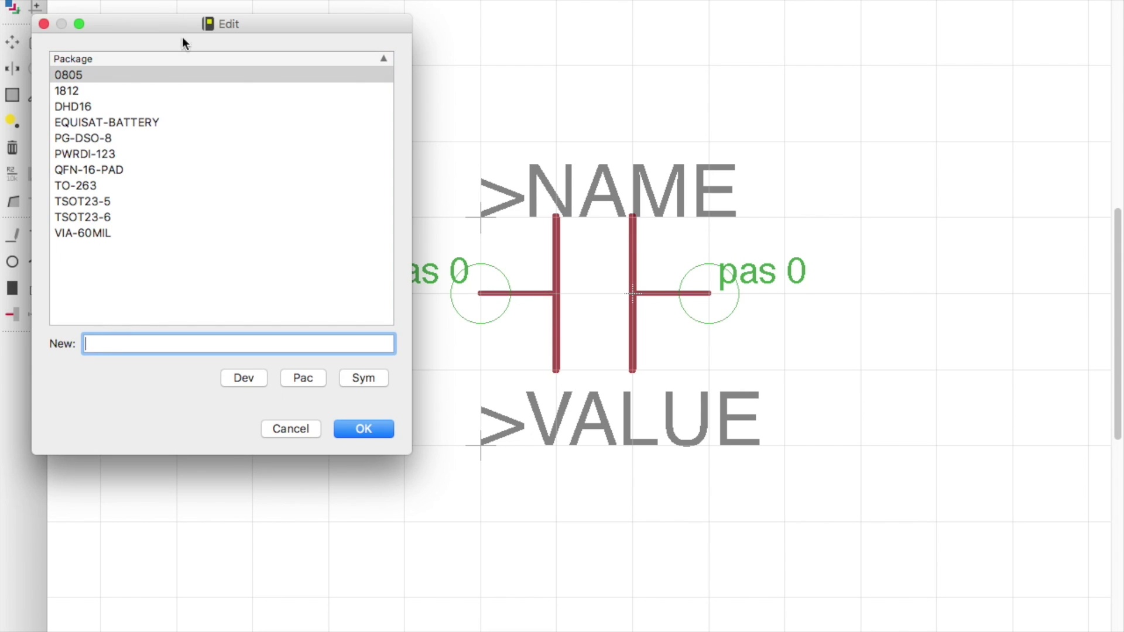
{"action": "left_click_drag", "start_coordinate": [184, 23], "coordinate": [263, 77]}
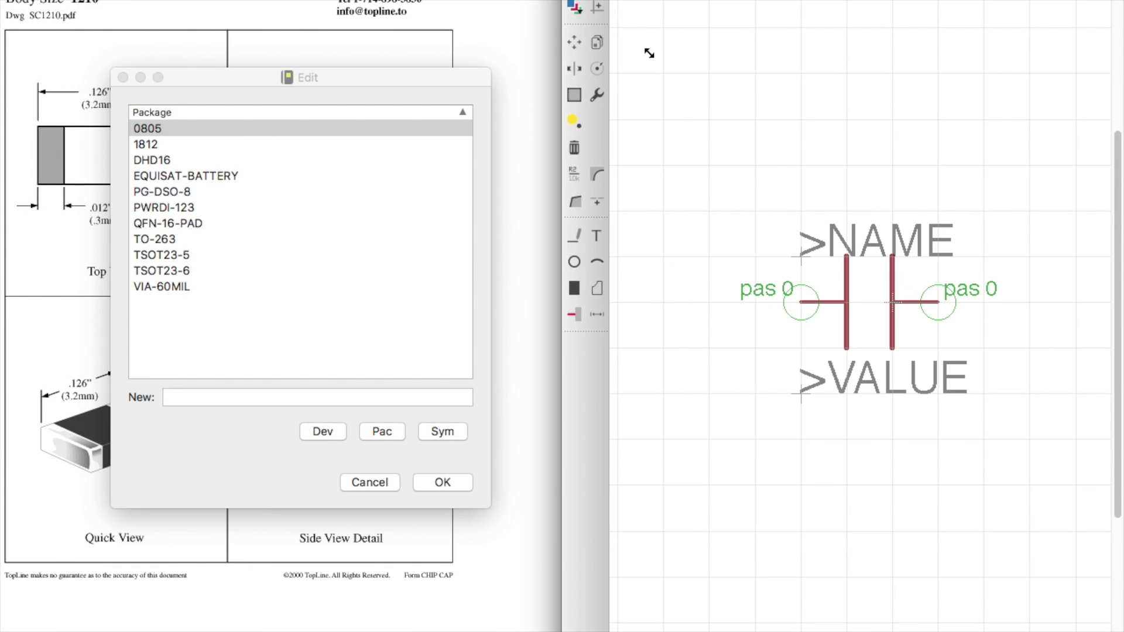
{"action": "left_click_drag", "start_coordinate": [367, 81], "coordinate": [876, 91]}
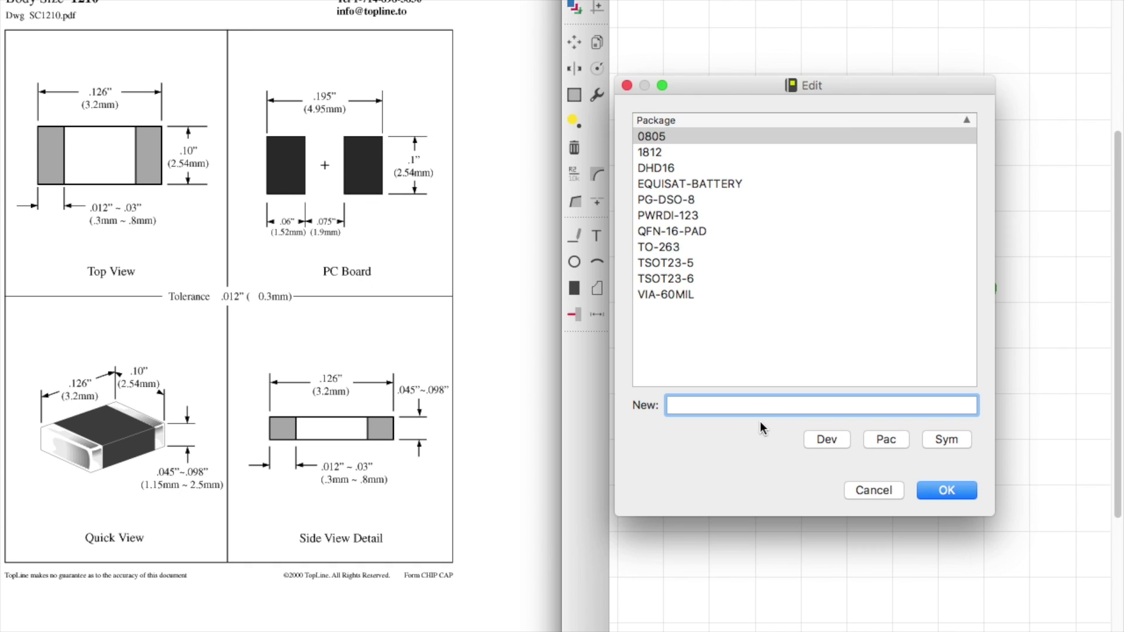
{"action": "type", "text": "1210"}
{"action": "key", "text": "Return"}
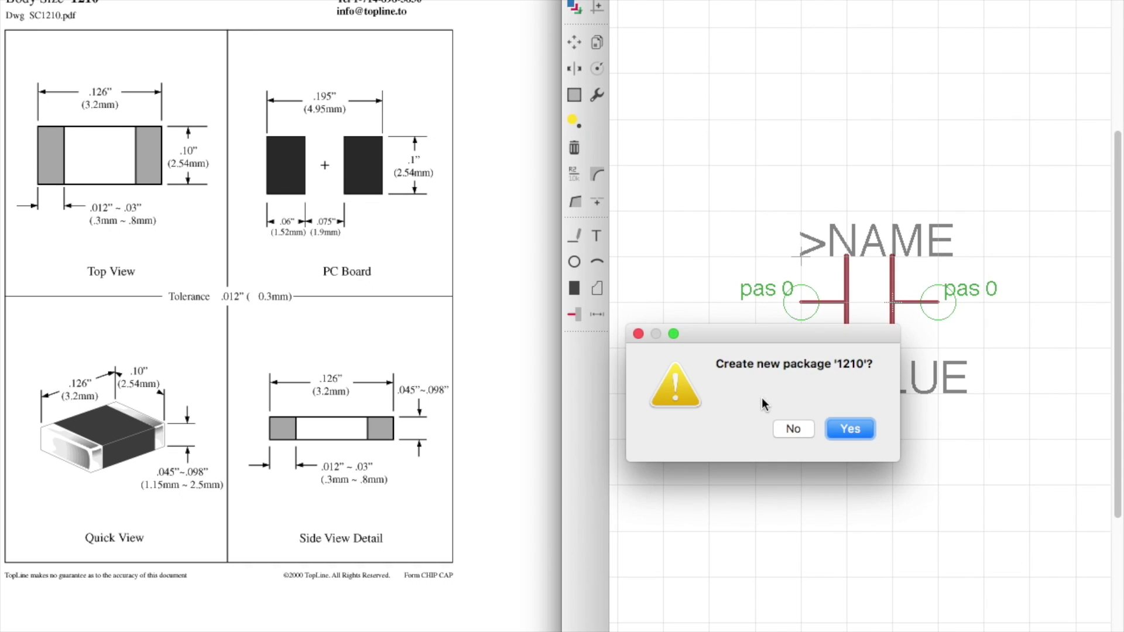
{"action": "key", "text": "Return"}
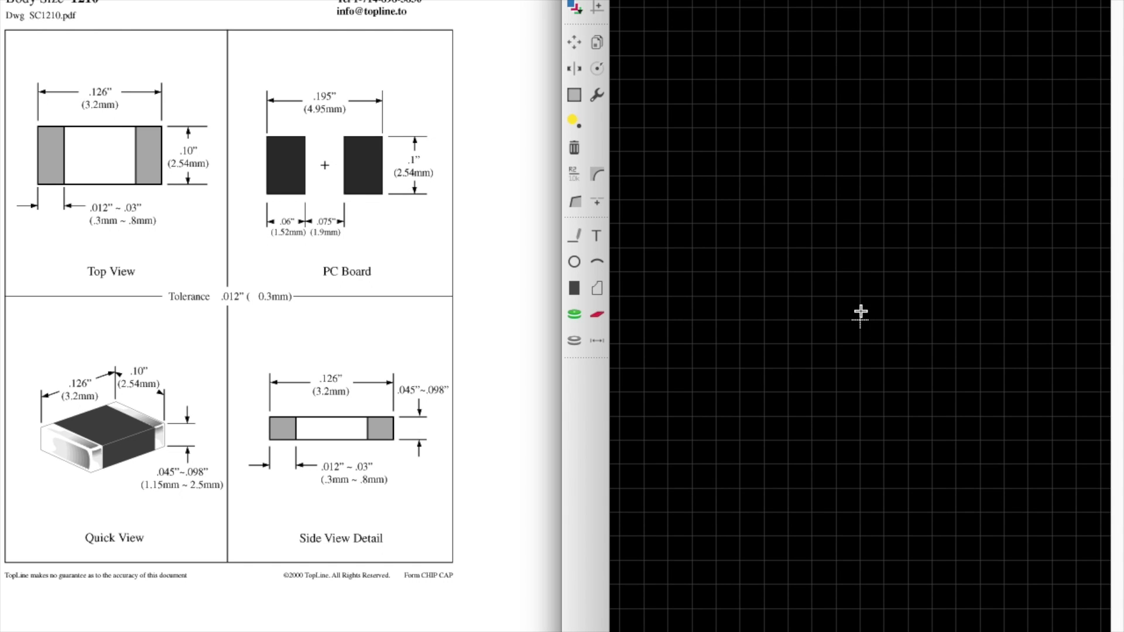
- Set the package editor's grid size to 0.1 mm with a multiple of 10
{"action": "left_click_drag", "start_coordinate": [562, 305], "coordinate": [473, 314]}
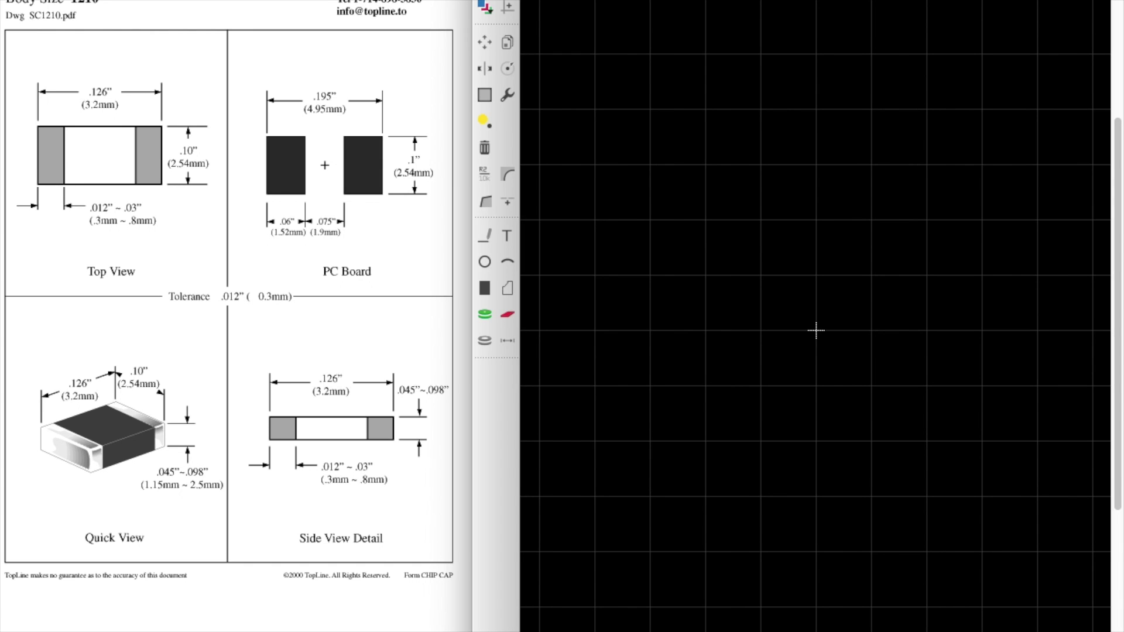
{"action": "scroll", "coordinate": [791, 261], "scroll_direction": "up", "scroll_amount": 5}
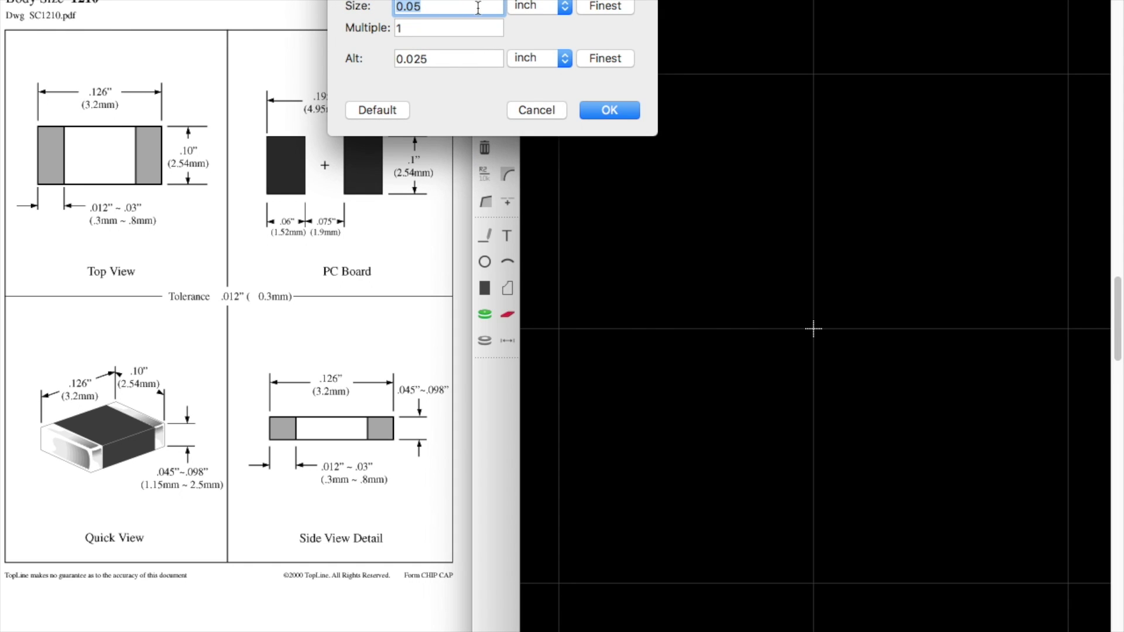
{"action": "left_click", "coordinate": [534, 6]}
{"action": "left_click", "coordinate": [530, 2]}
{"action": "left_click", "coordinate": [539, 10]}
{"action": "left_click", "coordinate": [443, 13]}
{"action": "key", "text": "BackSpace"}
{"action": "key", "text": "BackSpace"}
{"action": "key", "text": "BackSpace"}
{"action": "key", "text": "BackSpace"}
{"action": "type", "text": "01"}
{"action": "key", "text": "BackSpace"}
{"action": "type", "text": ".1"}
{"action": "key", "text": "Tab"}
{"action": "type", "text": "10"}
- Set the alternative grid to 0.01 mm and apply the grid settings
{"action": "key", "text": "Tab"}
{"action": "type", "text": "0.01"}
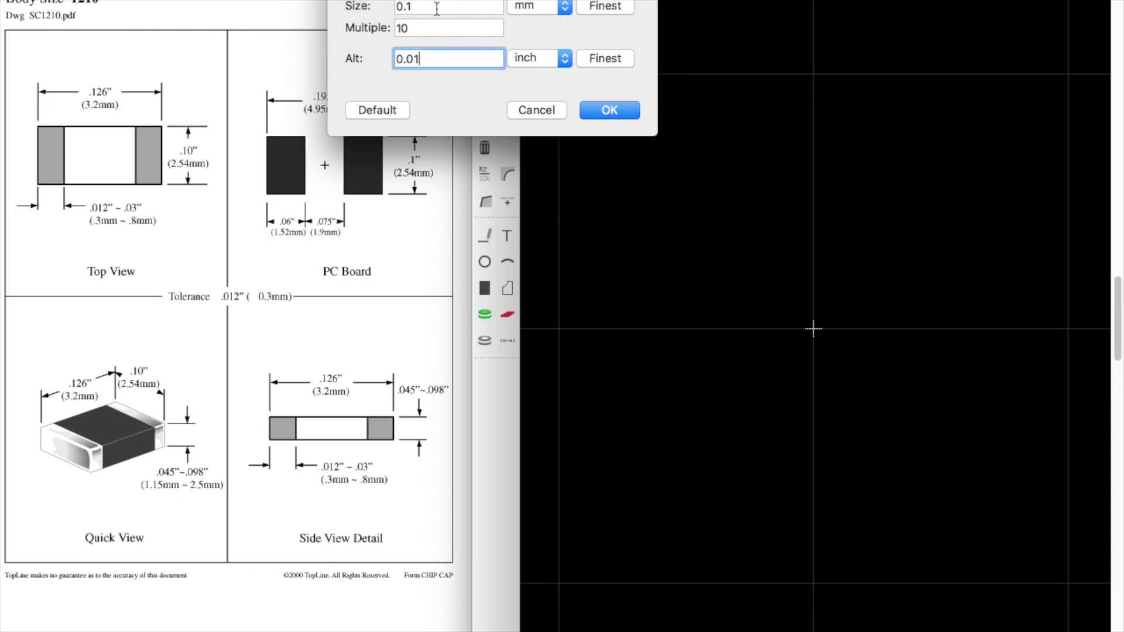
{"action": "left_click", "coordinate": [562, 59]}
{"action": "left_click", "coordinate": [542, 27]}
{"action": "key", "text": "BackSpace"}
{"action": "key", "text": "BackSpace"}
{"action": "key", "text": "BackSpace"}
{"action": "type", "text": "01"}
{"action": "key", "text": "Return"}
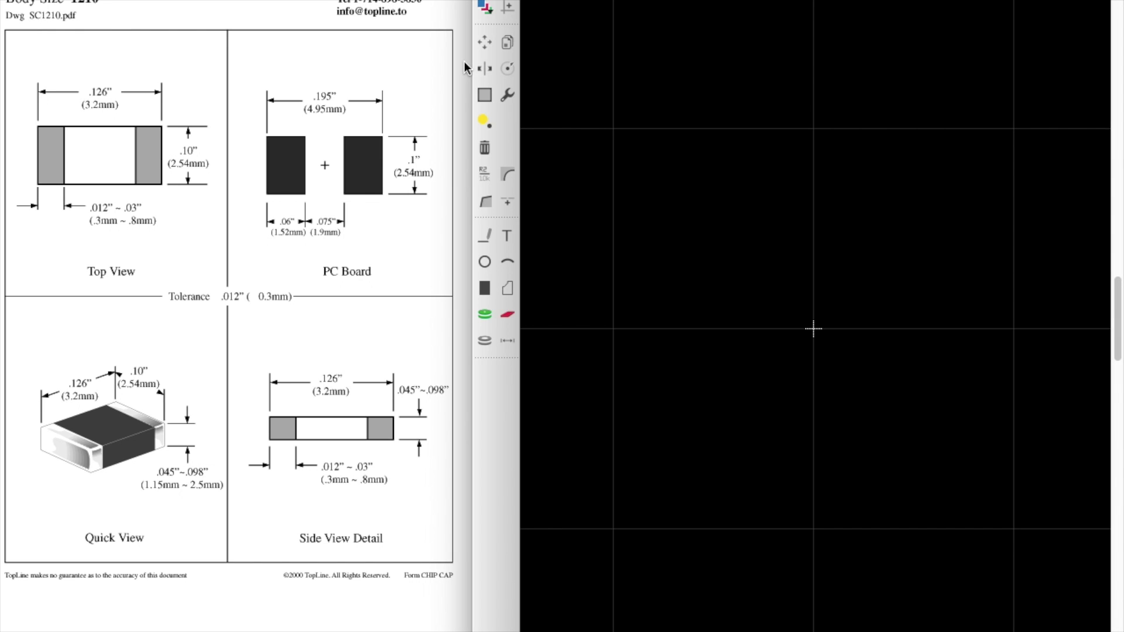
{"action": "scroll", "coordinate": [837, 306], "scroll_direction": "down", "scroll_amount": 3}
{"action": "scroll", "coordinate": [732, 404], "scroll_direction": "up", "scroll_amount": 5}
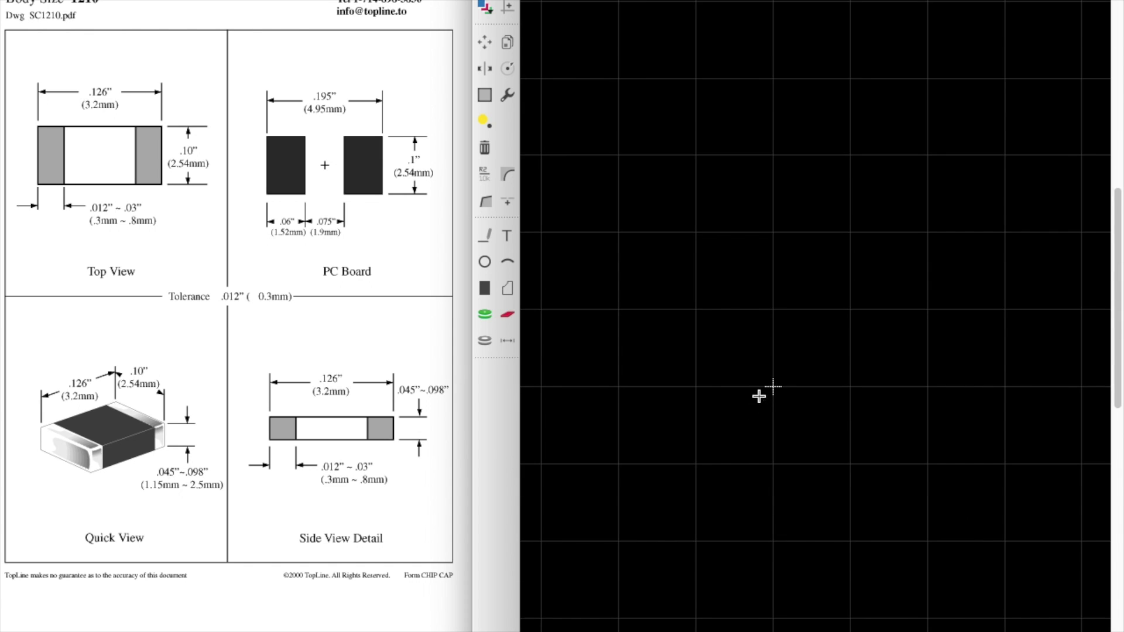
{"action": "scroll", "coordinate": [884, 318], "scroll_direction": "down", "scroll_amount": 5}
{"action": "scroll", "coordinate": [930, 293], "scroll_direction": "up", "scroll_amount": 2}
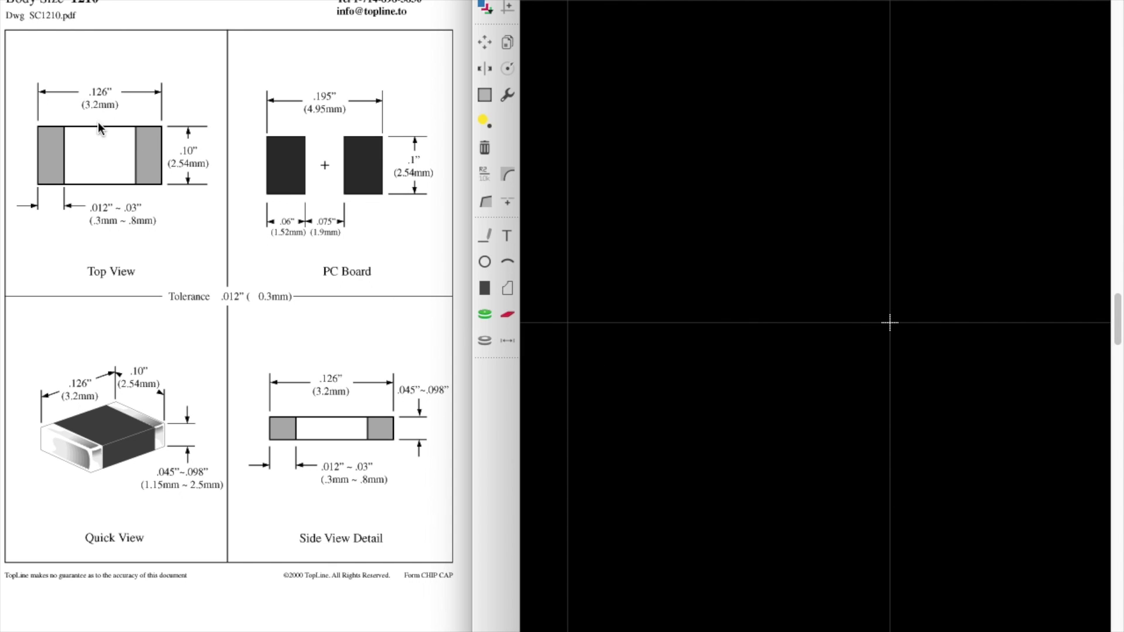
- Examine the pad width, height and spacing dimensions in the PC Board drawing of the 1210 datasheet
{"action": "left_click", "coordinate": [122, 148]}
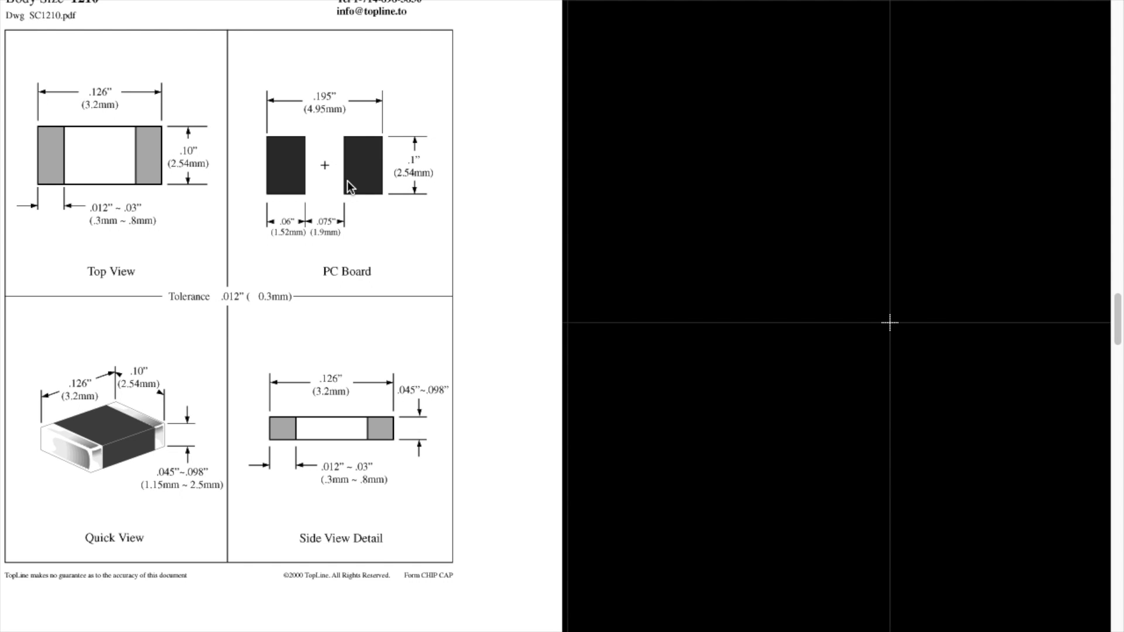
{"action": "right_click", "coordinate": [302, 215]}
{"action": "left_click", "coordinate": [458, 141]}
{"action": "scroll", "coordinate": [458, 198], "scroll_direction": "up", "scroll_amount": 3, "text": "ctrl"}
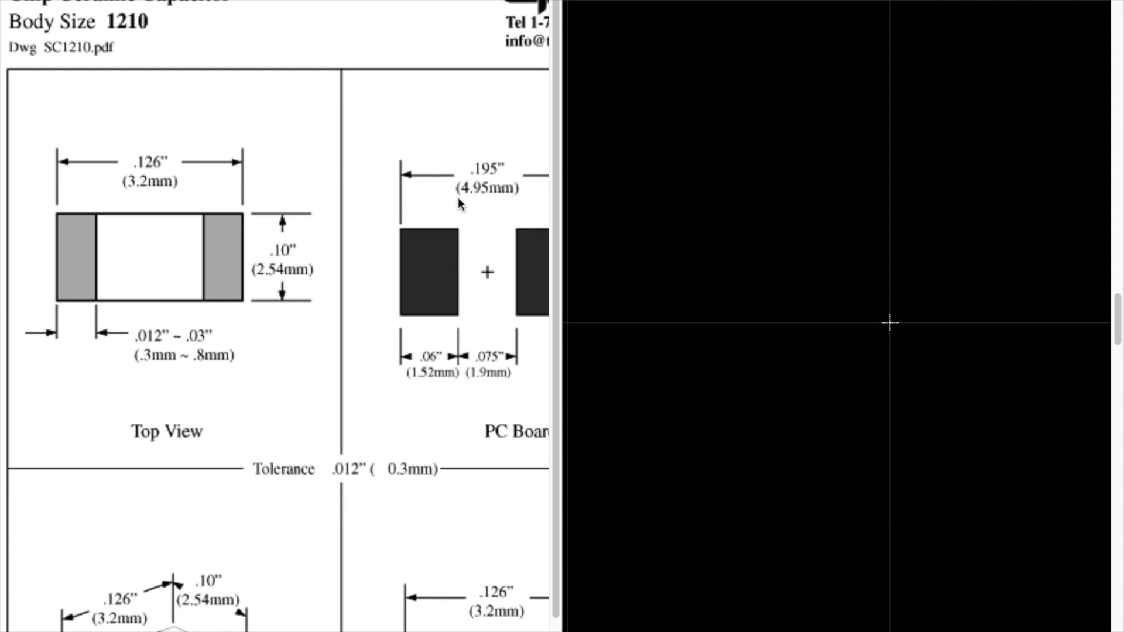
{"action": "scroll", "coordinate": [389, 265], "scroll_direction": "right", "scroll_amount": 2}
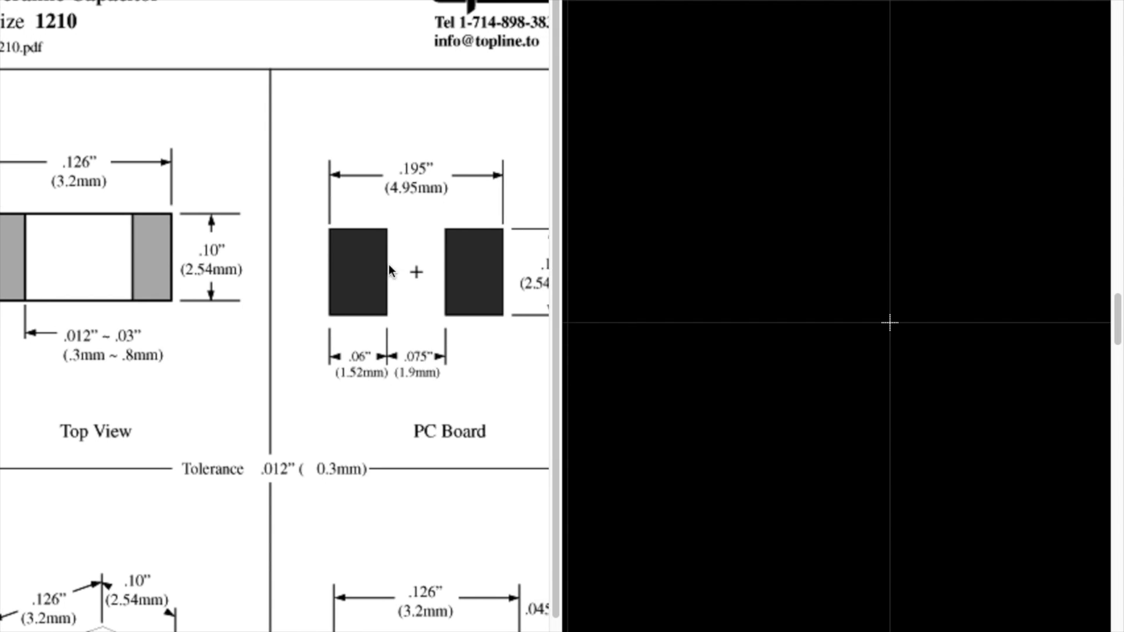
{"action": "scroll", "coordinate": [389, 265], "scroll_direction": "right", "scroll_amount": 2}
{"action": "scroll", "coordinate": [389, 266], "scroll_direction": "left", "scroll_amount": 1}
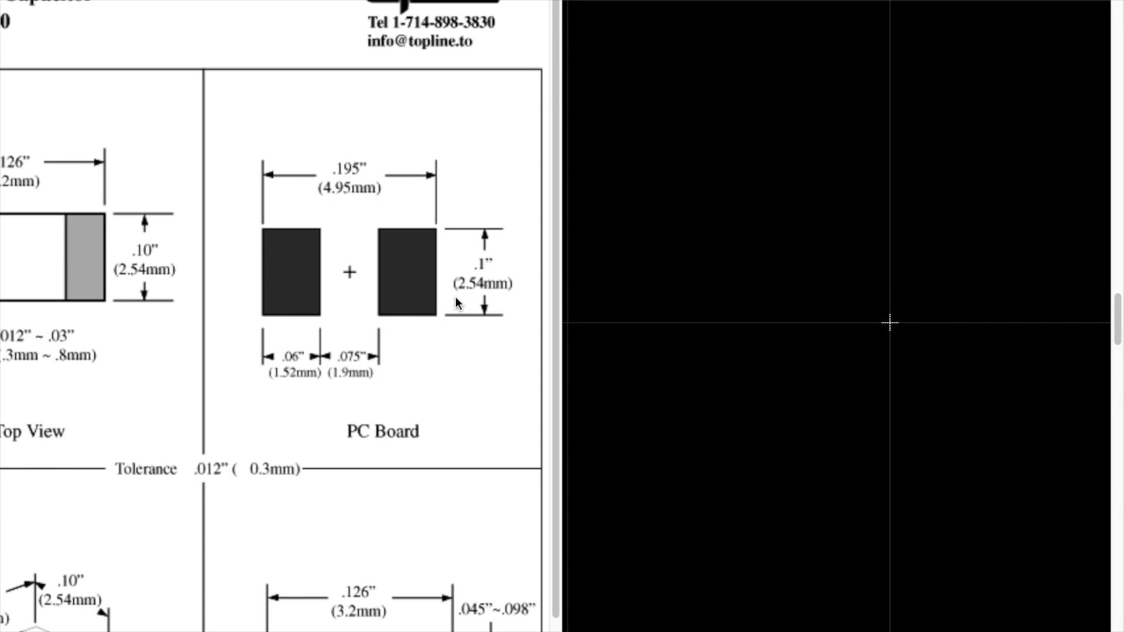
{"action": "scroll", "coordinate": [473, 291], "scroll_direction": "left", "scroll_amount": 5}
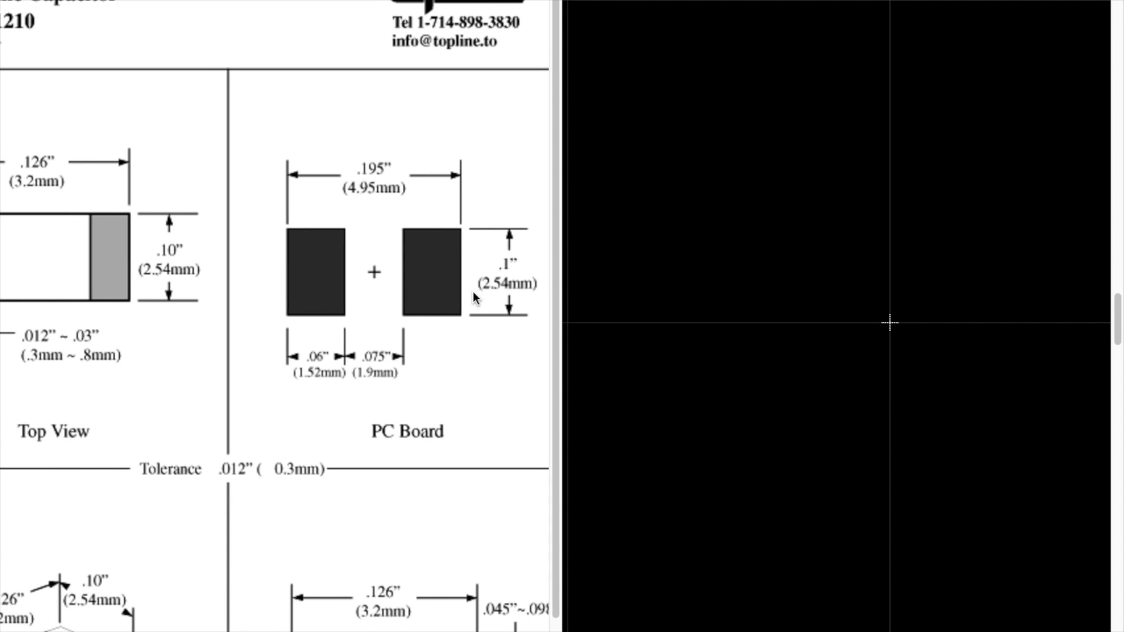
{"action": "scroll", "coordinate": [473, 292], "scroll_direction": "right", "scroll_amount": 7}
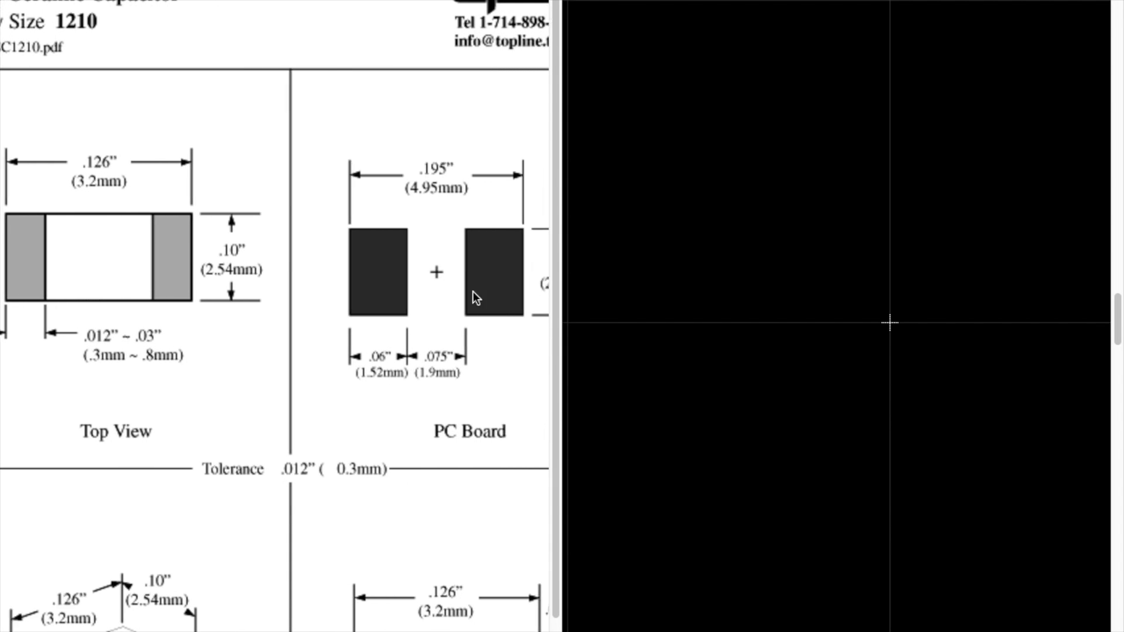
{"action": "scroll", "coordinate": [473, 291], "scroll_direction": "left", "scroll_amount": 7}
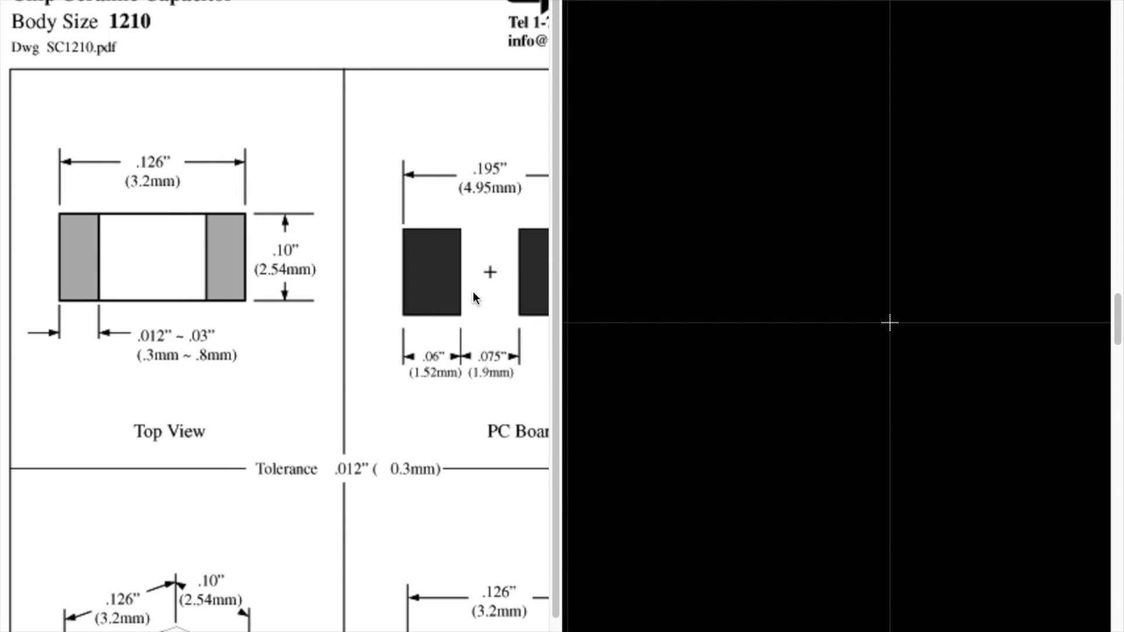
{"action": "scroll", "coordinate": [473, 292], "scroll_direction": "right", "scroll_amount": 5}
{"action": "scroll", "coordinate": [450, 281], "scroll_direction": "left", "scroll_amount": 1}
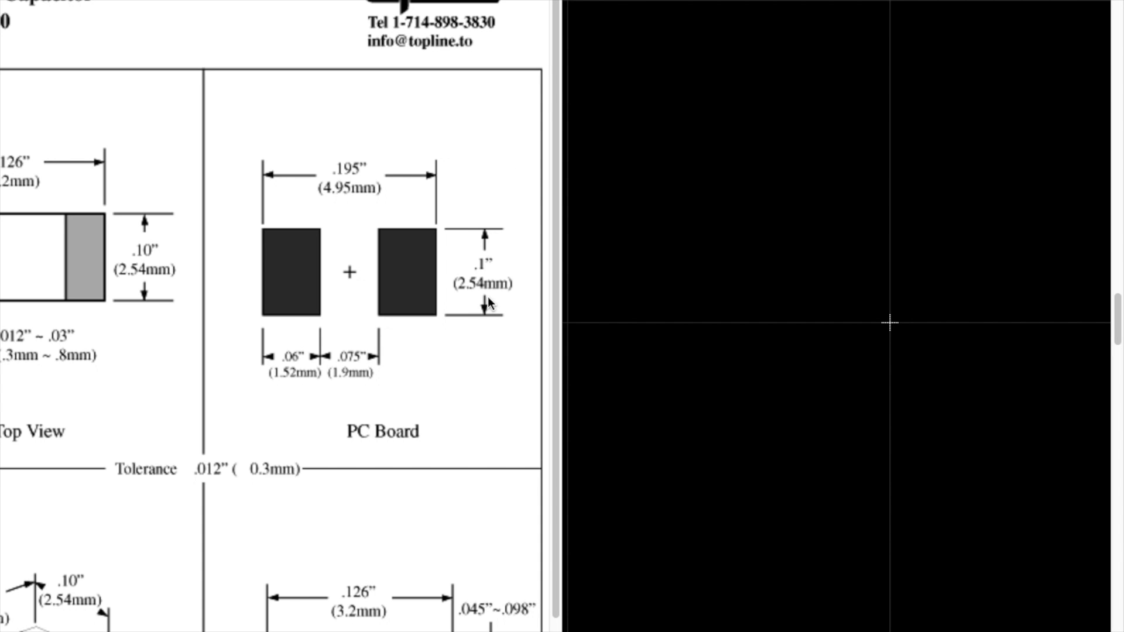
- Start an SMD pad and bring it to the left of the package origin, centred on the horizontal axis
{"action": "left_click", "coordinate": [830, 154]}
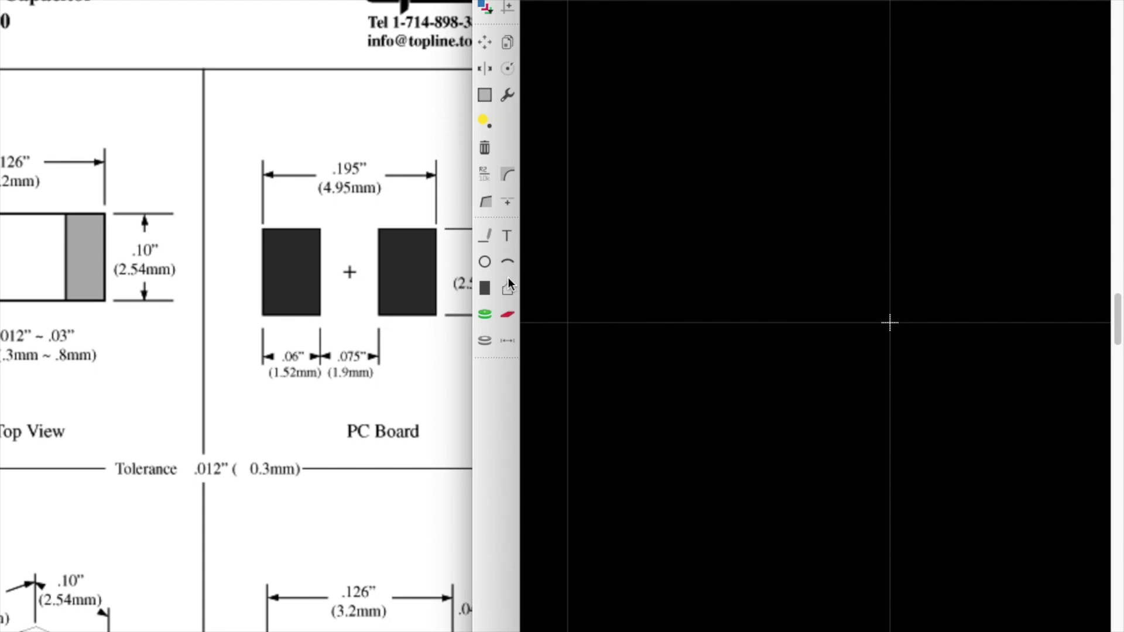
{"action": "left_click", "coordinate": [507, 315]}
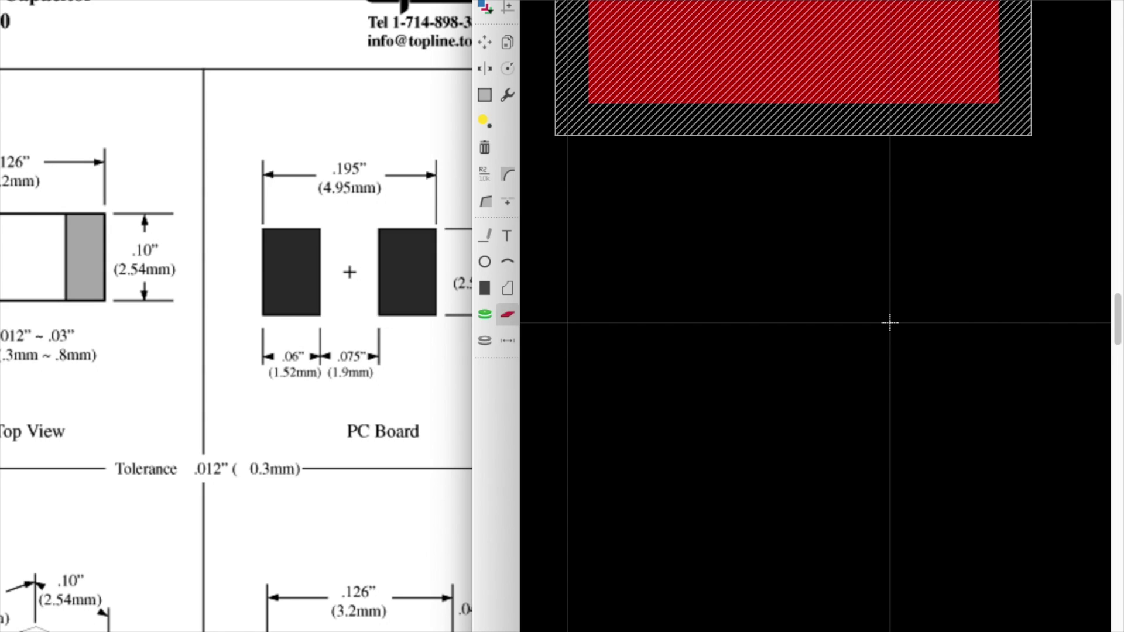
{"action": "scroll", "coordinate": [890, 322], "scroll_direction": "up", "scroll_amount": 2}
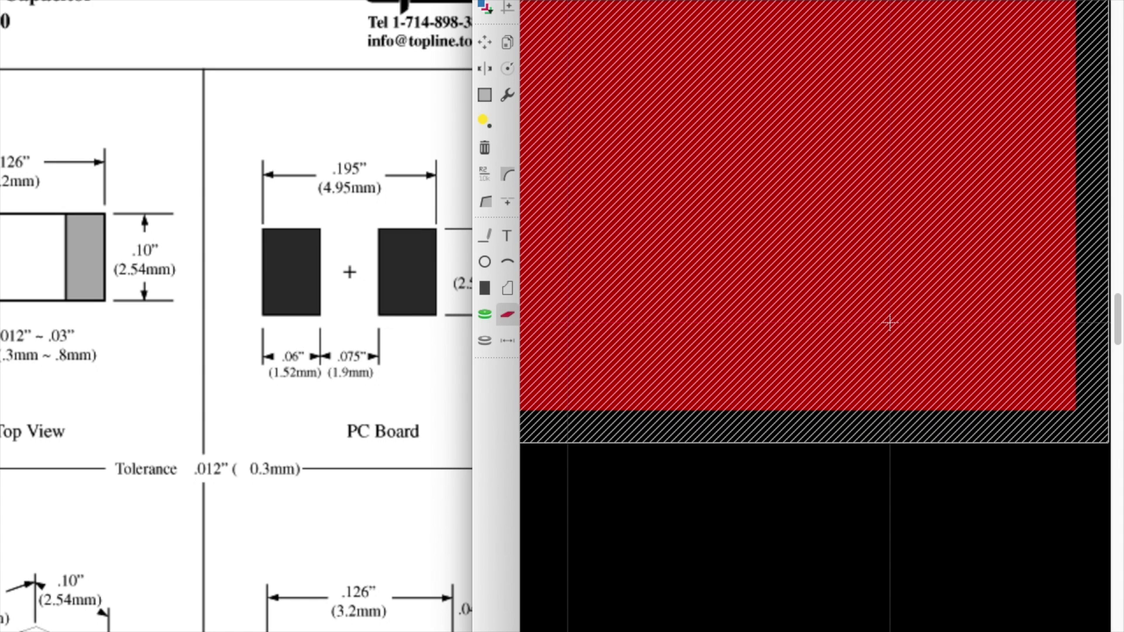
{"action": "scroll", "coordinate": [890, 322], "scroll_direction": "down", "scroll_amount": 2}
{"action": "scroll", "coordinate": [935, 170], "scroll_direction": "down", "scroll_amount": 2}
{"action": "scroll", "coordinate": [996, 152], "scroll_direction": "up", "scroll_amount": 1}
{"action": "scroll", "coordinate": [785, 205], "scroll_direction": "down", "scroll_amount": 1}
{"action": "scroll", "coordinate": [783, 221], "scroll_direction": "up", "scroll_amount": 1}
{"action": "scroll", "coordinate": [755, 213], "scroll_direction": "down", "scroll_amount": 1}
{"action": "scroll", "coordinate": [785, 219], "scroll_direction": "up", "scroll_amount": 1}
{"action": "mouse_move", "coordinate": [719, 211]}
{"action": "left_mouse_down"}
{"action": "mouse_move", "coordinate": [695, 234]}
{"action": "mouse_move", "coordinate": [690, 208]}
{"action": "mouse_move", "coordinate": [685, 251]}
{"action": "mouse_move", "coordinate": [691, 225]}
{"action": "mouse_move", "coordinate": [673, 203]}
{"action": "mouse_move", "coordinate": [616, 1]}
{"action": "mouse_move", "coordinate": [648, 90]}
{"action": "mouse_move", "coordinate": [667, 251]}
{"action": "mouse_move", "coordinate": [673, 221]}
{"action": "left_mouse_up"}
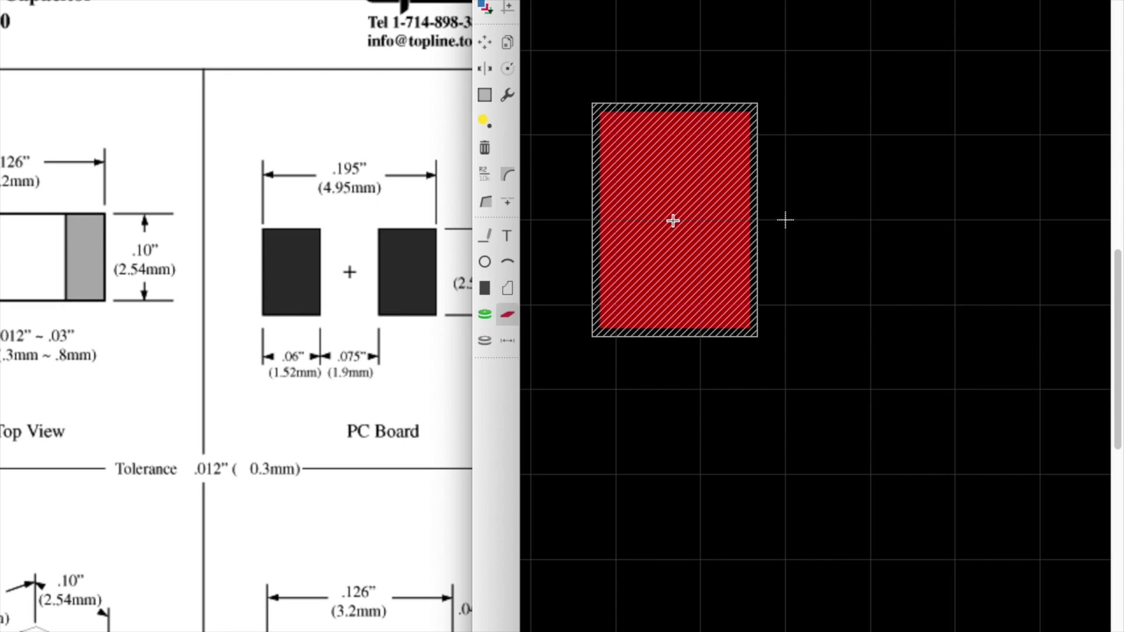
- Calculate the pad centre's distance from the origin as 1.52/2+1.9/2 in Spotlight
{"action": "key", "text": "super+space"}
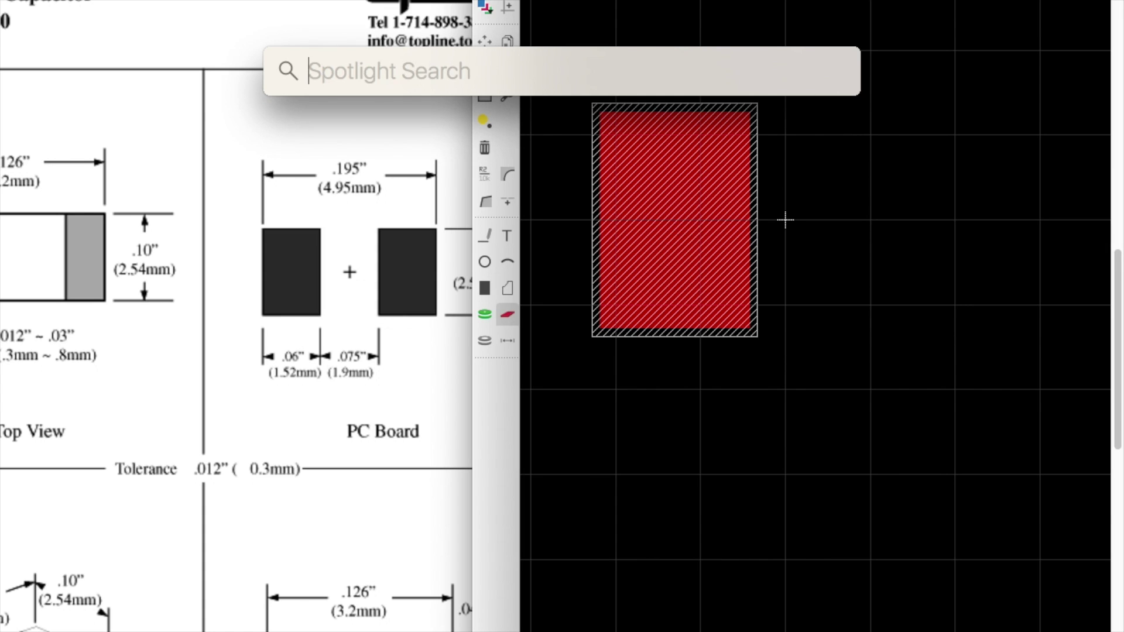
{"action": "type", "text": "1.52/2+1."}
{"action": "key", "text": "super+space"}
{"action": "key", "text": "super+space"}
{"action": "key", "text": "Right"}
{"action": "type", "text": "9/2"}
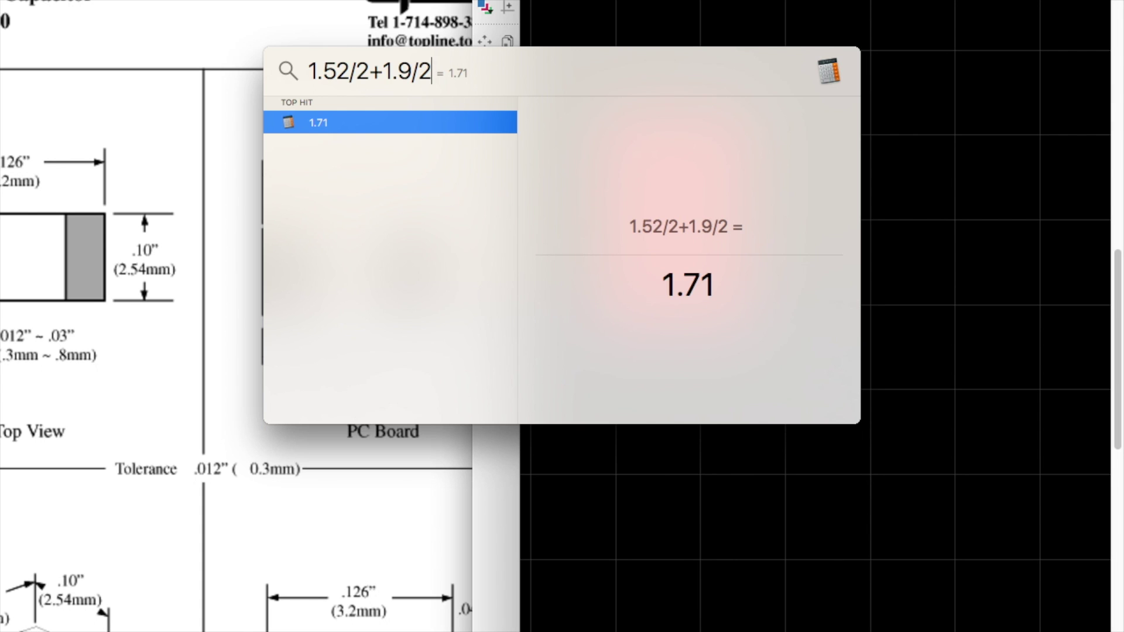
{"action": "key", "text": "Left"}
{"action": "key", "text": "Left"}
{"action": "key", "text": "Left"}
{"action": "key", "text": "Left"}
{"action": "key", "text": "Left"}
{"action": "key", "text": "Left"}
{"action": "key", "text": "Left"}
{"action": "key", "text": "Left"}
{"action": "key", "text": "Escape"}
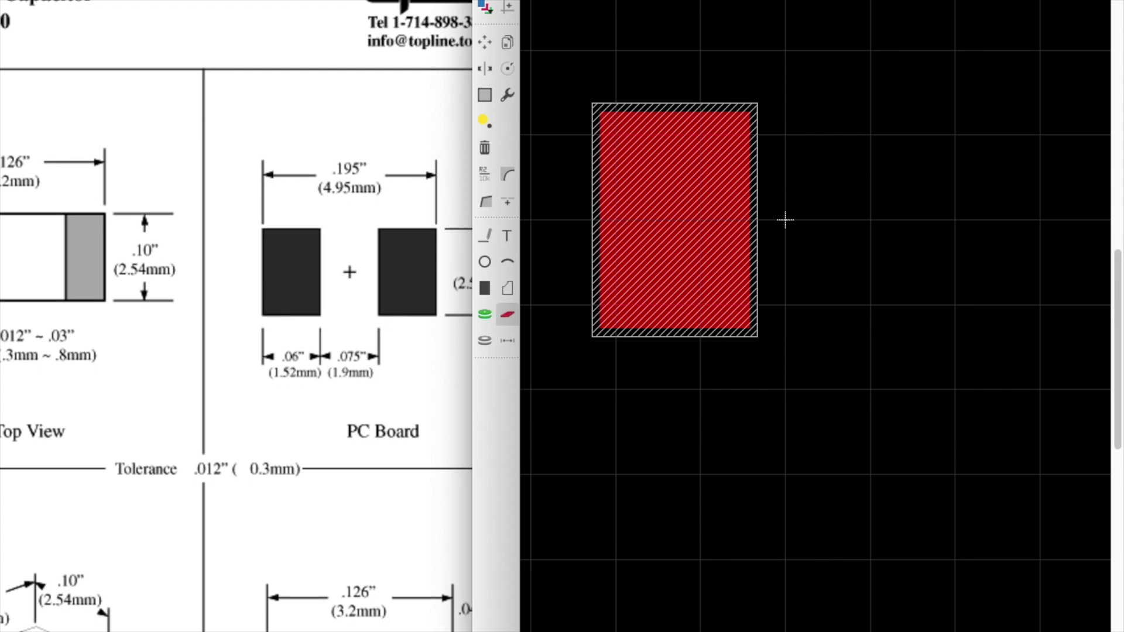
- Shift the unplaced SMD pad further left of the origin and calculate 1.75/2-1.52/2 in Spotlight
{"action": "mouse_move", "coordinate": [679, 220]}
{"action": "left_mouse_down"}
{"action": "mouse_move", "coordinate": [868, 218]}
{"action": "mouse_move", "coordinate": [783, 219]}
{"action": "mouse_move", "coordinate": [335, 389]}
{"action": "mouse_move", "coordinate": [366, 350]}
{"action": "mouse_move", "coordinate": [574, 241]}
{"action": "mouse_move", "coordinate": [766, 249]}
{"action": "mouse_move", "coordinate": [770, 225]}
{"action": "mouse_move", "coordinate": [620, 221]}
{"action": "left_mouse_up"}
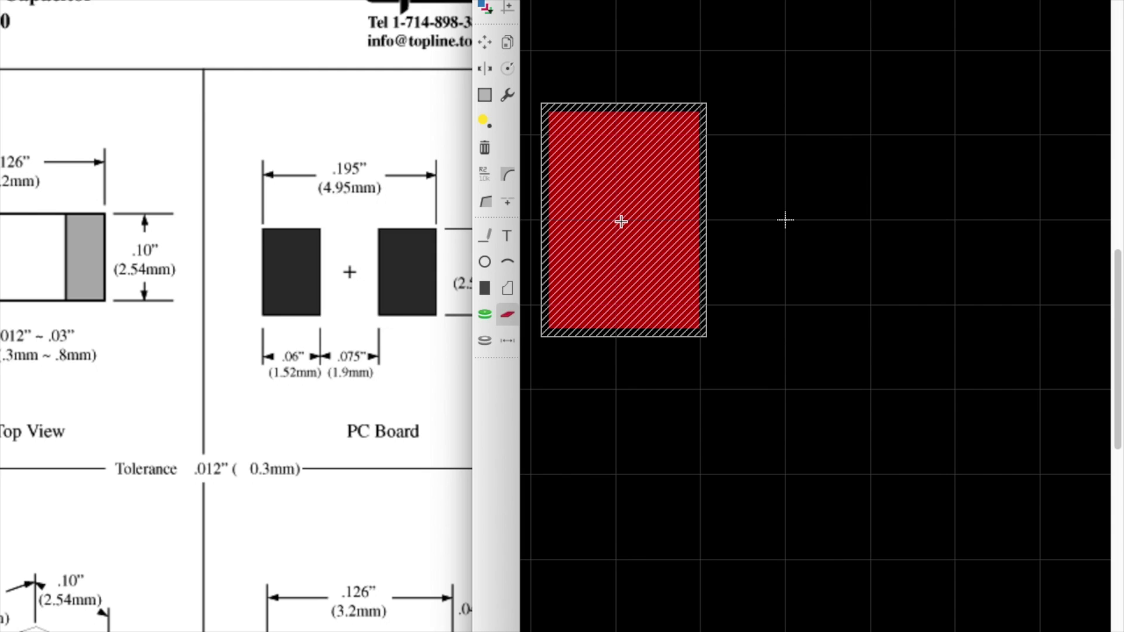
{"action": "key", "text": "super+space"}
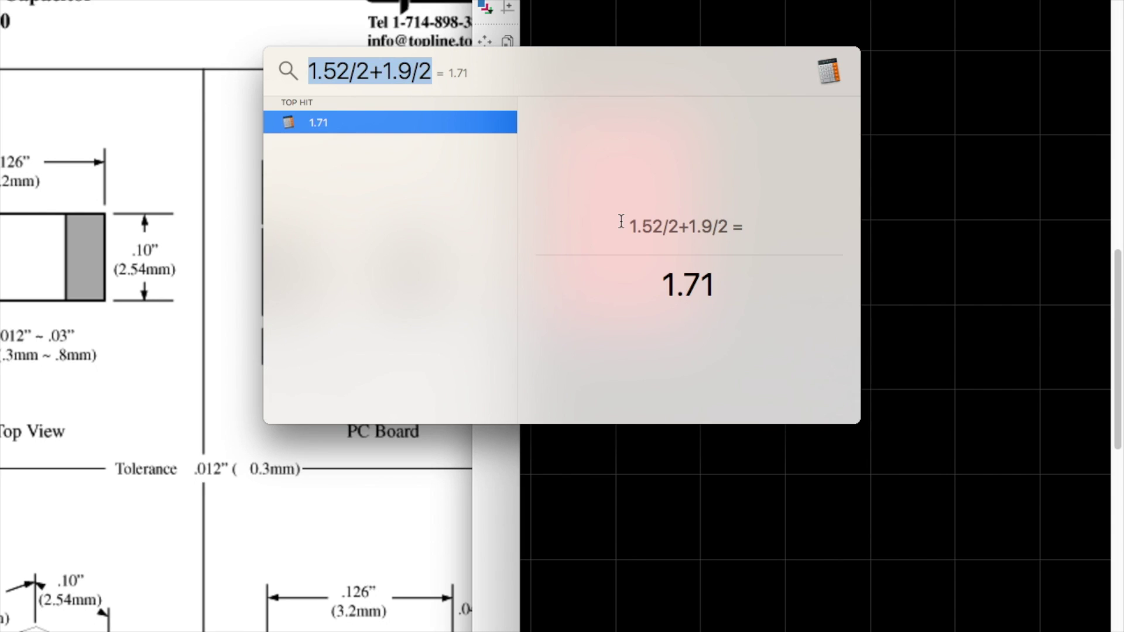
{"action": "type", "text": "1.75"}
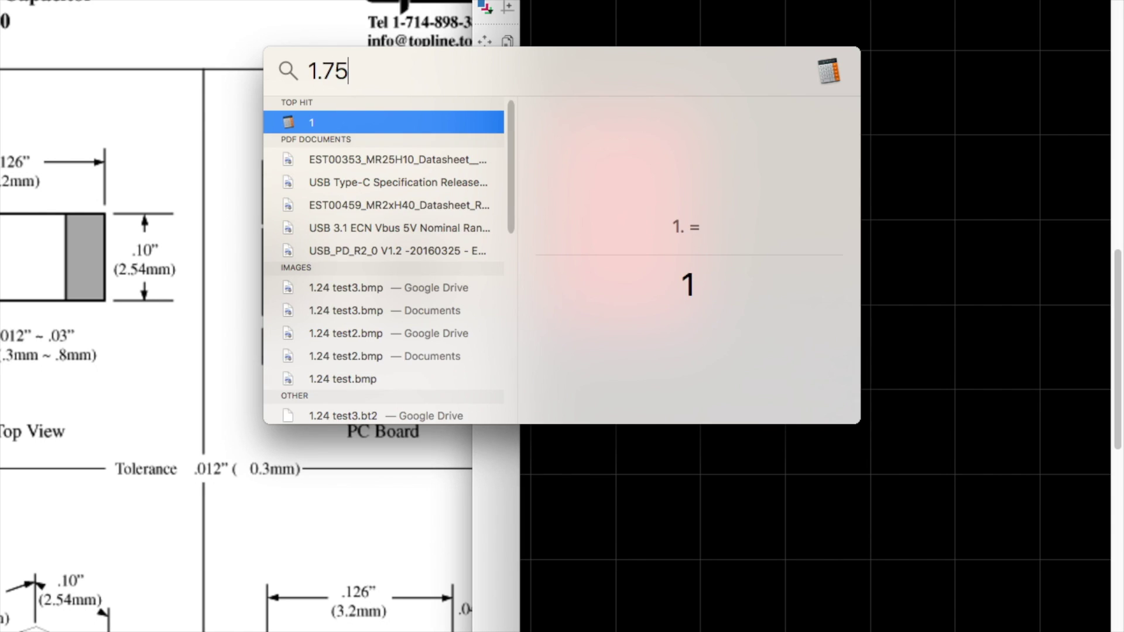
{"action": "type", "text": "/2"}
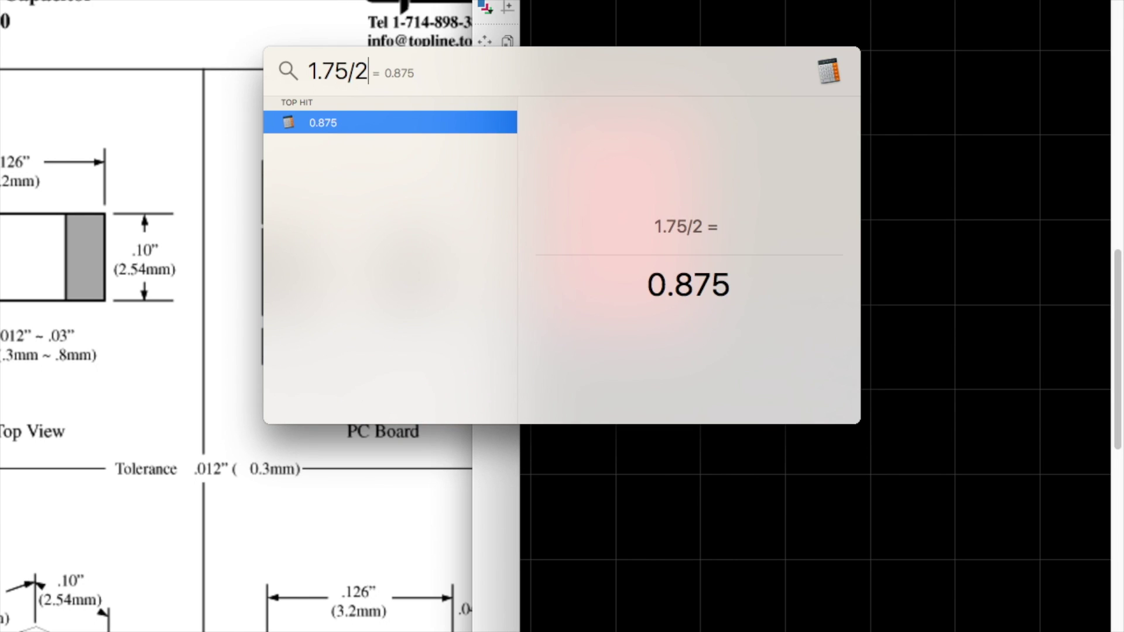
{"action": "type", "text": "-1.52/2"}
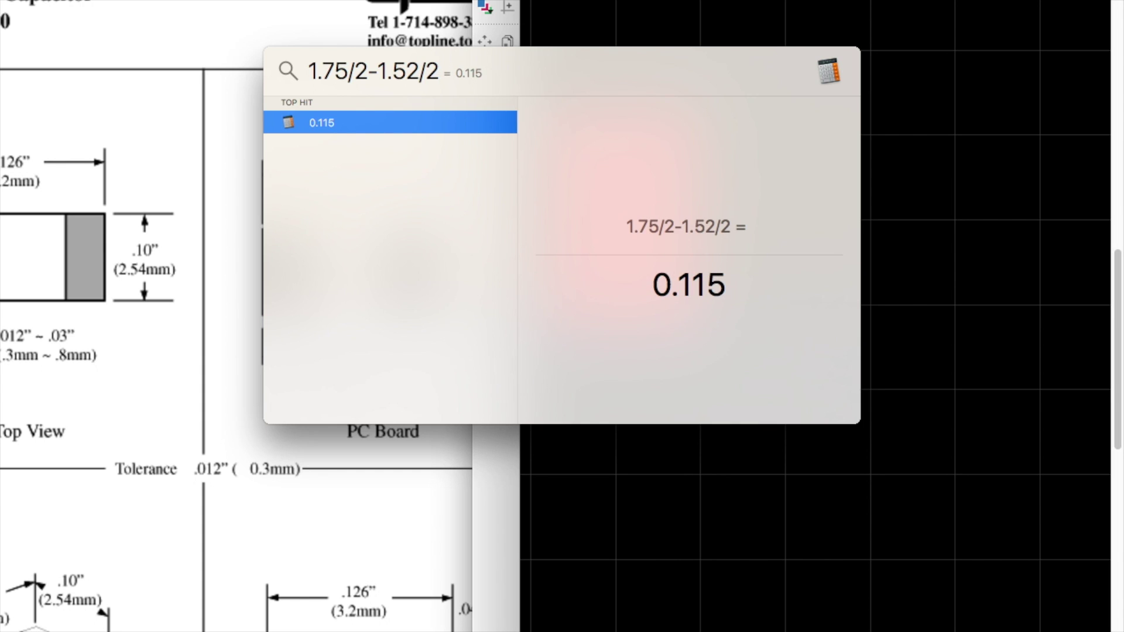
{"action": "key", "text": "super+space"}
{"action": "key", "text": "super+space"}
{"action": "key", "text": "super+space"}
{"action": "key", "text": "super+space"}
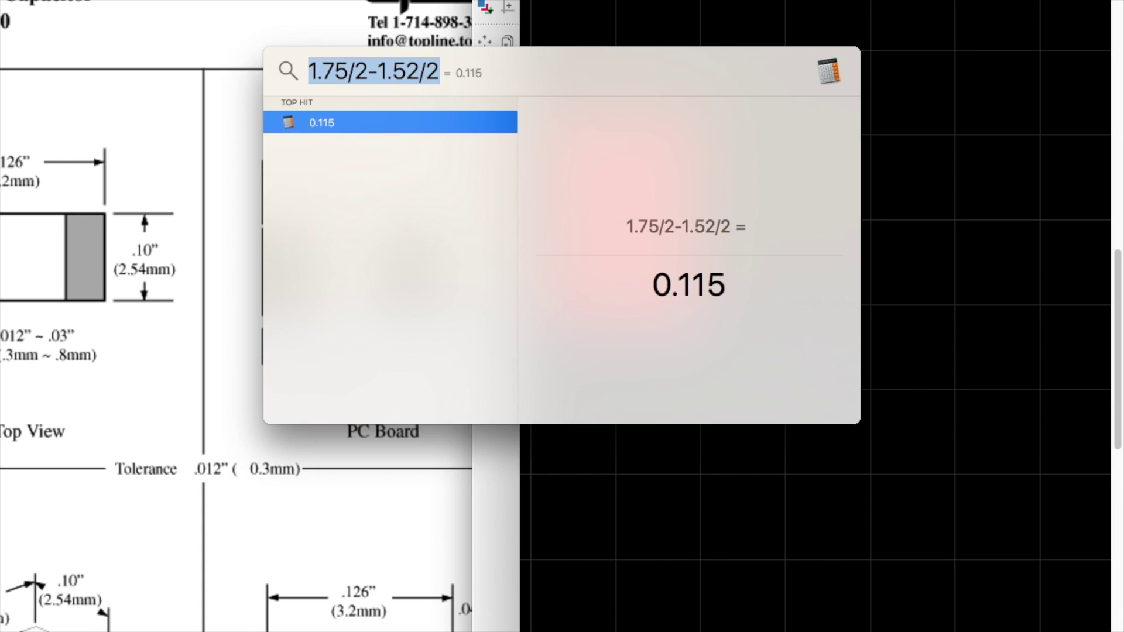
{"action": "key", "text": "super+space"}
{"action": "key", "text": "super+space"}
{"action": "key", "text": "super+space"}
{"action": "key", "text": "super+space"}
{"action": "key", "text": "super+space"}
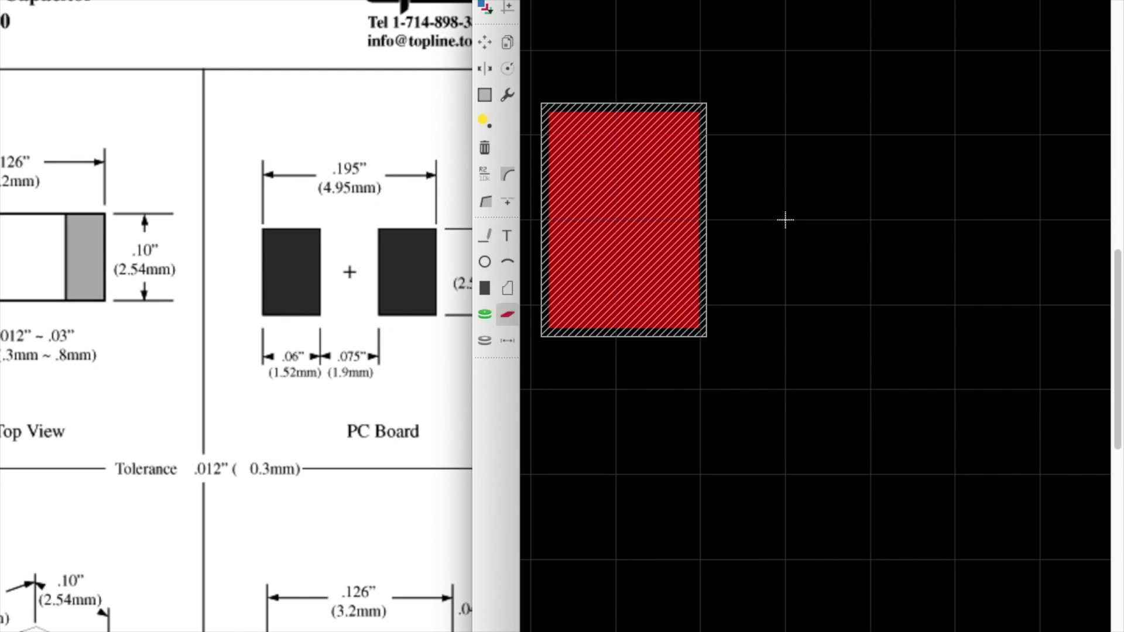
{"action": "key", "text": "m"}
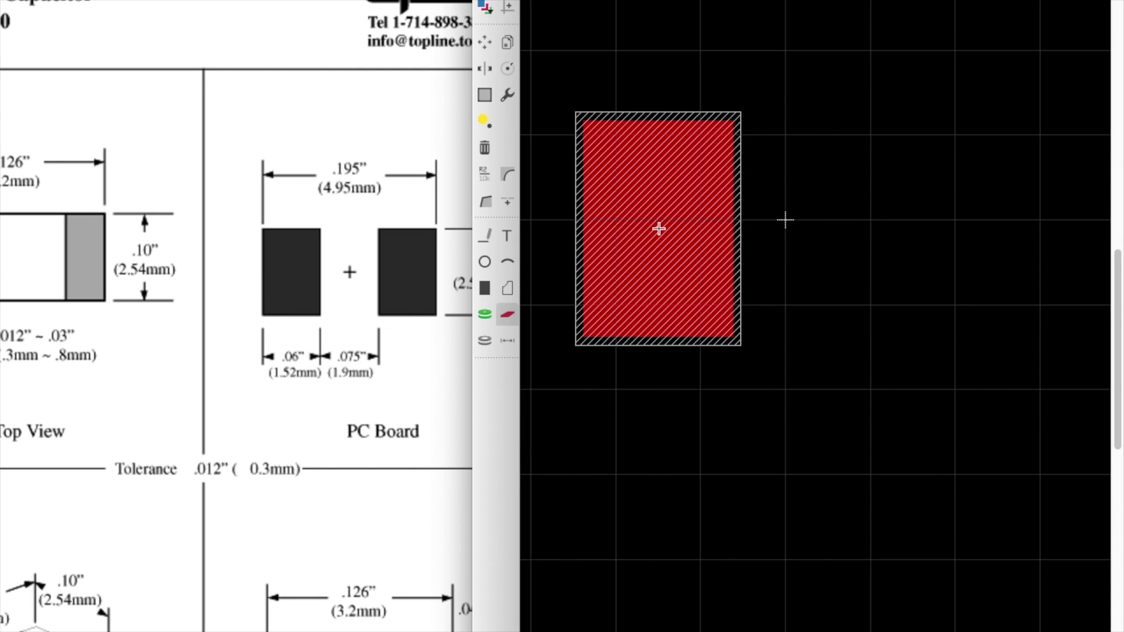
{"action": "key", "text": "super+space"}
{"action": "key", "text": "Escape"}
{"action": "key", "text": "super+space"}
{"action": "type", "text": "1.9/2"}
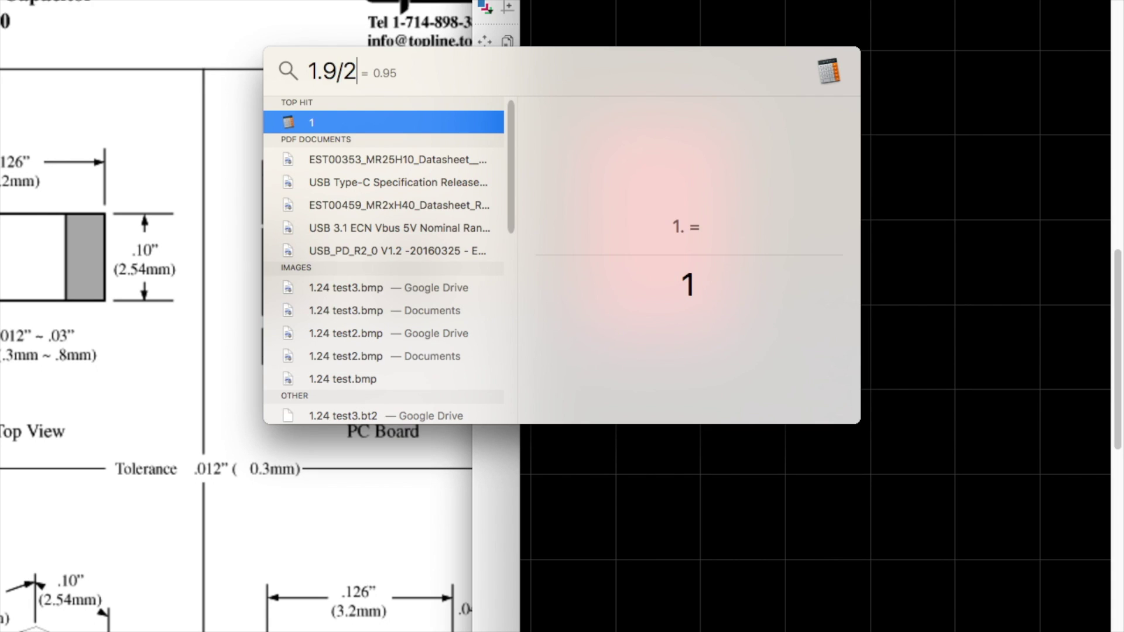
{"action": "type", "text": "+"}
{"action": "key", "text": "Escape"}
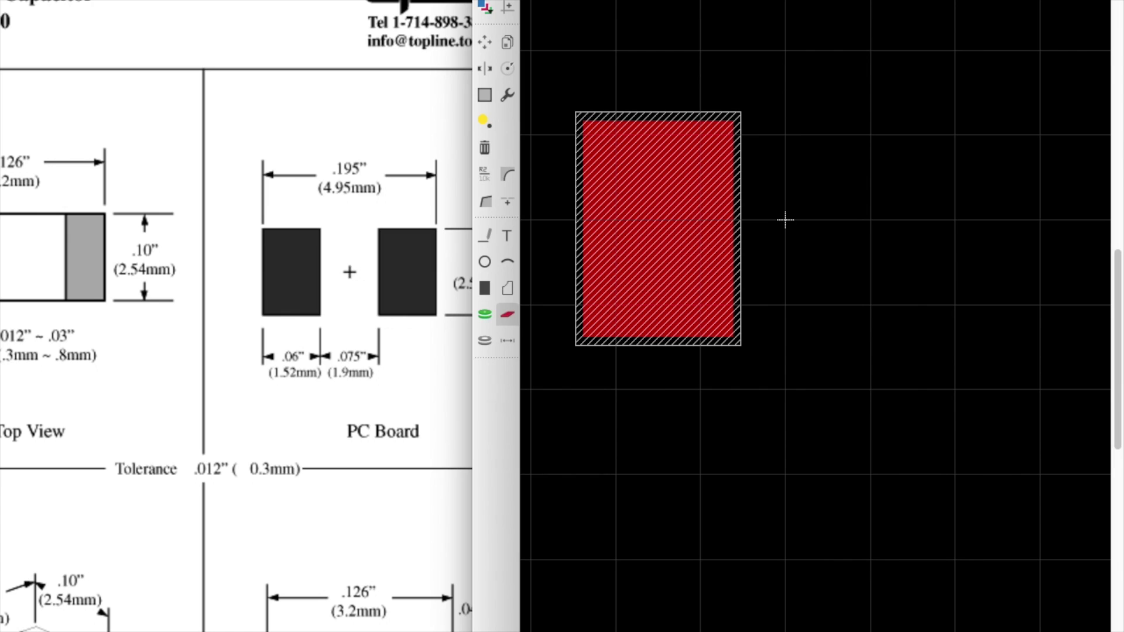
- Calculate the pad centre's distance from the origin as 1.9/2+1.52/2+0.115 in Spotlight
{"action": "key", "text": "super+space"}
{"action": "type", "text": "1."}
{"action": "key", "text": "BackSpace"}
{"action": "type", "text": "1.9/2"}
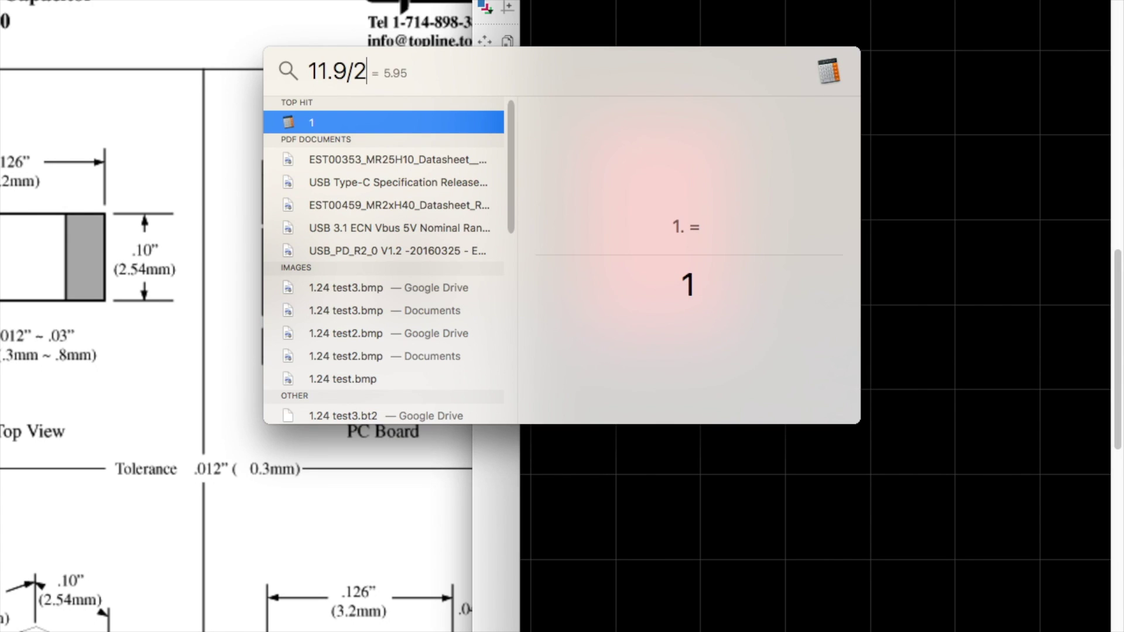
{"action": "type", "text": "+1.52/2"}
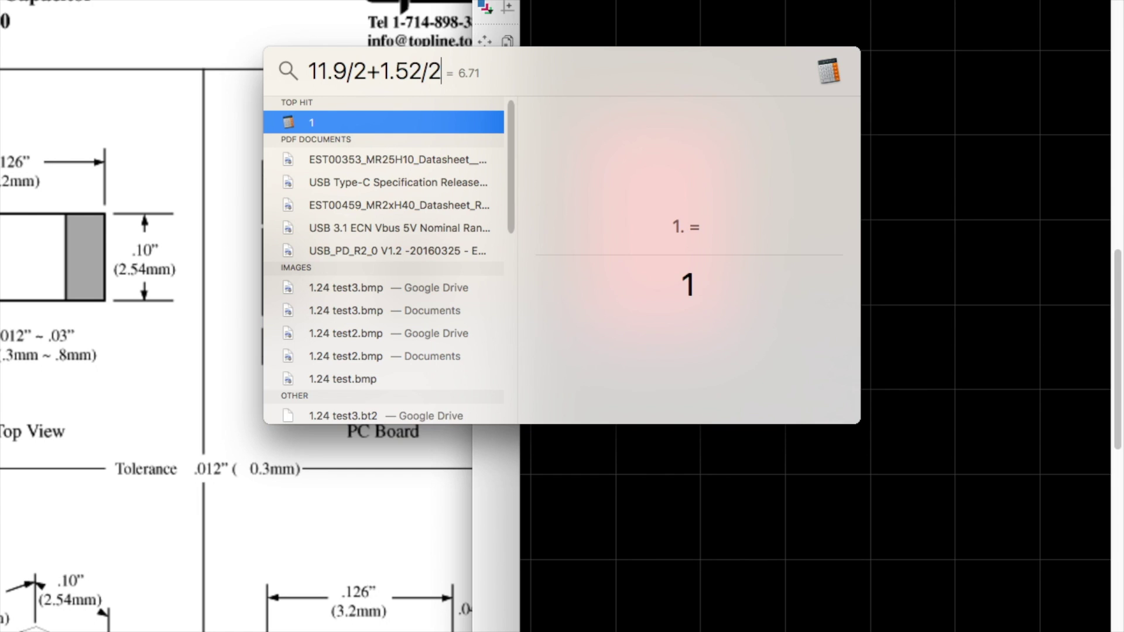
{"action": "key", "text": "Left"}
{"action": "key", "text": "Left"}
{"action": "key", "text": "Left"}
{"action": "key", "text": "Left"}
{"action": "key", "text": "Left"}
{"action": "key", "text": "Left"}
{"action": "key", "text": "Left"}
{"action": "key", "text": "Left"}
{"action": "key", "text": "Left"}
{"action": "key", "text": "Left"}
{"action": "key", "text": "Left"}
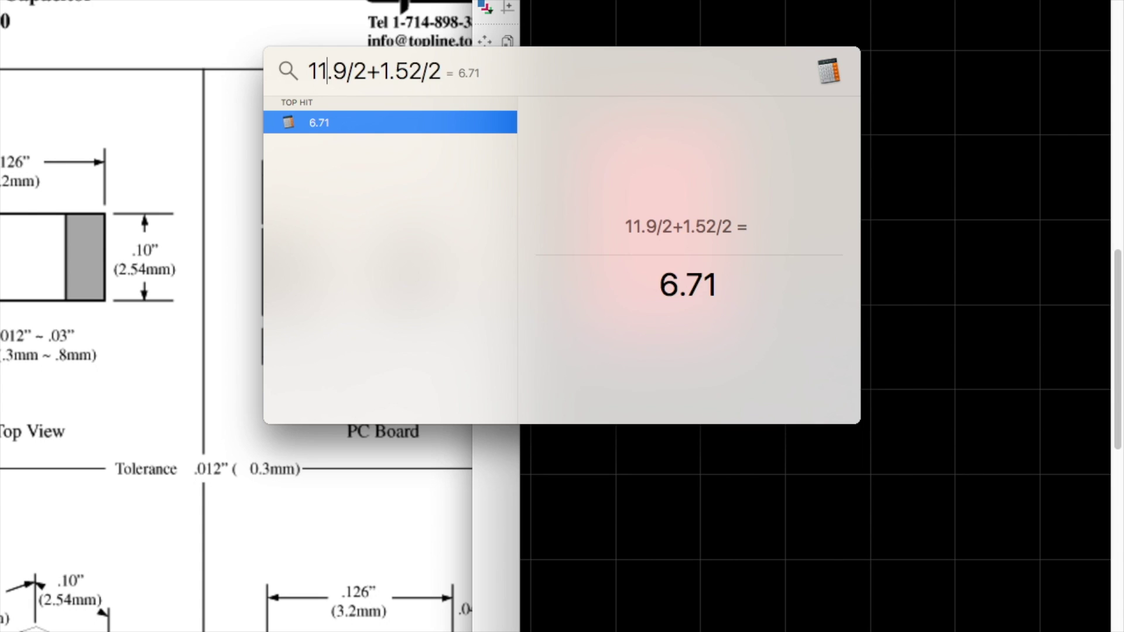
{"action": "key", "text": "BackSpace"}
{"action": "key", "text": "Right"}
{"action": "key", "text": "Right"}
{"action": "key", "text": "Right"}
{"action": "key", "text": "Right"}
{"action": "type", "text": "+0.115"}
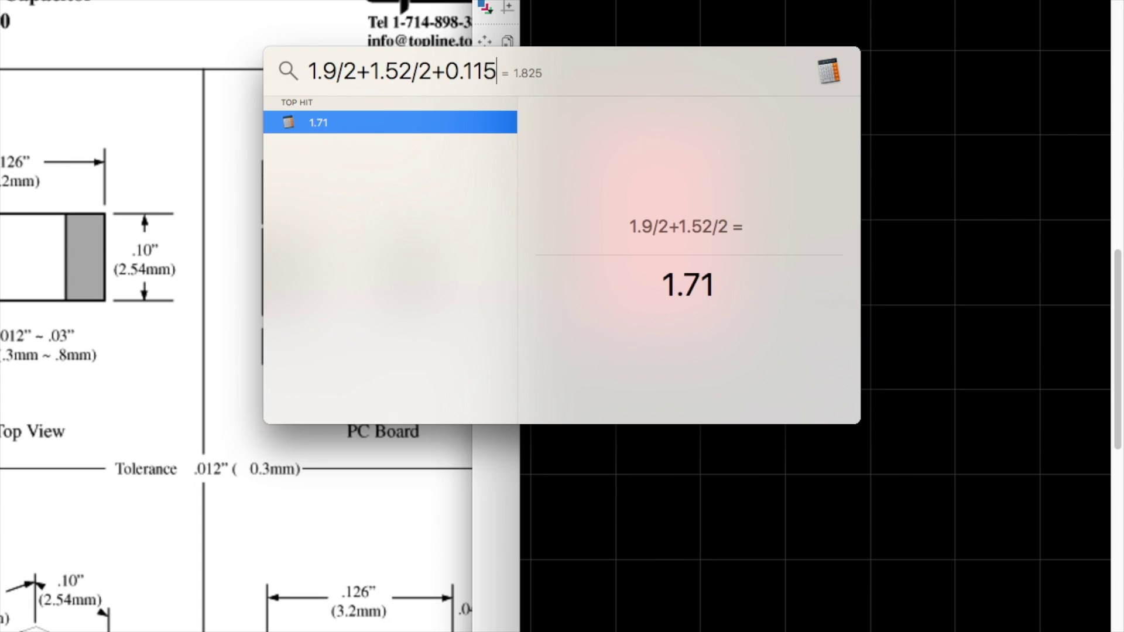
{"action": "key", "text": "Escape"}
- Place two SMD pads on the horizontal axis, about 1.8 mm to either side of the package origin
{"action": "key", "text": "m"}
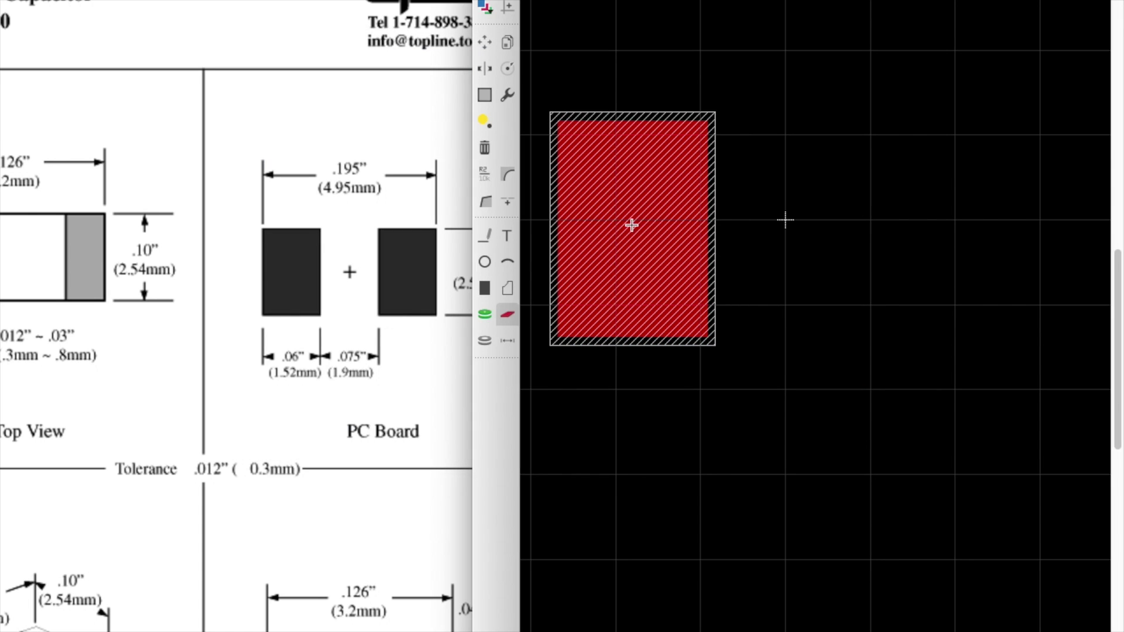
{"action": "left_click", "coordinate": [631, 222]}
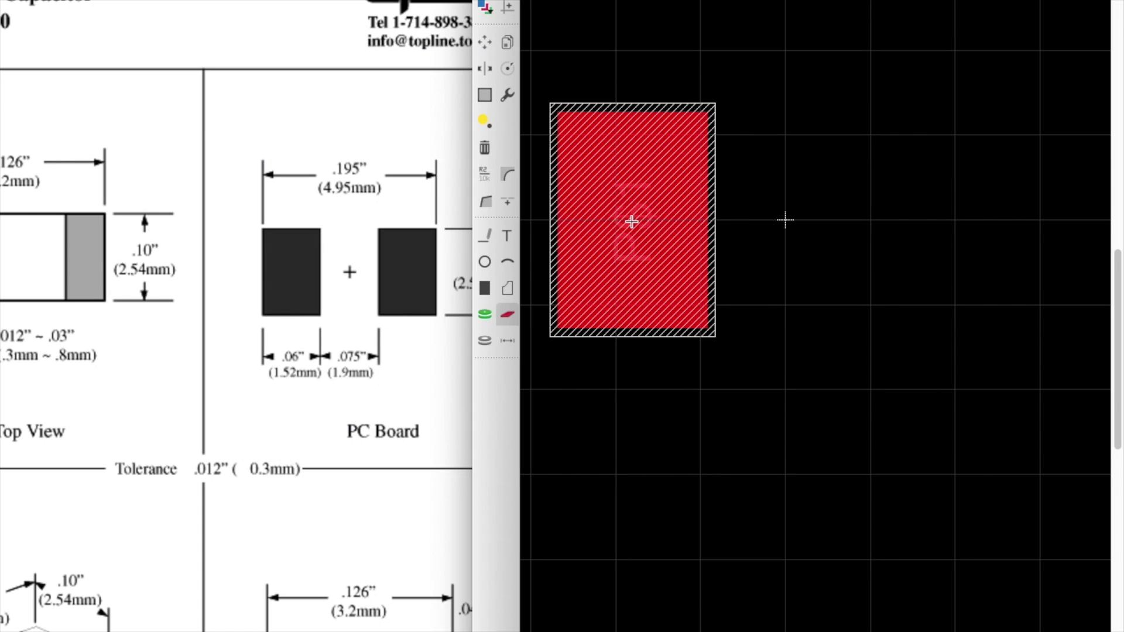
{"action": "left_click", "coordinate": [950, 212]}
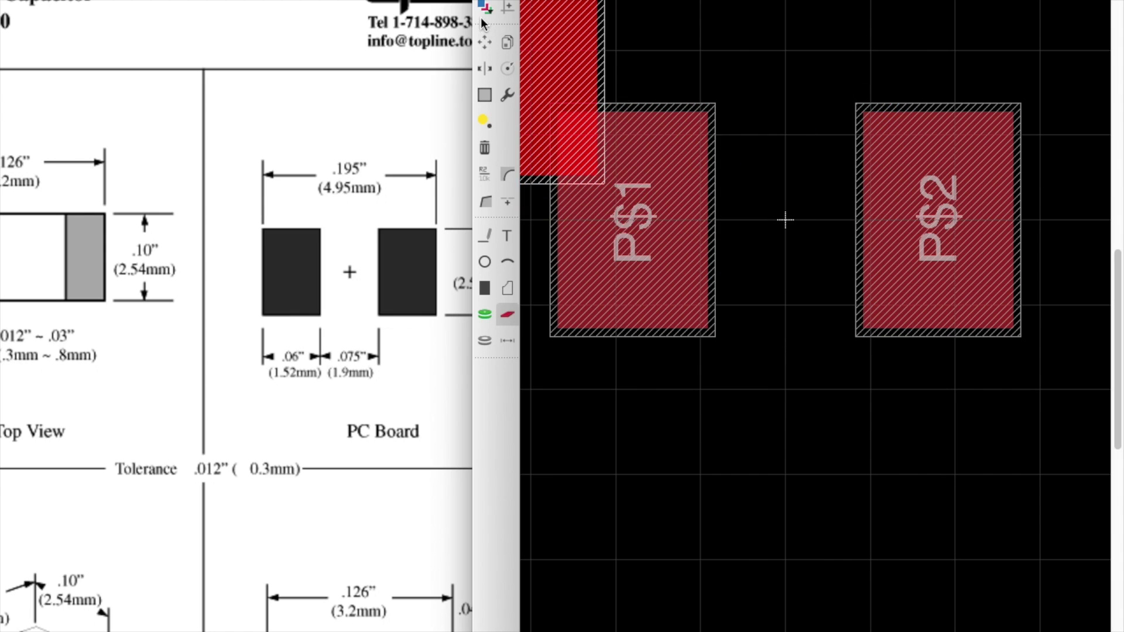
- Move pad P$1 freehand closer to the package origin, to about (-1.63, 0.07)
{"action": "left_click", "coordinate": [484, 37]}
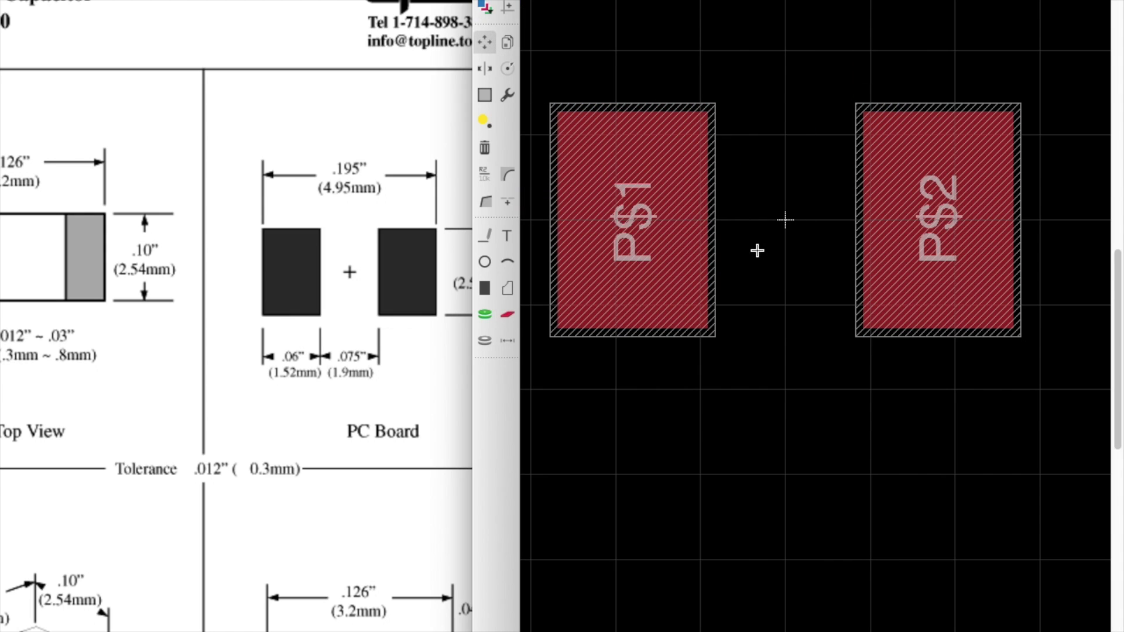
{"action": "key", "text": "super+space"}
{"action": "key", "text": "Escape"}
{"action": "left_click", "coordinate": [618, 226]}
{"action": "scroll", "coordinate": [629, 226], "scroll_direction": "up", "scroll_amount": 5}
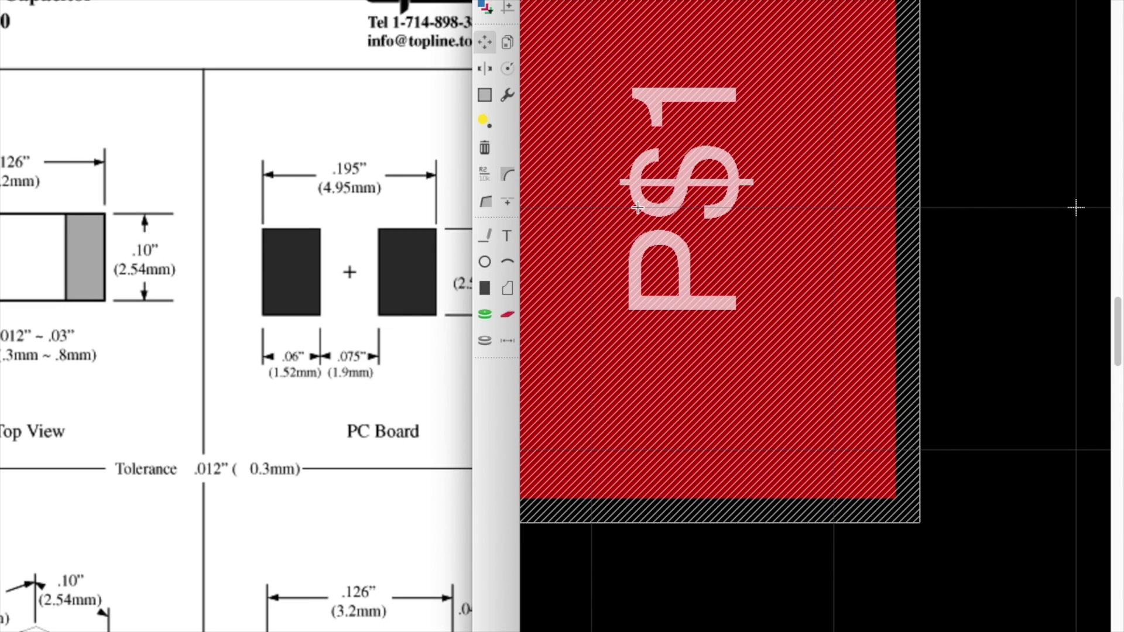
{"action": "left_click", "coordinate": [634, 209]}
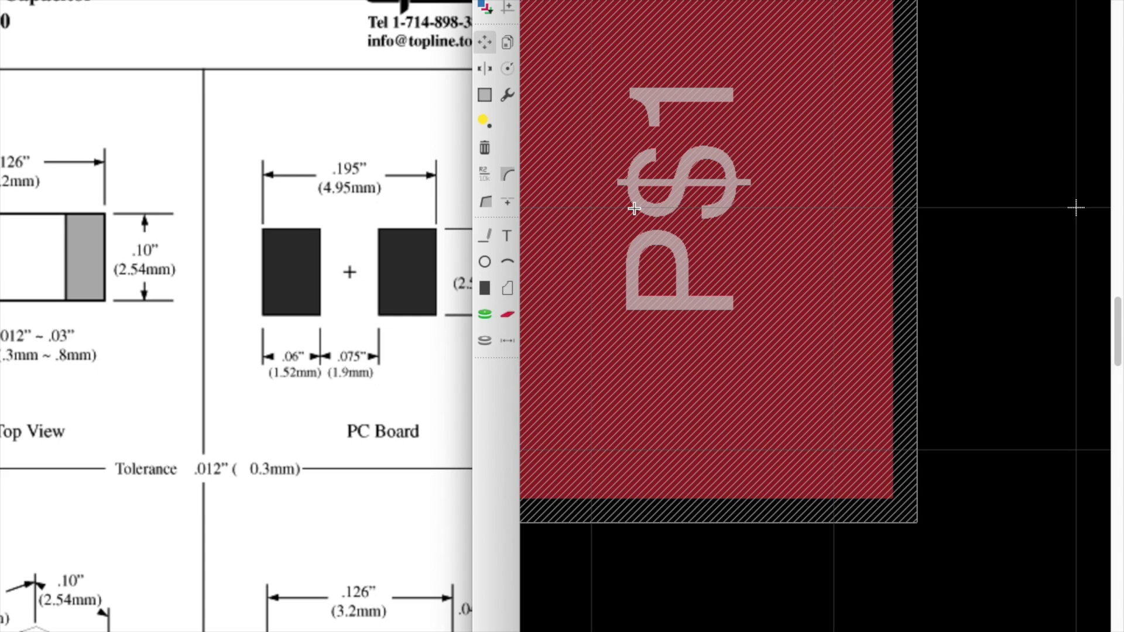
{"action": "scroll", "coordinate": [634, 209], "scroll_direction": "down", "scroll_amount": 3}
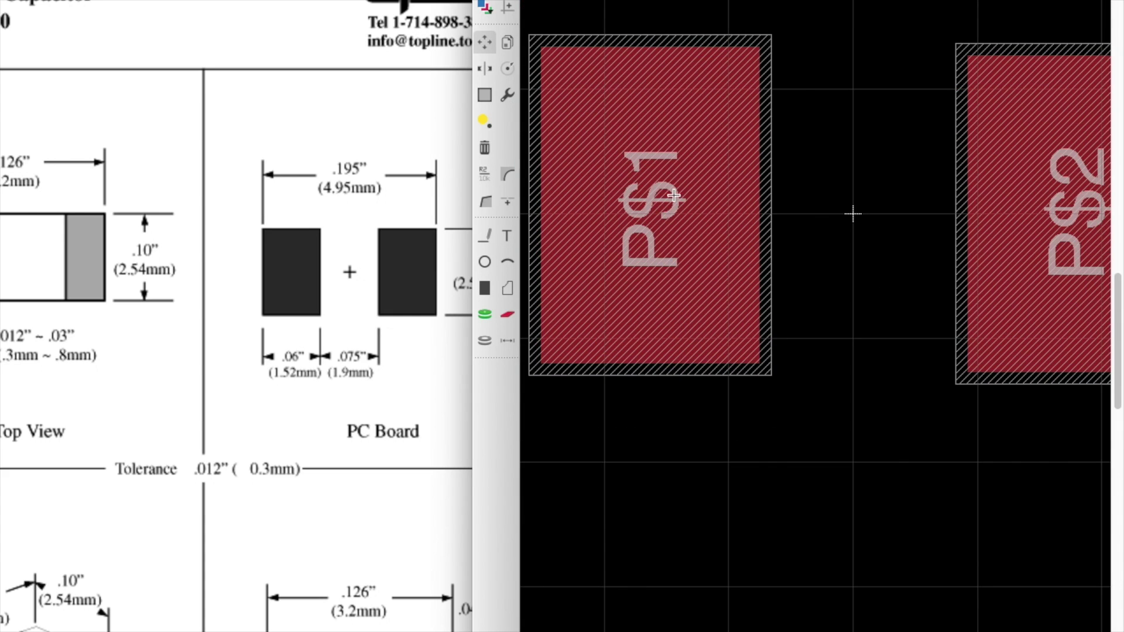
- Set the position of pad P$1 to X -1.825 and Y 0 in its properties
{"action": "right_click", "coordinate": [674, 196]}
{"action": "left_click", "coordinate": [736, 372]}
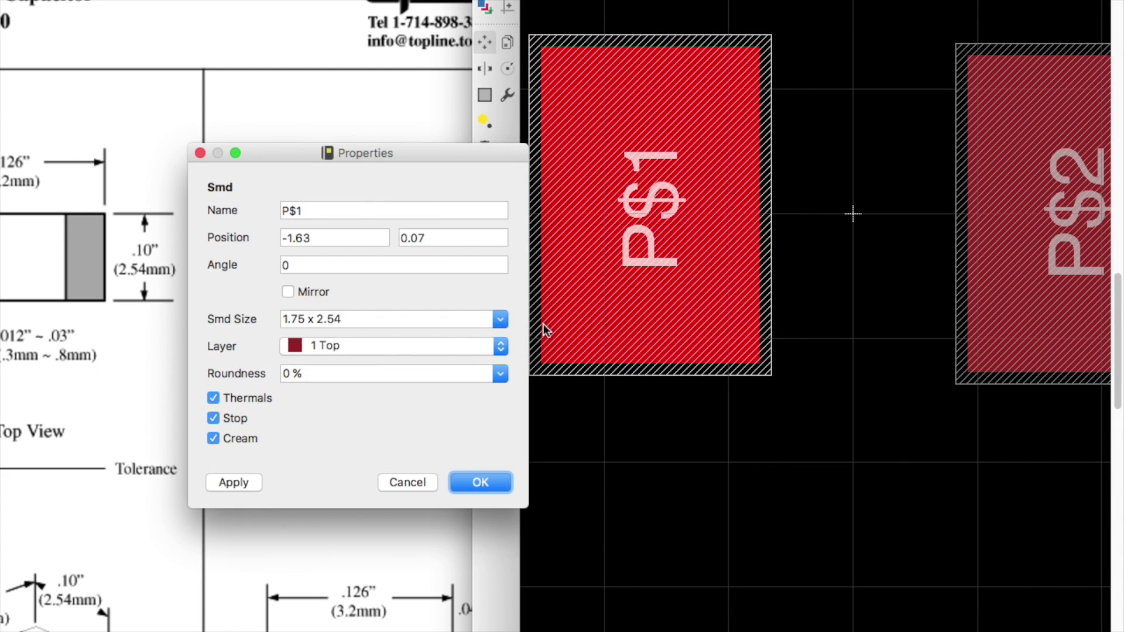
{"action": "left_click_drag", "start_coordinate": [343, 153], "coordinate": [257, 40]}
{"action": "double_click", "coordinate": [248, 124]}
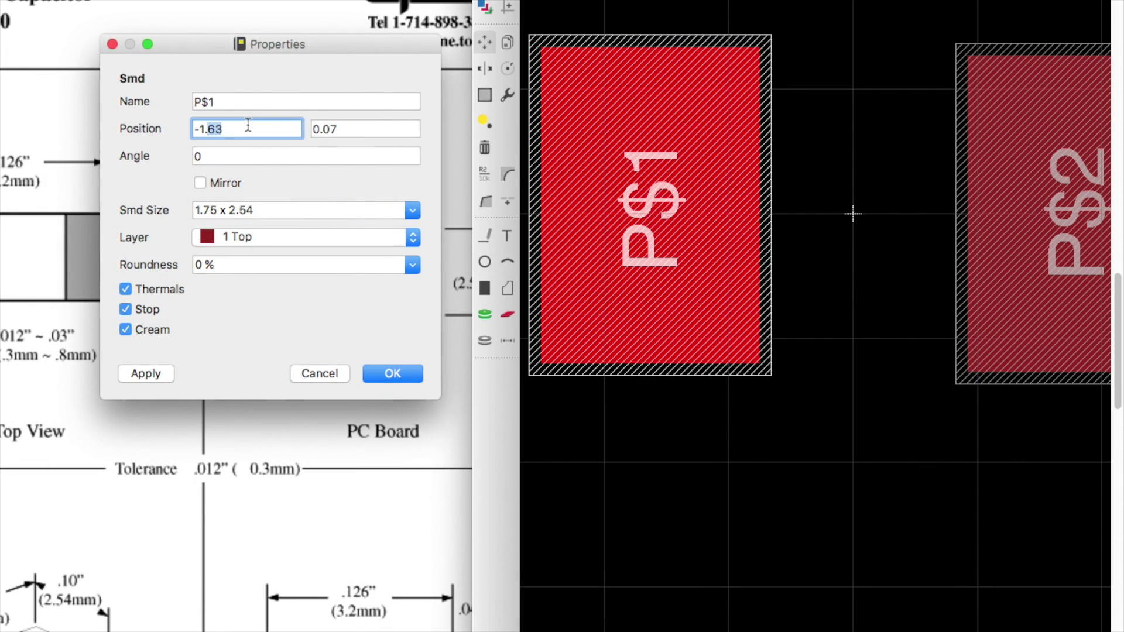
{"action": "key", "text": "BackSpace"}
{"action": "type", "text": "825"}
{"action": "key", "text": "Tab"}
{"action": "type", "text": "0"}
{"action": "key", "text": "Return"}
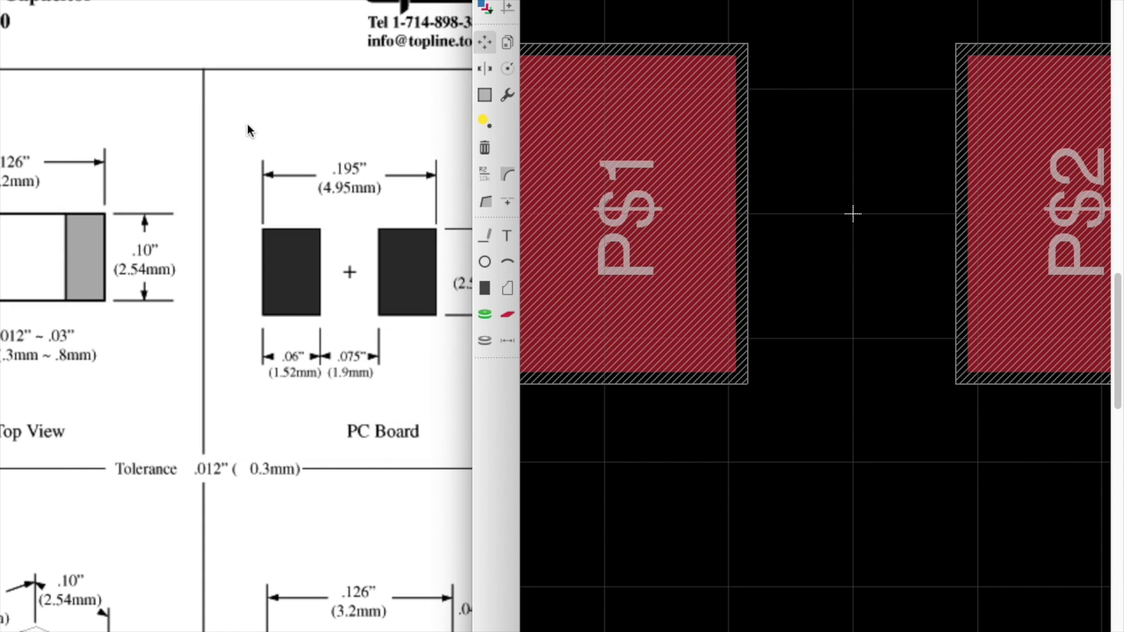
- Set the X position of pad P$2 to 1.825 in its properties
{"action": "scroll", "coordinate": [990, 176], "scroll_direction": "down", "scroll_amount": 3}
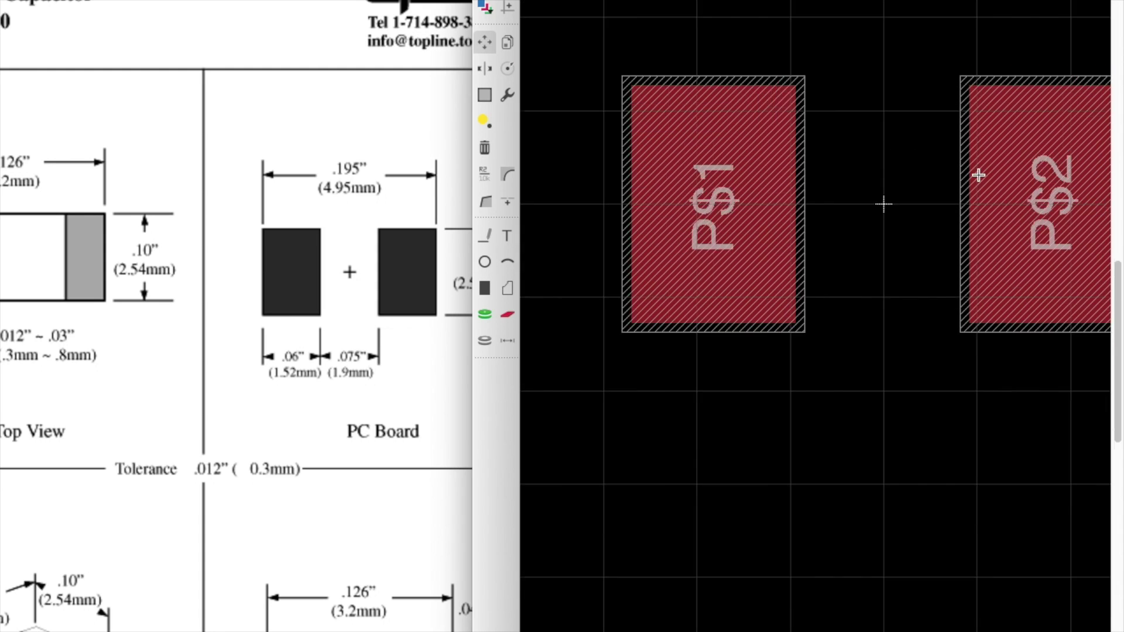
{"action": "right_click", "coordinate": [995, 179]}
{"action": "left_click", "coordinate": [1048, 352]}
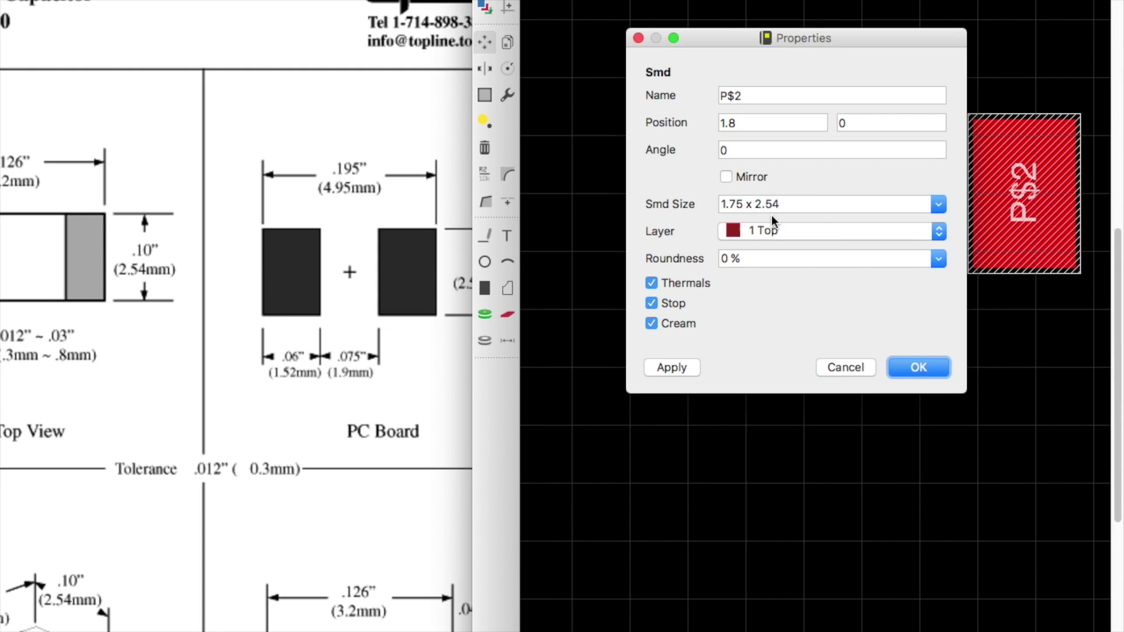
{"action": "key", "text": "Tab"}
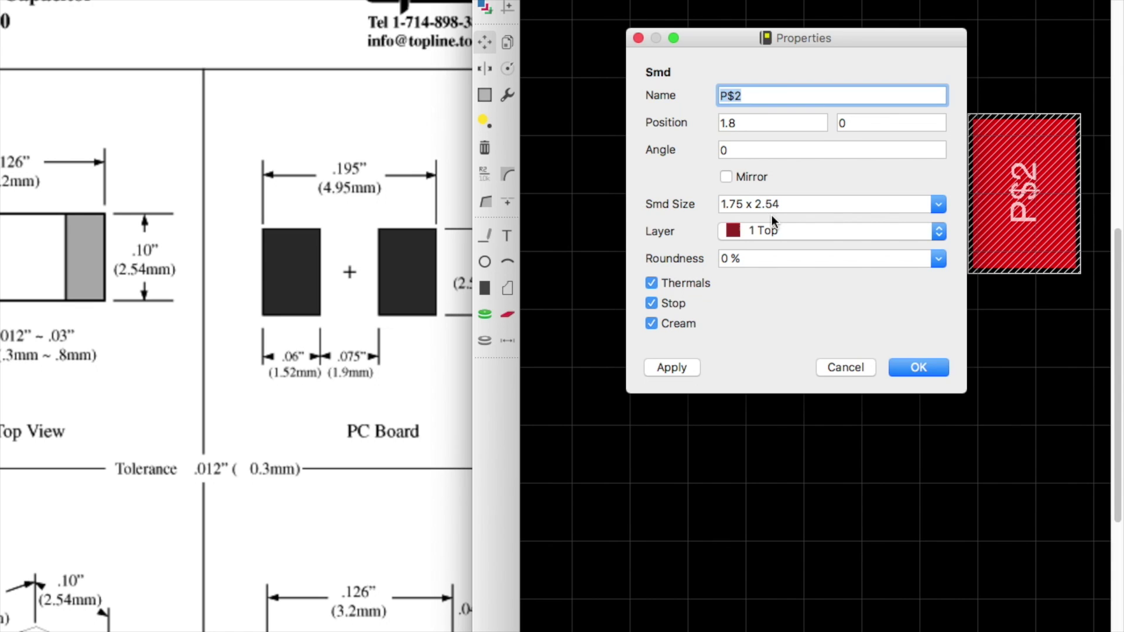
{"action": "key", "text": "Tab"}
{"action": "type", "text": "1.825"}
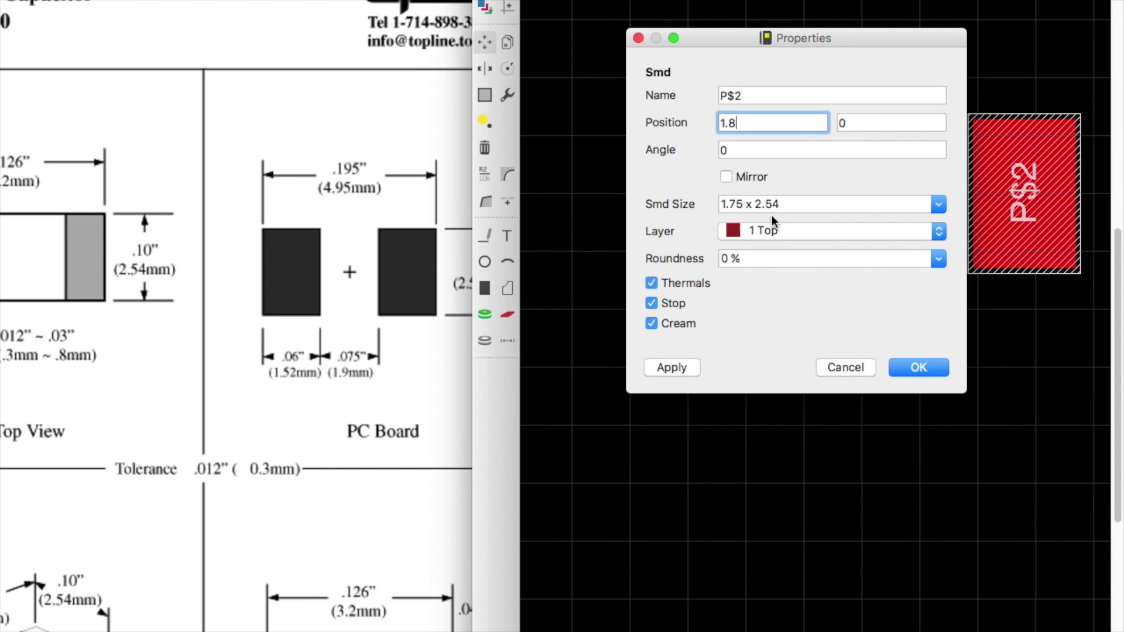
{"action": "key", "text": "Tab"}
{"action": "key", "text": "Return"}
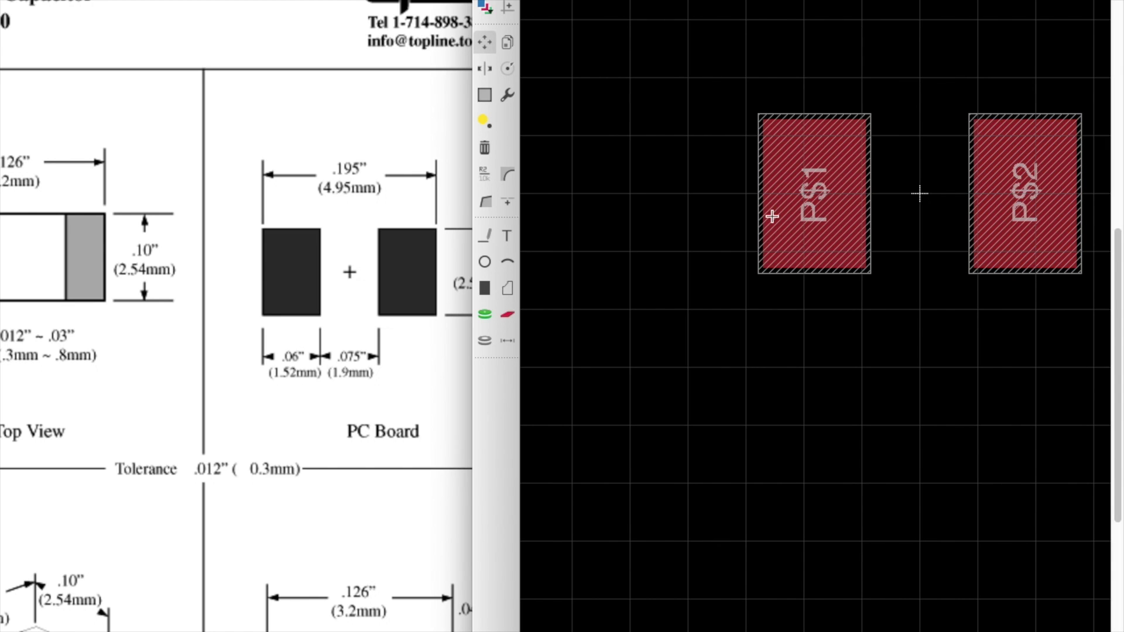
- Measure the gap between the inner edges of the two pads with the Dimension tool, then discard the dimension
{"action": "scroll", "coordinate": [918, 180], "scroll_direction": "down", "scroll_amount": 2}
{"action": "scroll", "coordinate": [918, 181], "scroll_direction": "up", "scroll_amount": 3}
{"action": "scroll", "coordinate": [856, 246], "scroll_direction": "up", "scroll_amount": 1}
{"action": "scroll", "coordinate": [856, 246], "scroll_direction": "down", "scroll_amount": 1}
{"action": "scroll", "coordinate": [732, 294], "scroll_direction": "down", "scroll_amount": 1}
{"action": "scroll", "coordinate": [805, 236], "scroll_direction": "up", "scroll_amount": 2}
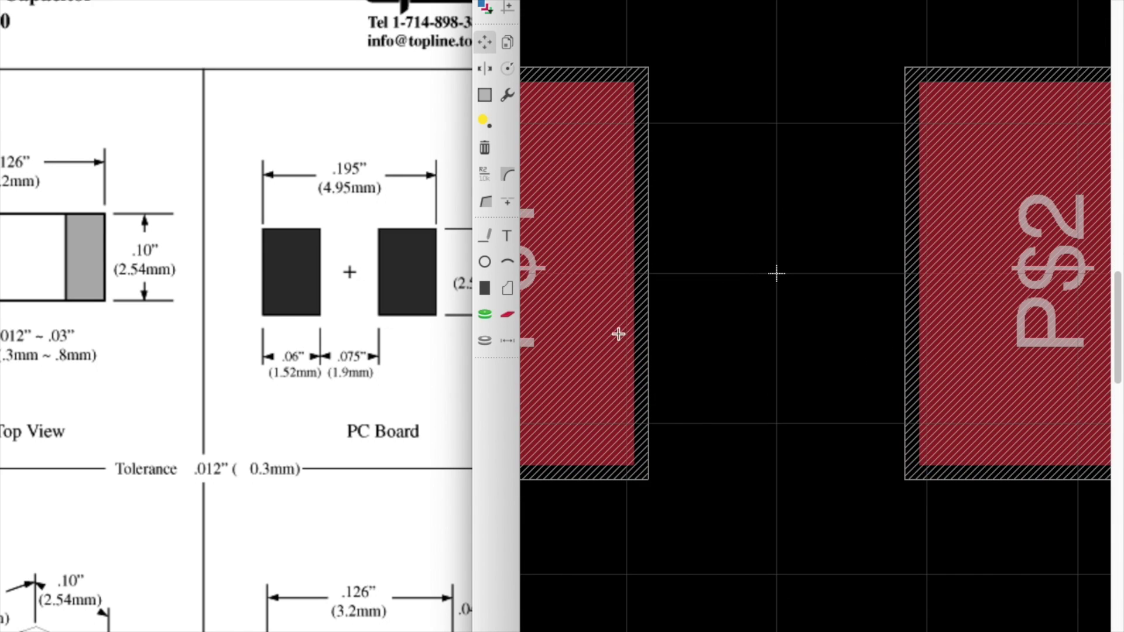
{"action": "left_click", "coordinate": [504, 341]}
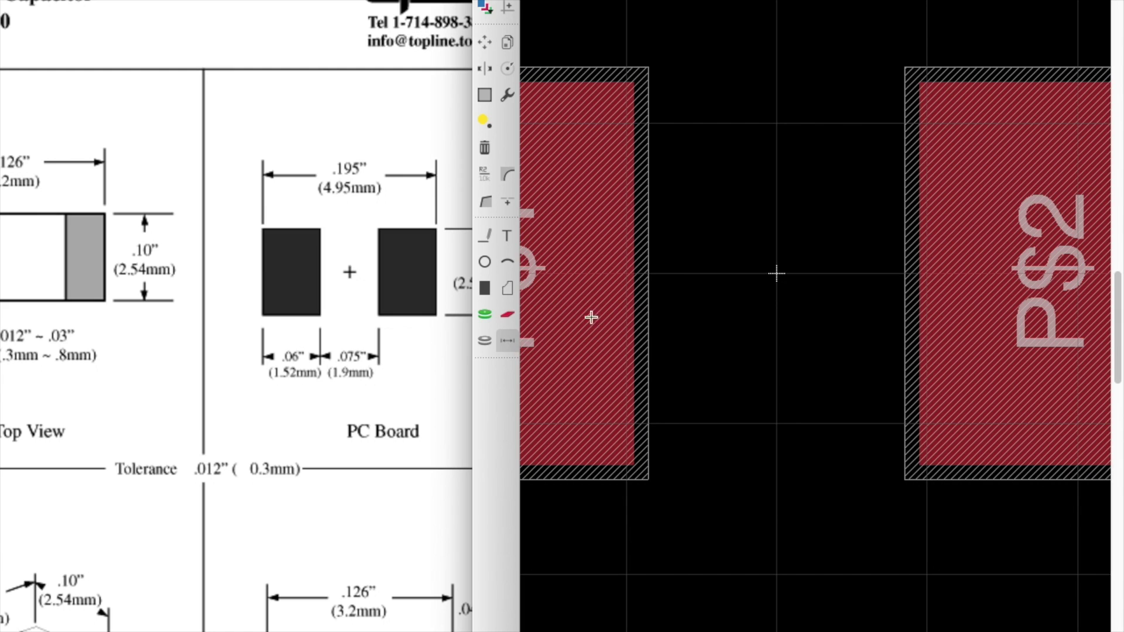
{"action": "scroll", "coordinate": [642, 266], "scroll_direction": "up", "scroll_amount": 2}
{"action": "scroll", "coordinate": [650, 284], "scroll_direction": "up", "scroll_amount": 1}
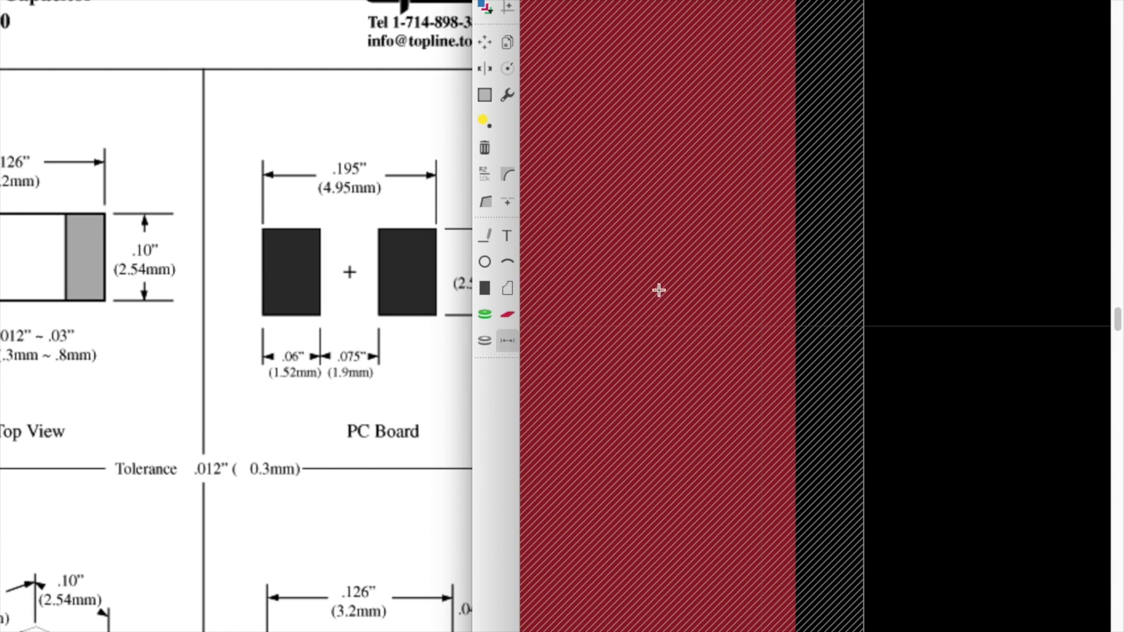
{"action": "left_click", "coordinate": [796, 329]}
{"action": "scroll", "coordinate": [802, 357], "scroll_direction": "down", "scroll_amount": 4}
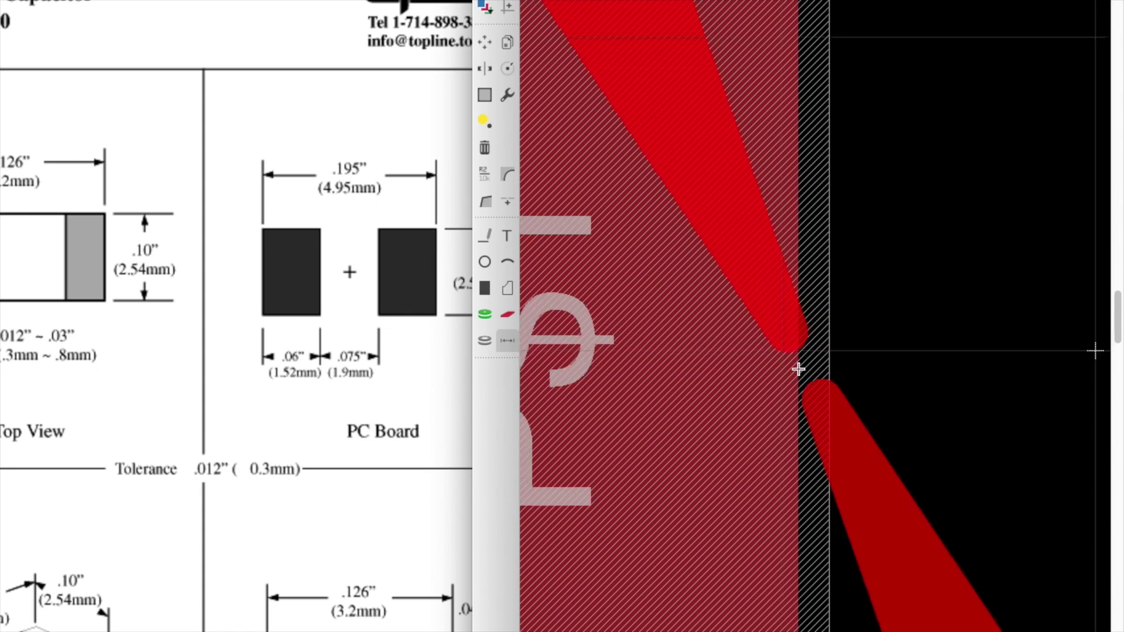
{"action": "scroll", "coordinate": [864, 342], "scroll_direction": "up", "scroll_amount": 3}
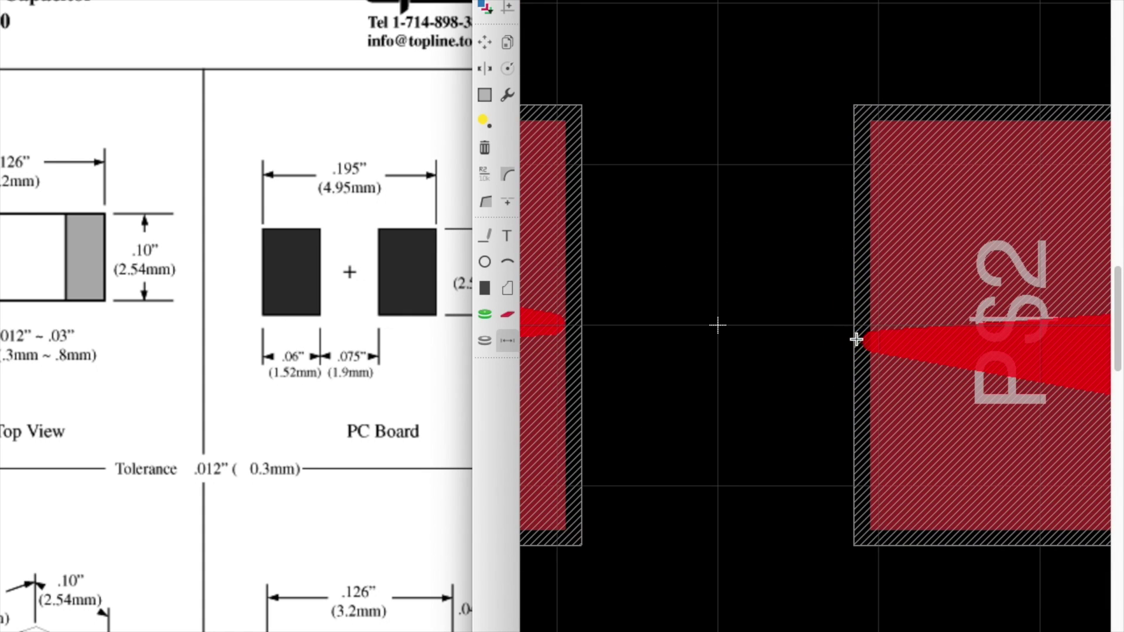
{"action": "scroll", "coordinate": [859, 334], "scroll_direction": "up", "scroll_amount": 2}
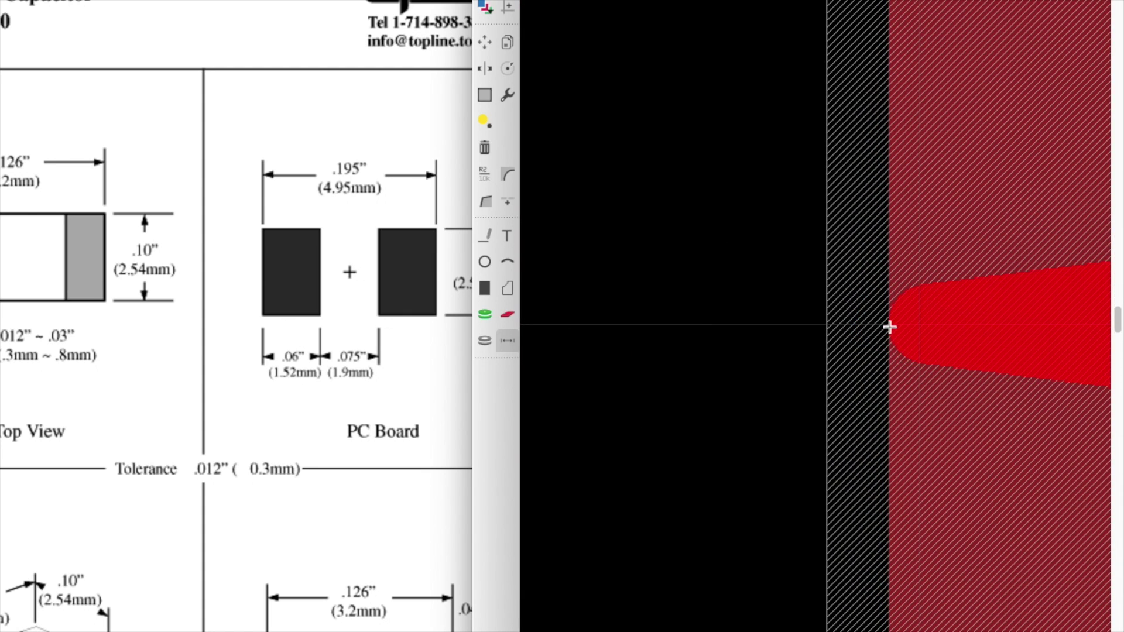
{"action": "left_click", "coordinate": [890, 327]}
{"action": "scroll", "coordinate": [889, 326], "scroll_direction": "down", "scroll_amount": 5}
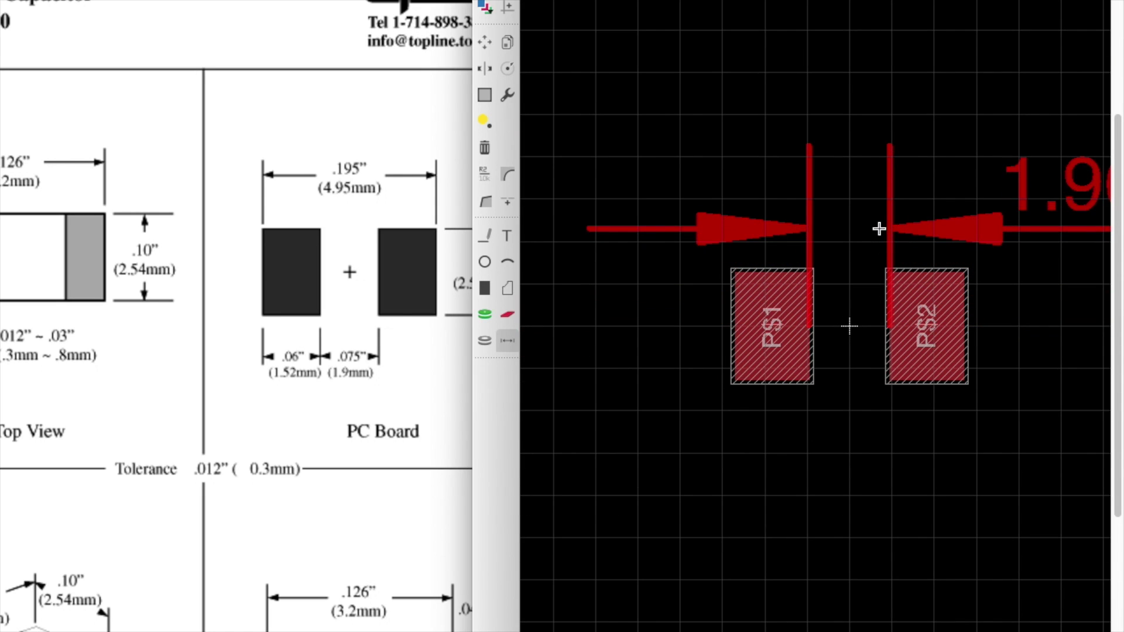
{"action": "key", "text": "Escape"}
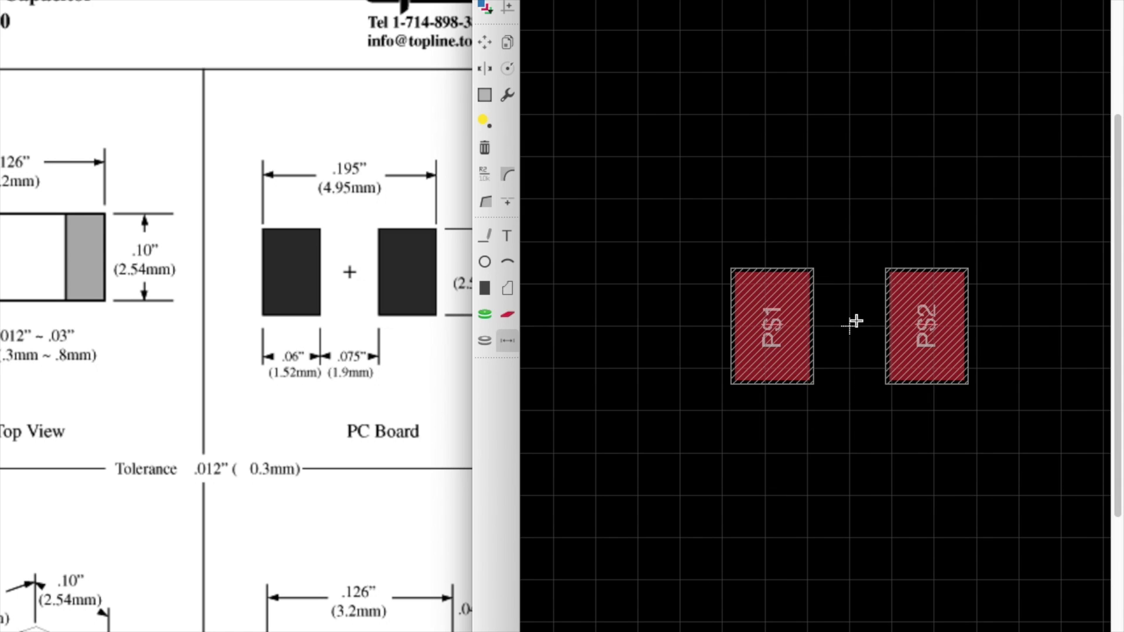
- Activate the Line tool for the package outline and set its layer to 21 tPlace
{"action": "scroll", "coordinate": [856, 321], "scroll_direction": "up", "scroll_amount": 3}
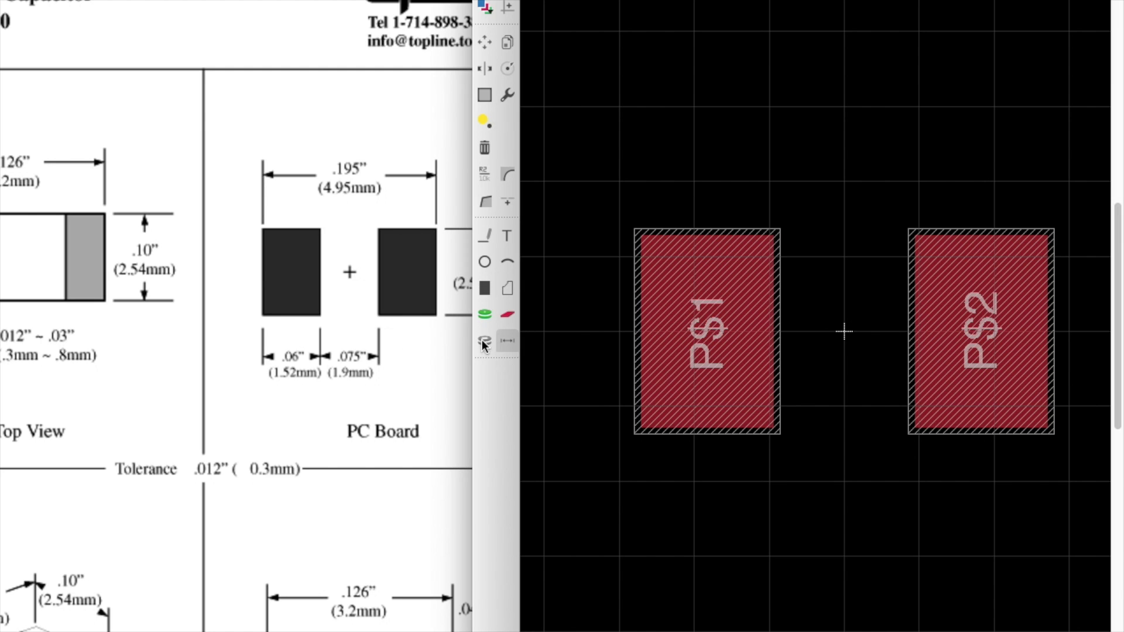
{"action": "scroll", "coordinate": [647, 191], "scroll_direction": "down", "scroll_amount": 1}
{"action": "scroll", "coordinate": [713, 231], "scroll_direction": "up", "scroll_amount": 1}
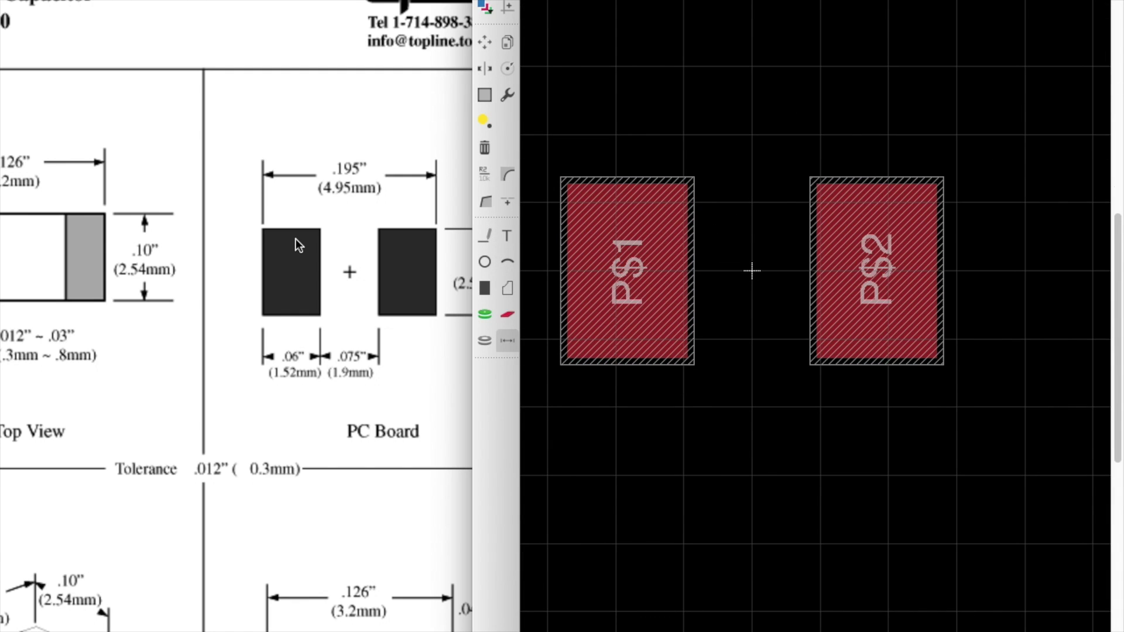
{"action": "scroll", "coordinate": [297, 238], "scroll_direction": "left", "scroll_amount": 5}
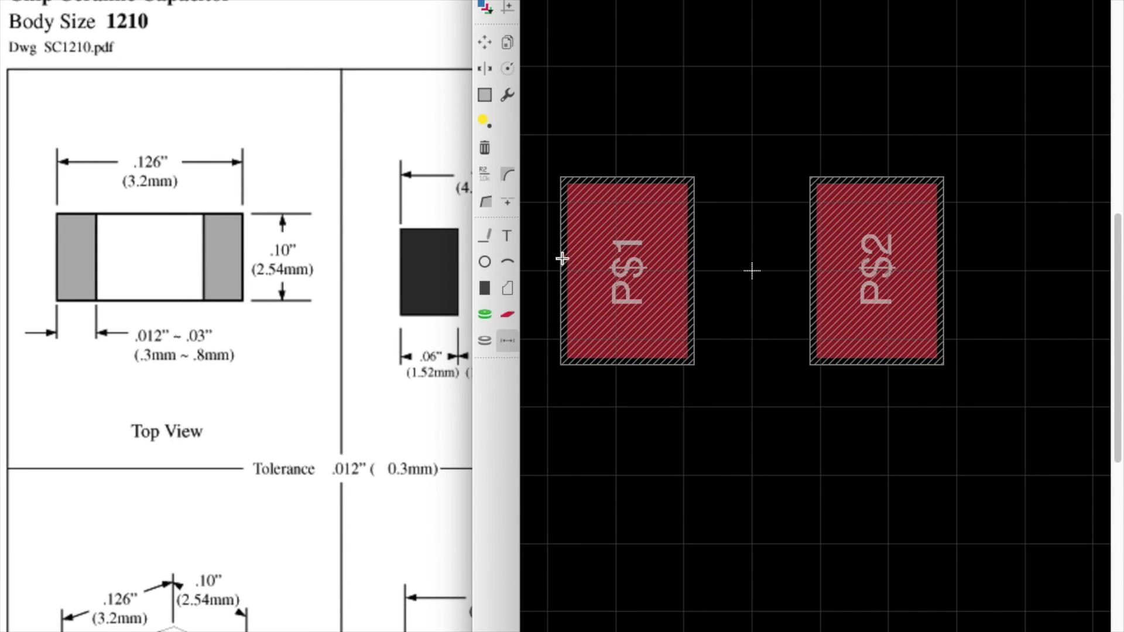
{"action": "left_click", "coordinate": [486, 237]}
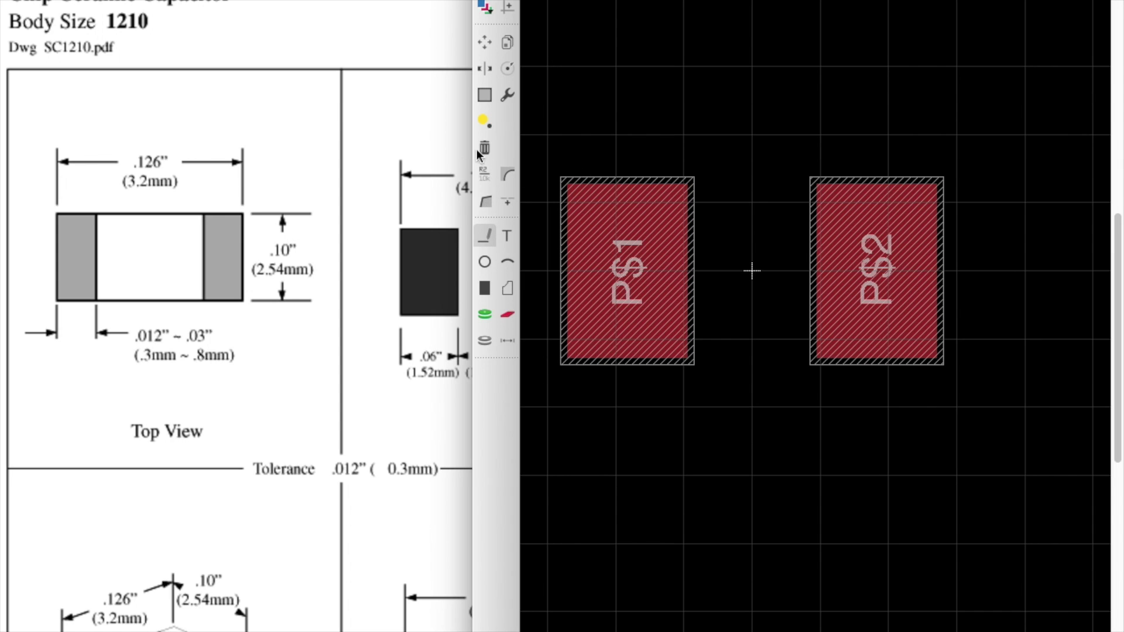
{"action": "left_click", "coordinate": [483, 235]}
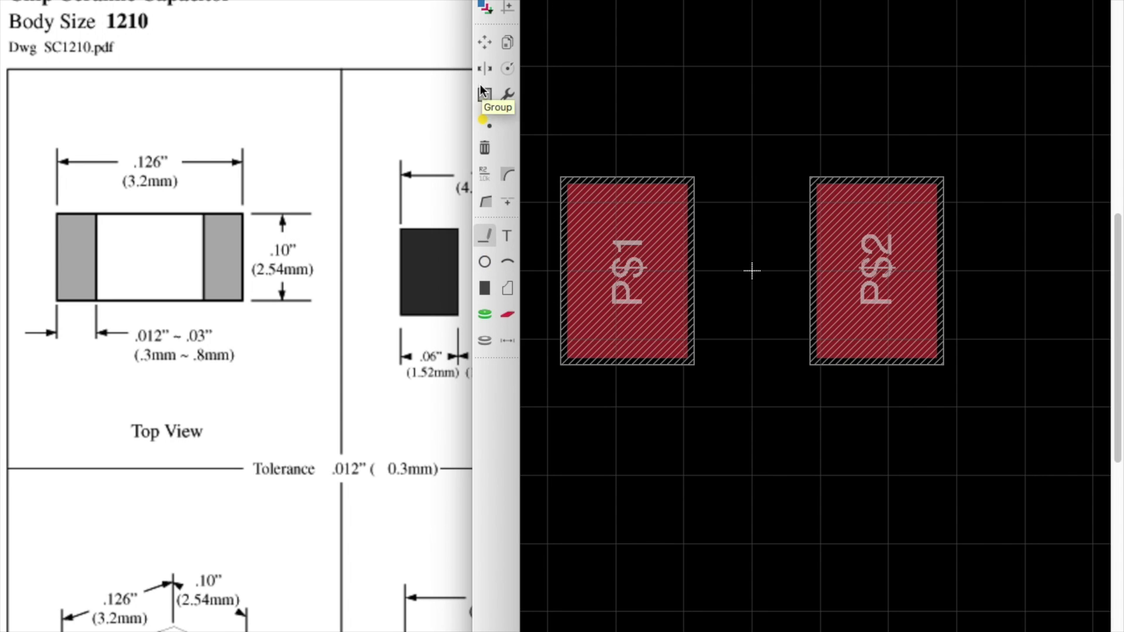
{"action": "left_click", "coordinate": [580, 1]}
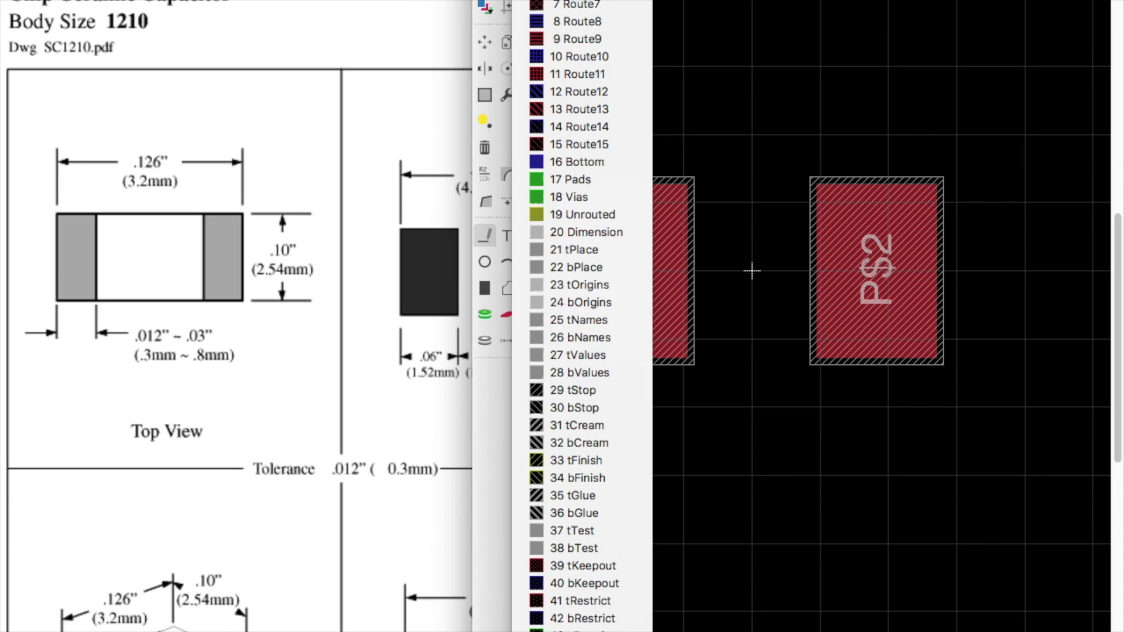
{"action": "left_click", "coordinate": [606, 258]}
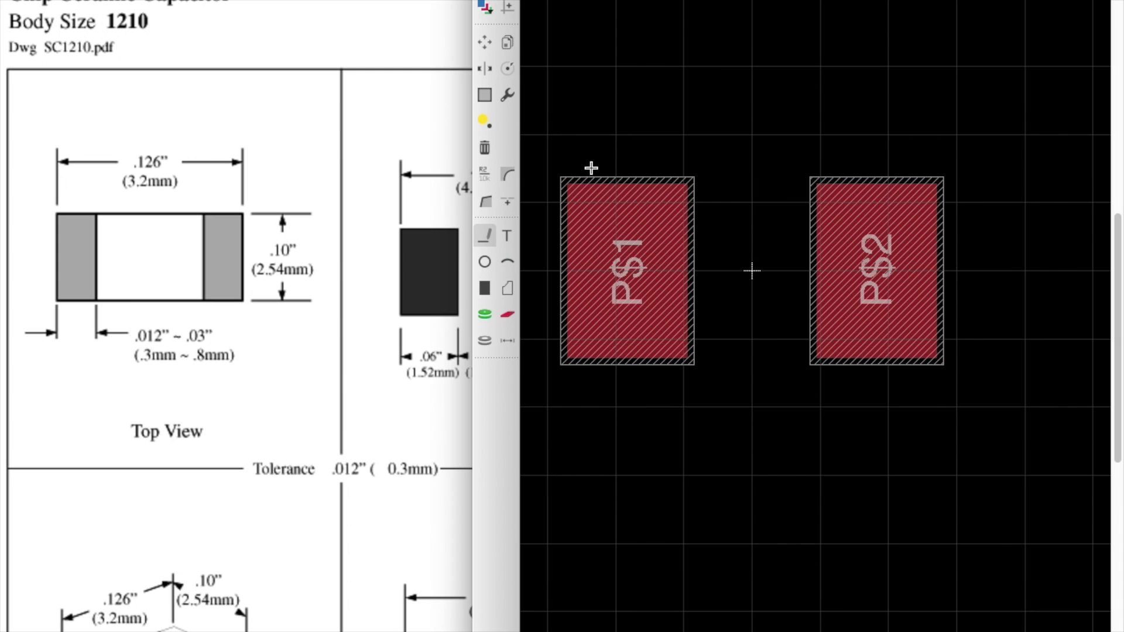
{"action": "scroll", "coordinate": [560, 163], "scroll_direction": "down", "scroll_amount": 2}
{"action": "scroll", "coordinate": [559, 163], "scroll_direction": "up", "scroll_amount": 2}
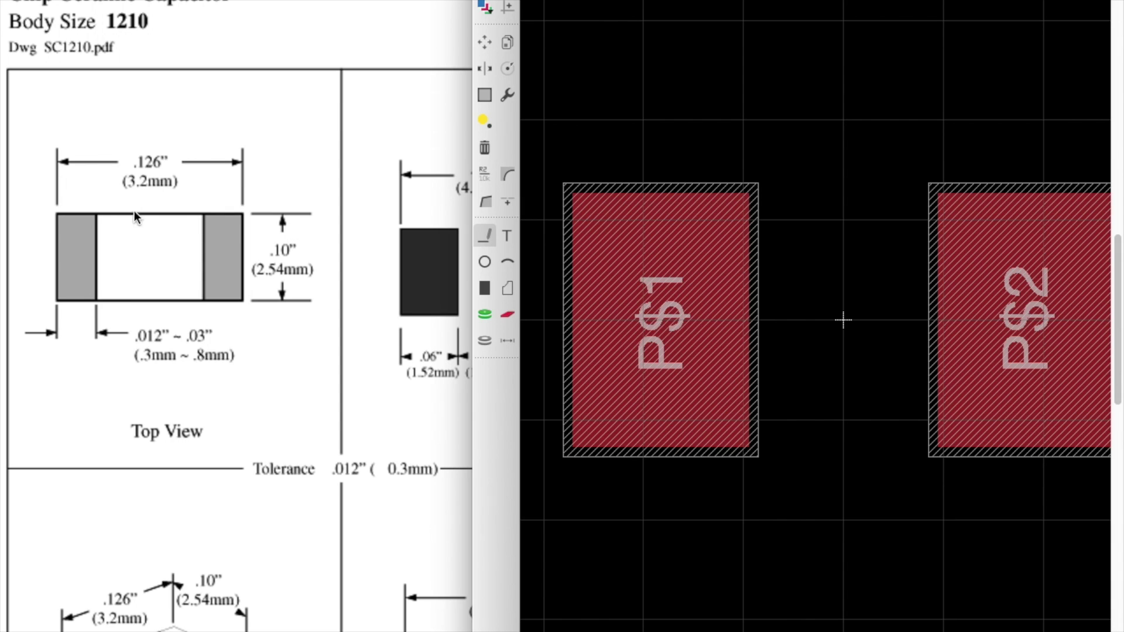
- Calculate half of the 3.2 mm capacitor body length as 3.2/2
{"action": "scroll", "coordinate": [137, 222], "scroll_direction": "right", "scroll_amount": 5}
{"action": "scroll", "coordinate": [138, 223], "scroll_direction": "left", "scroll_amount": 1}
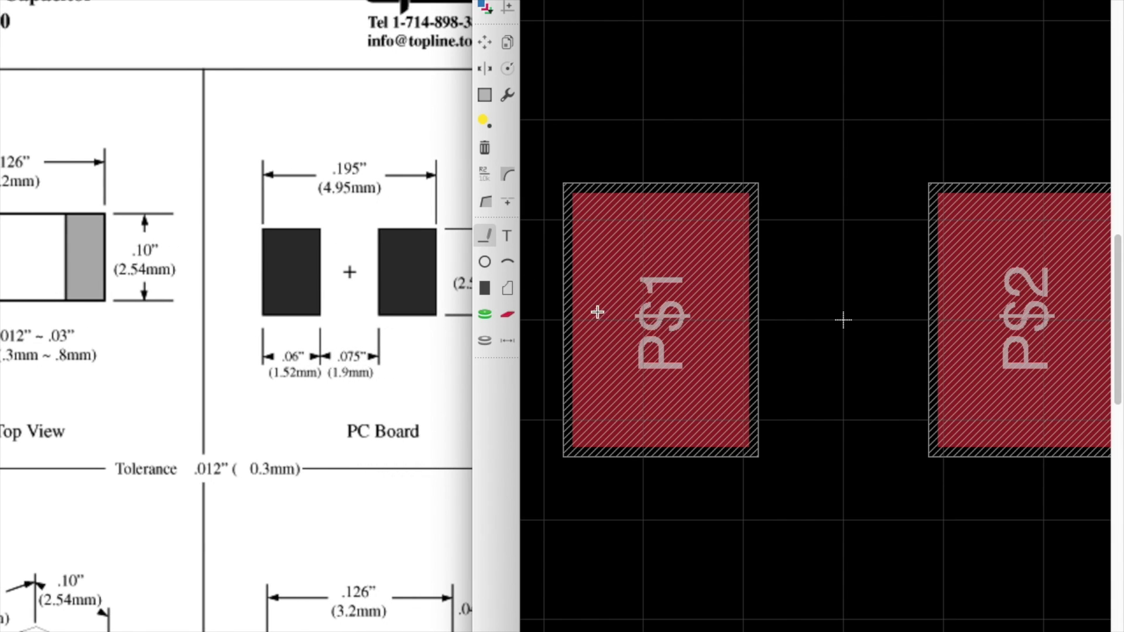
{"action": "key", "text": "super+space"}
{"action": "type", "text": "3.2/2"}
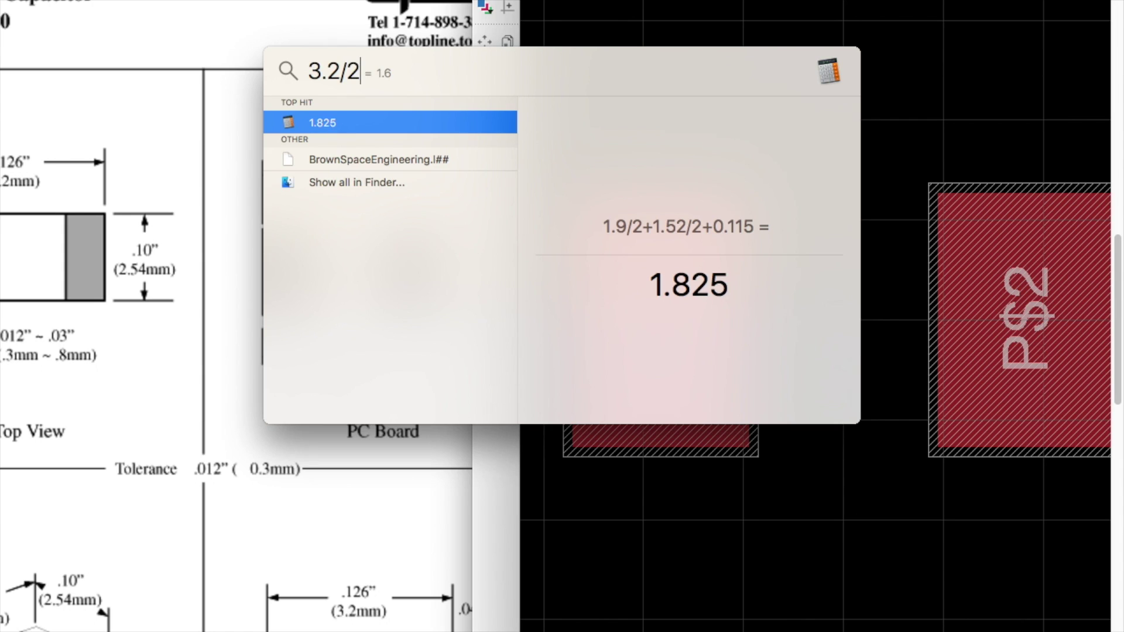
{"action": "key", "text": "Escape"}
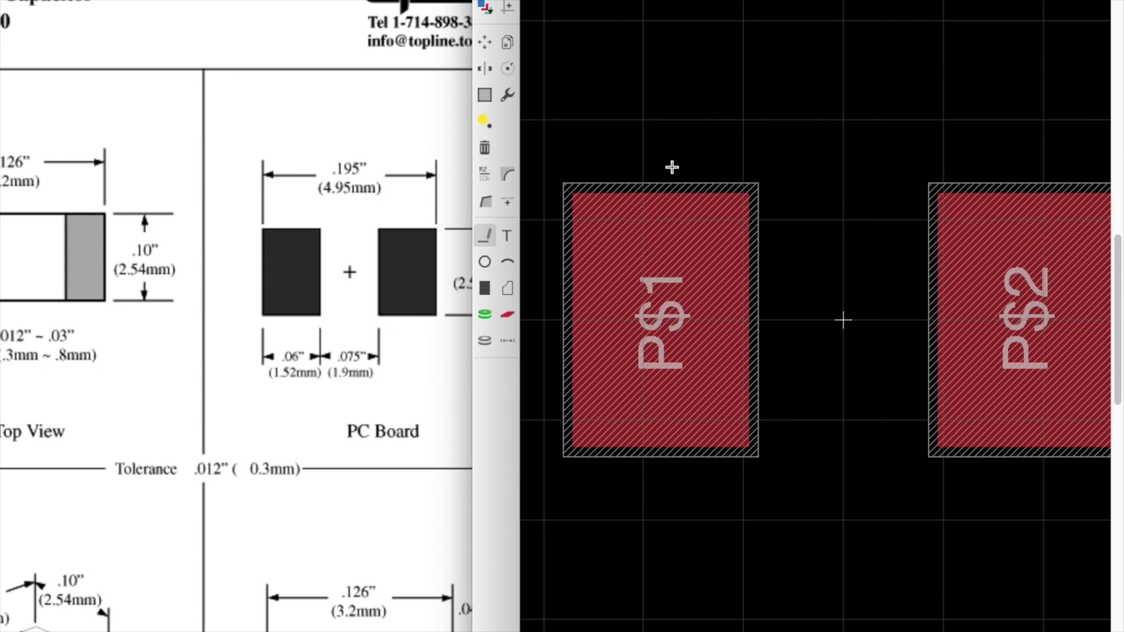
- Examine the body dimensions in the datasheet's Top View and 3D drawing against the pad dimensions in its PC Board drawing
{"action": "scroll", "coordinate": [163, 225], "scroll_direction": "left", "scroll_amount": 5}
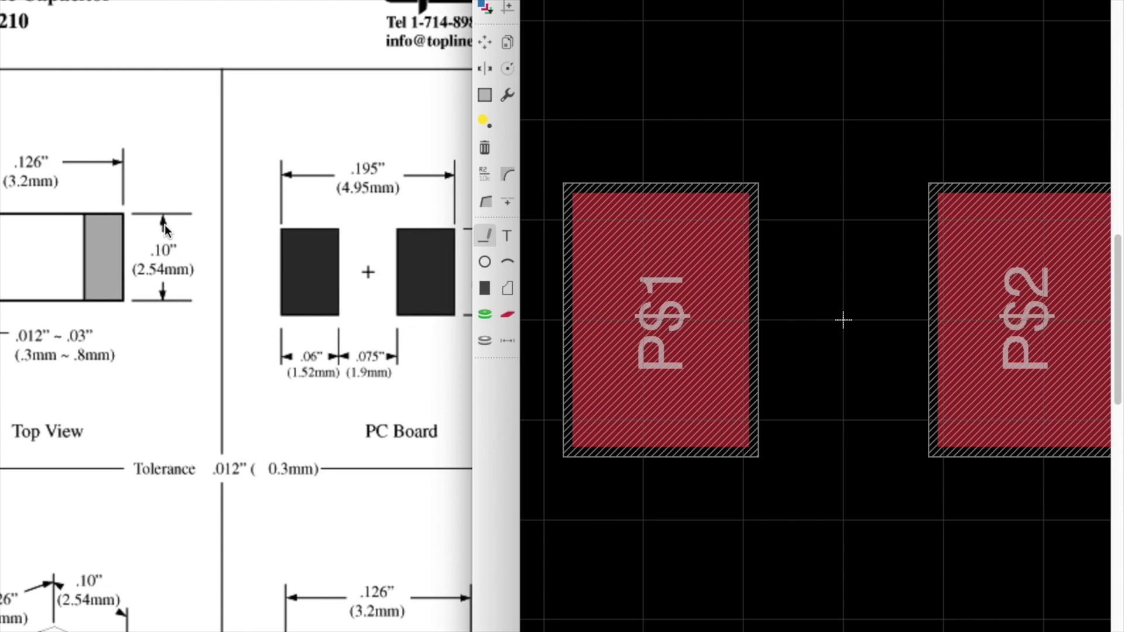
{"action": "scroll", "coordinate": [166, 230], "scroll_direction": "right", "scroll_amount": 3}
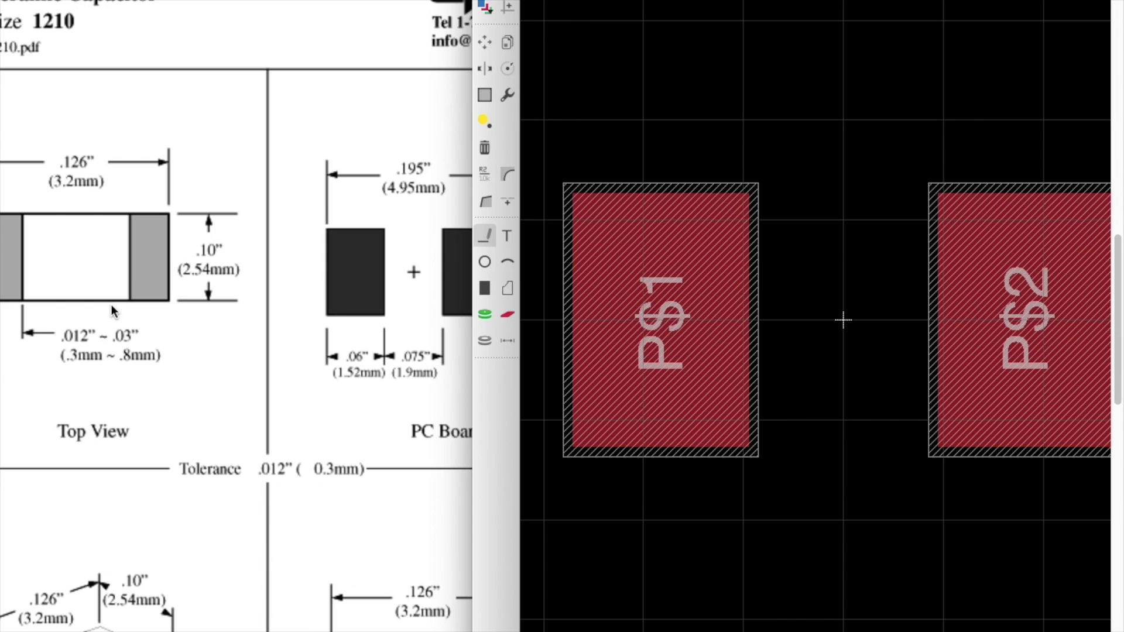
{"action": "scroll", "coordinate": [111, 303], "scroll_direction": "right", "scroll_amount": 2}
{"action": "left_click", "coordinate": [201, 325]}
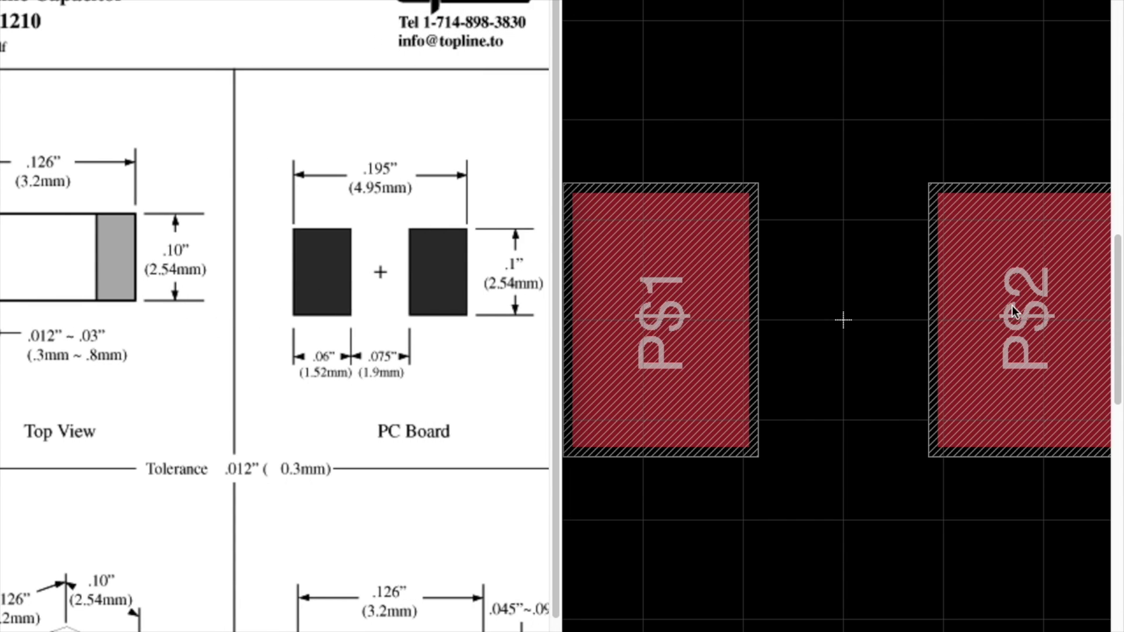
{"action": "scroll", "coordinate": [318, 279], "scroll_direction": "left", "scroll_amount": 6}
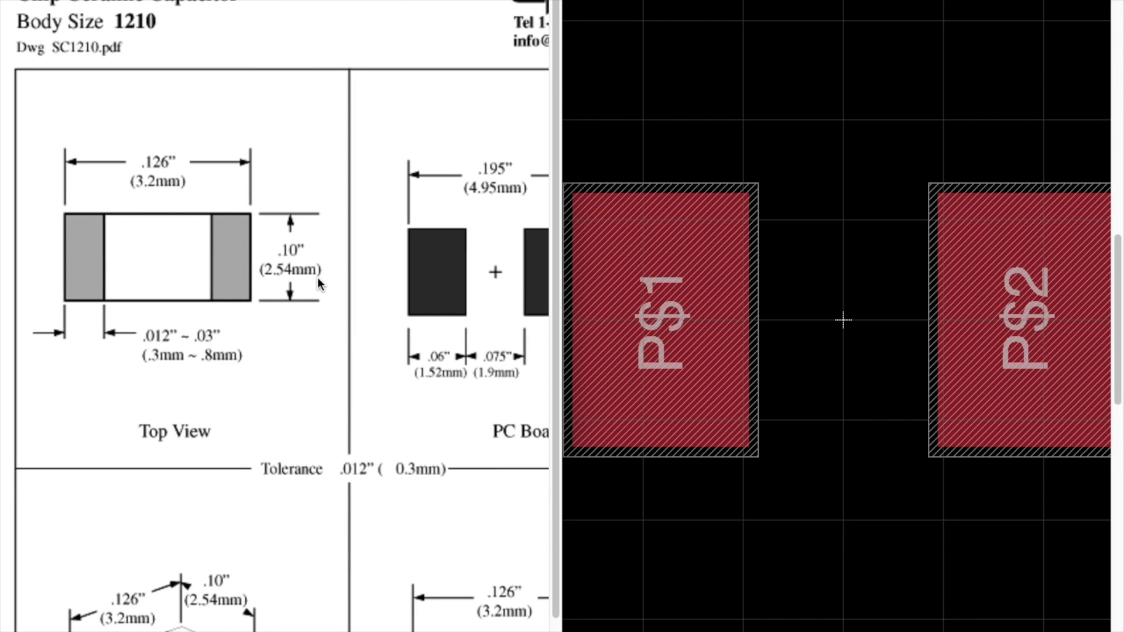
{"action": "scroll", "coordinate": [308, 343], "scroll_direction": "down", "scroll_amount": 6}
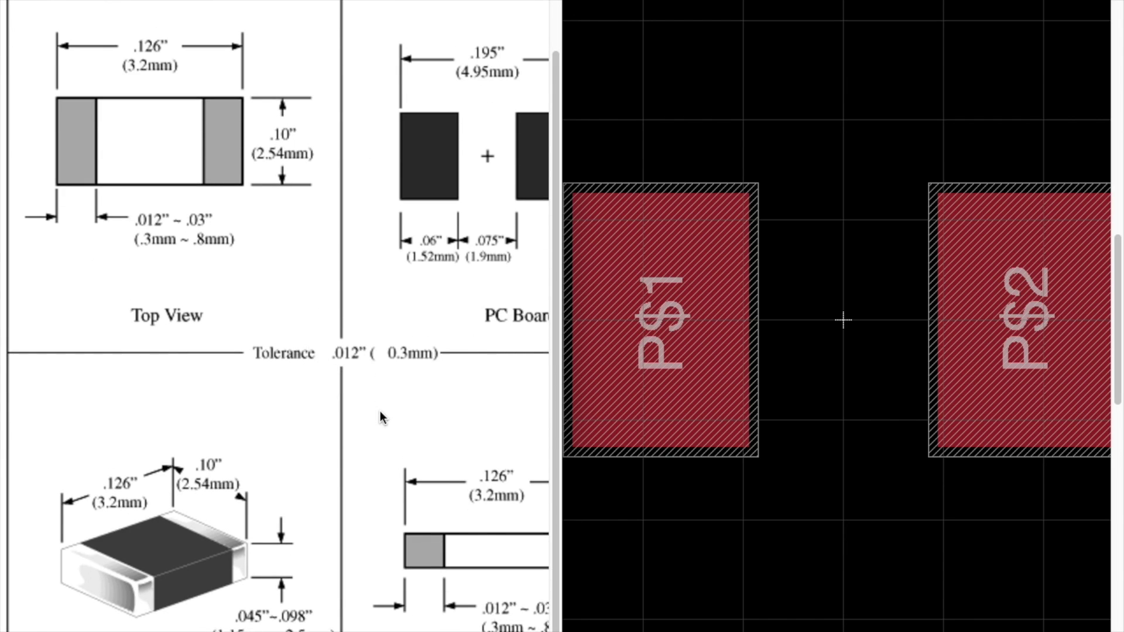
{"action": "scroll", "coordinate": [395, 416], "scroll_direction": "down", "scroll_amount": 2}
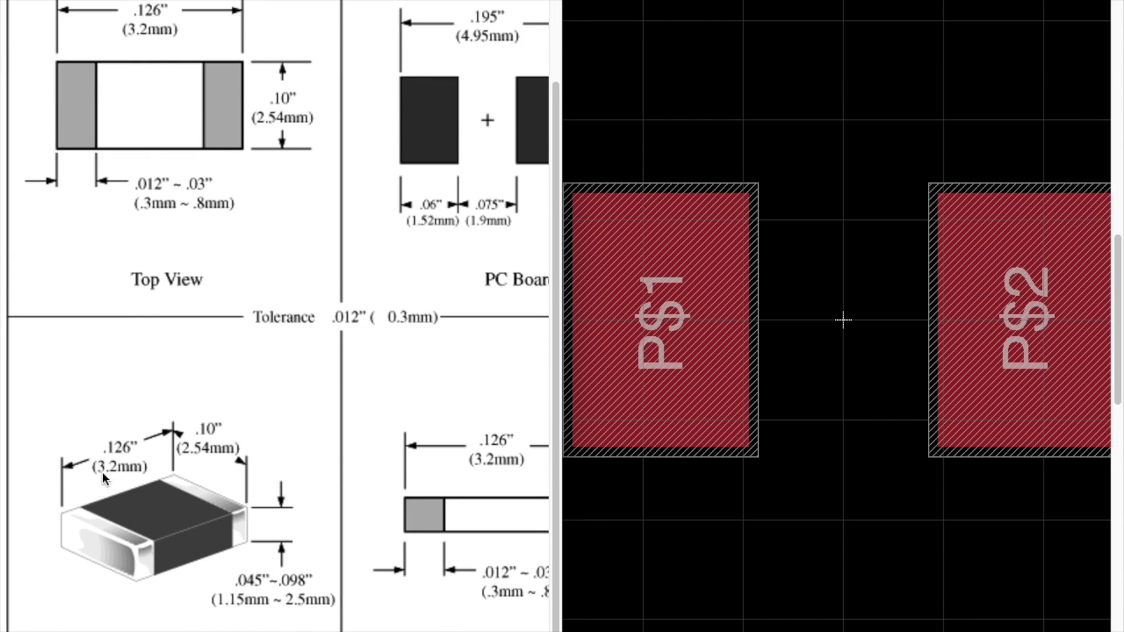
{"action": "scroll", "coordinate": [220, 480], "scroll_direction": "up", "scroll_amount": 6}
{"action": "scroll", "coordinate": [228, 423], "scroll_direction": "right", "scroll_amount": 7}
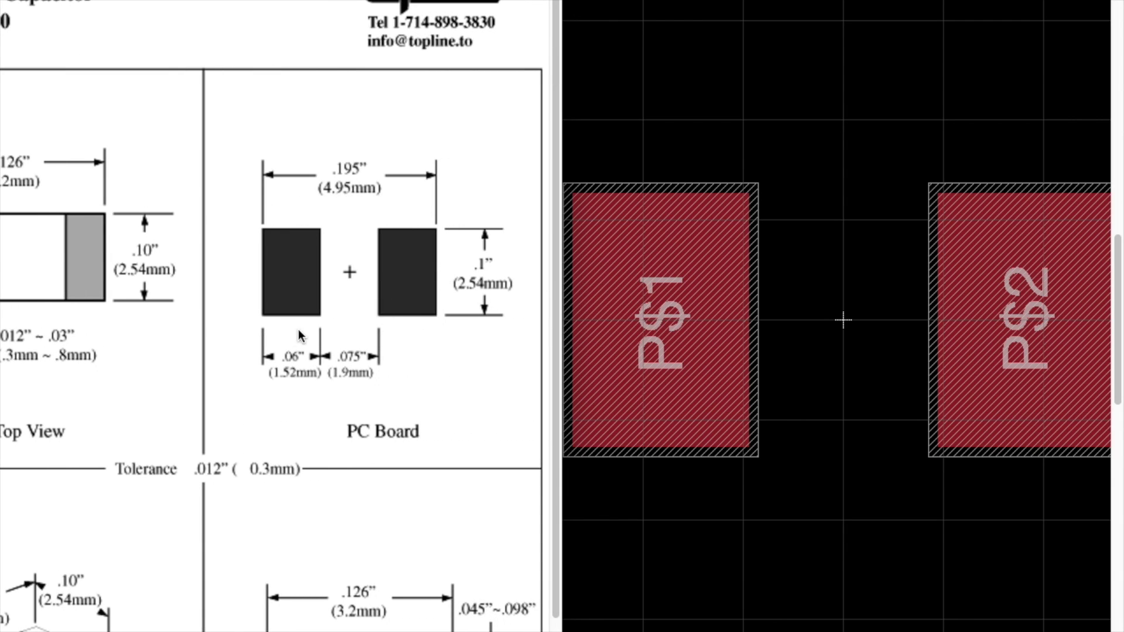
{"action": "scroll", "coordinate": [289, 330], "scroll_direction": "left", "scroll_amount": 7}
{"action": "scroll", "coordinate": [289, 331], "scroll_direction": "right", "scroll_amount": 7}
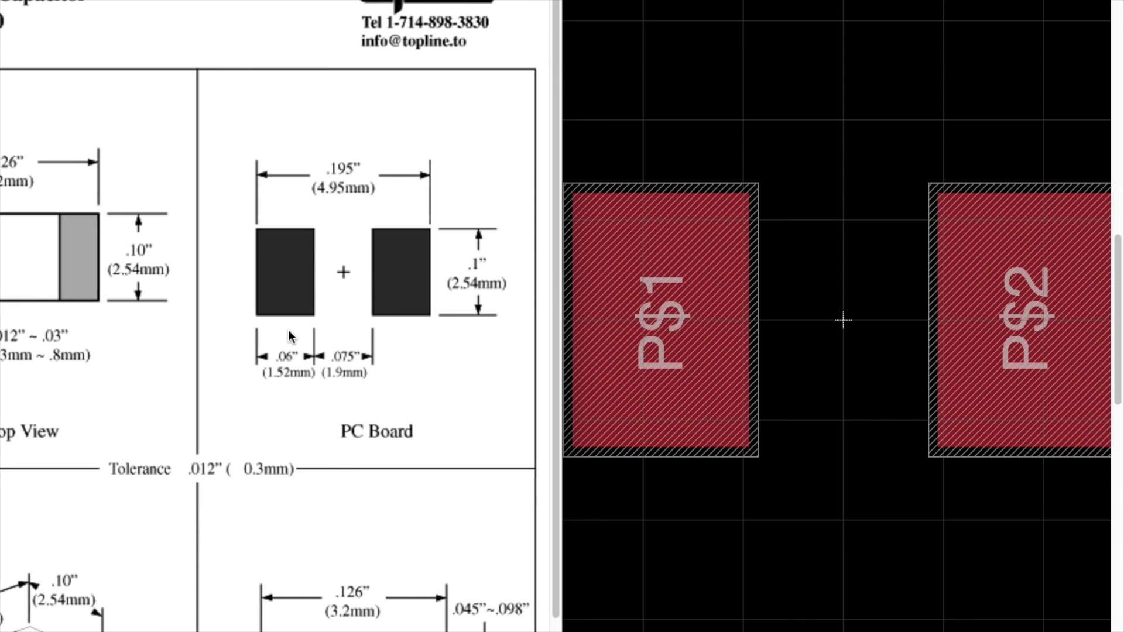
- Work out 1.9/2+1.52/2 and set the X position of pad P$1 to -1.71 in its properties
{"action": "left_click", "coordinate": [698, 119]}
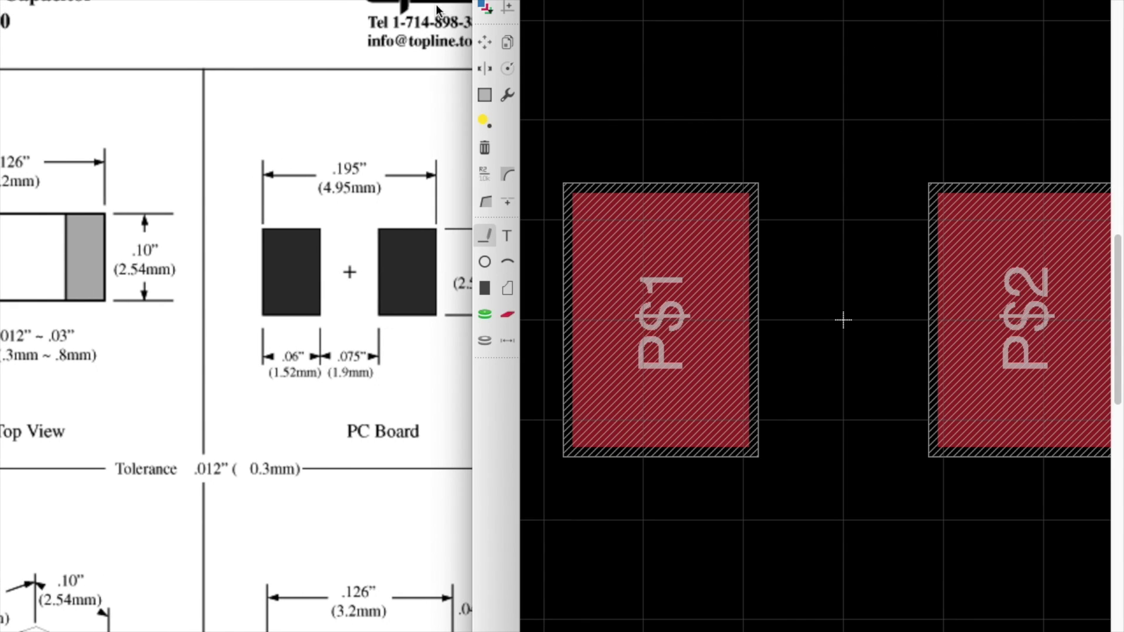
{"action": "left_click", "coordinate": [483, 42]}
{"action": "right_click", "coordinate": [710, 312]}
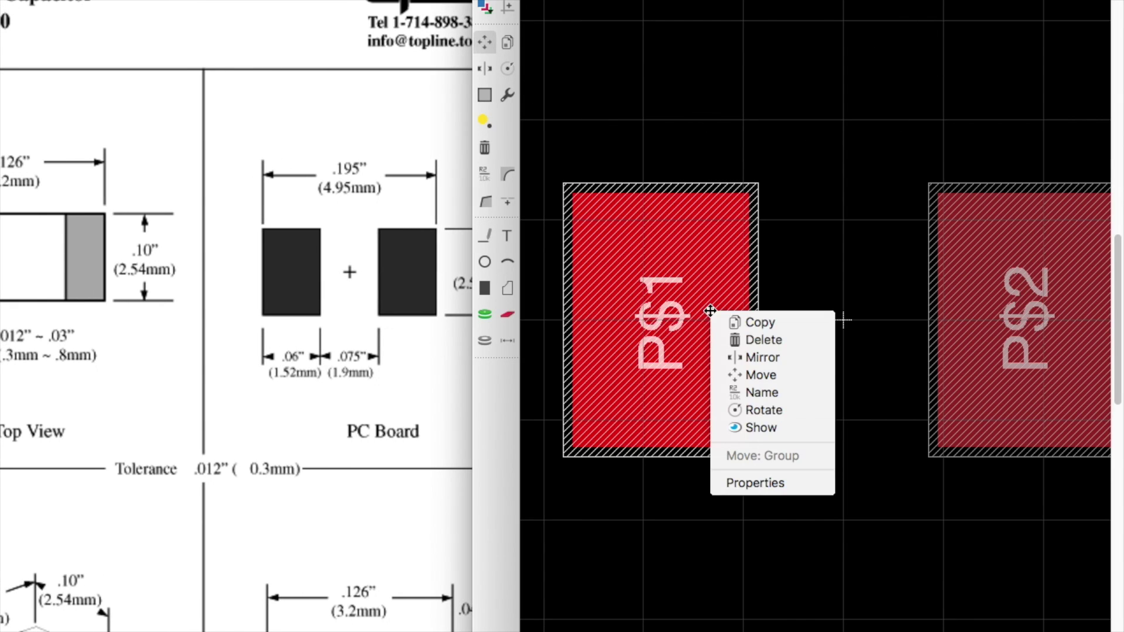
{"action": "left_click", "coordinate": [774, 483]}
{"action": "left_click", "coordinate": [366, 236]}
{"action": "left_click_drag", "start_coordinate": [378, 156], "coordinate": [633, 170]}
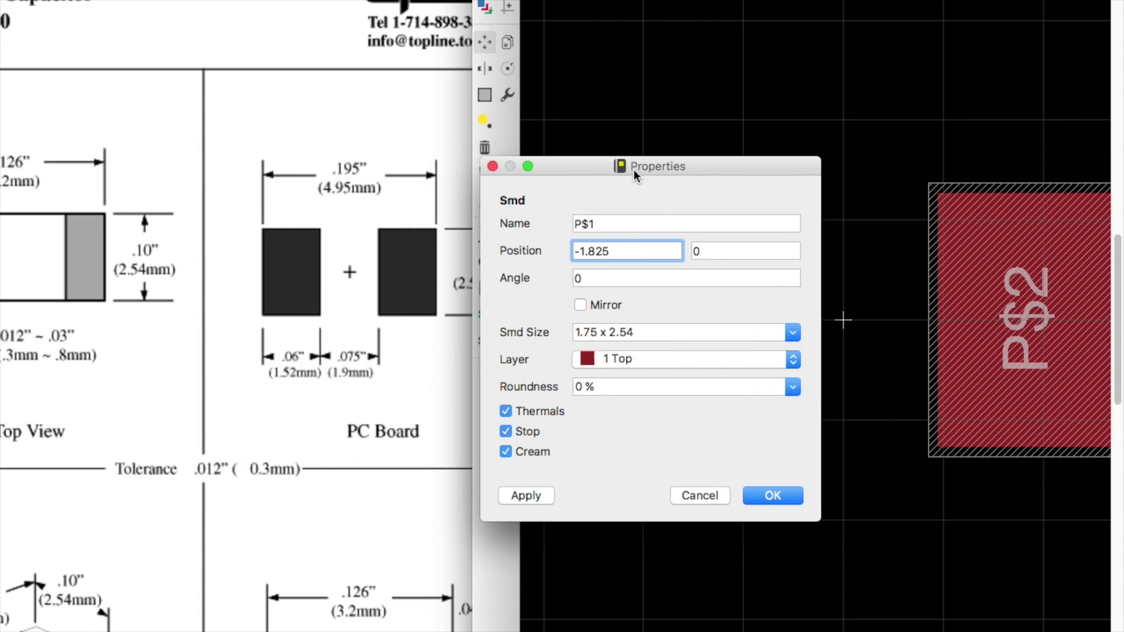
{"action": "key", "text": "BackSpace"}
{"action": "key", "text": "BackSpace"}
{"action": "key", "text": "BackSpace"}
{"action": "key", "text": "super+space"}
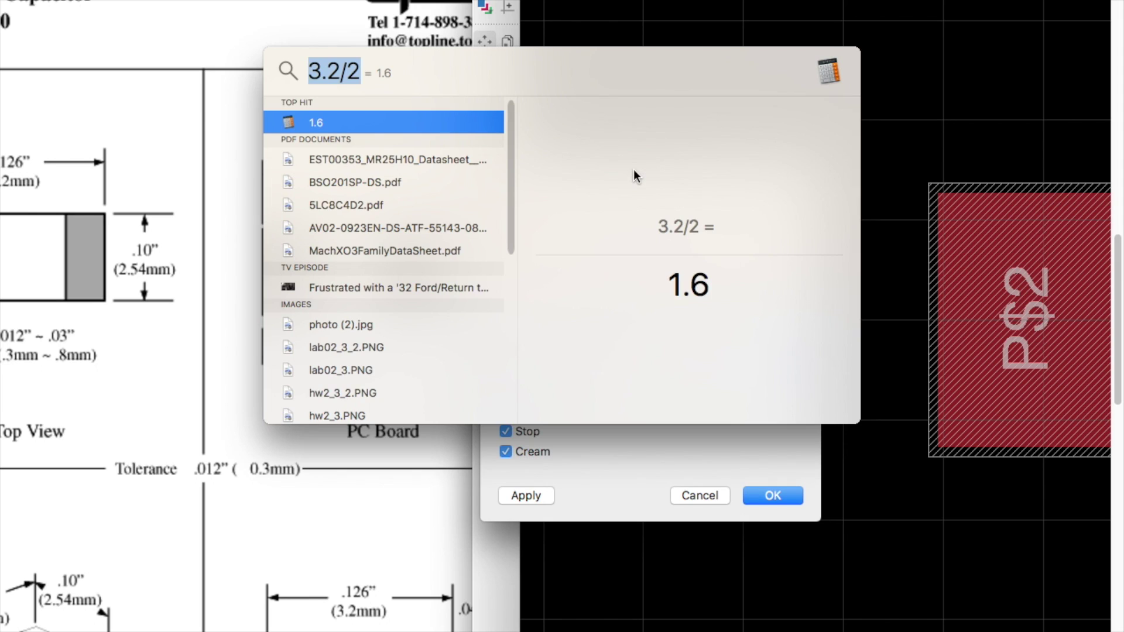
{"action": "type", "text": "1.9"}
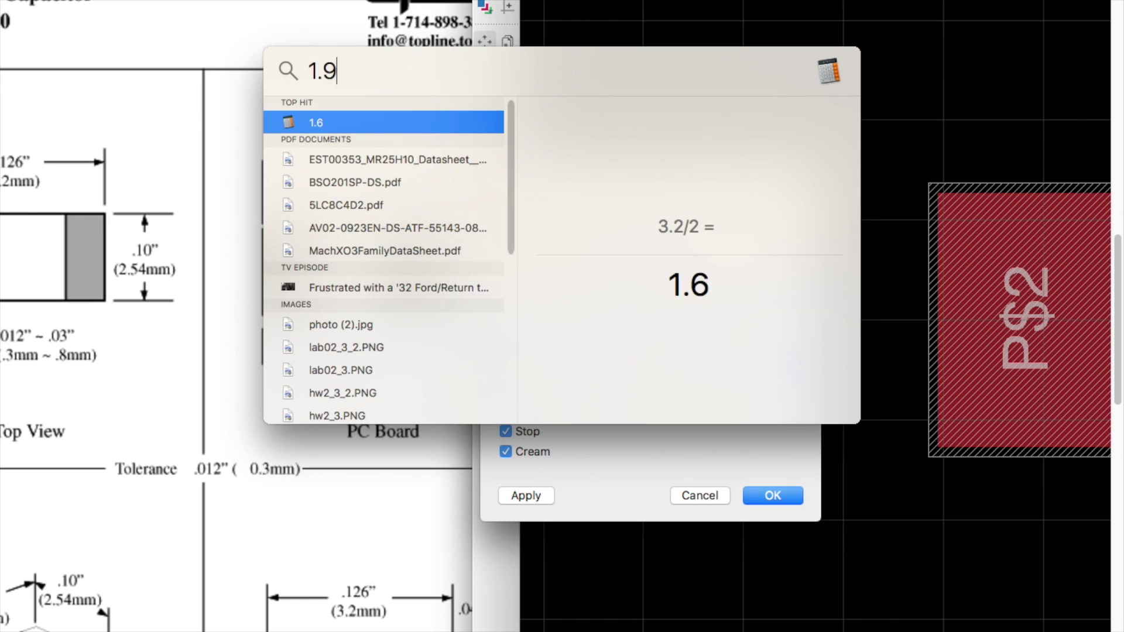
{"action": "type", "text": "/2+1.5"}
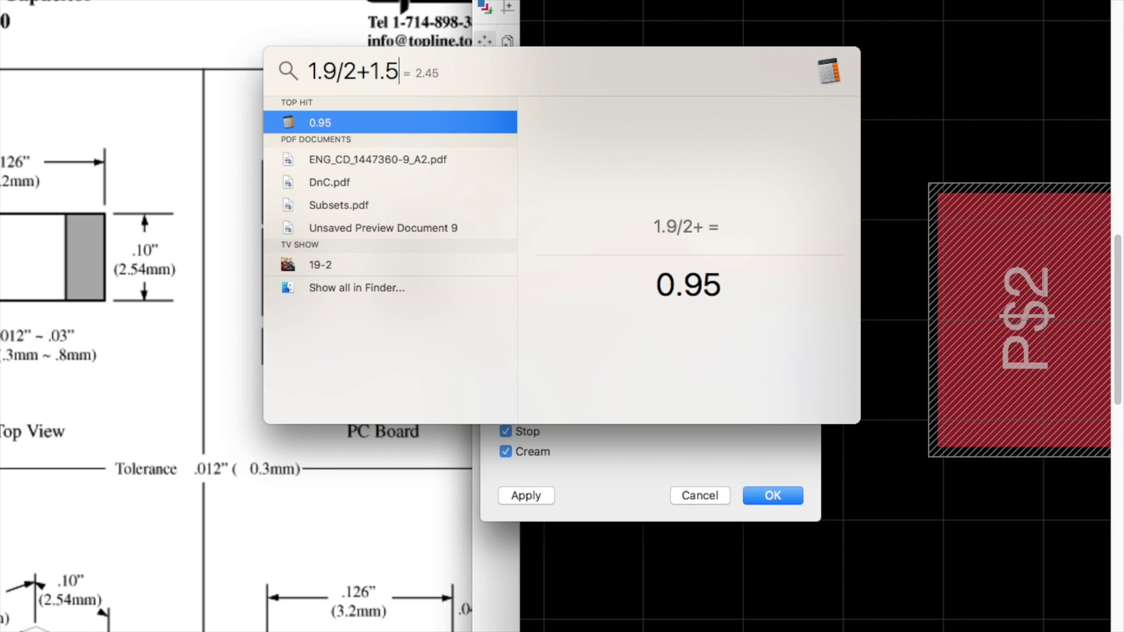
{"action": "type", "text": "2/2"}
{"action": "key", "text": "Escape"}
{"action": "type", "text": "-1."}
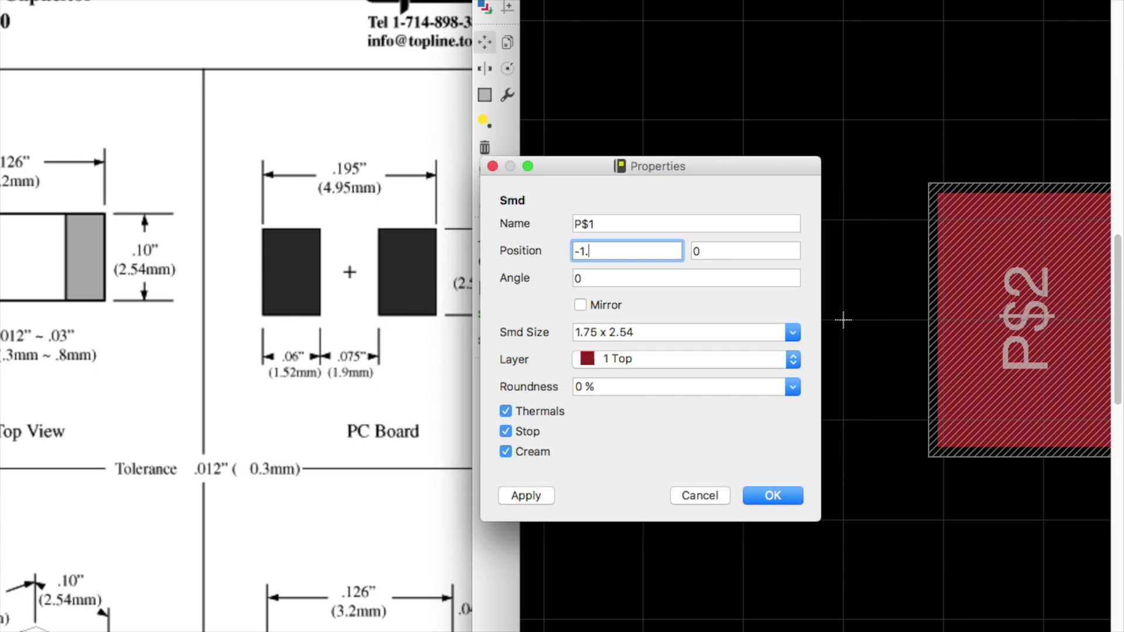
{"action": "type", "text": "71"}
- Set the SMD size of pad P$1 to 1.52 x 2.54 and apply the properties
{"action": "key", "text": "Tab"}
{"action": "key", "text": "Tab"}
{"action": "key", "text": "Tab"}
{"action": "key", "text": "Tab"}
{"action": "key", "text": "shift+Tab"}
{"action": "key", "text": "Right"}
{"action": "key", "text": "Left"}
{"action": "key", "text": "Left"}
{"action": "key", "text": "BackSpace"}
{"action": "key", "text": "BackSpace"}
{"action": "type", "text": "52"}
{"action": "key", "text": "Return"}
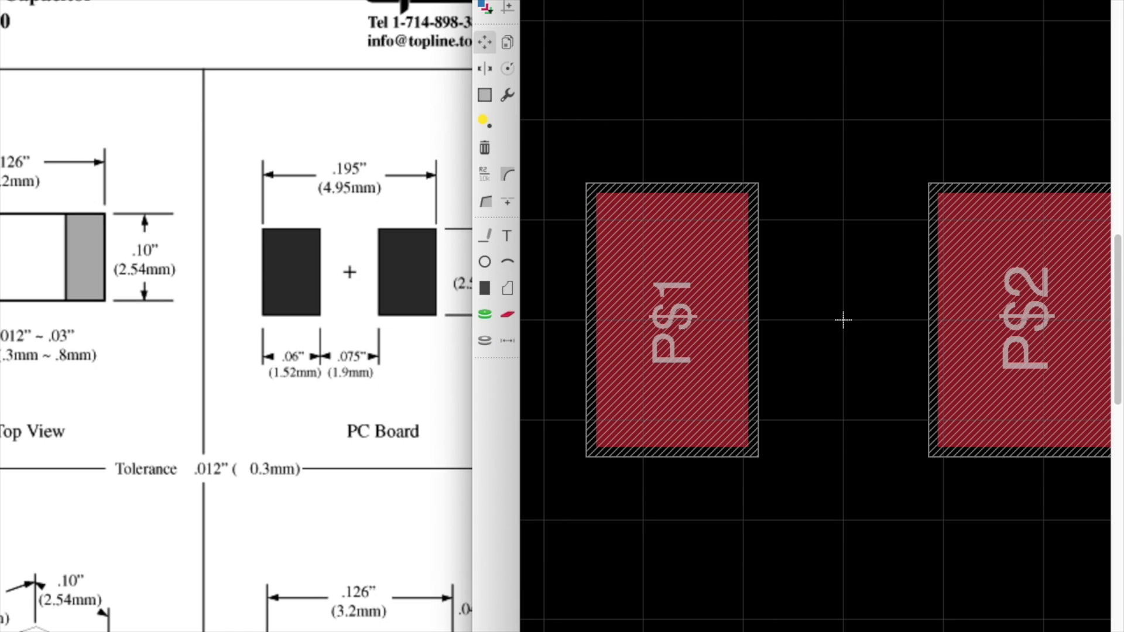
- Set the X position of pad P$2 to 1.71 in its properties
{"action": "right_click", "coordinate": [998, 255]}
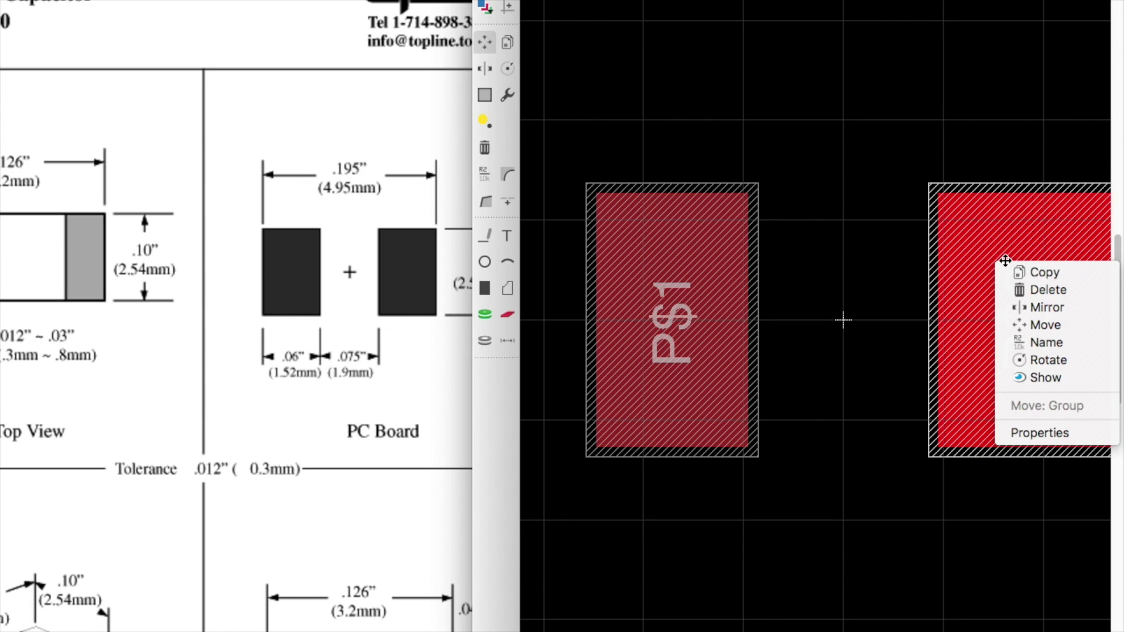
{"action": "left_click", "coordinate": [1050, 430]}
{"action": "left_click", "coordinate": [724, 238]}
{"action": "key", "text": "BackSpace"}
{"action": "key", "text": "BackSpace"}
{"action": "key", "text": "BackSpace"}
{"action": "type", "text": "71"}
- Set the SMD size of pad P$2 to 1.51 x 2.54 and apply the properties
{"action": "key", "text": "Tab"}
{"action": "key", "text": "Tab"}
{"action": "key", "text": "Tab"}
{"action": "key", "text": "Tab"}
{"action": "key", "text": "shift+Tab"}
{"action": "key", "text": "Left"}
{"action": "key", "text": "Right"}
{"action": "key", "text": "Right"}
{"action": "key", "text": "Right"}
{"action": "key", "text": "Right"}
{"action": "key", "text": "BackSpace"}
{"action": "key", "text": "BackSpace"}
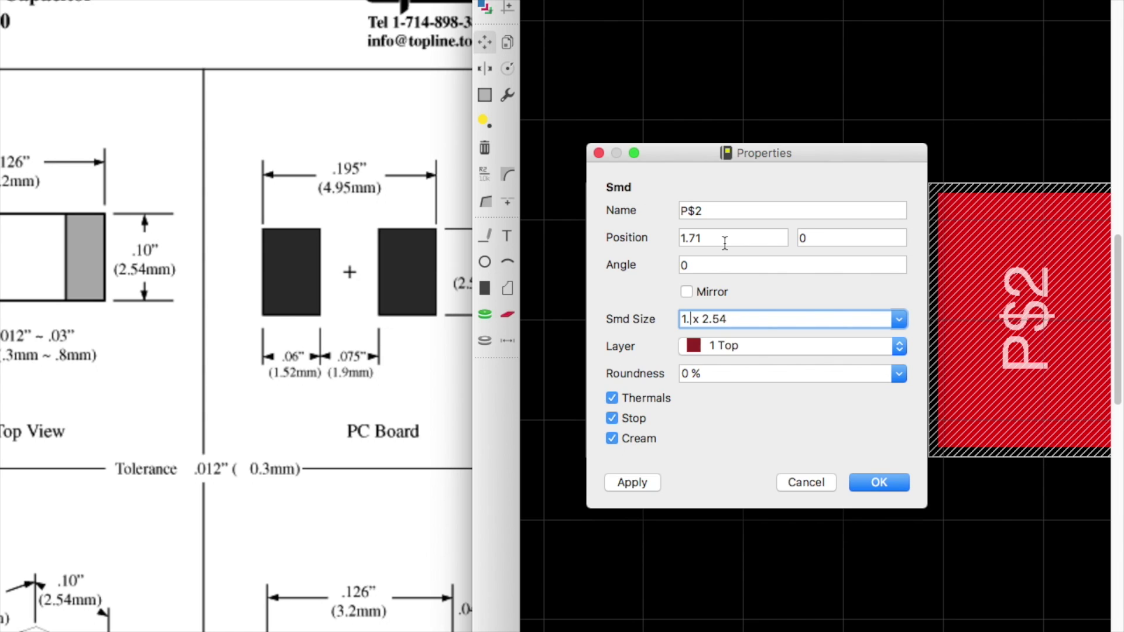
{"action": "type", "text": "51"}
{"action": "key", "text": "Return"}
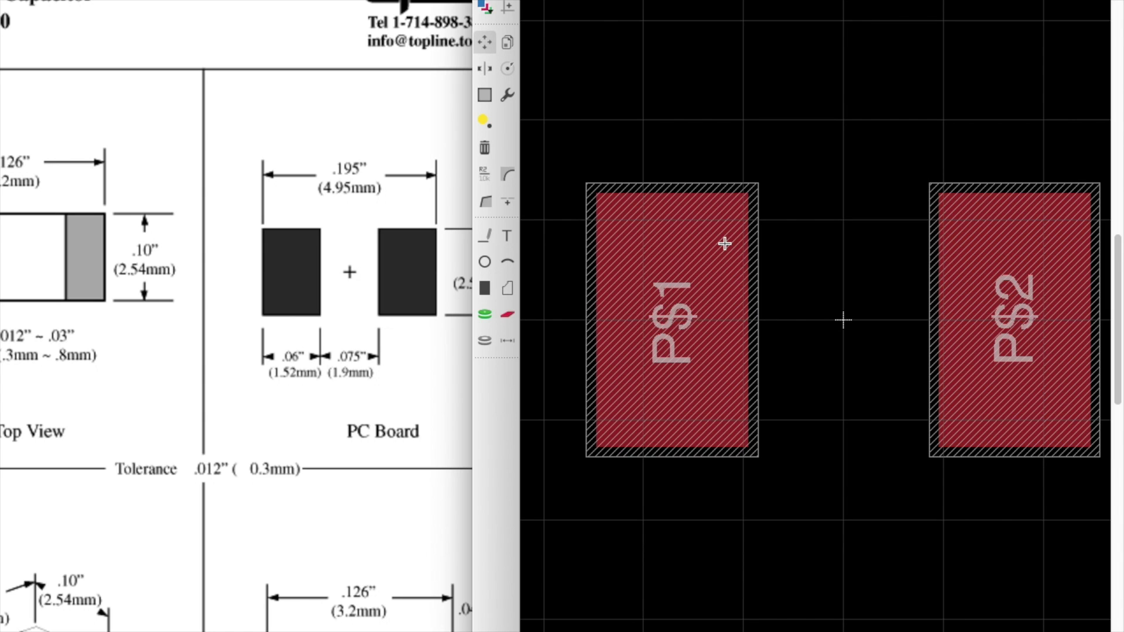
- Measure the gap between the inner edges of pads P$1 and P$2 with the Dimension tool, without keeping the dimension
{"action": "left_click", "coordinate": [507, 341]}
{"action": "scroll", "coordinate": [968, 307], "scroll_direction": "up", "scroll_amount": 5}
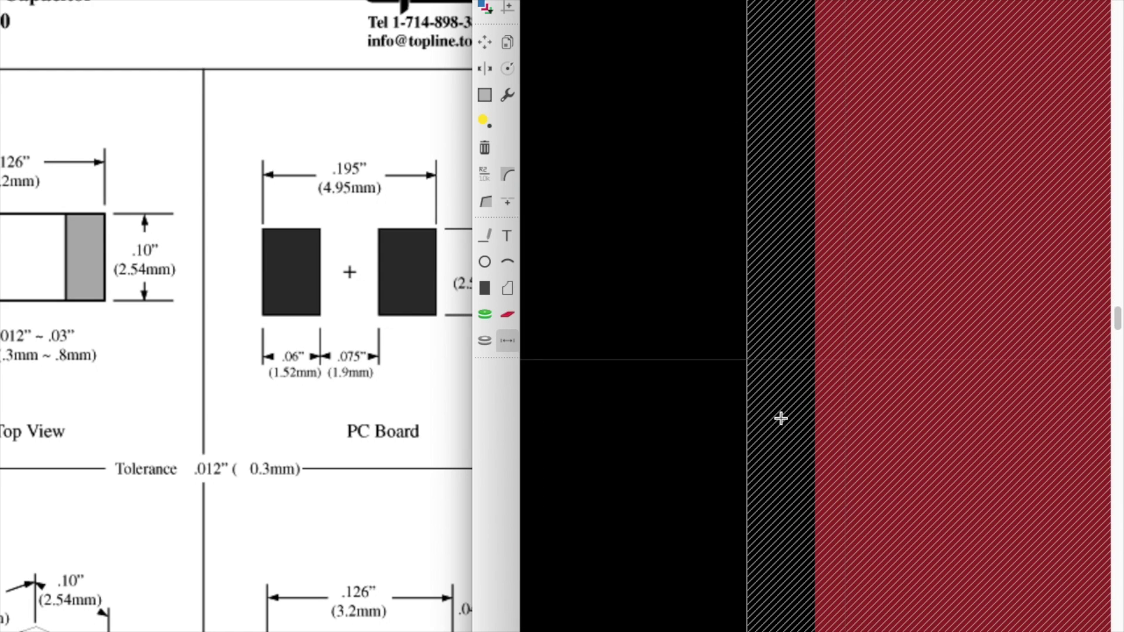
{"action": "scroll", "coordinate": [781, 418], "scroll_direction": "down", "scroll_amount": 5}
{"action": "scroll", "coordinate": [840, 391], "scroll_direction": "up", "scroll_amount": 3}
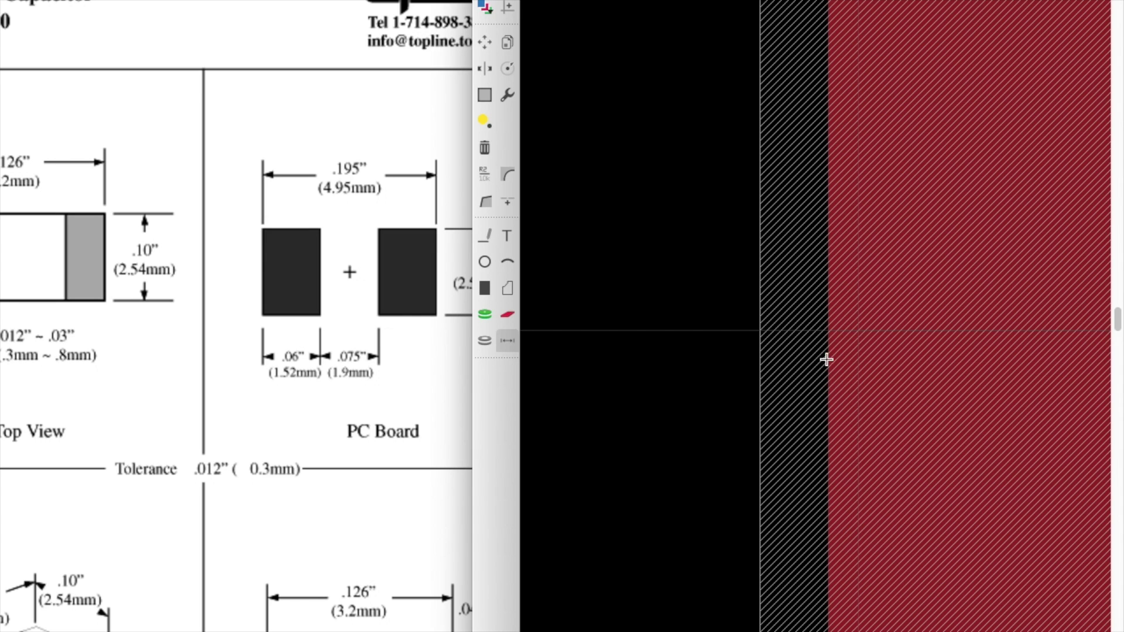
{"action": "left_click", "coordinate": [826, 337]}
{"action": "scroll", "coordinate": [826, 337], "scroll_direction": "down", "scroll_amount": 5}
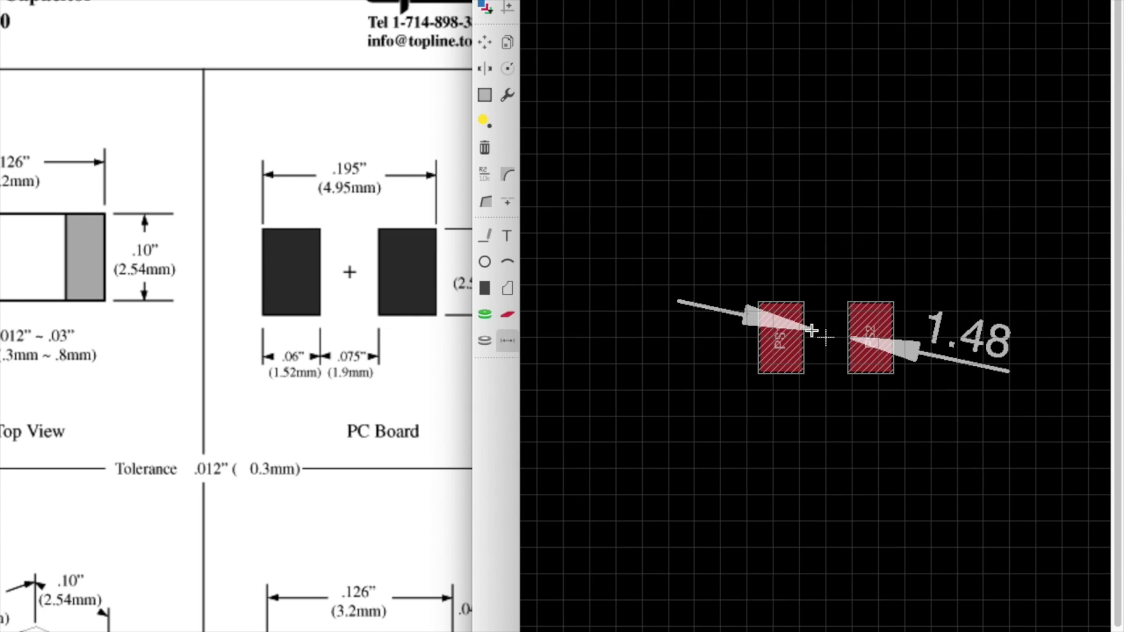
{"action": "scroll", "coordinate": [805, 337], "scroll_direction": "up", "scroll_amount": 2}
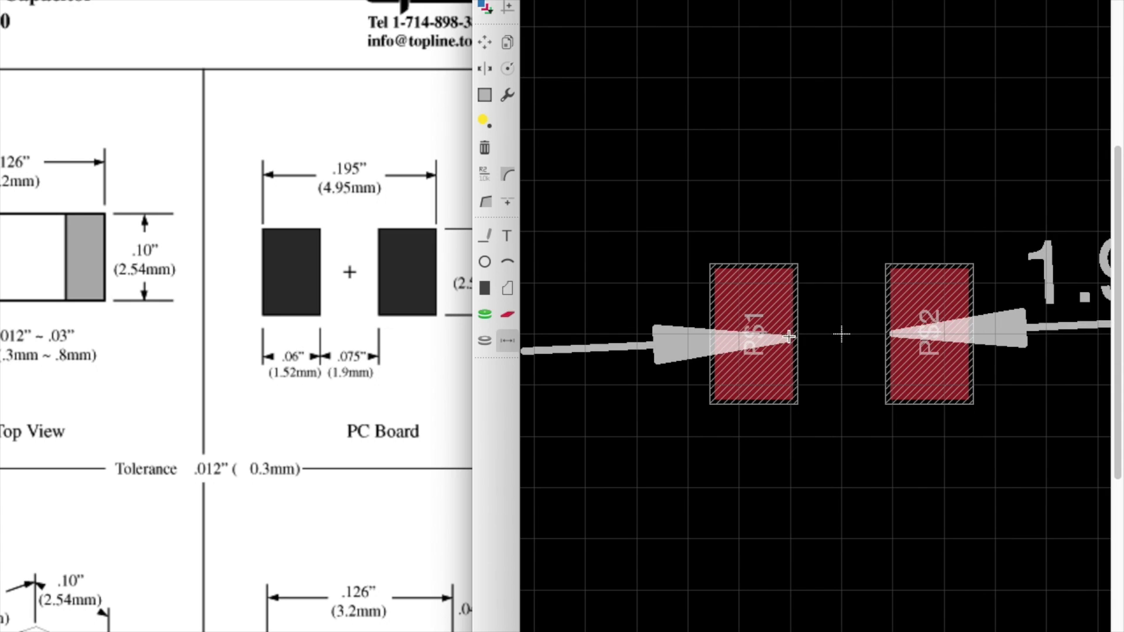
{"action": "scroll", "coordinate": [791, 332], "scroll_direction": "down", "scroll_amount": 2}
{"action": "scroll", "coordinate": [798, 333], "scroll_direction": "up", "scroll_amount": 6}
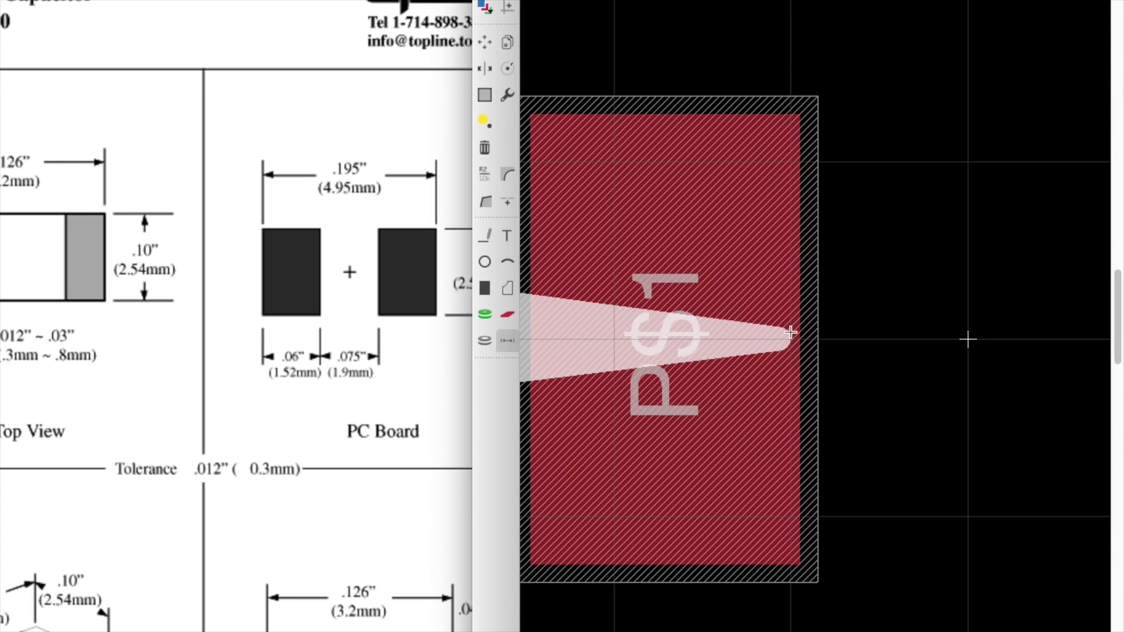
{"action": "scroll", "coordinate": [822, 356], "scroll_direction": "down", "scroll_amount": 4}
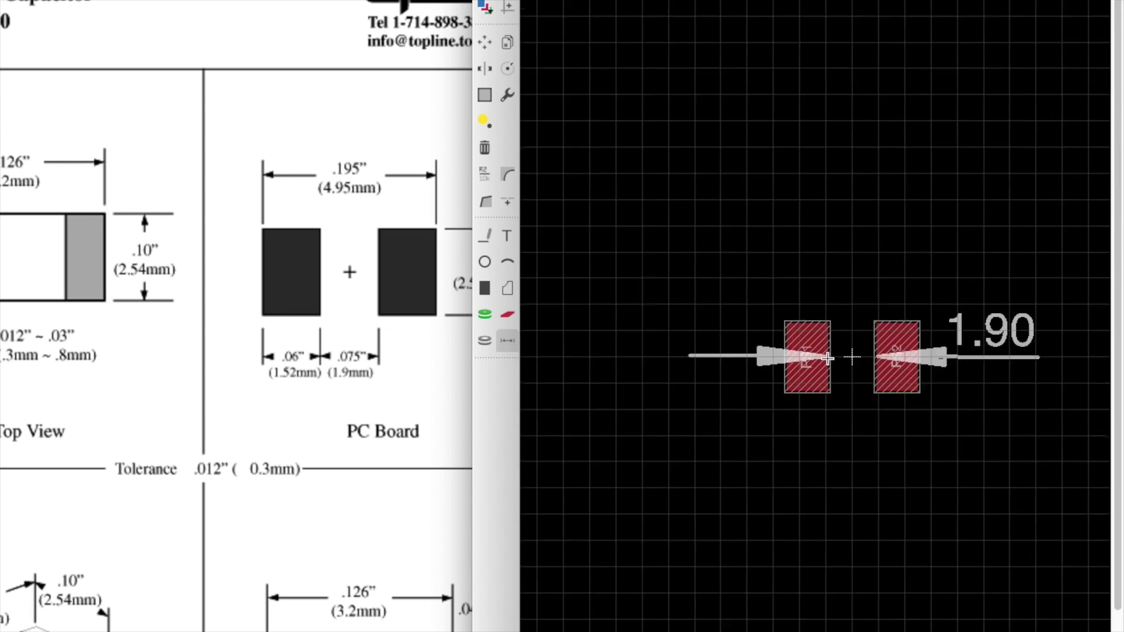
{"action": "key", "text": "Escape"}
- Draw a closed rectangular component outline across both pads with the Line tool, 3.2 mm wide as in the datasheet's Top View
{"action": "scroll", "coordinate": [846, 359], "scroll_direction": "up", "scroll_amount": 4}
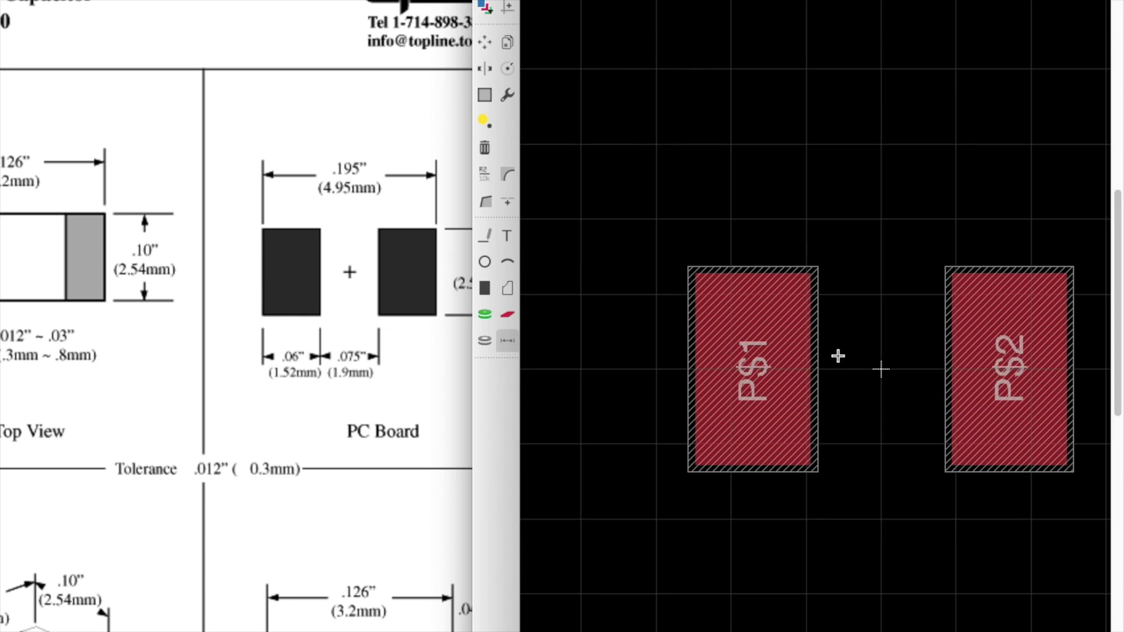
{"action": "scroll", "coordinate": [883, 369], "scroll_direction": "down", "scroll_amount": 2}
{"action": "scroll", "coordinate": [866, 359], "scroll_direction": "up", "scroll_amount": 2}
{"action": "left_click", "coordinate": [484, 236]}
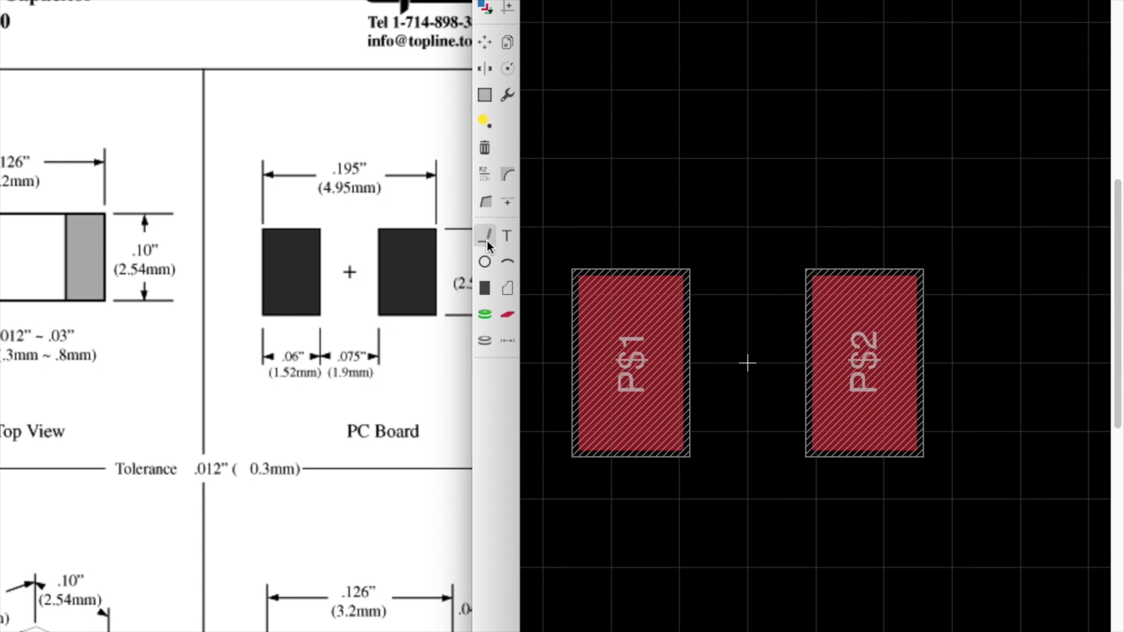
{"action": "scroll", "coordinate": [790, 358], "scroll_direction": "down", "scroll_amount": 3}
{"action": "scroll", "coordinate": [780, 357], "scroll_direction": "up", "scroll_amount": 2}
{"action": "scroll", "coordinate": [780, 358], "scroll_direction": "up", "scroll_amount": 1}
{"action": "scroll", "coordinate": [790, 359], "scroll_direction": "down", "scroll_amount": 2}
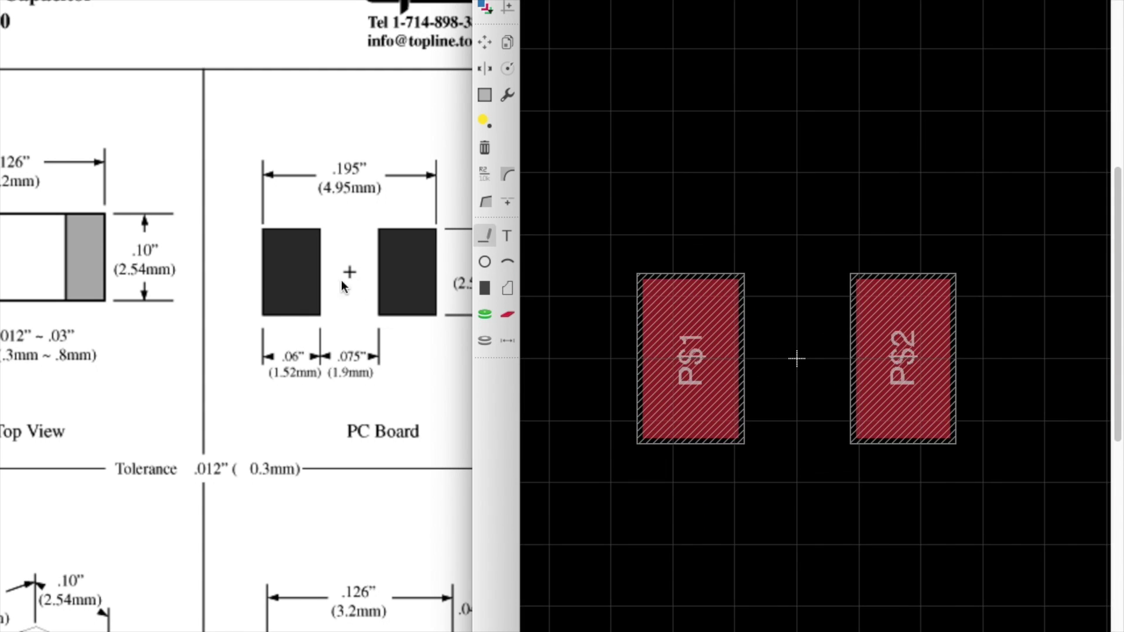
{"action": "scroll", "coordinate": [308, 275], "scroll_direction": "left", "scroll_amount": 4}
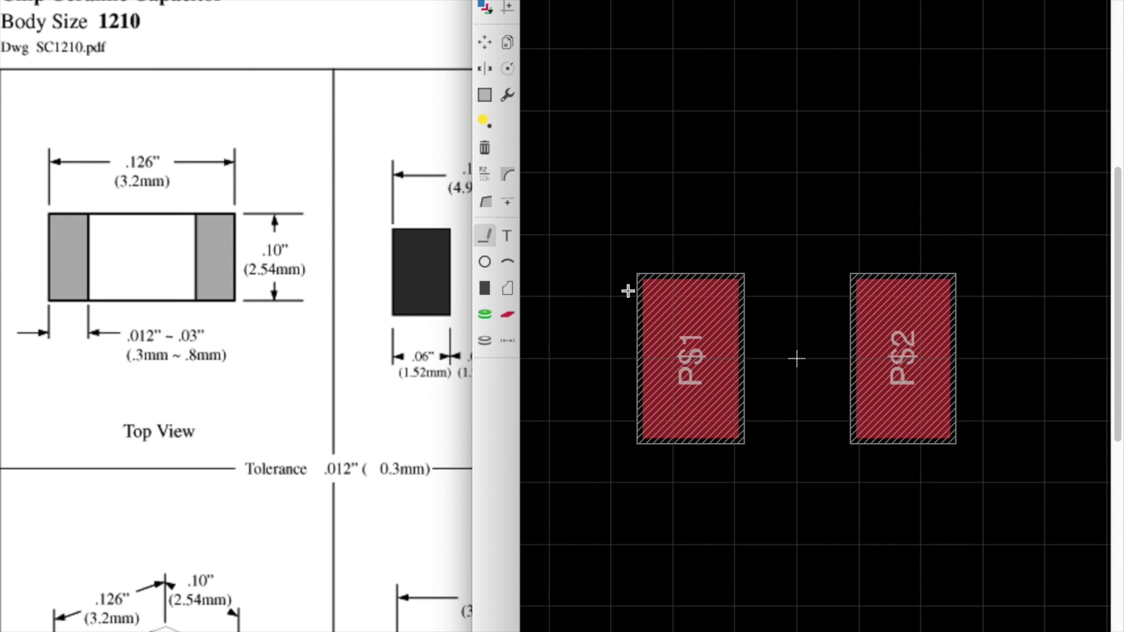
{"action": "scroll", "coordinate": [668, 277], "scroll_direction": "up", "scroll_amount": 5}
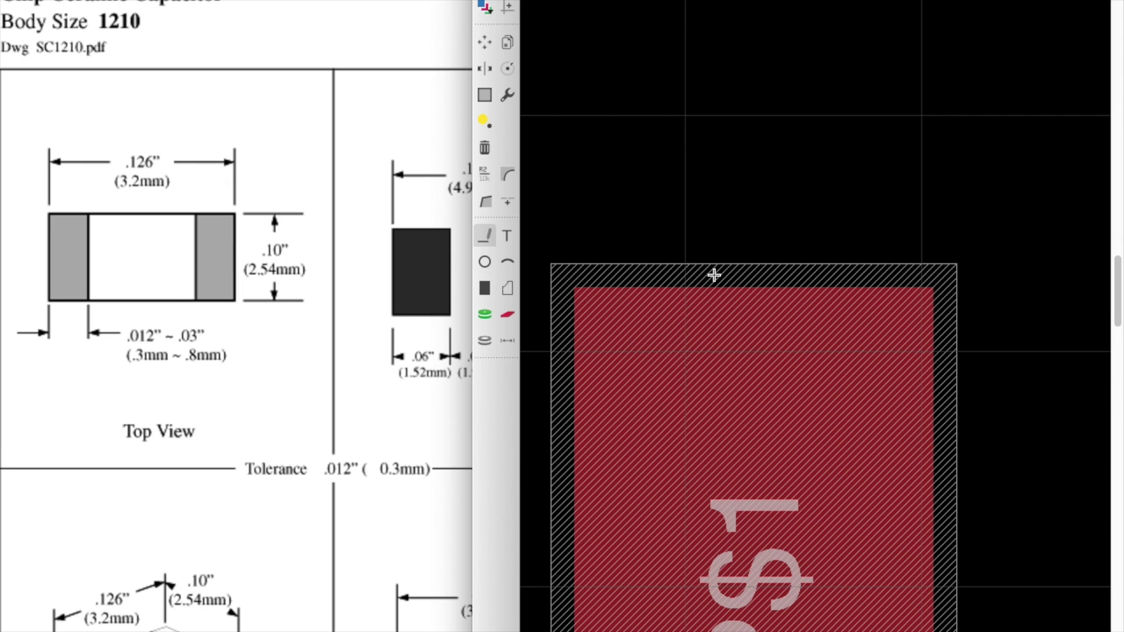
{"action": "left_click", "coordinate": [776, 261]}
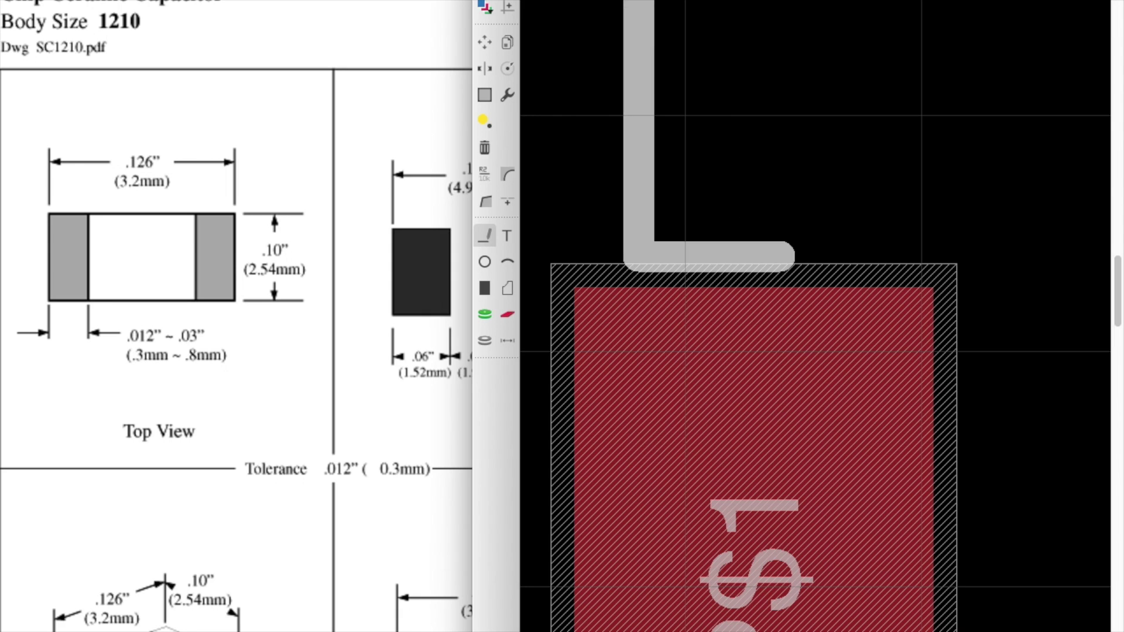
{"action": "scroll", "coordinate": [756, 235], "scroll_direction": "down", "scroll_amount": 5}
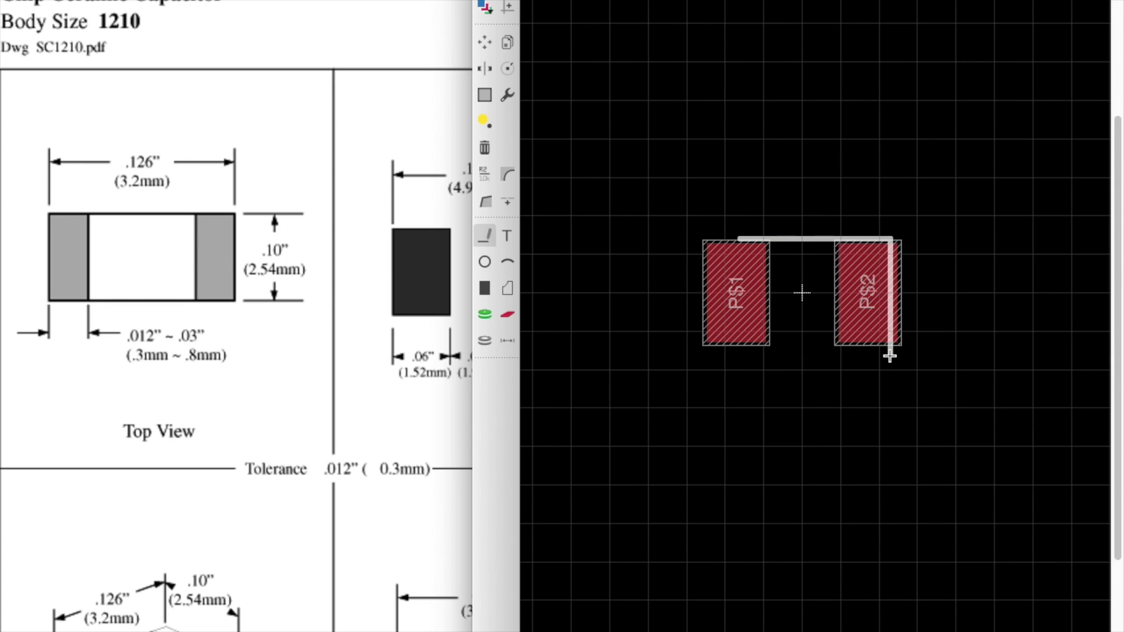
{"action": "scroll", "coordinate": [887, 351], "scroll_direction": "up", "scroll_amount": 6}
{"action": "scroll", "coordinate": [834, 312], "scroll_direction": "down", "scroll_amount": 5}
{"action": "scroll", "coordinate": [675, 195], "scroll_direction": "up", "scroll_amount": 4}
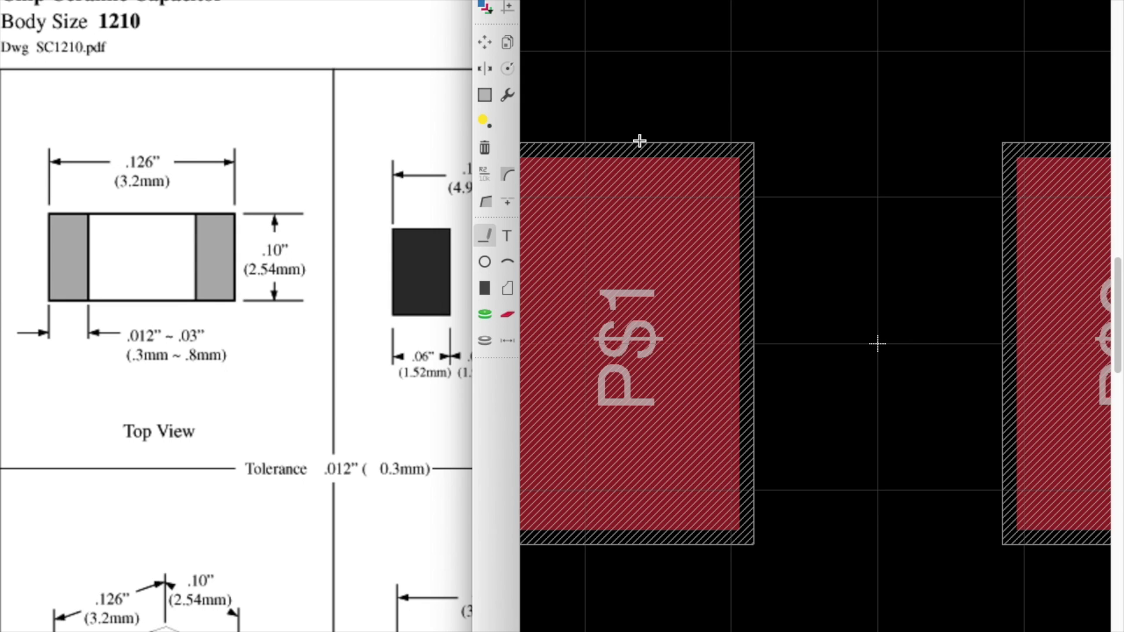
{"action": "scroll", "coordinate": [639, 141], "scroll_direction": "down", "scroll_amount": 4}
{"action": "scroll", "coordinate": [743, 234], "scroll_direction": "up", "scroll_amount": 5}
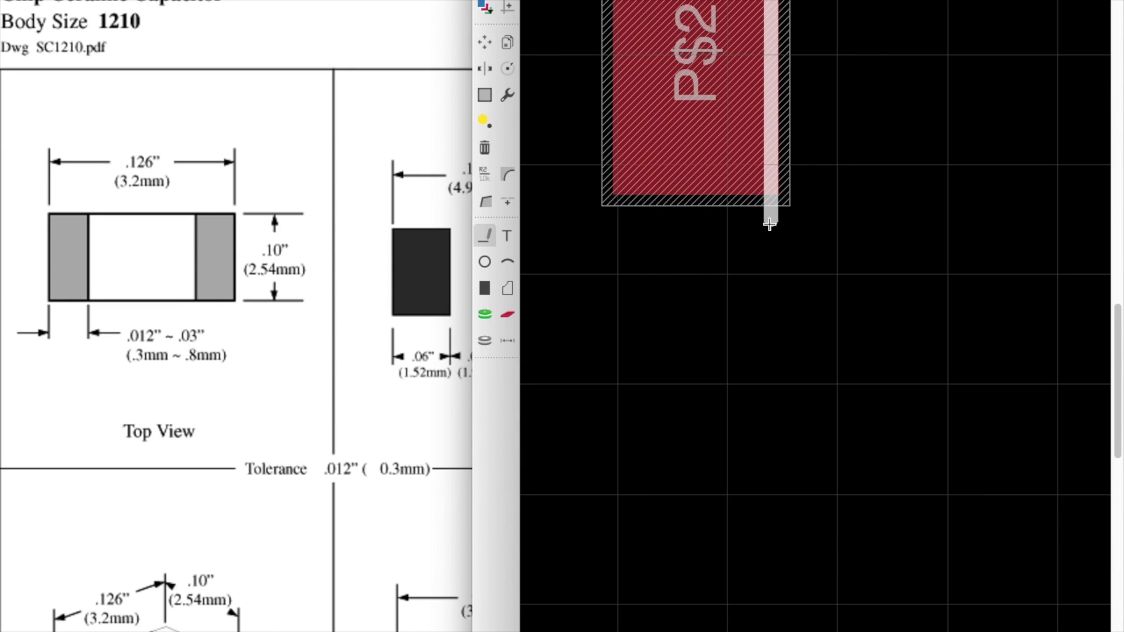
{"action": "scroll", "coordinate": [767, 222], "scroll_direction": "down", "scroll_amount": 5}
{"action": "scroll", "coordinate": [785, 229], "scroll_direction": "up", "scroll_amount": 5}
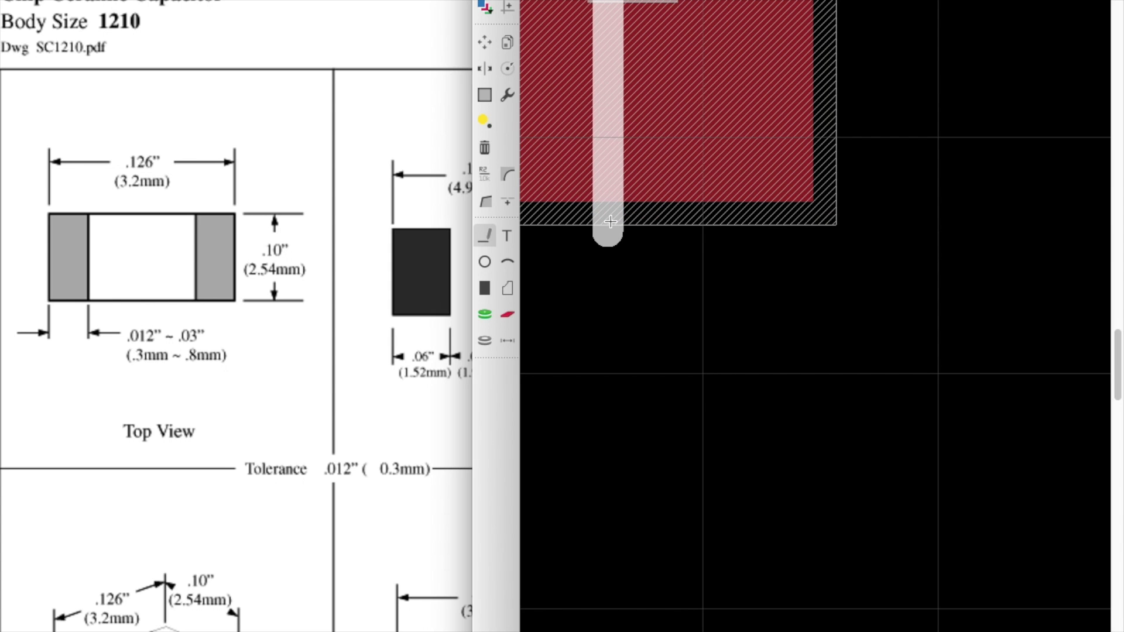
{"action": "scroll", "coordinate": [602, 226], "scroll_direction": "down", "scroll_amount": 4}
{"action": "scroll", "coordinate": [808, 300], "scroll_direction": "down", "scroll_amount": 2}
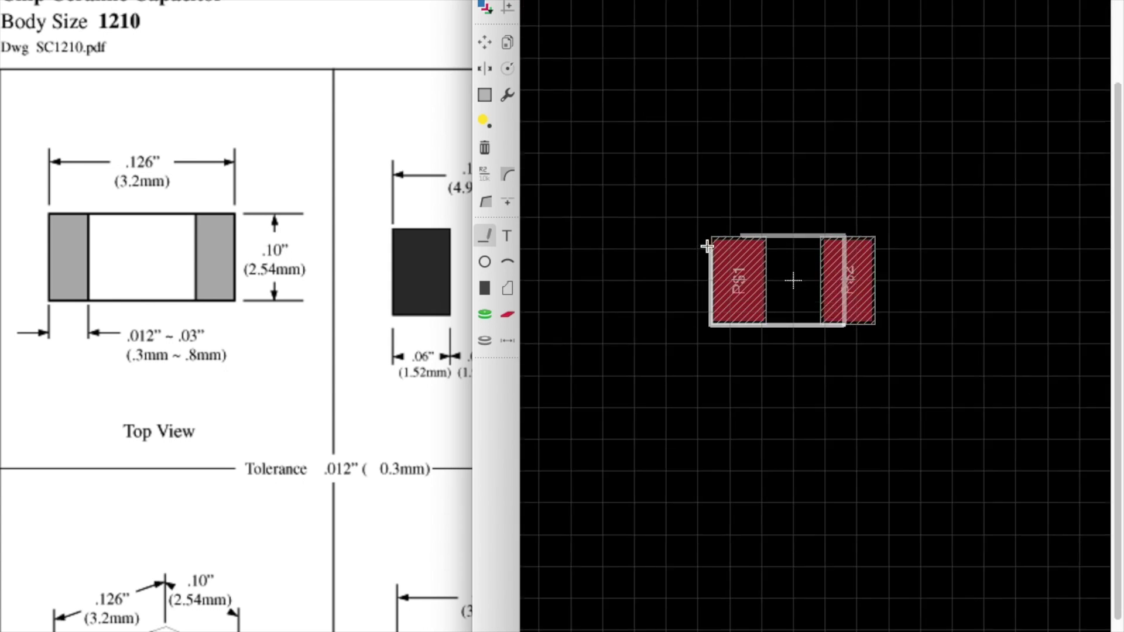
{"action": "scroll", "coordinate": [793, 276], "scroll_direction": "up", "scroll_amount": 6}
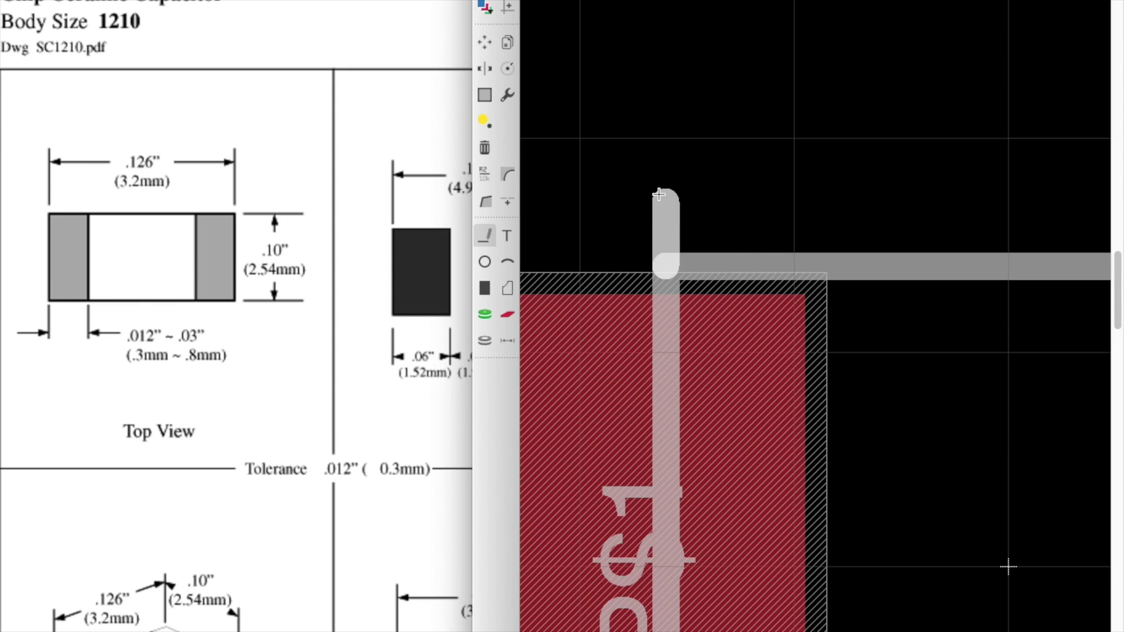
{"action": "scroll", "coordinate": [681, 243], "scroll_direction": "down", "scroll_amount": 5}
{"action": "key", "text": "Escape"}
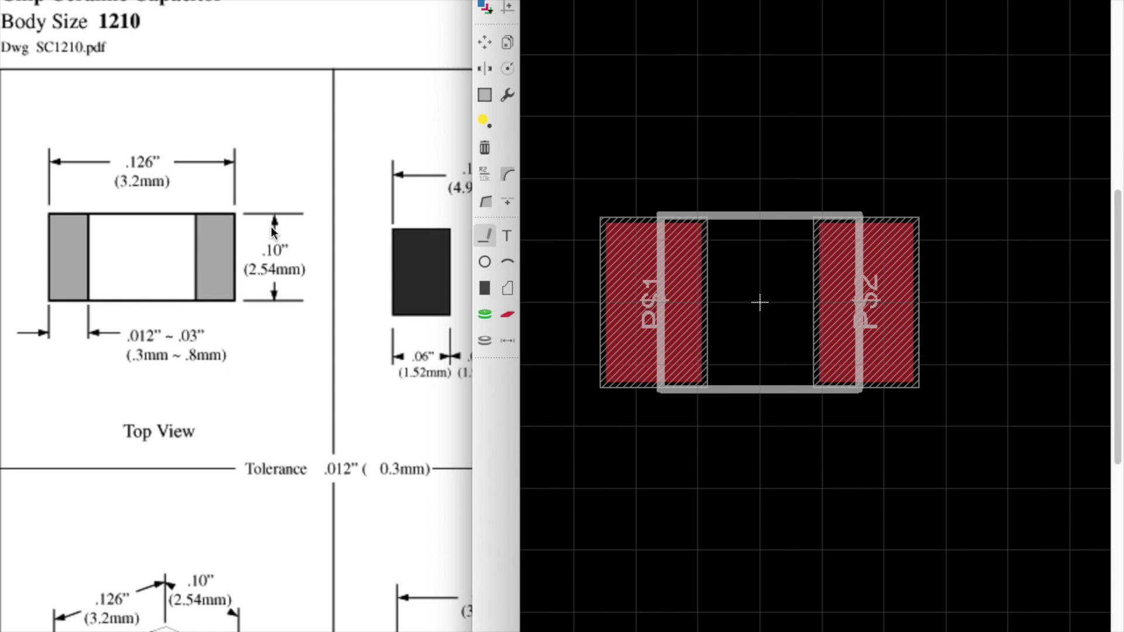
- Work out 2.54/2 and move the outline's upper and lower lines inward to the edges of the pads
{"action": "key", "text": "super+space"}
{"action": "type", "text": "2.54/2"}
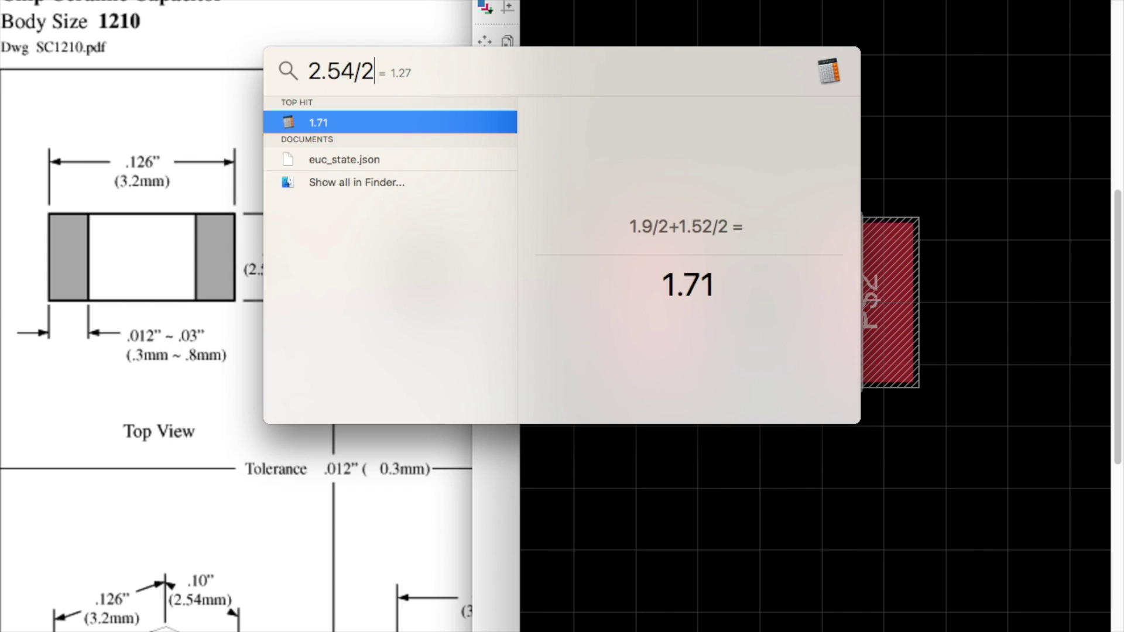
{"action": "key", "text": "Escape"}
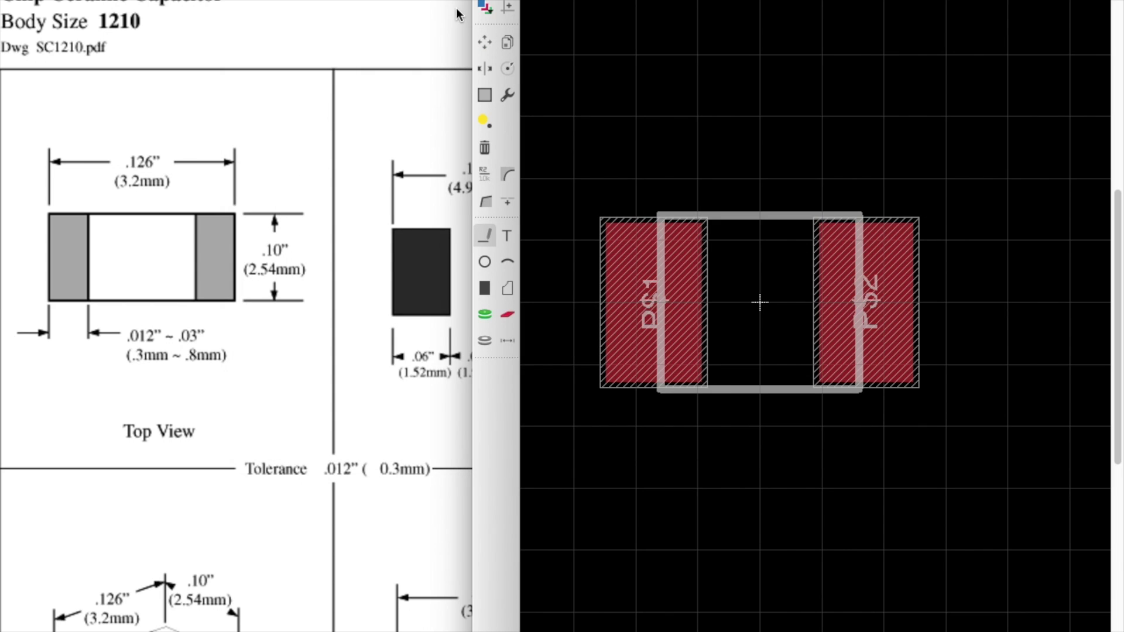
{"action": "left_click", "coordinate": [485, 42]}
{"action": "scroll", "coordinate": [688, 213], "scroll_direction": "up", "scroll_amount": 3}
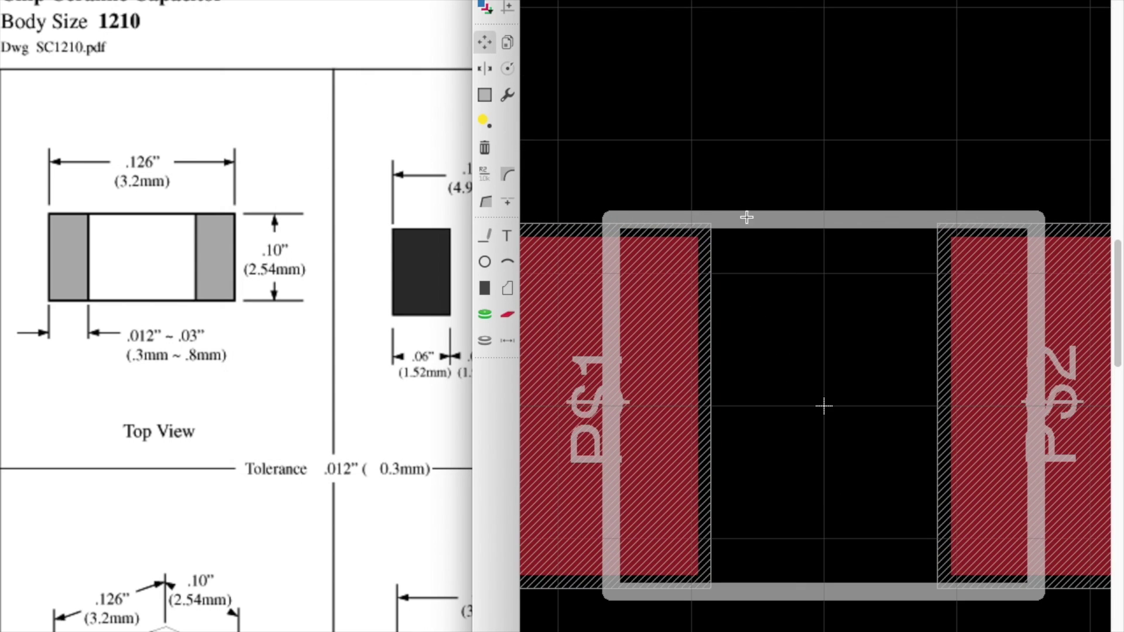
{"action": "left_click", "coordinate": [806, 219]}
{"action": "left_click", "coordinate": [806, 228]}
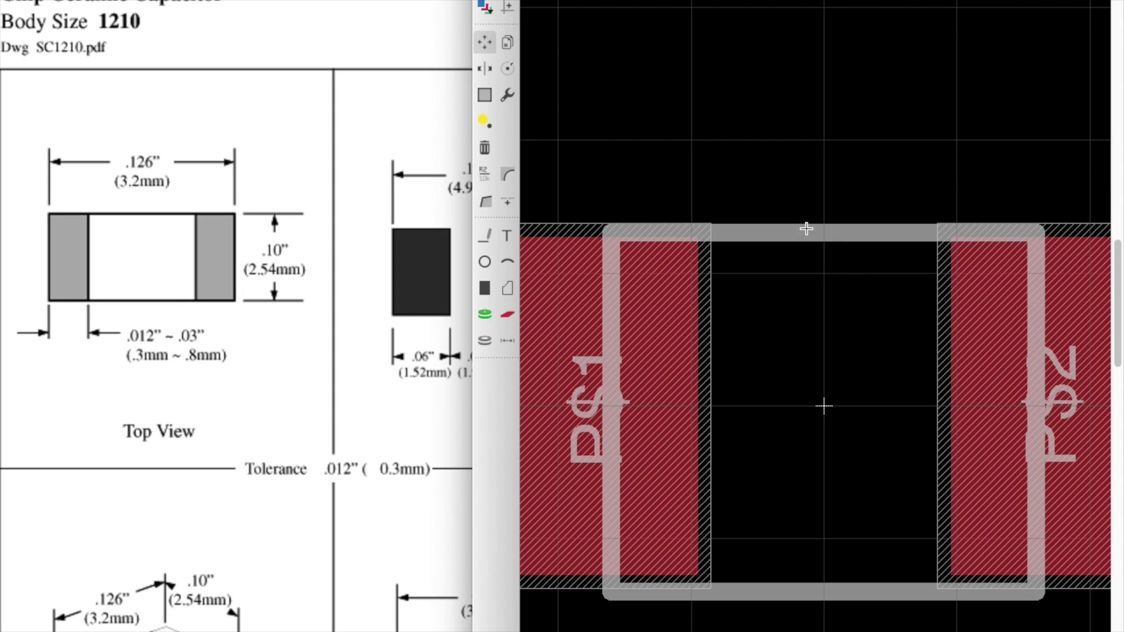
{"action": "left_click", "coordinate": [816, 587]}
{"action": "left_click", "coordinate": [817, 581]}
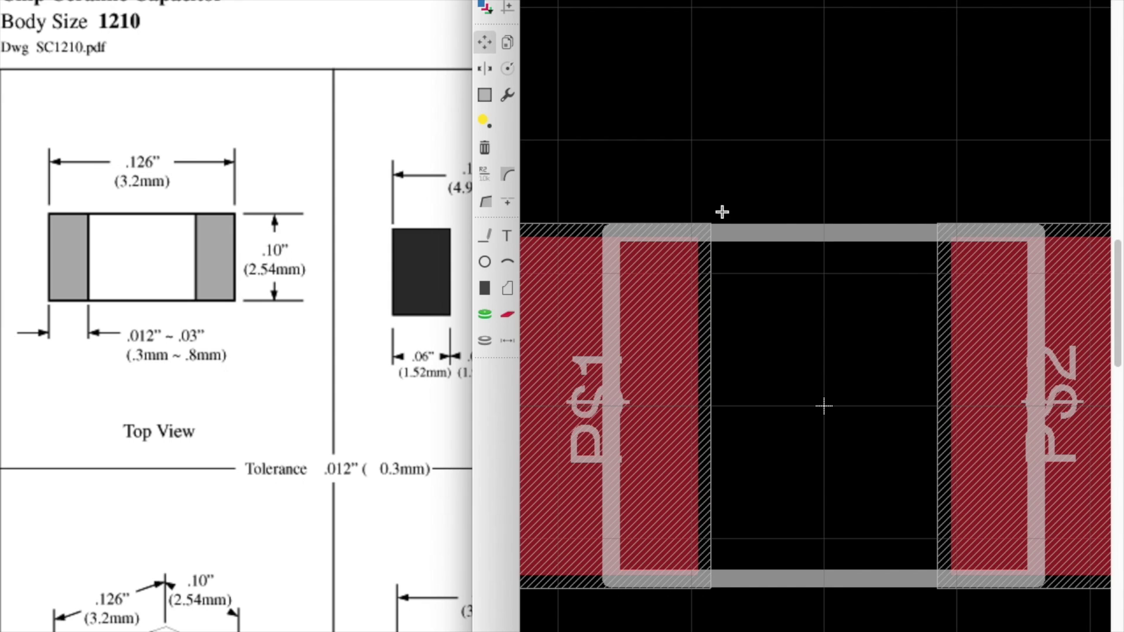
- Try moving the outline's upper line outward past the pads and put it back at their edge
{"action": "scroll", "coordinate": [614, 180], "scroll_direction": "down", "scroll_amount": 4}
{"action": "scroll", "coordinate": [638, 205], "scroll_direction": "up", "scroll_amount": 2}
{"action": "scroll", "coordinate": [785, 266], "scroll_direction": "down", "scroll_amount": 2}
{"action": "scroll", "coordinate": [786, 265], "scroll_direction": "up", "scroll_amount": 3}
{"action": "scroll", "coordinate": [785, 266], "scroll_direction": "down", "scroll_amount": 2}
{"action": "scroll", "coordinate": [558, 189], "scroll_direction": "up", "scroll_amount": 3}
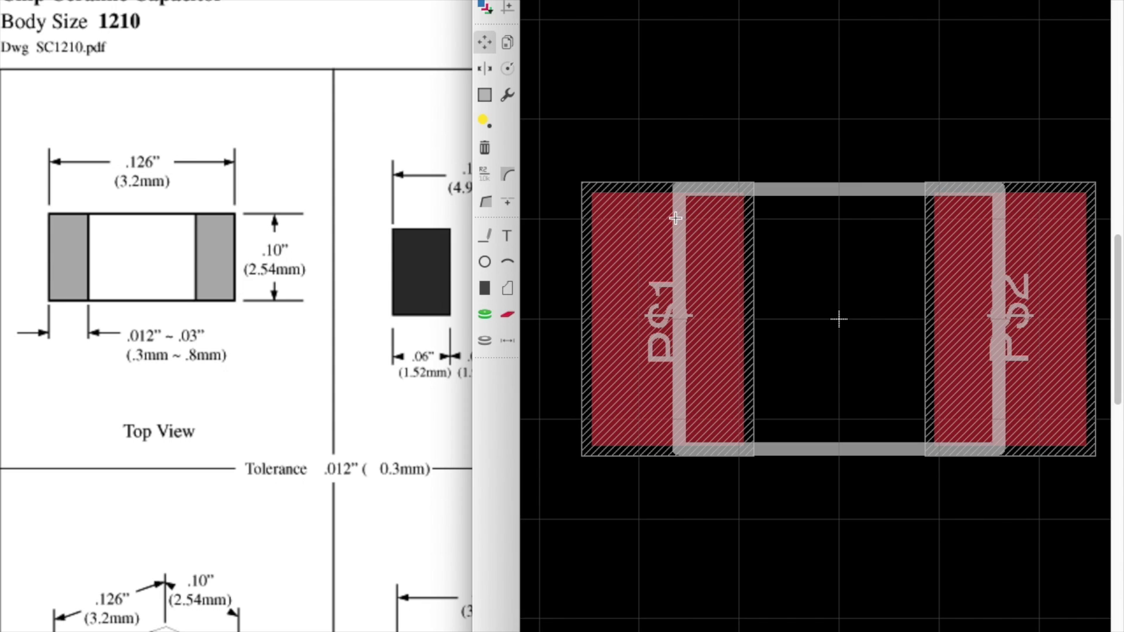
{"action": "left_click", "coordinate": [803, 188]}
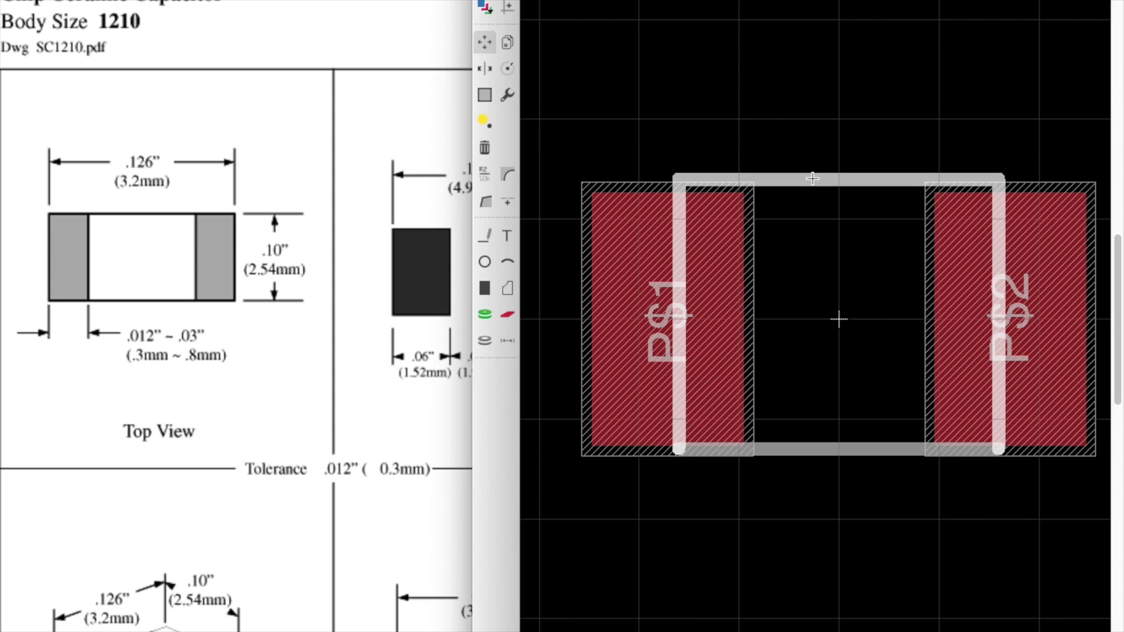
{"action": "left_click", "coordinate": [814, 187]}
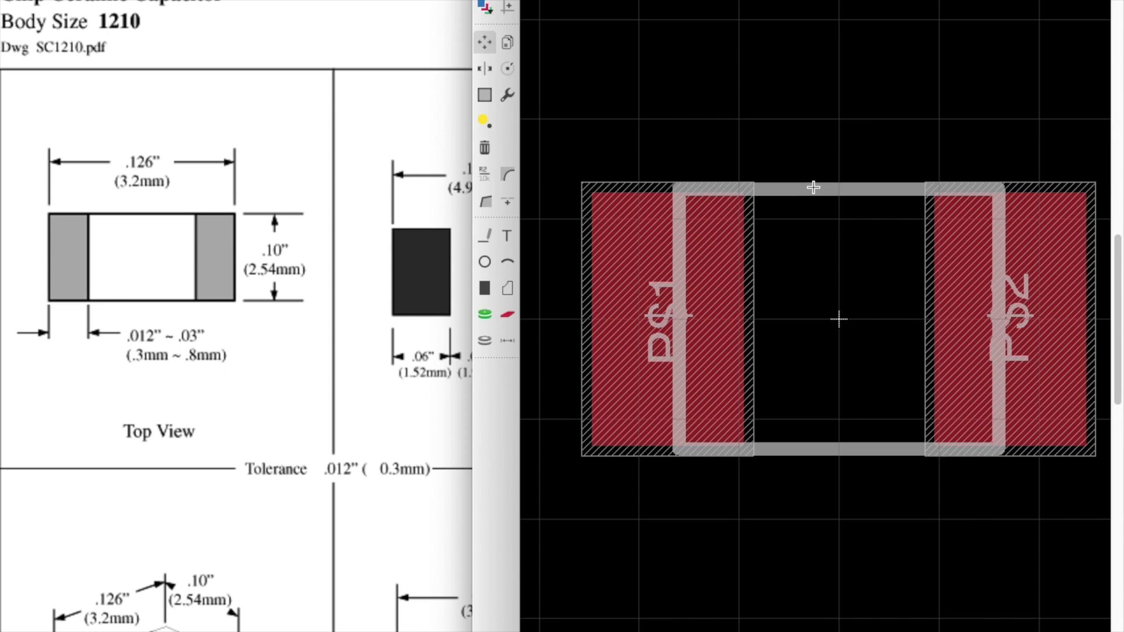
{"action": "scroll", "coordinate": [855, 316], "scroll_direction": "down", "scroll_amount": 4}
{"action": "scroll", "coordinate": [855, 319], "scroll_direction": "up", "scroll_amount": 3}
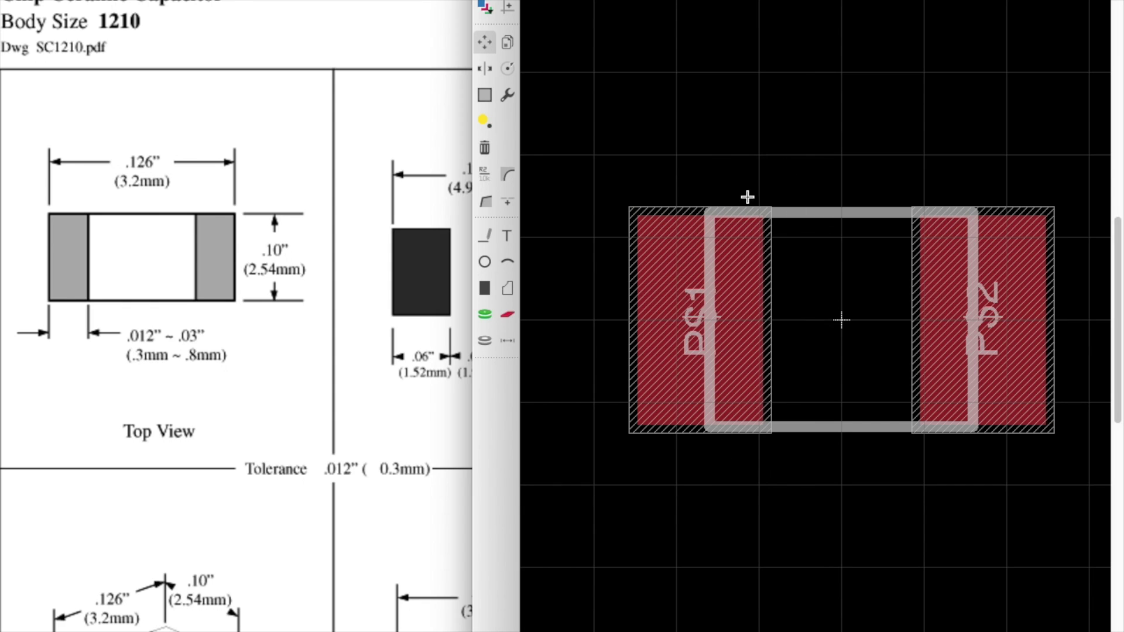
{"action": "scroll", "coordinate": [803, 339], "scroll_direction": "down", "scroll_amount": 1}
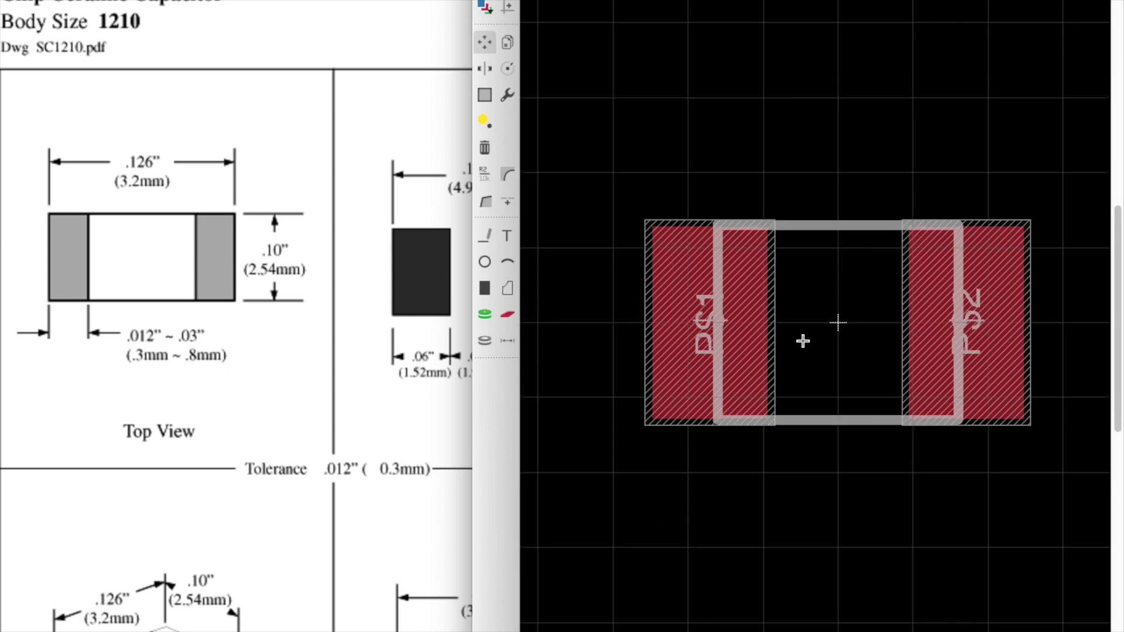
{"action": "scroll", "coordinate": [844, 328], "scroll_direction": "up", "scroll_amount": 3}
{"action": "scroll", "coordinate": [847, 327], "scroll_direction": "down", "scroll_amount": 1}
{"action": "scroll", "coordinate": [820, 326], "scroll_direction": "down", "scroll_amount": 2}
{"action": "scroll", "coordinate": [760, 328], "scroll_direction": "up", "scroll_amount": 1}
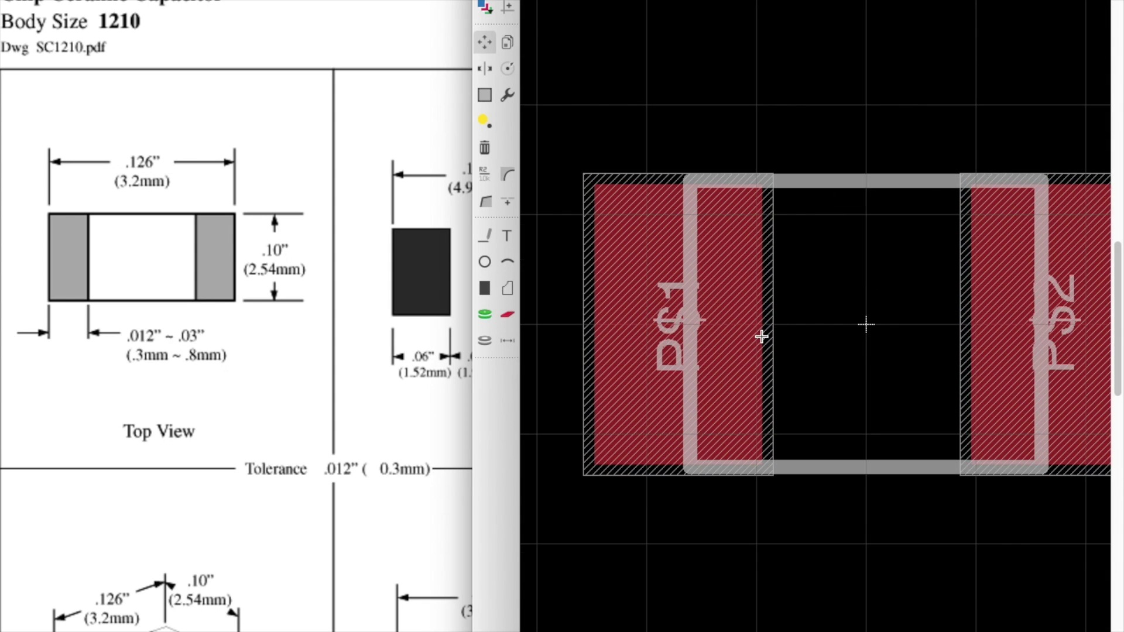
{"action": "scroll", "coordinate": [720, 304], "scroll_direction": "down", "scroll_amount": 1}
- Add a >NAME text, reduce its size and place it just above the component outline
{"action": "left_click", "coordinate": [507, 237]}
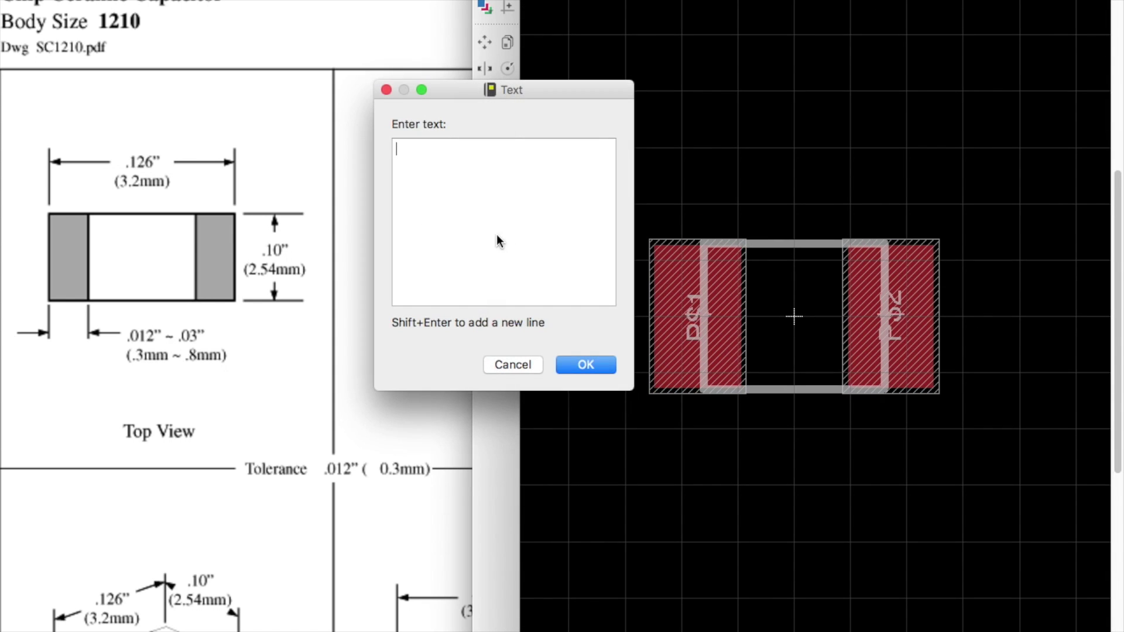
{"action": "left_click_drag", "start_coordinate": [506, 86], "coordinate": [672, 113]}
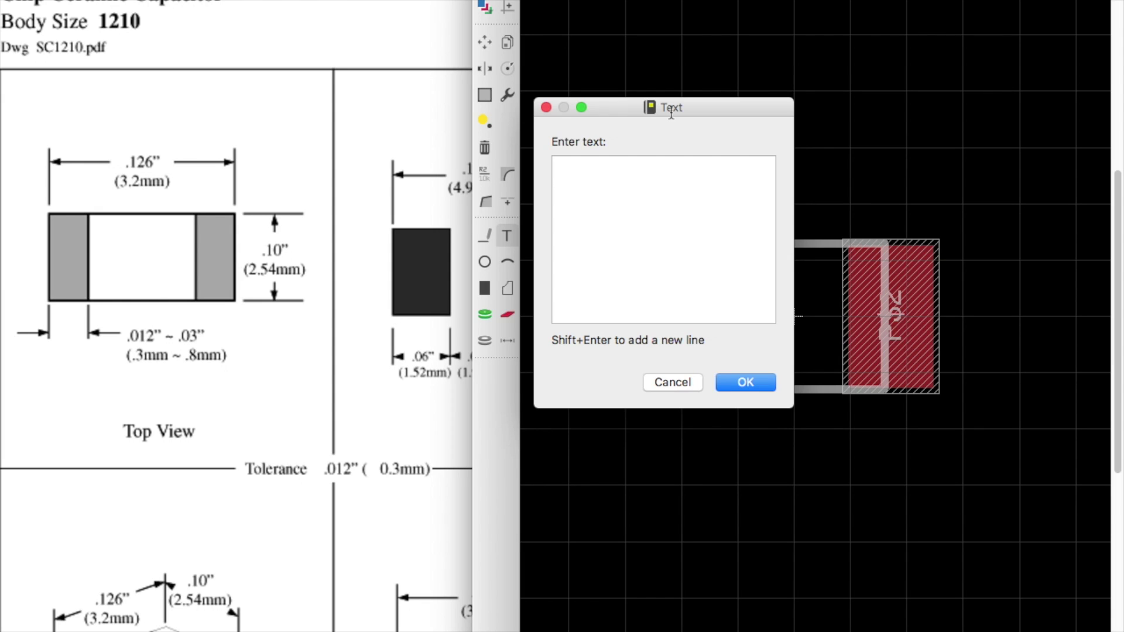
{"action": "type", "text": ">NAME"}
{"action": "key", "text": "Return"}
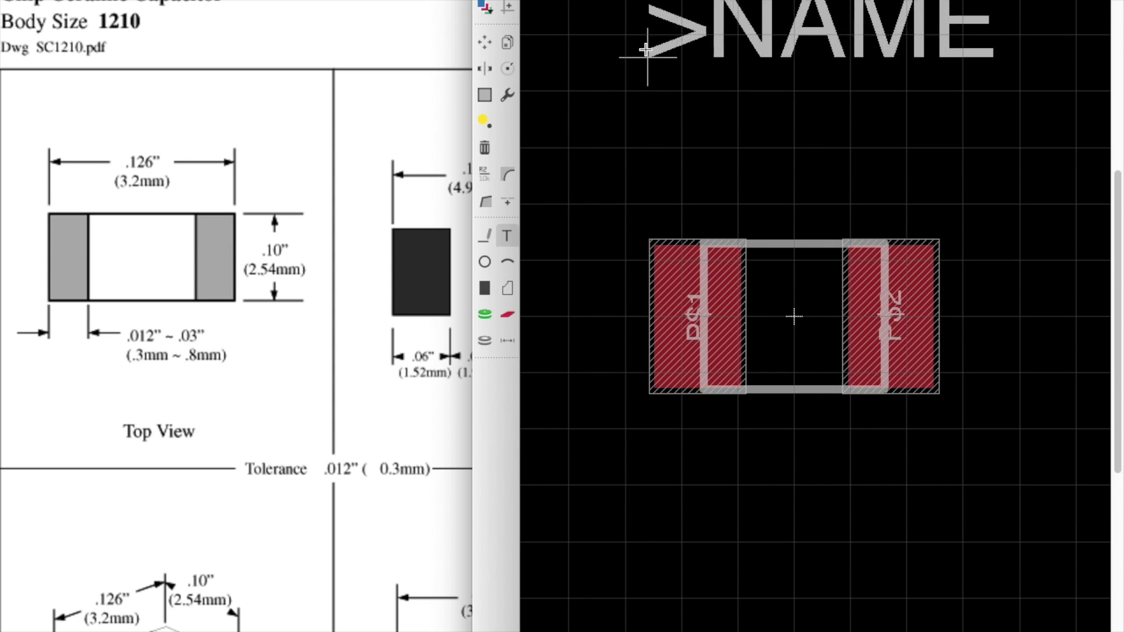
{"action": "left_click", "coordinate": [562, 2]}
{"action": "left_click", "coordinate": [618, 156]}
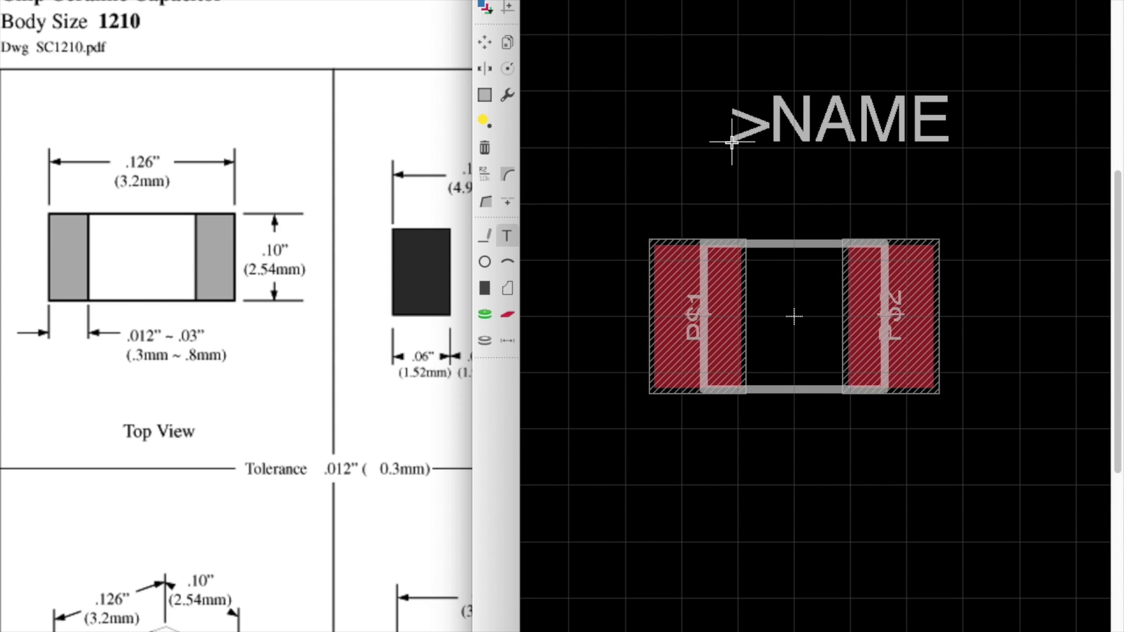
{"action": "left_click", "coordinate": [699, 233]}
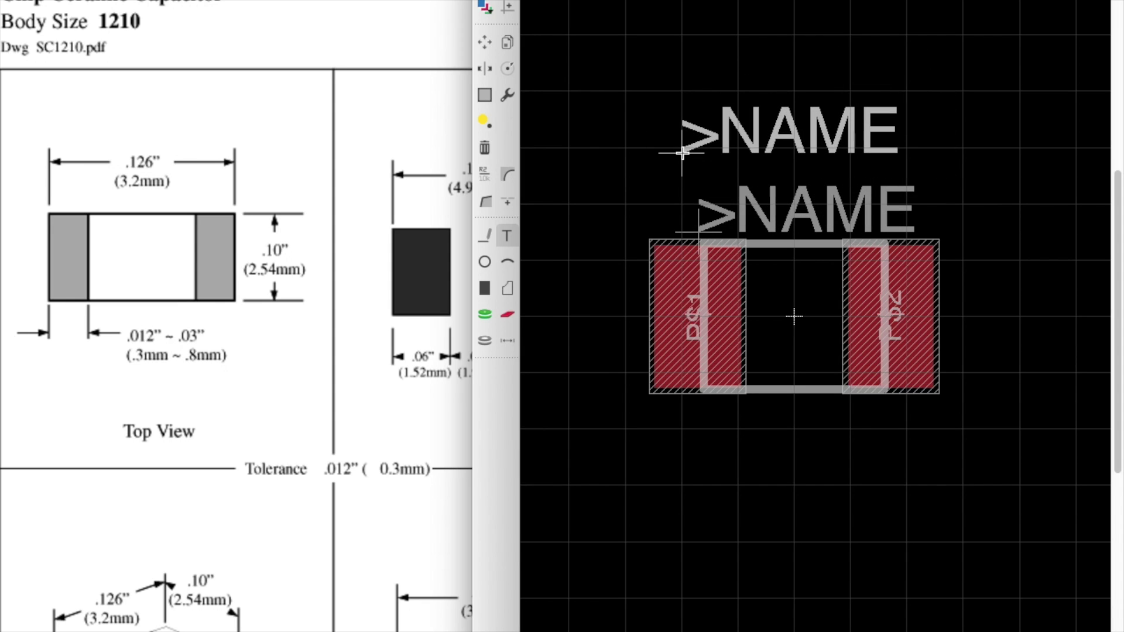
{"action": "key", "text": "Escape"}
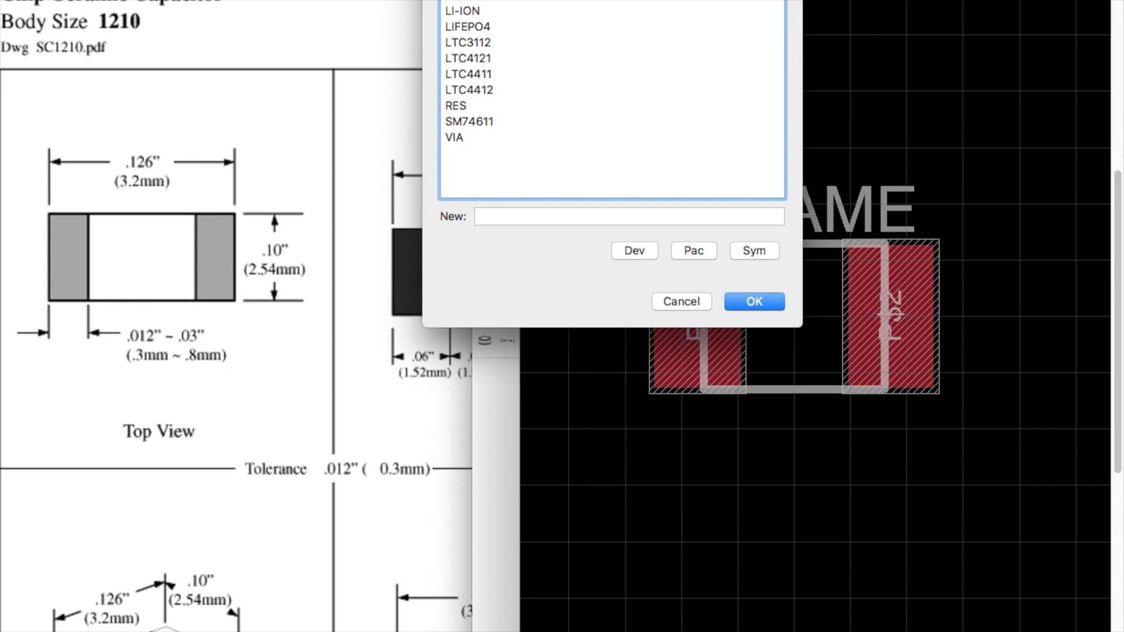
{"action": "left_click", "coordinate": [509, 221]}
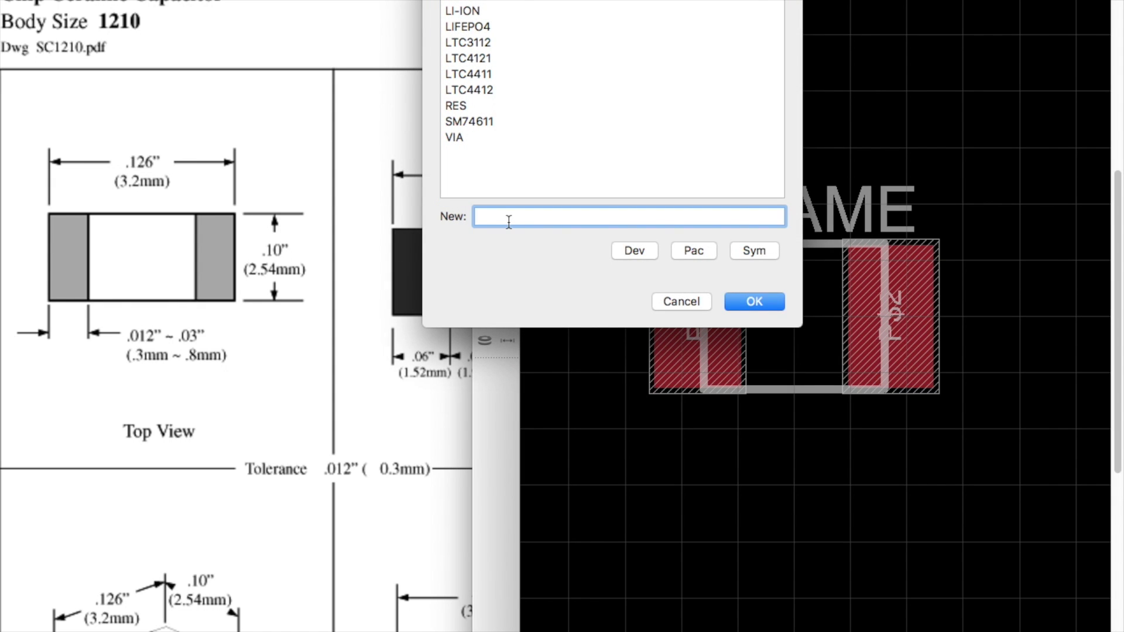
{"action": "type", "text": "CAPACITOR"}
{"action": "key", "text": "Escape"}
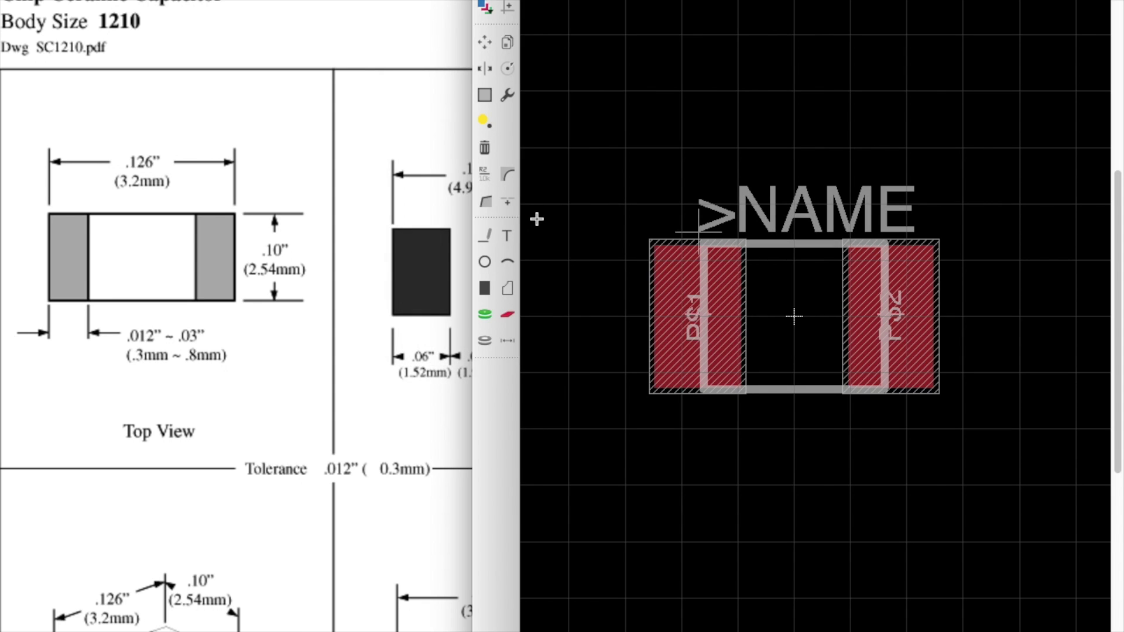
- Open the existing CAP device for editing and widen the library editor window over the datasheet
{"action": "left_click", "coordinate": [620, 5]}
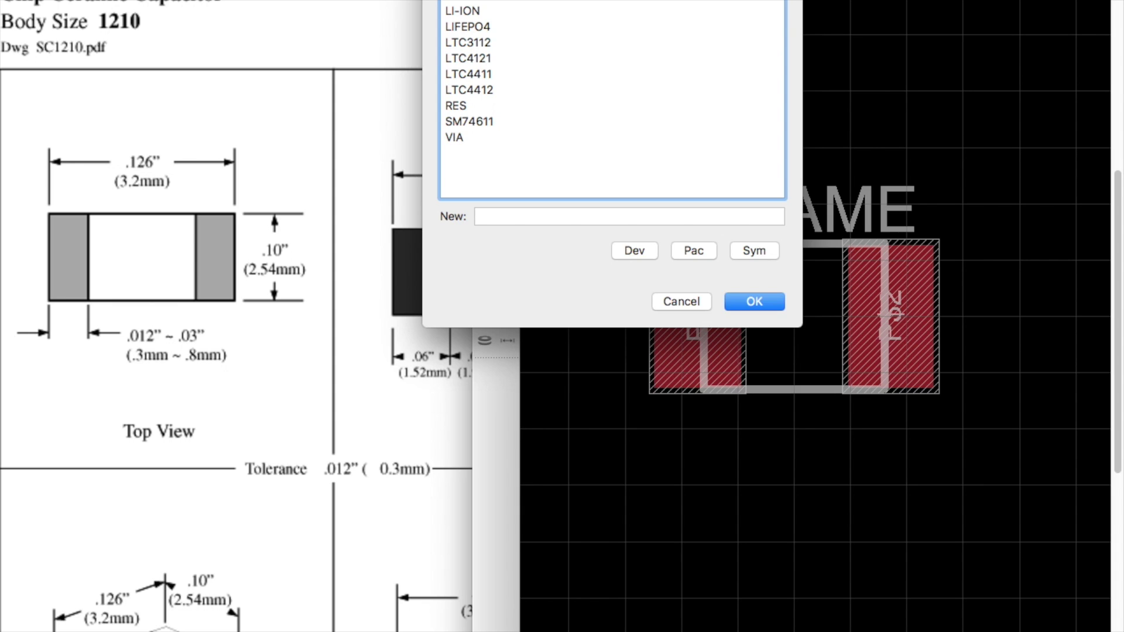
{"action": "left_click", "coordinate": [753, 302]}
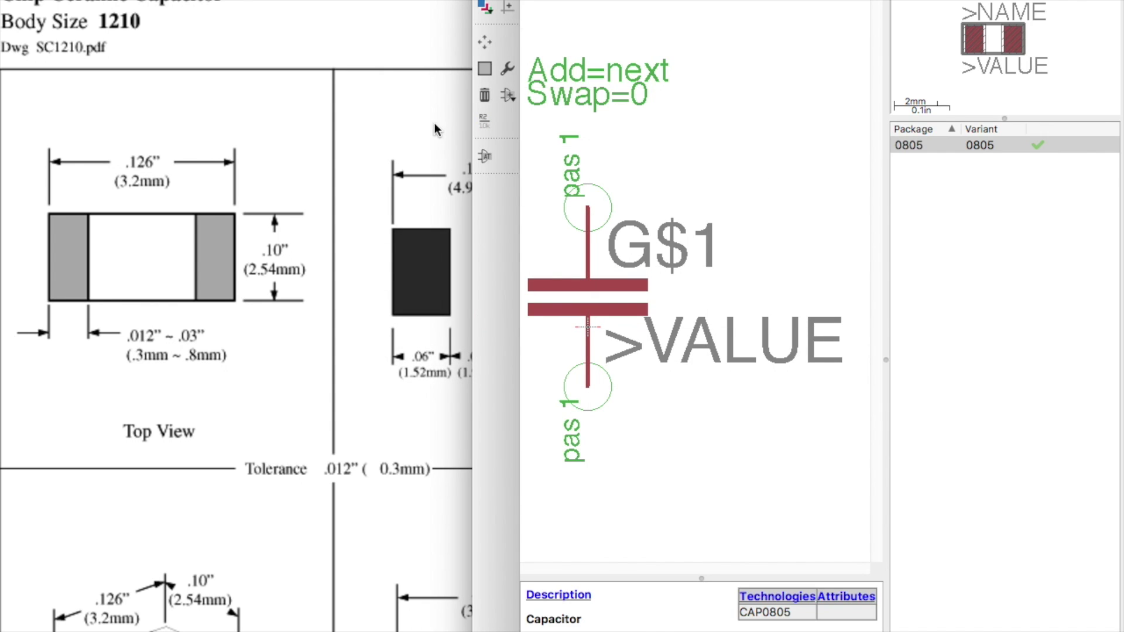
{"action": "left_click_drag", "start_coordinate": [471, 108], "coordinate": [237, 109]}
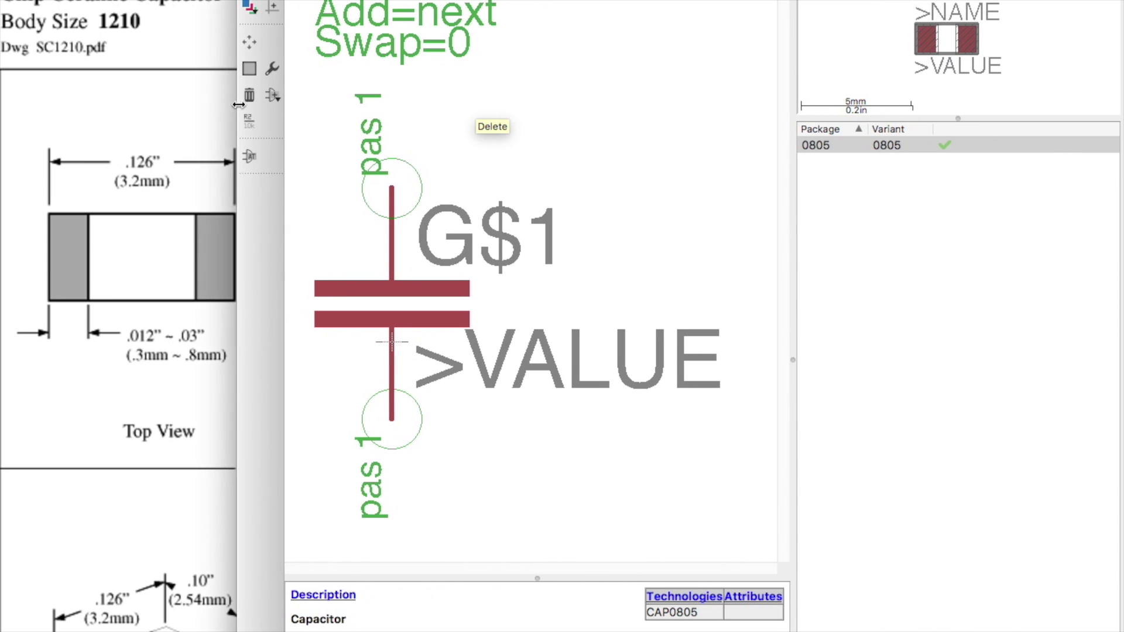
{"action": "left_click_drag", "start_coordinate": [235, 202], "coordinate": [2, 202]}
{"action": "scroll", "coordinate": [294, 273], "scroll_direction": "down", "scroll_amount": 5}
{"action": "scroll", "coordinate": [485, 266], "scroll_direction": "up", "scroll_amount": 3}
{"action": "scroll", "coordinate": [507, 266], "scroll_direction": "up", "scroll_amount": 2}
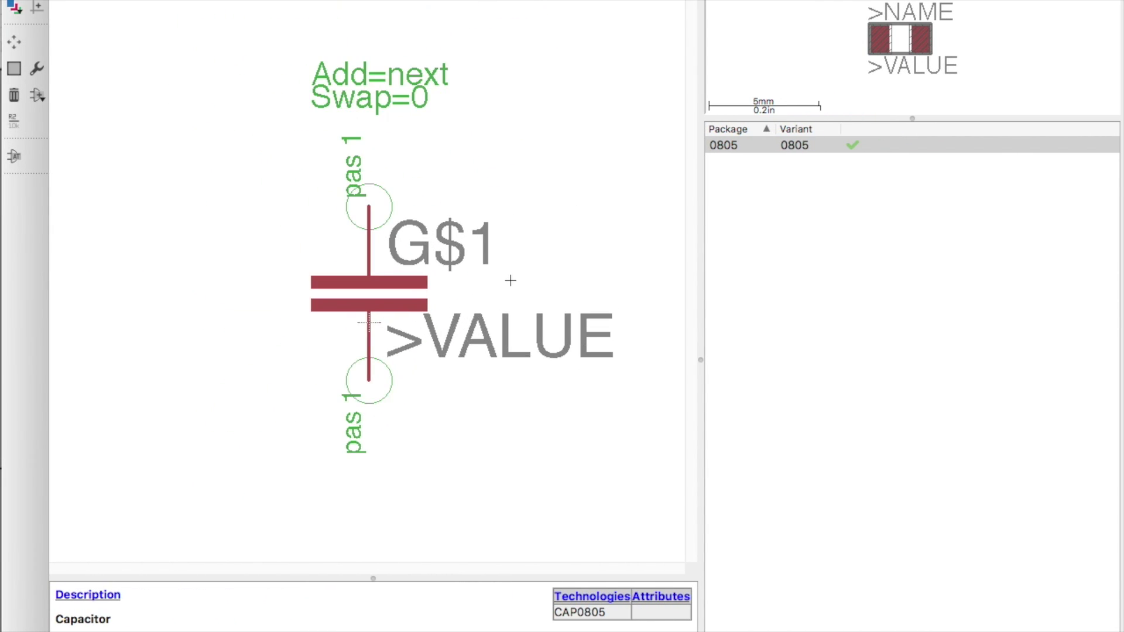
{"action": "left_click", "coordinate": [41, 95]}
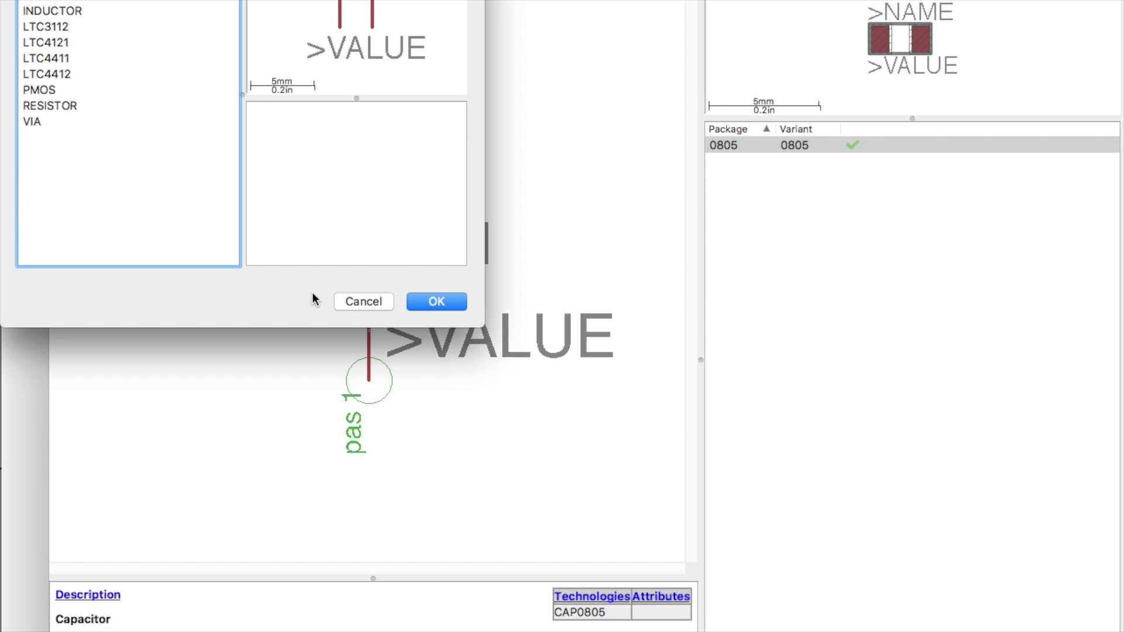
{"action": "left_click", "coordinate": [345, 302]}
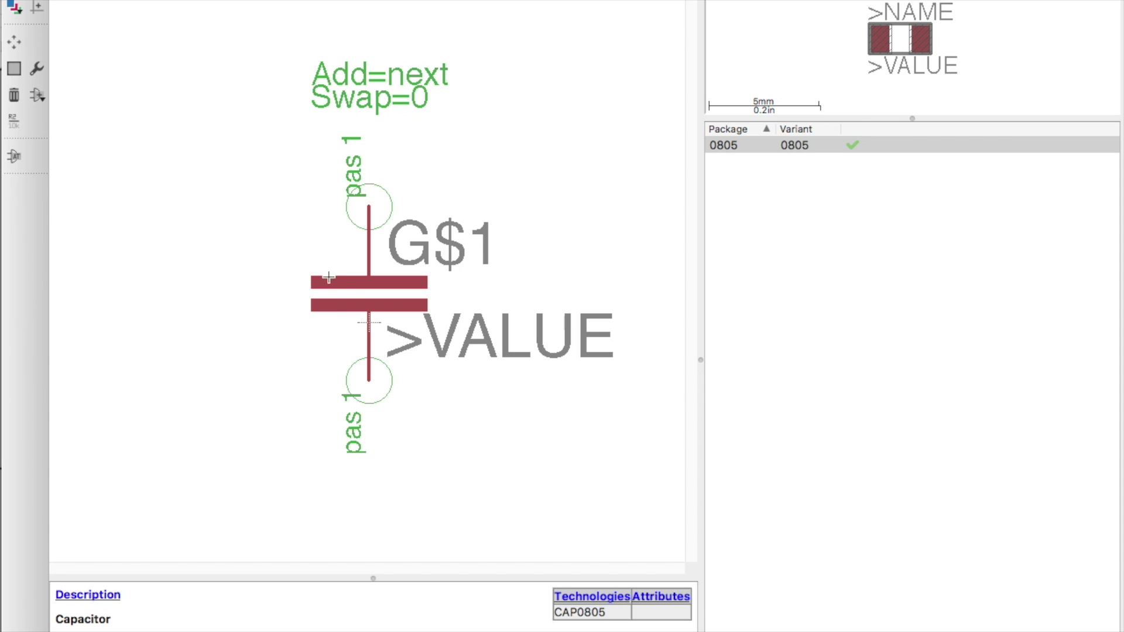
{"action": "scroll", "coordinate": [376, 285], "scroll_direction": "up", "scroll_amount": 5}
{"action": "scroll", "coordinate": [354, 422], "scroll_direction": "down", "scroll_amount": 5}
{"action": "scroll", "coordinate": [366, 363], "scroll_direction": "up", "scroll_amount": 4}
{"action": "scroll", "coordinate": [370, 352], "scroll_direction": "down", "scroll_amount": 4}
{"action": "scroll", "coordinate": [370, 352], "scroll_direction": "up", "scroll_amount": 1}
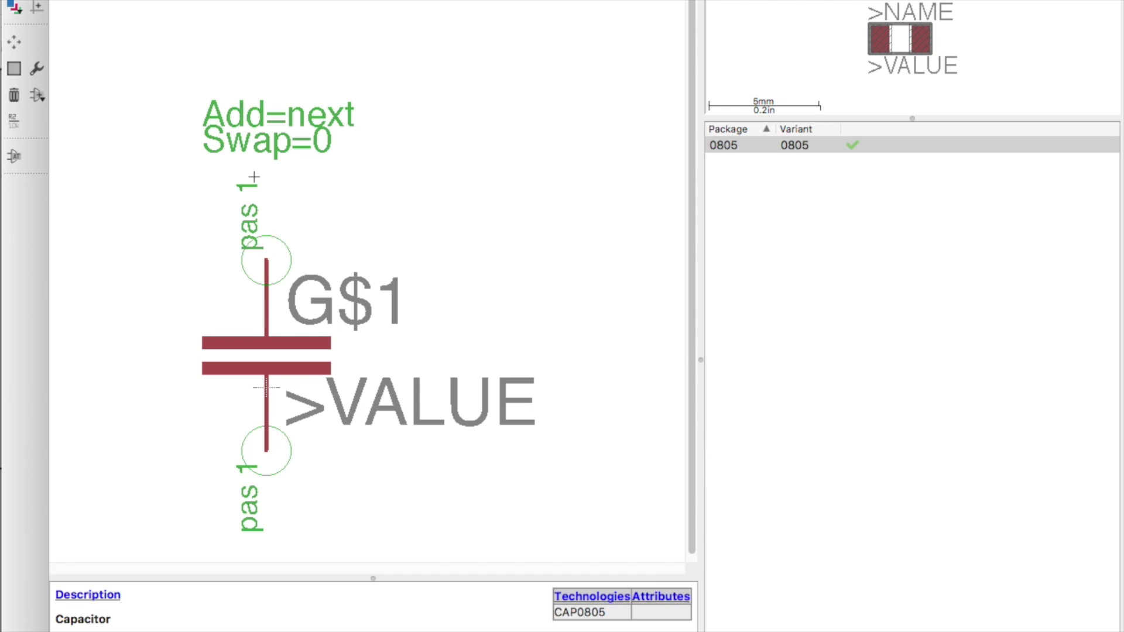
- Create a new package variant for the CAP device using the 1210 package, leaving the variant name blank
{"action": "left_click", "coordinate": [723, 629]}
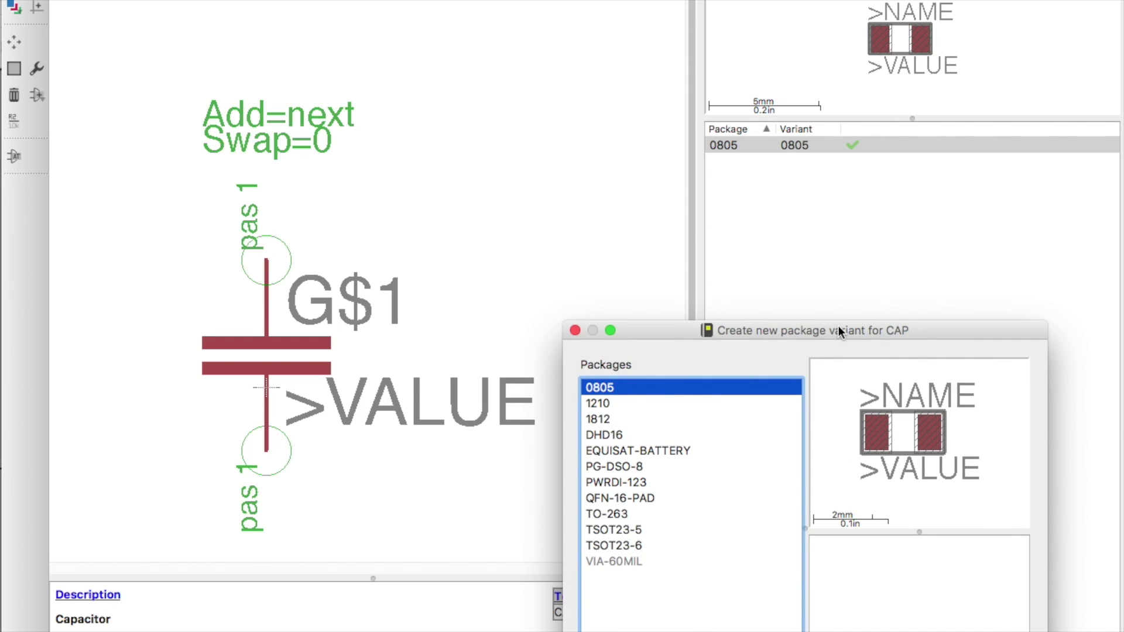
{"action": "left_click_drag", "start_coordinate": [839, 331], "coordinate": [696, 274]}
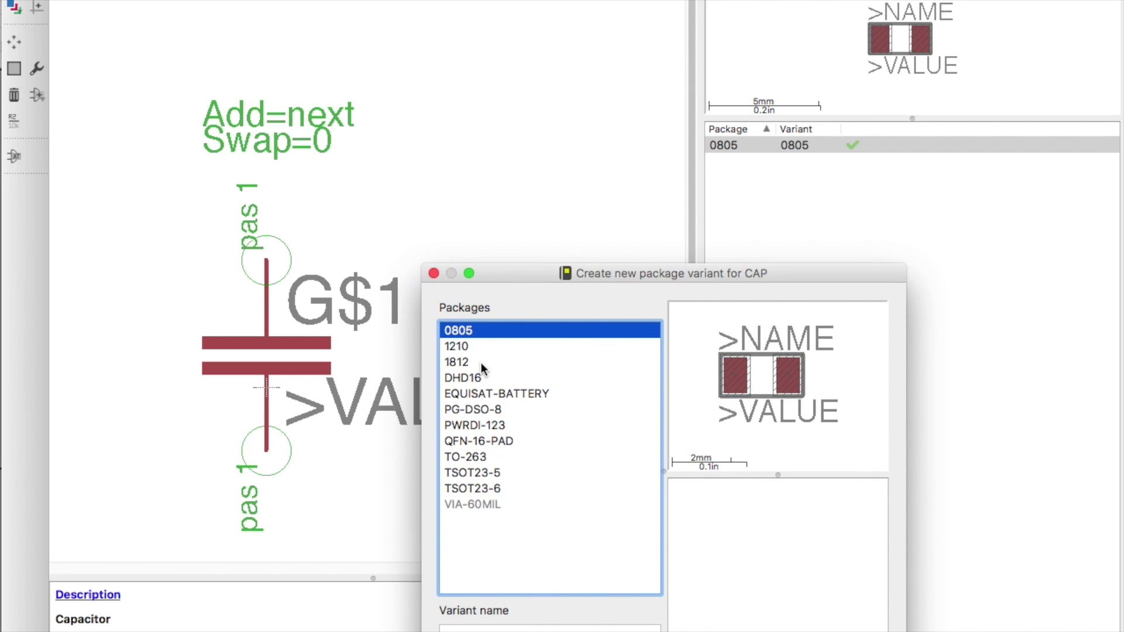
{"action": "left_click", "coordinate": [470, 363]}
{"action": "left_click", "coordinate": [473, 346]}
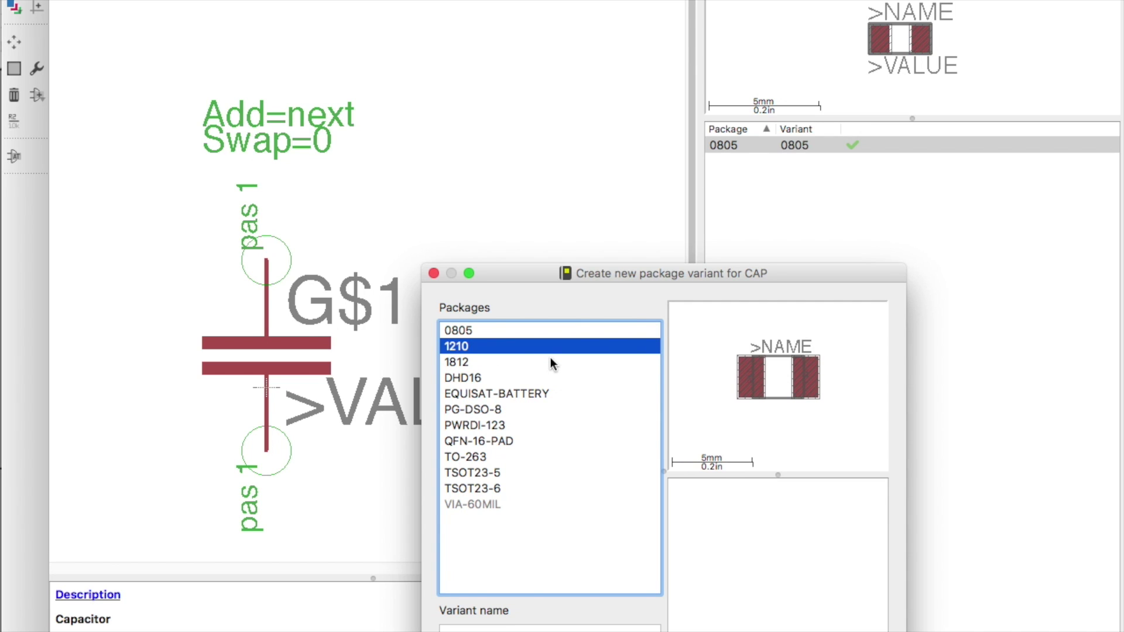
{"action": "key", "text": "Return"}
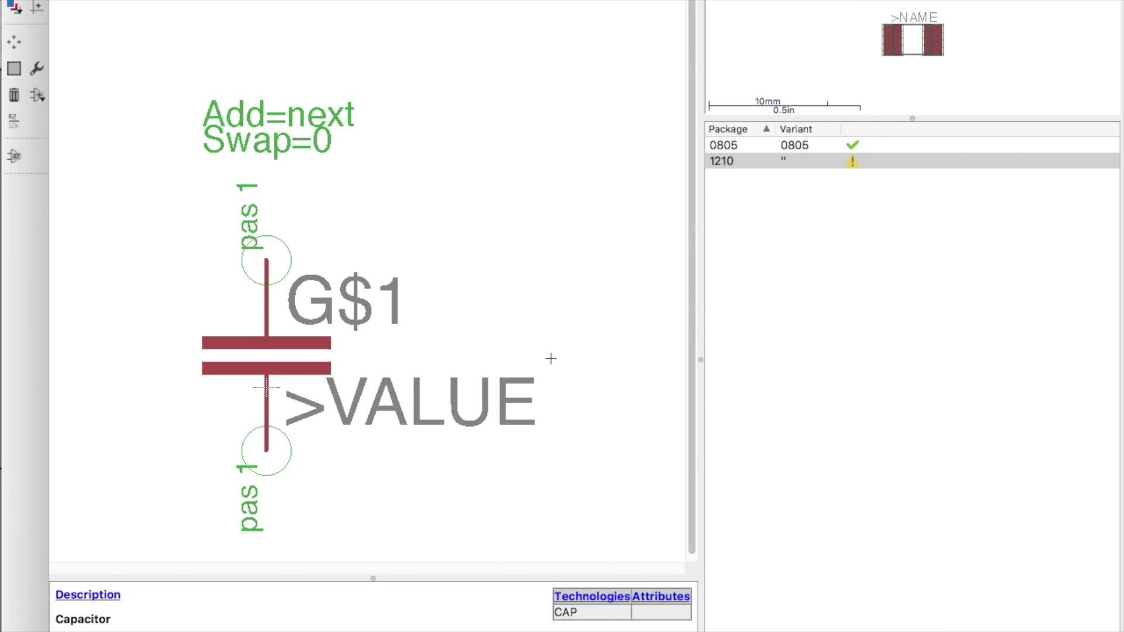
- For the 1210 package variant, disable the 1812 technology and add a new technology named 1210
{"action": "right_click", "coordinate": [804, 156]}
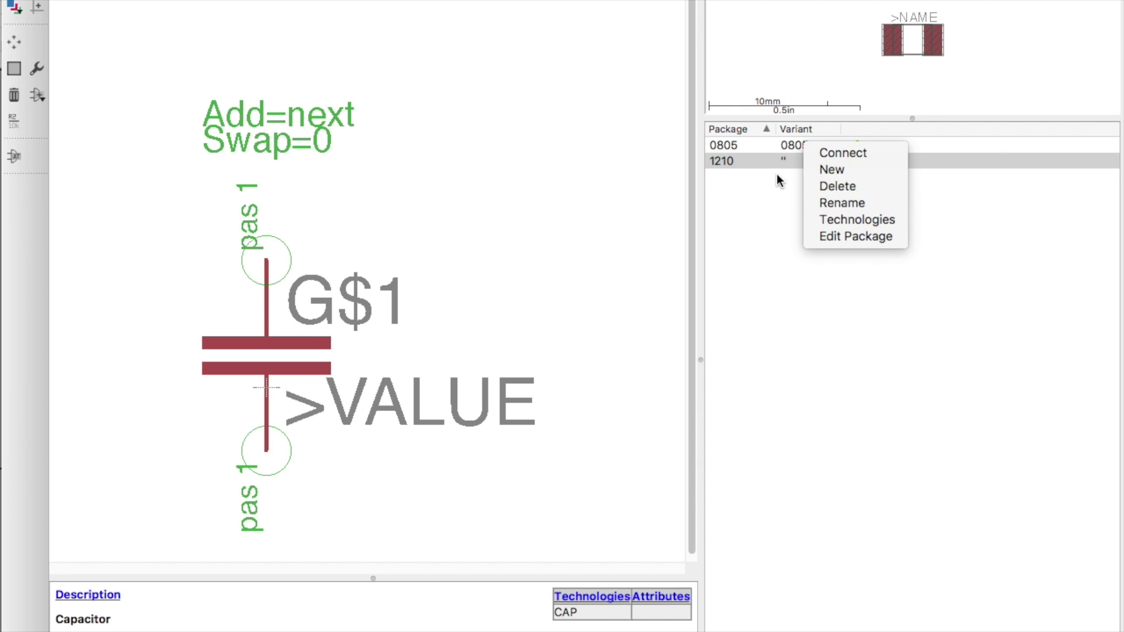
{"action": "left_click", "coordinate": [792, 167]}
{"action": "right_click", "coordinate": [800, 157]}
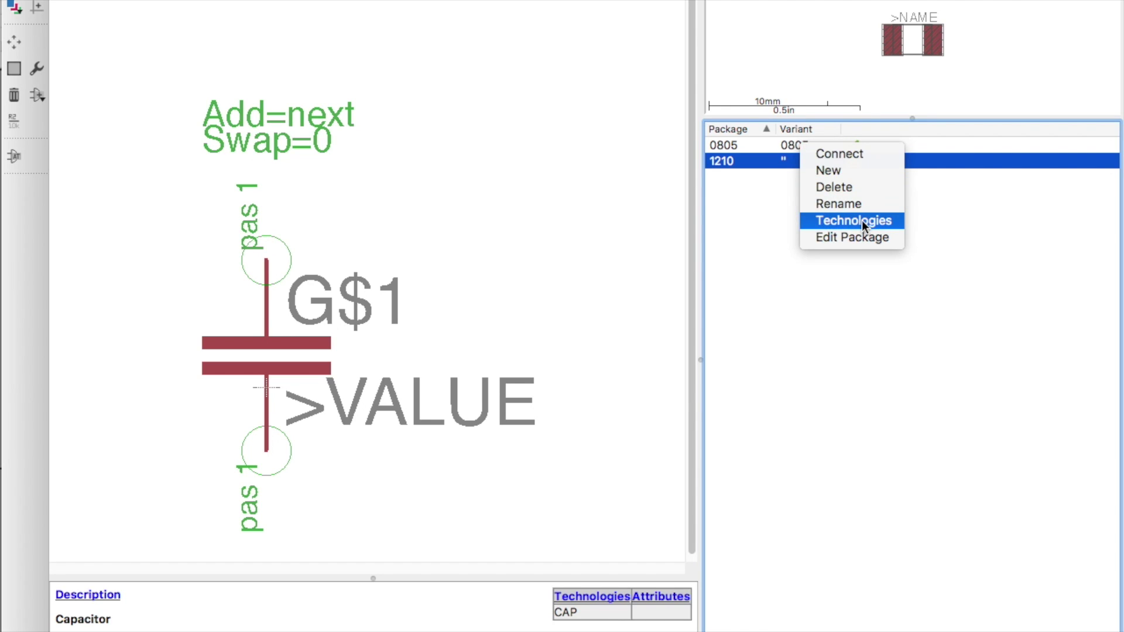
{"action": "left_click", "coordinate": [862, 219]}
{"action": "left_click", "coordinate": [765, 163]}
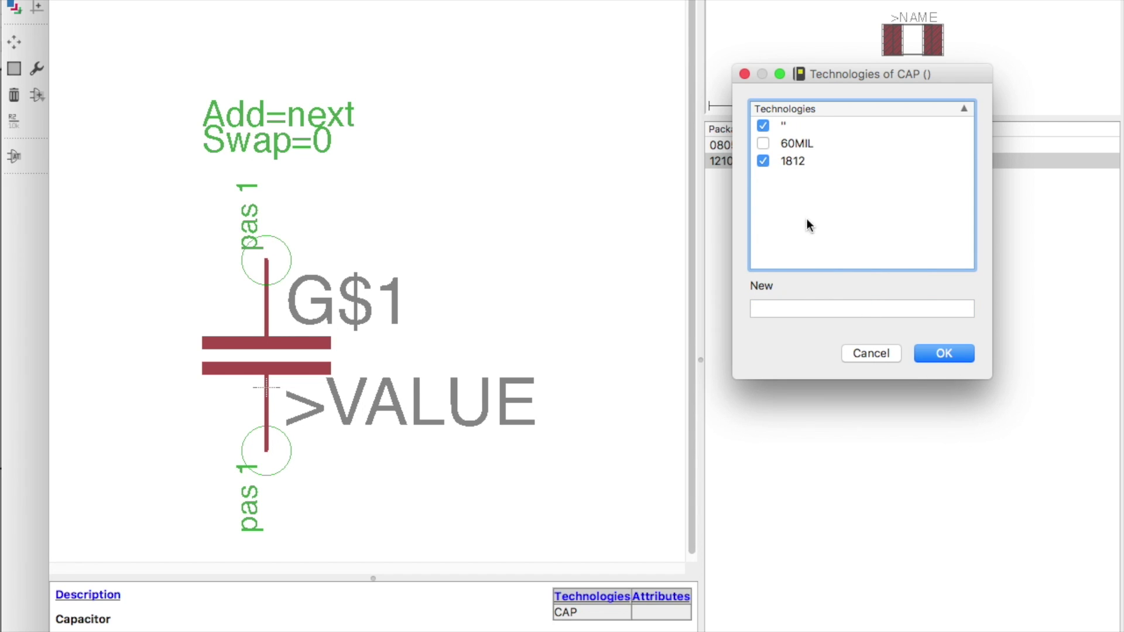
{"action": "left_click", "coordinate": [765, 161]}
{"action": "left_click", "coordinate": [791, 310]}
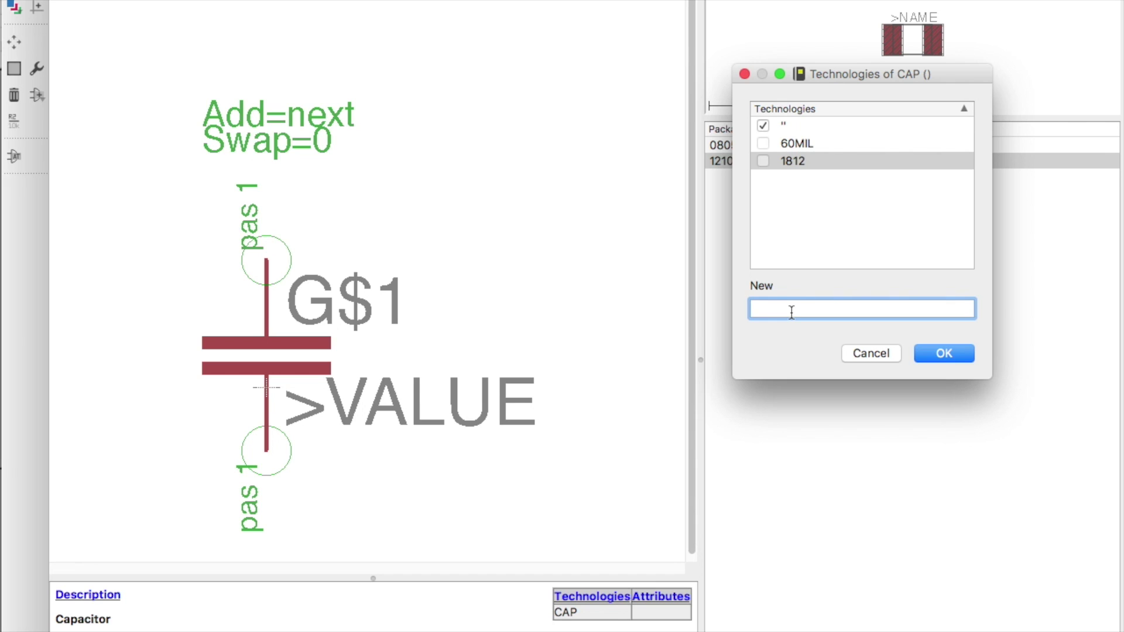
{"action": "type", "text": "1210"}
{"action": "key", "text": "Return"}
{"action": "left_click", "coordinate": [960, 353]}
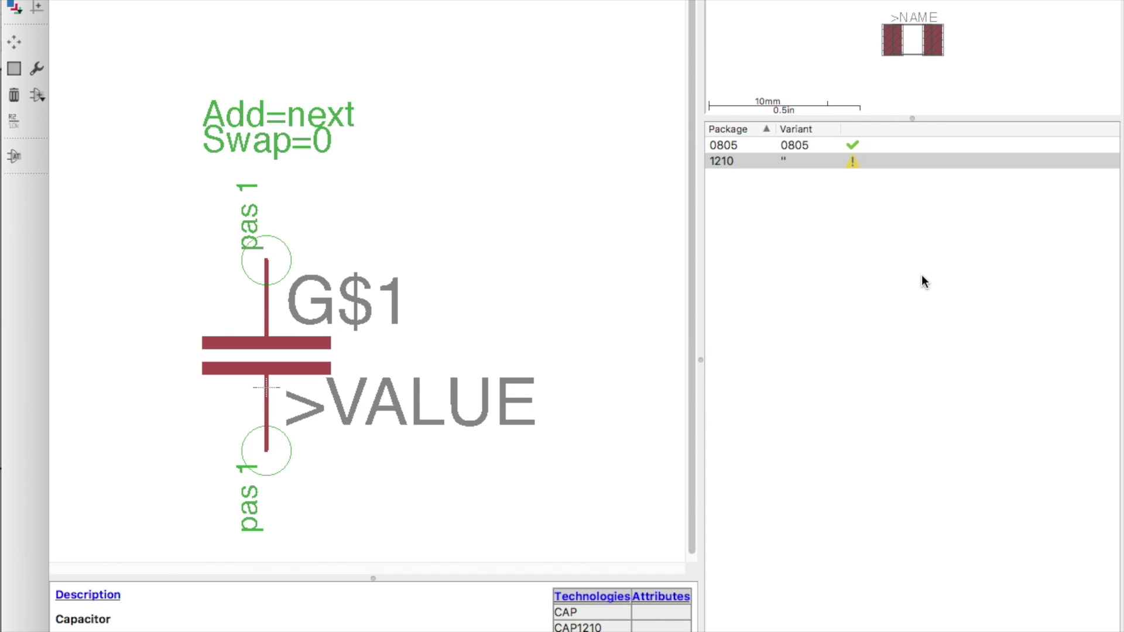
- Disable the blank technology of the 1210 package variant, keeping only technology 1210 enabled
{"action": "right_click", "coordinate": [784, 155]}
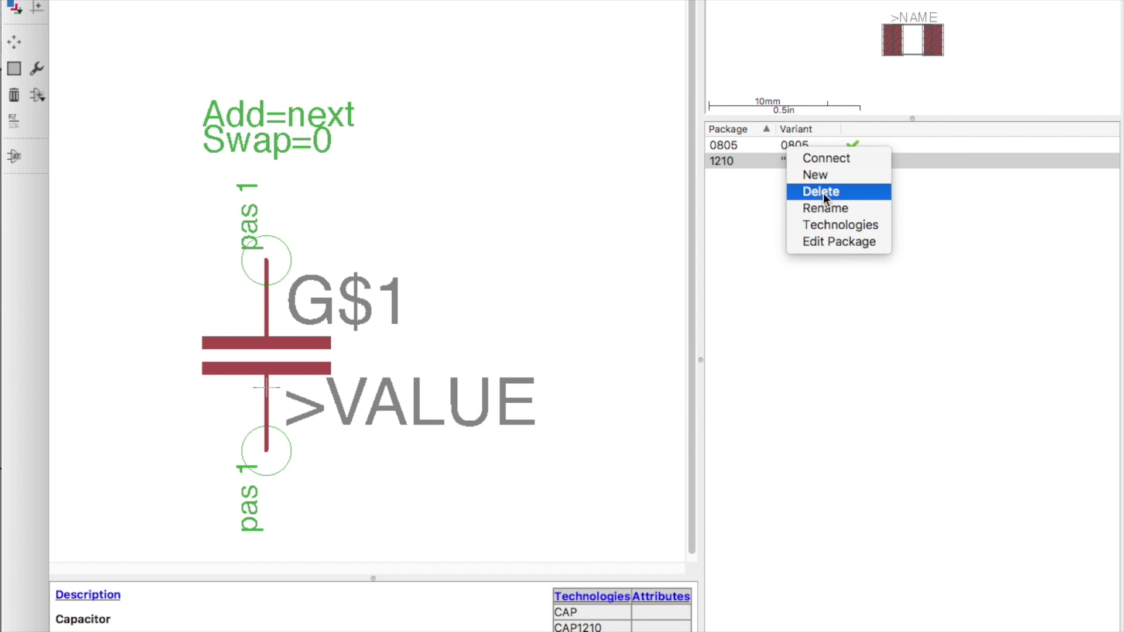
{"action": "key", "text": "Escape"}
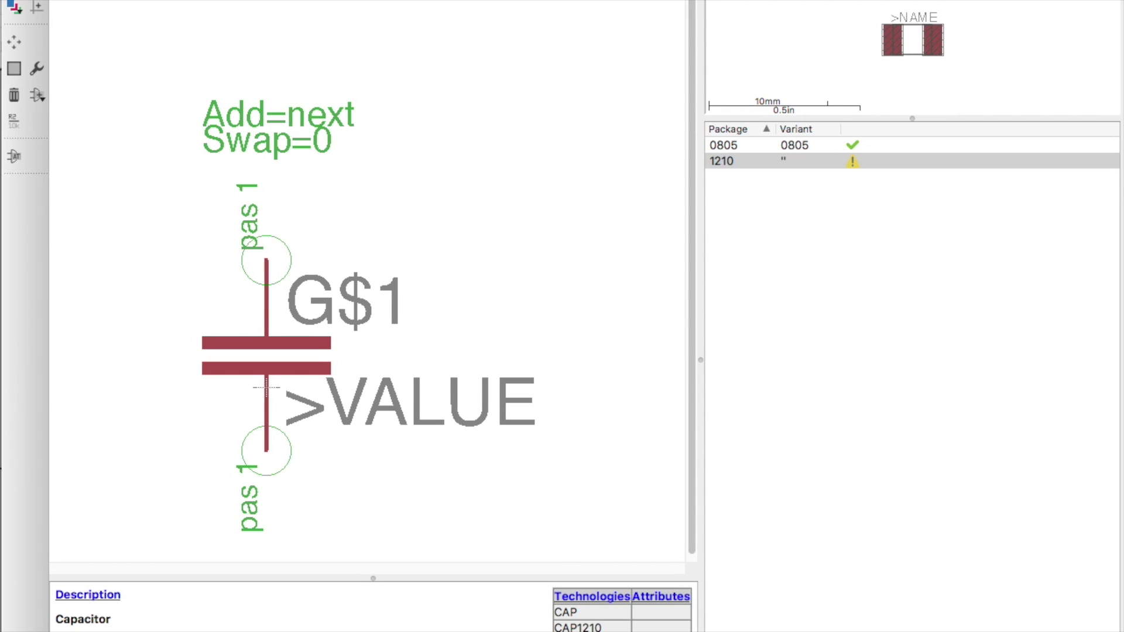
{"action": "right_click", "coordinate": [795, 155]}
{"action": "left_click", "coordinate": [779, 161]}
{"action": "left_click", "coordinate": [793, 161]}
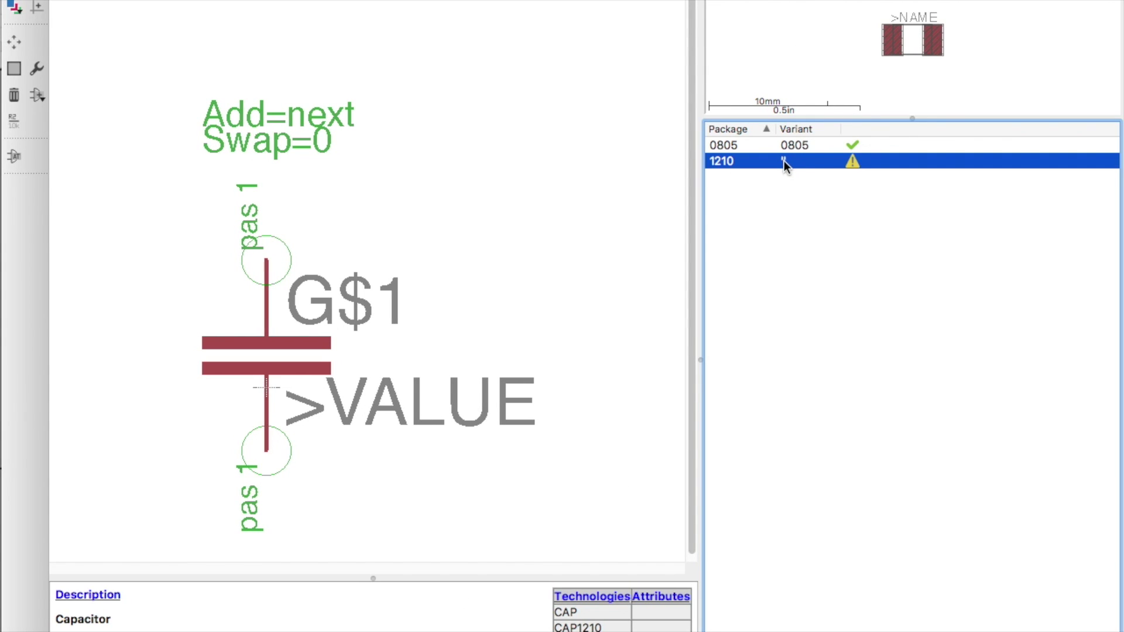
{"action": "right_click", "coordinate": [788, 165]}
{"action": "left_click", "coordinate": [827, 229]}
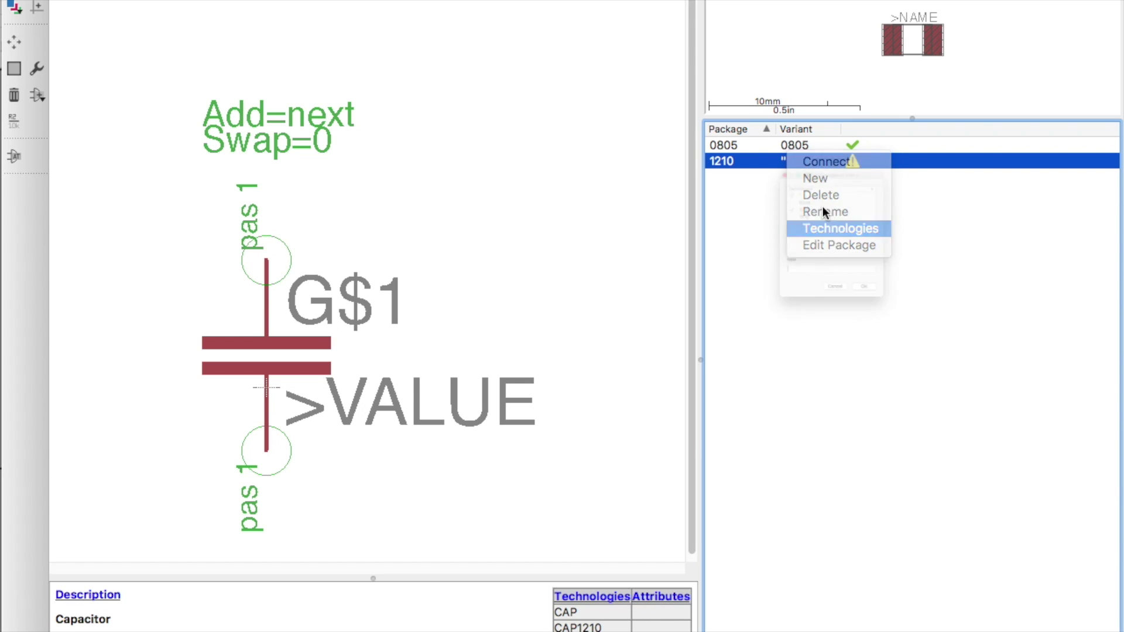
{"action": "left_click", "coordinate": [733, 138]}
{"action": "left_click", "coordinate": [910, 369]}
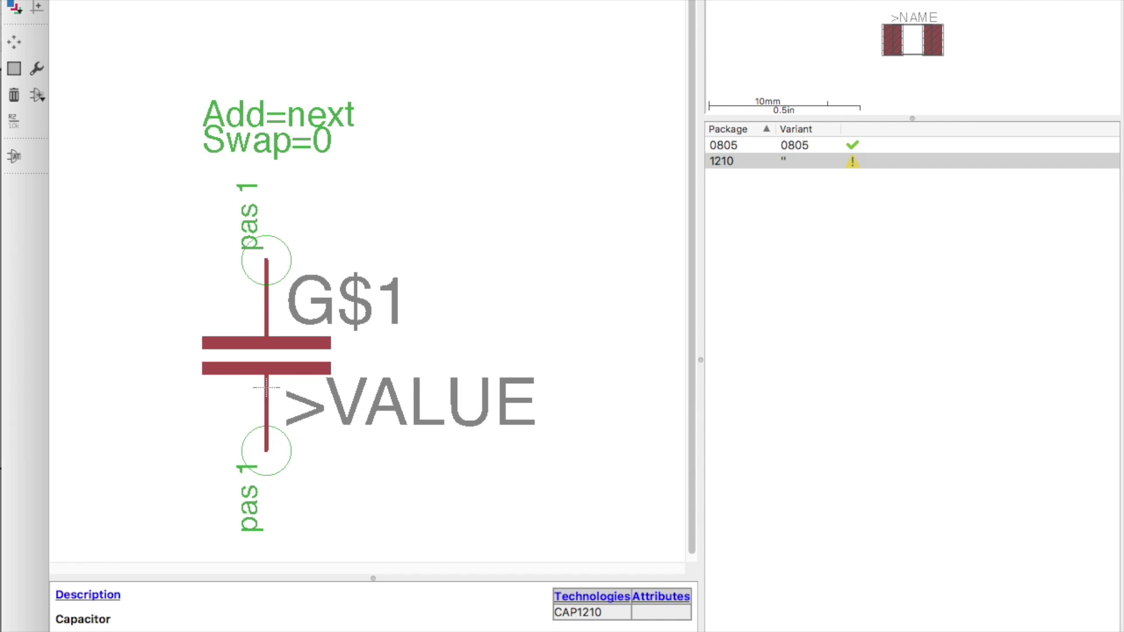
- Connect symbol pin G$1.P$1 to pad P$1 and G$1.P$2 to pad P$2 for the 1210 package
{"action": "left_click_drag", "start_coordinate": [770, 325], "coordinate": [717, 169]}
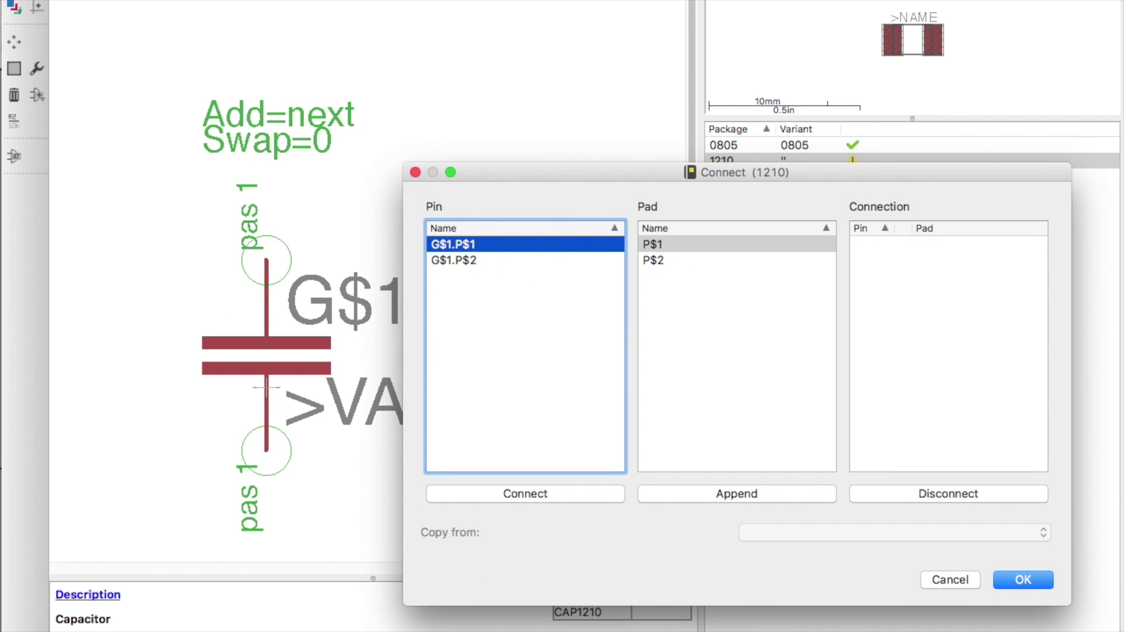
{"action": "left_click", "coordinate": [694, 244]}
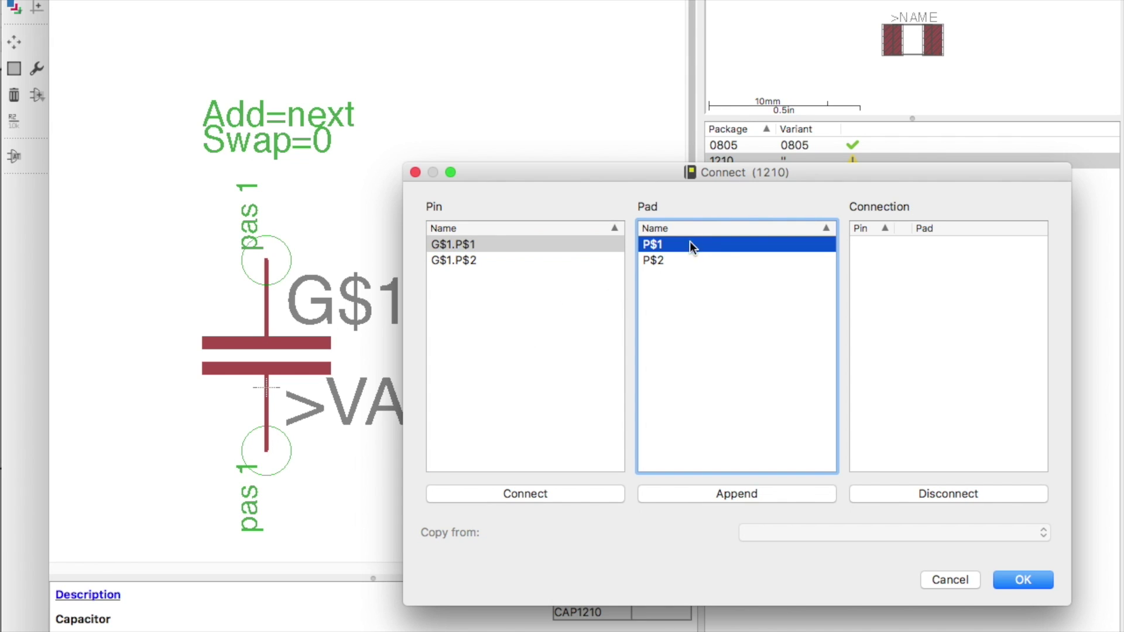
{"action": "left_click", "coordinate": [561, 494]}
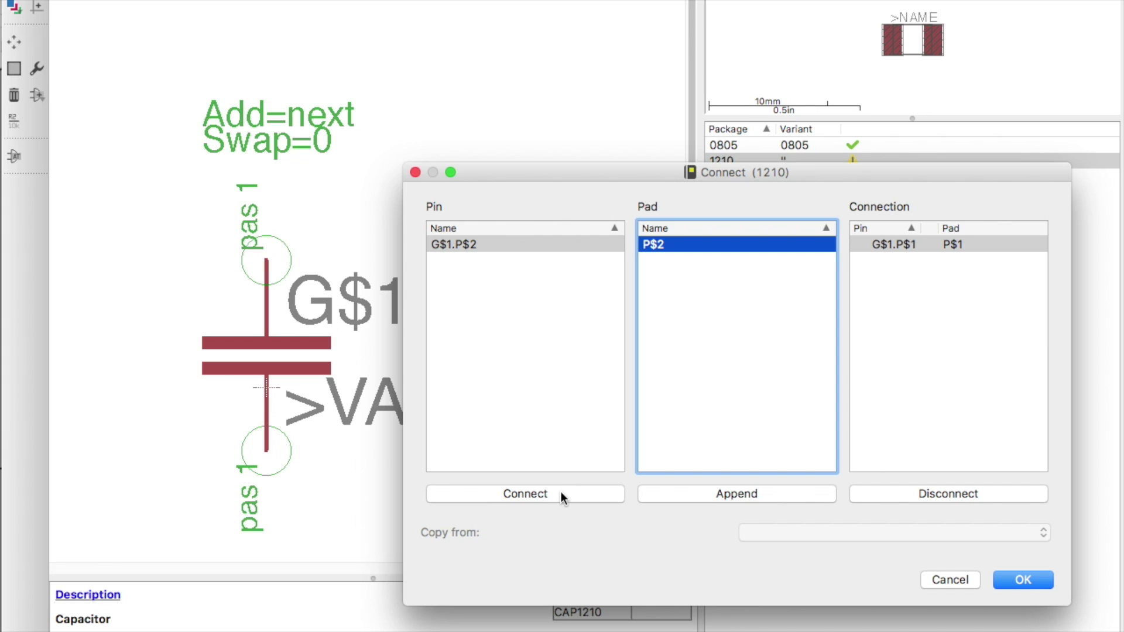
{"action": "left_click", "coordinate": [561, 495]}
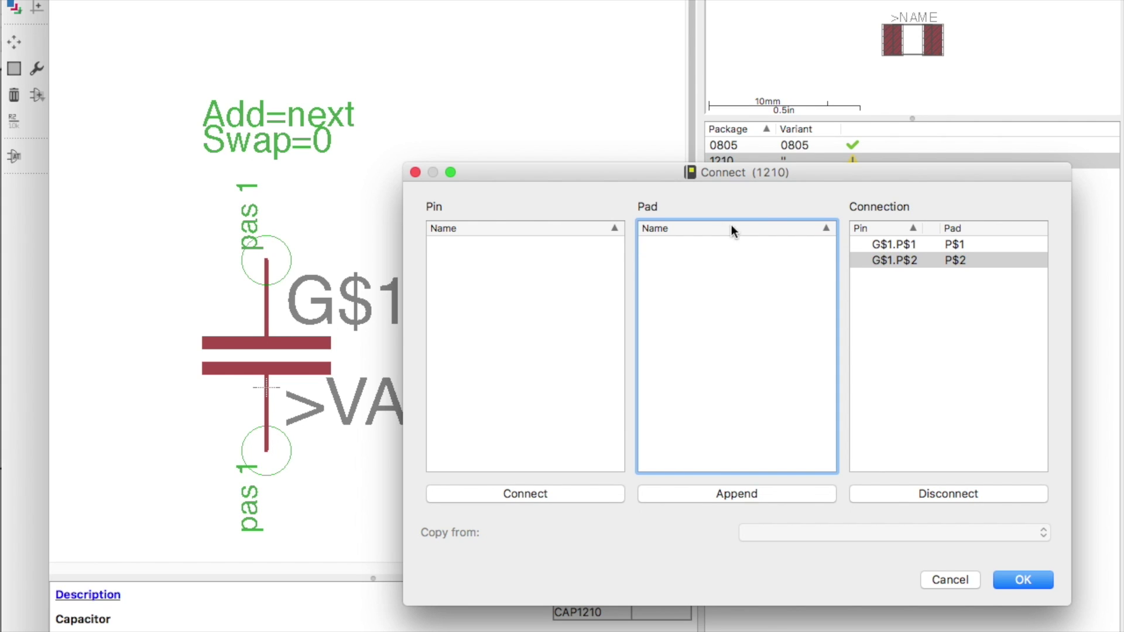
{"action": "left_click", "coordinate": [1022, 580]}
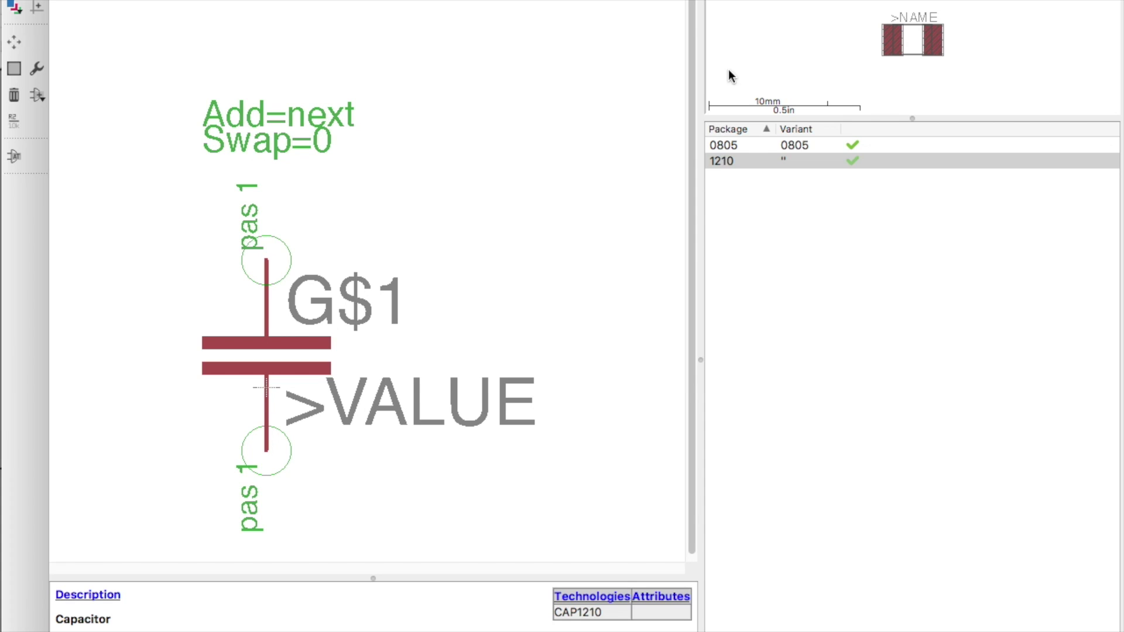
- Review the technologies enabled for the 1210 package variant and accept them as they are
{"action": "right_click", "coordinate": [796, 160]}
{"action": "left_click", "coordinate": [767, 166]}
{"action": "right_click", "coordinate": [810, 163]}
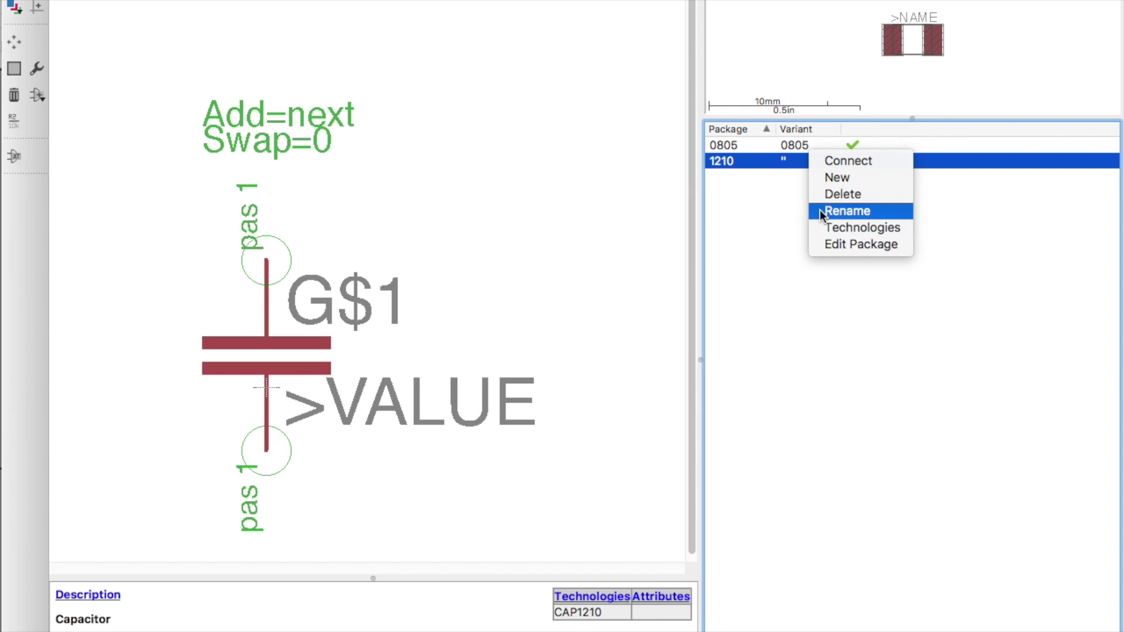
{"action": "left_click", "coordinate": [827, 228]}
{"action": "left_click", "coordinate": [721, 173]}
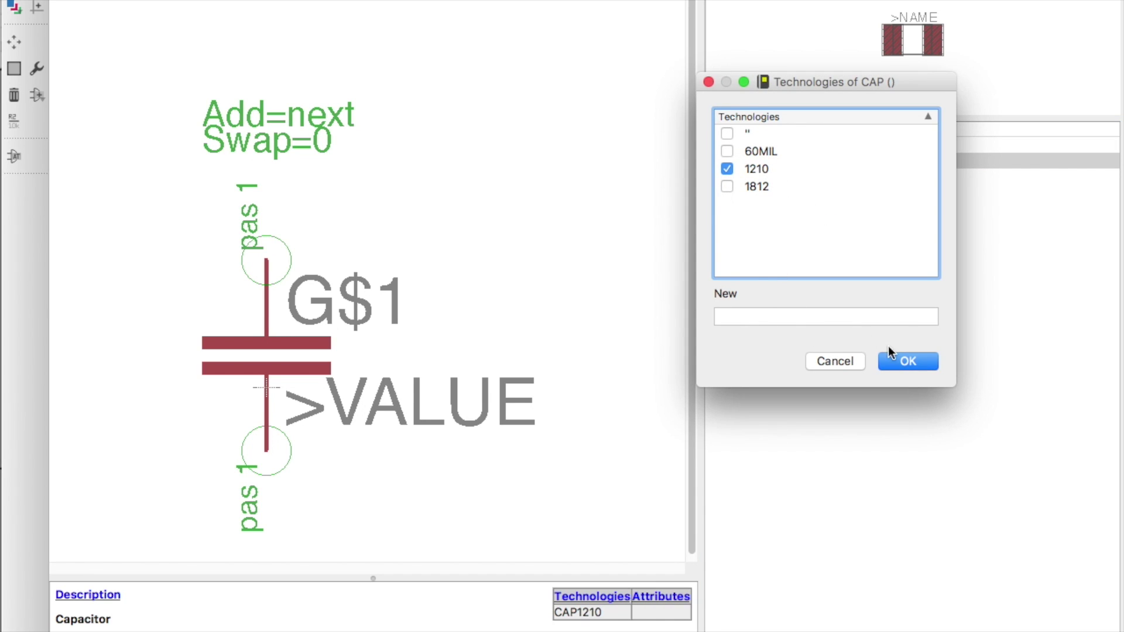
{"action": "left_click", "coordinate": [909, 362]}
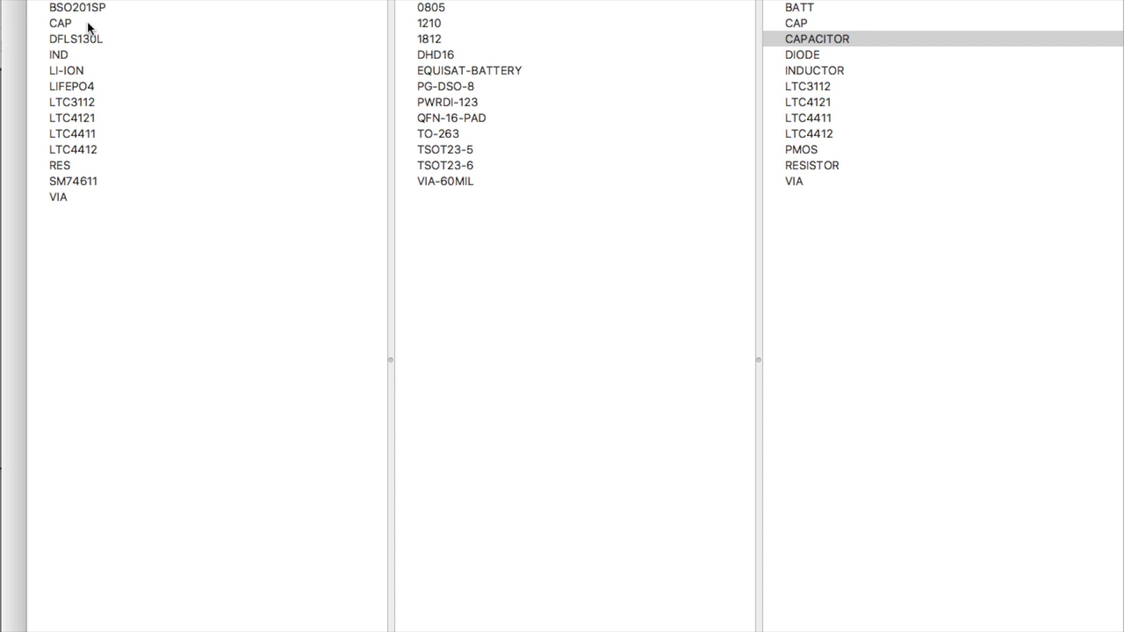
- Locate the CAP device in the library's device list and return to the Control Panel
{"action": "left_click", "coordinate": [88, 25]}
{"action": "left_click", "coordinate": [79, 49]}
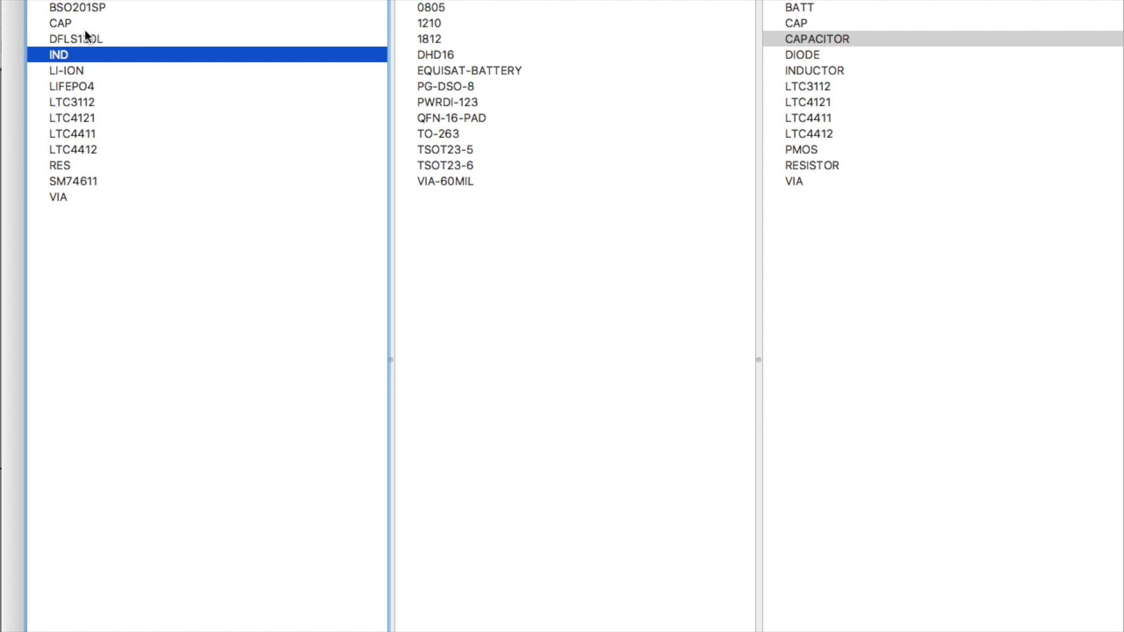
{"action": "left_click", "coordinate": [94, 7]}
{"action": "left_click", "coordinate": [139, 24]}
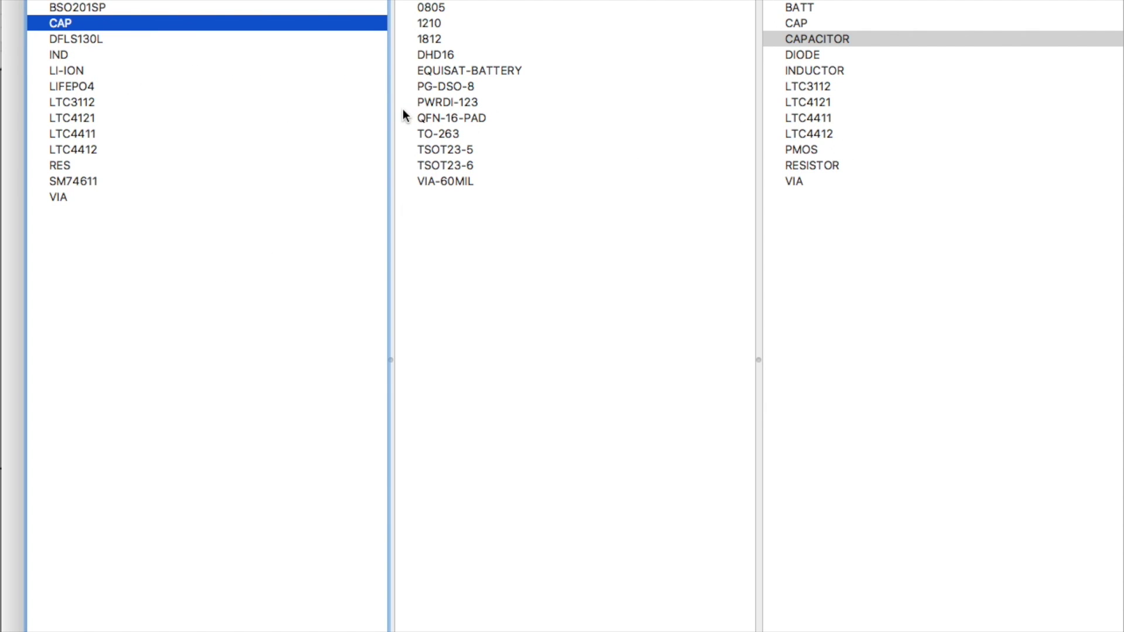
{"action": "left_click", "coordinate": [209, 70]}
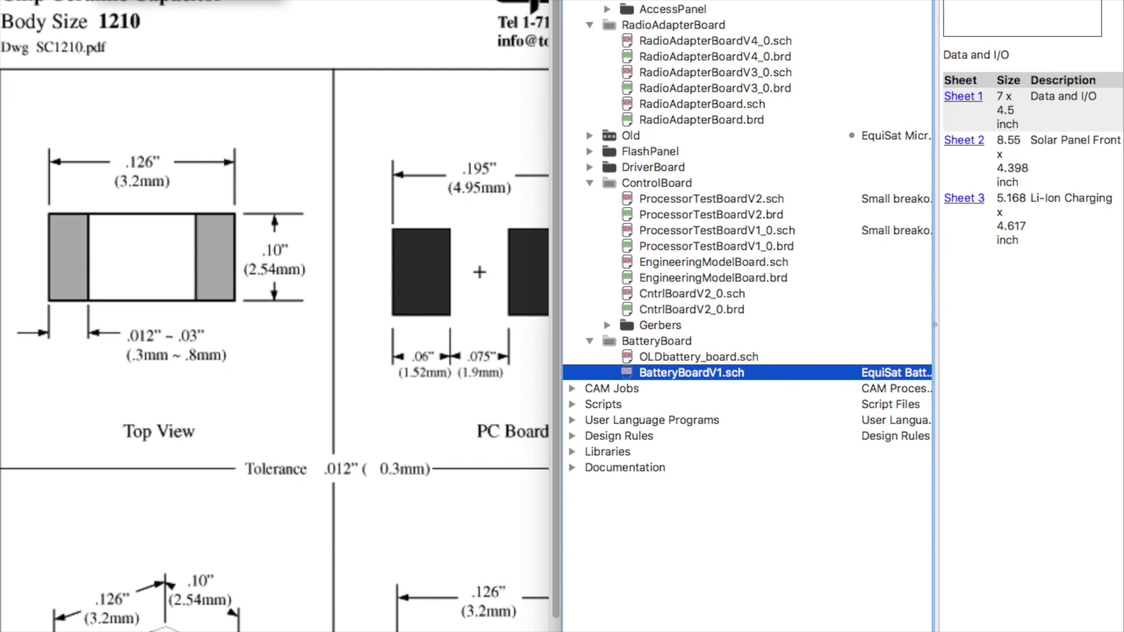
- Create a new schematic and browse the CAP device's variants in the BrownSpaceEngineering library for adding a part
{"action": "mouse_move", "coordinate": [272, 3]}
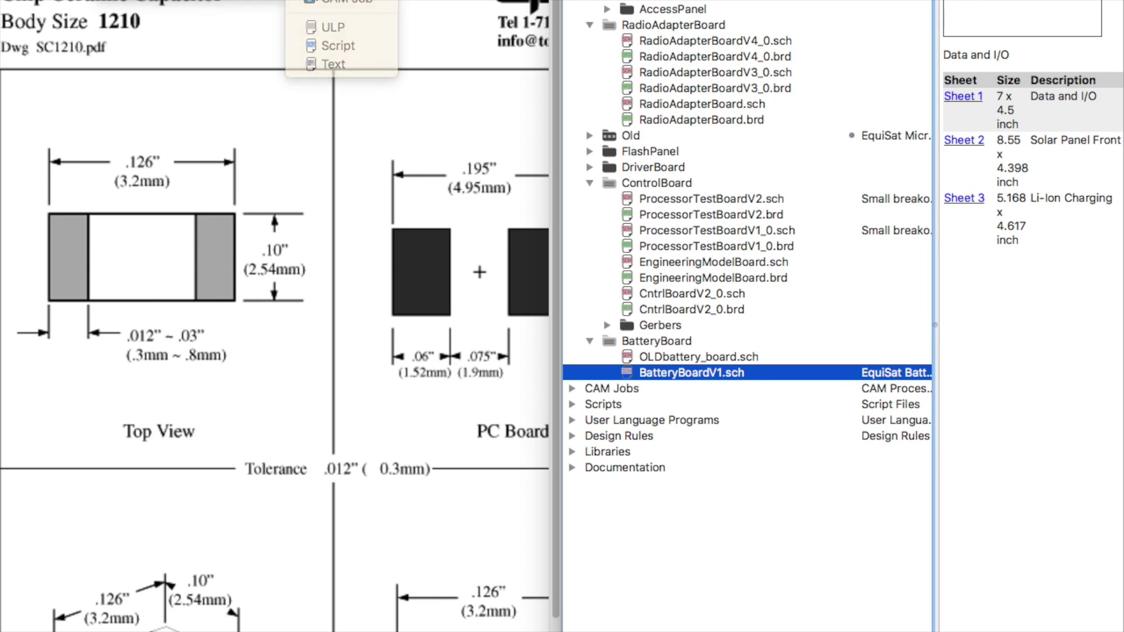
{"action": "left_click", "coordinate": [328, 0]}
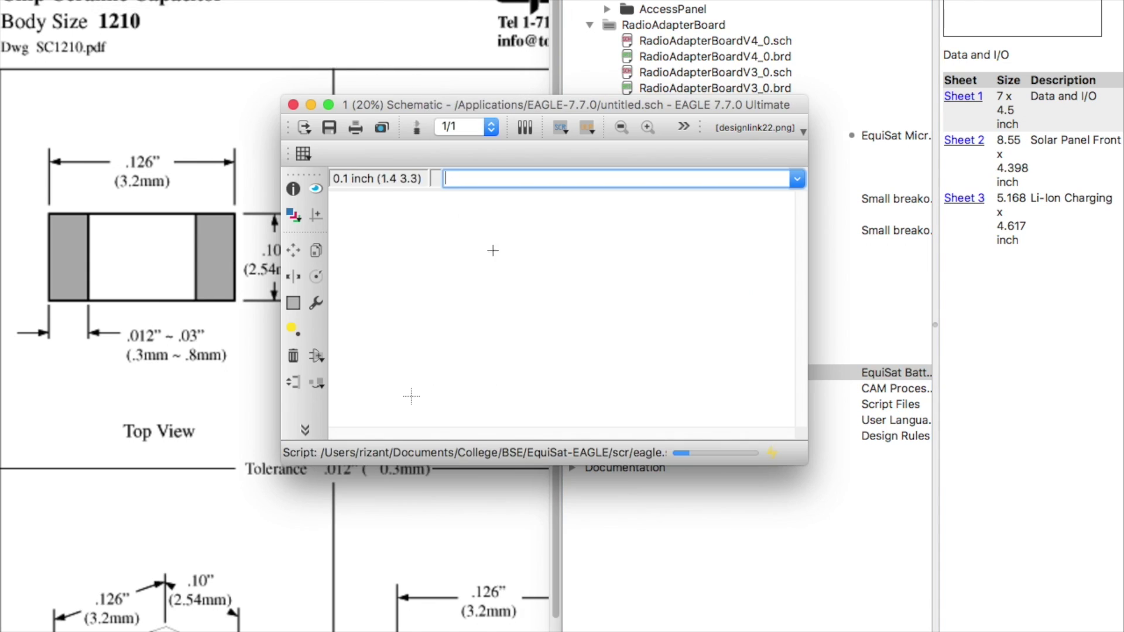
{"action": "left_click", "coordinate": [317, 355]}
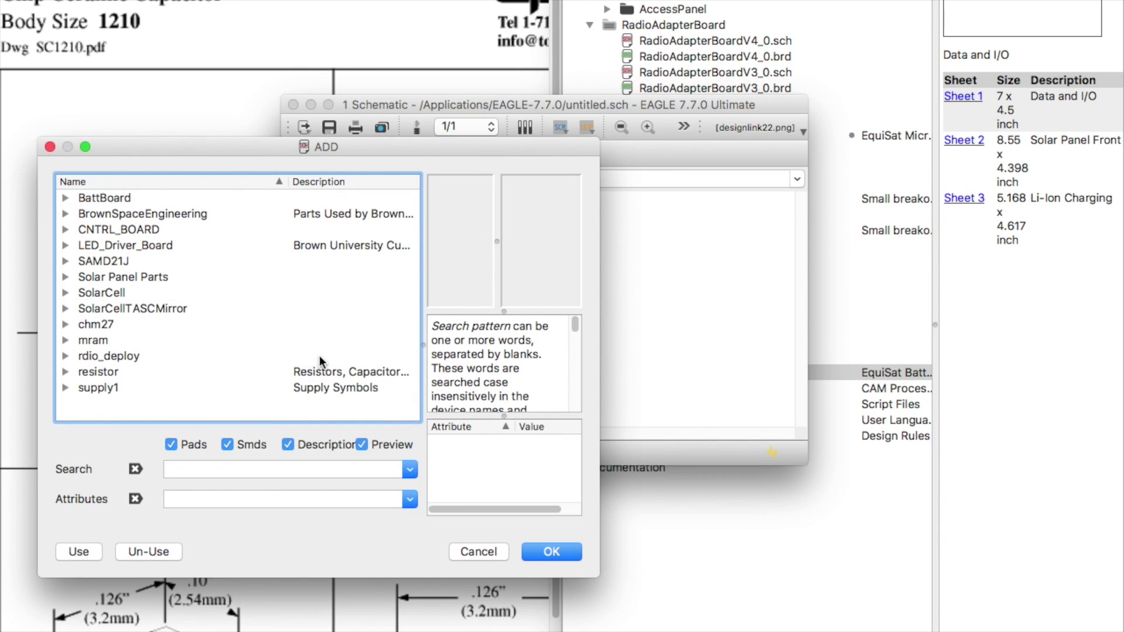
{"action": "left_click", "coordinate": [65, 215]}
{"action": "left_click", "coordinate": [83, 230]}
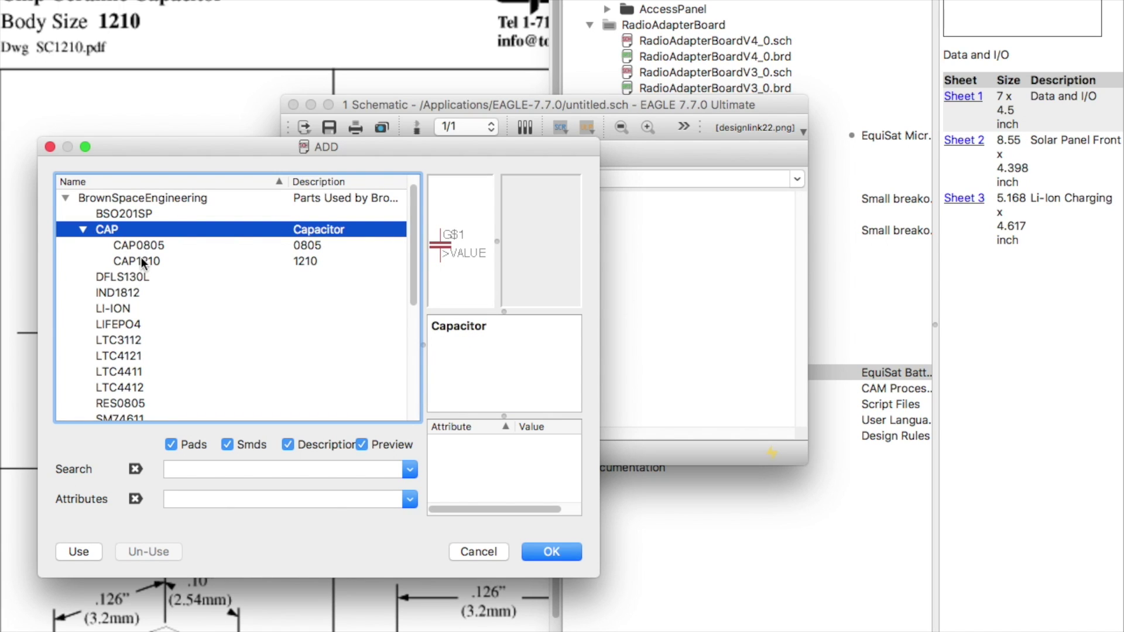
{"action": "left_click", "coordinate": [83, 229]}
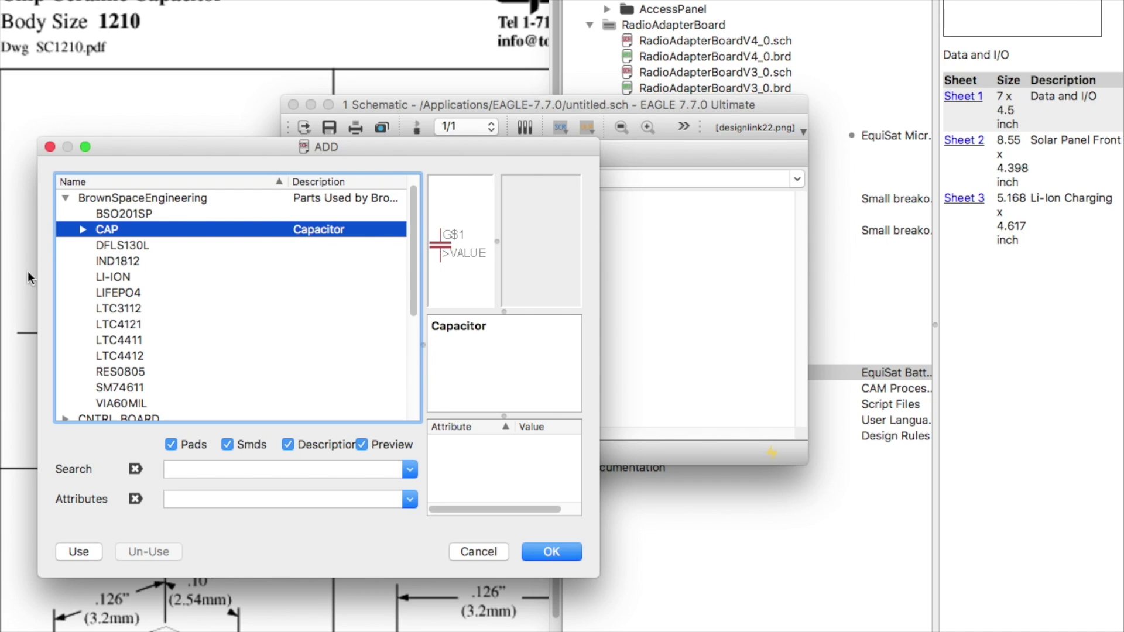
- Compare the CAP0805 and CAP1210 variants, then place one CAP1210 capacitor on the schematic sheet
{"action": "left_click", "coordinate": [82, 232]}
{"action": "left_click", "coordinate": [143, 261]}
{"action": "left_click", "coordinate": [155, 234]}
{"action": "left_click", "coordinate": [163, 261]}
{"action": "left_click", "coordinate": [164, 246]}
{"action": "left_click", "coordinate": [164, 261]}
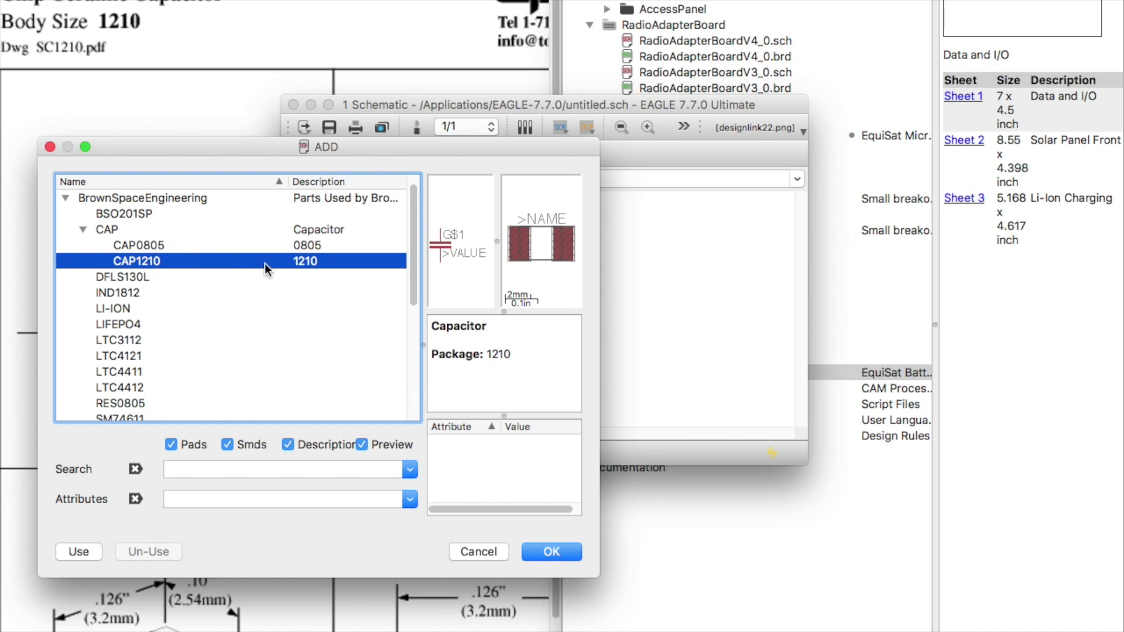
{"action": "left_click", "coordinate": [551, 552]}
{"action": "scroll", "coordinate": [410, 381], "scroll_direction": "up", "scroll_amount": 5}
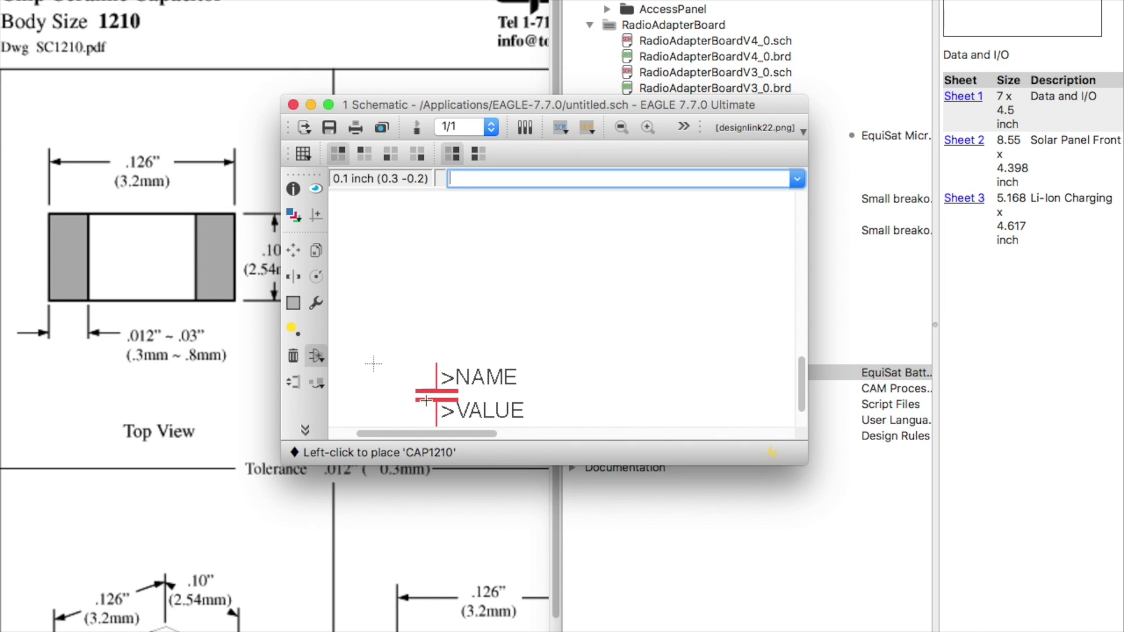
{"action": "left_click", "coordinate": [455, 293]}
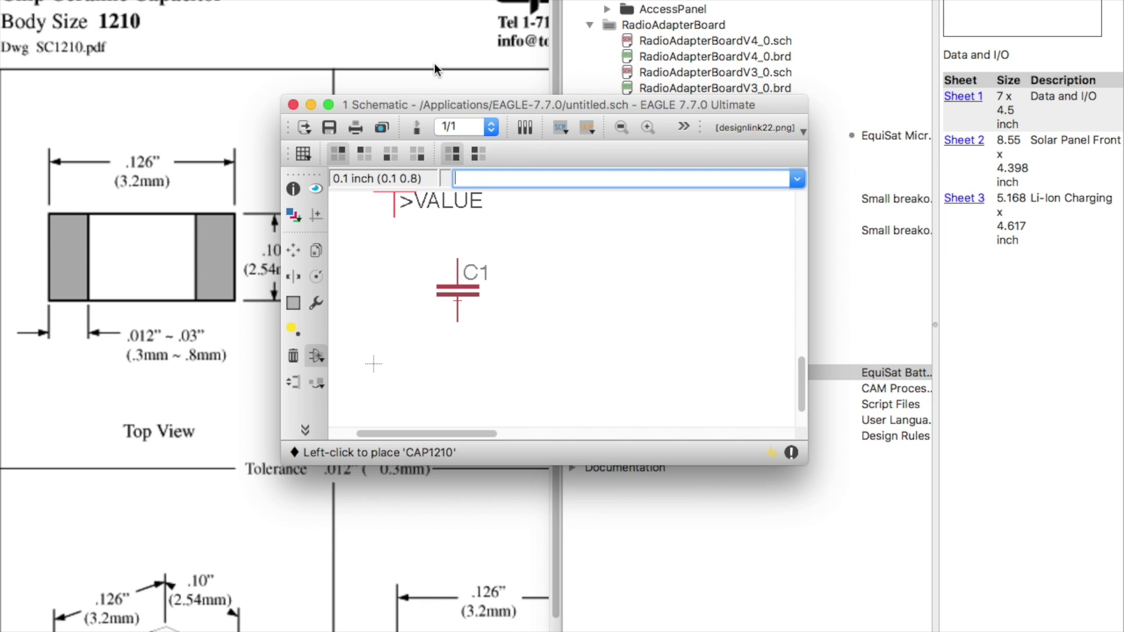
- Enlarge the schematic window and set the value of capacitor C1 to 0.1uF
{"action": "left_click_drag", "start_coordinate": [431, 104], "coordinate": [321, 0]}
{"action": "left_click_drag", "start_coordinate": [696, 359], "coordinate": [923, 564]}
{"action": "left_click", "coordinate": [207, 332]}
{"action": "left_click", "coordinate": [343, 266]}
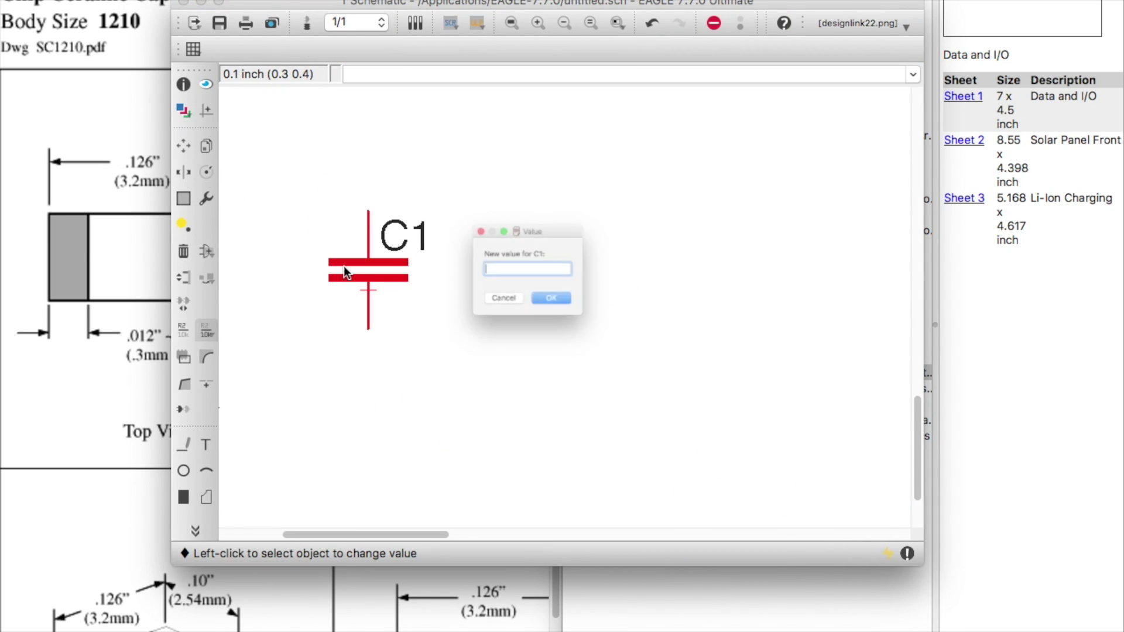
{"action": "type", "text": "0.1uF"}
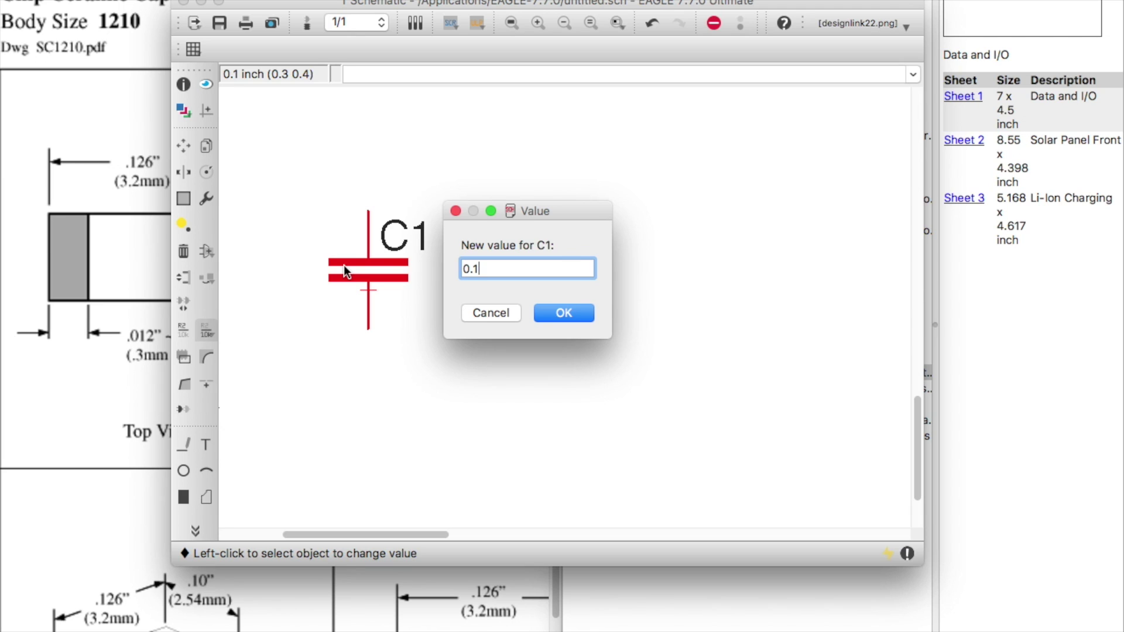
{"action": "key", "text": "Return"}
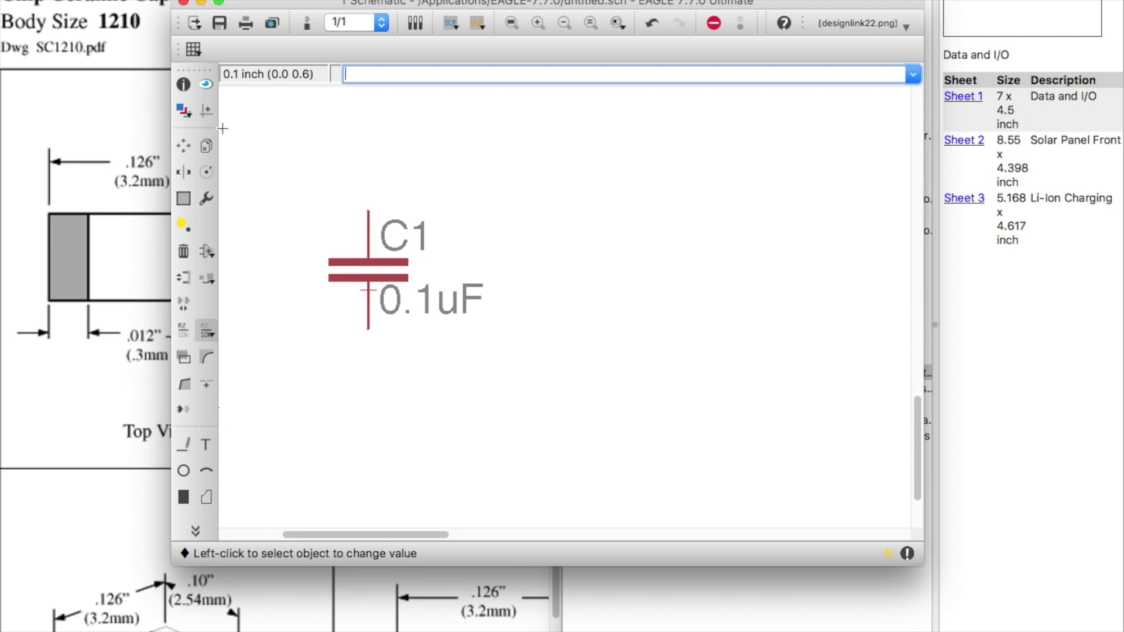
- Generate a board from the schematic and enlarge the board window
{"action": "left_click", "coordinate": [306, 24]}
{"action": "left_click", "coordinate": [434, 47]}
{"action": "left_click_drag", "start_coordinate": [483, 97], "coordinate": [367, 2]}
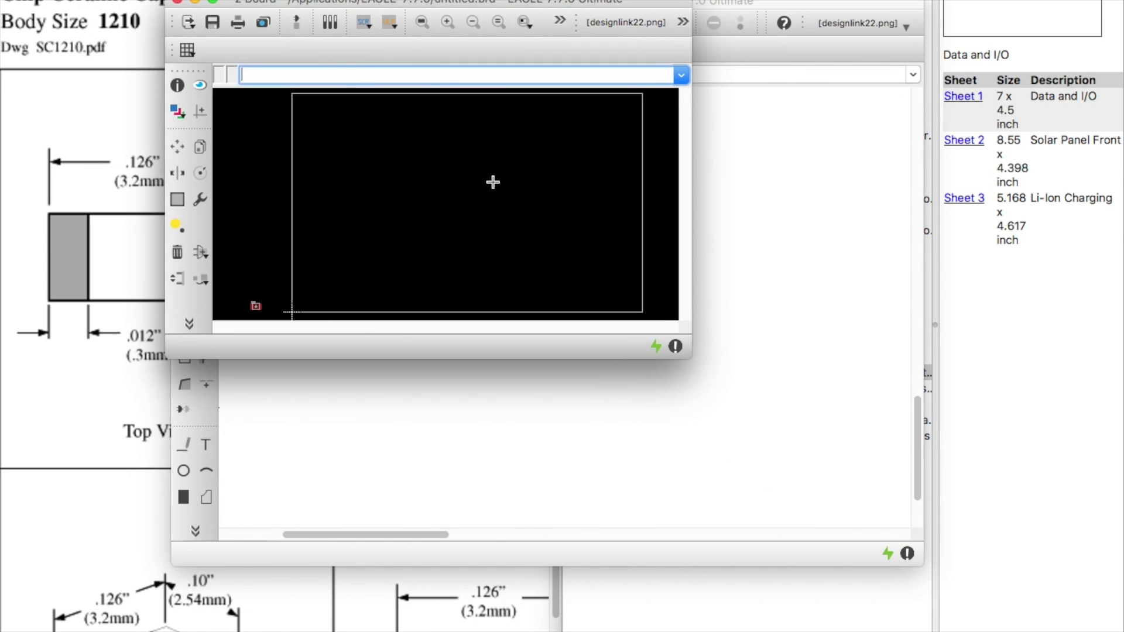
{"action": "left_click_drag", "start_coordinate": [700, 352], "coordinate": [1059, 590]}
- Examine the 1210 footprint of capacitor C1 up close on the board, including its two pads and outline
{"action": "scroll", "coordinate": [328, 489], "scroll_direction": "down", "scroll_amount": 2}
{"action": "scroll", "coordinate": [271, 522], "scroll_direction": "up", "scroll_amount": 4}
{"action": "scroll", "coordinate": [344, 493], "scroll_direction": "down", "scroll_amount": 2}
{"action": "scroll", "coordinate": [345, 493], "scroll_direction": "up", "scroll_amount": 3}
{"action": "scroll", "coordinate": [409, 489], "scroll_direction": "down", "scroll_amount": 3}
{"action": "scroll", "coordinate": [450, 432], "scroll_direction": "up", "scroll_amount": 6}
{"action": "scroll", "coordinate": [463, 433], "scroll_direction": "down", "scroll_amount": 2}
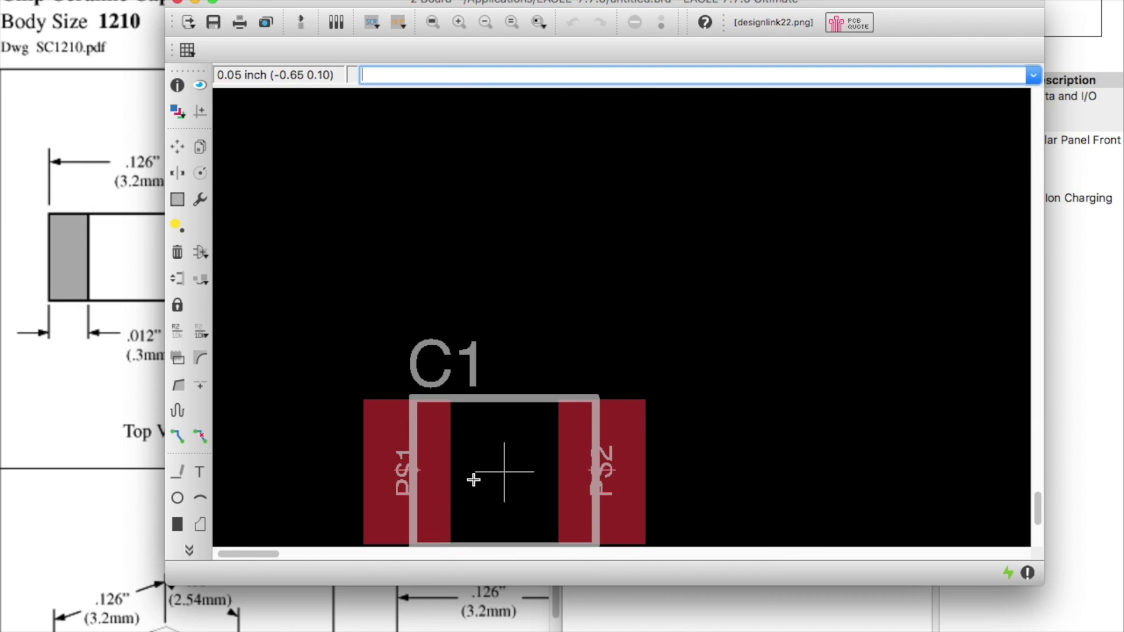
{"action": "scroll", "coordinate": [477, 322], "scroll_direction": "down", "scroll_amount": 2}
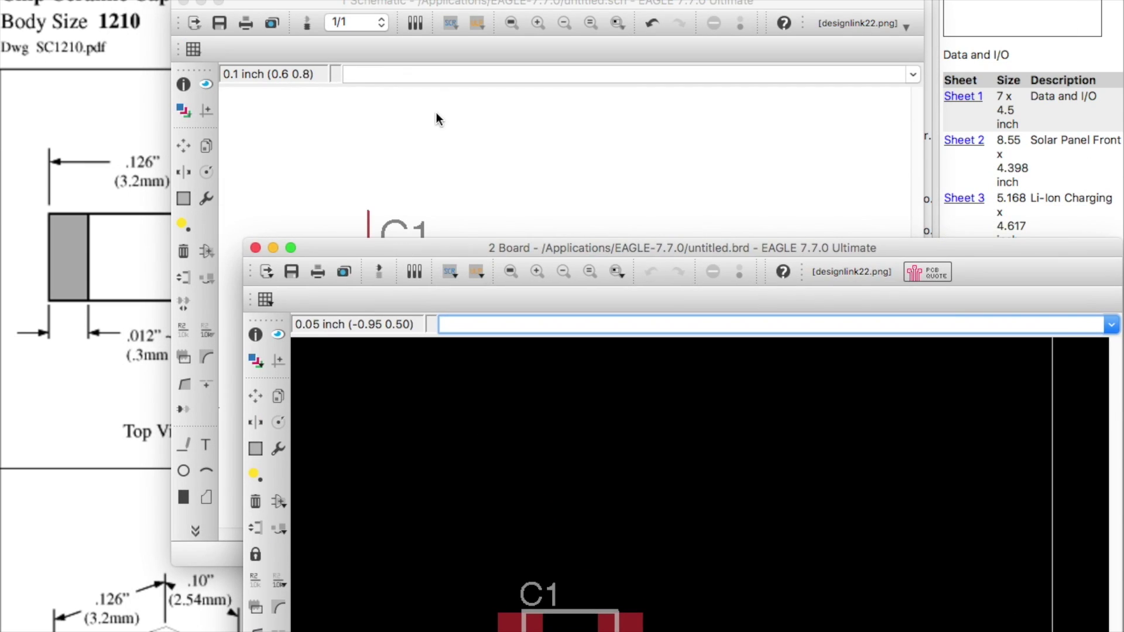
- Return to the schematic and review the CAP1210 entry for adding parts and the folder of library files
{"action": "left_click", "coordinate": [436, 119]}
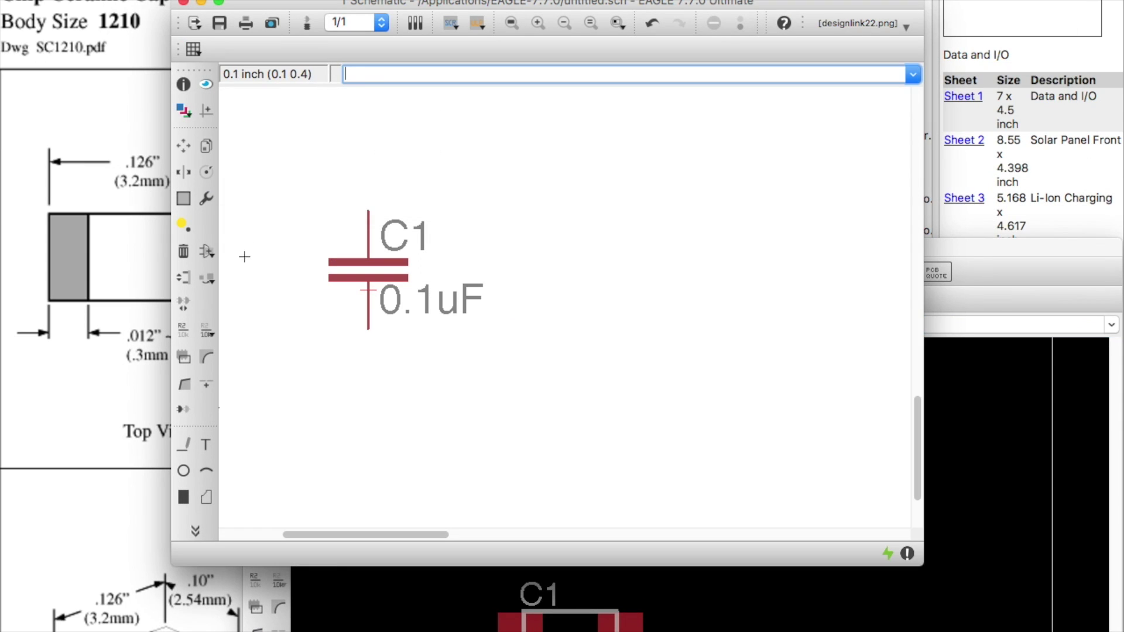
{"action": "left_click", "coordinate": [212, 250]}
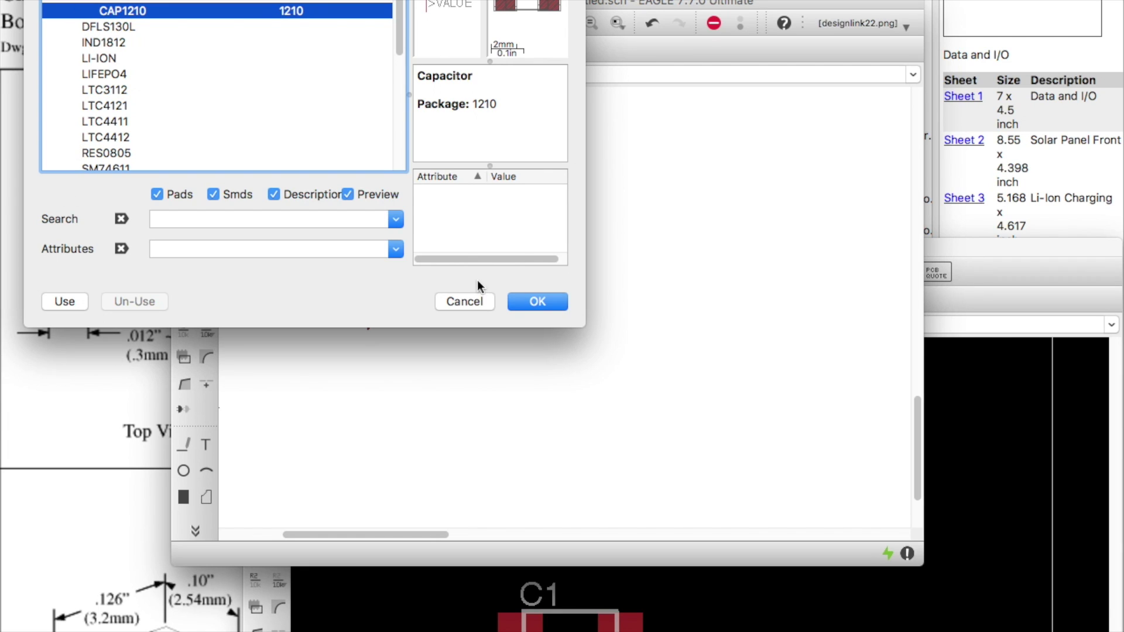
{"action": "left_click", "coordinate": [463, 303]}
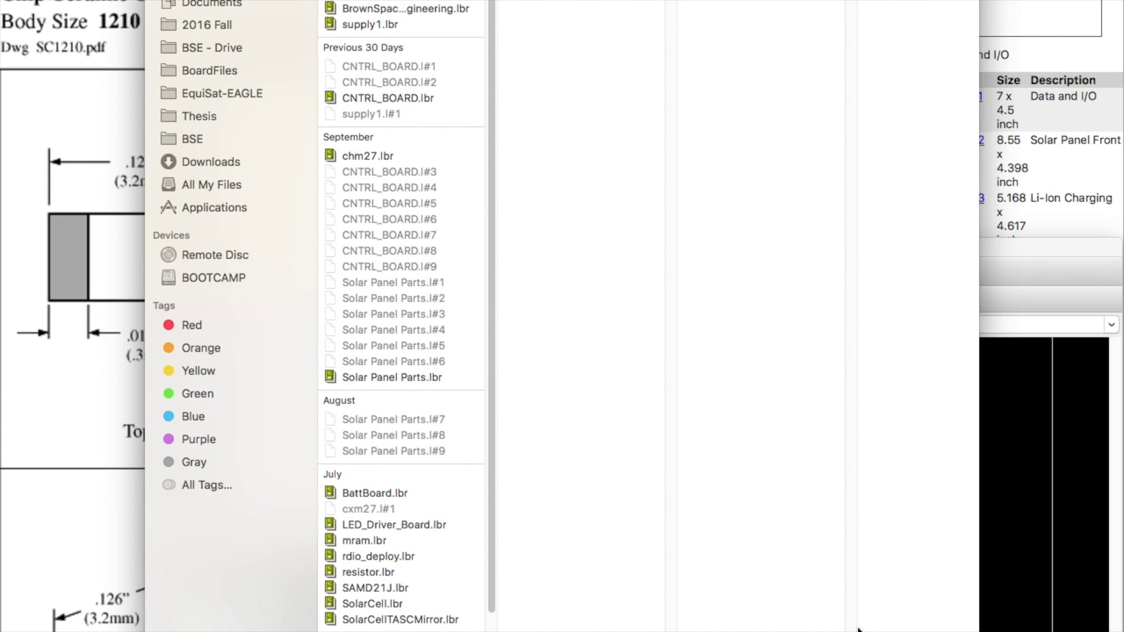
{"action": "key", "text": "Escape"}
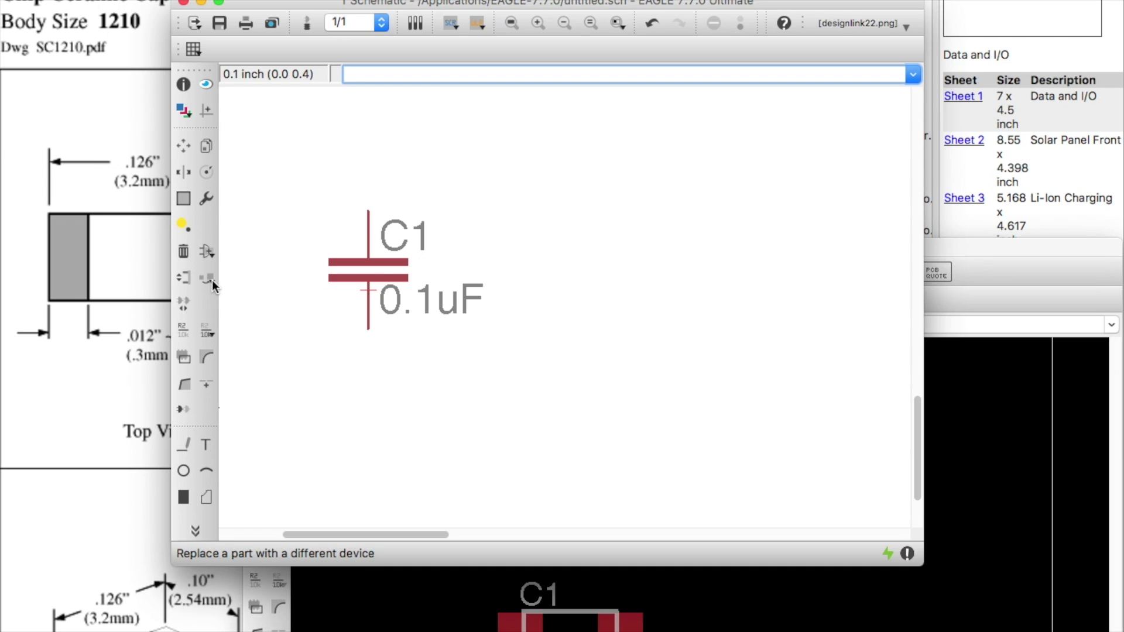
- Close the untitled test schematic and its board
{"action": "left_click", "coordinate": [184, 3]}
{"action": "left_click", "coordinate": [383, 58]}
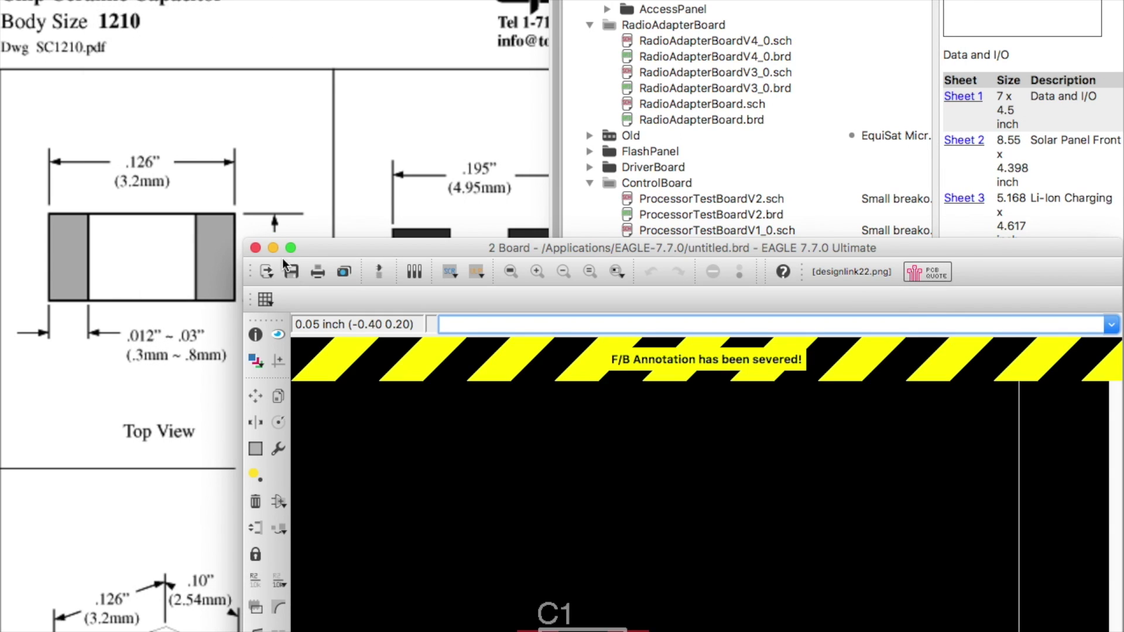
{"action": "left_click", "coordinate": [256, 249]}
{"action": "left_click", "coordinate": [334, 277]}
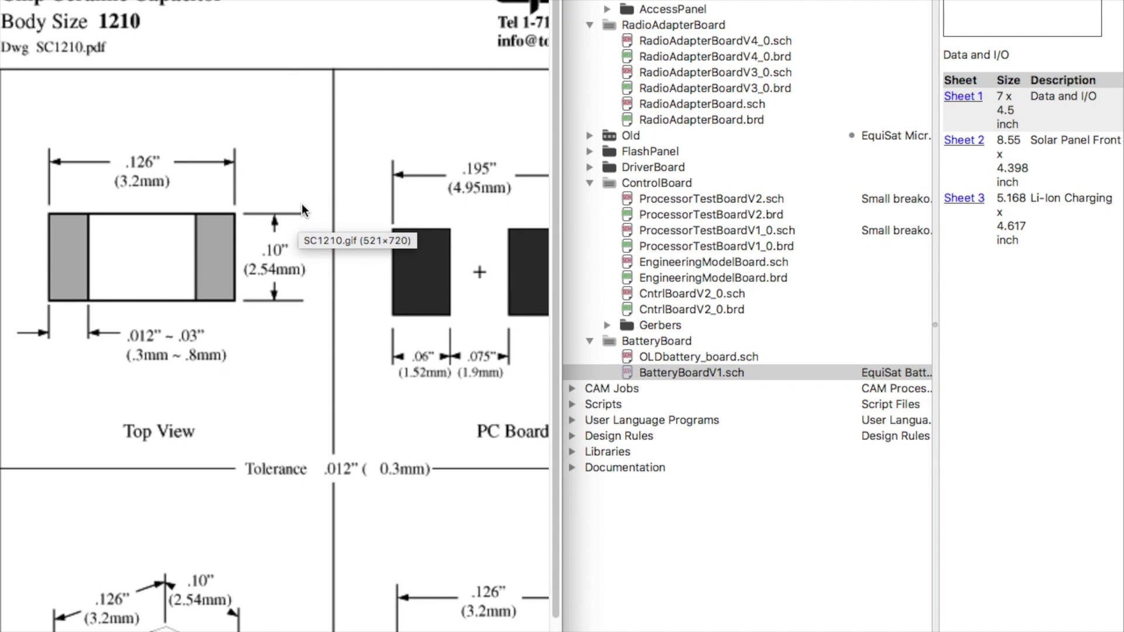
- Search the computer for ad590 and open the AD590.pdf data sheet
{"action": "scroll", "coordinate": [301, 203], "scroll_direction": "right", "scroll_amount": 5}
{"action": "scroll", "coordinate": [301, 203], "scroll_direction": "left", "scroll_amount": 5}
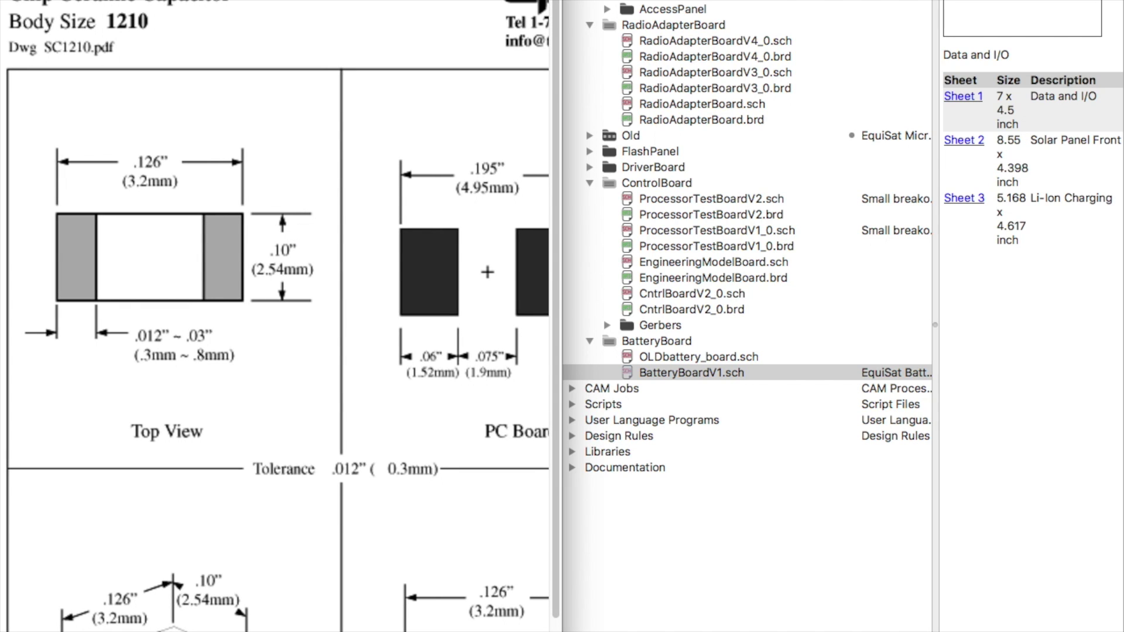
{"action": "key", "text": "super+space"}
{"action": "type", "text": "ad5"}
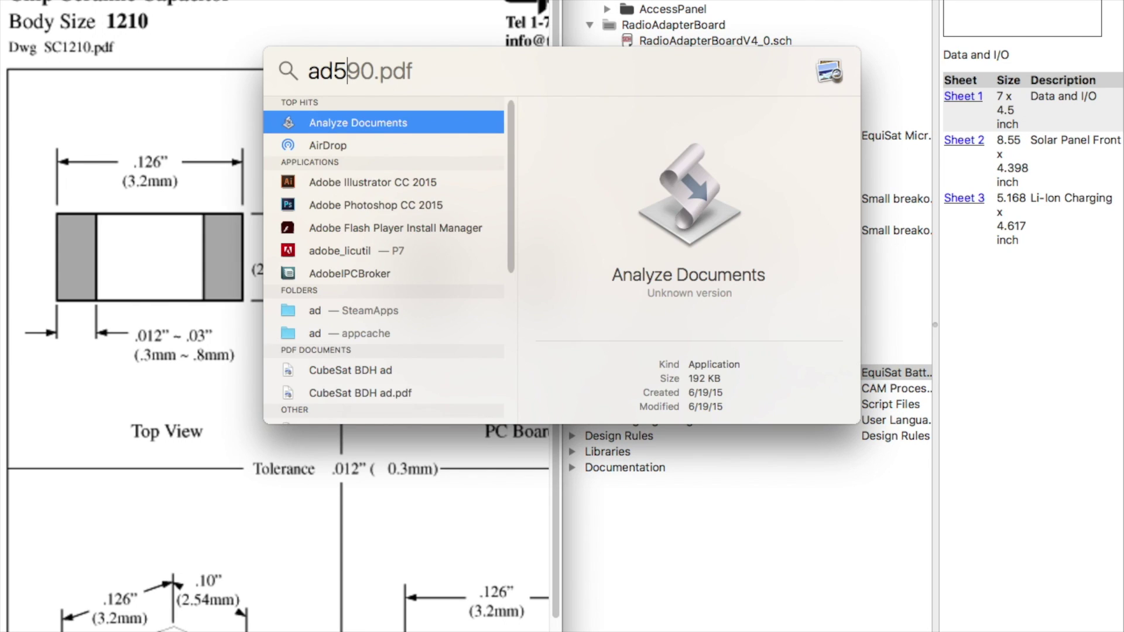
{"action": "type", "text": "90"}
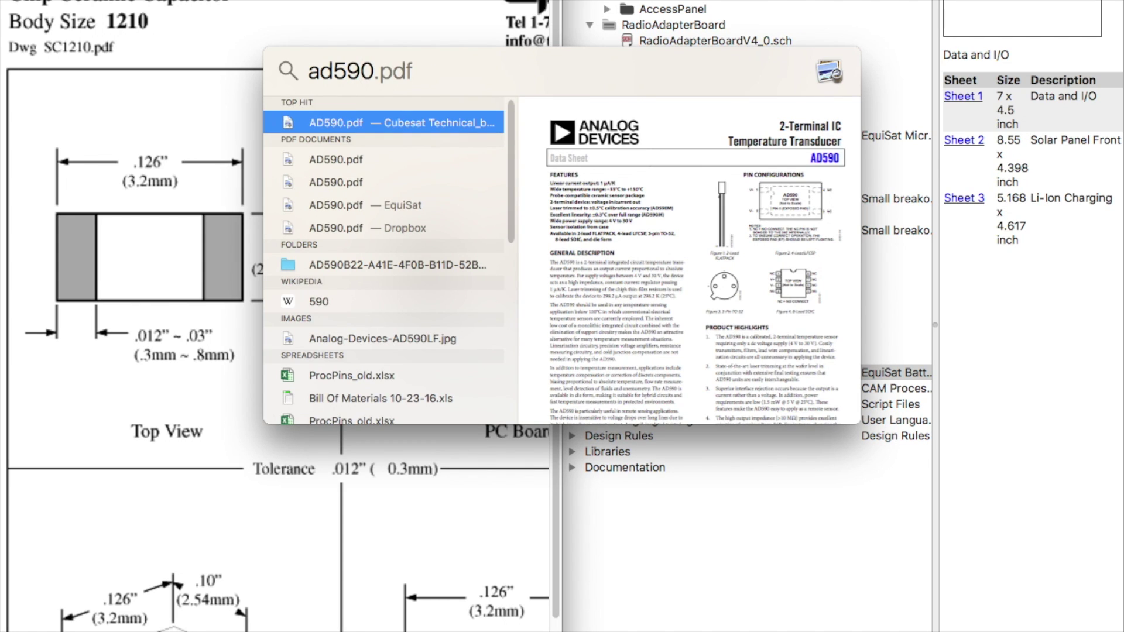
{"action": "key", "text": "Return"}
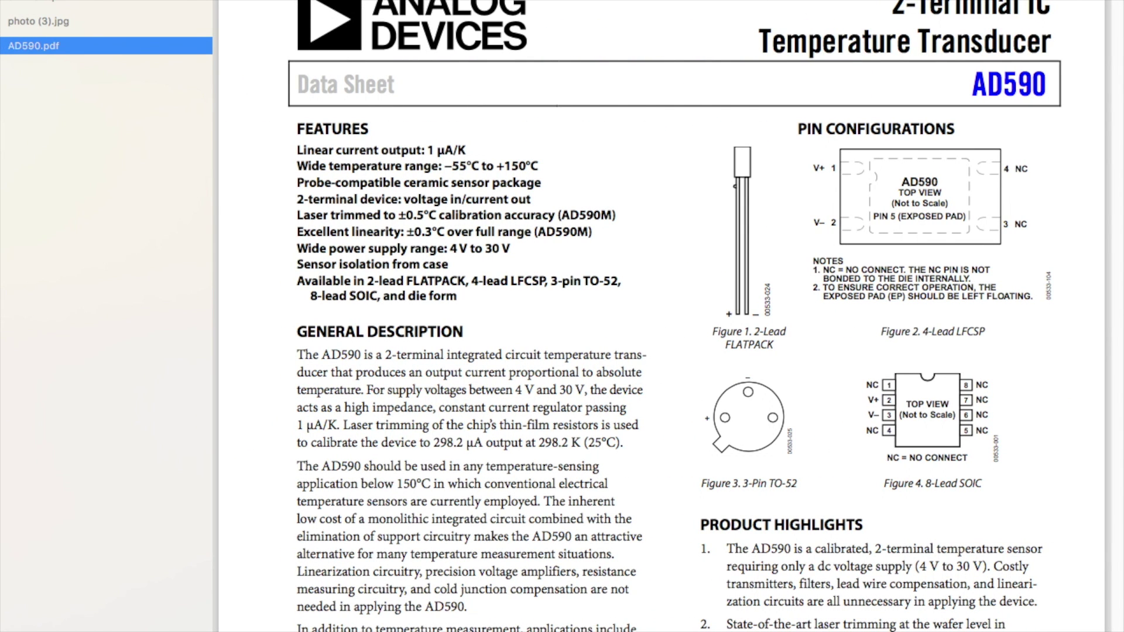
- Bring the AD590 data sheet up beside the Control Panel and hide its document sidebar
{"action": "key", "text": "ctrl+Up"}
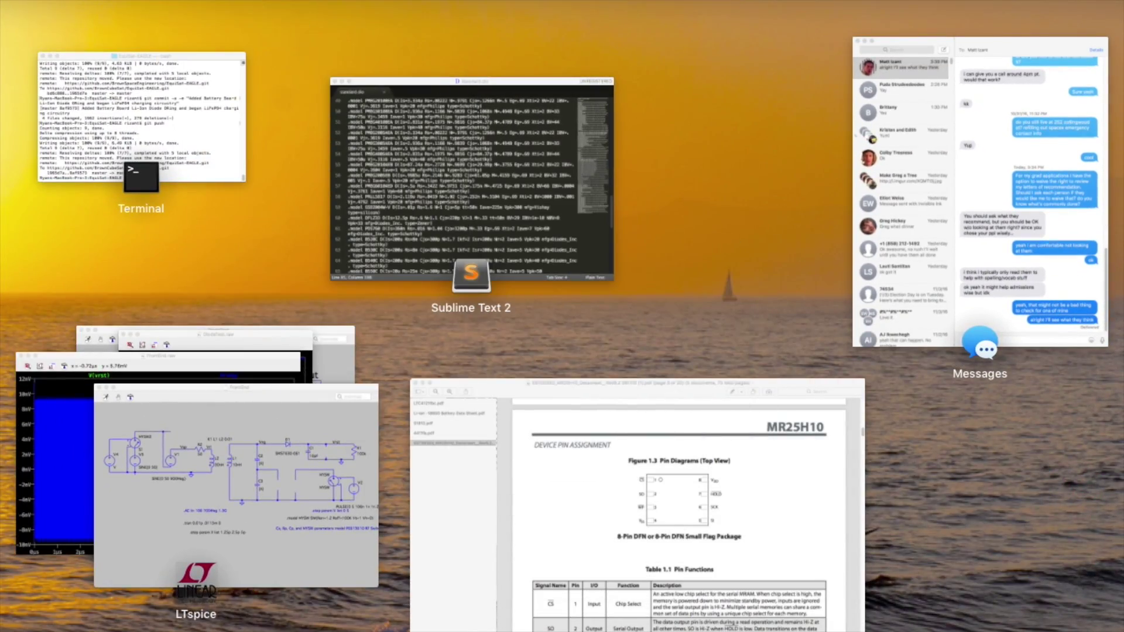
{"action": "left_click", "coordinate": [644, 498]}
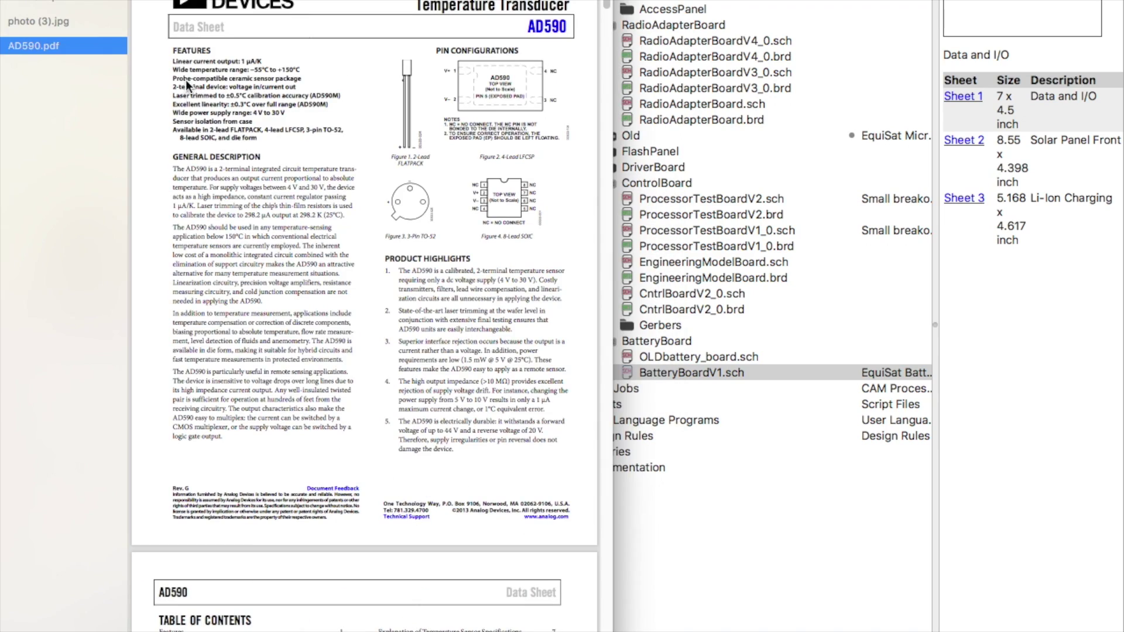
{"action": "left_click", "coordinate": [23, 0]}
{"action": "left_click", "coordinate": [24, 3]}
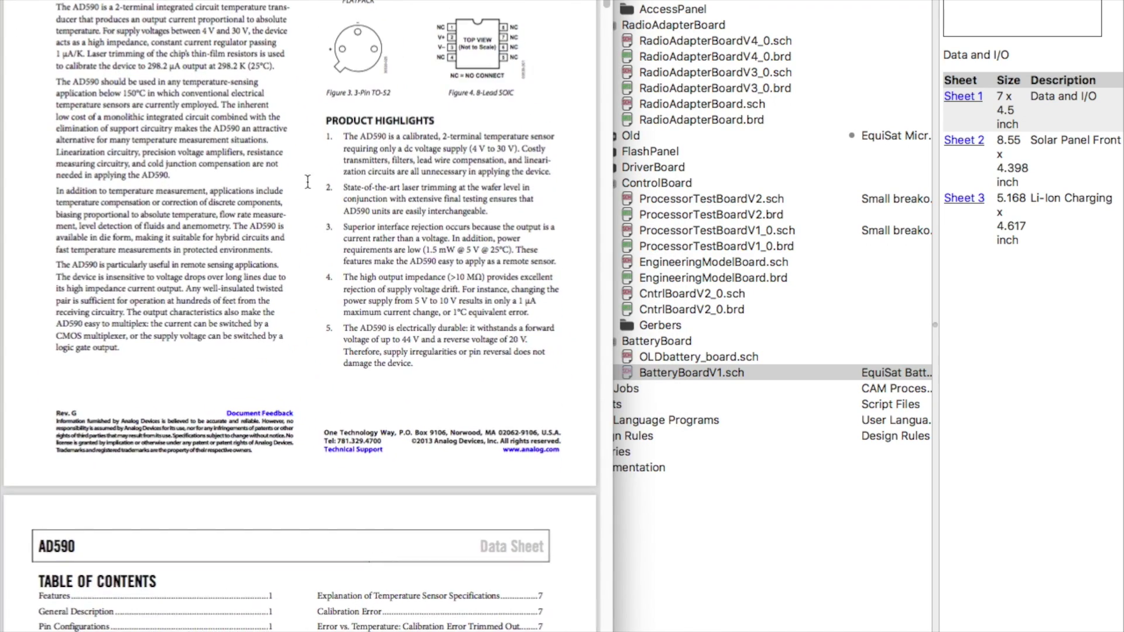
- Examine the AD590 pin configurations for the FLATPACK, LFCSP, TO-52 and SOIC packages
{"action": "scroll", "coordinate": [331, 214], "scroll_direction": "up", "scroll_amount": 5}
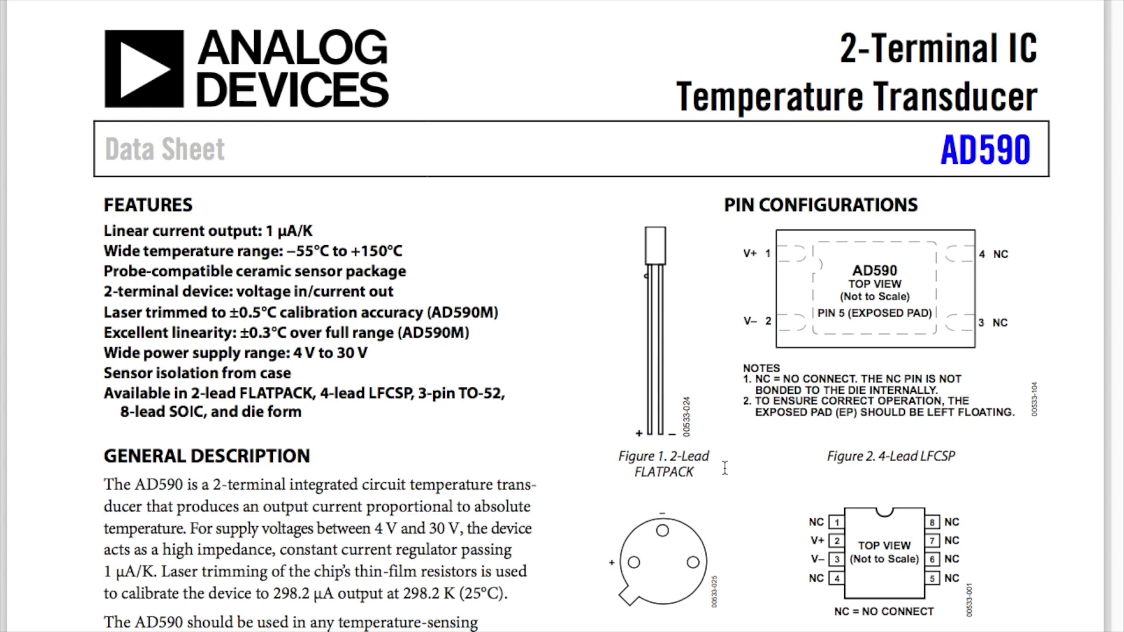
{"action": "left_click_drag", "start_coordinate": [687, 457], "coordinate": [637, 363]}
{"action": "left_click", "coordinate": [629, 312]}
{"action": "scroll", "coordinate": [891, 580], "scroll_direction": "down", "scroll_amount": 3}
{"action": "left_click", "coordinate": [958, 569]}
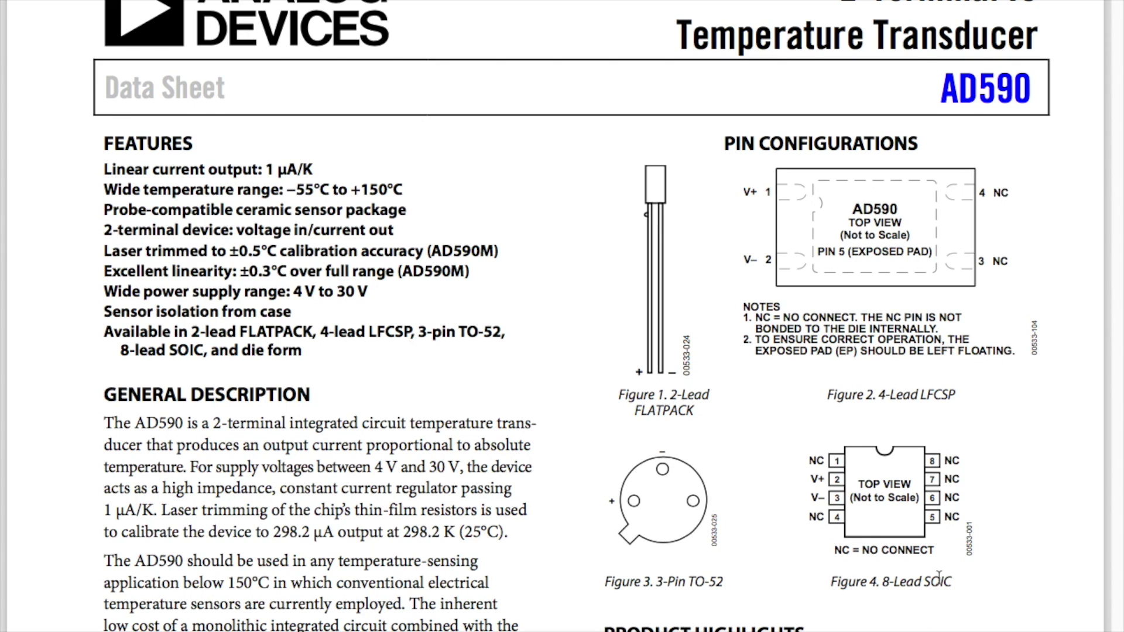
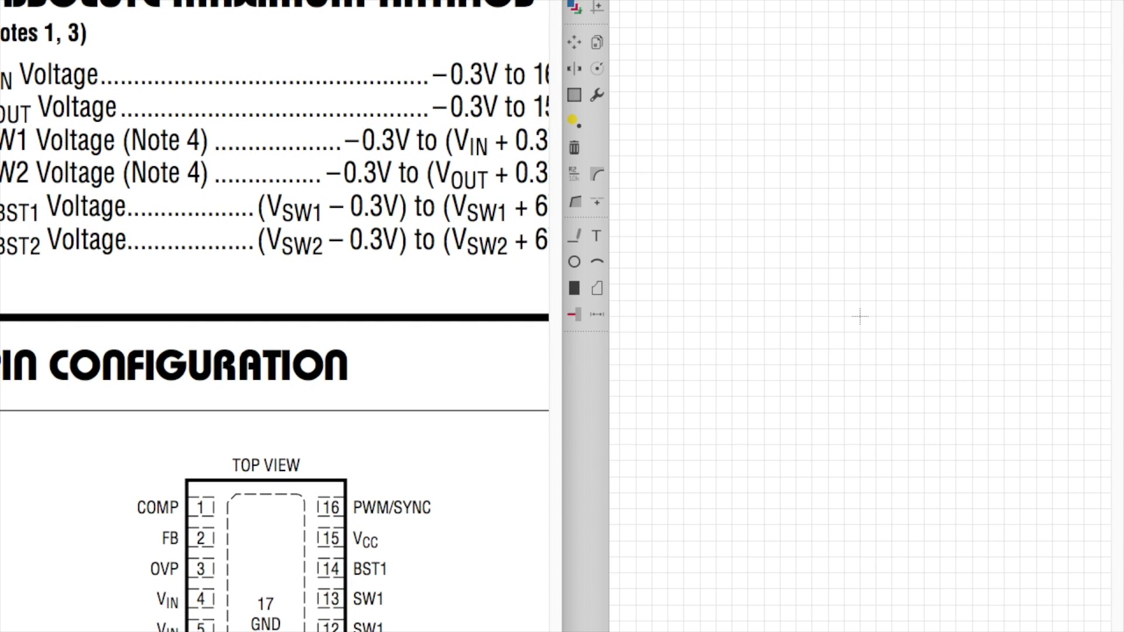
- Examine the pin names and numbers in the DHD16 package's pin configuration, especially the repeated SW and VIN pins
{"action": "double_click", "coordinate": [383, 599]}
{"action": "left_click", "coordinate": [357, 627]}
{"action": "left_click_drag", "start_coordinate": [356, 627], "coordinate": [375, 630]}
{"action": "double_click", "coordinate": [368, 410]}
{"action": "left_click", "coordinate": [360, 398]}
{"action": "triple_click", "coordinate": [199, 290]}
{"action": "left_click", "coordinate": [243, 305]}
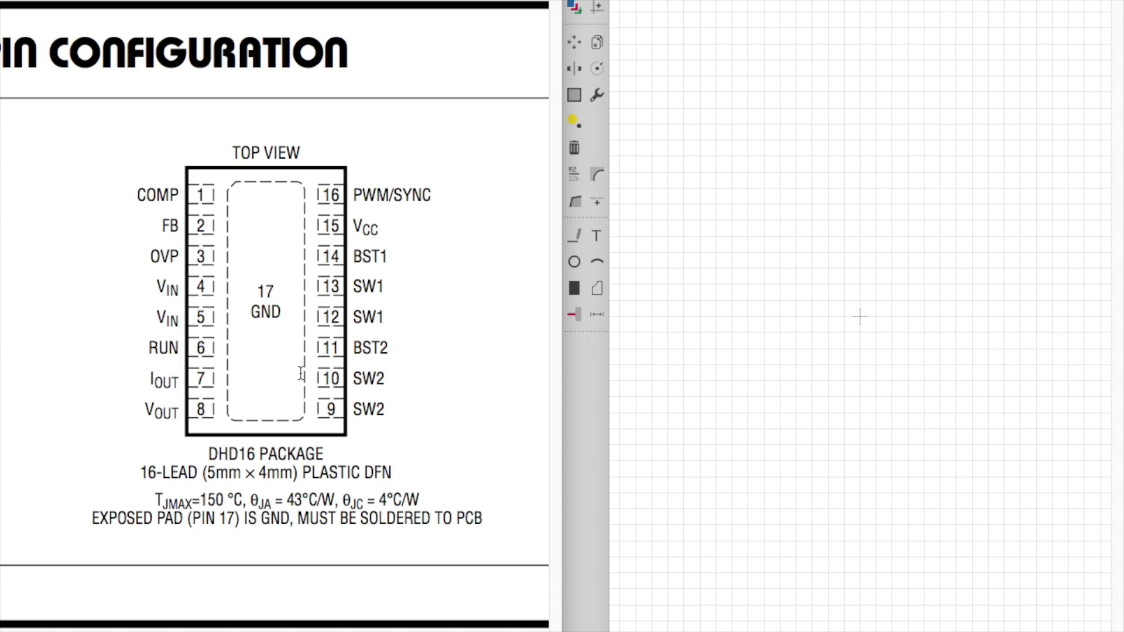
- Study the exposed GND pad, pin 17, in relation to the surrounding pins of the DHD16 package
{"action": "left_click_drag", "start_coordinate": [276, 261], "coordinate": [281, 328]}
{"action": "left_click", "coordinate": [276, 287]}
{"action": "left_click_drag", "start_coordinate": [261, 188], "coordinate": [276, 377]}
{"action": "left_click", "coordinate": [276, 377]}
{"action": "left_click_drag", "start_coordinate": [345, 186], "coordinate": [372, 186]}
{"action": "left_click", "coordinate": [323, 220]}
{"action": "left_click_drag", "start_coordinate": [241, 236], "coordinate": [271, 298]}
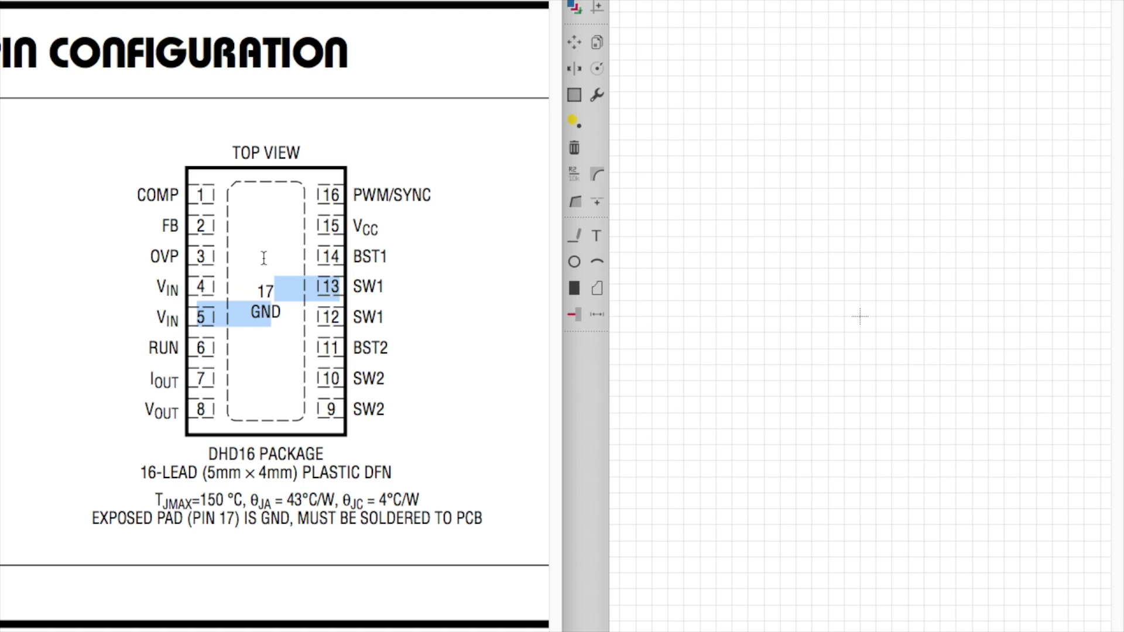
{"action": "scroll", "coordinate": [234, 273], "scroll_direction": "up", "scroll_amount": 8}
{"action": "scroll", "coordinate": [234, 275], "scroll_direction": "down", "scroll_amount": 7}
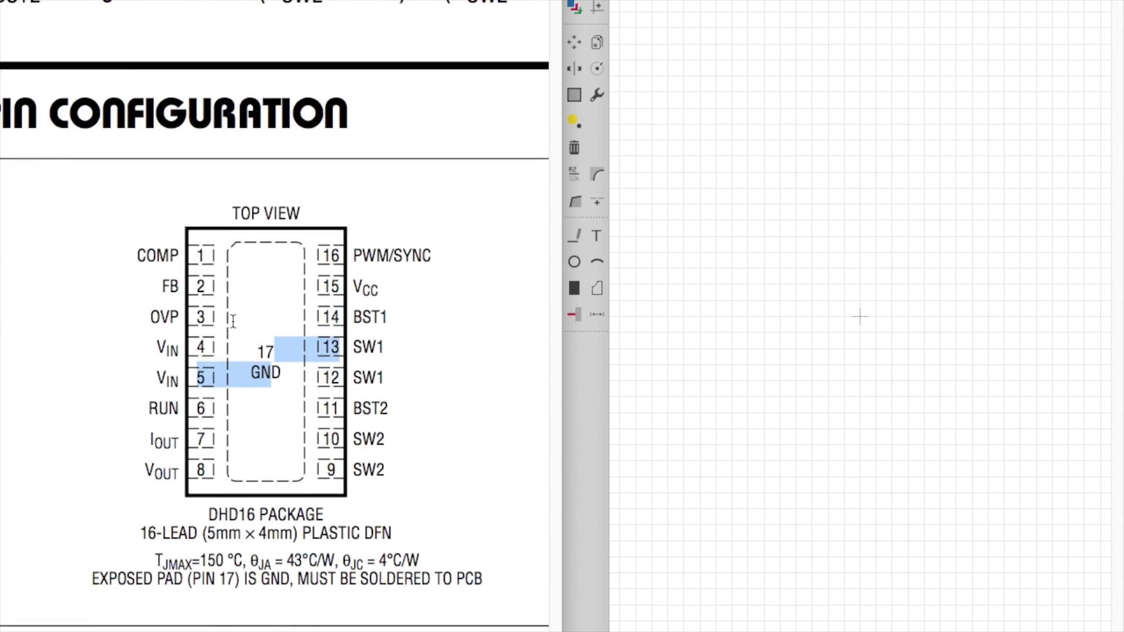
{"action": "left_click", "coordinate": [272, 356]}
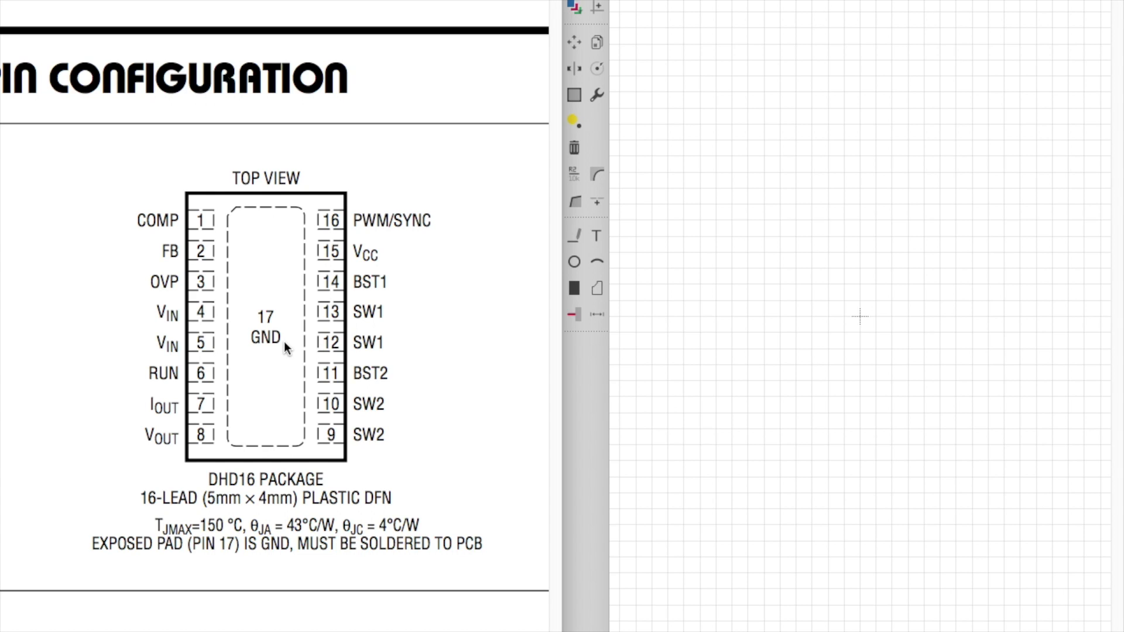
{"action": "scroll", "coordinate": [285, 351], "scroll_direction": "up", "scroll_amount": 1}
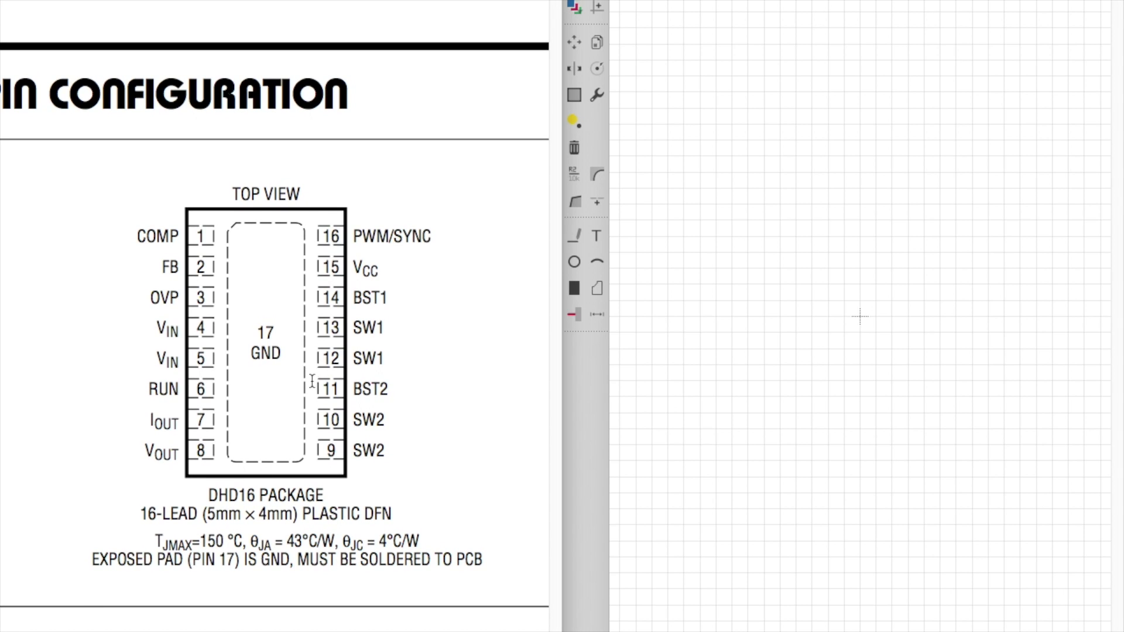
- Bring up the LTC3112 pin arrangement in the data sheet's Typical Application circuit and enlarge it for reading
{"action": "scroll", "coordinate": [225, 123], "scroll_direction": "up", "scroll_amount": 20}
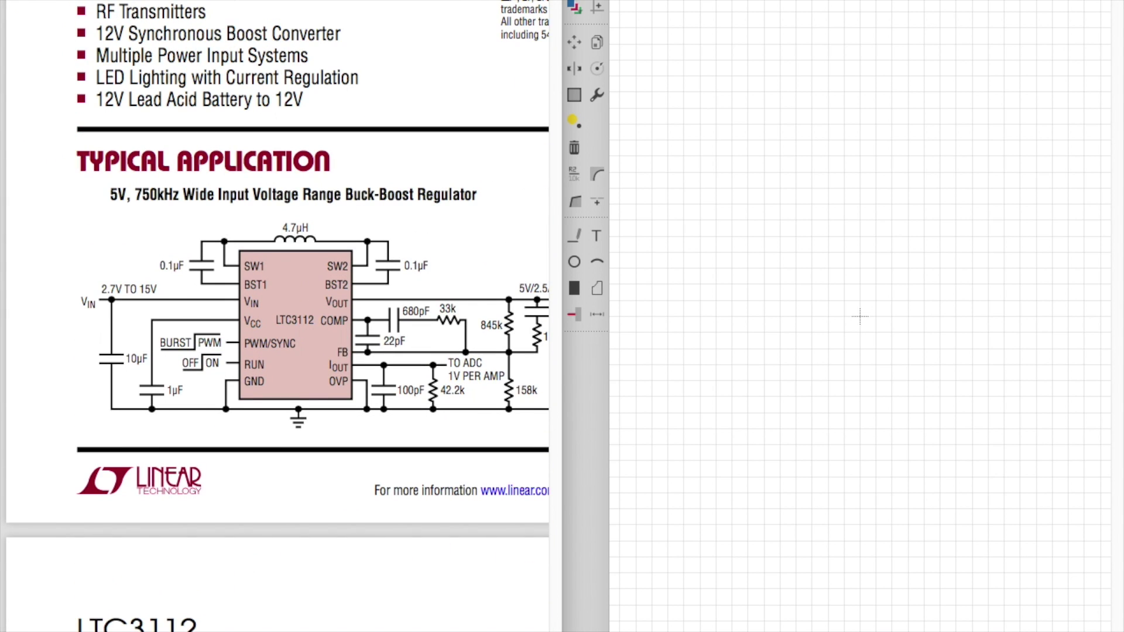
{"action": "scroll", "coordinate": [278, 248], "scroll_direction": "up", "scroll_amount": 5, "text": "ctrl"}
{"action": "scroll", "coordinate": [287, 289], "scroll_direction": "up", "scroll_amount": 3, "text": "ctrl"}
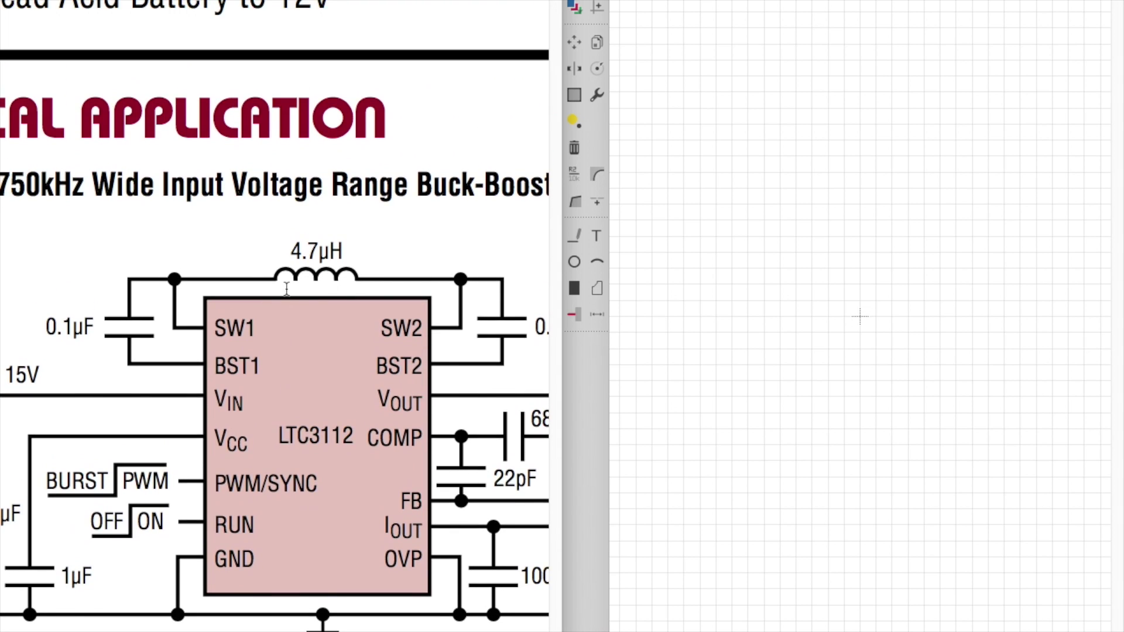
- Place a vertical column of seven pins, one grid square apart, for the left side of the LTC3112 symbol
{"action": "left_click", "coordinate": [691, 337]}
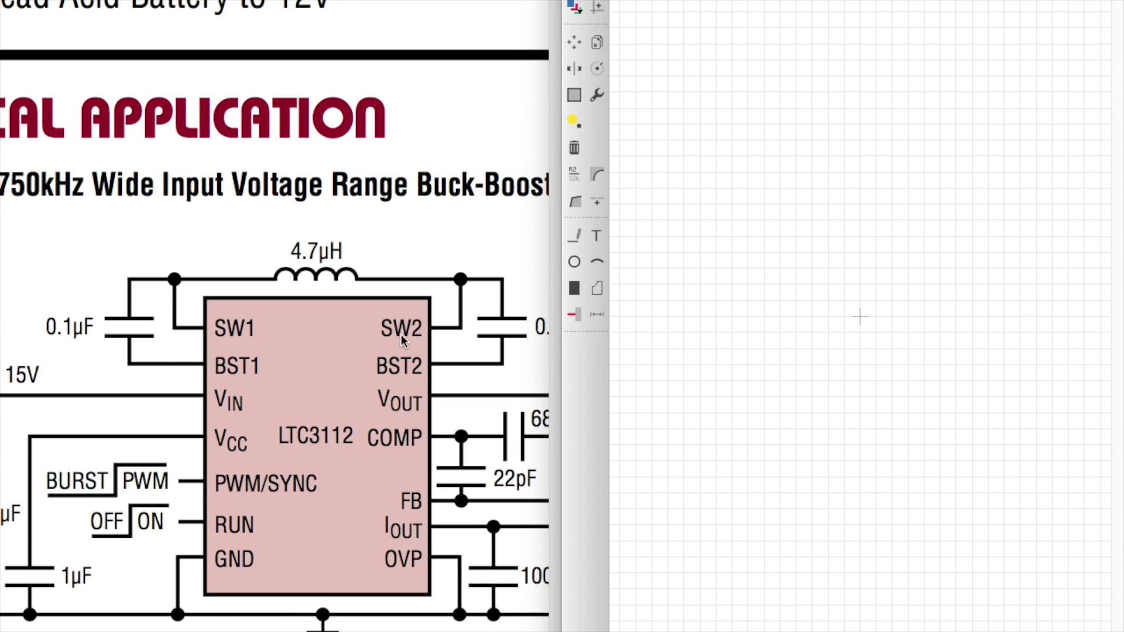
{"action": "left_click", "coordinate": [583, 317]}
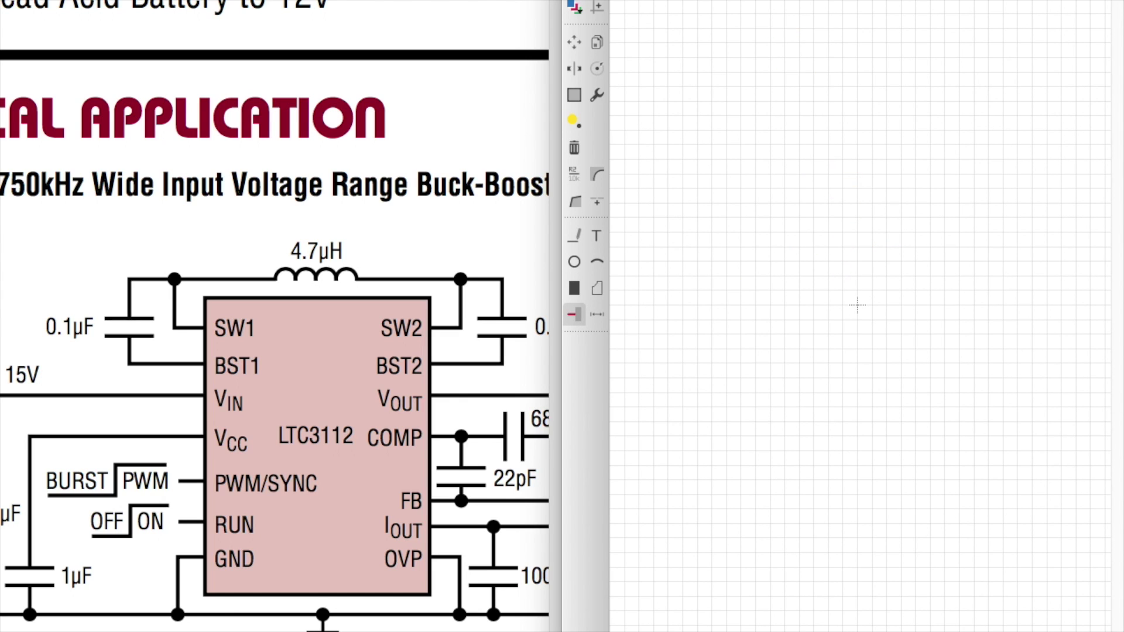
{"action": "scroll", "coordinate": [846, 175], "scroll_direction": "up", "scroll_amount": 5}
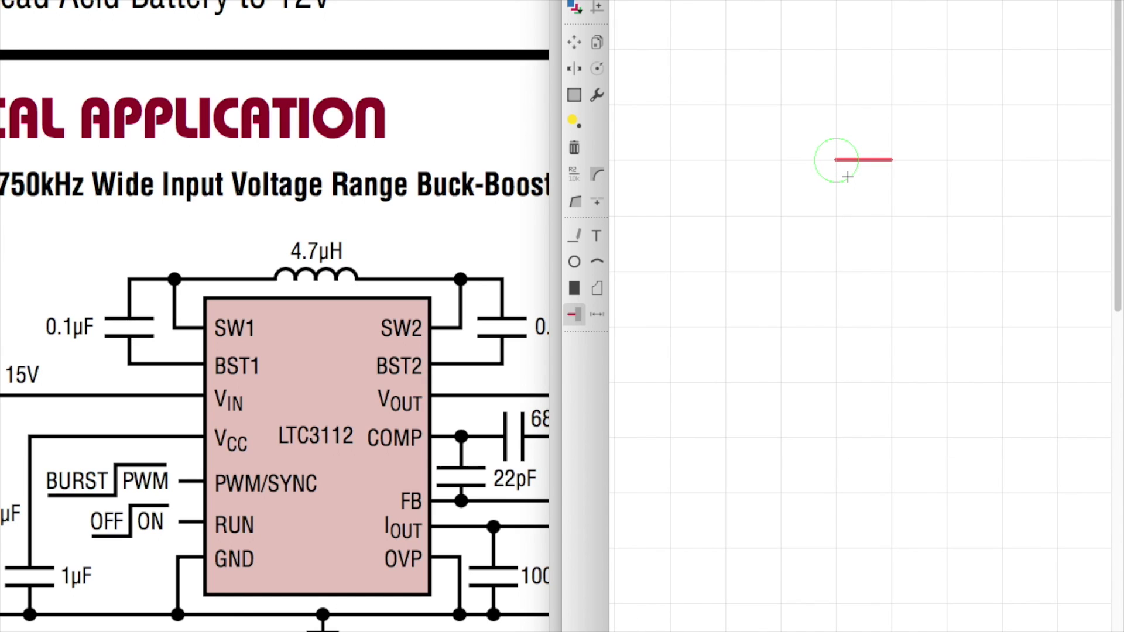
{"action": "scroll", "coordinate": [847, 176], "scroll_direction": "down", "scroll_amount": 2}
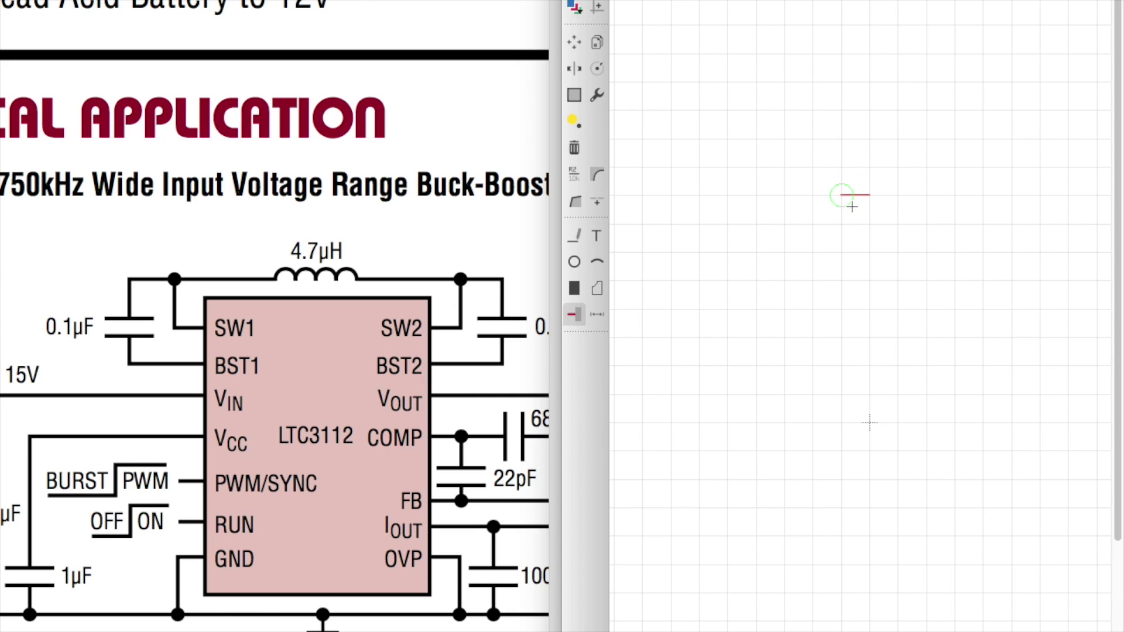
{"action": "left_click", "coordinate": [852, 207]}
{"action": "left_click", "coordinate": [848, 222]}
{"action": "left_click", "coordinate": [841, 252]}
{"action": "left_click", "coordinate": [842, 280]}
{"action": "left_click", "coordinate": [842, 308]}
{"action": "left_click", "coordinate": [845, 338]}
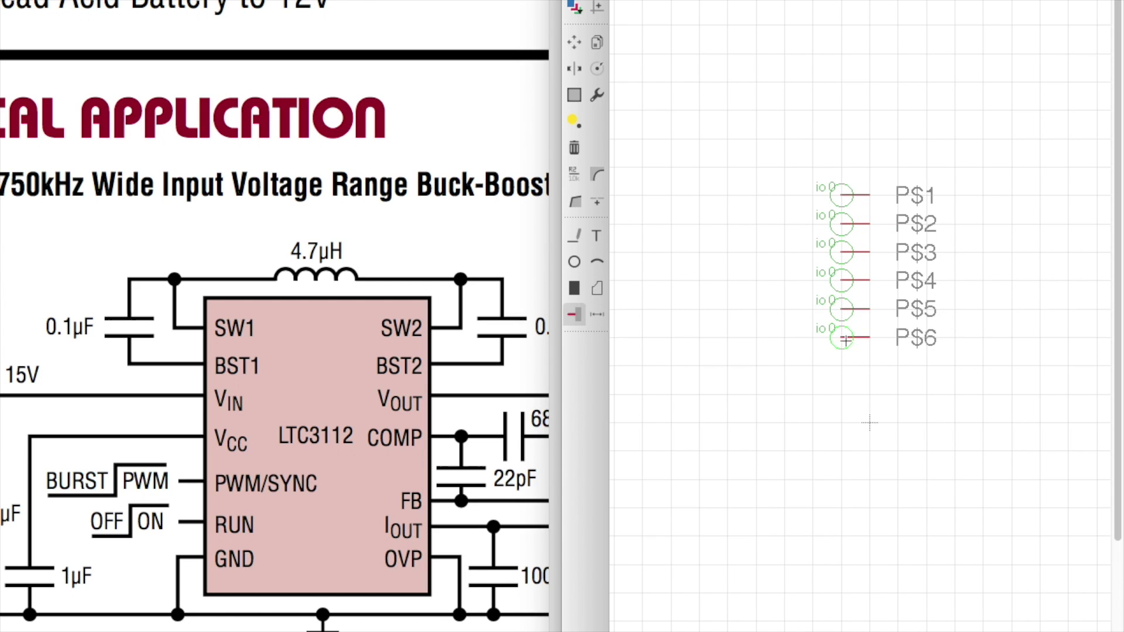
{"action": "left_click", "coordinate": [843, 365]}
- Place seven pins rotated 180 degrees in a column opposite the first, from the lowest row up to the highest, nine grid squares away
{"action": "scroll", "coordinate": [683, 382], "scroll_direction": "down", "scroll_amount": 2}
{"action": "scroll", "coordinate": [743, 326], "scroll_direction": "up", "scroll_amount": 3}
{"action": "scroll", "coordinate": [780, 316], "scroll_direction": "down", "scroll_amount": 2}
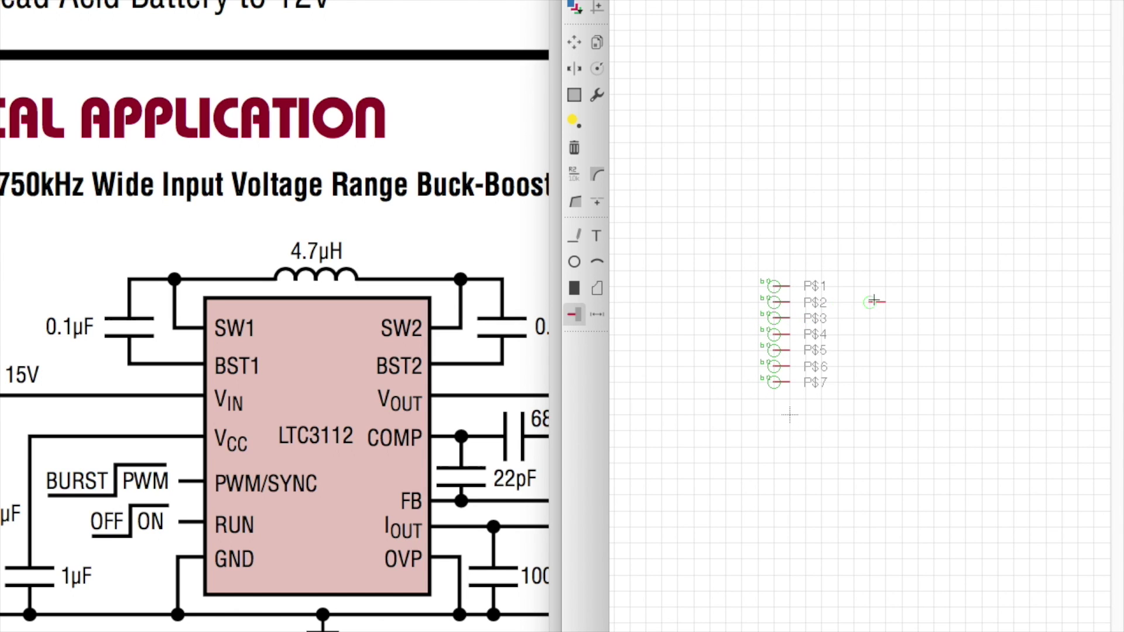
{"action": "scroll", "coordinate": [902, 287], "scroll_direction": "up", "scroll_amount": 4}
{"action": "scroll", "coordinate": [911, 298], "scroll_direction": "down", "scroll_amount": 3}
{"action": "right_click", "coordinate": [912, 297]}
{"action": "right_click", "coordinate": [917, 296]}
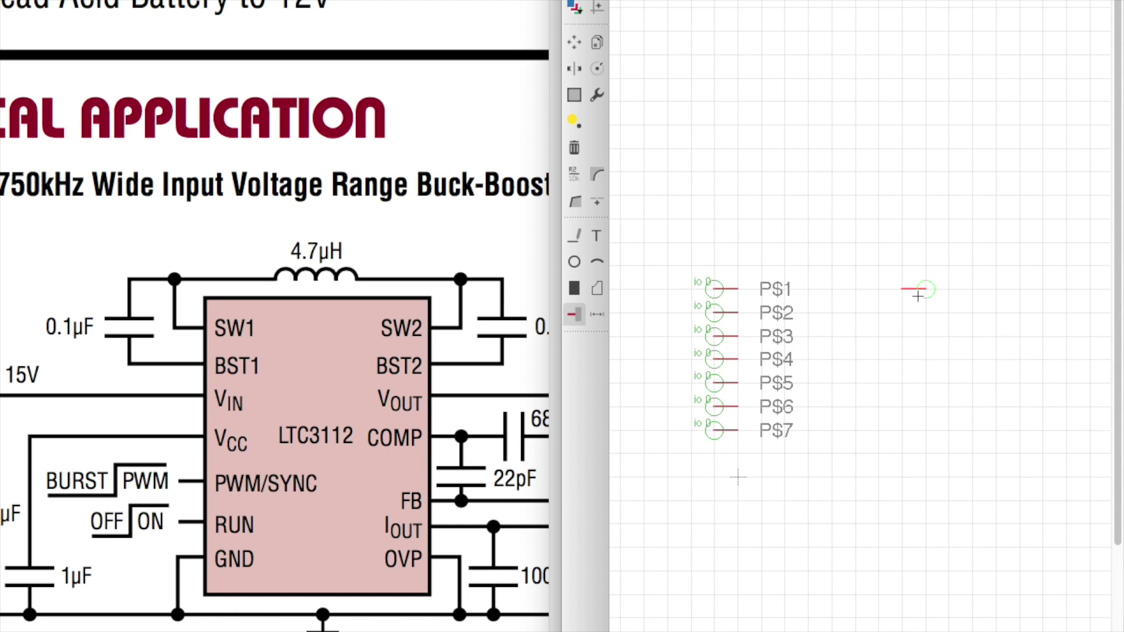
{"action": "left_click", "coordinate": [925, 431]}
{"action": "left_click", "coordinate": [927, 407]}
{"action": "left_click", "coordinate": [928, 384]}
{"action": "left_click", "coordinate": [930, 360]}
{"action": "left_click", "coordinate": [928, 337]}
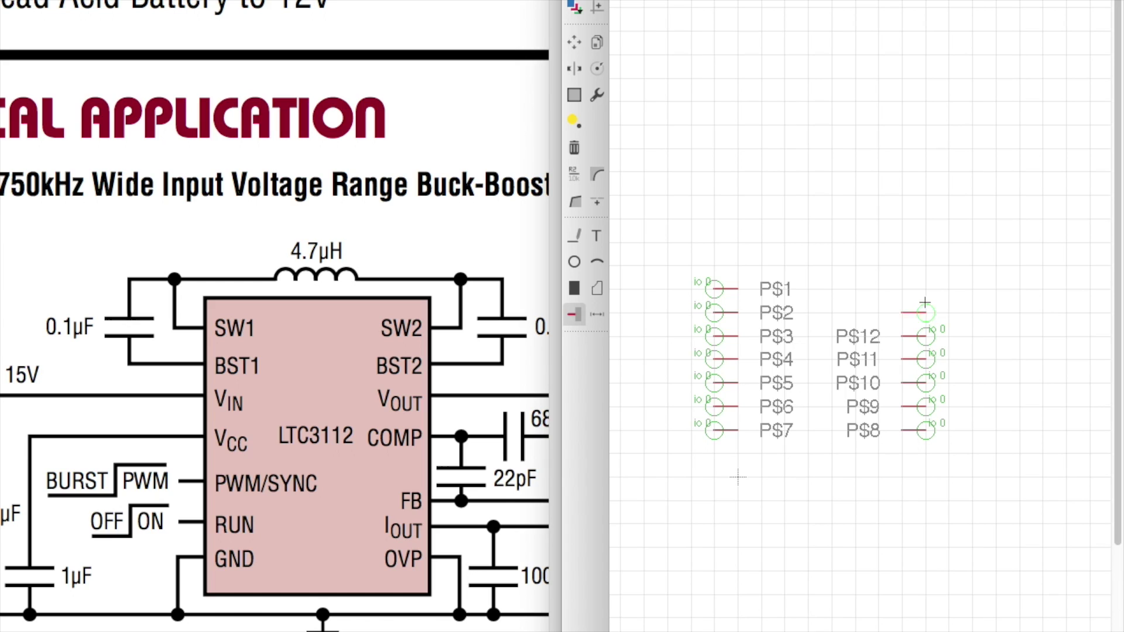
{"action": "left_click", "coordinate": [926, 312]}
{"action": "left_click", "coordinate": [927, 288]}
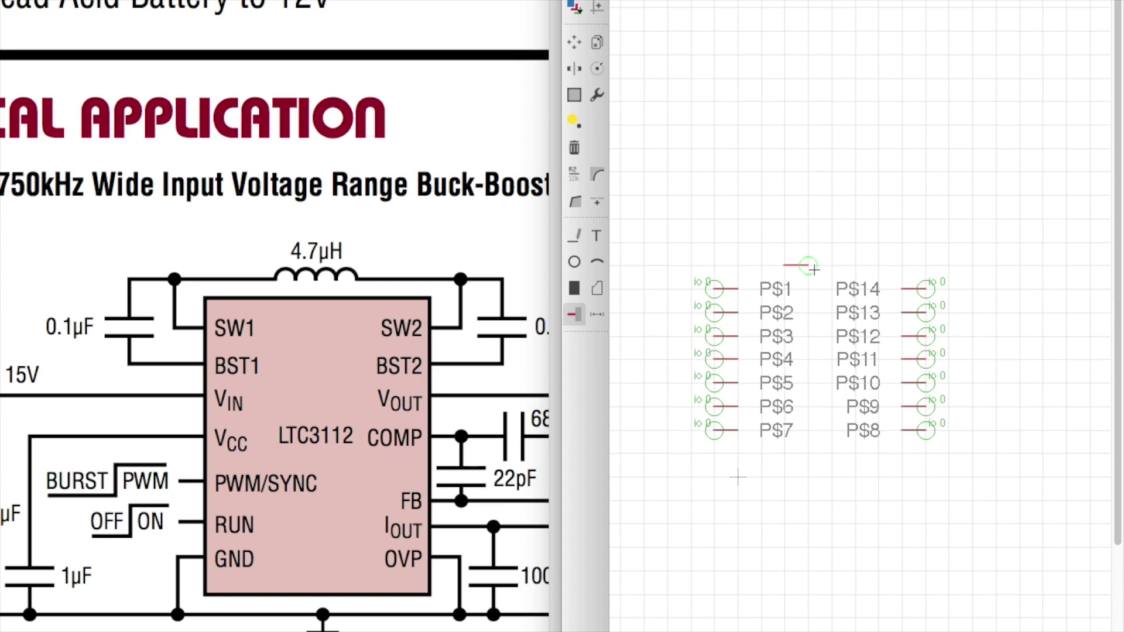
- Name the top three pins of the left column SW1, BST1 and VIN, from top to bottom
{"action": "left_click", "coordinate": [574, 176]}
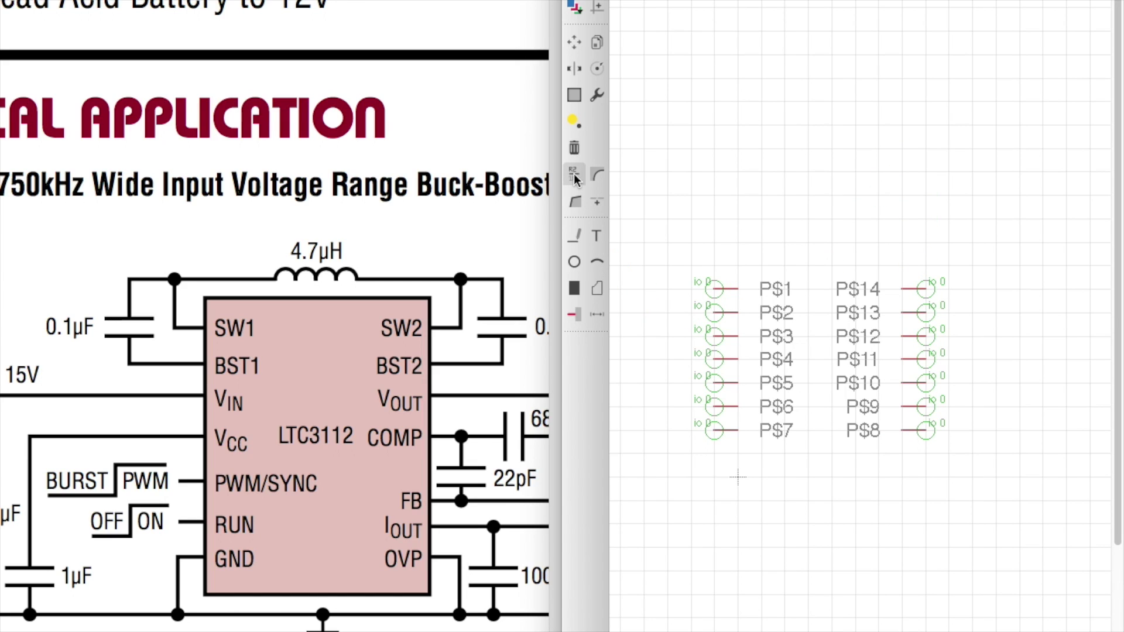
{"action": "left_click", "coordinate": [724, 290]}
{"action": "type", "text": "SW1"}
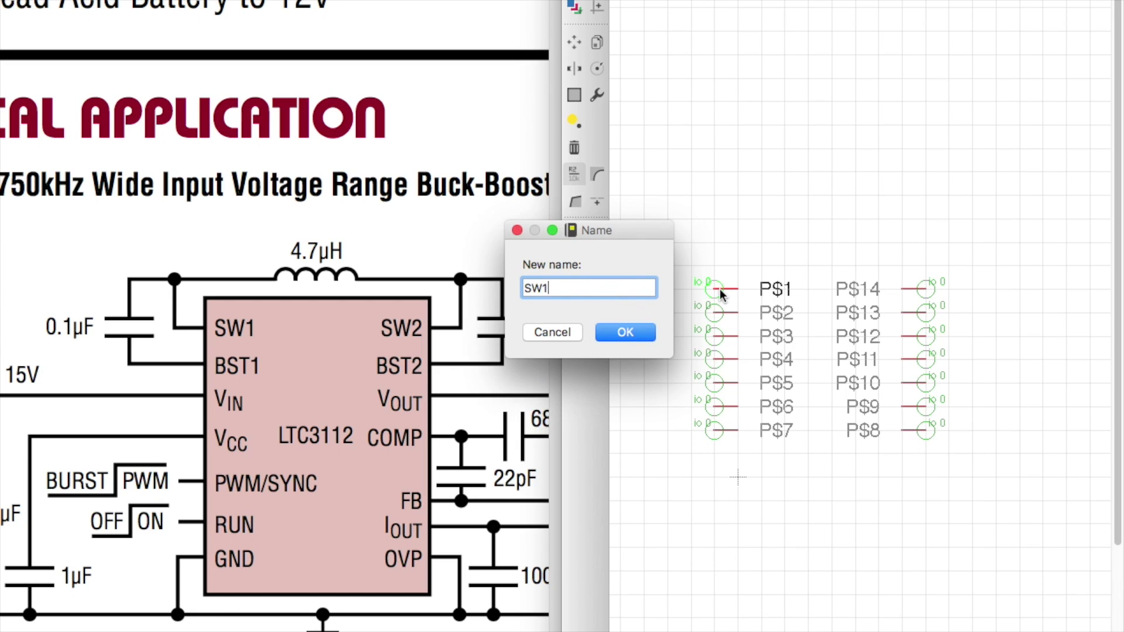
{"action": "key", "text": "Return"}
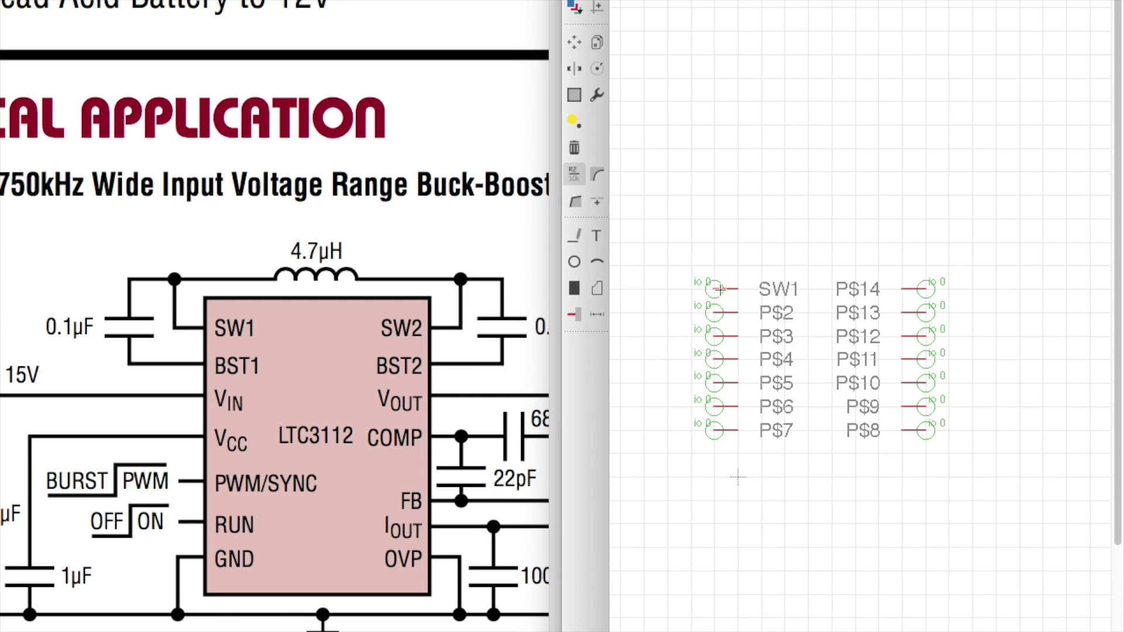
{"action": "left_click", "coordinate": [720, 314]}
{"action": "type", "text": "BST1"}
{"action": "key", "text": "Return"}
{"action": "left_click", "coordinate": [725, 338]}
{"action": "type", "text": "VIN"}
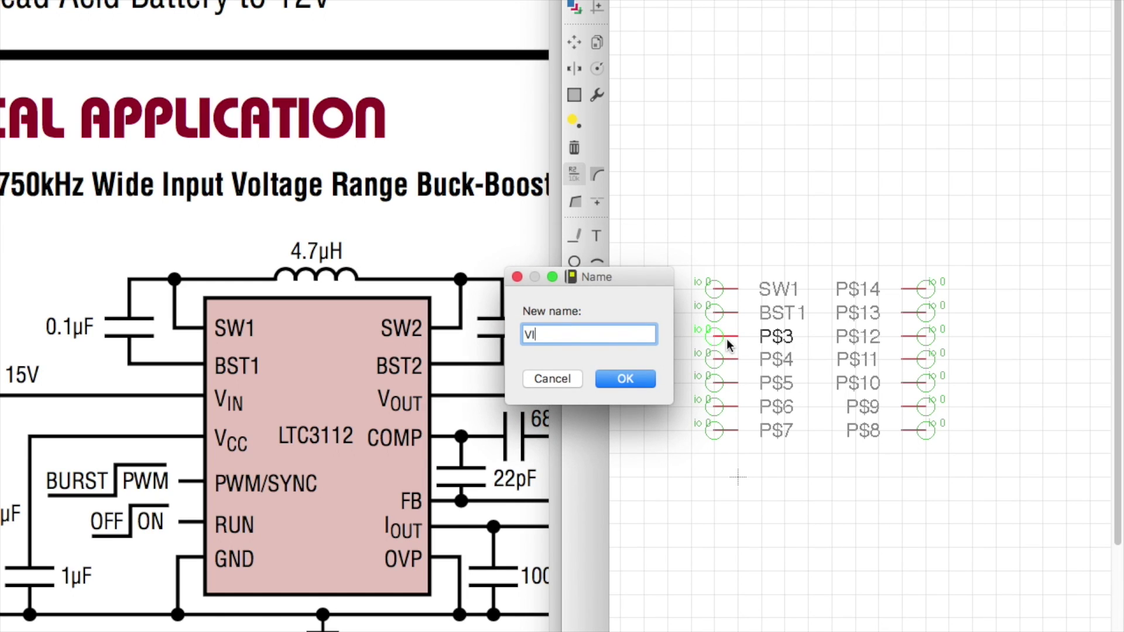
{"action": "key", "text": "Return"}
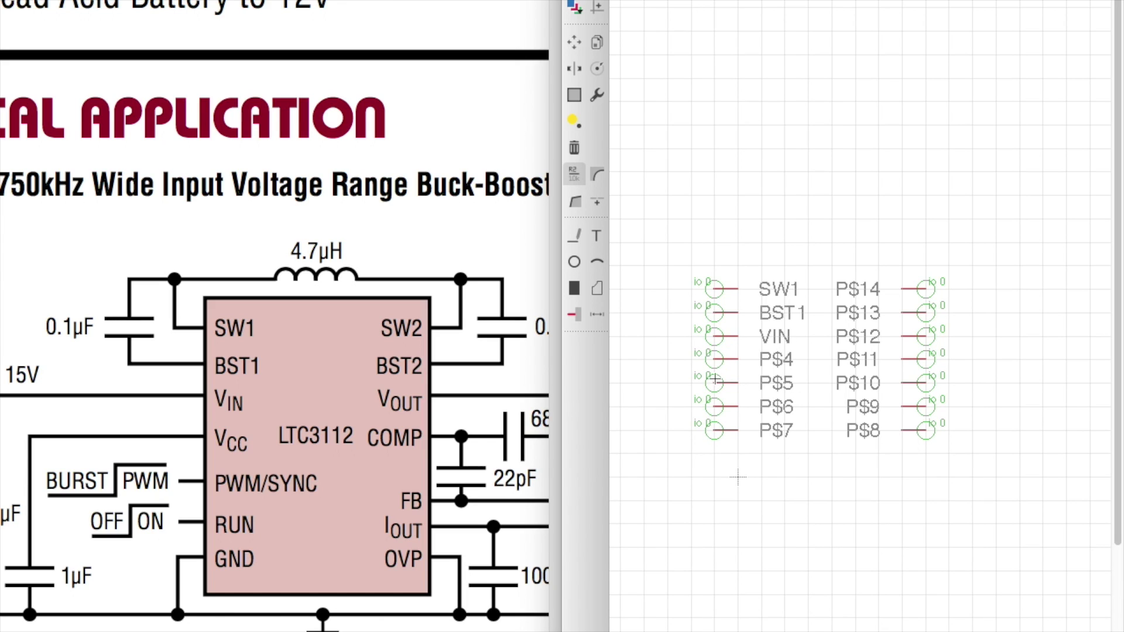
- Name the fourth and fifth pins of the left column VCC and PWM/SYNC
{"action": "left_click", "coordinate": [720, 365]}
{"action": "type", "text": "VCC"}
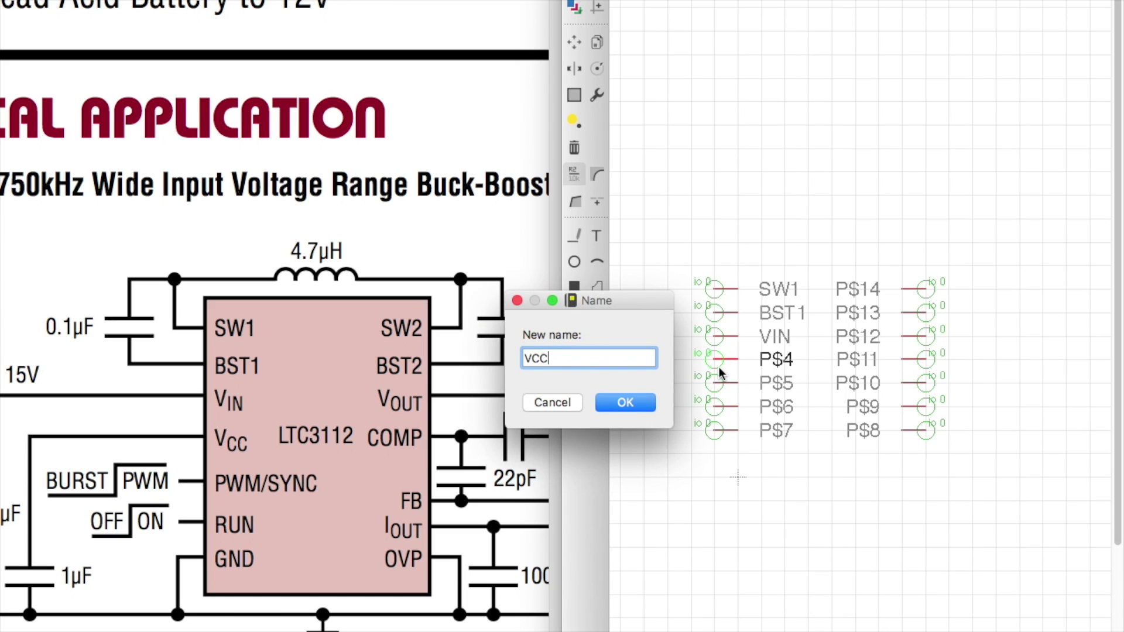
{"action": "key", "text": "Return"}
{"action": "left_click", "coordinate": [724, 383]}
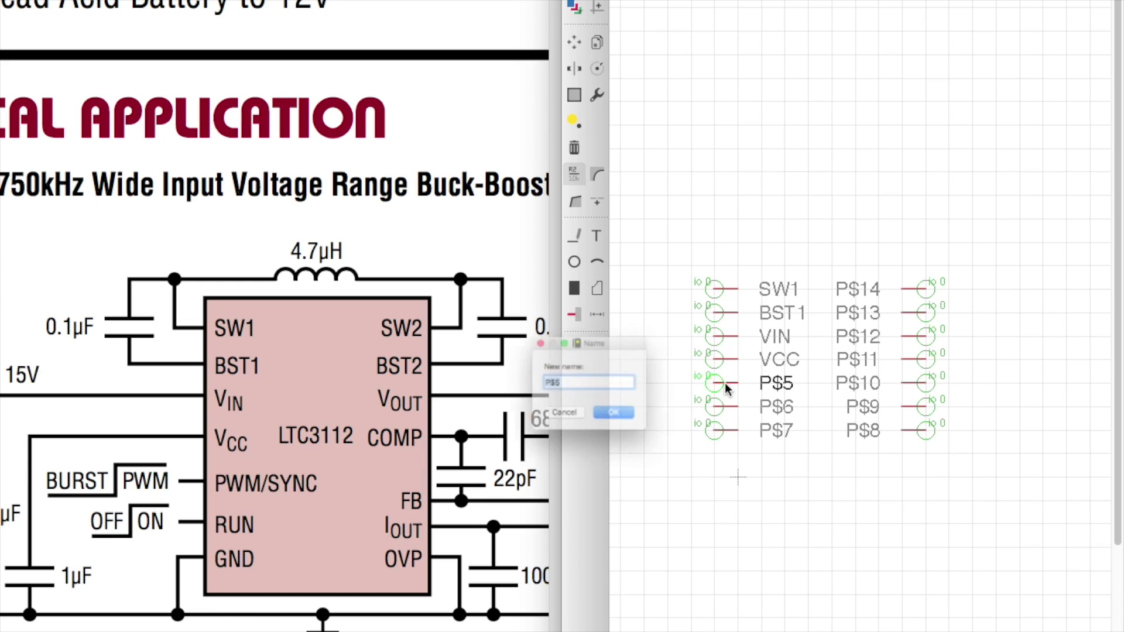
{"action": "type", "text": "PW"}
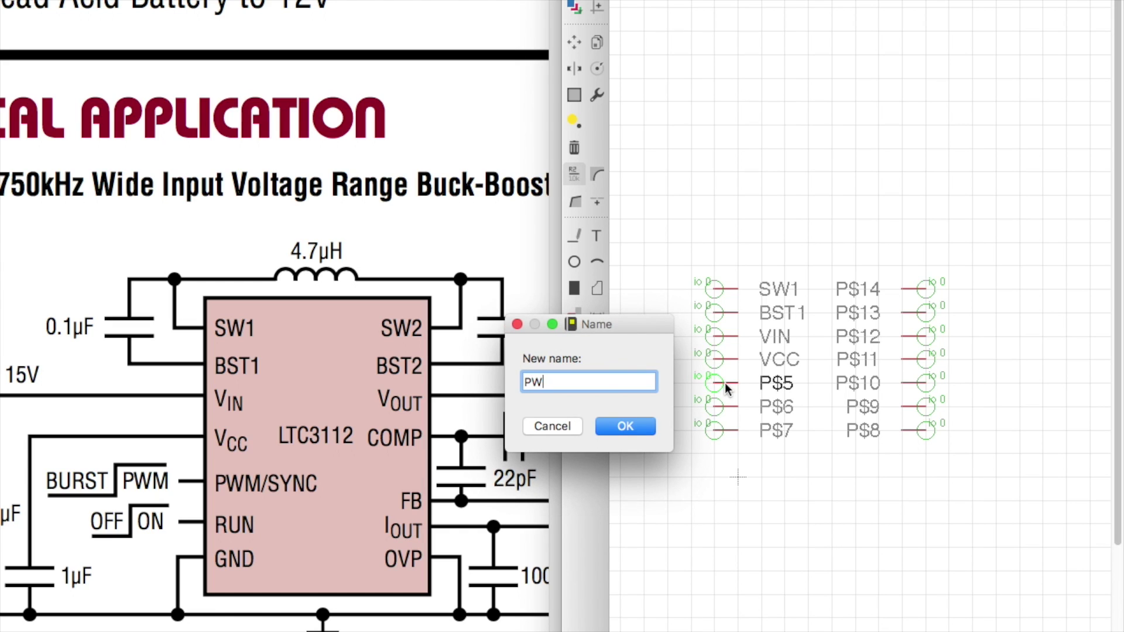
{"action": "type", "text": "M/SYNC"}
{"action": "key", "text": "Return"}
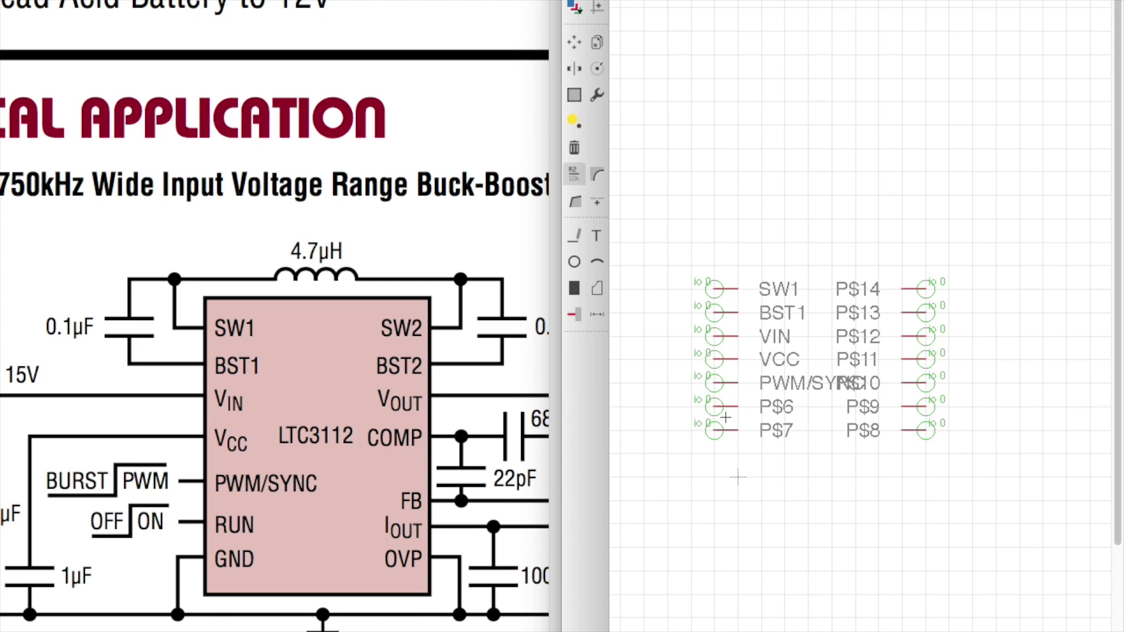
- Name the two lowest pins of the left column RUN and GND
{"action": "left_click", "coordinate": [726, 410]}
{"action": "type", "text": "RUN"}
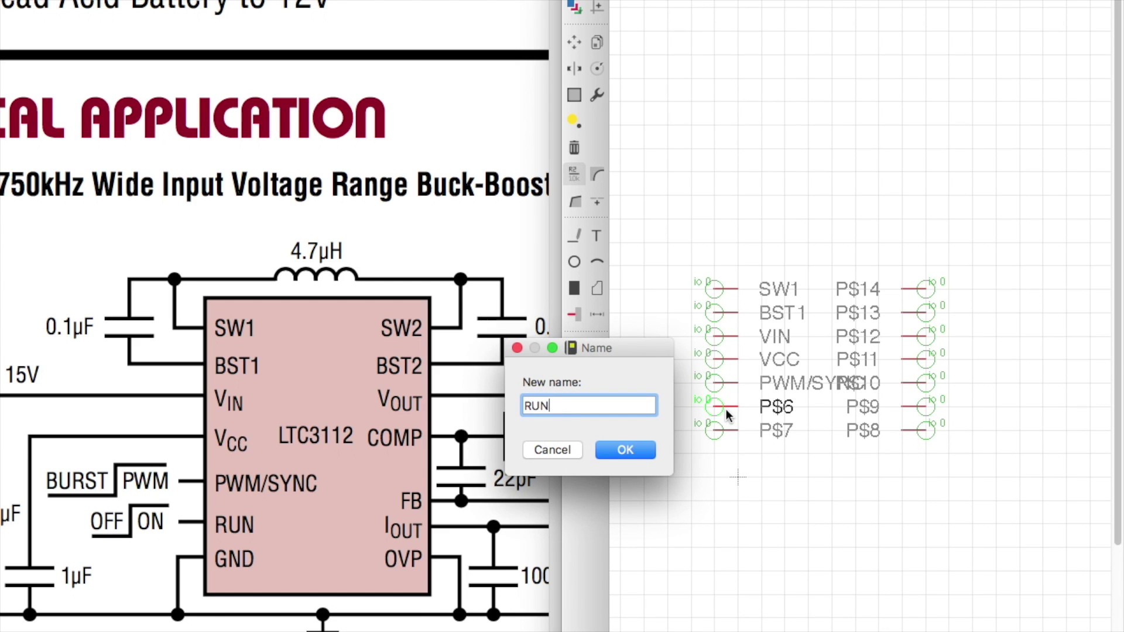
{"action": "key", "text": "Return"}
{"action": "left_click", "coordinate": [726, 433]}
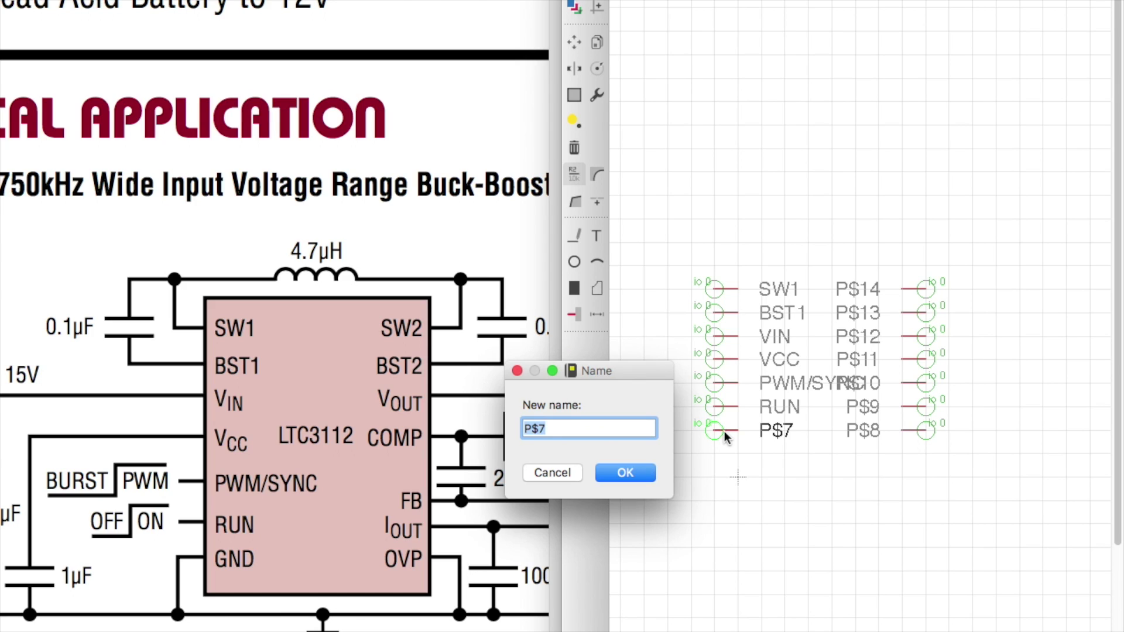
{"action": "type", "text": "GND"}
{"action": "key", "text": "Return"}
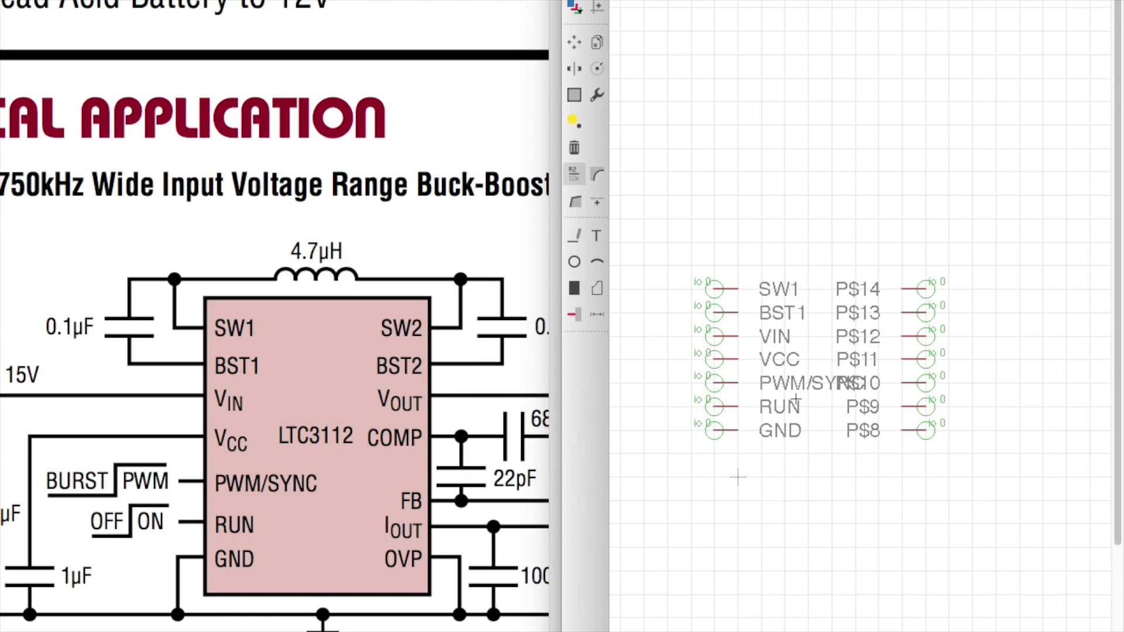
- Group the seven right-hand pins and move them two grid squares outward, clear of the PWM/SYNC label
{"action": "left_click", "coordinate": [574, 43]}
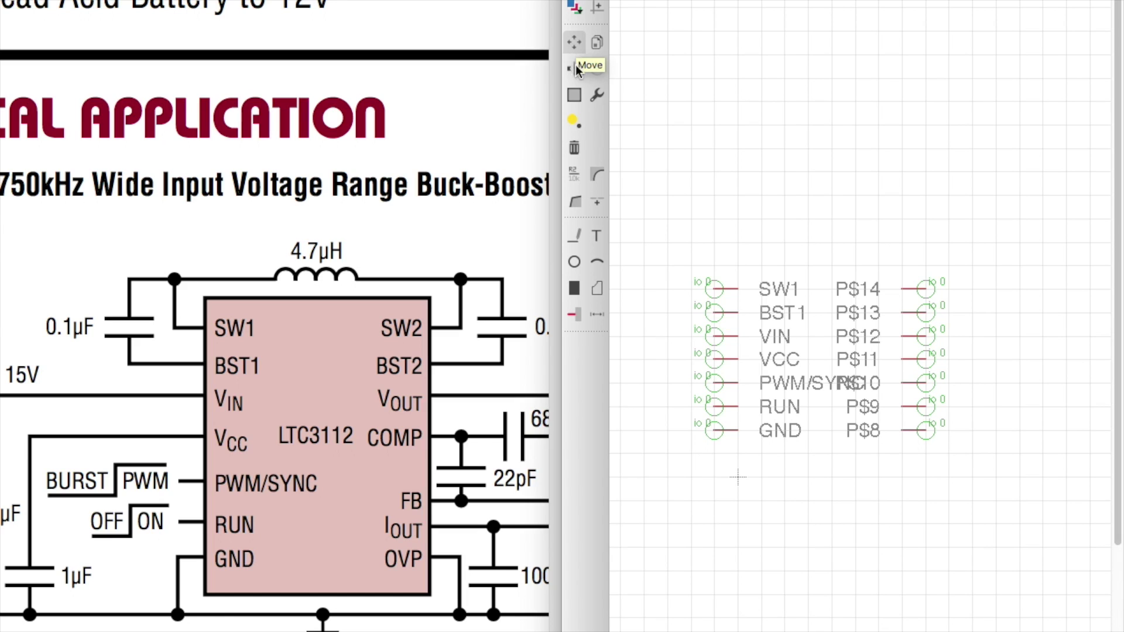
{"action": "left_click", "coordinate": [575, 94]}
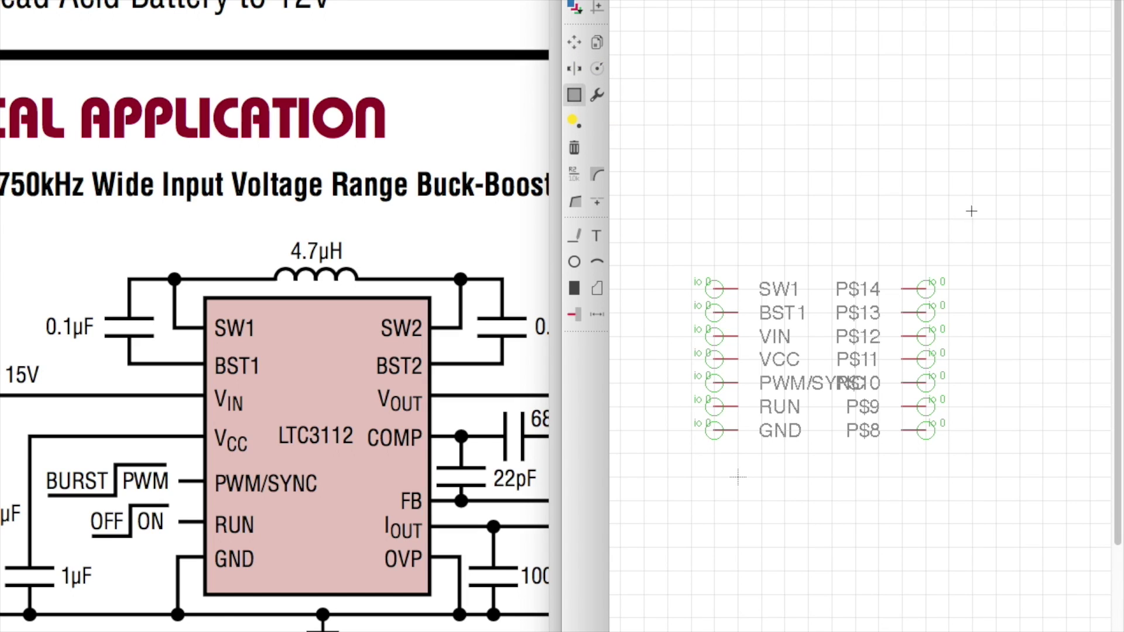
{"action": "left_click_drag", "start_coordinate": [996, 196], "coordinate": [834, 477]}
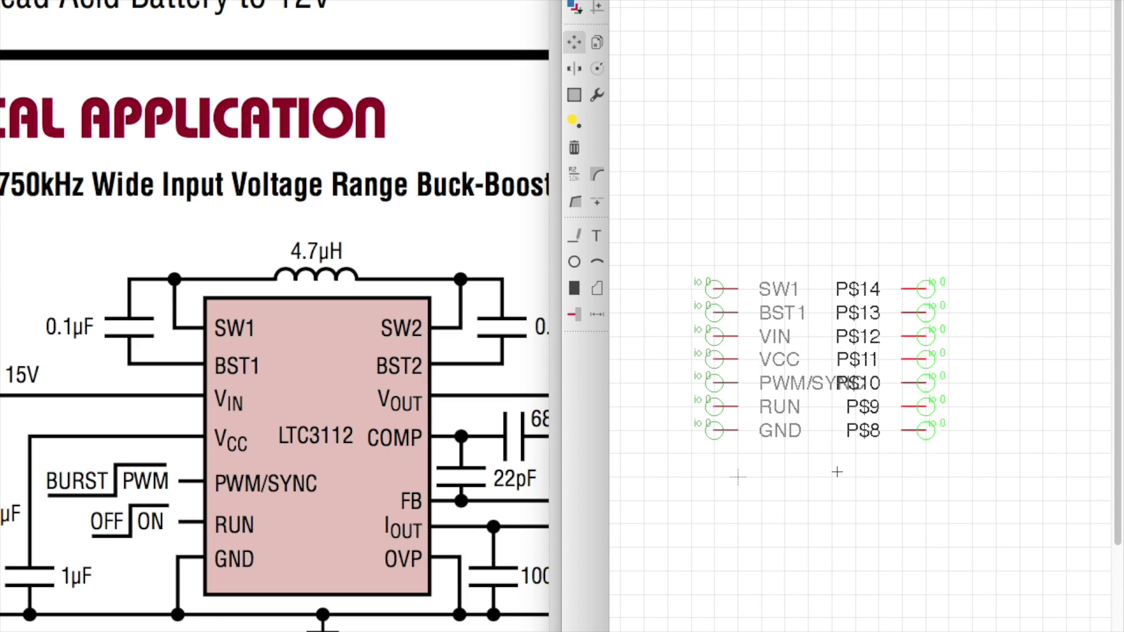
{"action": "right_click", "coordinate": [905, 349]}
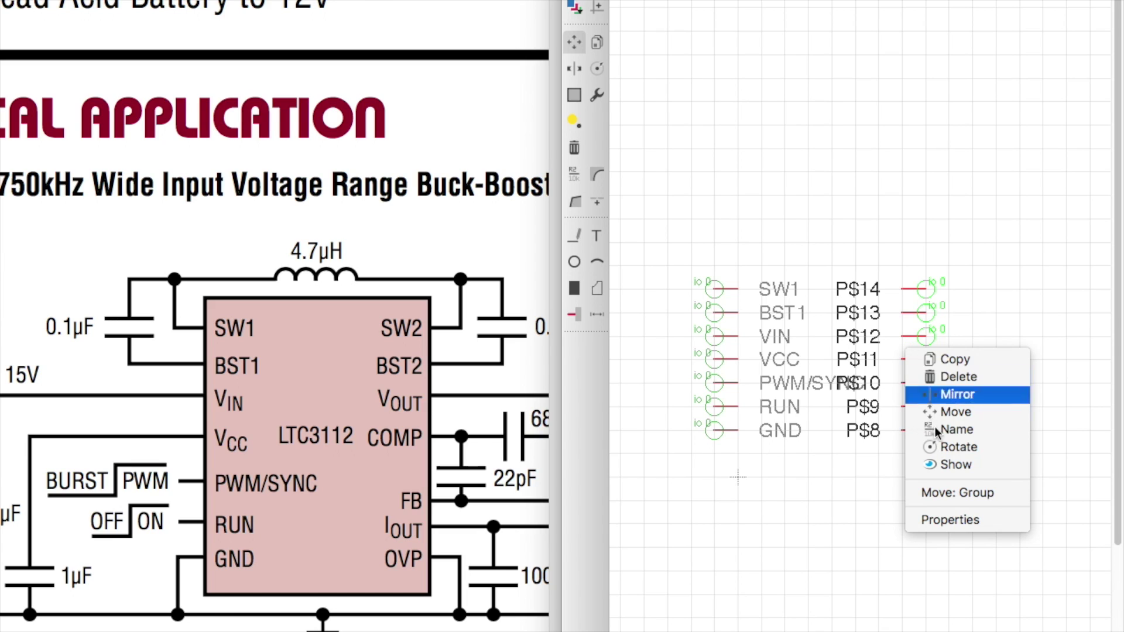
{"action": "left_click", "coordinate": [960, 492]}
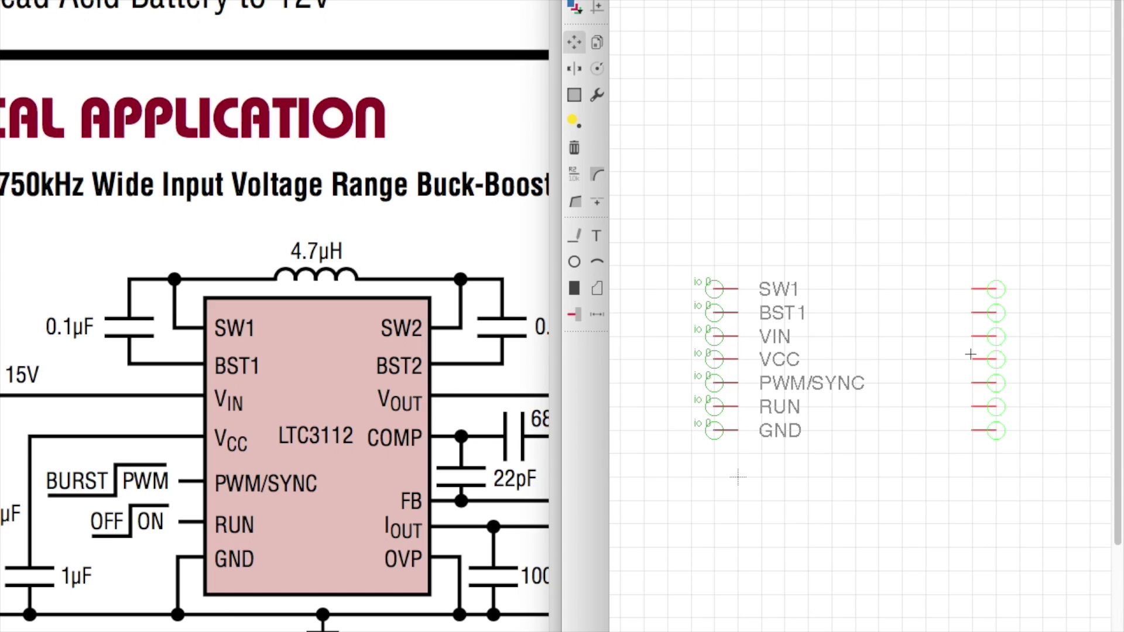
{"action": "left_click", "coordinate": [958, 356]}
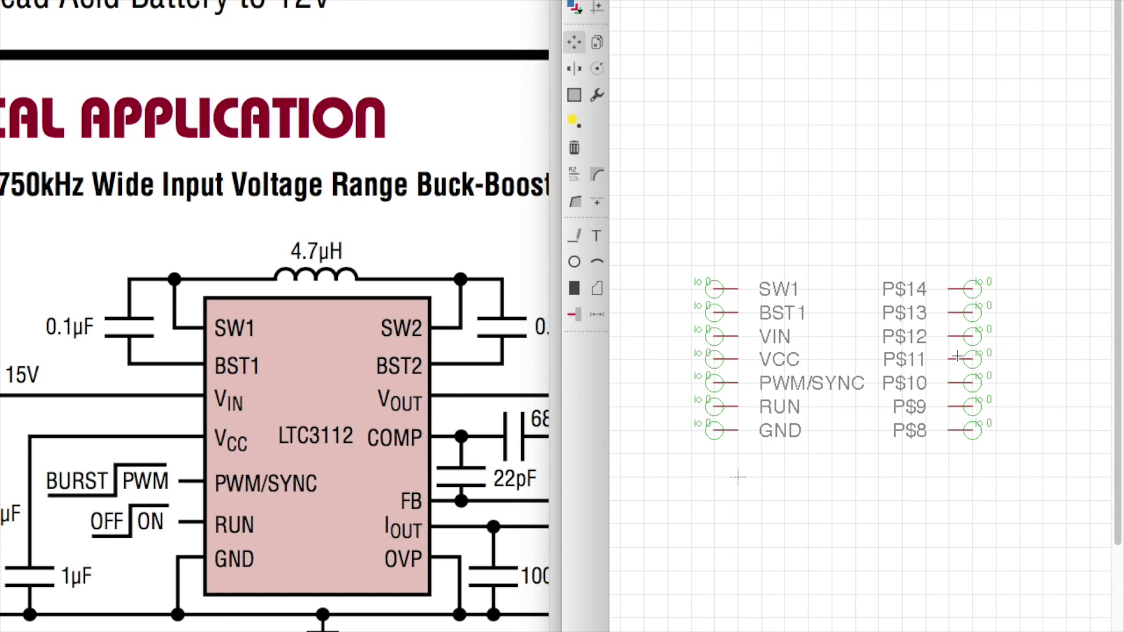
- Name the lowest pin of the right column OVP and the pin above it IOUT
{"action": "left_click", "coordinate": [575, 174]}
{"action": "left_click", "coordinate": [974, 430]}
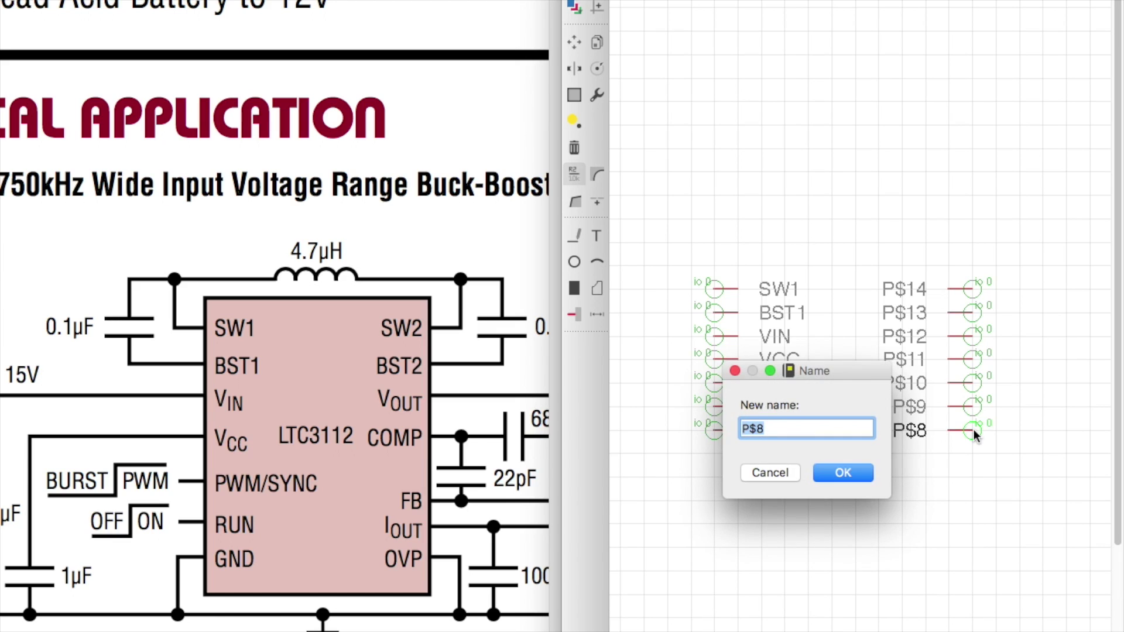
{"action": "type", "text": "OVP"}
{"action": "key", "text": "Return"}
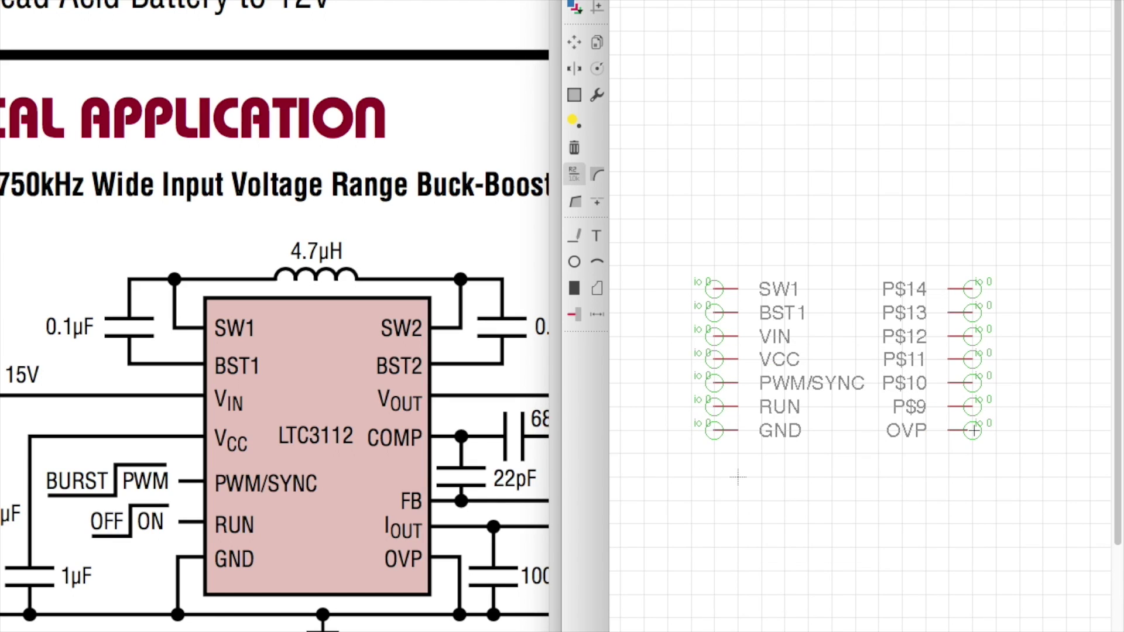
{"action": "left_click", "coordinate": [974, 408]}
{"action": "type", "text": "IOUT"}
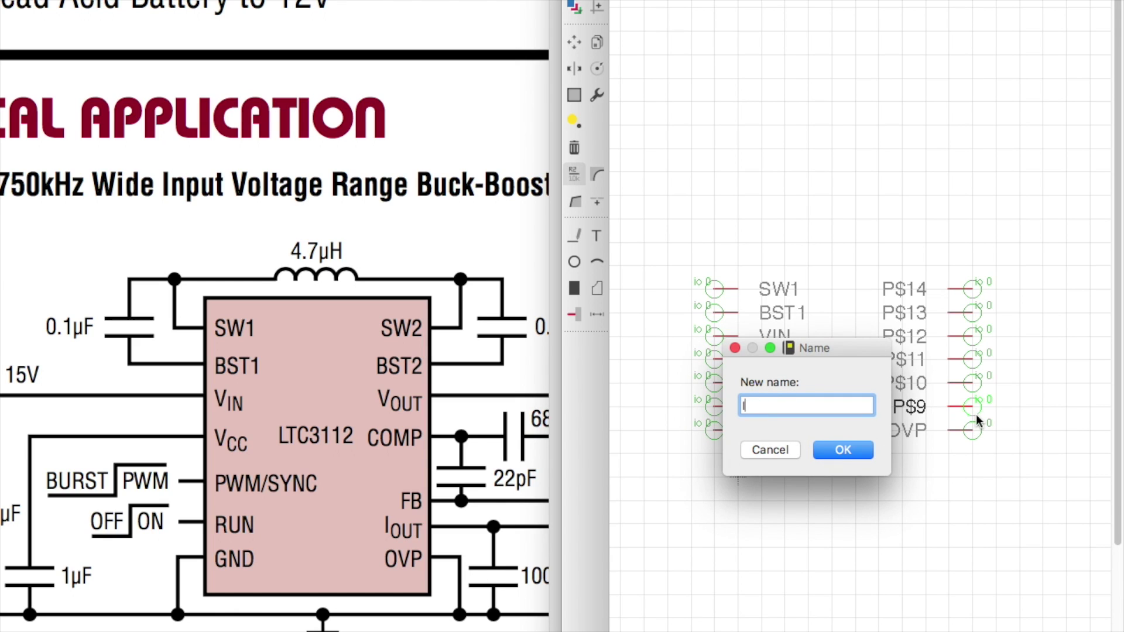
{"action": "key", "text": "Return"}
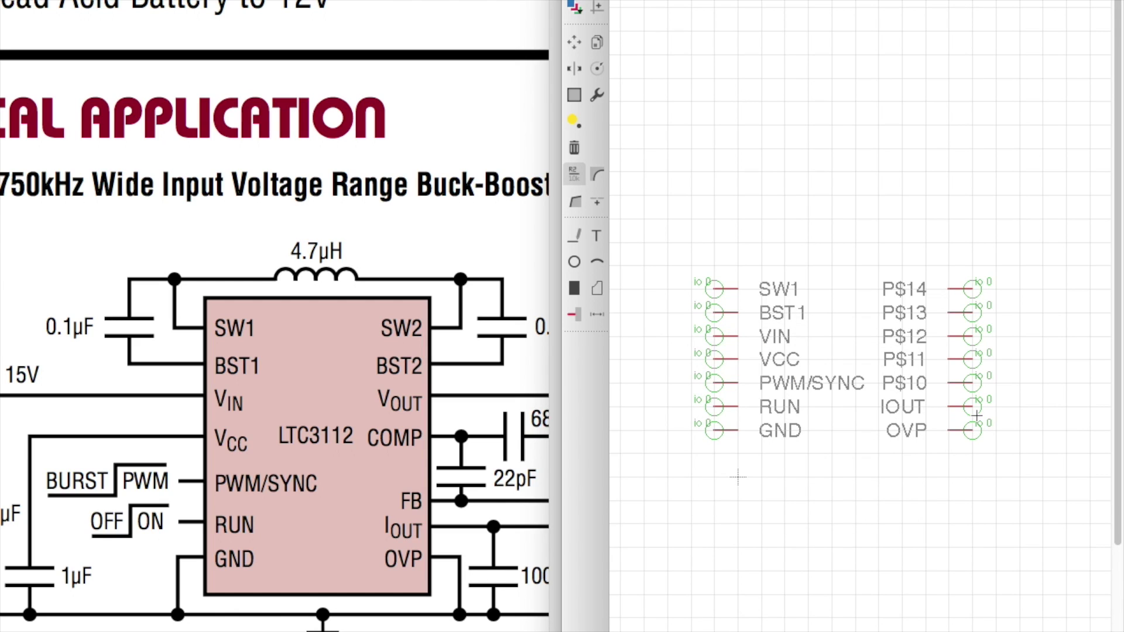
- Name the fifth pin from the top of the right column FB and the pin above it COMP
{"action": "left_click", "coordinate": [969, 387]}
{"action": "type", "text": "FB"}
{"action": "key", "text": "Return"}
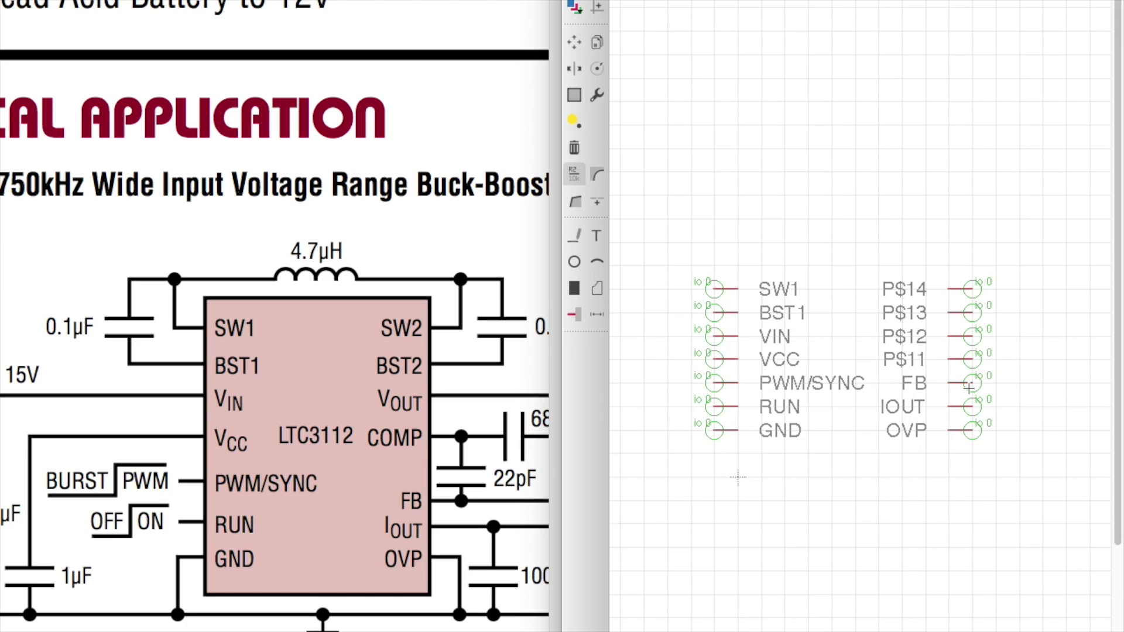
{"action": "left_click", "coordinate": [945, 358]}
{"action": "type", "text": "CO"}
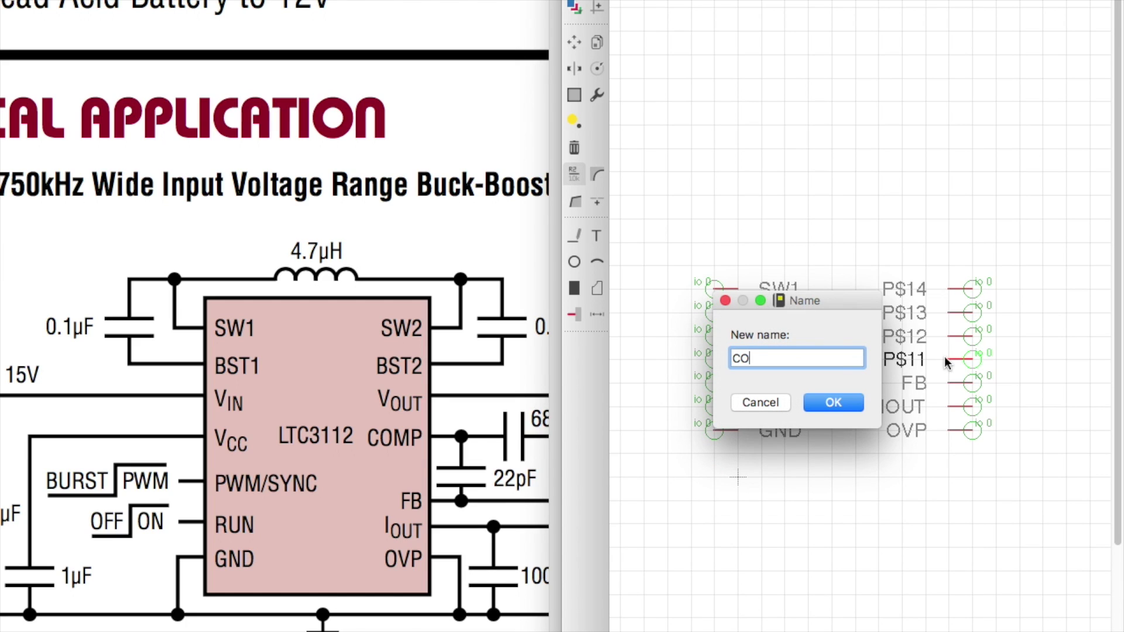
{"action": "type", "text": "MP"}
{"action": "key", "text": "Return"}
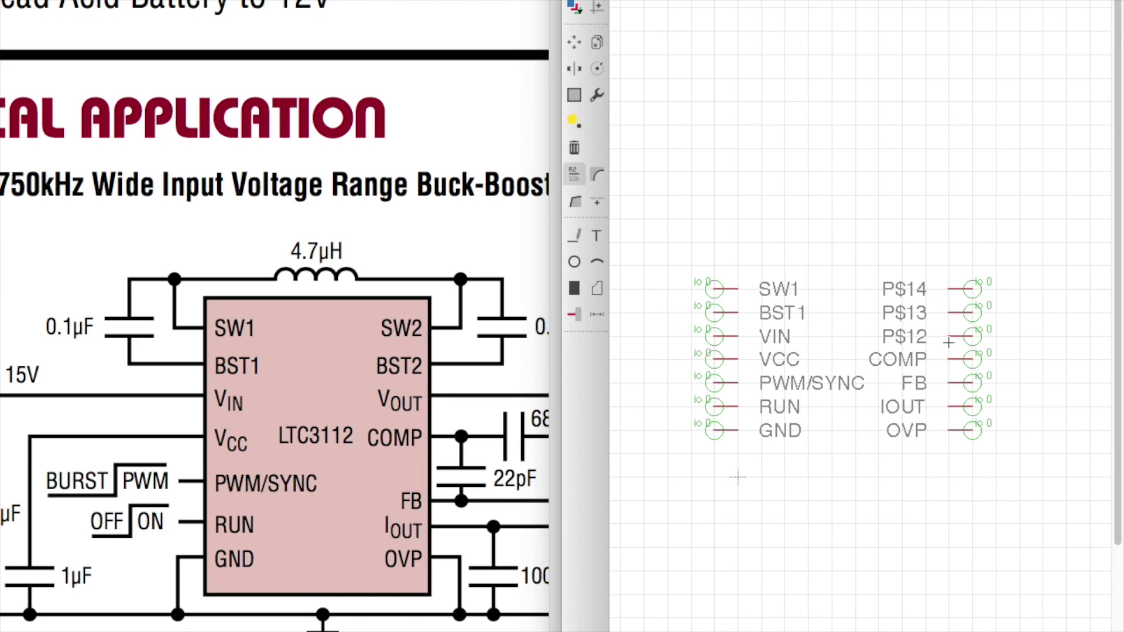
- Name the three upper pins of the right column VOUT, BST2 and SW2, working upward to the highest pin
{"action": "left_click", "coordinate": [953, 337]}
{"action": "type", "text": "VOUT"}
{"action": "key", "text": "Return"}
{"action": "left_click", "coordinate": [959, 313]}
{"action": "type", "text": "B"}
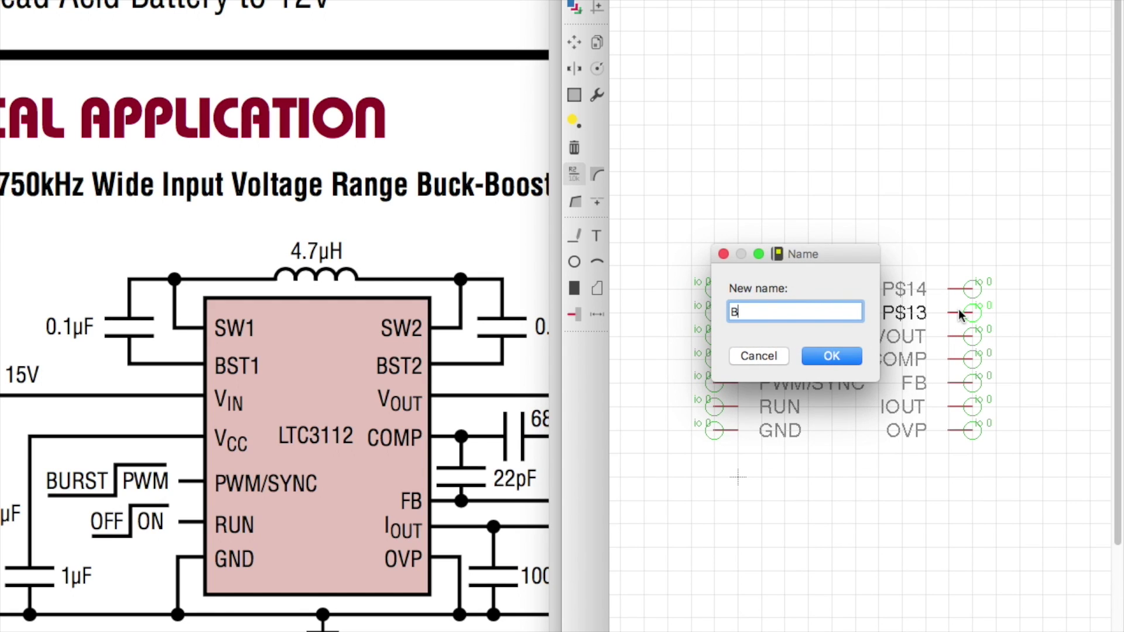
{"action": "type", "text": "ST"}
{"action": "type", "text": "2"}
{"action": "key", "text": "Return"}
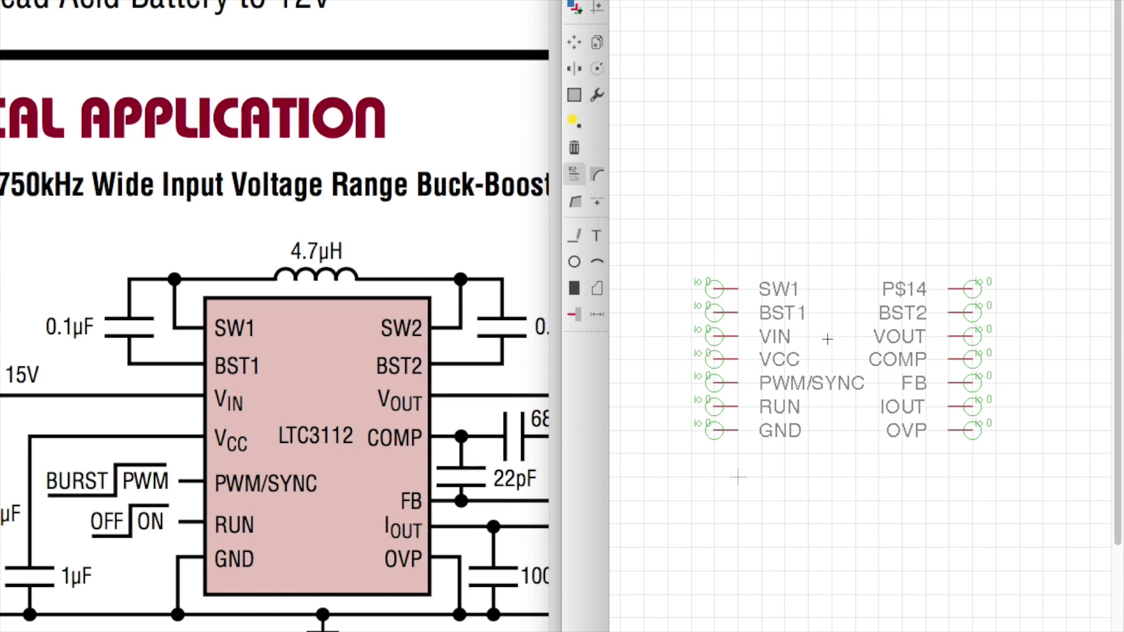
{"action": "left_click", "coordinate": [960, 290]}
{"action": "type", "text": "SW2"}
{"action": "key", "text": "Return"}
- Draw a closed rectangular outline through the inner pin ends, starting one grid square above SW1 and ending two below GND
{"action": "left_click", "coordinate": [575, 321]}
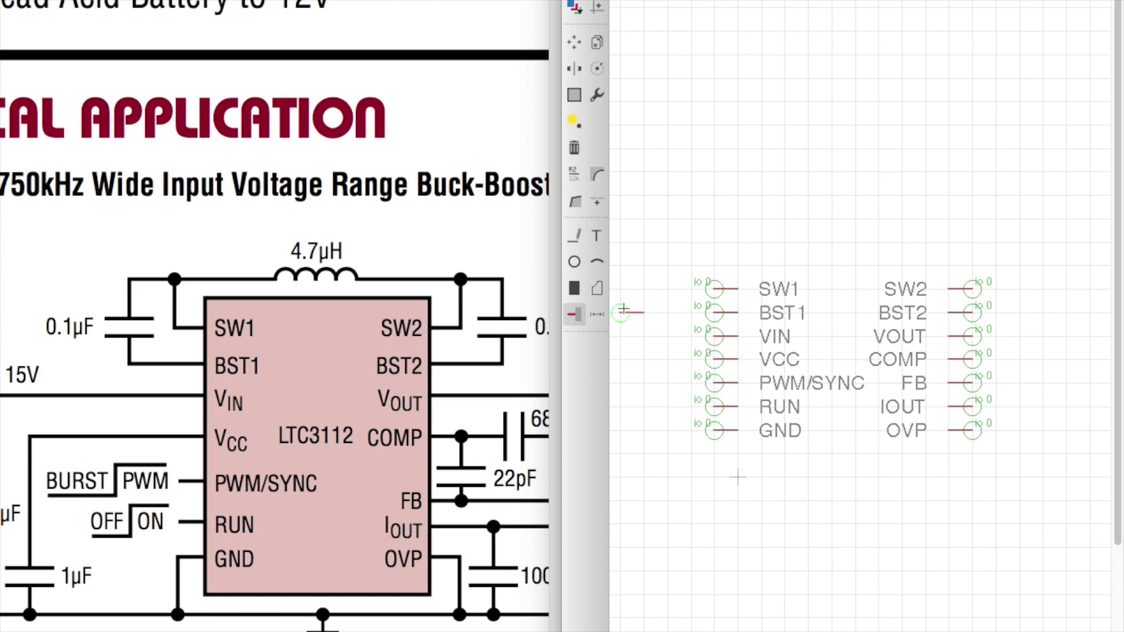
{"action": "left_click", "coordinate": [574, 238]}
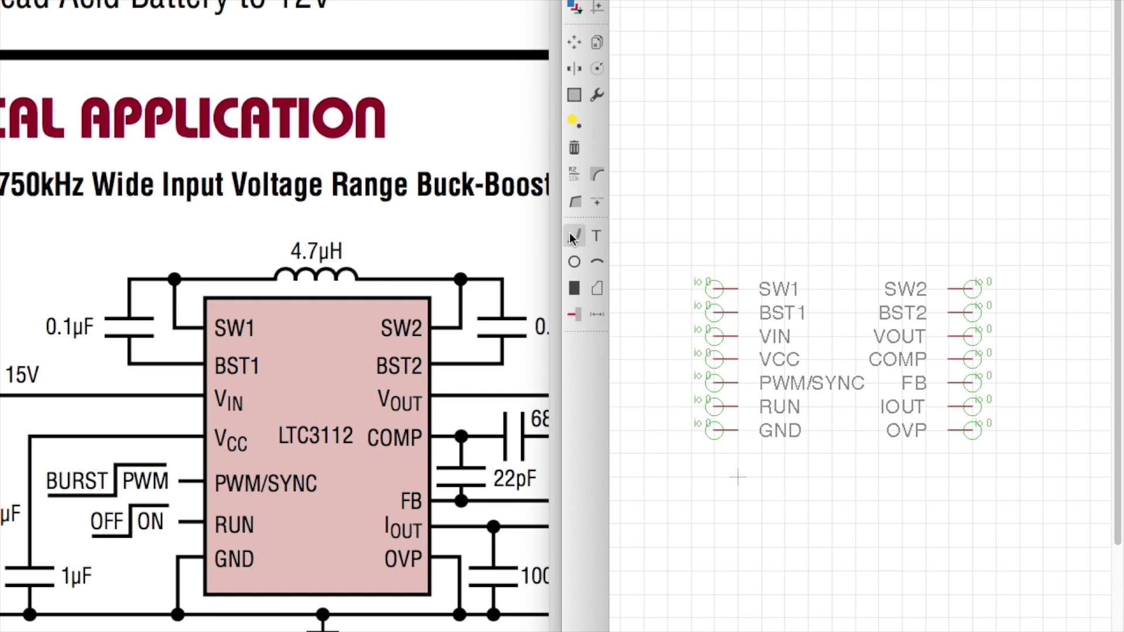
{"action": "left_click", "coordinate": [737, 266]}
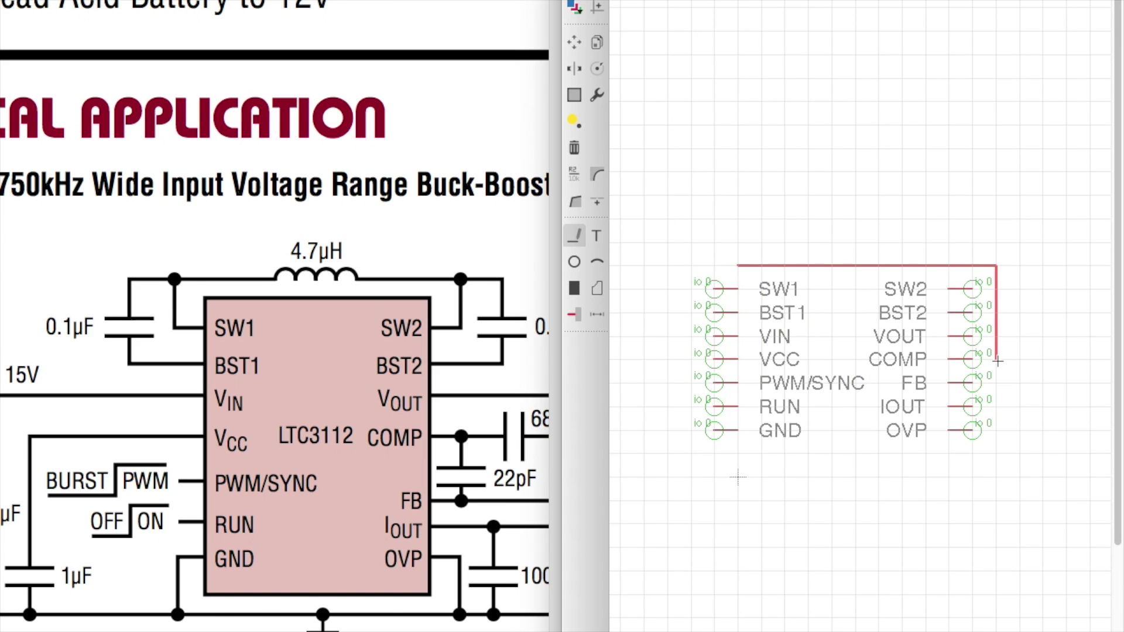
{"action": "left_click", "coordinate": [949, 478]}
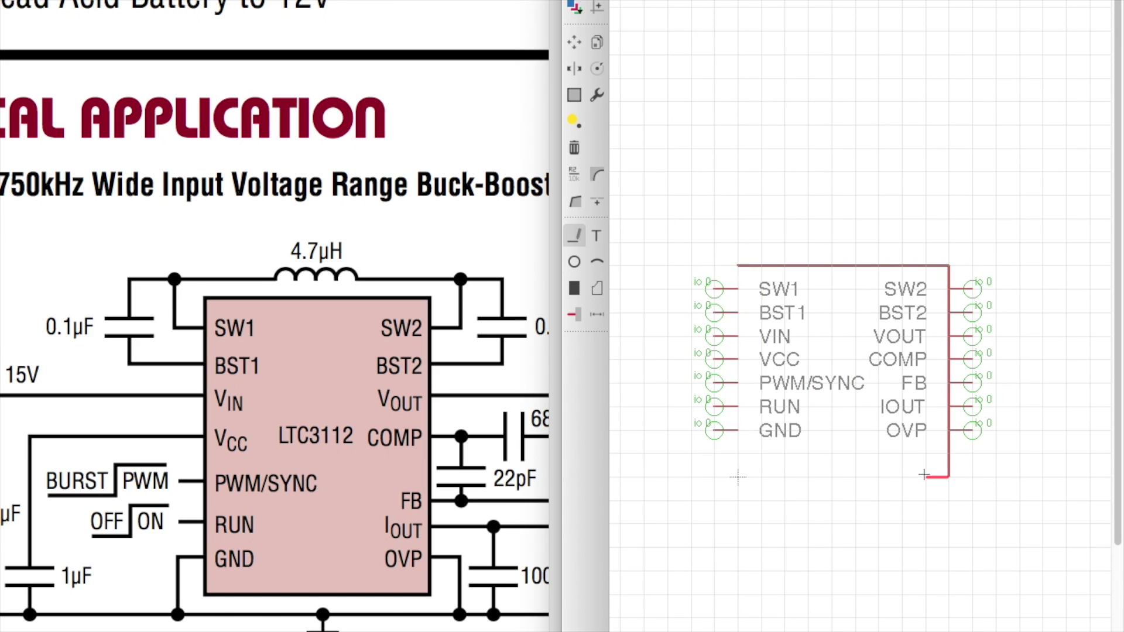
{"action": "left_click", "coordinate": [739, 267]}
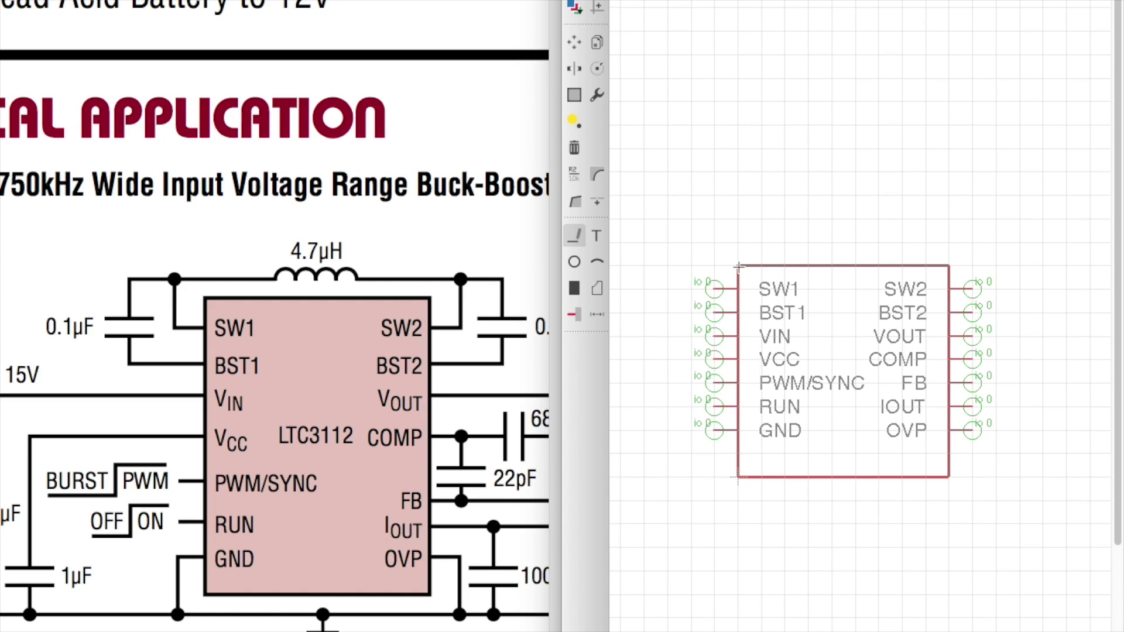
{"action": "key", "text": "Escape"}
- Move the outline's upper edge one grid square up
{"action": "left_click", "coordinate": [574, 41]}
{"action": "left_click", "coordinate": [842, 268]}
{"action": "left_click", "coordinate": [850, 267]}
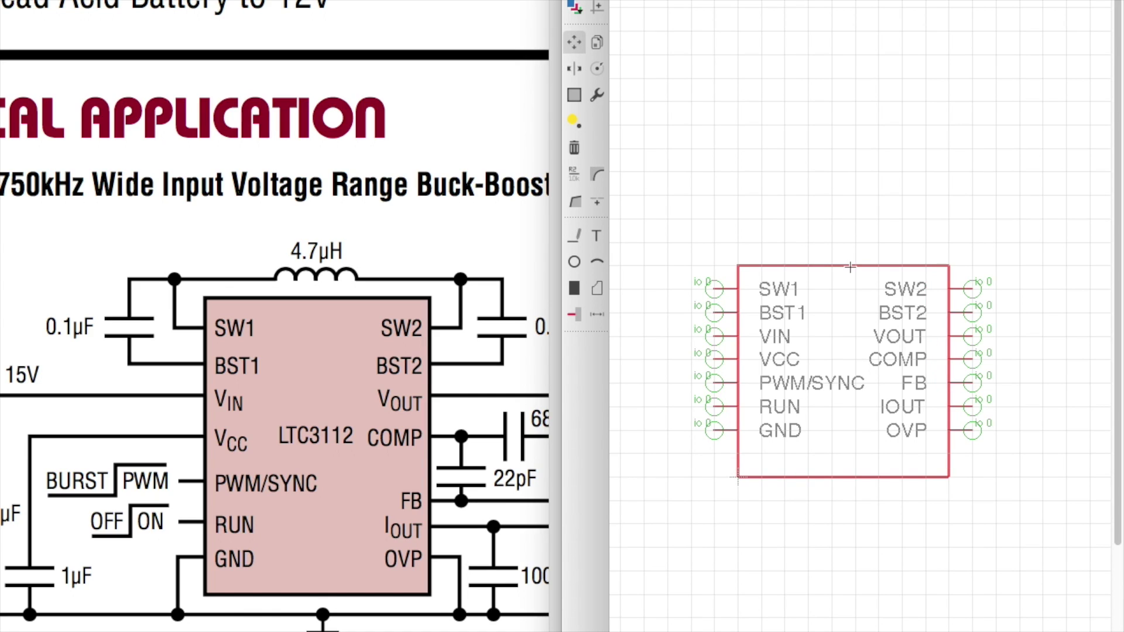
{"action": "left_click", "coordinate": [850, 255]}
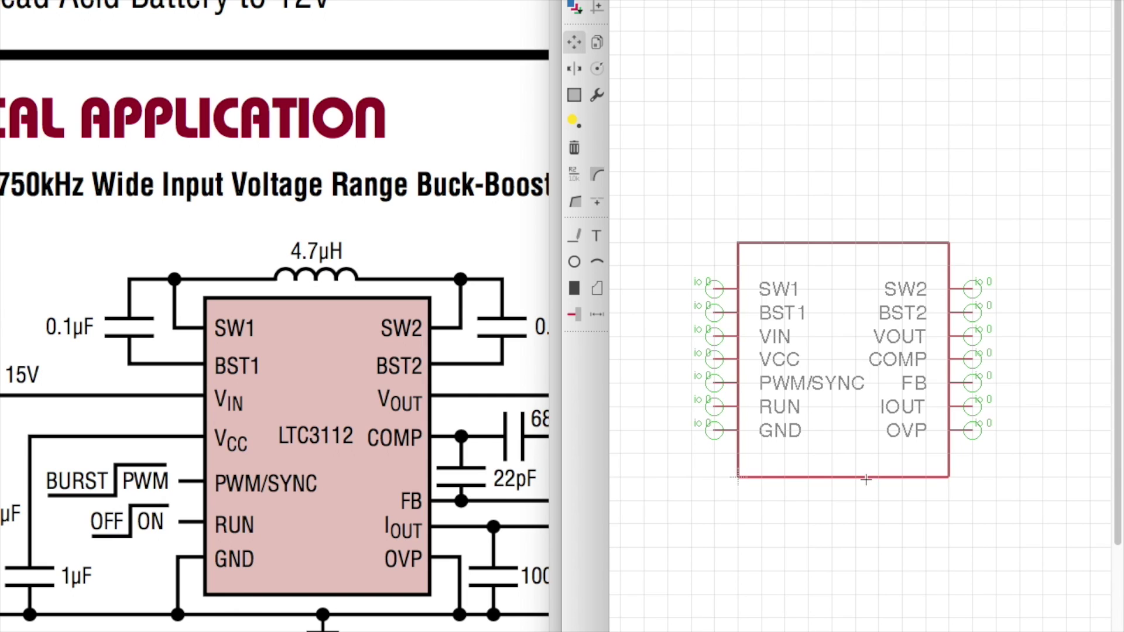
- Move the outline's upper and lower edges inward so each lies one grid square beyond the end pins
{"action": "scroll", "coordinate": [865, 460], "scroll_direction": "down", "scroll_amount": 3}
{"action": "scroll", "coordinate": [866, 460], "scroll_direction": "up", "scroll_amount": 4}
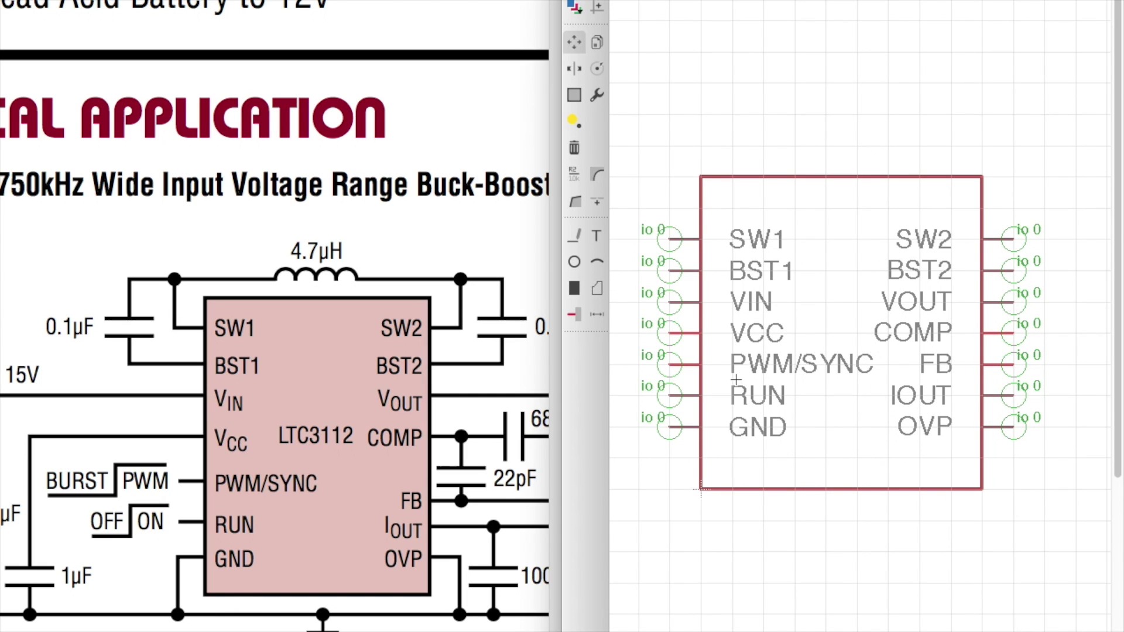
{"action": "left_click_drag", "start_coordinate": [829, 176], "coordinate": [833, 195]}
{"action": "left_click_drag", "start_coordinate": [820, 489], "coordinate": [823, 458]}
{"action": "scroll", "coordinate": [865, 412], "scroll_direction": "down", "scroll_amount": 2}
{"action": "scroll", "coordinate": [866, 412], "scroll_direction": "down", "scroll_amount": 1}
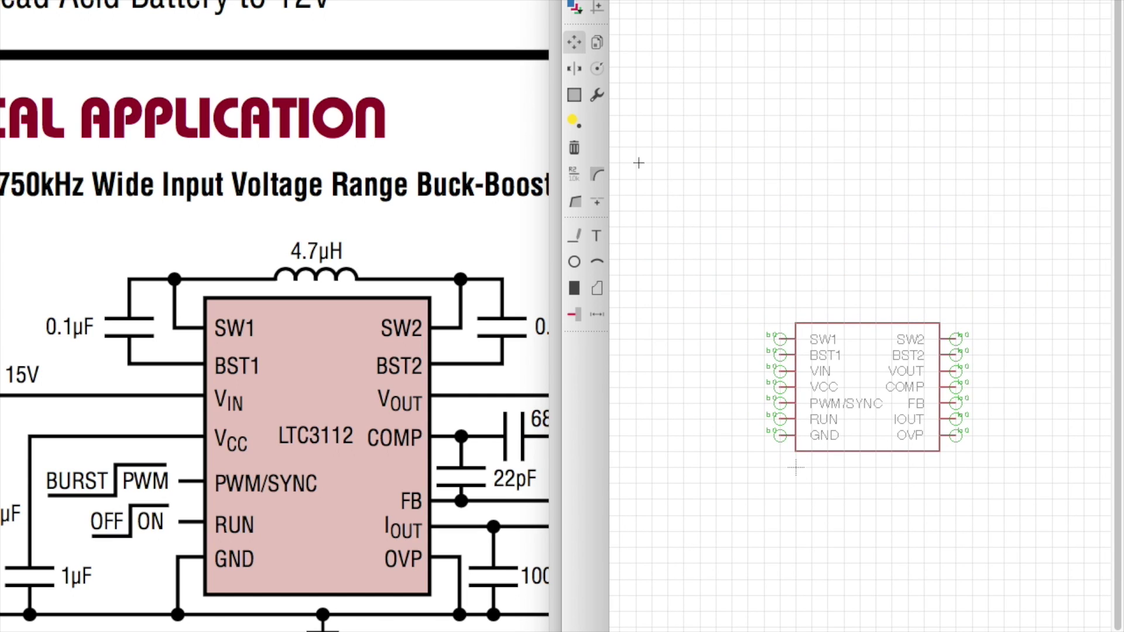
- Group the whole symbol and move it so that it is roughly centred on the origin
{"action": "left_click", "coordinate": [574, 94]}
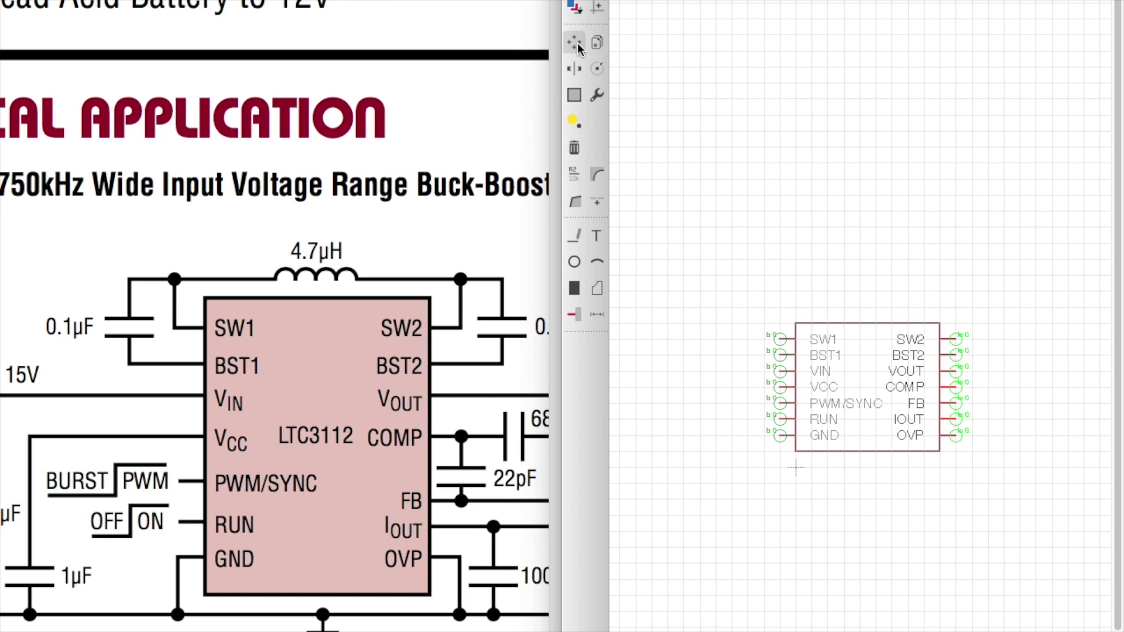
{"action": "left_click", "coordinate": [713, 270]}
{"action": "key", "text": "Escape"}
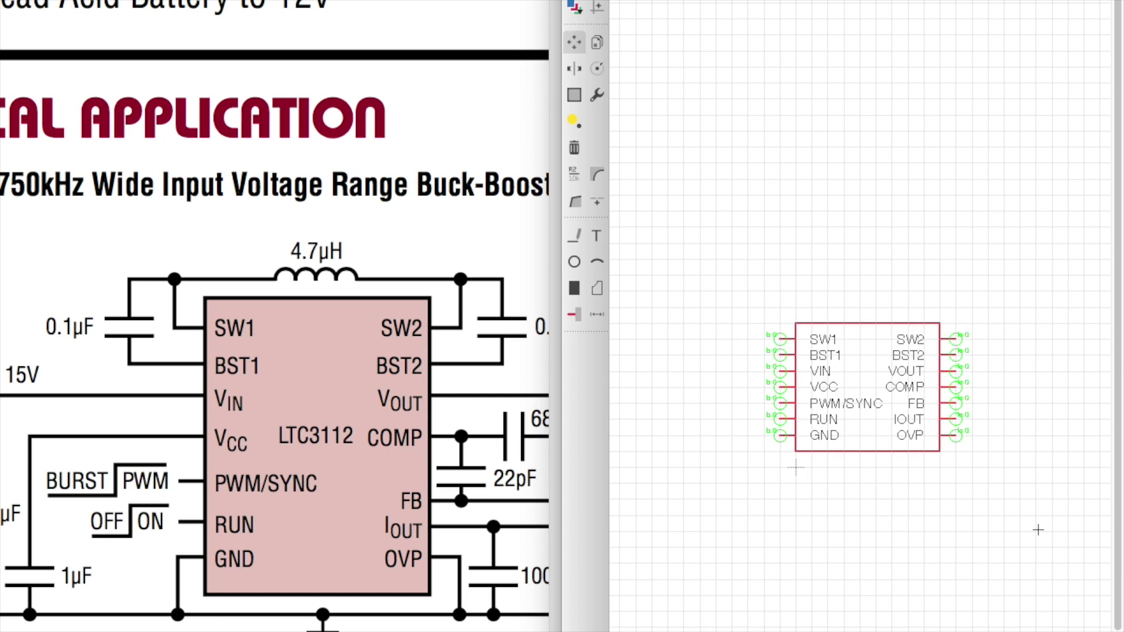
{"action": "left_click_drag", "start_coordinate": [885, 378], "coordinate": [811, 454]}
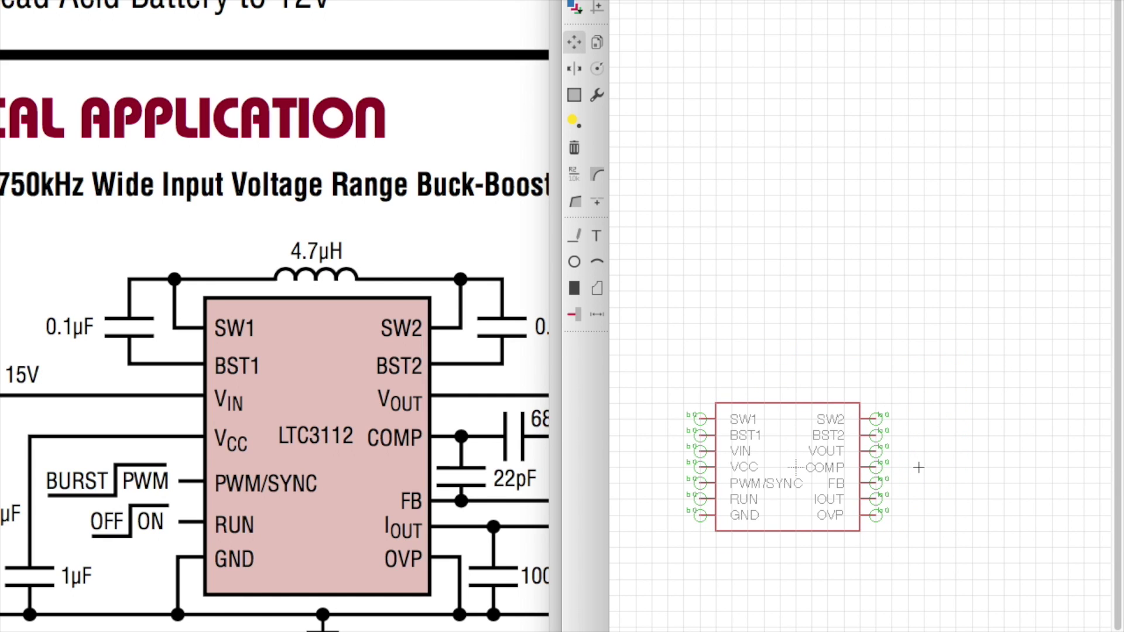
- Open the SW1 pin's properties and review the available direction options without changing them
{"action": "scroll", "coordinate": [919, 465], "scroll_direction": "down", "scroll_amount": 2}
{"action": "scroll", "coordinate": [951, 467], "scroll_direction": "up", "scroll_amount": 3}
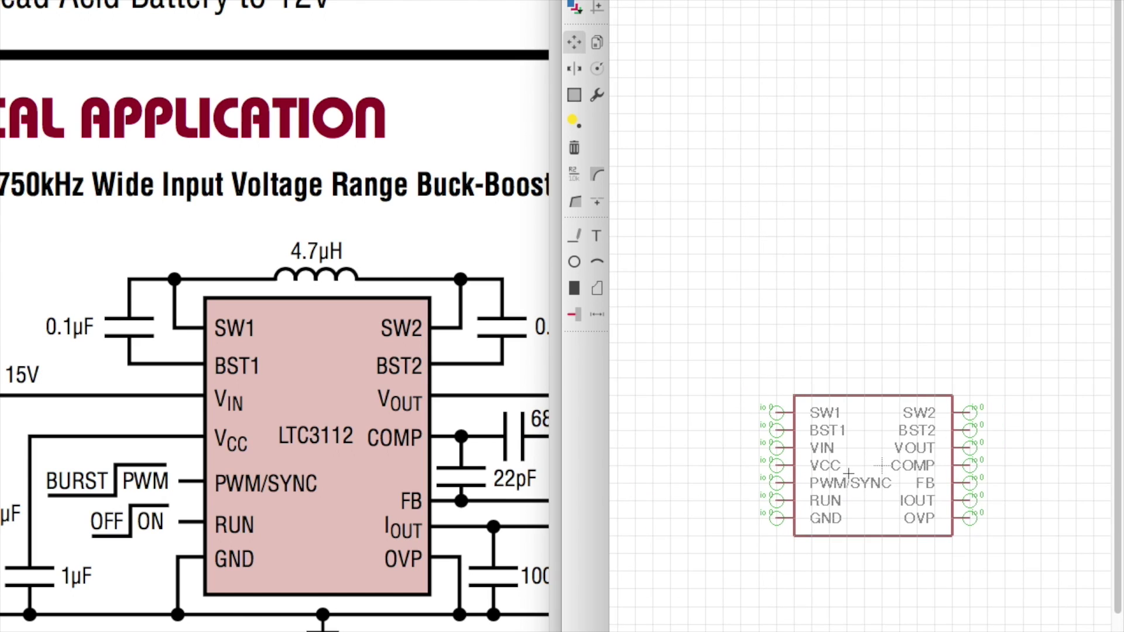
{"action": "scroll", "coordinate": [849, 472], "scroll_direction": "up", "scroll_amount": 3}
{"action": "scroll", "coordinate": [849, 468], "scroll_direction": "down", "scroll_amount": 1}
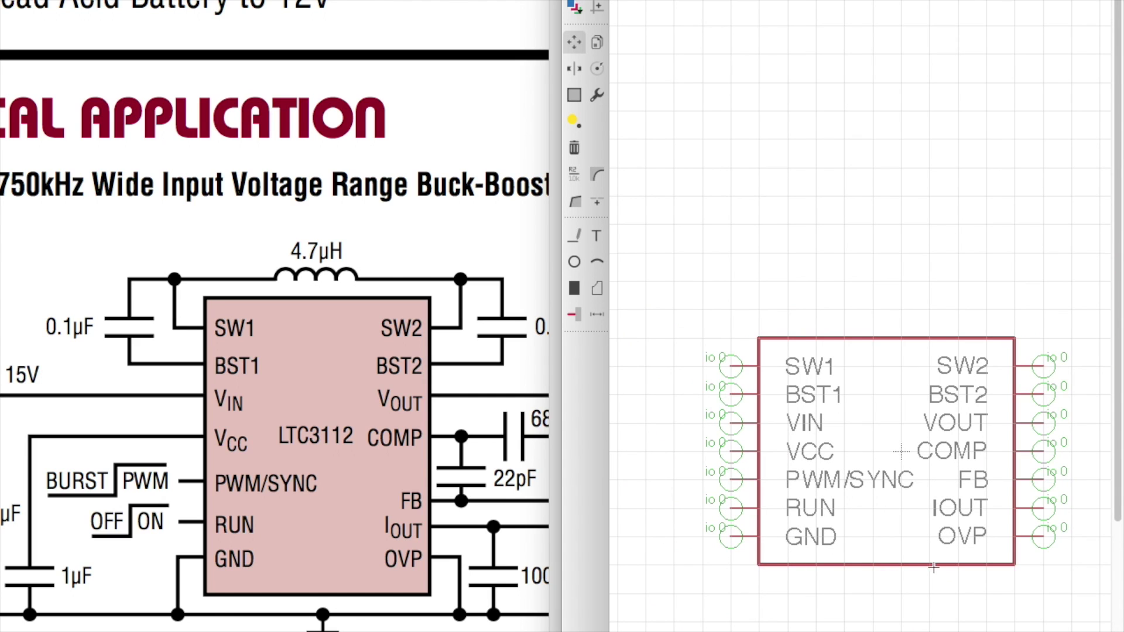
{"action": "scroll", "coordinate": [848, 176], "scroll_direction": "down", "scroll_amount": 2}
{"action": "scroll", "coordinate": [883, 259], "scroll_direction": "up", "scroll_amount": 3}
{"action": "scroll", "coordinate": [897, 273], "scroll_direction": "down", "scroll_amount": 1}
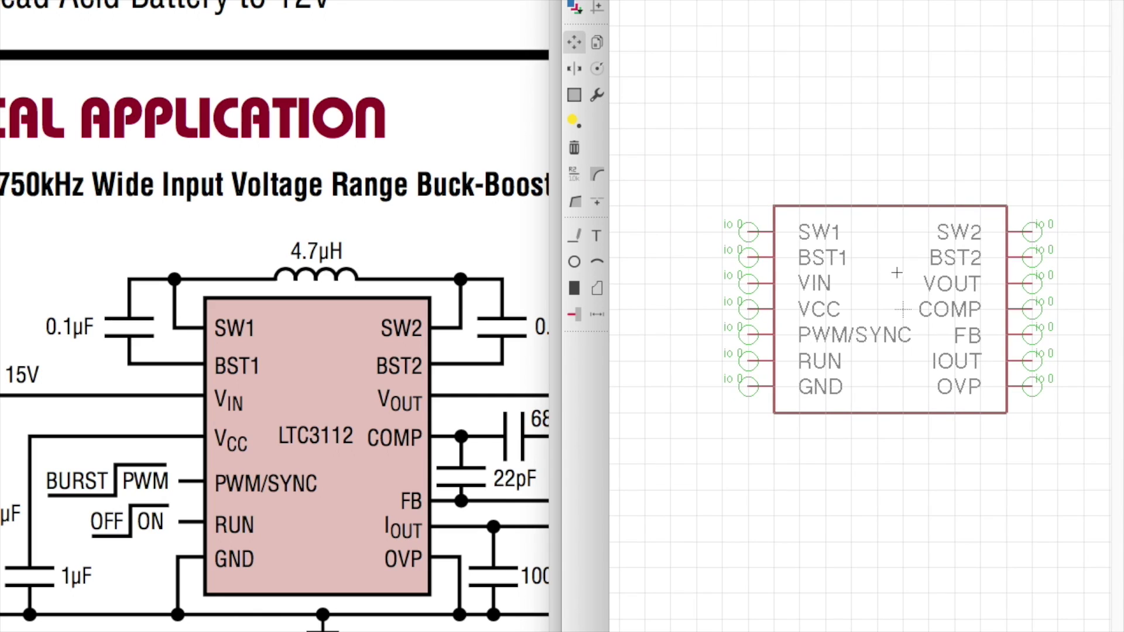
{"action": "right_click", "coordinate": [753, 231]}
{"action": "left_click", "coordinate": [817, 401]}
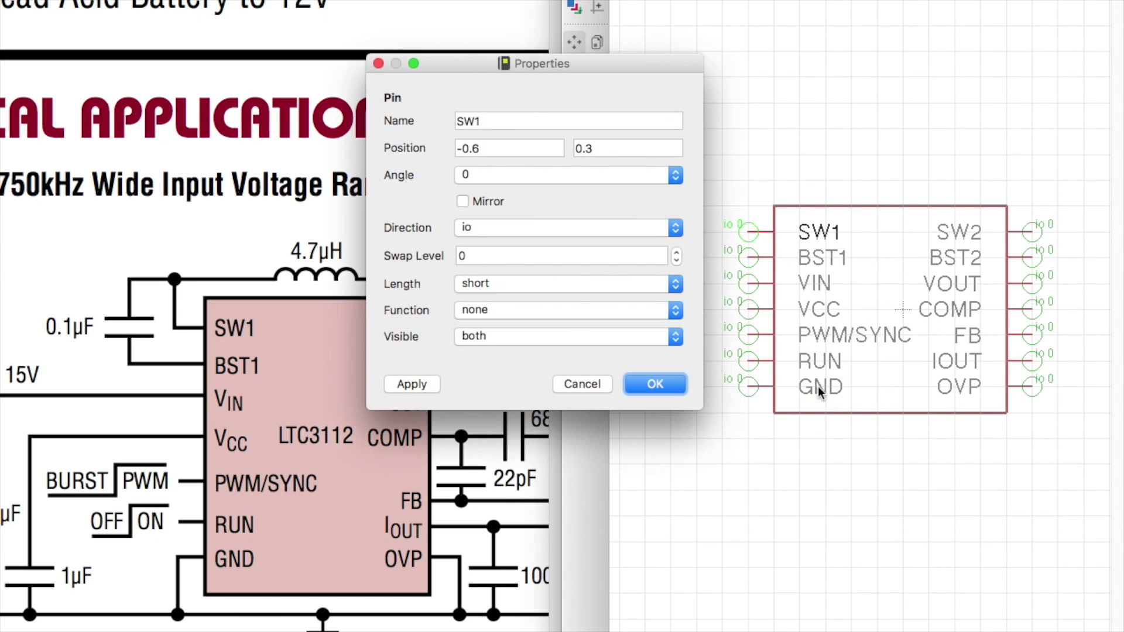
{"action": "left_click", "coordinate": [582, 233]}
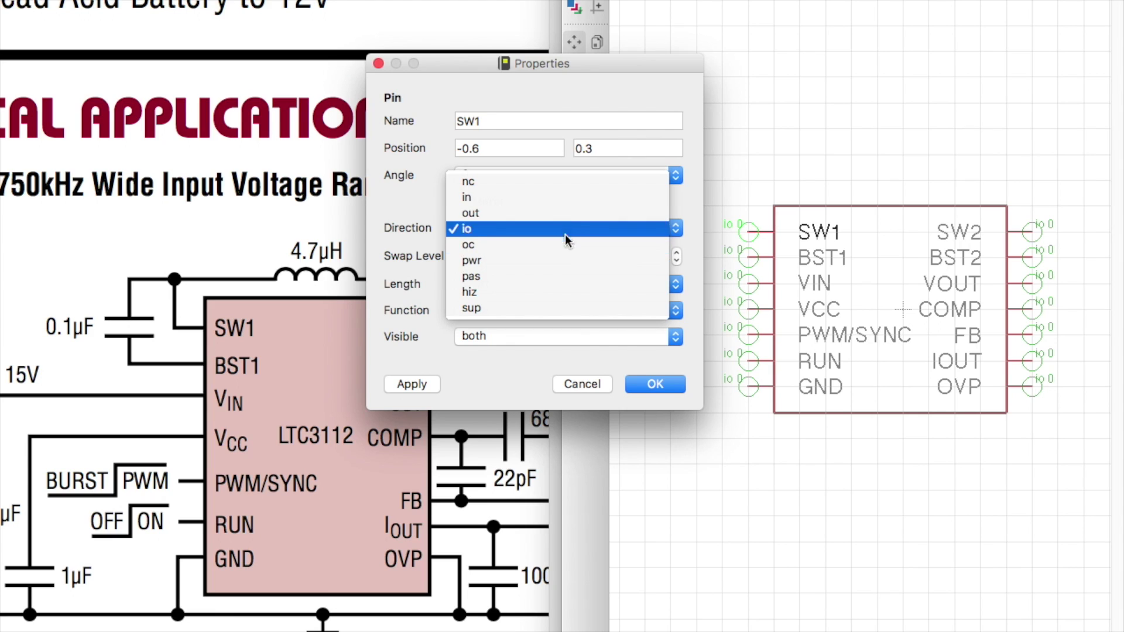
{"action": "key", "text": "Escape"}
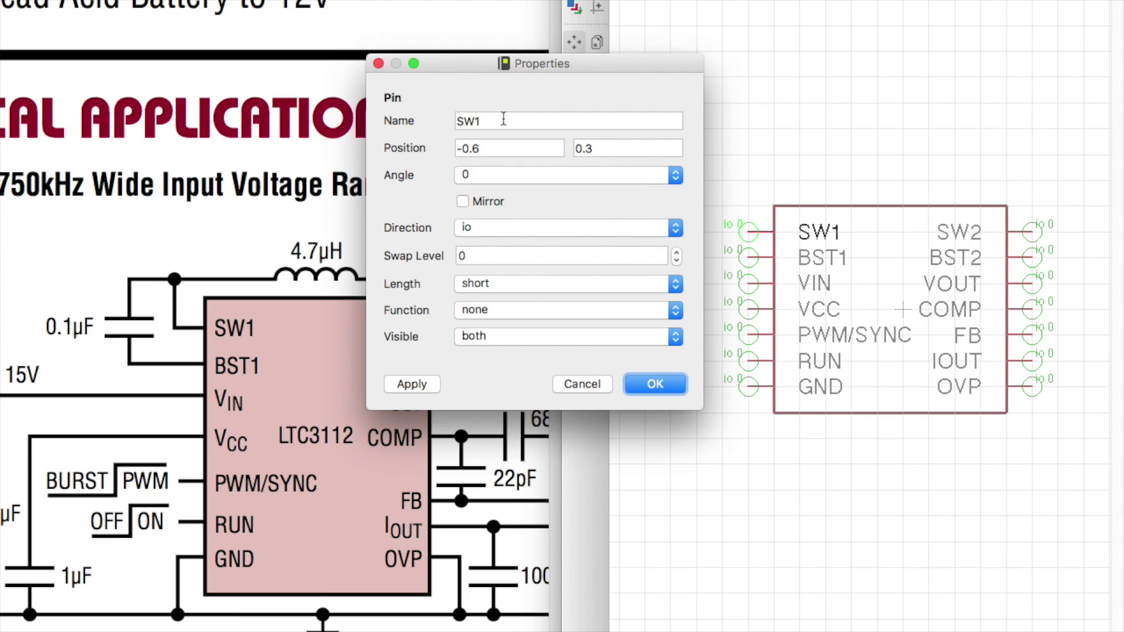
{"action": "left_click", "coordinate": [378, 63]}
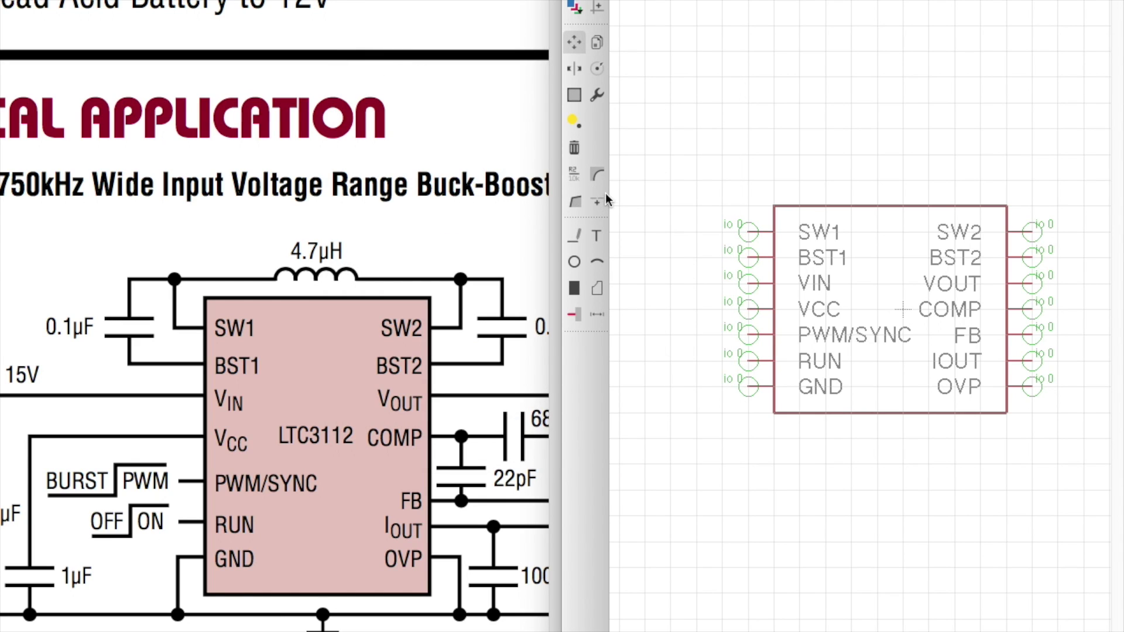
- Add a >NAME text label along the upper edge of the symbol outline
{"action": "left_click", "coordinate": [593, 233]}
{"action": "type", "text": ">NAME"}
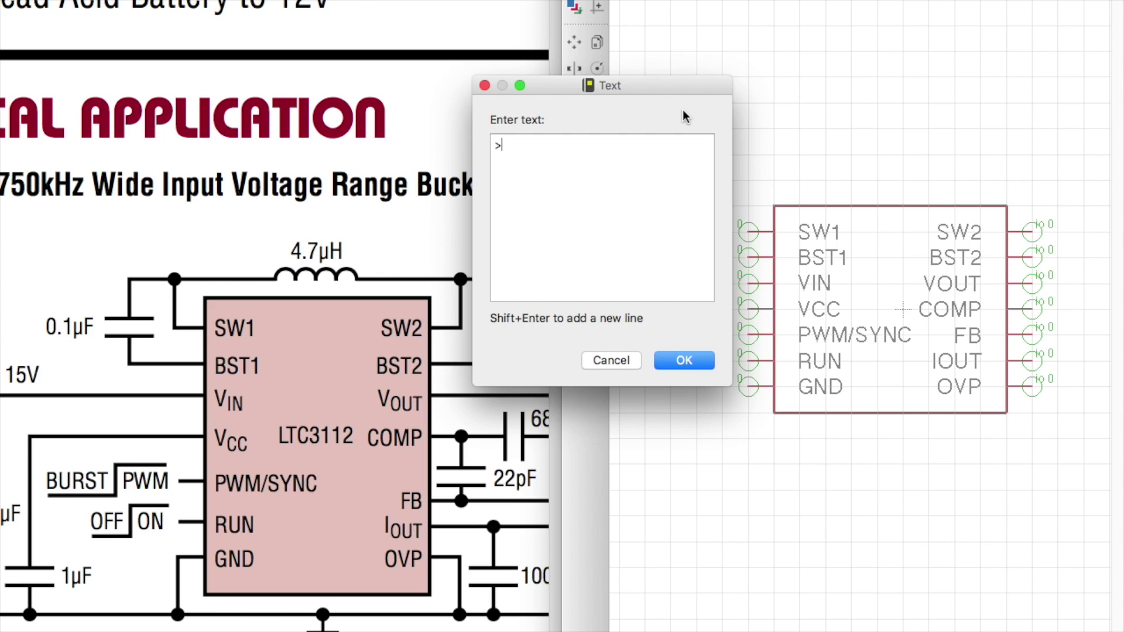
{"action": "key", "text": "Return"}
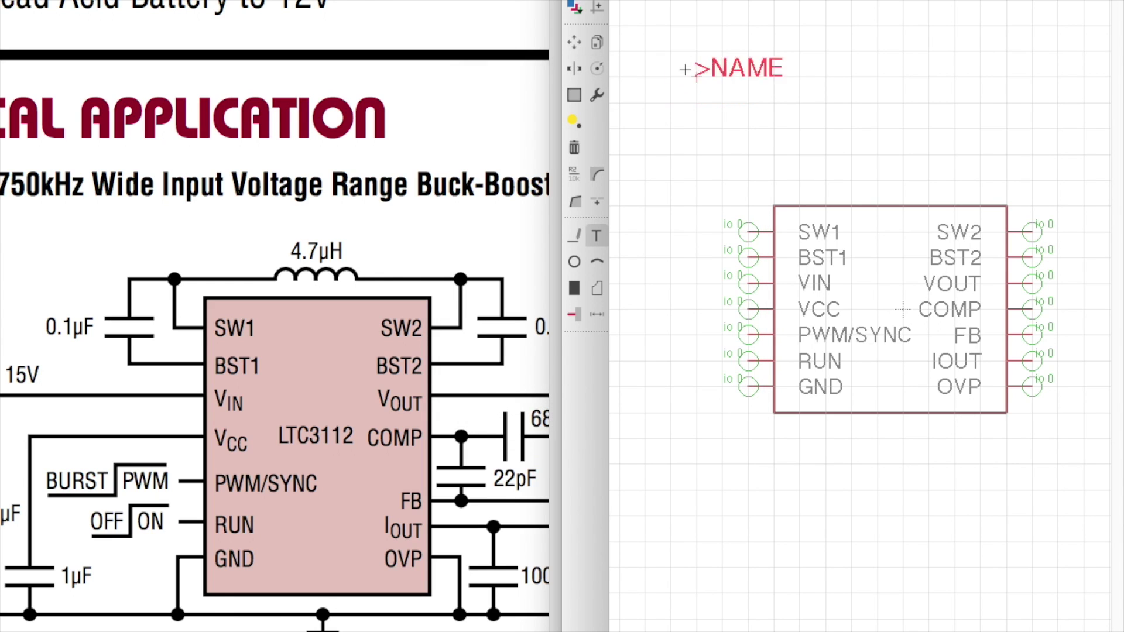
{"action": "left_click", "coordinate": [682, 3]}
{"action": "left_click", "coordinate": [714, 38]}
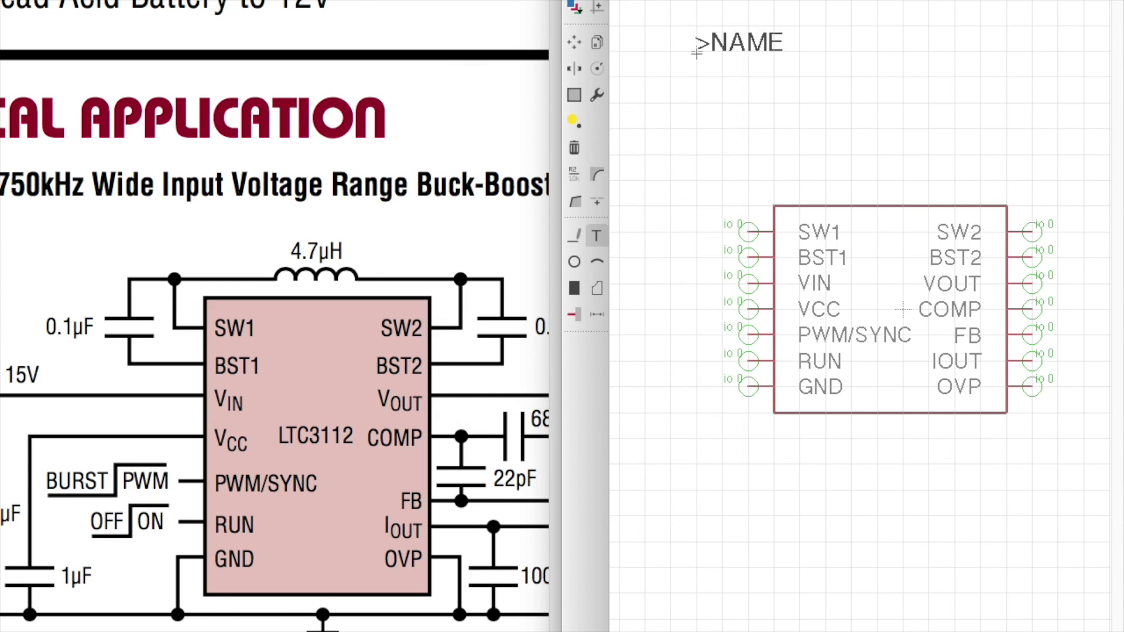
{"action": "left_click", "coordinate": [825, 199]}
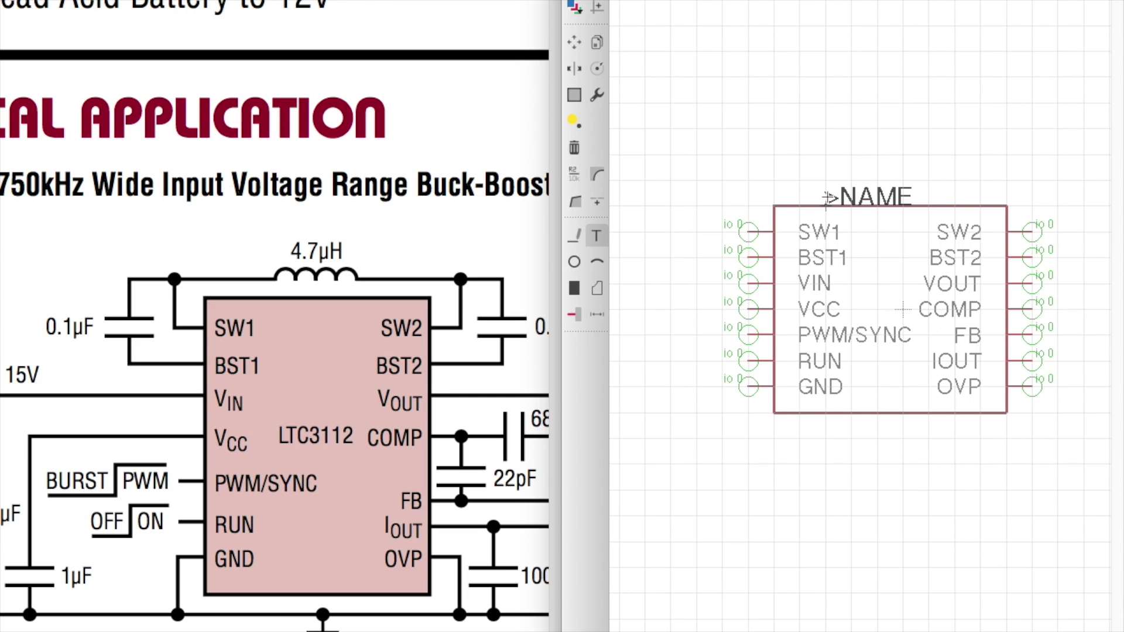
{"action": "key", "text": "Escape"}
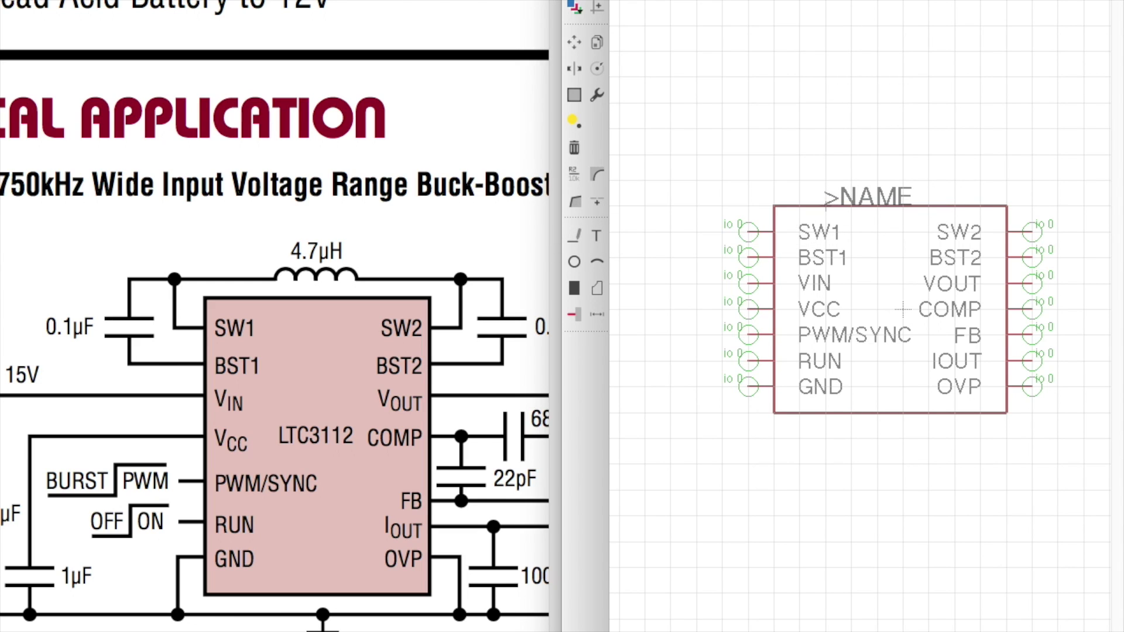
- Add the text LTC3112 just below the symbol outline, aligned with the >NAME label
{"action": "left_click", "coordinate": [589, 233]}
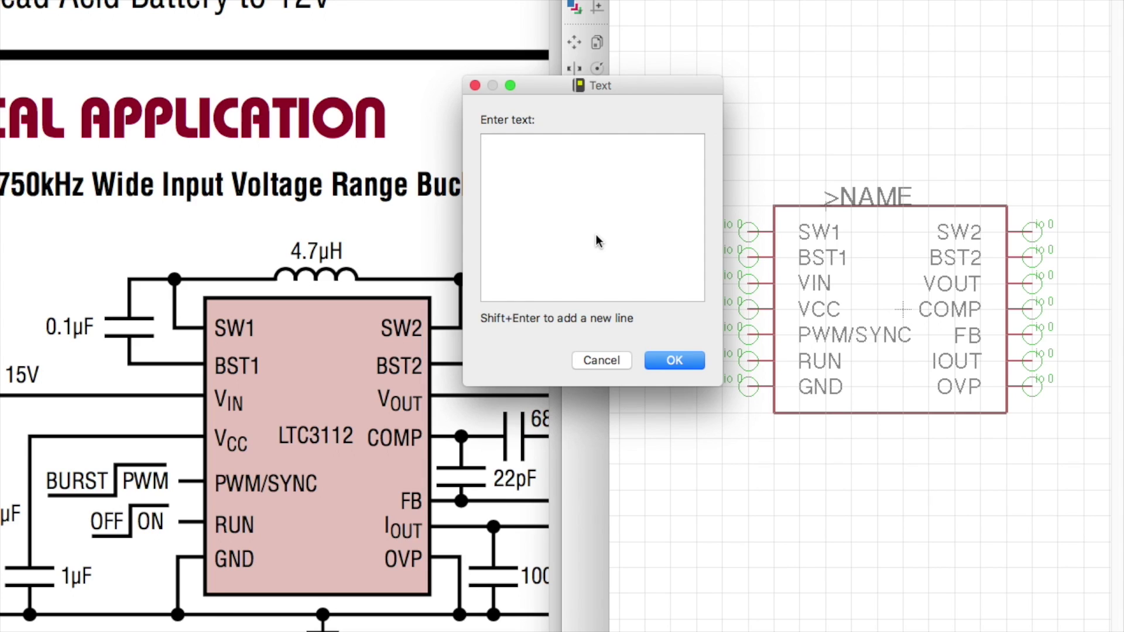
{"action": "type", "text": "LTC3112"}
{"action": "key", "text": "Return"}
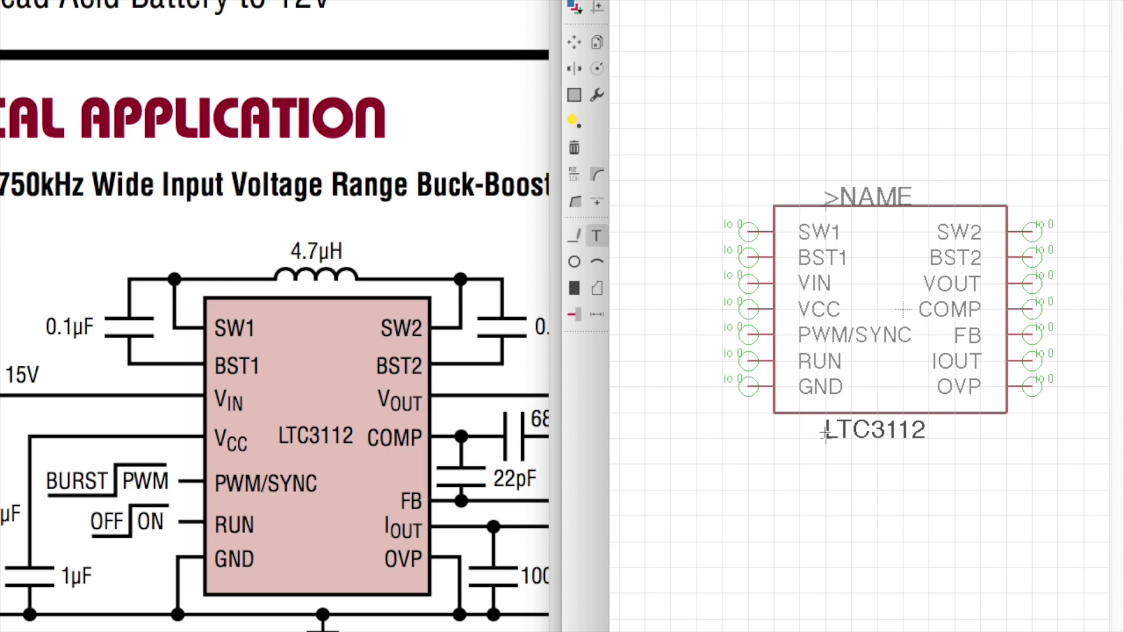
{"action": "left_click", "coordinate": [826, 433]}
{"action": "key", "text": "Escape"}
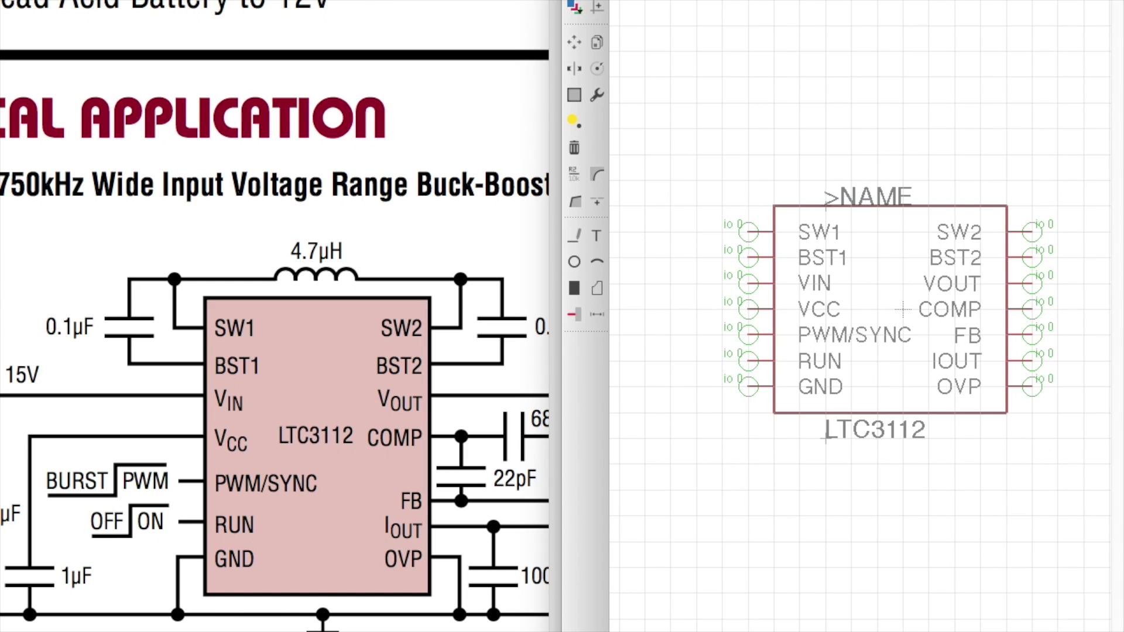
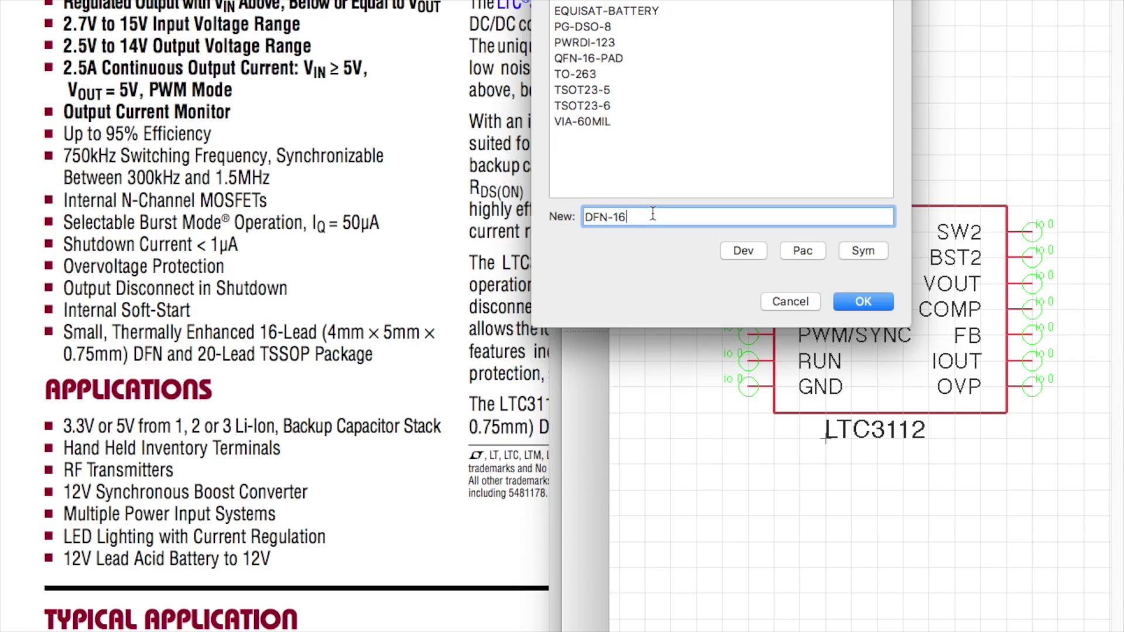
- Create a new package named DFN-16 and find the 16-lead DFN solder pad drawing in the data sheet's package description
{"action": "left_click", "coordinate": [847, 301]}
{"action": "left_click", "coordinate": [946, 332]}
{"action": "scroll", "coordinate": [423, 227], "scroll_direction": "down", "scroll_amount": 1}
{"action": "scroll", "coordinate": [422, 222], "scroll_direction": "down", "scroll_amount": 20}
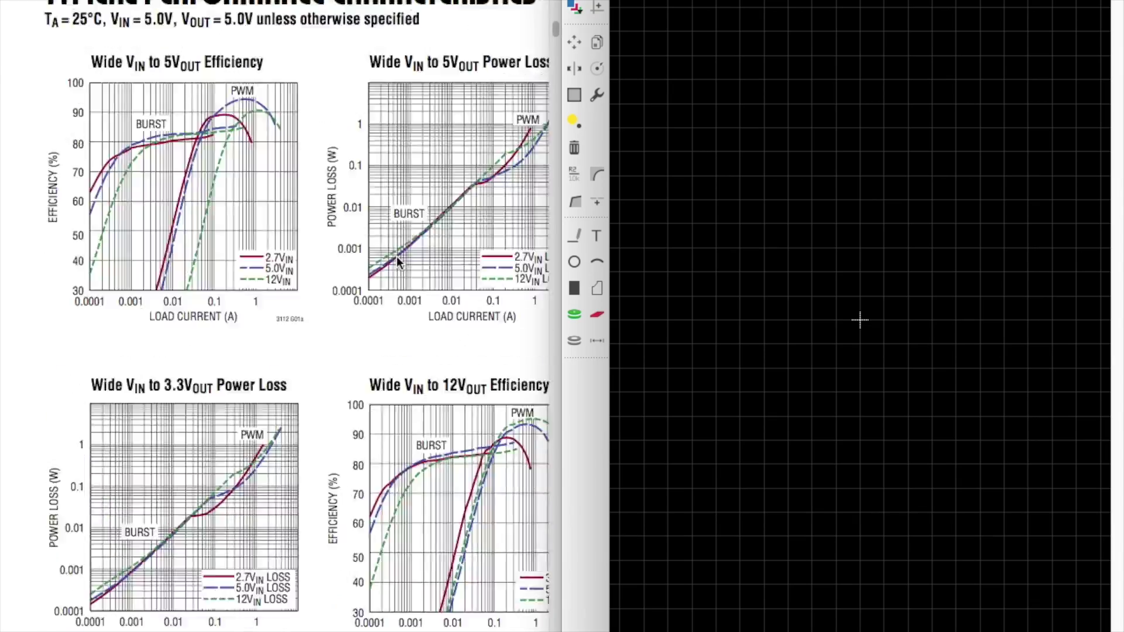
{"action": "scroll", "coordinate": [405, 275], "scroll_direction": "down", "scroll_amount": 20}
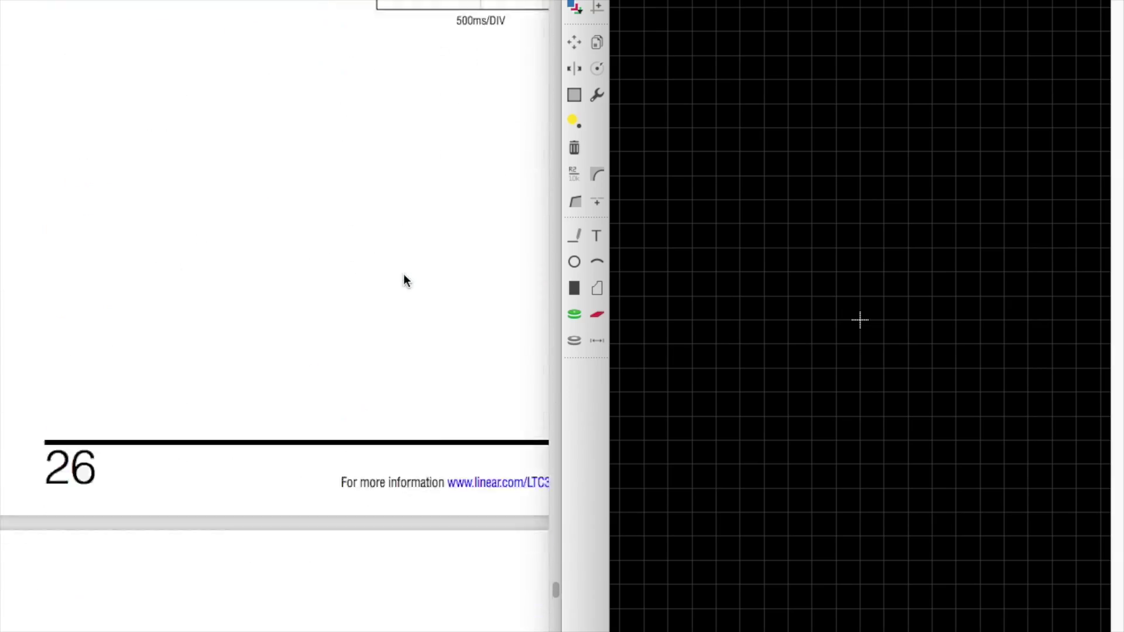
{"action": "scroll", "coordinate": [404, 283], "scroll_direction": "down", "scroll_amount": 5}
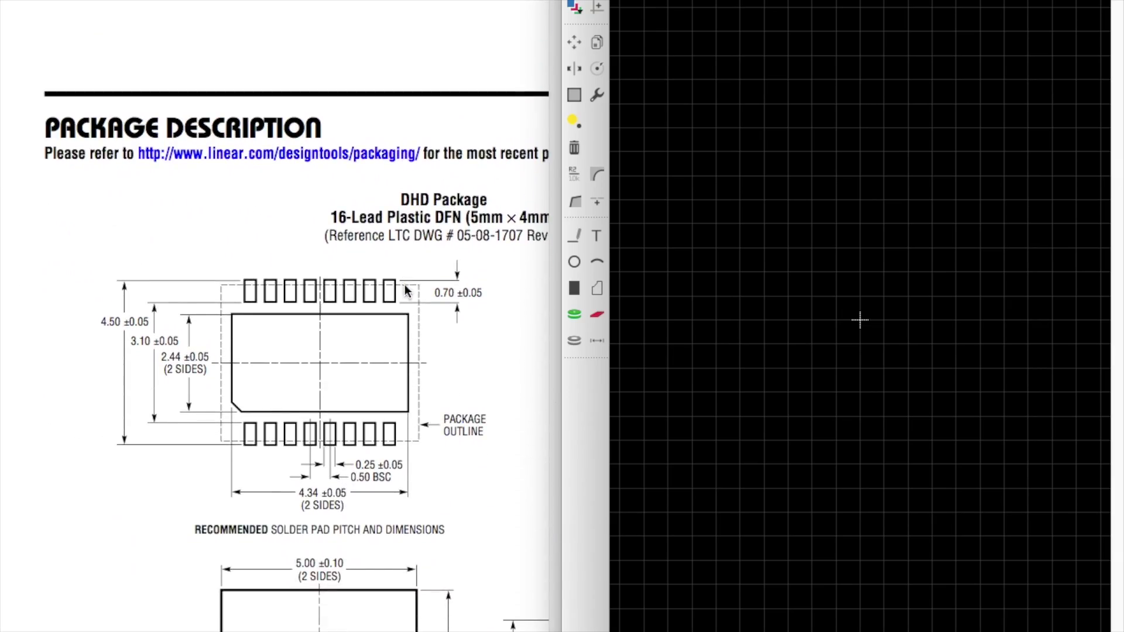
{"action": "scroll", "coordinate": [374, 395], "scroll_direction": "right", "scroll_amount": 3}
{"action": "scroll", "coordinate": [374, 395], "scroll_direction": "left", "scroll_amount": 3}
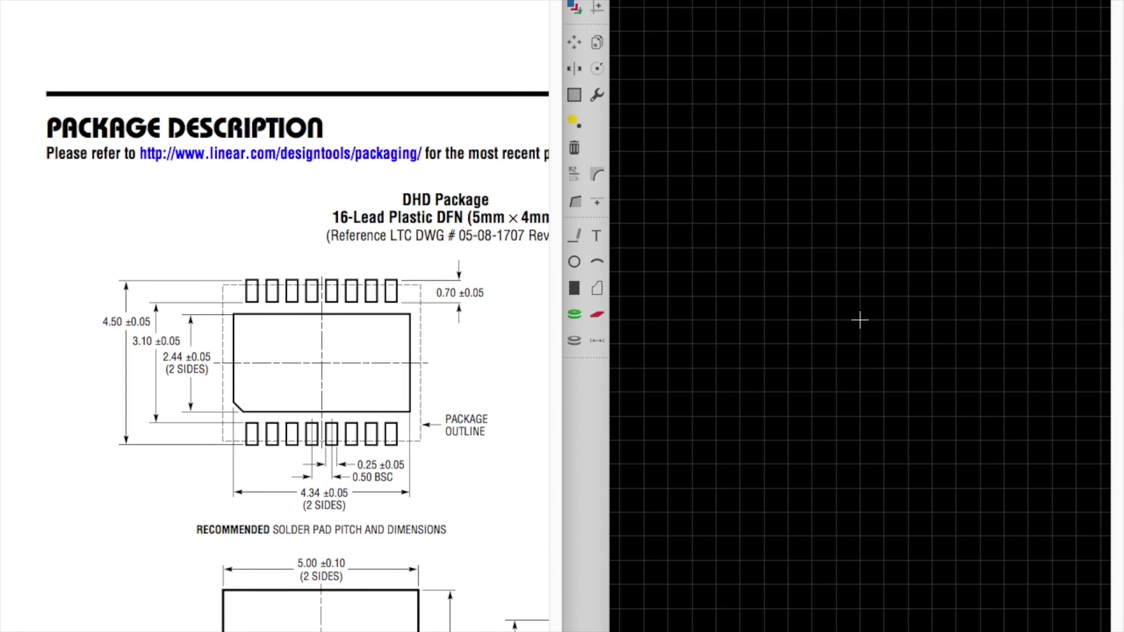
- Open the layout grid settings and set both the size and alternate units to millimetres
{"action": "scroll", "coordinate": [276, 318], "scroll_direction": "up", "scroll_amount": 3, "text": "ctrl"}
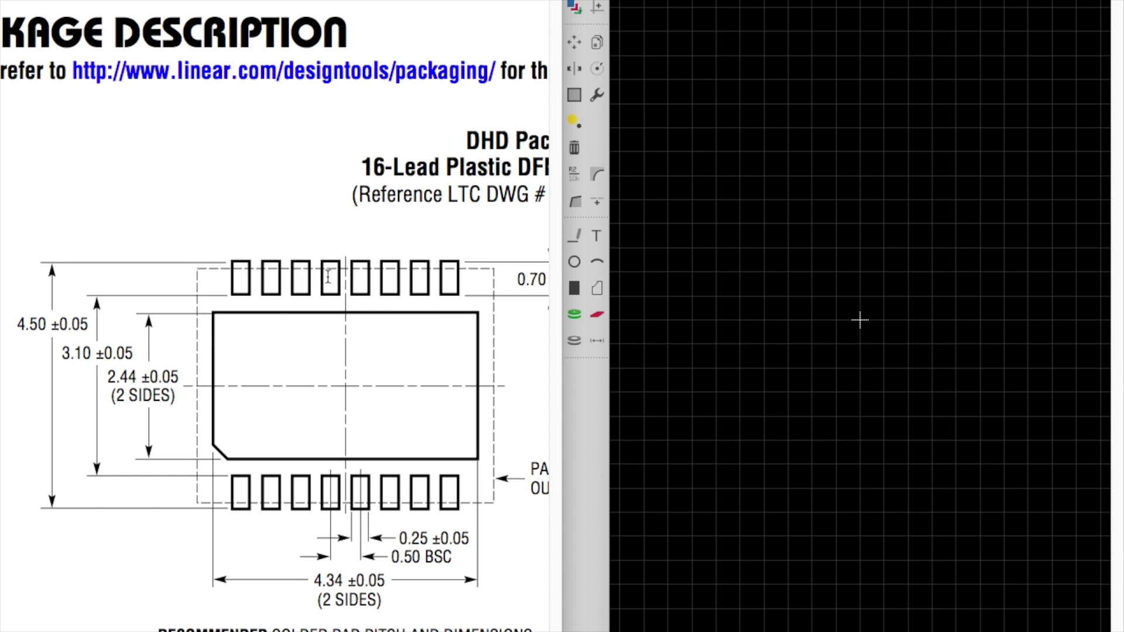
{"action": "left_click", "coordinate": [679, 294]}
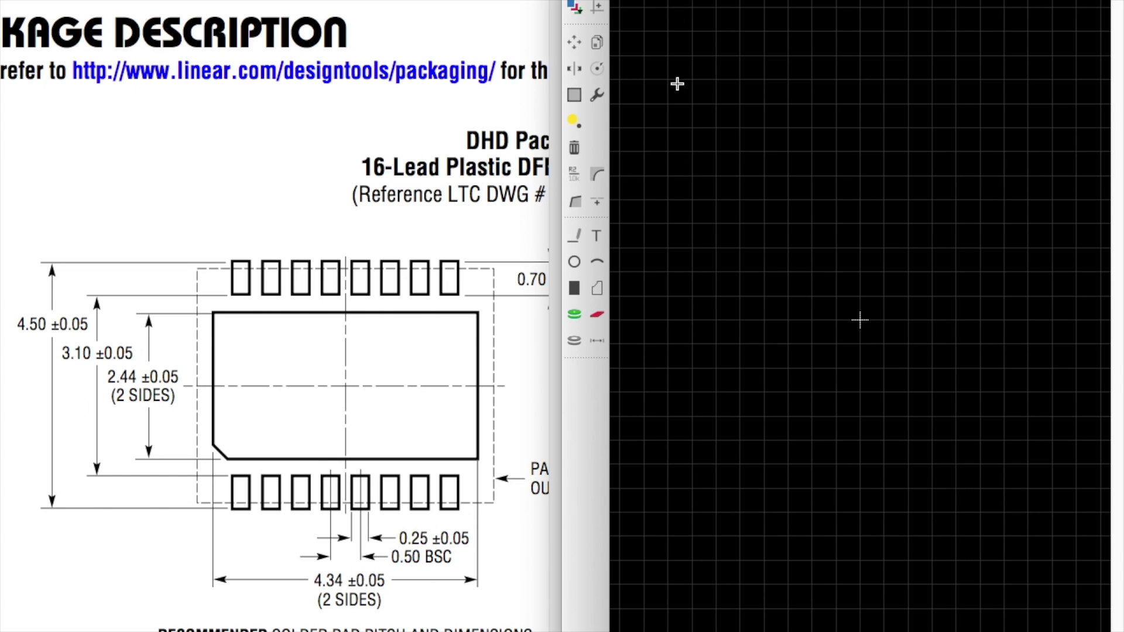
{"action": "left_click", "coordinate": [595, 2]}
{"action": "left_click", "coordinate": [638, 9]}
{"action": "left_click", "coordinate": [612, 1]}
{"action": "left_click", "coordinate": [627, 58]}
{"action": "left_click", "coordinate": [632, 29]}
- Set the grid size to 0.1 mm, the multiple to 10 and the alternate grid to 0.01 mm
{"action": "double_click", "coordinate": [542, 11]}
{"action": "key", "text": "BackSpace"}
{"action": "key", "text": "BackSpace"}
{"action": "key", "text": "BackSpace"}
{"action": "type", "text": "0.1"}
{"action": "key", "text": "Tab"}
{"action": "type", "text": "10"}
{"action": "key", "text": "Tab"}
{"action": "type", "text": "0.01"}
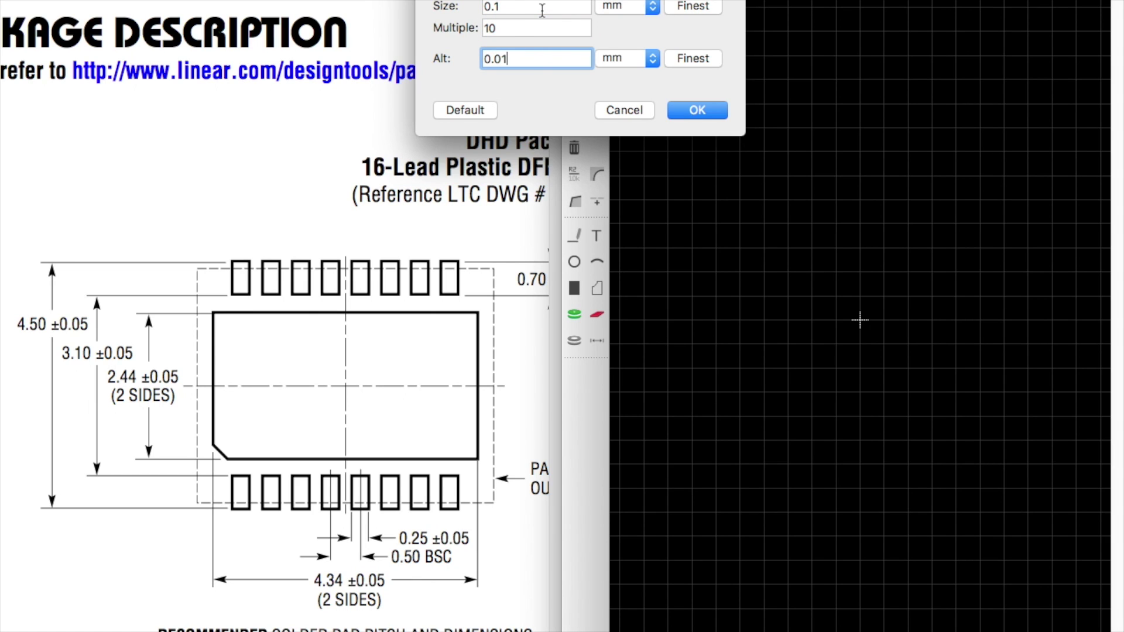
{"action": "key", "text": "Return"}
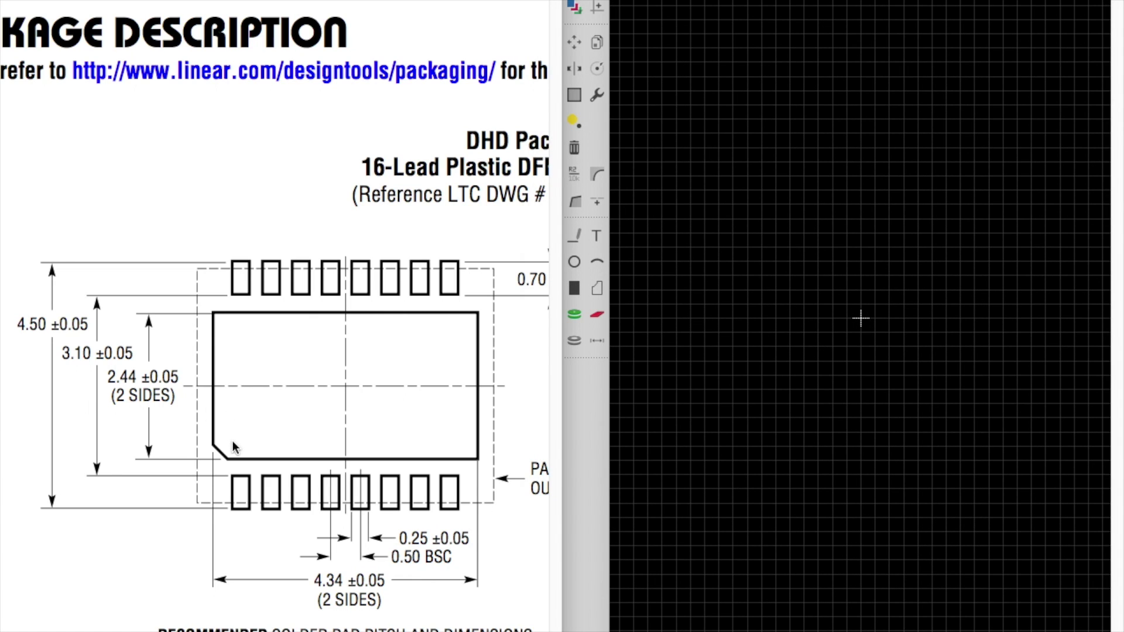
- Examine the central exposed pad's width and height in the datasheet's recommended solder pad drawing
{"action": "scroll", "coordinate": [825, 319], "scroll_direction": "up", "scroll_amount": 2}
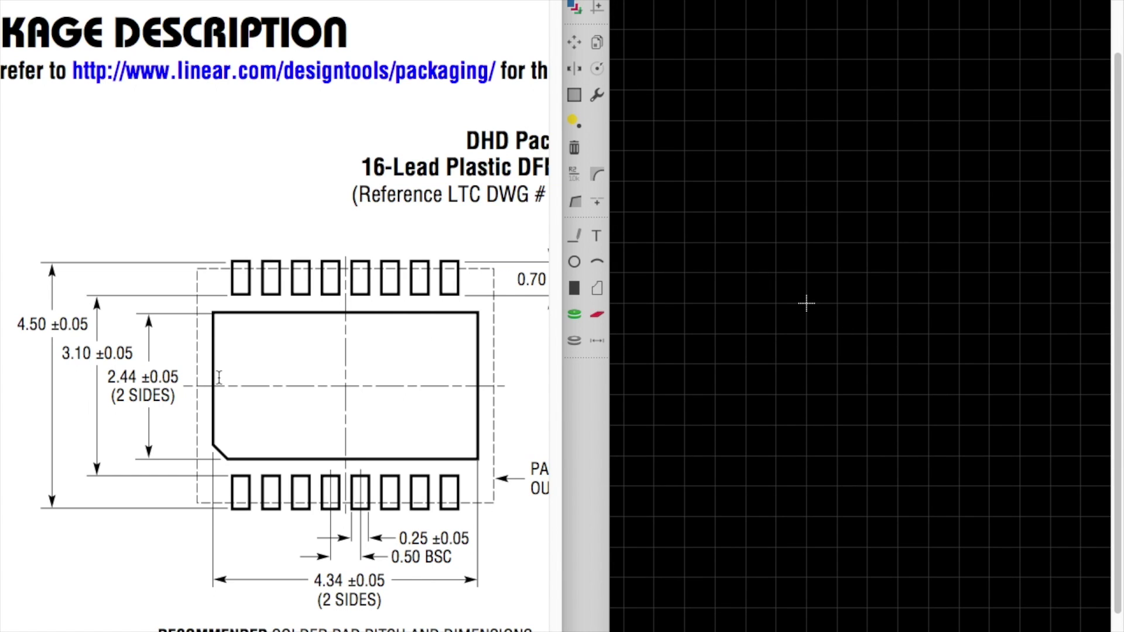
{"action": "scroll", "coordinate": [240, 372], "scroll_direction": "down", "scroll_amount": 2}
{"action": "scroll", "coordinate": [153, 319], "scroll_direction": "right", "scroll_amount": 3}
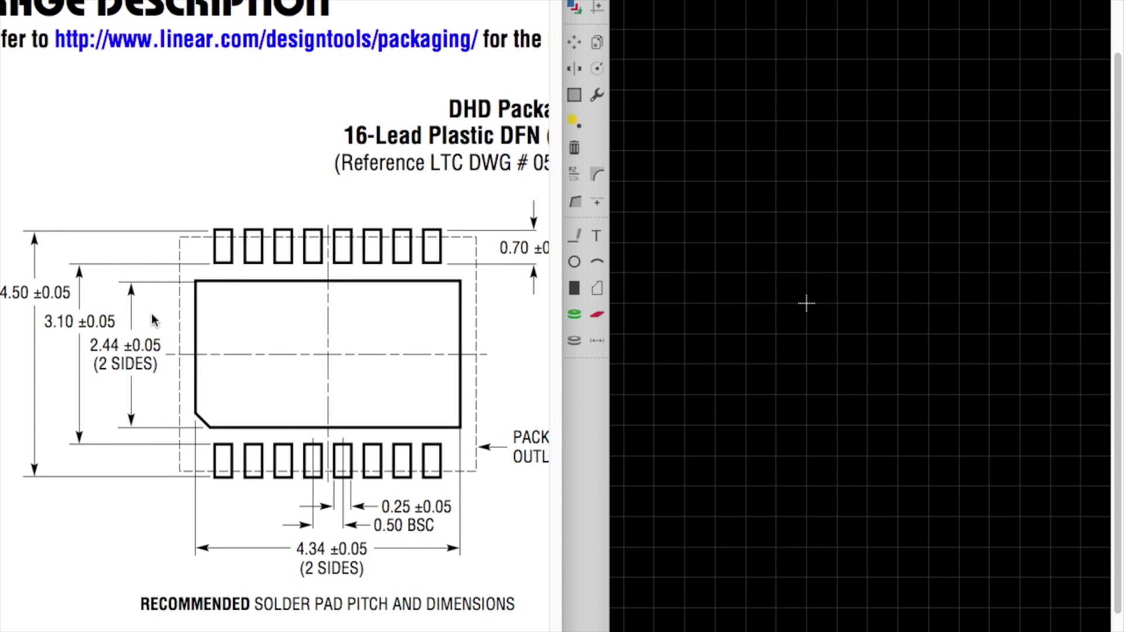
{"action": "scroll", "coordinate": [152, 319], "scroll_direction": "left", "scroll_amount": 3}
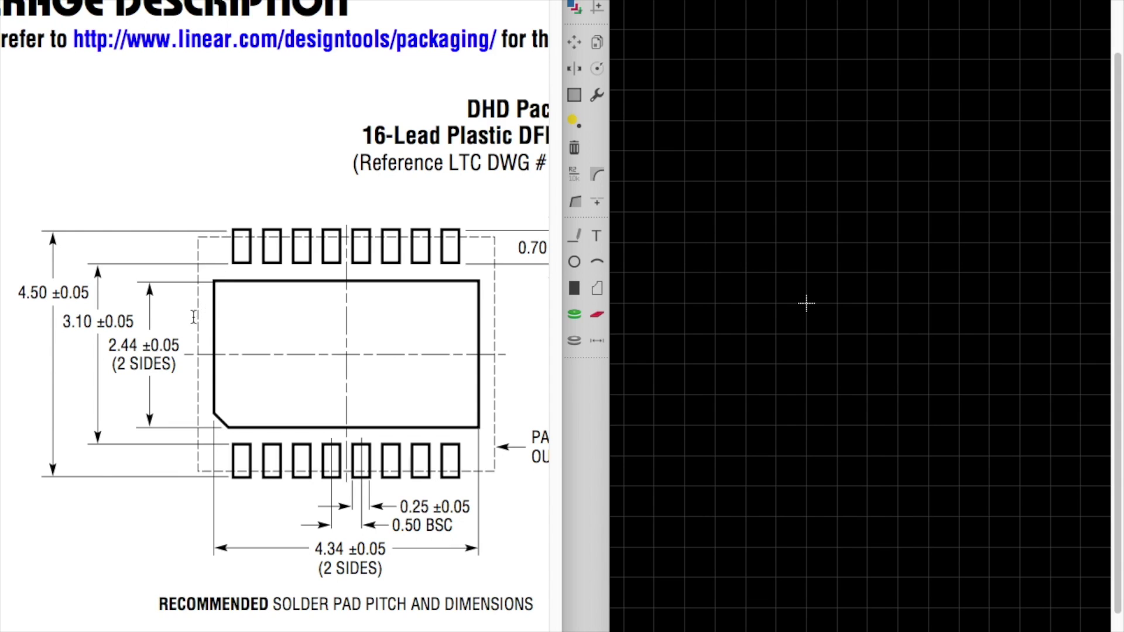
{"action": "left_click_drag", "start_coordinate": [316, 549], "coordinate": [349, 549]}
{"action": "left_click", "coordinate": [316, 549]}
{"action": "left_click_drag", "start_coordinate": [117, 346], "coordinate": [130, 345]}
{"action": "left_click", "coordinate": [671, 296]}
- Place a 4.34 × 2.44 mm SMD pad centred on the origin as the exposed pad
{"action": "left_click", "coordinate": [597, 315]}
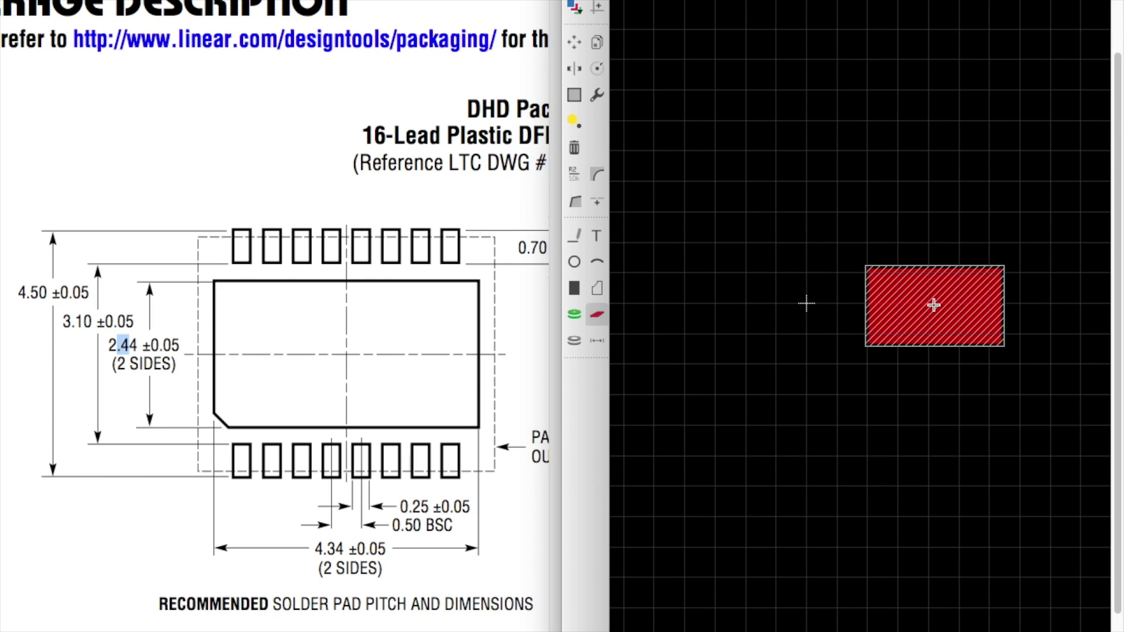
{"action": "scroll", "coordinate": [813, 301], "scroll_direction": "up", "scroll_amount": 3}
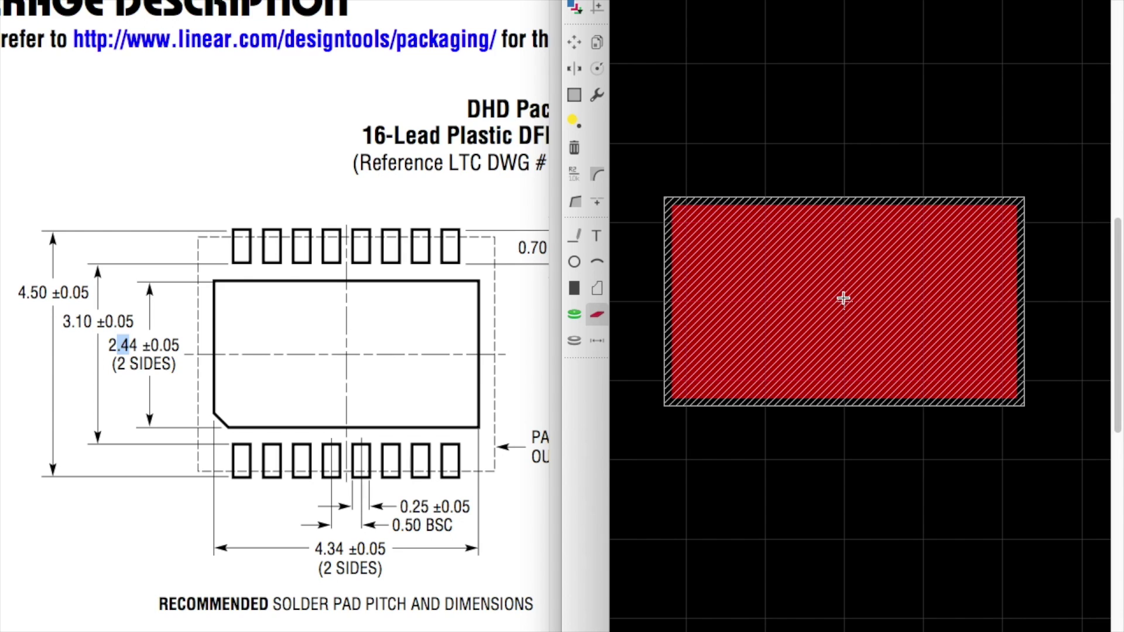
{"action": "left_click", "coordinate": [843, 299]}
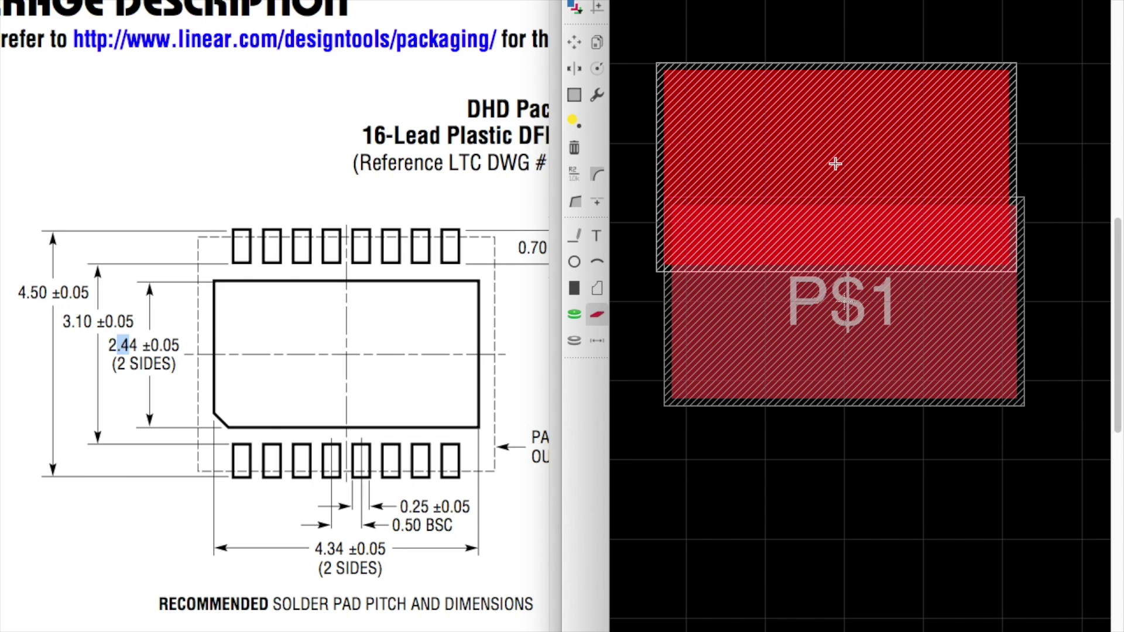
{"action": "key", "text": "super+z"}
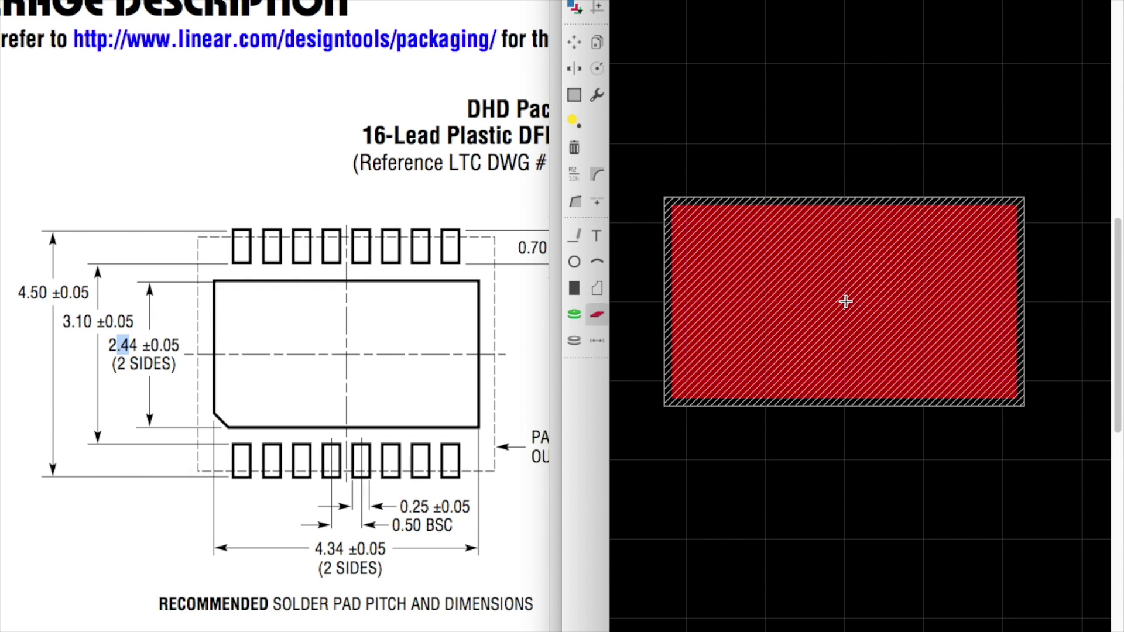
{"action": "left_click", "coordinate": [846, 302]}
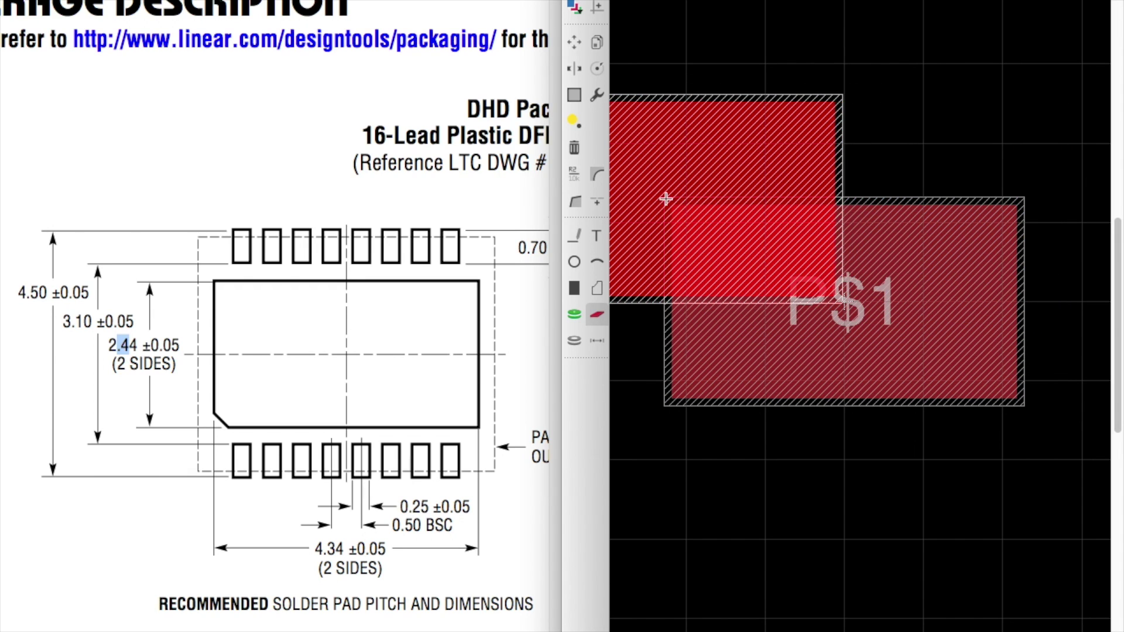
- Rename the central SMD pad as GND
{"action": "left_click", "coordinate": [577, 176]}
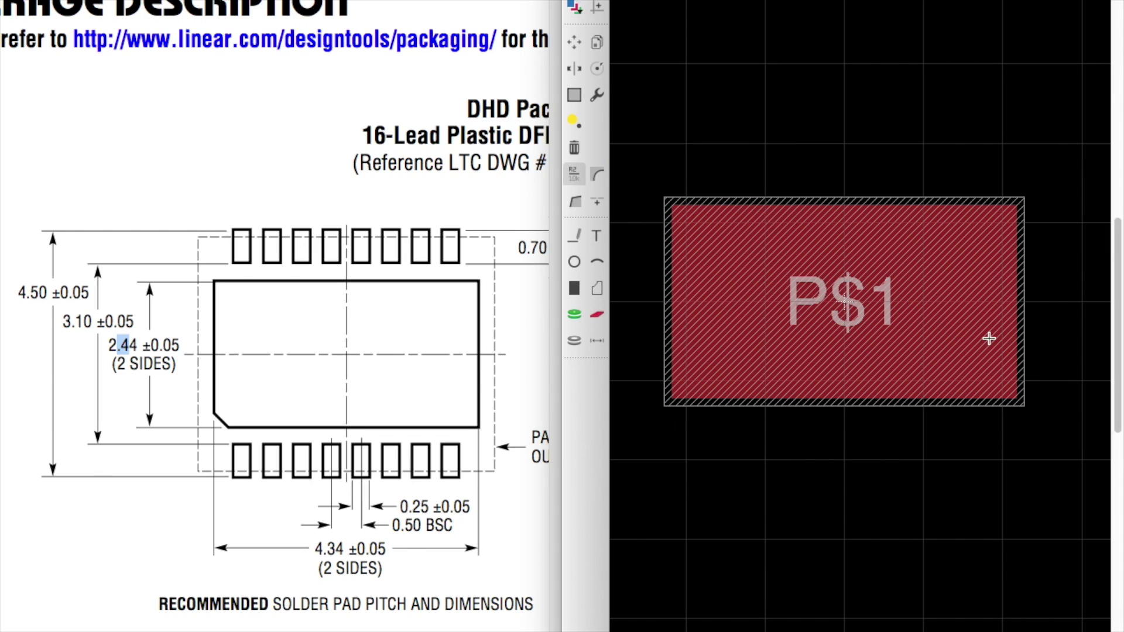
{"action": "left_click", "coordinate": [861, 320]}
{"action": "type", "text": "GND"}
{"action": "key", "text": "Return"}
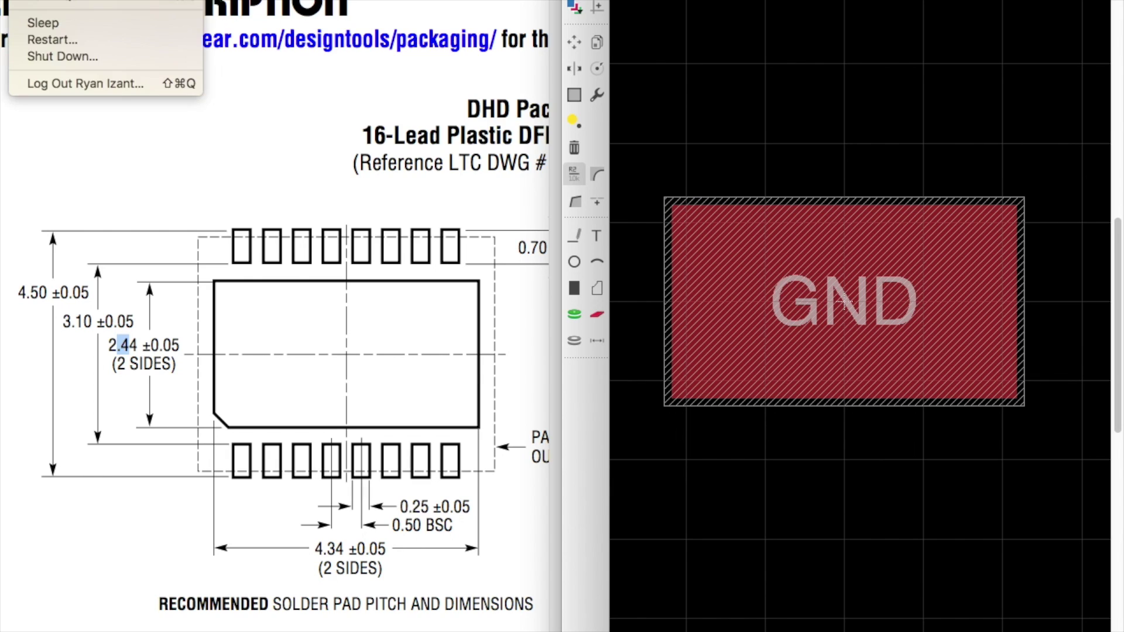
- View the About EAGLE information and close it
{"action": "left_click", "coordinate": [90, 1]}
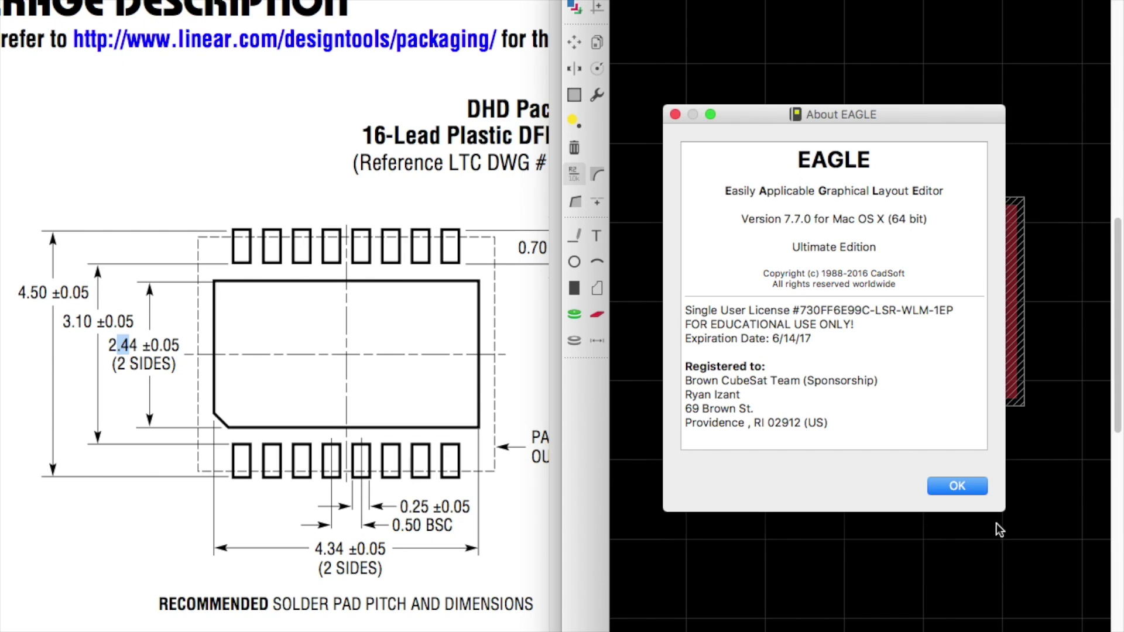
{"action": "left_click", "coordinate": [955, 484]}
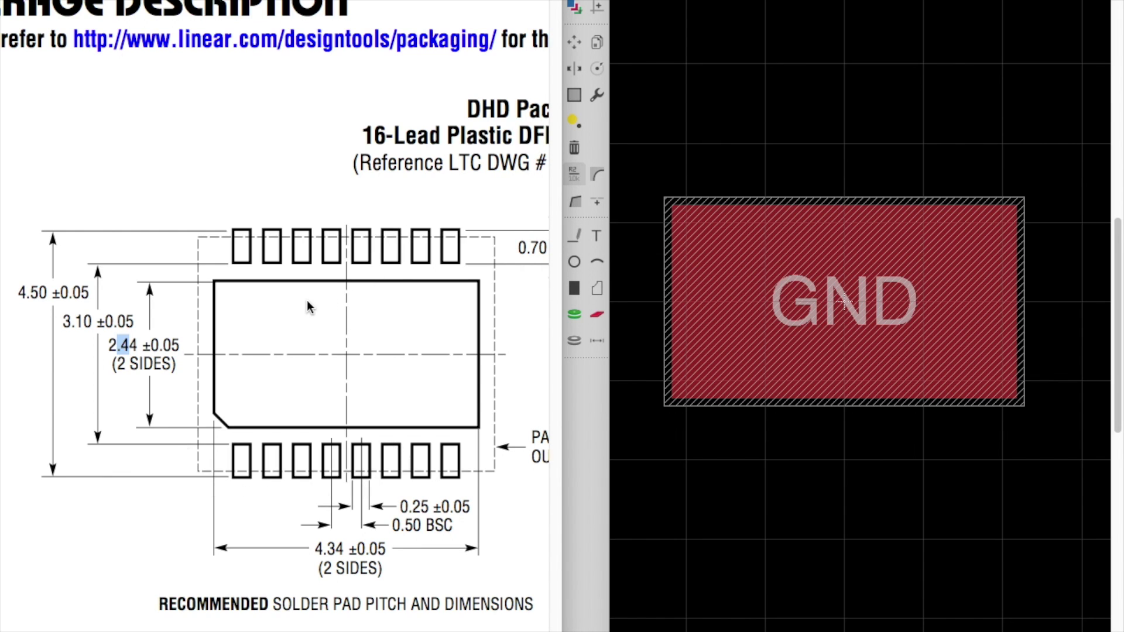
- Examine the pin pads' size and pitch in the recommended solder pad drawing and the pin numbering in the bottom view
{"action": "scroll", "coordinate": [307, 300], "scroll_direction": "right", "scroll_amount": 3}
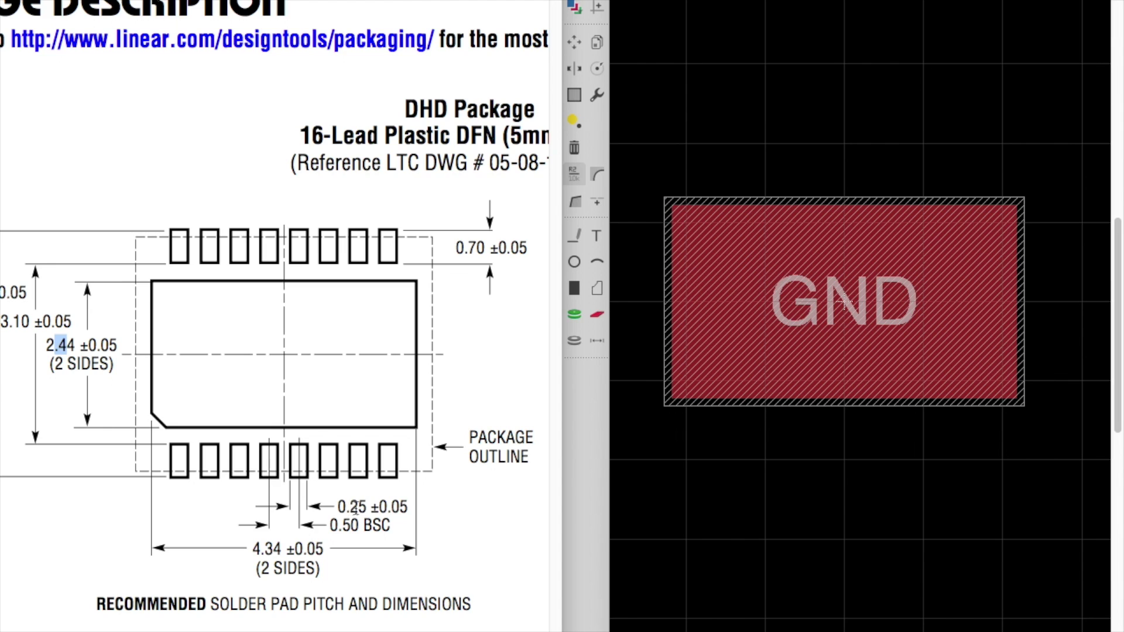
{"action": "left_click", "coordinate": [337, 512]}
{"action": "key", "text": "super+equal"}
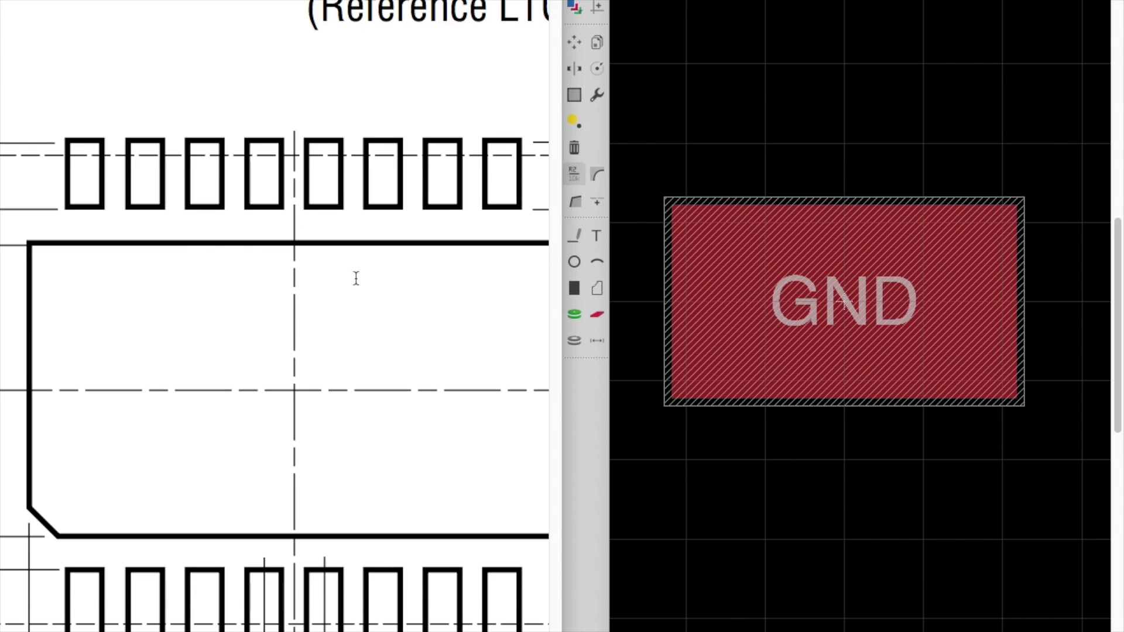
{"action": "scroll", "coordinate": [356, 276], "scroll_direction": "down", "scroll_amount": 3}
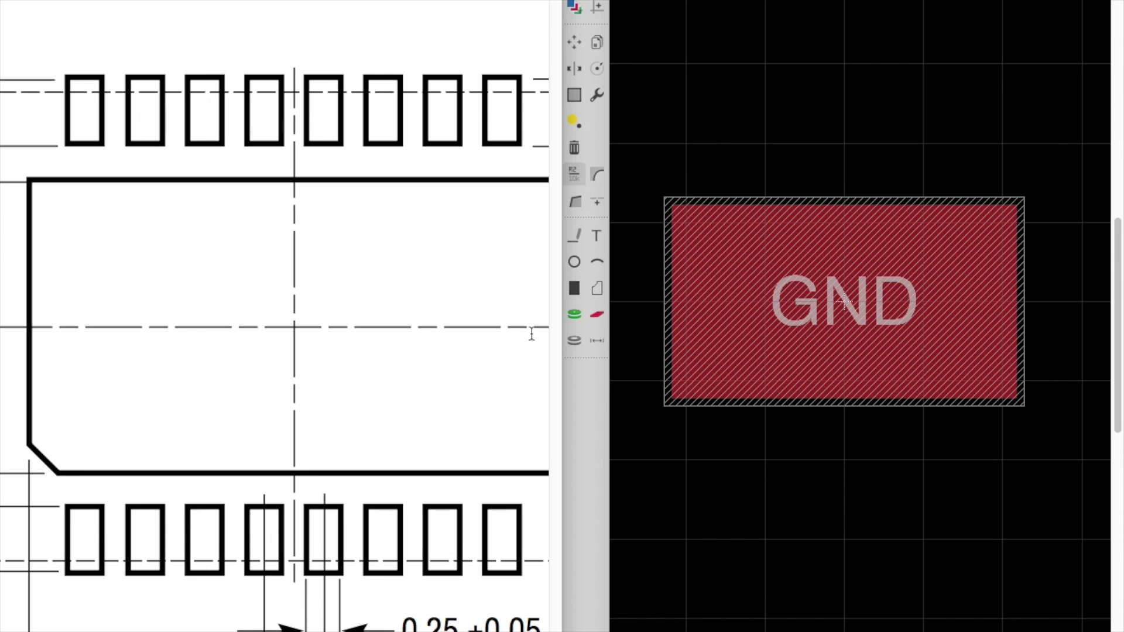
{"action": "scroll", "coordinate": [194, 492], "scroll_direction": "up", "scroll_amount": 5}
{"action": "scroll", "coordinate": [194, 492], "scroll_direction": "right", "scroll_amount": 4}
{"action": "scroll", "coordinate": [195, 492], "scroll_direction": "left", "scroll_amount": 4}
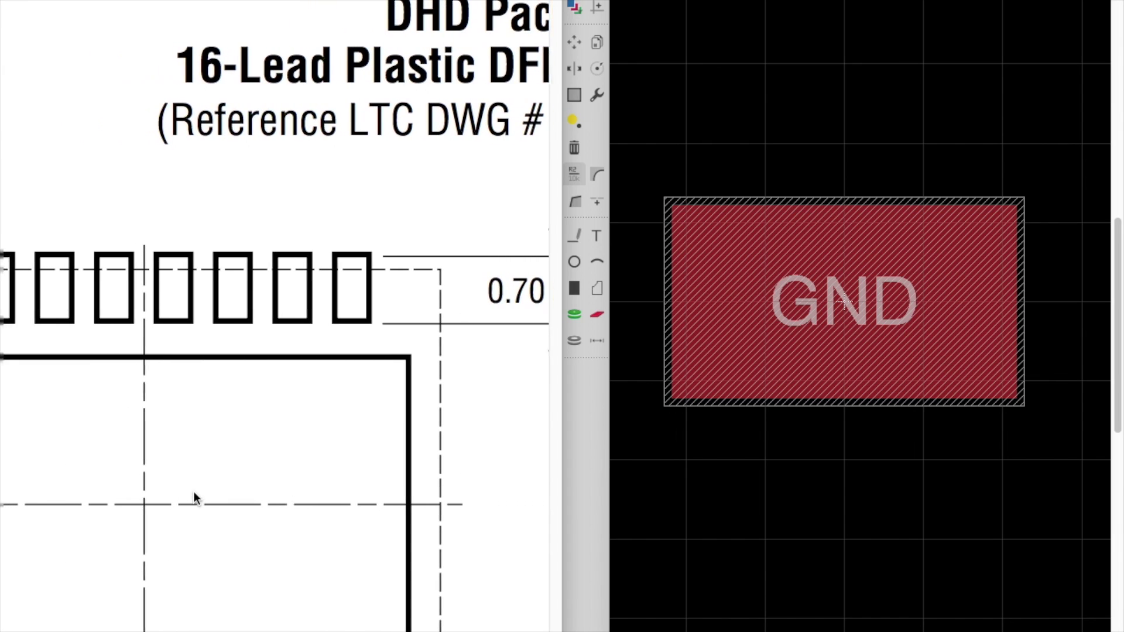
{"action": "left_click", "coordinate": [164, 467]}
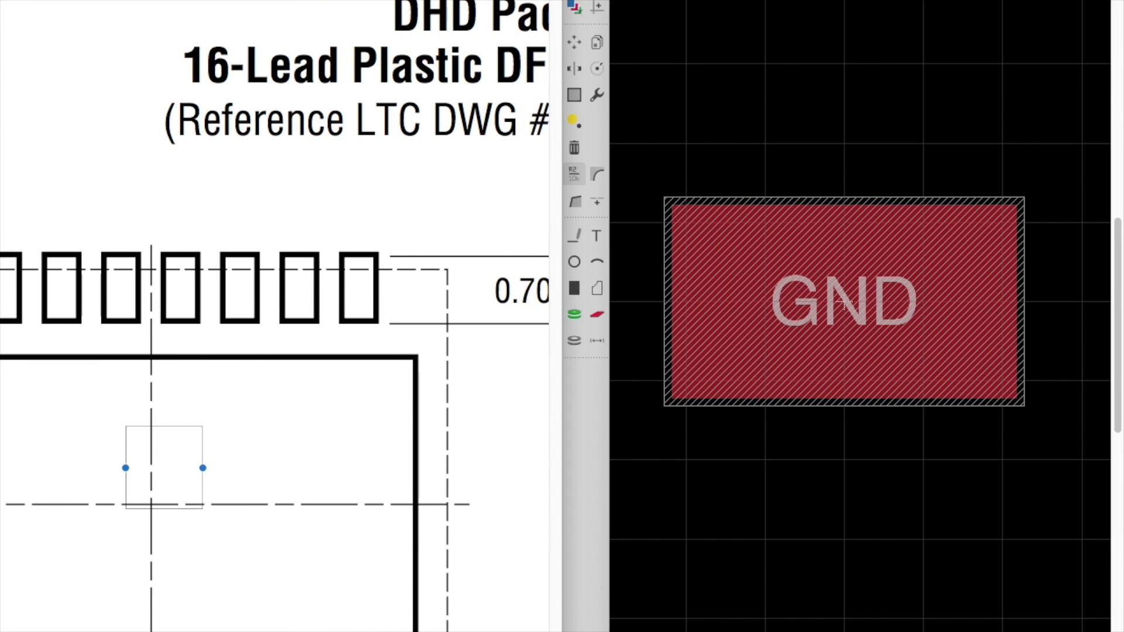
{"action": "scroll", "coordinate": [246, 431], "scroll_direction": "down", "scroll_amount": 5, "text": "ctrl"}
{"action": "scroll", "coordinate": [246, 430], "scroll_direction": "left", "scroll_amount": 3}
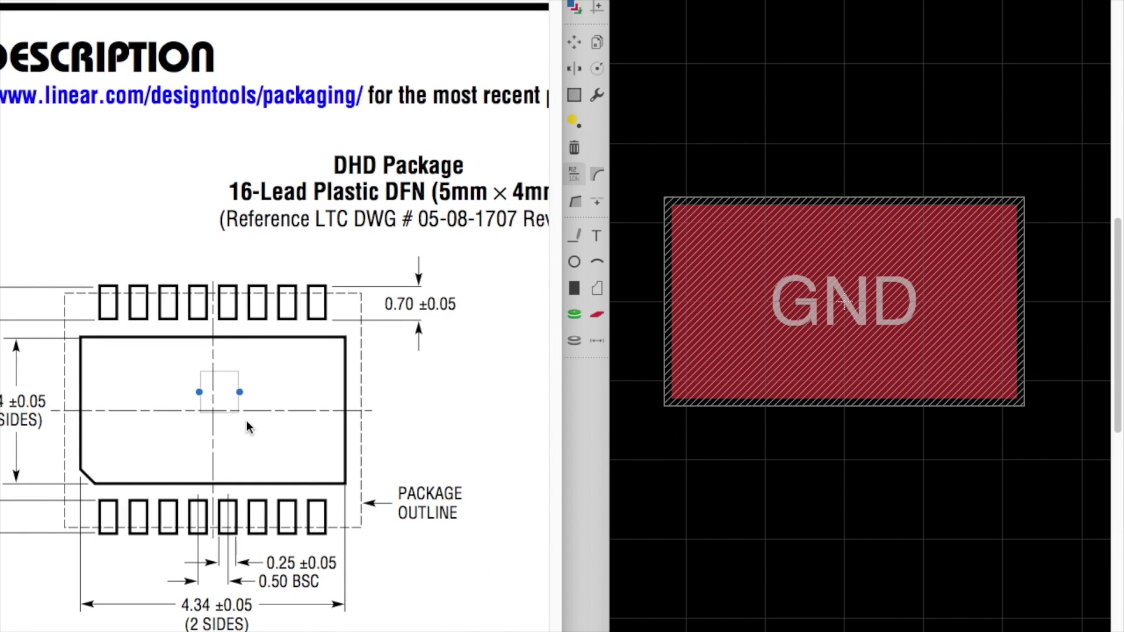
{"action": "scroll", "coordinate": [238, 388], "scroll_direction": "down", "scroll_amount": 10}
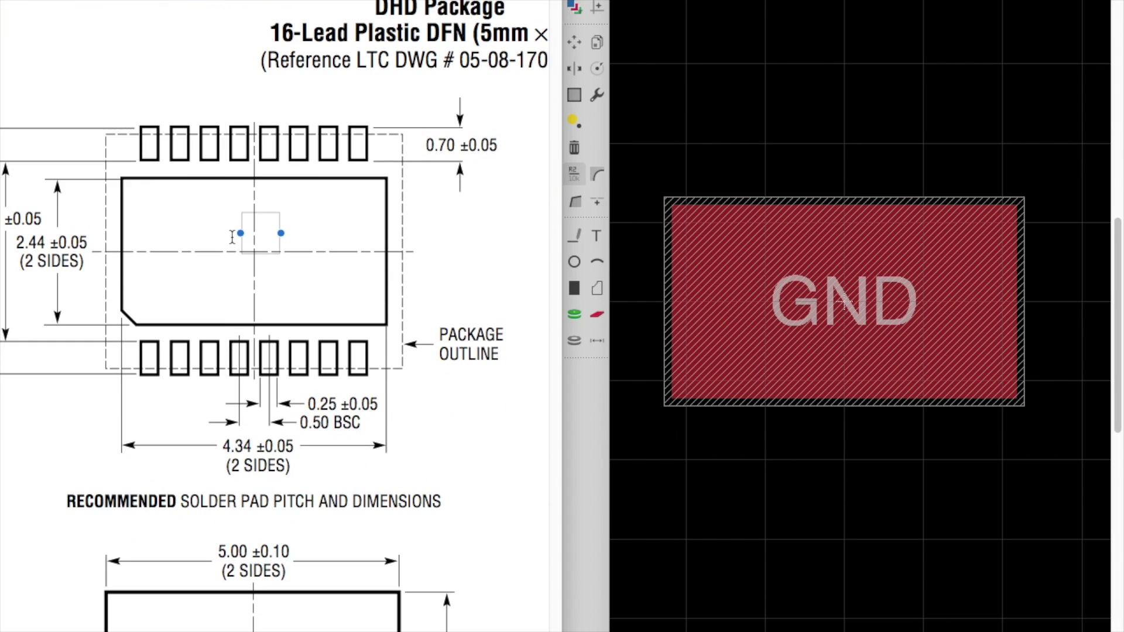
{"action": "scroll", "coordinate": [259, 385], "scroll_direction": "right", "scroll_amount": 8}
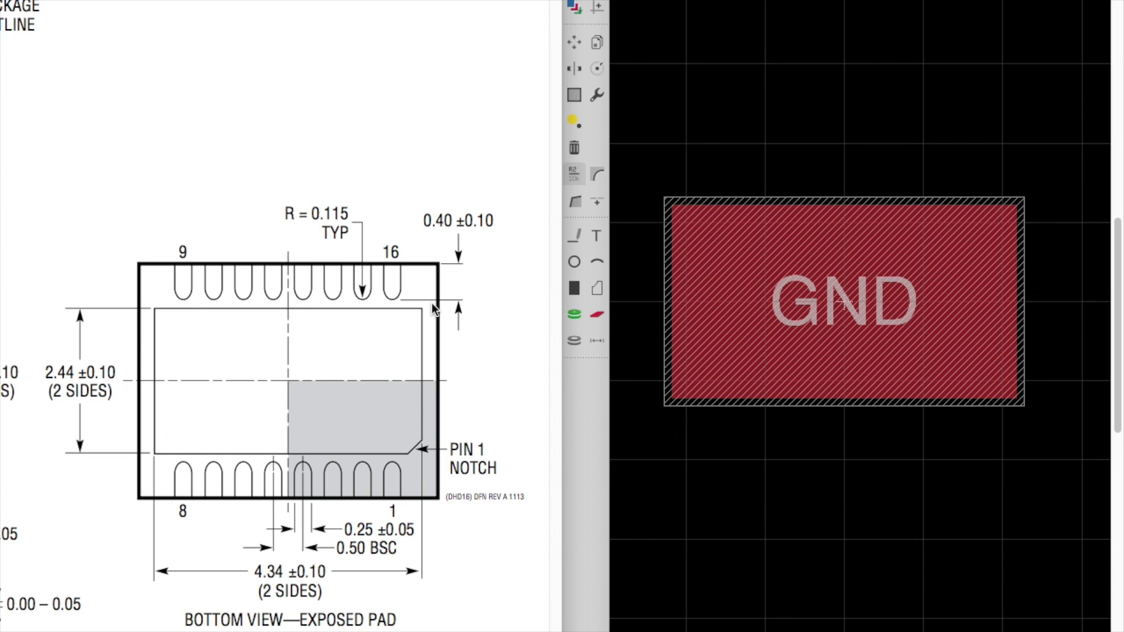
{"action": "scroll", "coordinate": [431, 305], "scroll_direction": "up", "scroll_amount": 10}
{"action": "scroll", "coordinate": [431, 304], "scroll_direction": "left", "scroll_amount": 5}
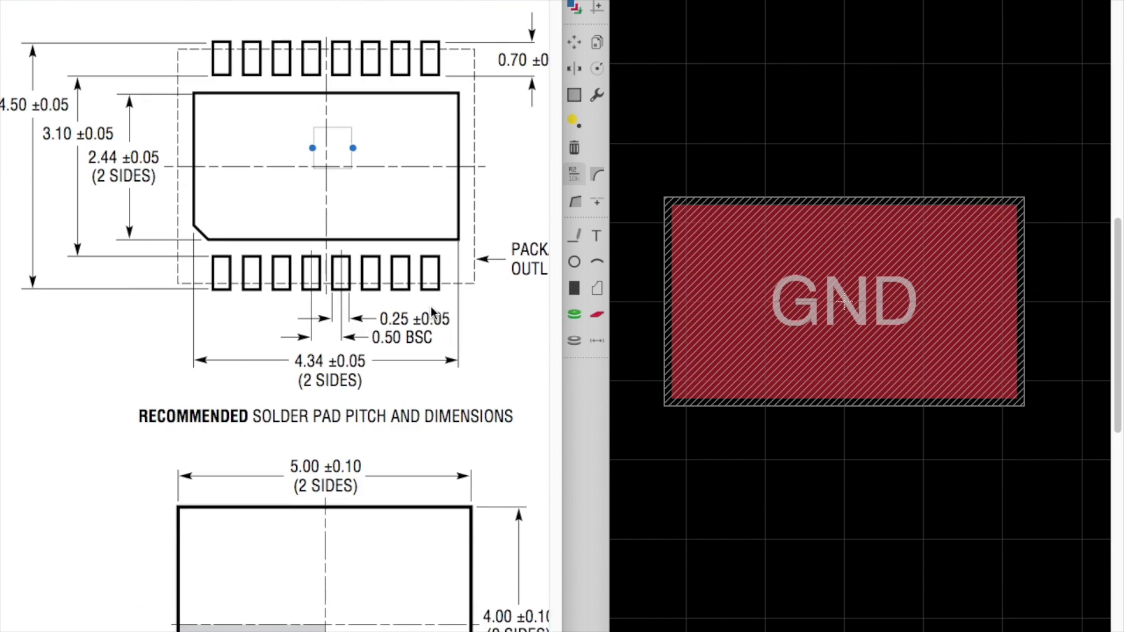
{"action": "scroll", "coordinate": [431, 307], "scroll_direction": "up", "scroll_amount": 5}
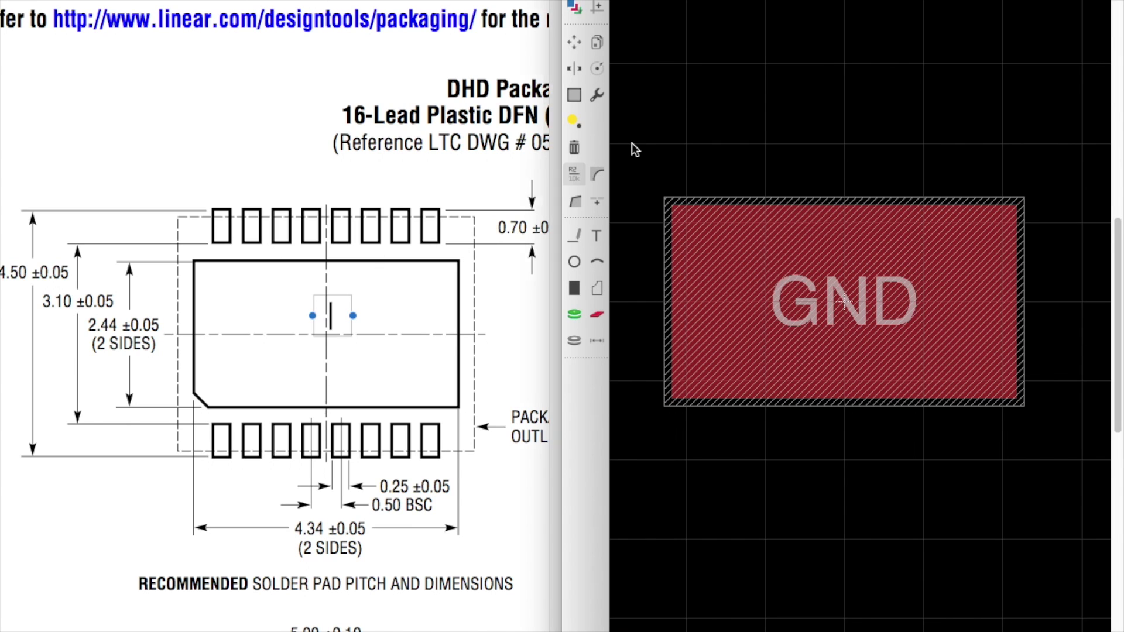
- Start a 0.25 × 0.7 mm SMD pad and examine the lower pad row's position and pitch in the solder pad drawing
{"action": "left_click", "coordinate": [599, 316]}
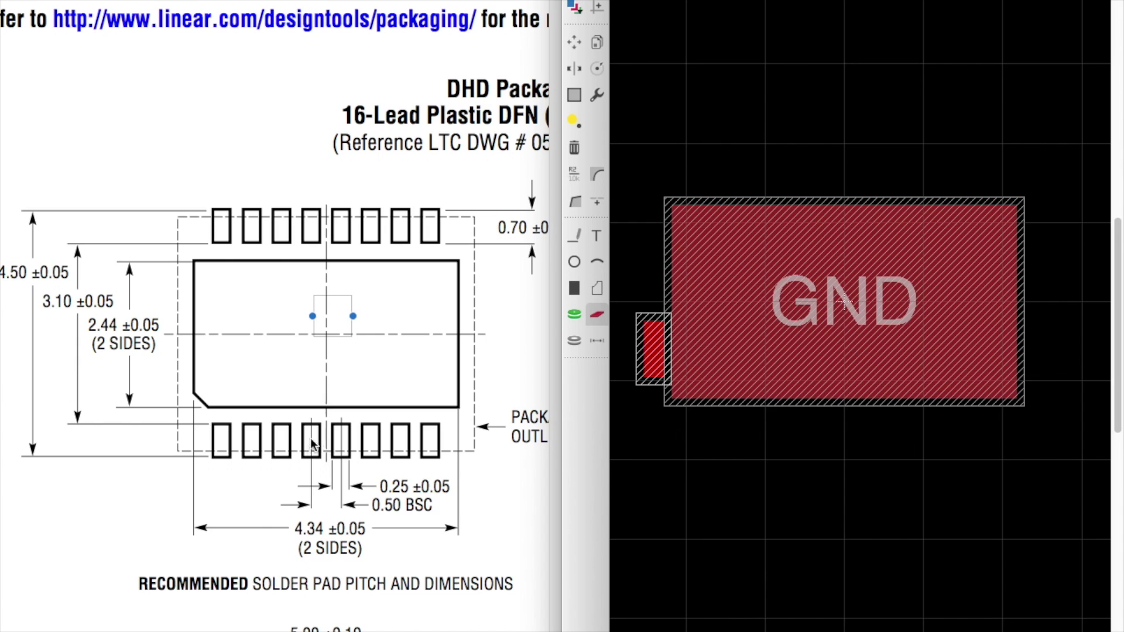
{"action": "scroll", "coordinate": [311, 457], "scroll_direction": "up", "scroll_amount": 3}
{"action": "scroll", "coordinate": [310, 457], "scroll_direction": "down", "scroll_amount": 3}
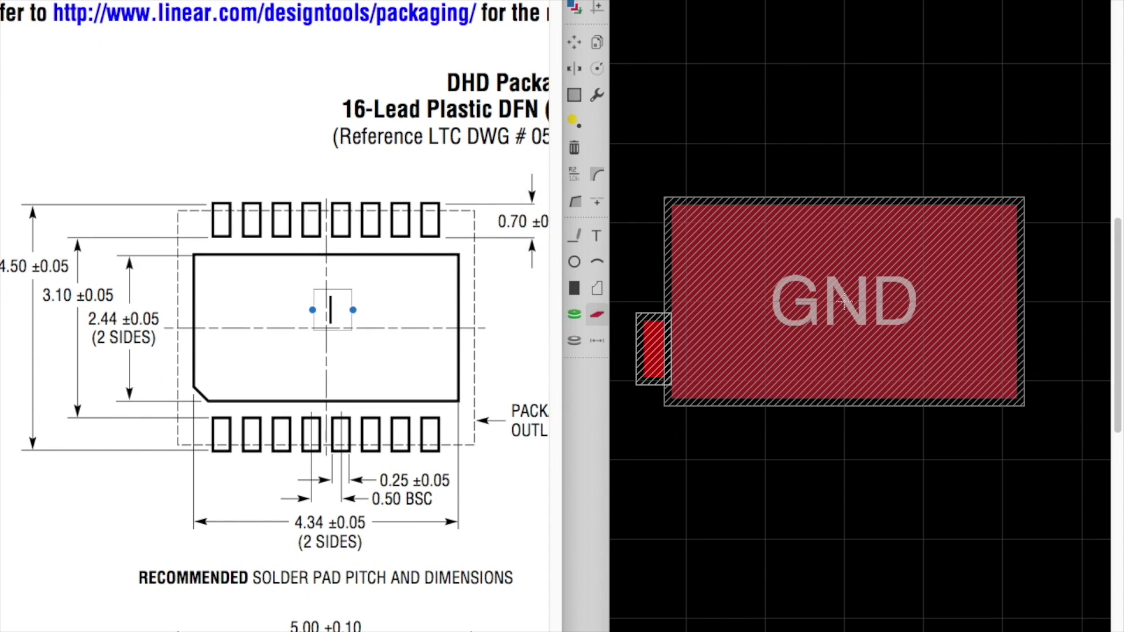
{"action": "scroll", "coordinate": [304, 311], "scroll_direction": "up", "scroll_amount": 5, "text": "ctrl"}
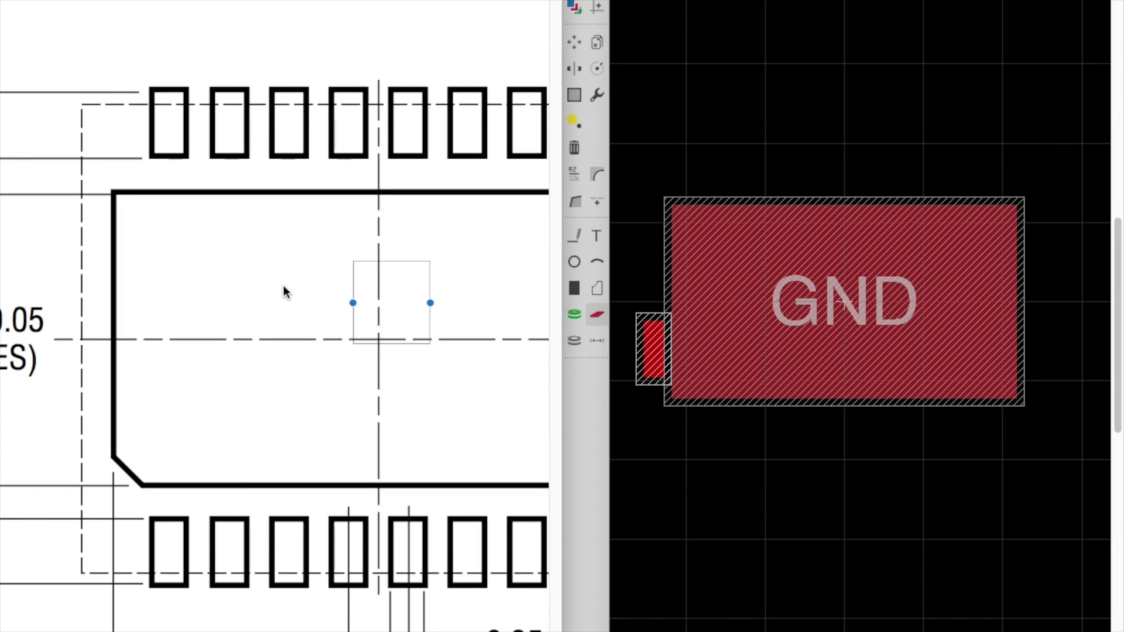
{"action": "scroll", "coordinate": [283, 299], "scroll_direction": "right", "scroll_amount": 3}
{"action": "scroll", "coordinate": [384, 592], "scroll_direction": "down", "scroll_amount": 1}
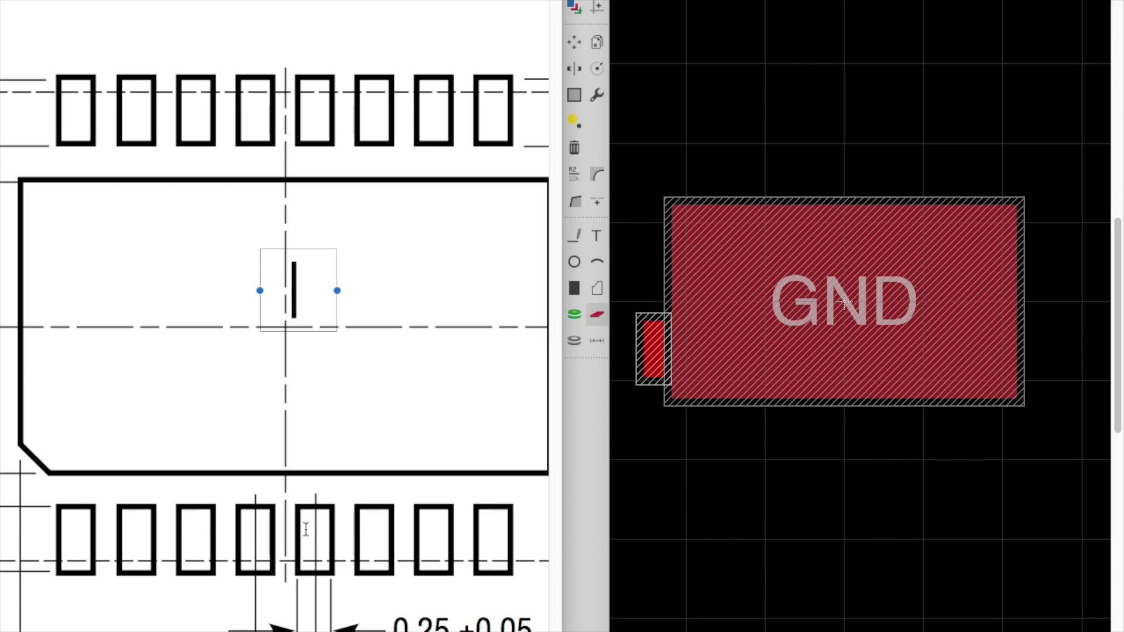
{"action": "left_click", "coordinate": [890, 535]}
{"action": "key", "text": "m"}
{"action": "scroll", "coordinate": [865, 399], "scroll_direction": "up", "scroll_amount": 4}
{"action": "scroll", "coordinate": [840, 431], "scroll_direction": "down", "scroll_amount": 2}
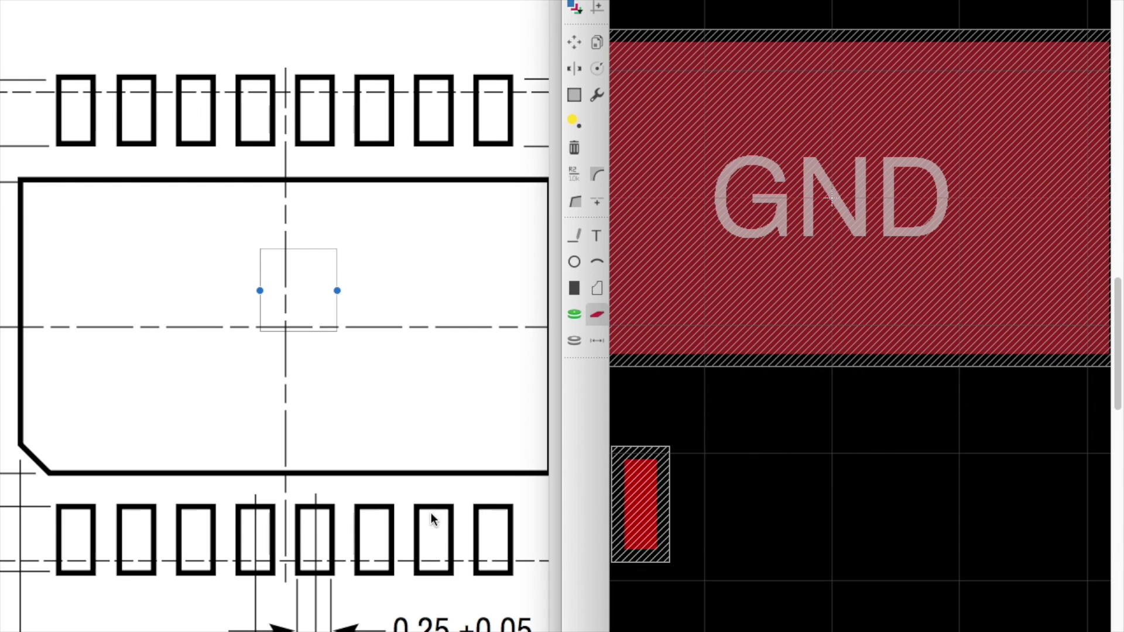
{"action": "scroll", "coordinate": [431, 513], "scroll_direction": "left", "scroll_amount": 5}
{"action": "scroll", "coordinate": [430, 513], "scroll_direction": "right", "scroll_amount": 2}
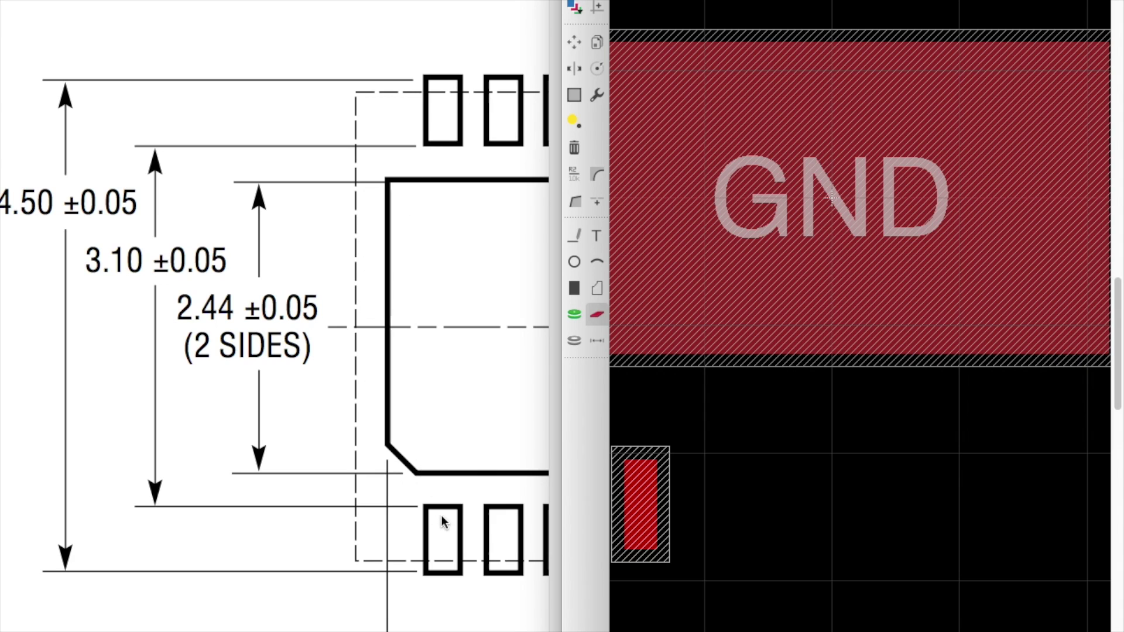
{"action": "scroll", "coordinate": [167, 286], "scroll_direction": "right", "scroll_amount": 6}
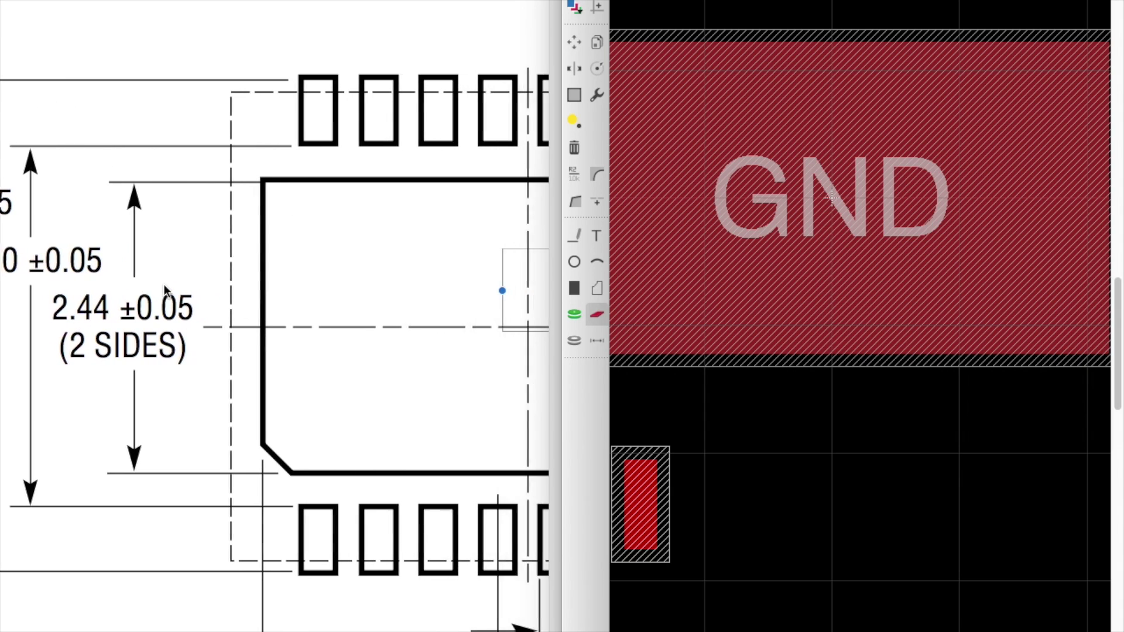
{"action": "scroll", "coordinate": [165, 286], "scroll_direction": "right", "scroll_amount": 10}
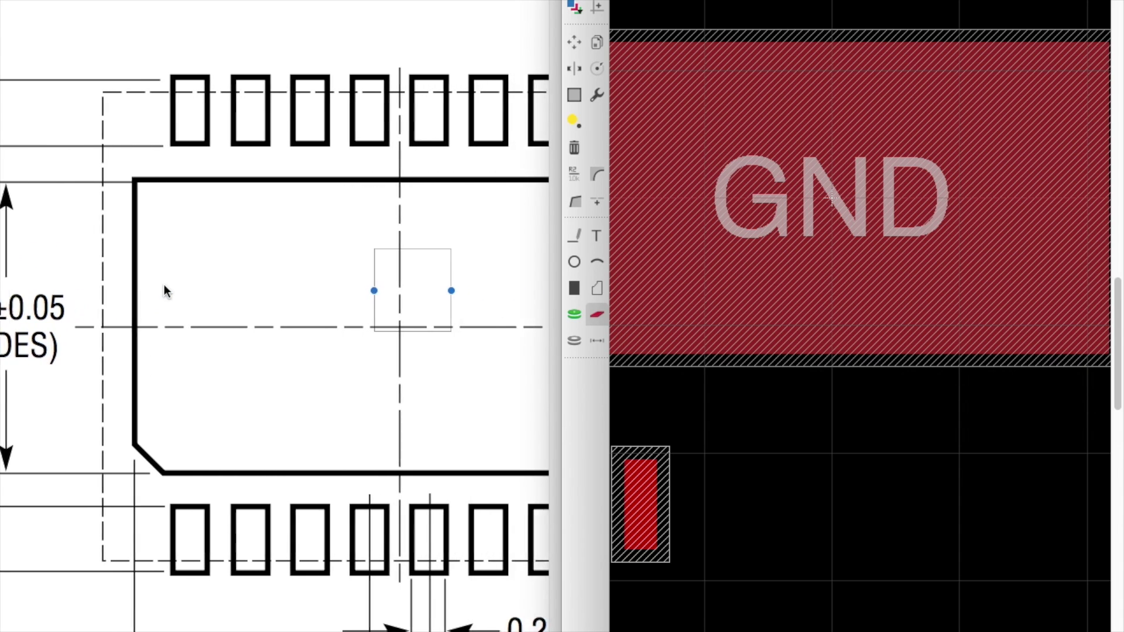
{"action": "scroll", "coordinate": [274, 316], "scroll_direction": "down", "scroll_amount": 3, "text": "ctrl"}
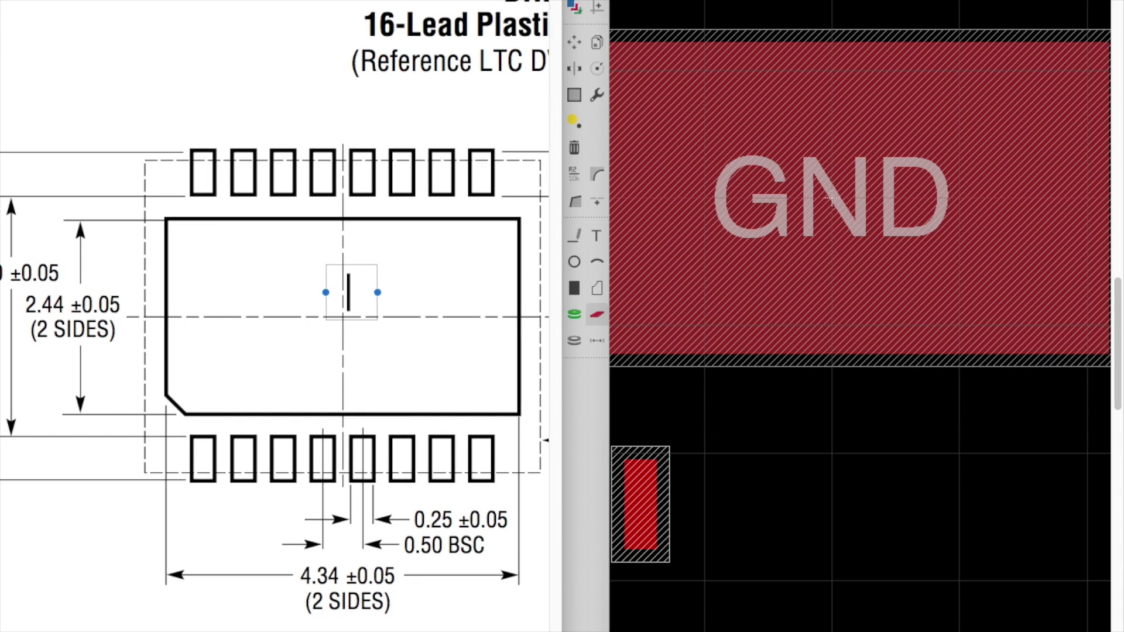
{"action": "left_click", "coordinate": [901, 497]}
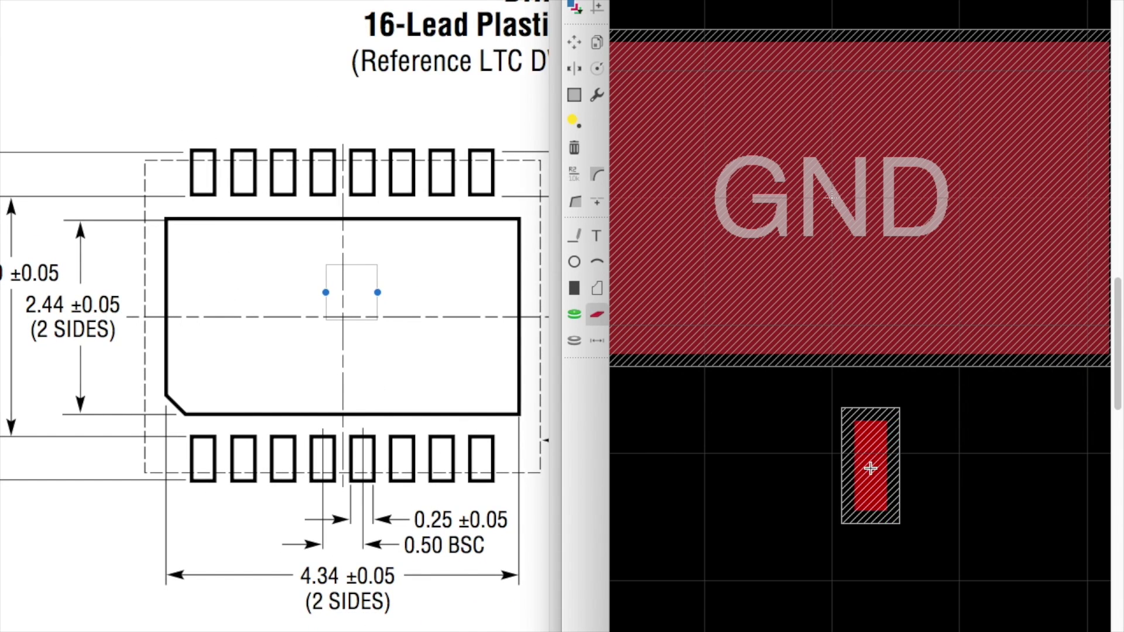
{"action": "scroll", "coordinate": [386, 378], "scroll_direction": "left", "scroll_amount": 3}
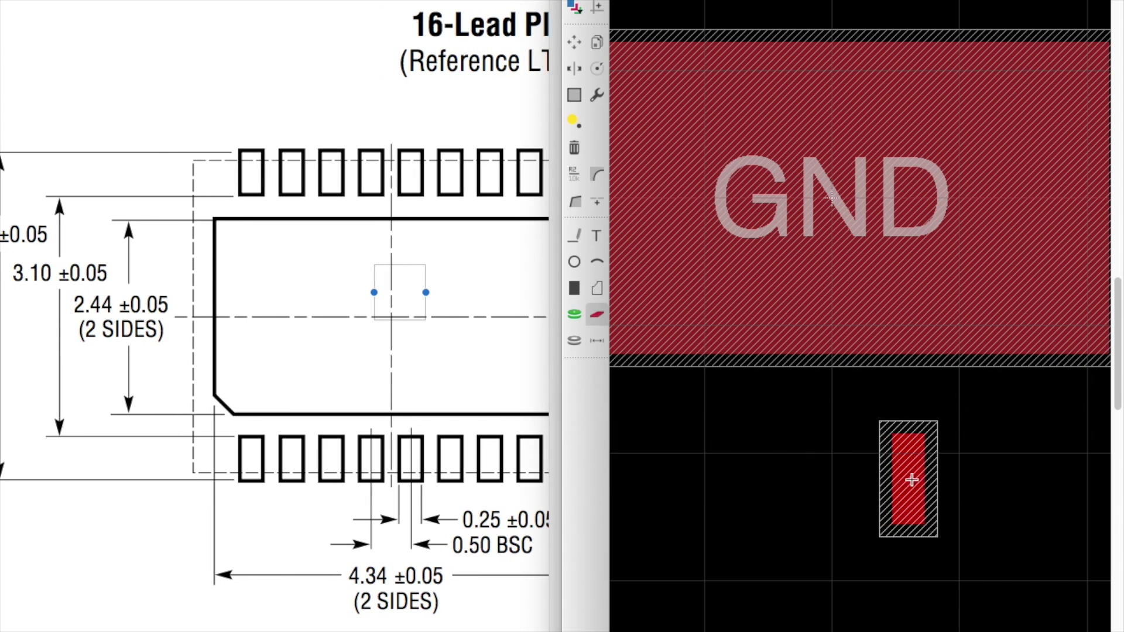
- Calculate the outer edge offset of the pad row as 3.1/2+0.7 in Spotlight Search
{"action": "key", "text": "super+space"}
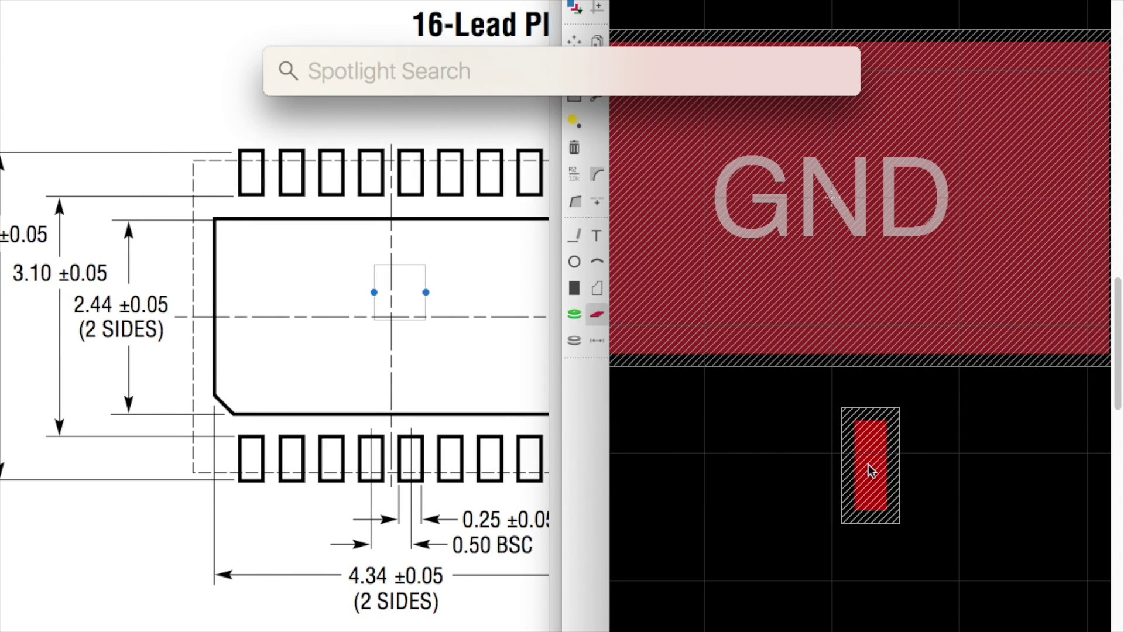
{"action": "type", "text": "3.1/2+"}
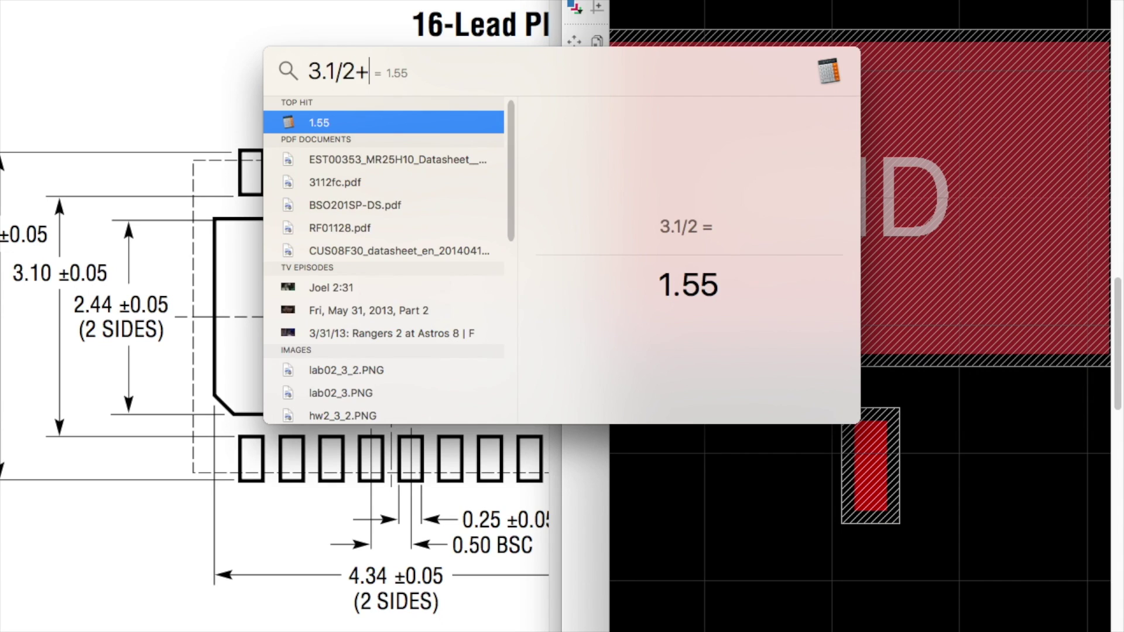
{"action": "key", "text": "Escape"}
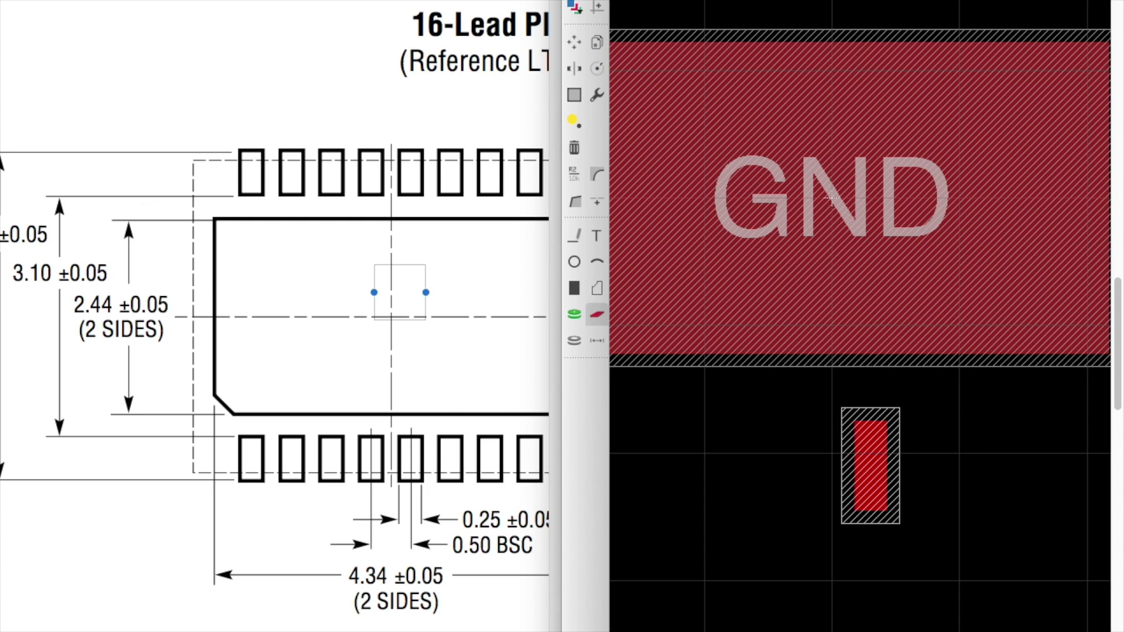
{"action": "key", "text": "super+space"}
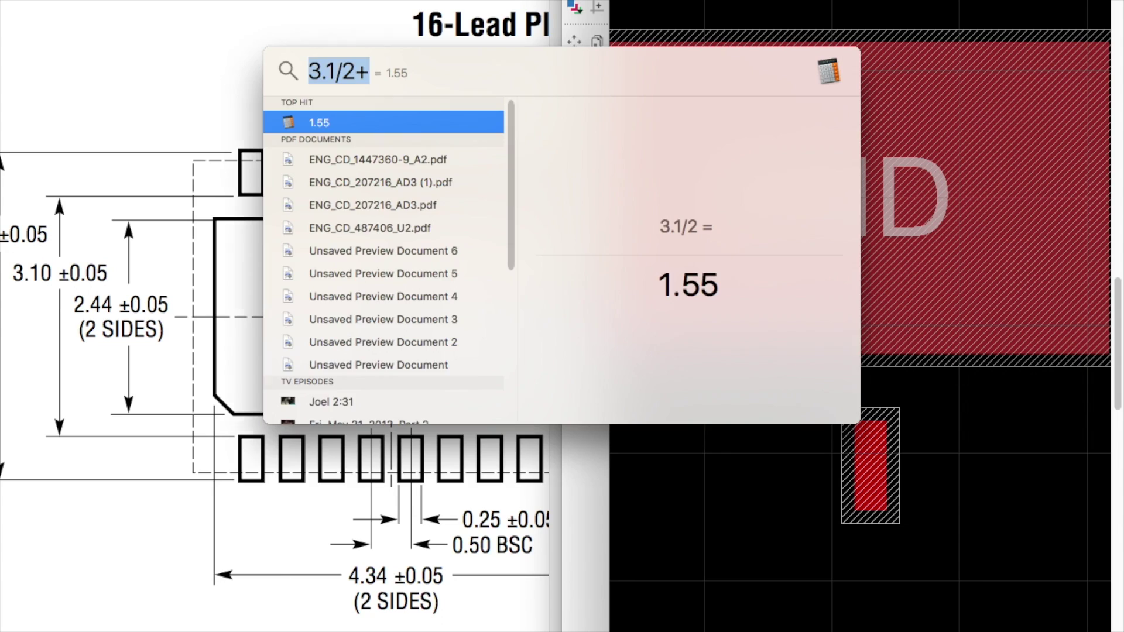
{"action": "key", "text": "Right"}
{"action": "type", "text": "0.7"}
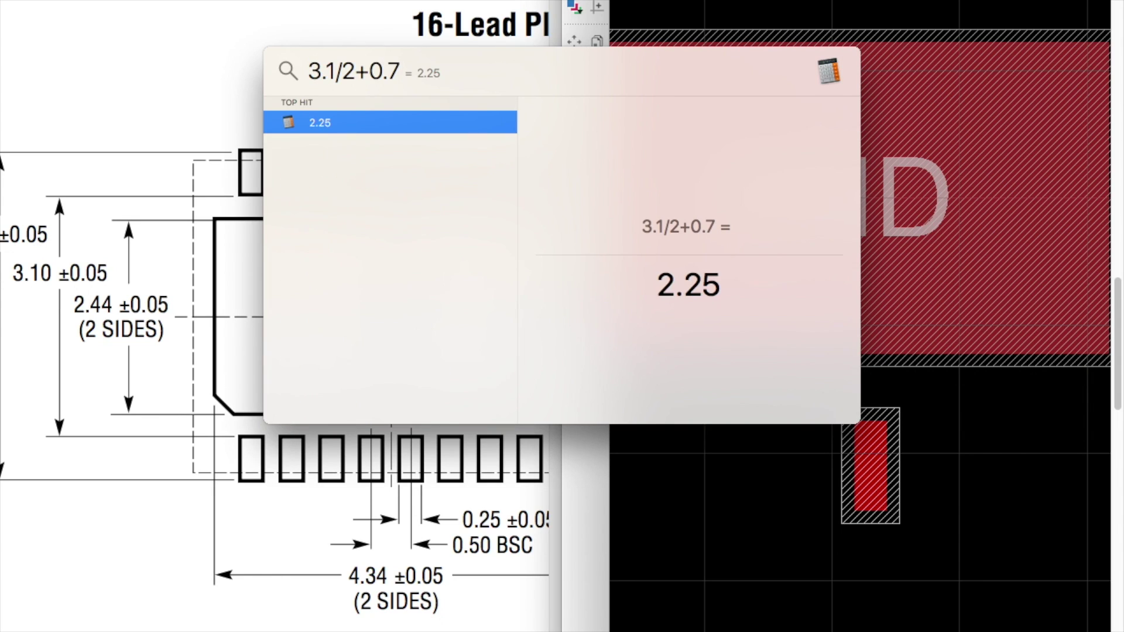
{"action": "key", "text": "Escape"}
- Place two 0.25 × 0.7 mm SMD pads side by side at 0.5 mm pitch below the GND pad, one either side of the centreline
{"action": "mouse_move", "coordinate": [867, 464]}
{"action": "left_mouse_down"}
{"action": "mouse_move", "coordinate": [931, 258]}
{"action": "mouse_move", "coordinate": [868, 445]}
{"action": "mouse_move", "coordinate": [884, 481]}
{"action": "mouse_move", "coordinate": [867, 539]}
{"action": "mouse_move", "coordinate": [865, 481]}
{"action": "left_mouse_up"}
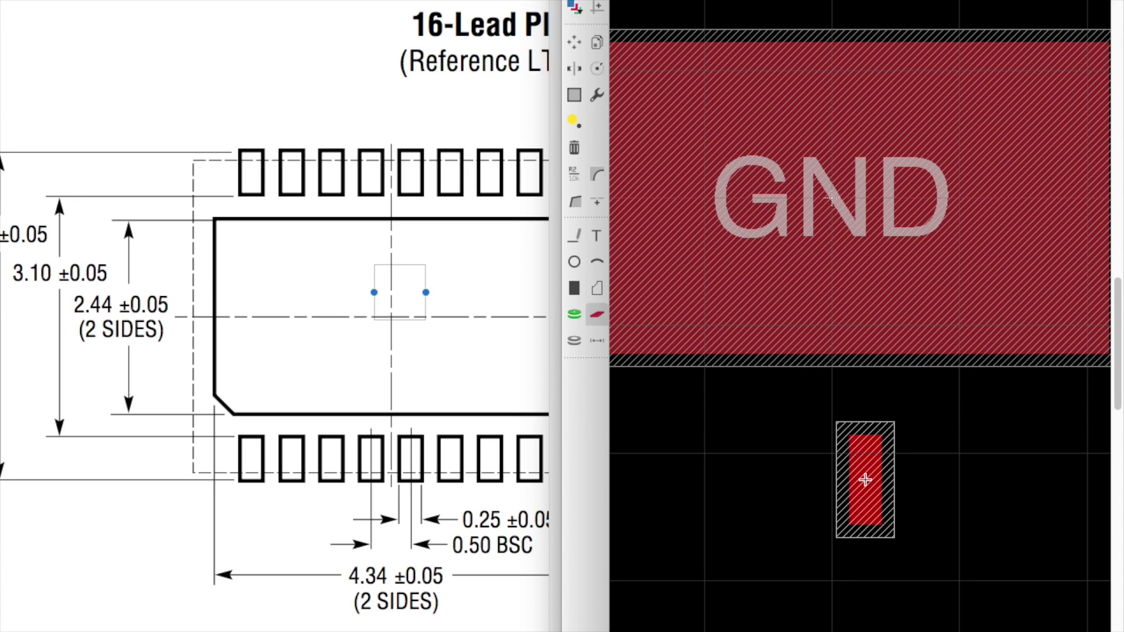
{"action": "left_click_drag", "start_coordinate": [870, 479], "coordinate": [863, 485]}
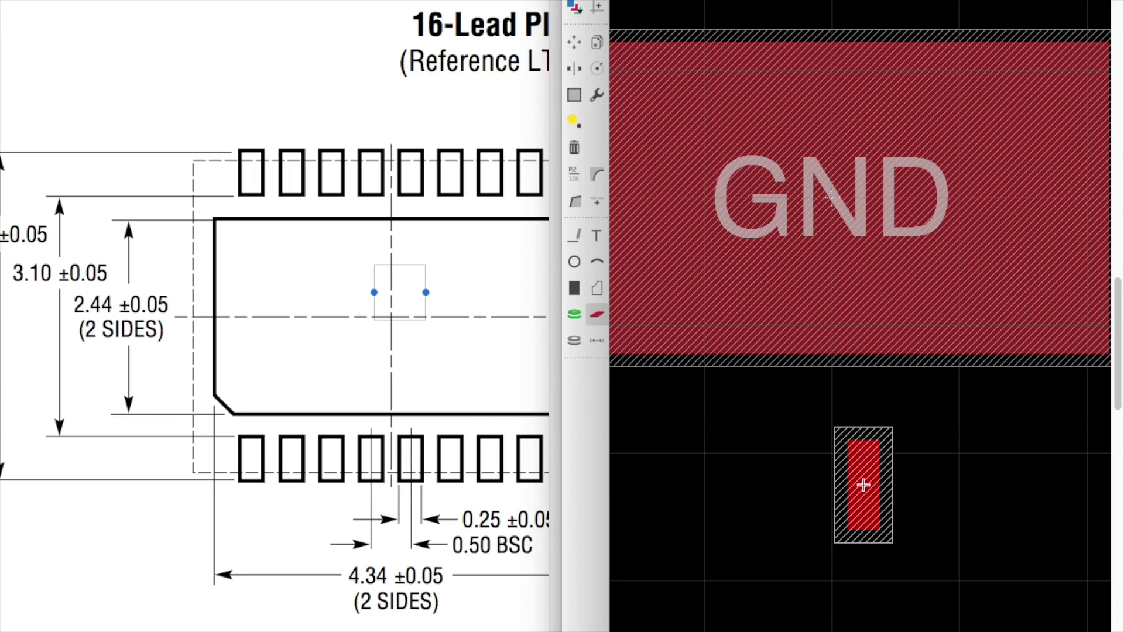
{"action": "scroll", "coordinate": [864, 485], "scroll_direction": "up", "scroll_amount": 5}
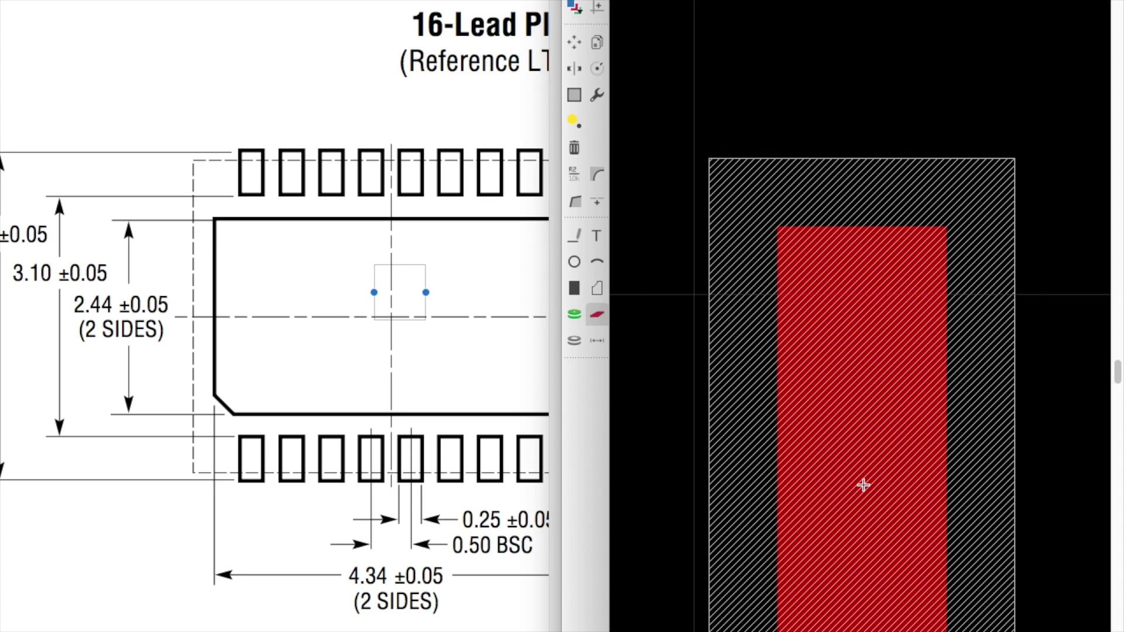
{"action": "scroll", "coordinate": [863, 485], "scroll_direction": "down", "scroll_amount": 6}
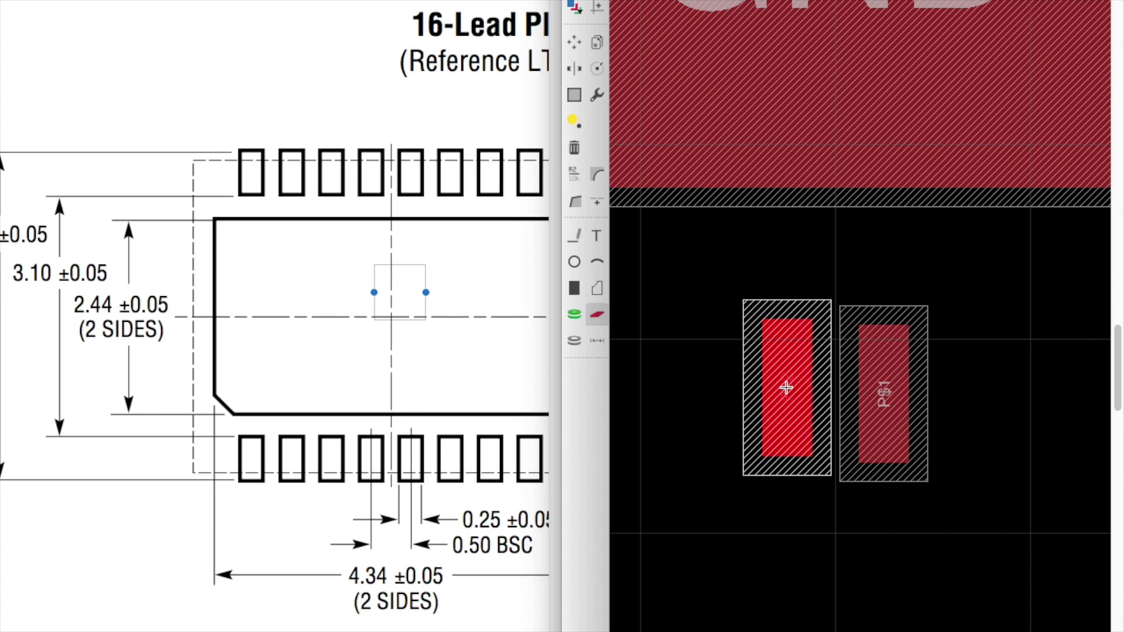
{"action": "left_click", "coordinate": [786, 388]}
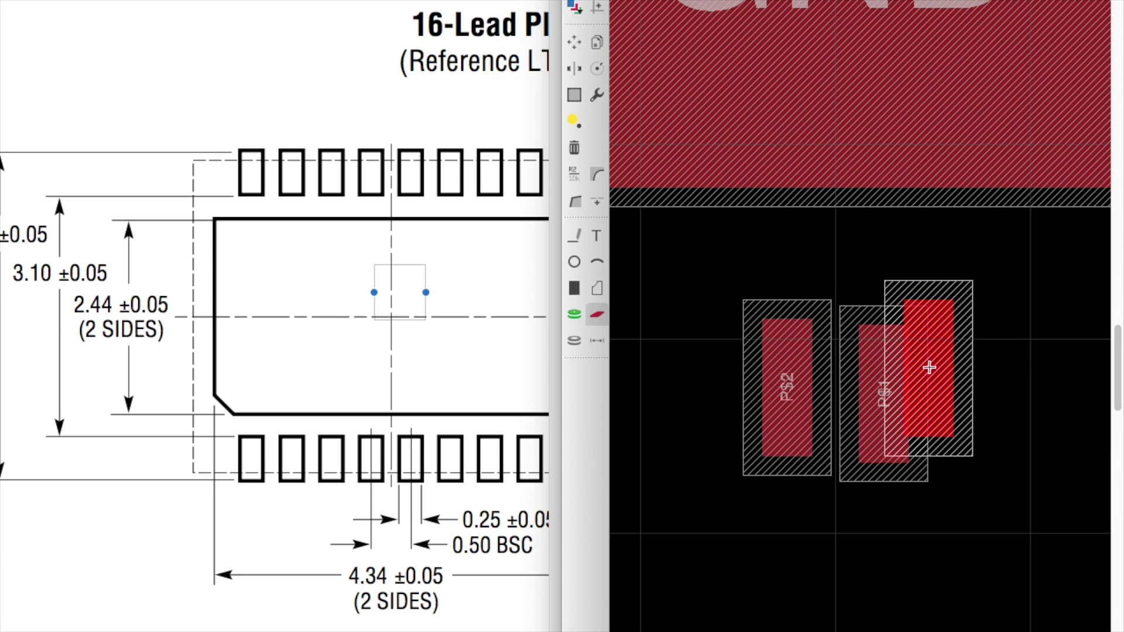
{"action": "right_click", "coordinate": [889, 396]}
- Set the Y position of pad P$1 to -2.25 mm
{"action": "left_click", "coordinate": [574, 43]}
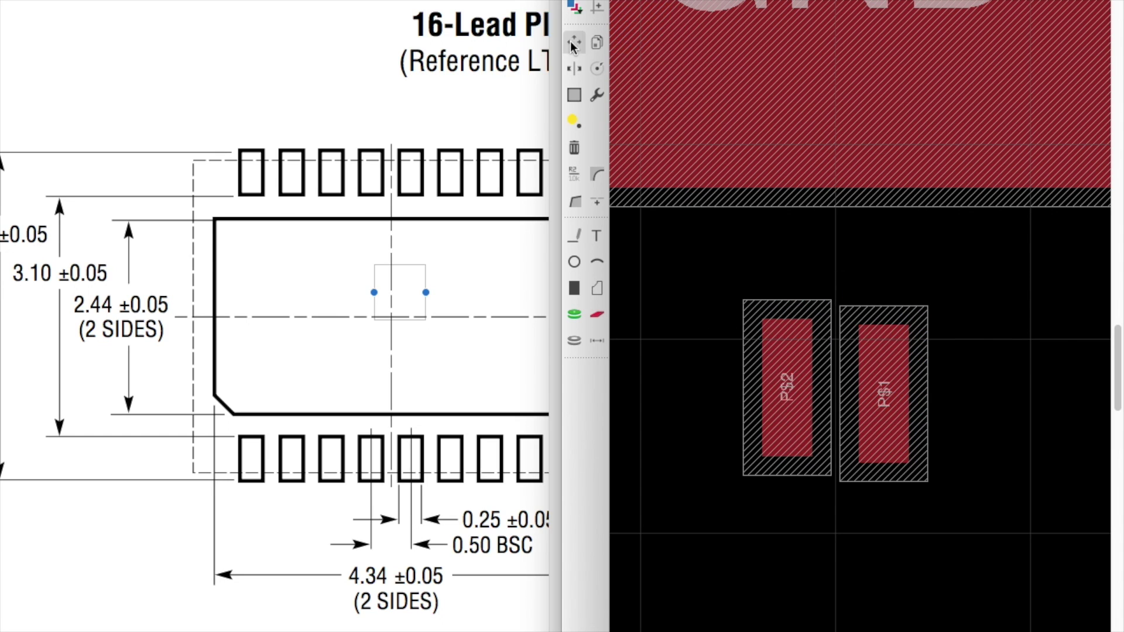
{"action": "right_click", "coordinate": [894, 379]}
{"action": "left_click", "coordinate": [969, 550]}
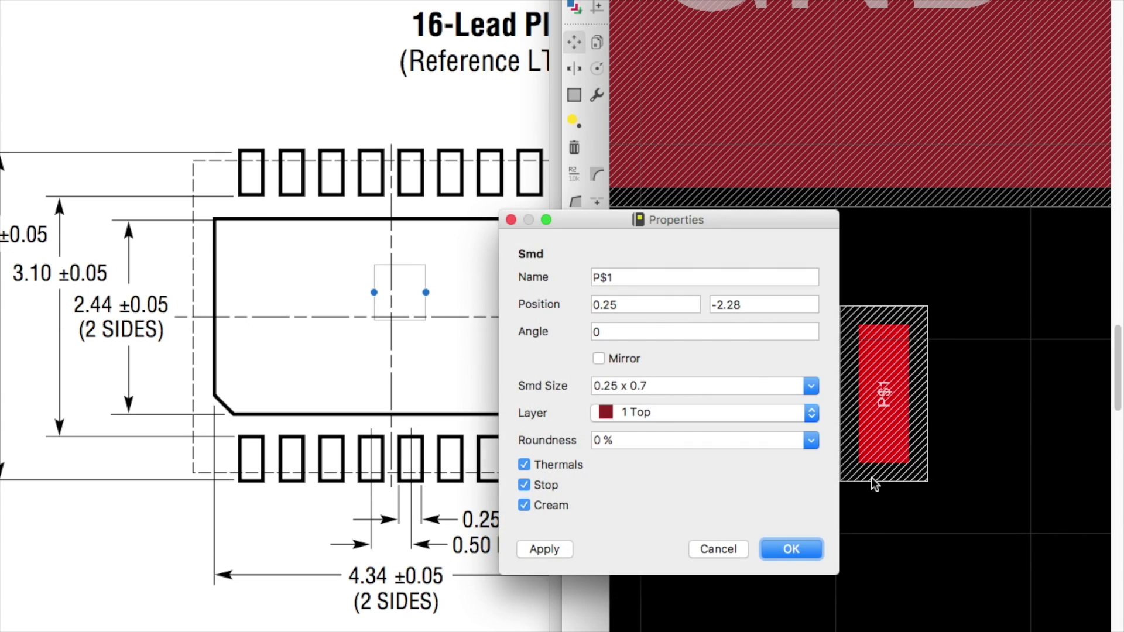
{"action": "left_click", "coordinate": [794, 302]}
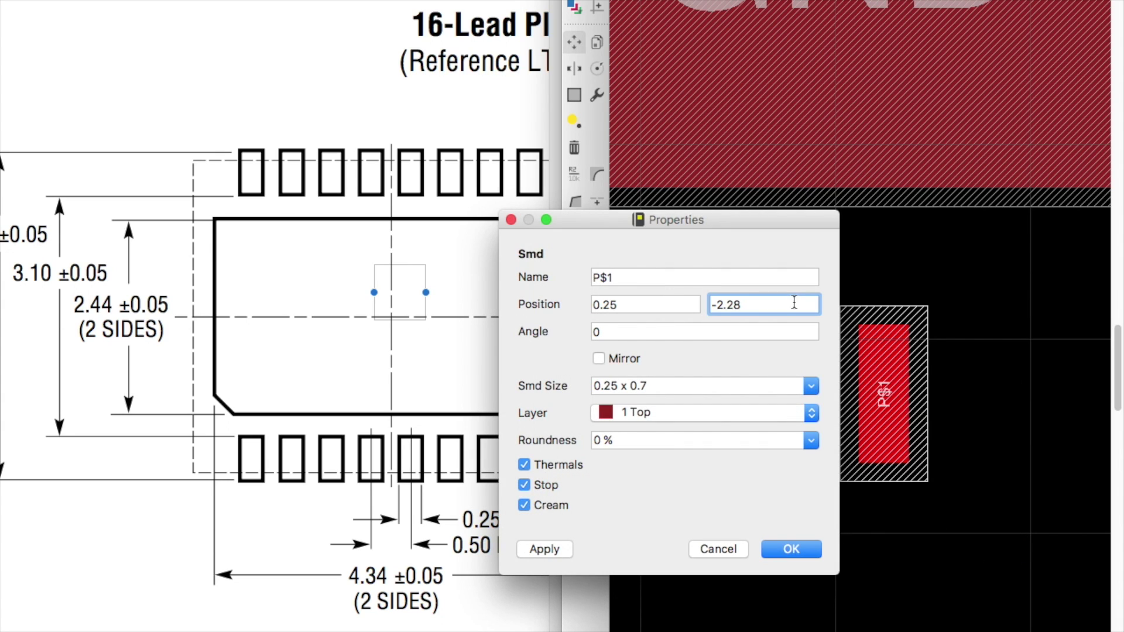
{"action": "key", "text": "Return"}
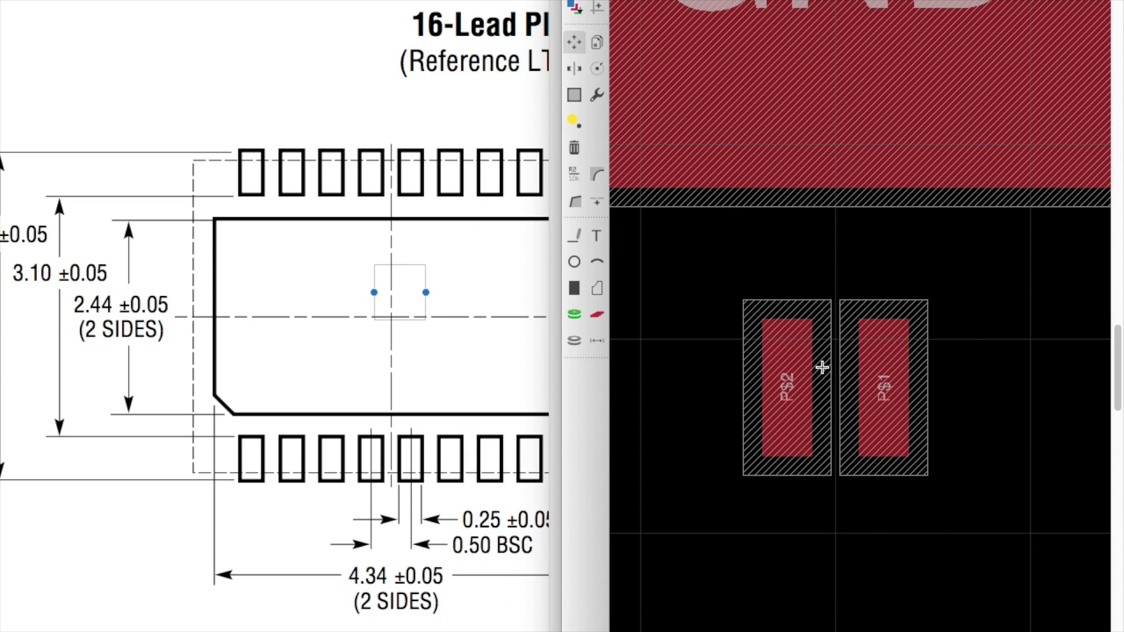
{"action": "scroll", "coordinate": [819, 365], "scroll_direction": "down", "scroll_amount": 2}
{"action": "scroll", "coordinate": [818, 369], "scroll_direction": "up", "scroll_amount": 3}
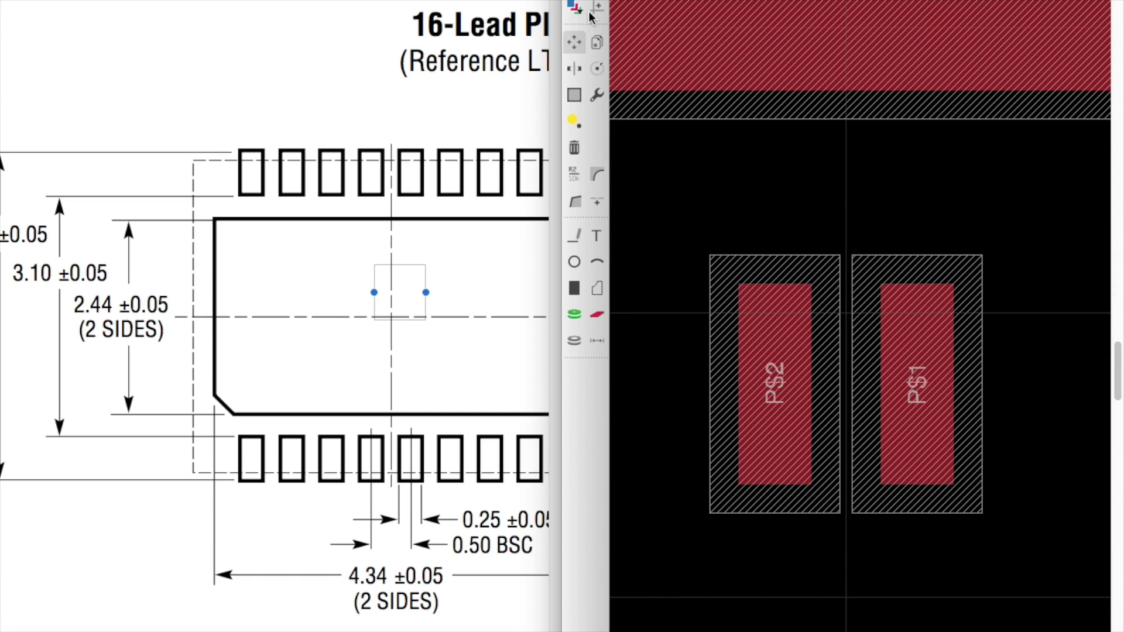
- Copy pads P$1 and P$2 as a group and place the copies beside P$2, extending the row at 0.5 mm pitch
{"action": "left_click", "coordinate": [597, 43]}
{"action": "left_click_drag", "start_coordinate": [650, 210], "coordinate": [1038, 579]}
{"action": "right_click", "coordinate": [909, 433]}
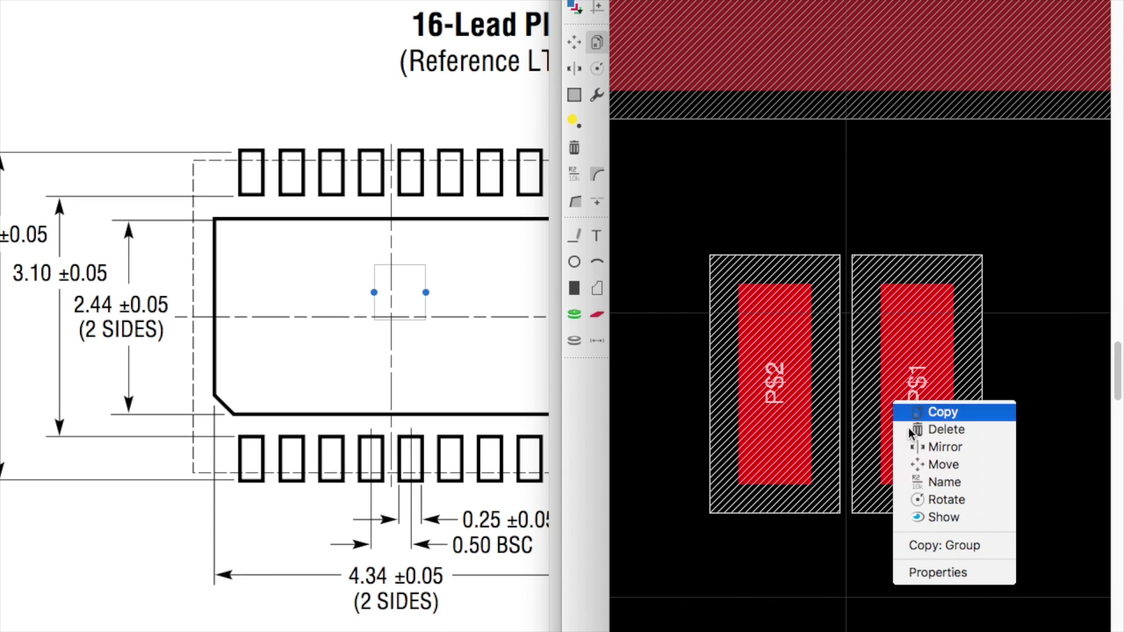
{"action": "left_click", "coordinate": [963, 545]}
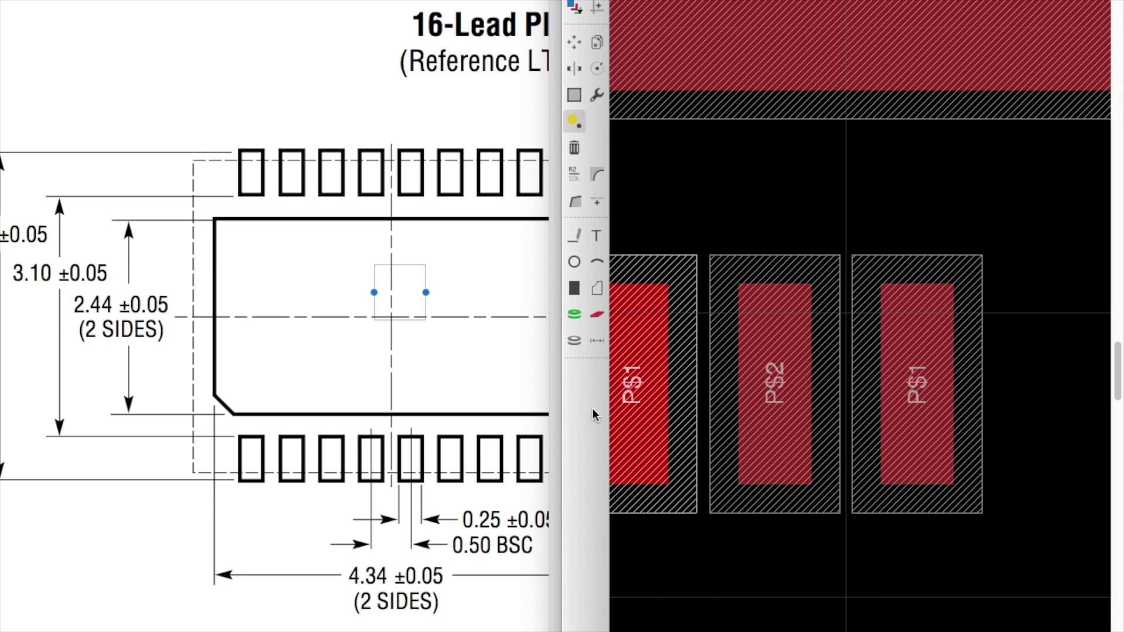
{"action": "scroll", "coordinate": [913, 381], "scroll_direction": "down", "scroll_amount": 3}
{"action": "scroll", "coordinate": [840, 377], "scroll_direction": "up", "scroll_amount": 2}
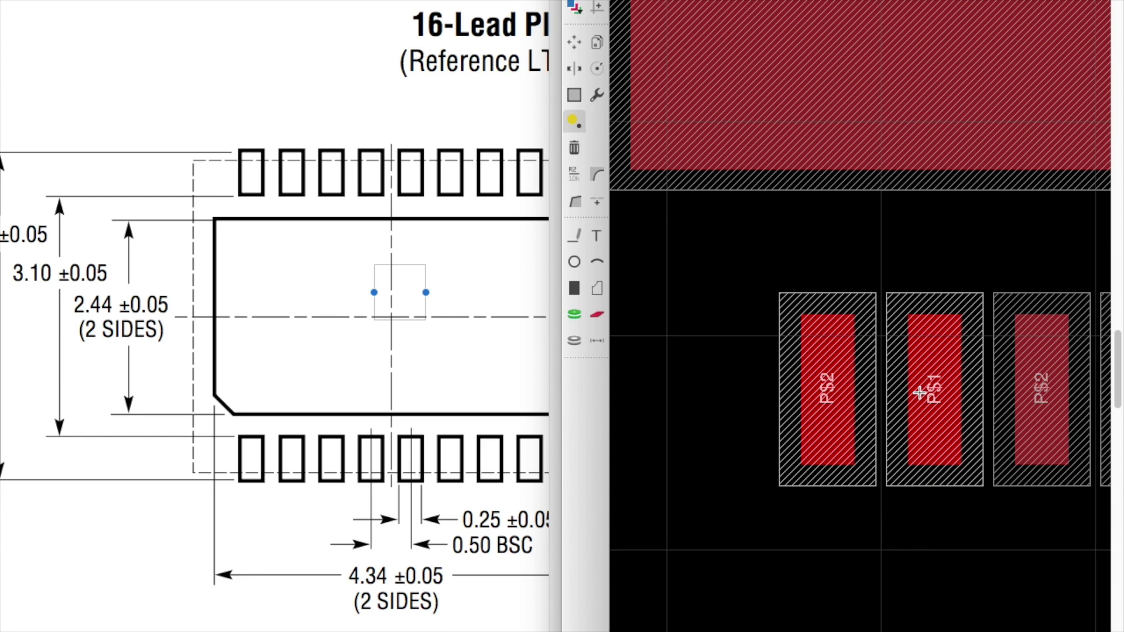
{"action": "scroll", "coordinate": [920, 393], "scroll_direction": "up", "scroll_amount": 3}
{"action": "scroll", "coordinate": [920, 393], "scroll_direction": "down", "scroll_amount": 3}
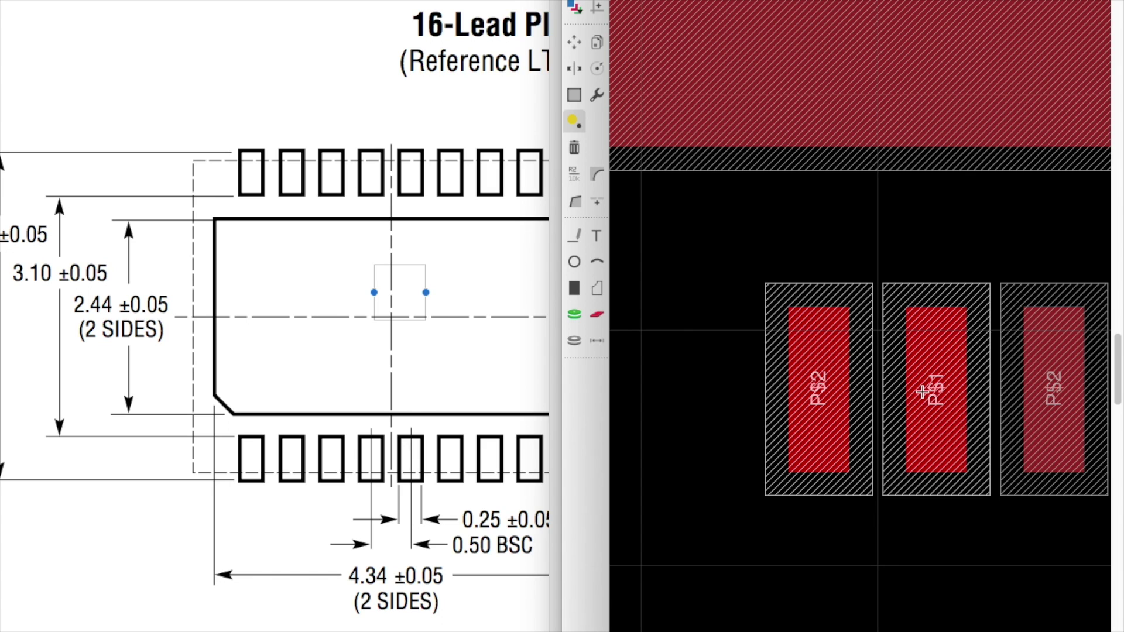
{"action": "scroll", "coordinate": [755, 419], "scroll_direction": "down", "scroll_amount": 6}
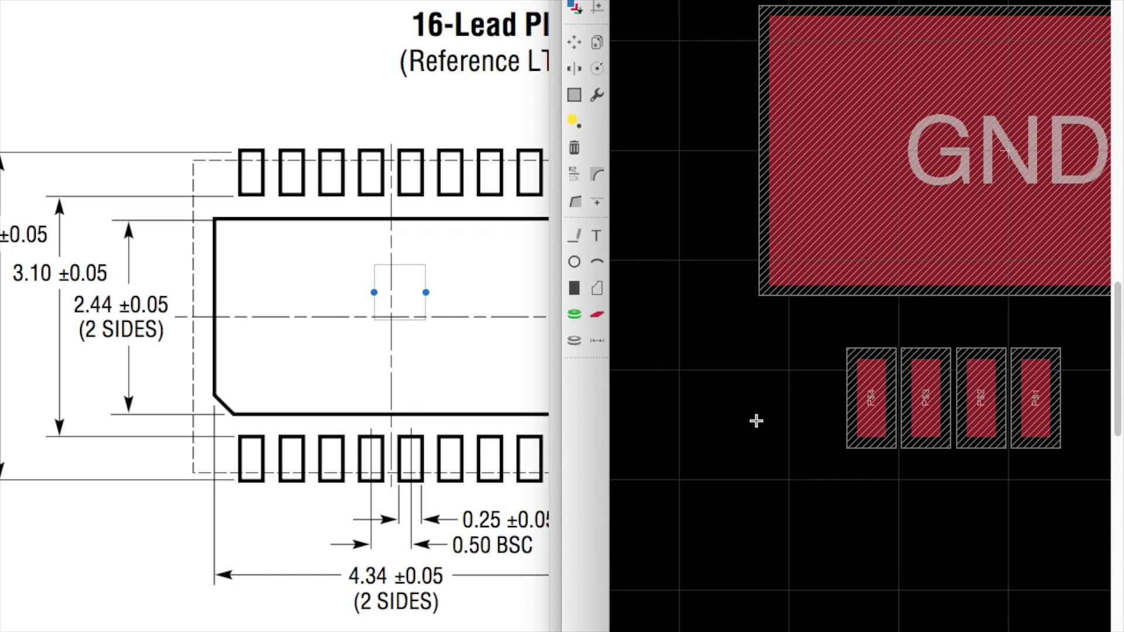
- Check the position of pad P$3 in its properties
{"action": "scroll", "coordinate": [887, 396], "scroll_direction": "up", "scroll_amount": 6}
{"action": "right_click", "coordinate": [959, 387]}
{"action": "left_click", "coordinate": [1000, 531]}
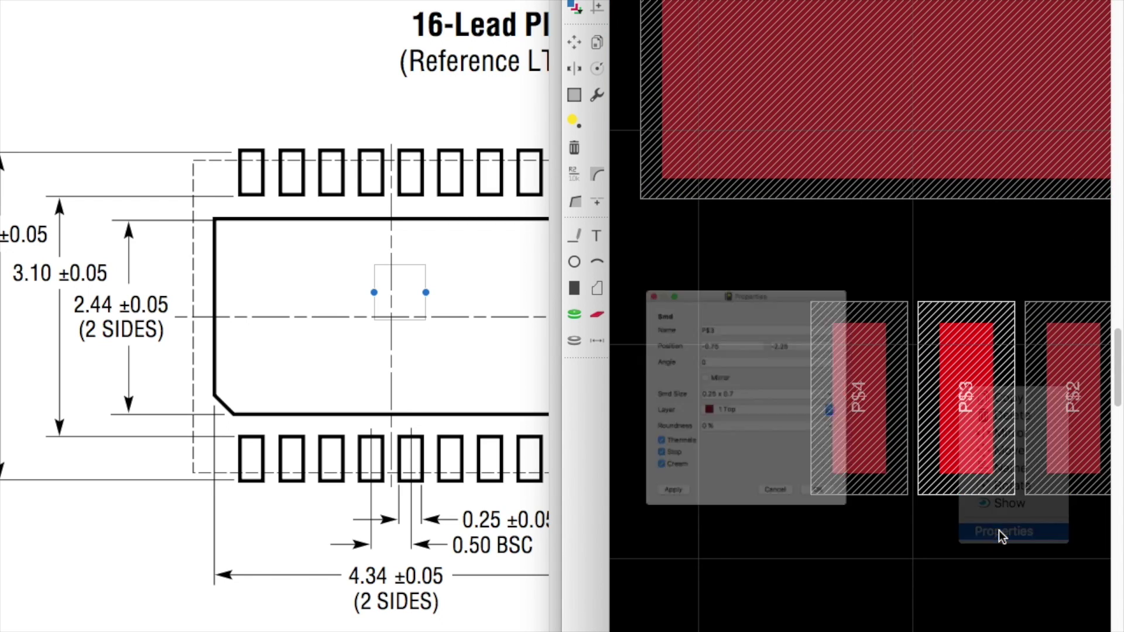
{"action": "left_click", "coordinate": [833, 306]}
{"action": "double_click", "coordinate": [715, 311]}
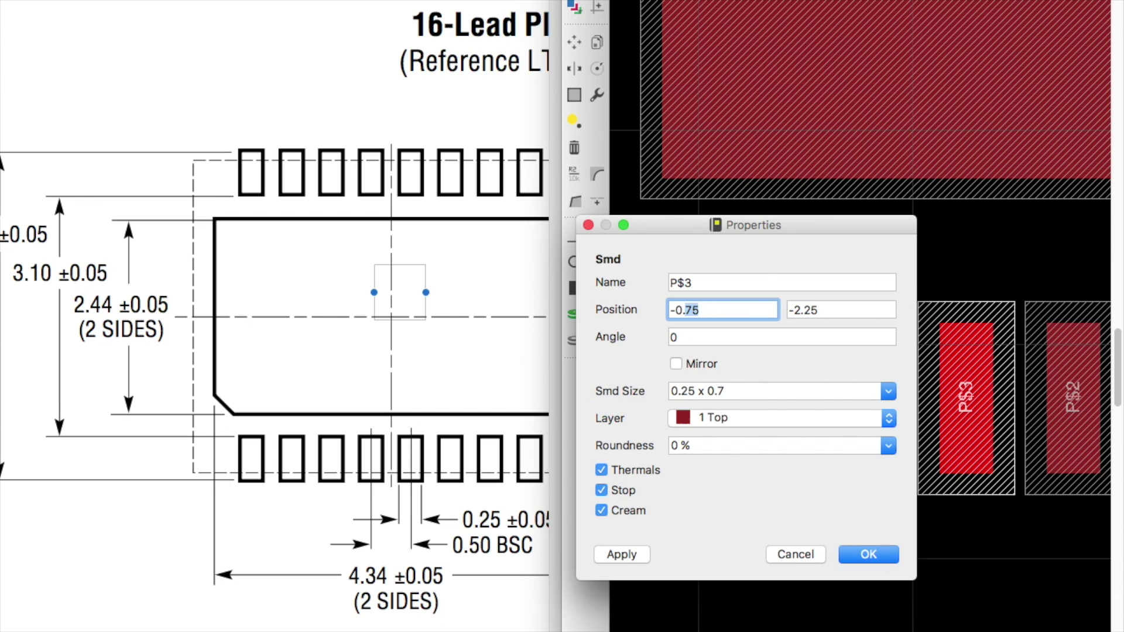
{"action": "left_click", "coordinate": [868, 555]}
- Check the position of pad P$4 in its properties
{"action": "scroll", "coordinate": [740, 359], "scroll_direction": "down", "scroll_amount": 5}
{"action": "scroll", "coordinate": [756, 358], "scroll_direction": "up", "scroll_amount": 6}
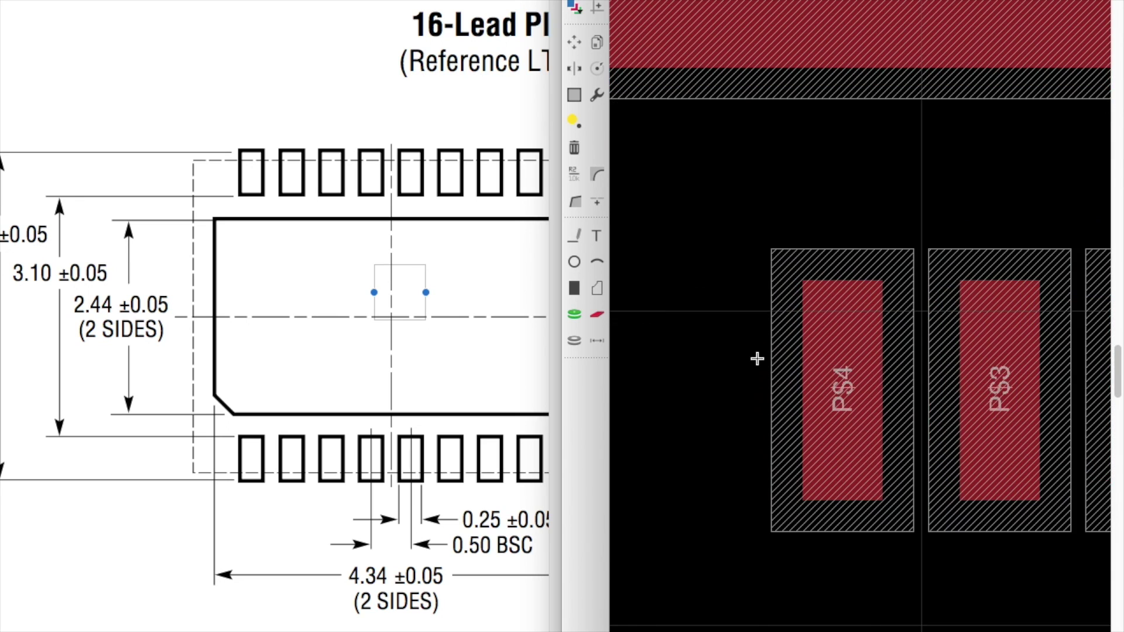
{"action": "right_click", "coordinate": [836, 386]}
{"action": "left_click", "coordinate": [881, 527]}
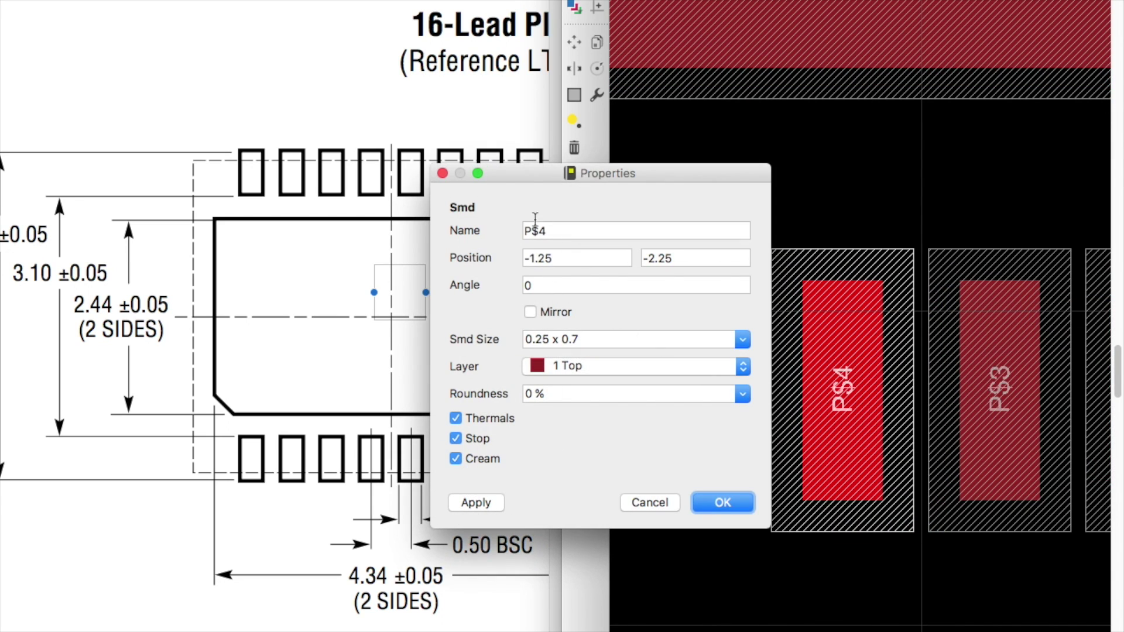
{"action": "left_click", "coordinate": [443, 173]}
{"action": "scroll", "coordinate": [738, 360], "scroll_direction": "down", "scroll_amount": 3}
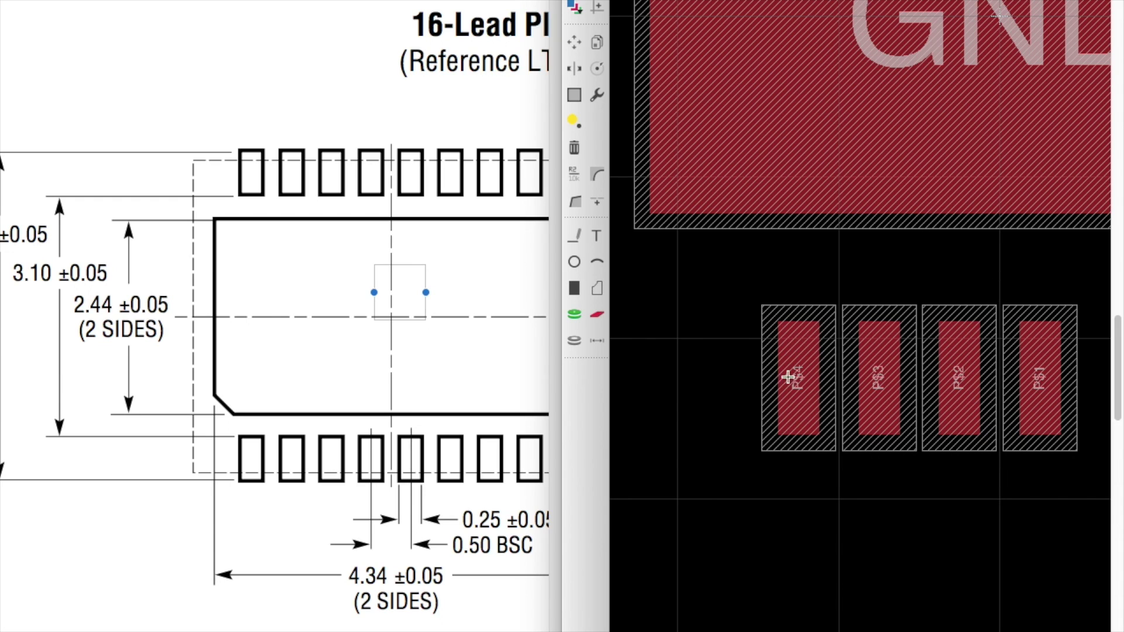
- Copy pad P$4 and place the copy at 0.5 mm pitch on its outer side, away from P$3
{"action": "scroll", "coordinate": [873, 375], "scroll_direction": "down", "scroll_amount": 2}
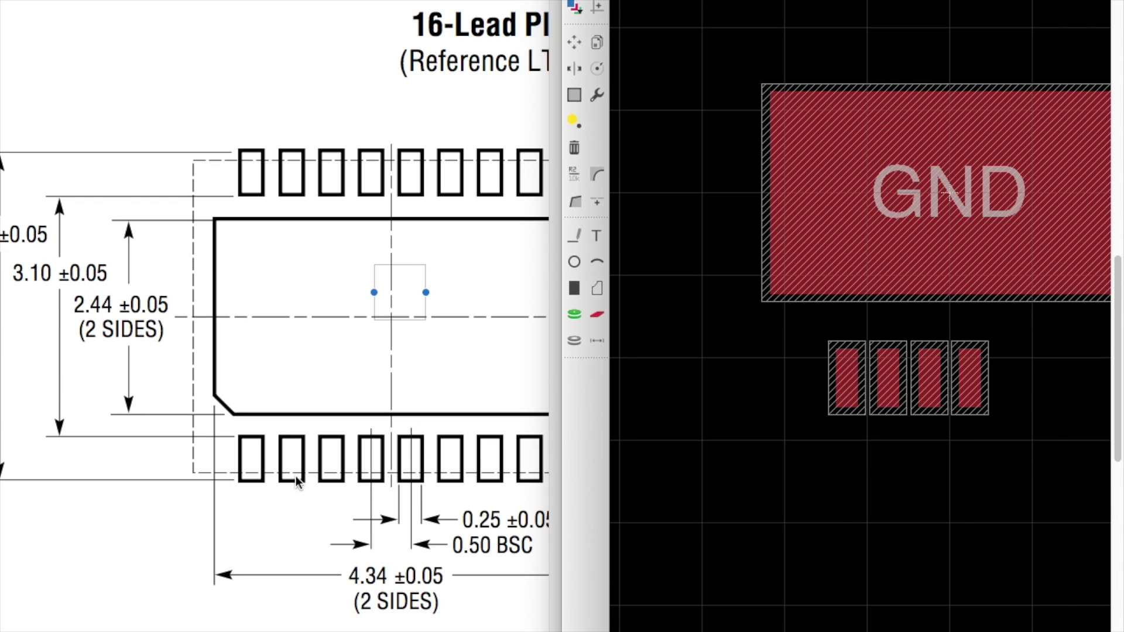
{"action": "scroll", "coordinate": [298, 483], "scroll_direction": "right", "scroll_amount": 3}
{"action": "scroll", "coordinate": [957, 369], "scroll_direction": "up", "scroll_amount": 3}
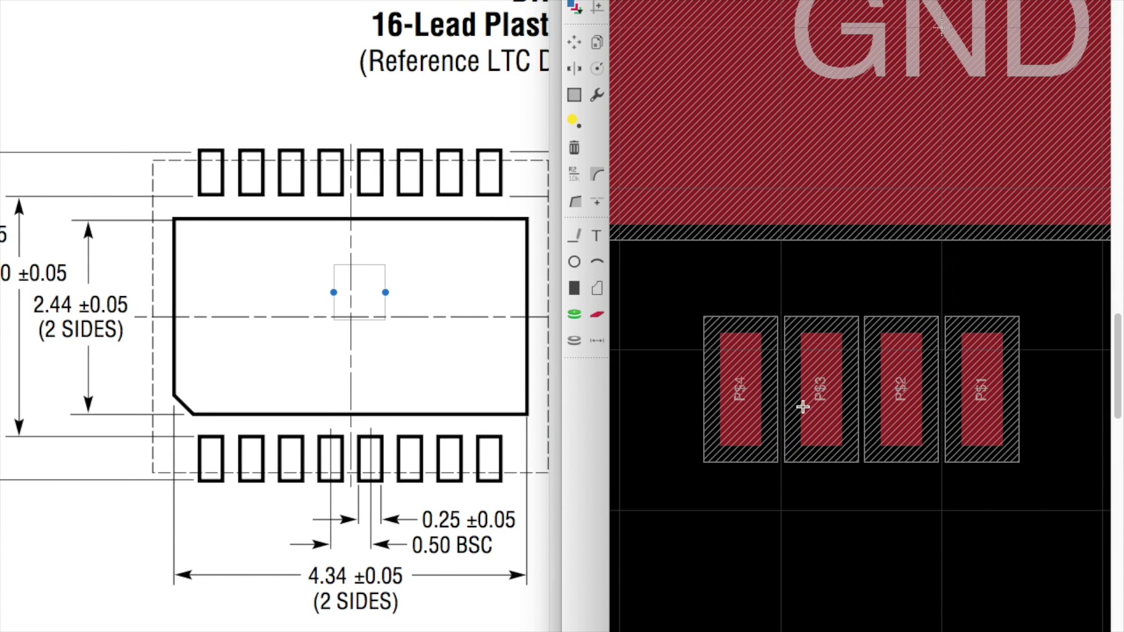
{"action": "scroll", "coordinate": [937, 384], "scroll_direction": "down", "scroll_amount": 2}
{"action": "scroll", "coordinate": [894, 396], "scroll_direction": "up", "scroll_amount": 2}
{"action": "right_click", "coordinate": [758, 385]}
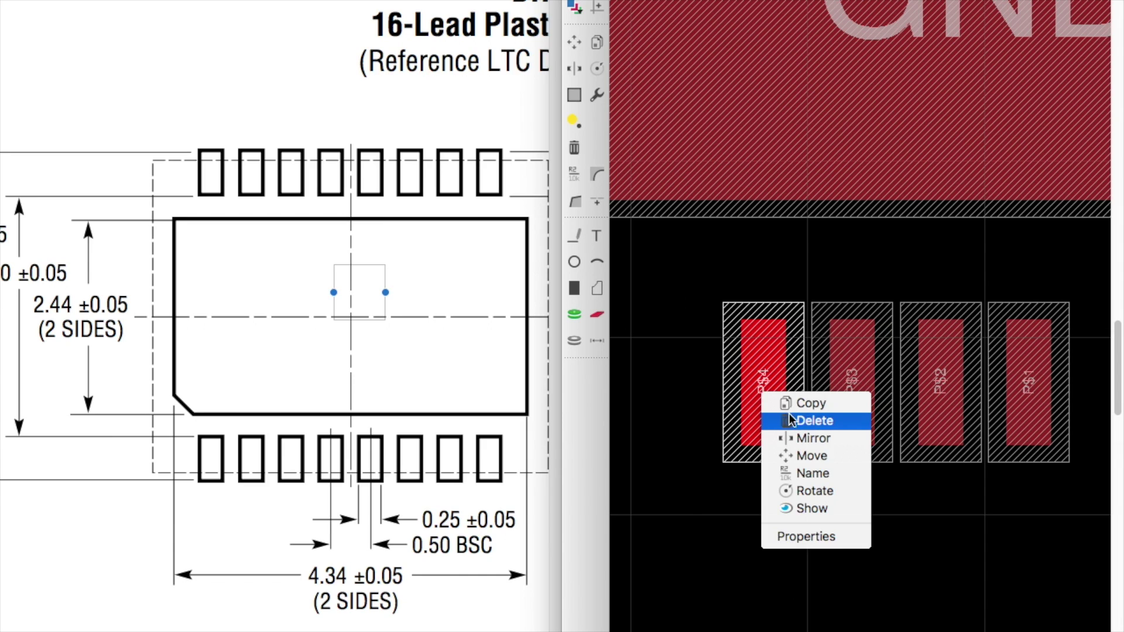
{"action": "left_click", "coordinate": [807, 399]}
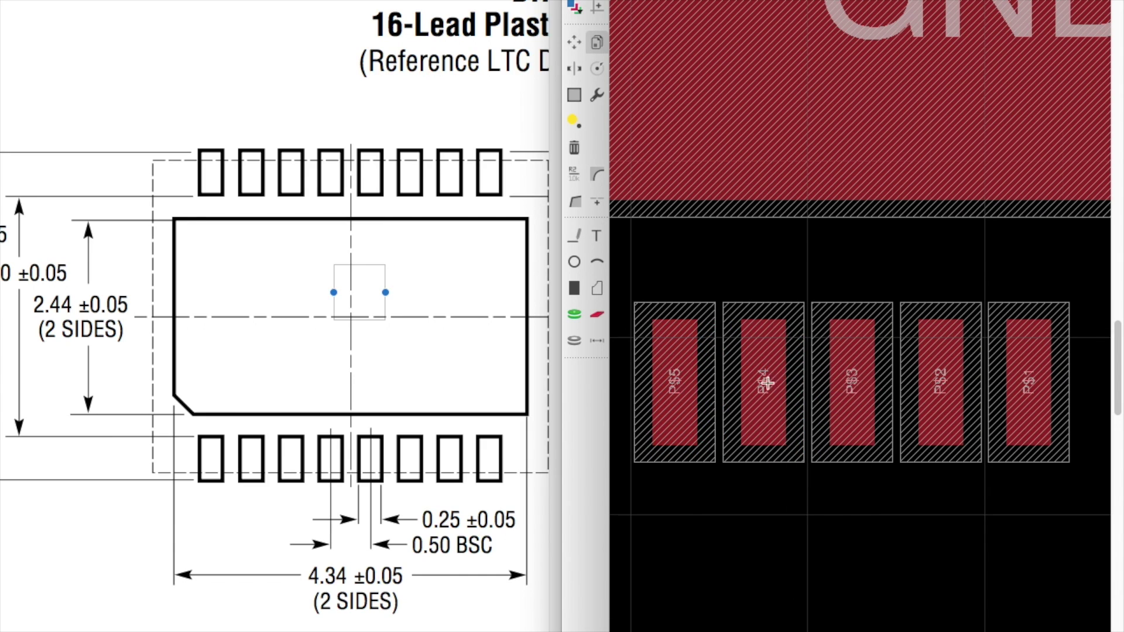
- Copy pads P$3, P$4 and P$5 as a group and place the copies beyond P$1, completing an eight-pad row at 0.5 mm pitch
{"action": "scroll", "coordinate": [753, 381], "scroll_direction": "down", "scroll_amount": 5}
{"action": "scroll", "coordinate": [991, 374], "scroll_direction": "up", "scroll_amount": 5}
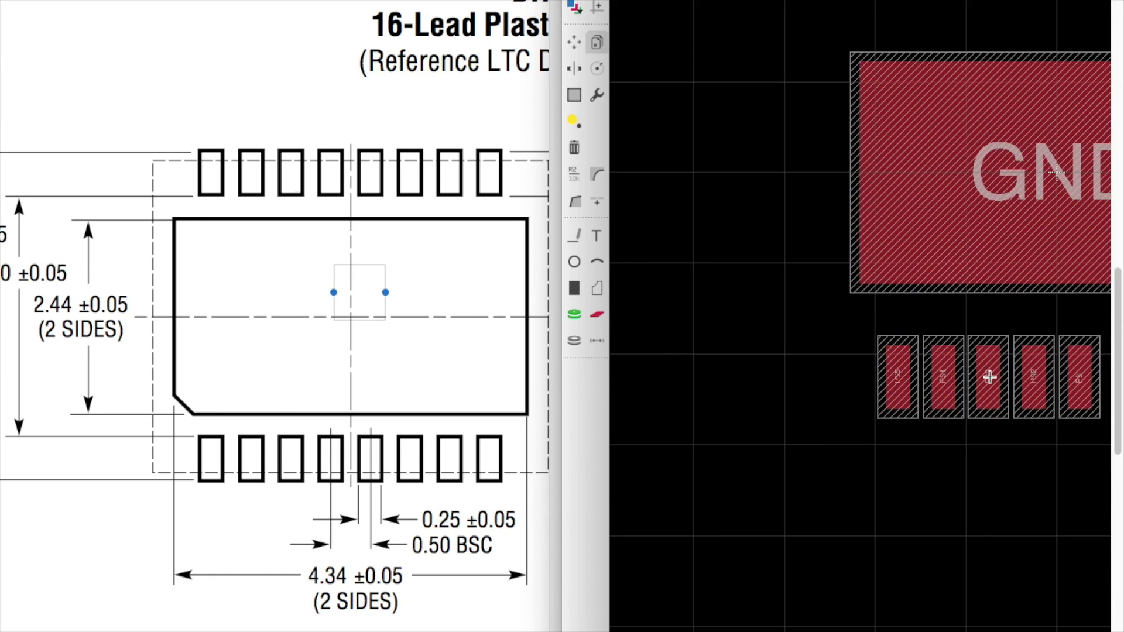
{"action": "left_click", "coordinate": [575, 95]}
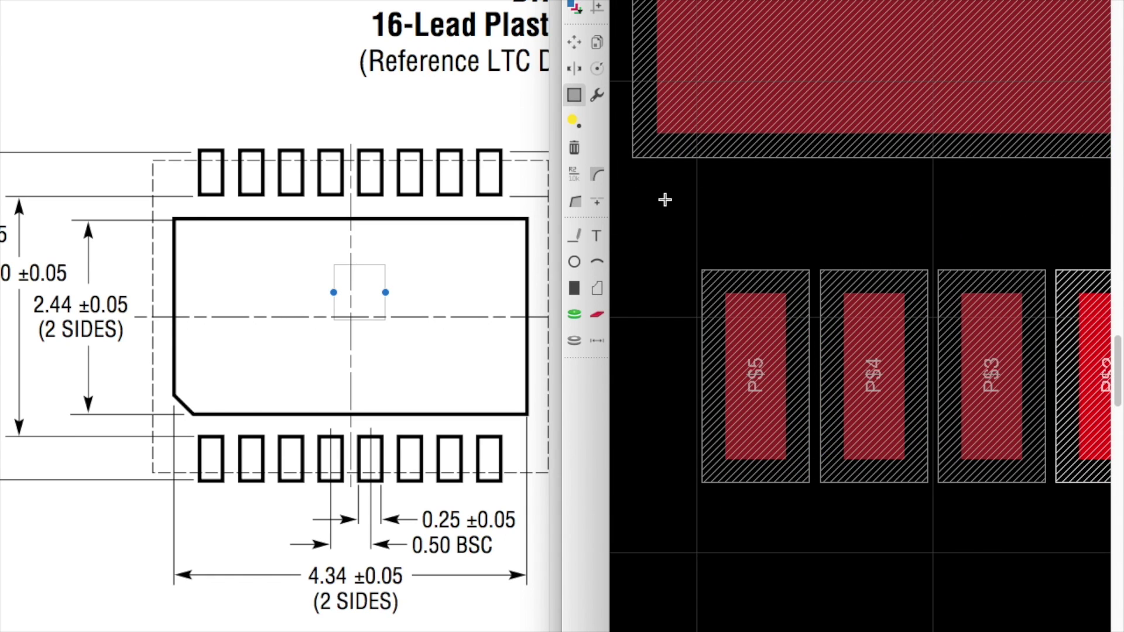
{"action": "left_click", "coordinate": [667, 204]}
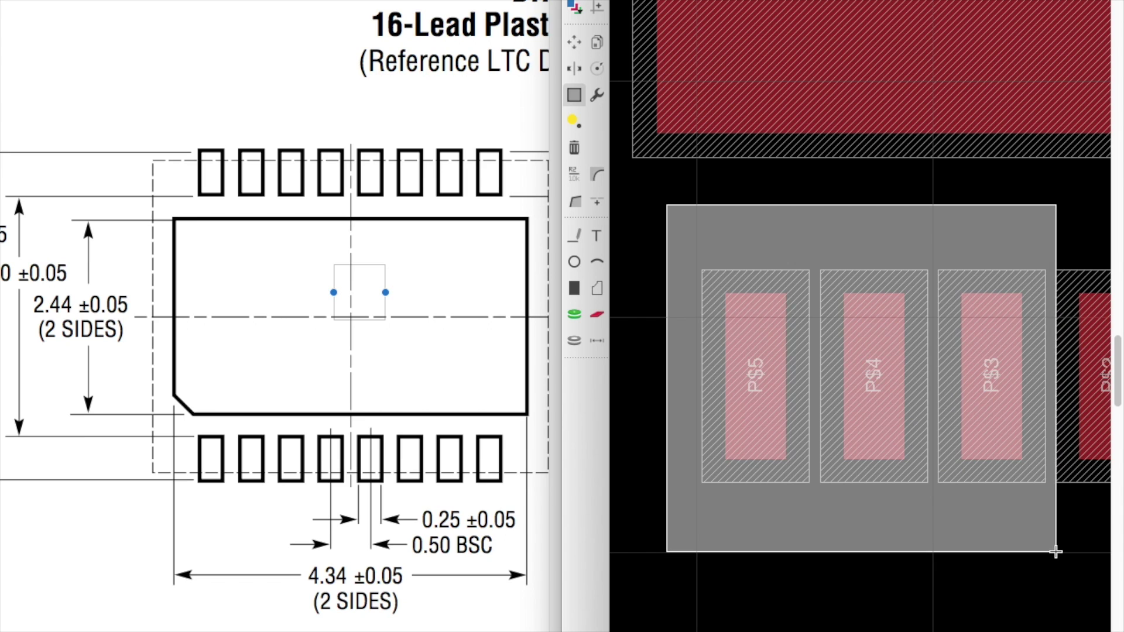
{"action": "left_click", "coordinate": [1061, 553]}
{"action": "key", "text": "ctrl+c"}
{"action": "right_click", "coordinate": [851, 376]}
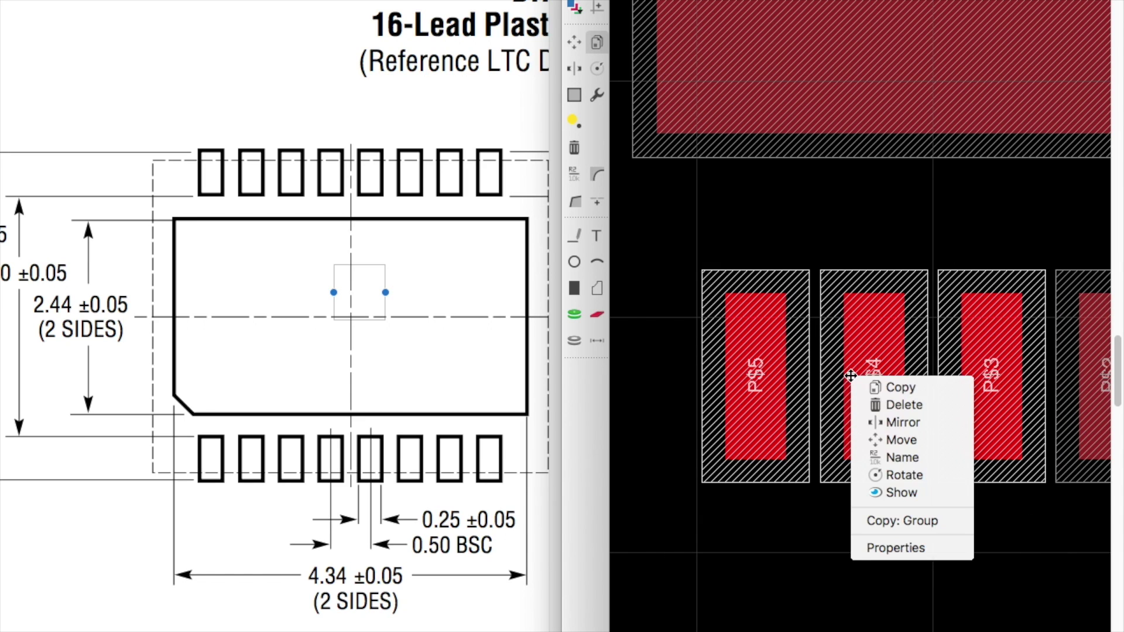
{"action": "left_click", "coordinate": [902, 521]}
{"action": "scroll", "coordinate": [732, 342], "scroll_direction": "down", "scroll_amount": 5}
{"action": "scroll", "coordinate": [936, 347], "scroll_direction": "up", "scroll_amount": 3}
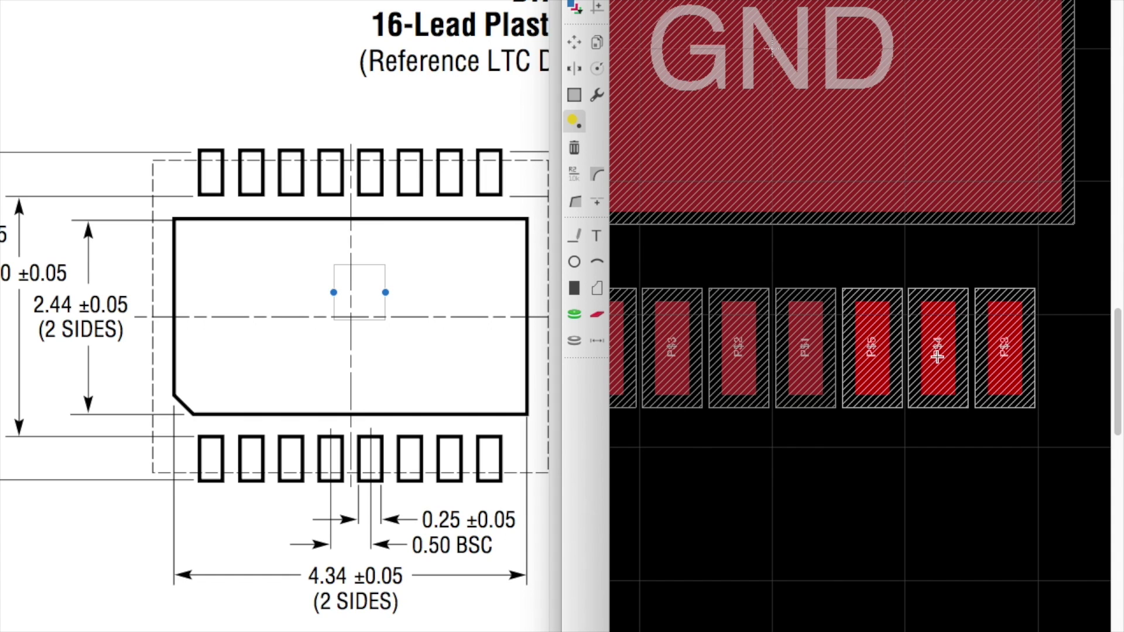
{"action": "scroll", "coordinate": [780, 171], "scroll_direction": "down", "scroll_amount": 3}
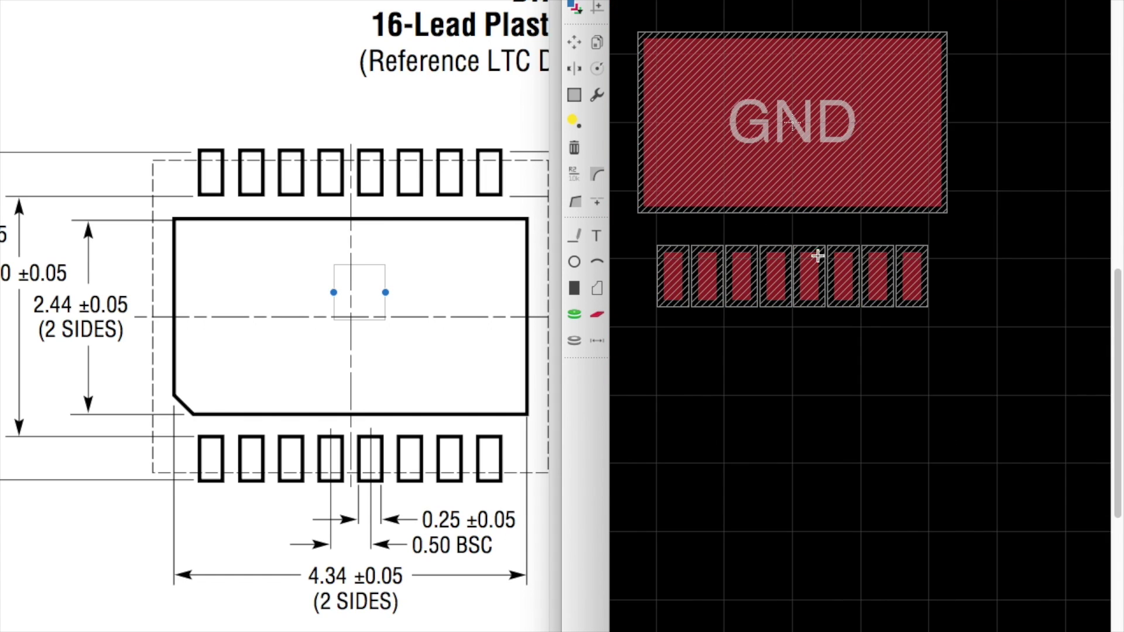
{"action": "scroll", "coordinate": [937, 252], "scroll_direction": "up", "scroll_amount": 2}
{"action": "scroll", "coordinate": [931, 235], "scroll_direction": "down", "scroll_amount": 4}
{"action": "scroll", "coordinate": [929, 253], "scroll_direction": "up", "scroll_amount": 2}
{"action": "scroll", "coordinate": [866, 282], "scroll_direction": "up", "scroll_amount": 3}
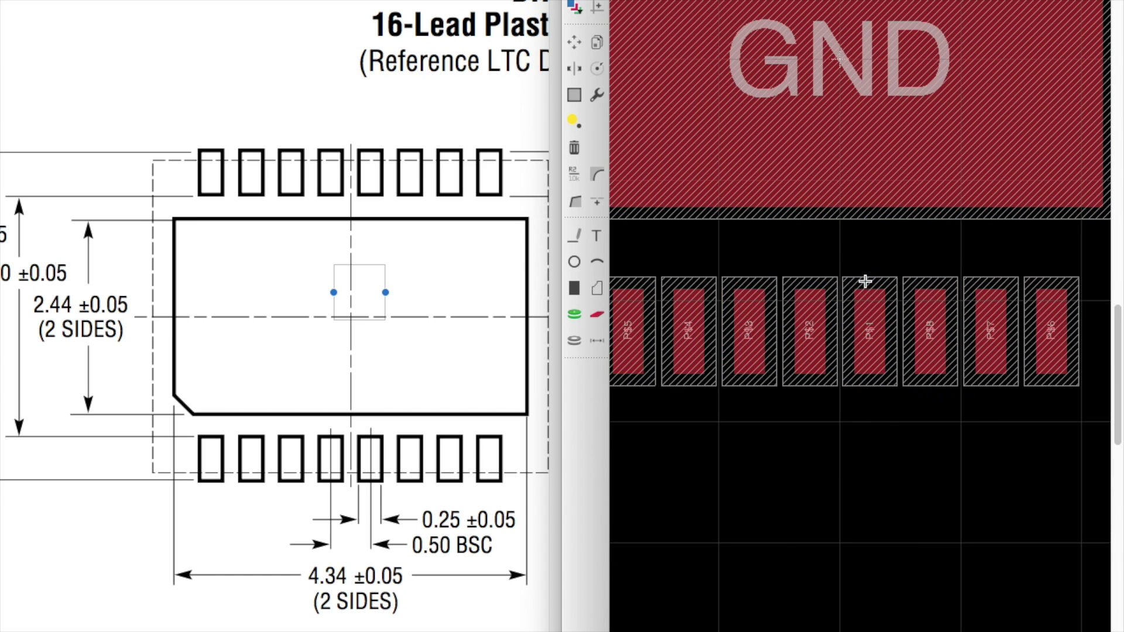
{"action": "scroll", "coordinate": [827, 275], "scroll_direction": "down", "scroll_amount": 3}
{"action": "left_click", "coordinate": [597, 42]}
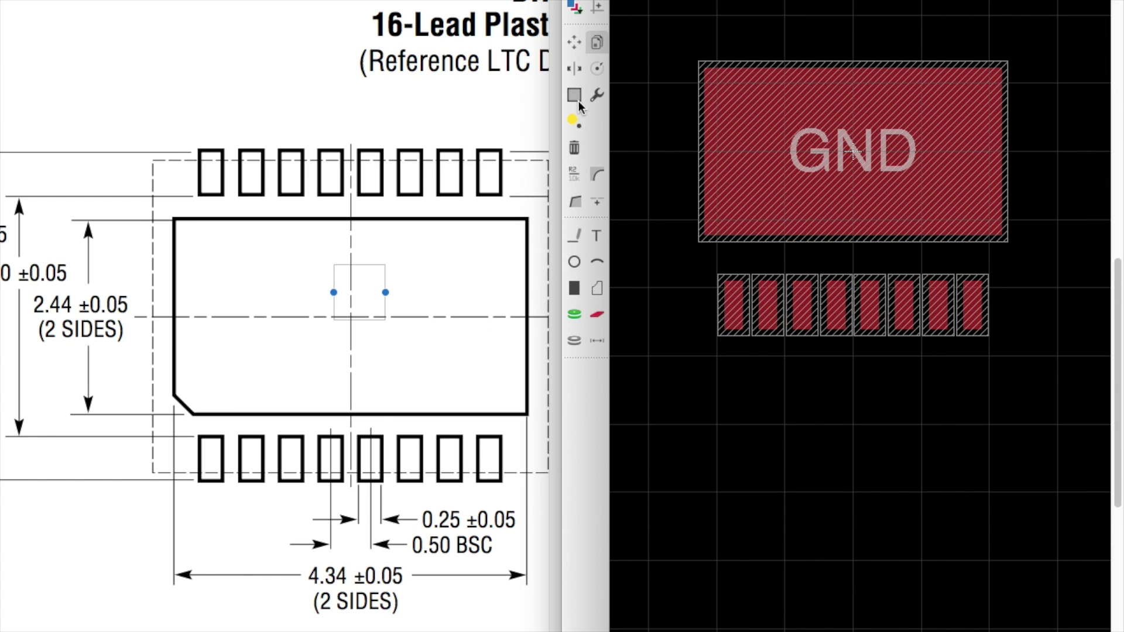
{"action": "left_click", "coordinate": [575, 95]}
{"action": "left_click_drag", "start_coordinate": [692, 414], "coordinate": [1058, 249]}
{"action": "right_click", "coordinate": [875, 301]}
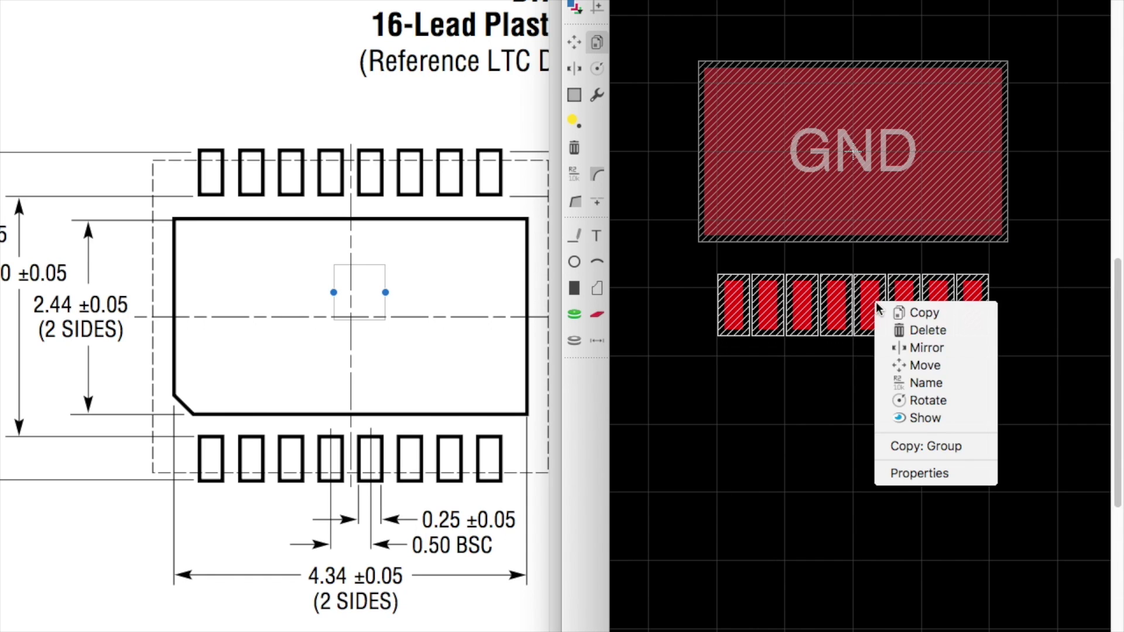
{"action": "left_click", "coordinate": [941, 448]}
{"action": "scroll", "coordinate": [933, 442], "scroll_direction": "down", "scroll_amount": 3}
{"action": "scroll", "coordinate": [883, 181], "scroll_direction": "up", "scroll_amount": 5}
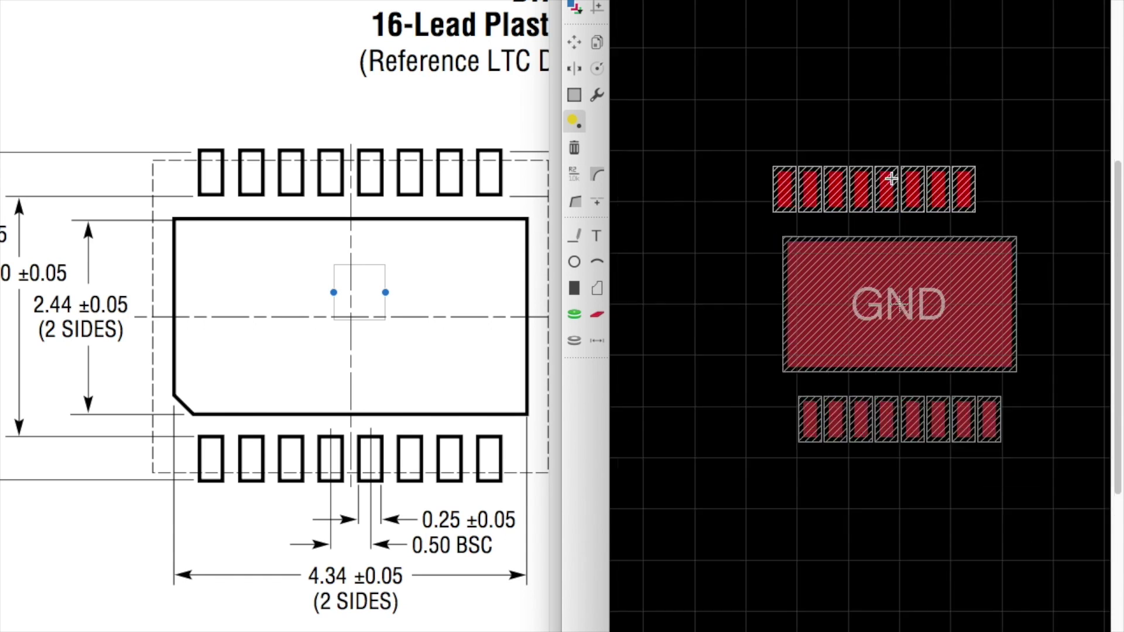
{"action": "left_click", "coordinate": [918, 199]}
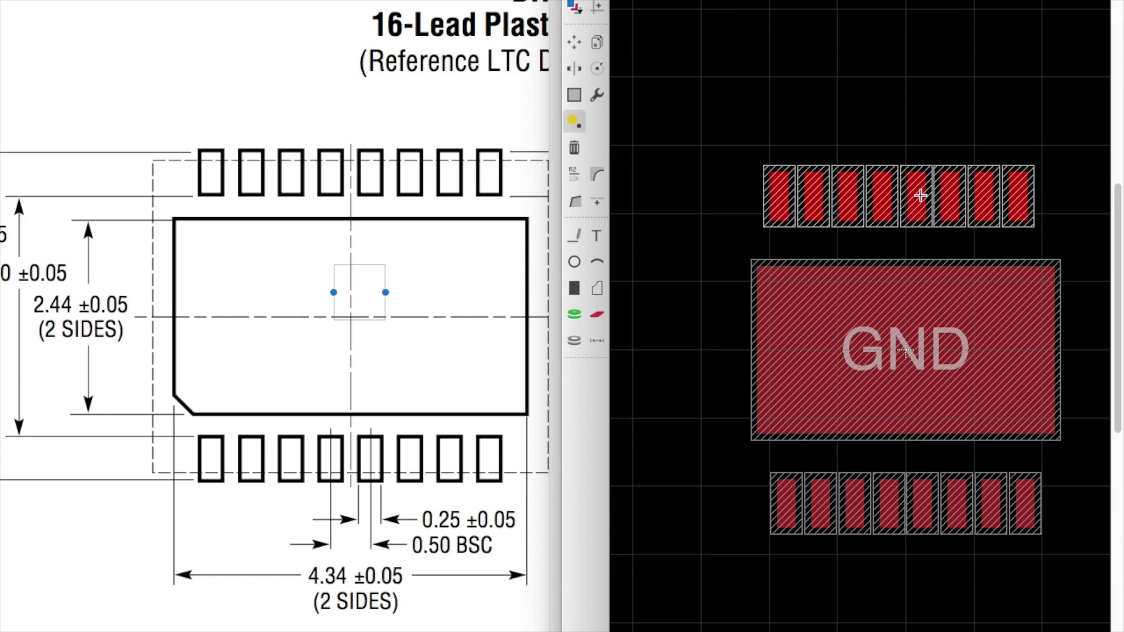
{"action": "key", "text": "Escape"}
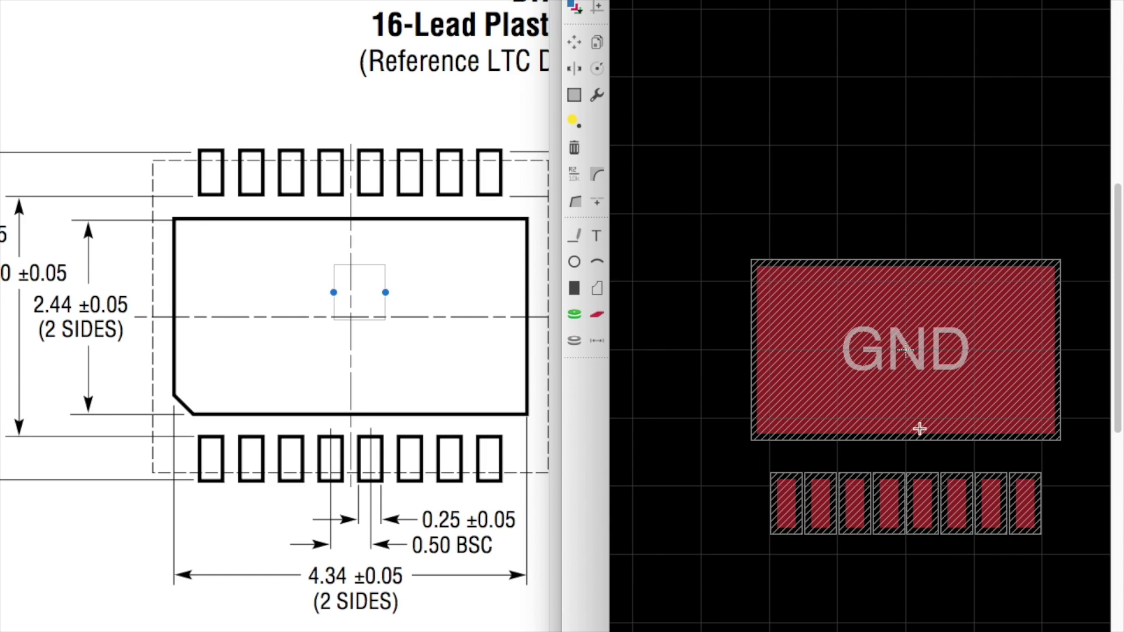
- Copy the eight-pad row as a group, gripped midway between P$1 and P$2, and place the copy above the GND pad, centred on the centreline
{"action": "left_click", "coordinate": [574, 95]}
{"action": "left_click_drag", "start_coordinate": [717, 455], "coordinate": [1095, 539]}
{"action": "key", "text": "ctrl+c"}
{"action": "scroll", "coordinate": [969, 518], "scroll_direction": "up", "scroll_amount": 8}
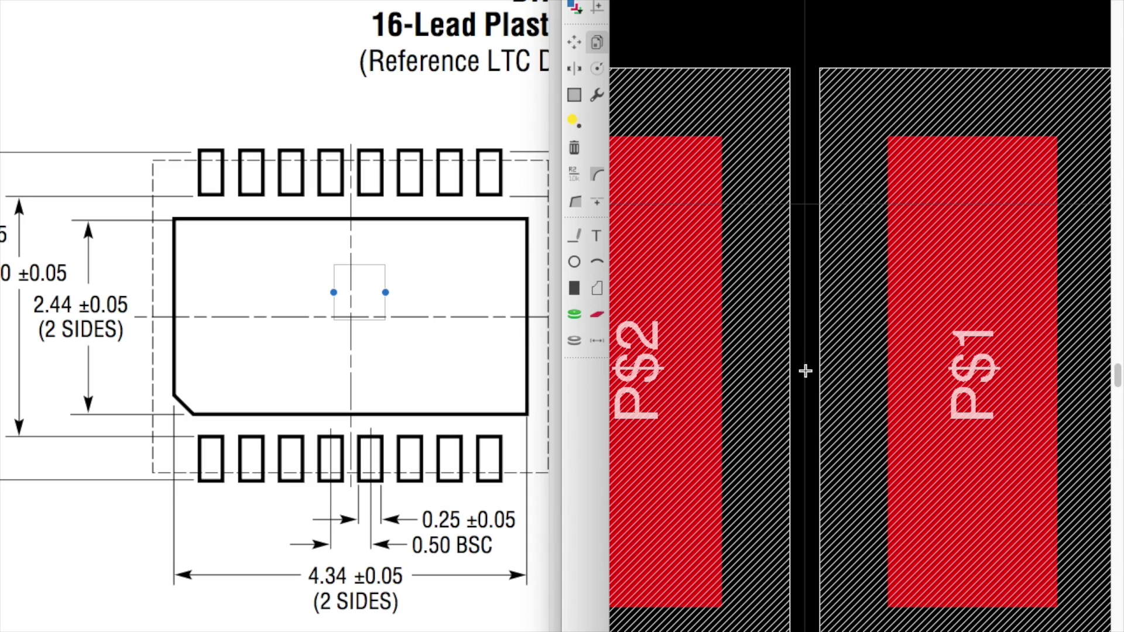
{"action": "right_click", "coordinate": [805, 371]}
{"action": "left_click", "coordinate": [820, 381]}
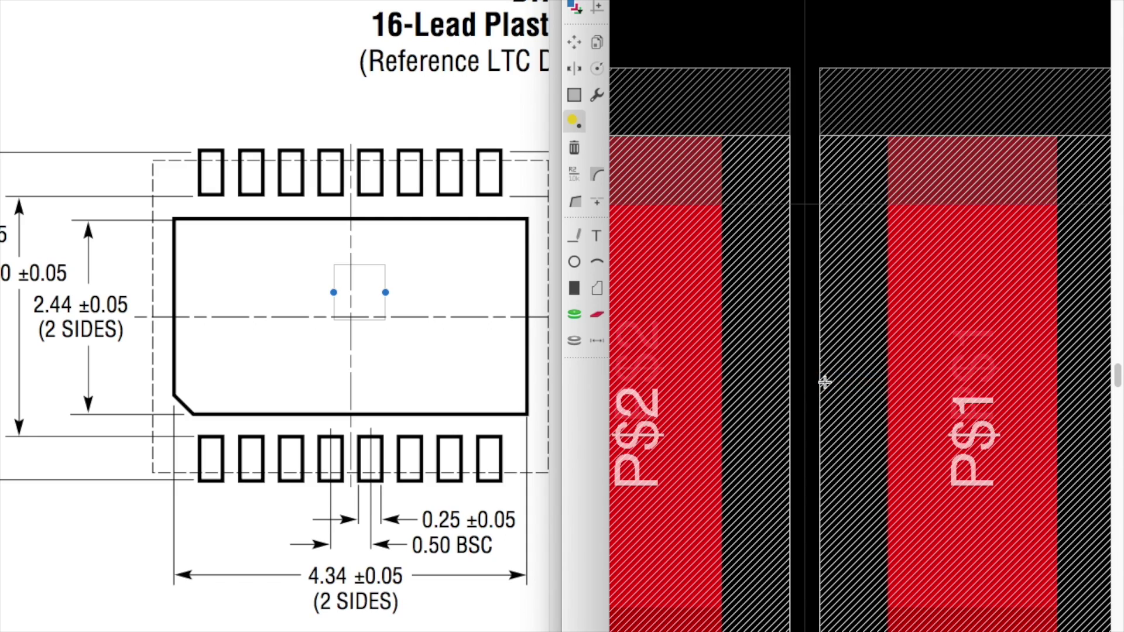
{"action": "scroll", "coordinate": [832, 410], "scroll_direction": "down", "scroll_amount": 5}
{"action": "scroll", "coordinate": [834, 428], "scroll_direction": "down", "scroll_amount": 4}
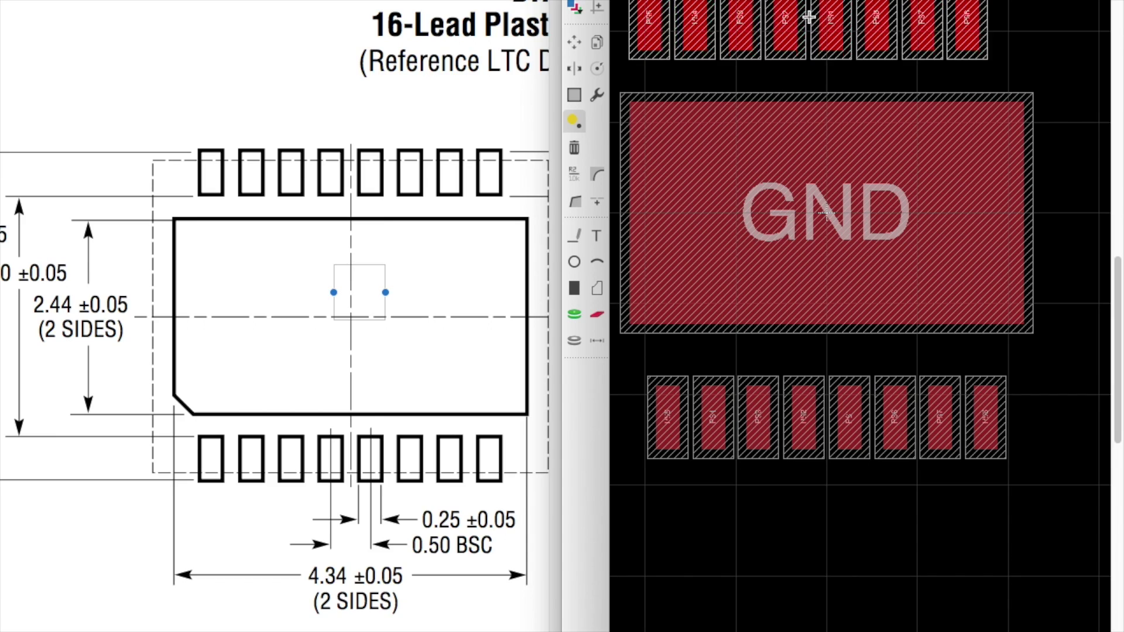
{"action": "scroll", "coordinate": [849, 70], "scroll_direction": "down", "scroll_amount": 3}
{"action": "scroll", "coordinate": [873, 35], "scroll_direction": "up", "scroll_amount": 5}
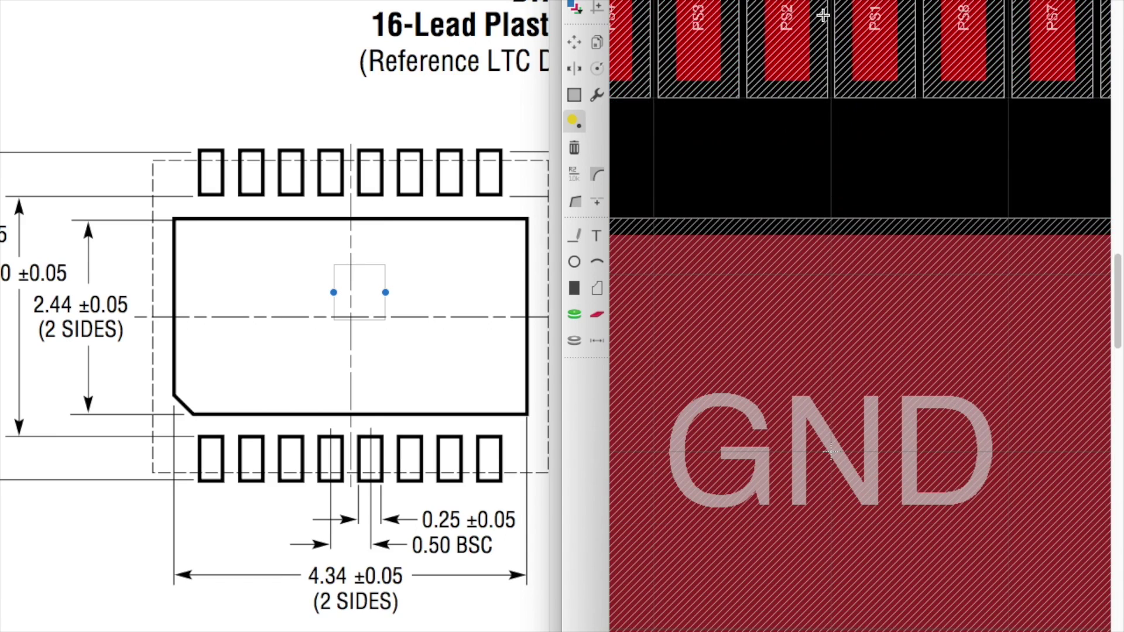
{"action": "scroll", "coordinate": [908, 235], "scroll_direction": "down", "scroll_amount": 2}
{"action": "scroll", "coordinate": [881, 183], "scroll_direction": "up", "scroll_amount": 3}
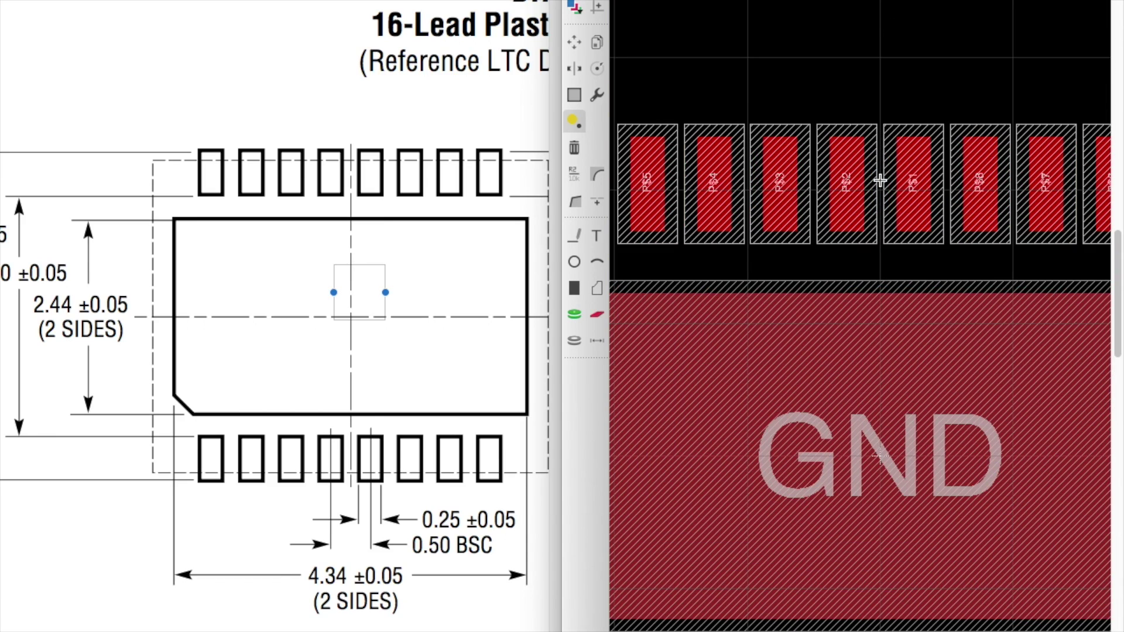
{"action": "scroll", "coordinate": [880, 169], "scroll_direction": "up", "scroll_amount": 2}
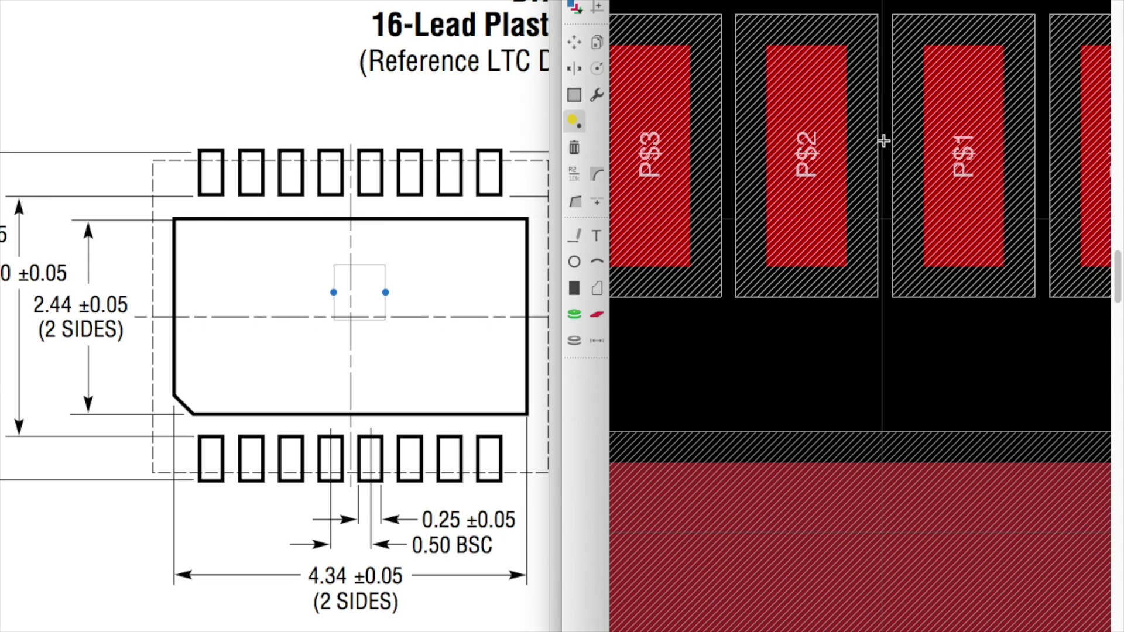
{"action": "left_click", "coordinate": [882, 140]}
{"action": "scroll", "coordinate": [881, 140], "scroll_direction": "down", "scroll_amount": 4}
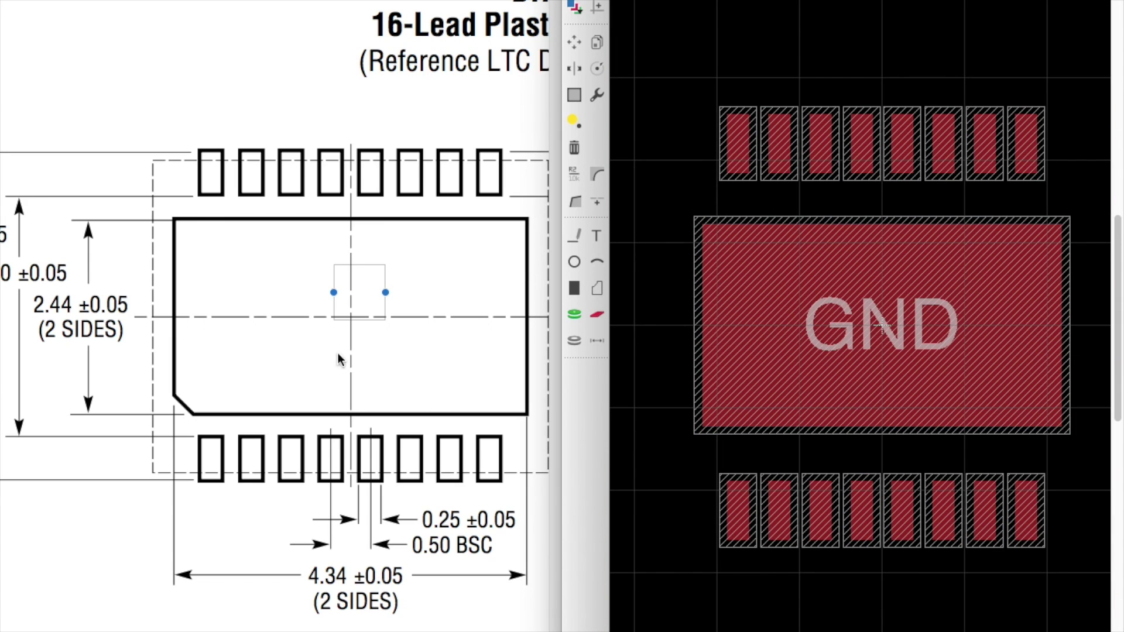
- Measure the vertical gap between the inner edges of pads P$3 and P$11 with a dimension on layer 20 Dimension
{"action": "scroll", "coordinate": [310, 344], "scroll_direction": "left", "scroll_amount": 3}
{"action": "scroll", "coordinate": [310, 342], "scroll_direction": "right", "scroll_amount": 1}
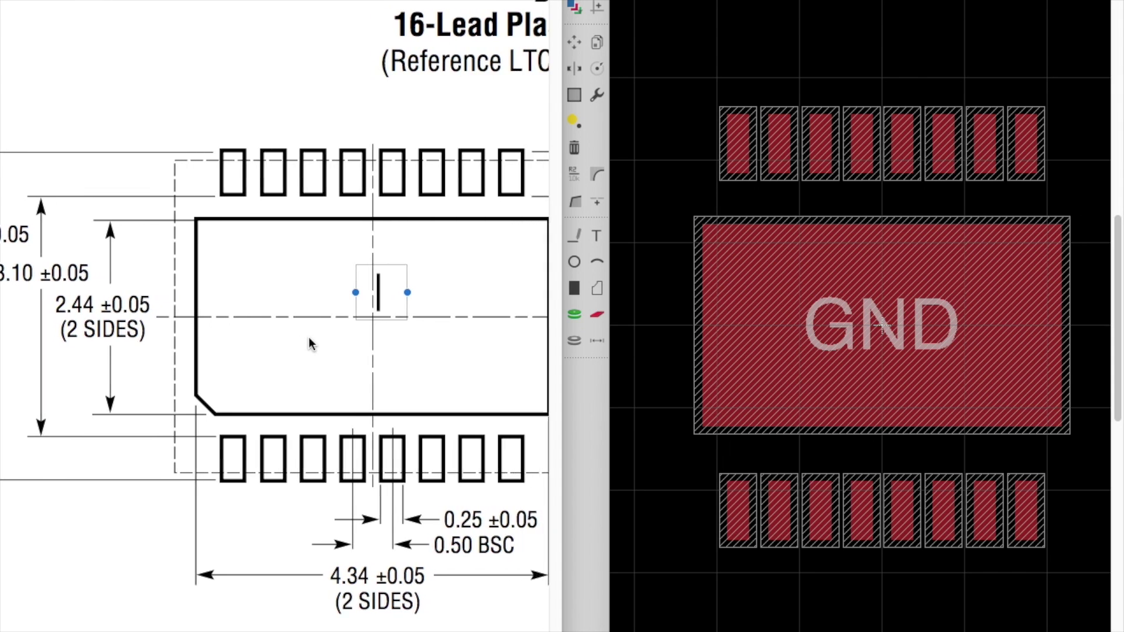
{"action": "scroll", "coordinate": [299, 339], "scroll_direction": "left", "scroll_amount": 3}
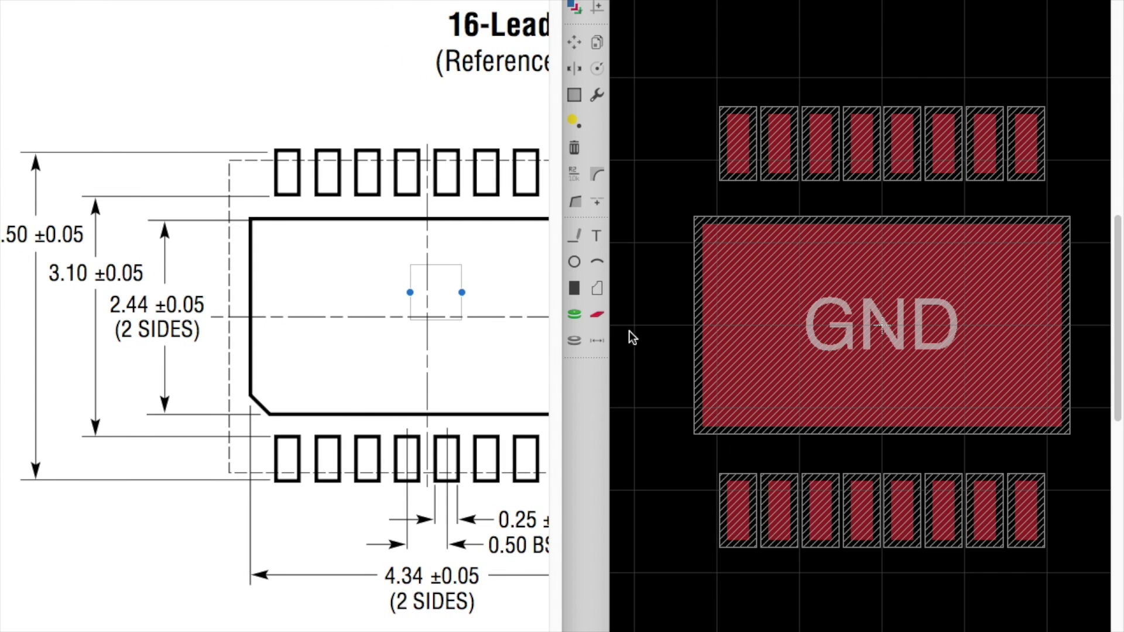
{"action": "left_click", "coordinate": [597, 340]}
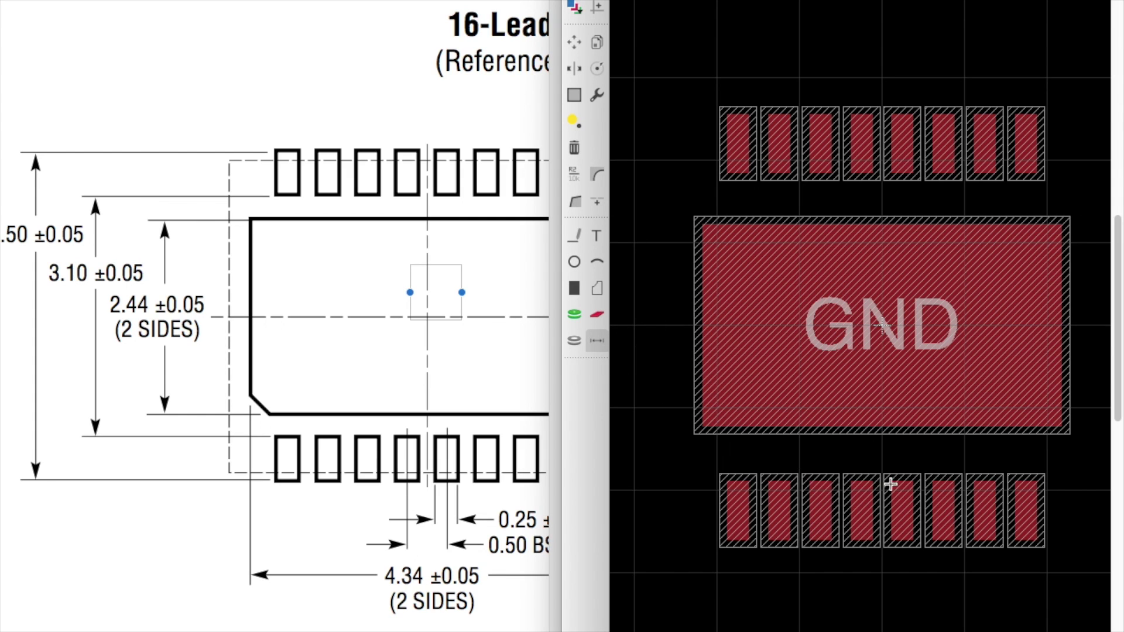
{"action": "scroll", "coordinate": [851, 469], "scroll_direction": "up", "scroll_amount": 3}
{"action": "left_click", "coordinate": [674, 1]}
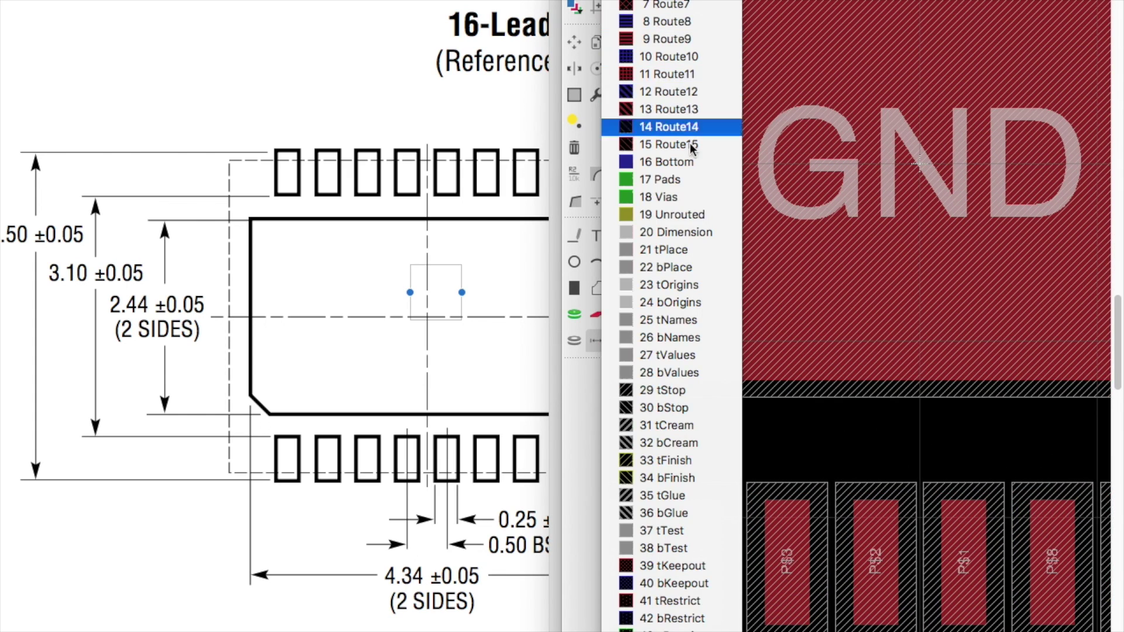
{"action": "left_click", "coordinate": [691, 233]}
{"action": "scroll", "coordinate": [820, 469], "scroll_direction": "up", "scroll_amount": 3}
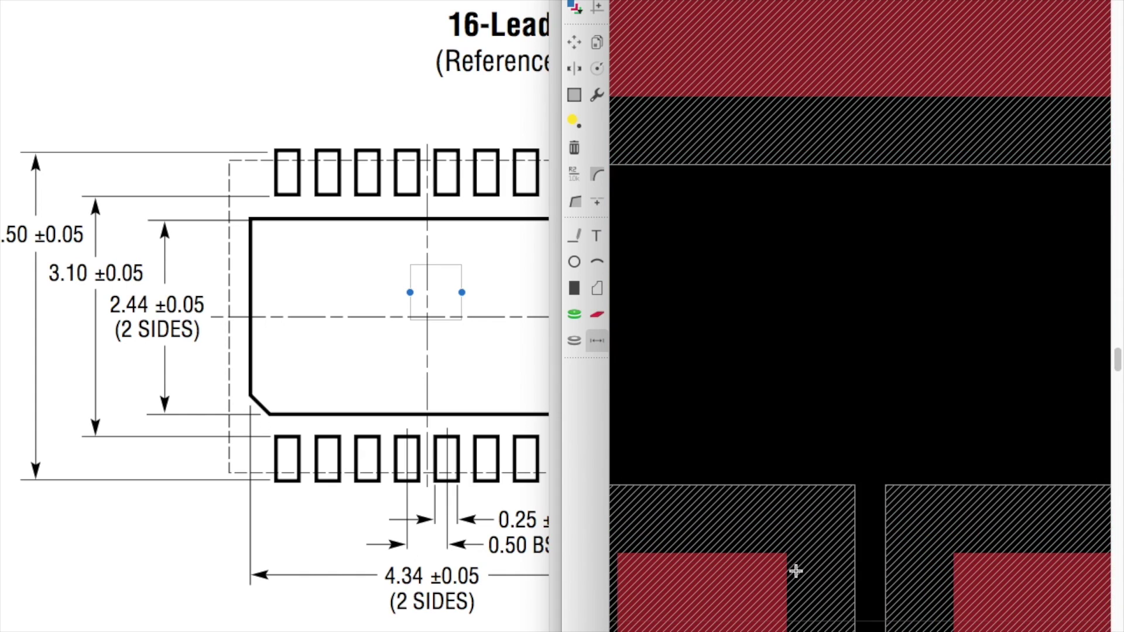
{"action": "scroll", "coordinate": [931, 364], "scroll_direction": "up", "scroll_amount": 2}
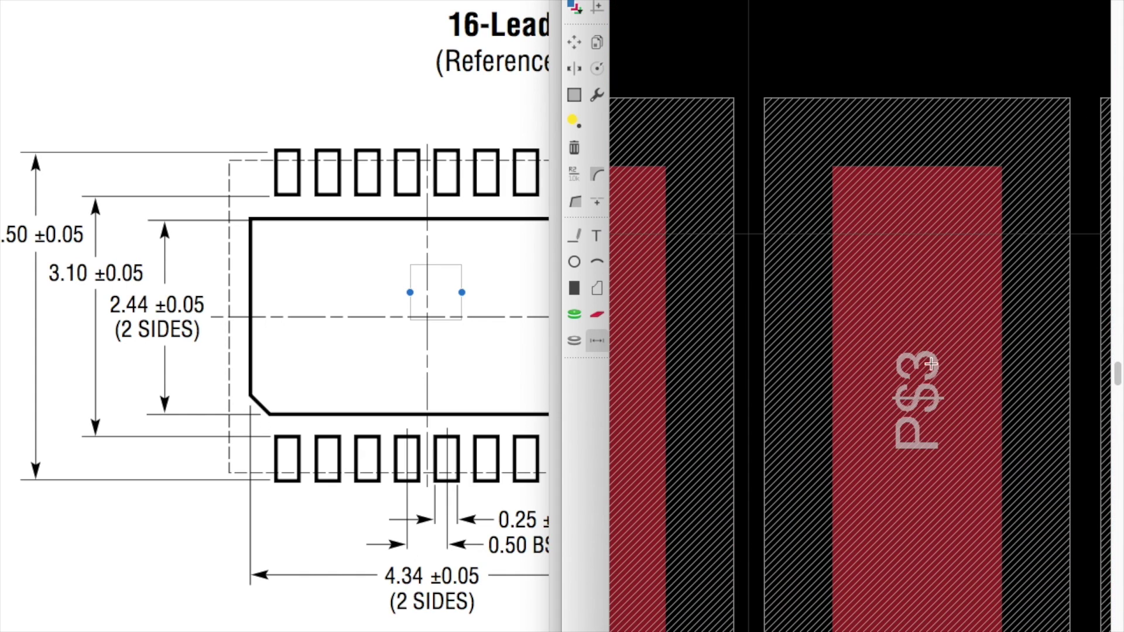
{"action": "left_click", "coordinate": [922, 167]}
{"action": "scroll", "coordinate": [937, 235], "scroll_direction": "down", "scroll_amount": 5}
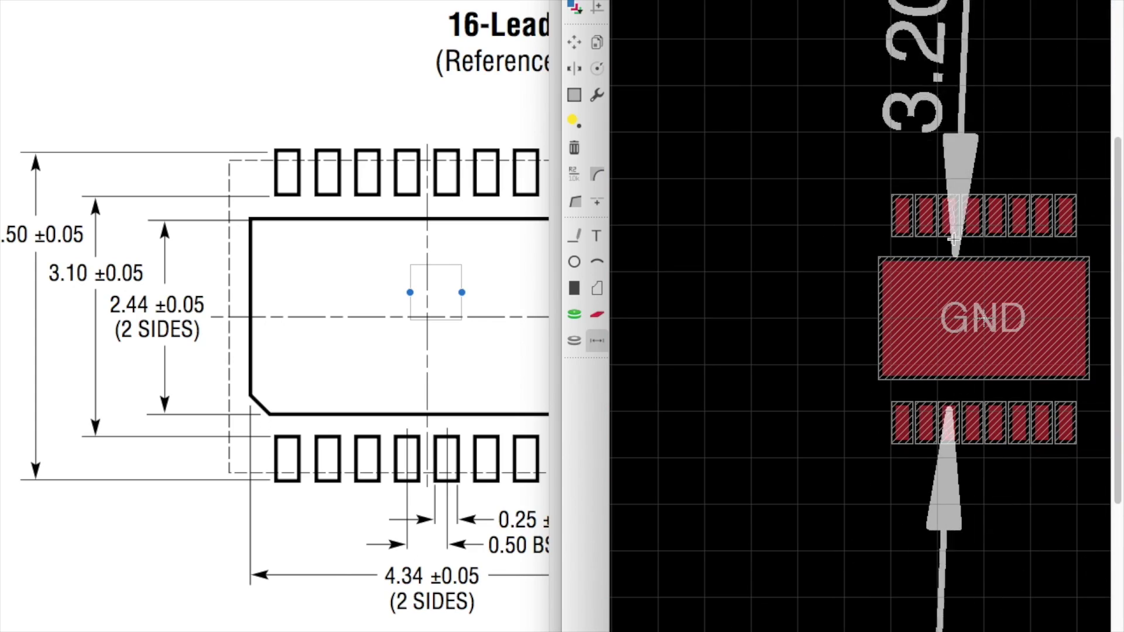
{"action": "scroll", "coordinate": [946, 239], "scroll_direction": "up", "scroll_amount": 5}
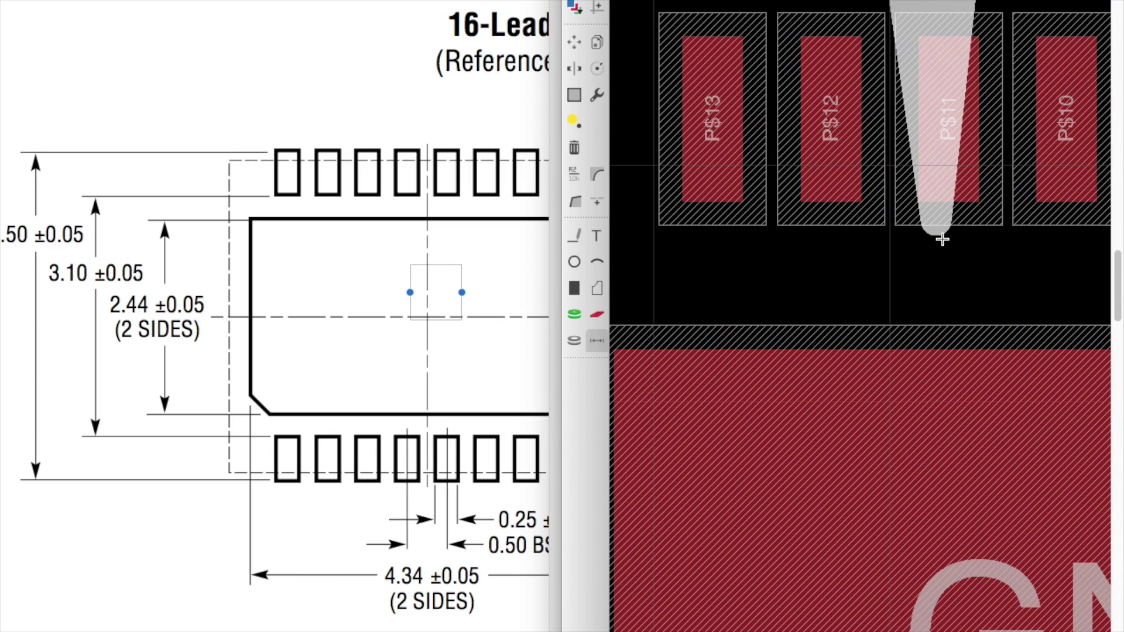
{"action": "scroll", "coordinate": [942, 232], "scroll_direction": "up", "scroll_amount": 3}
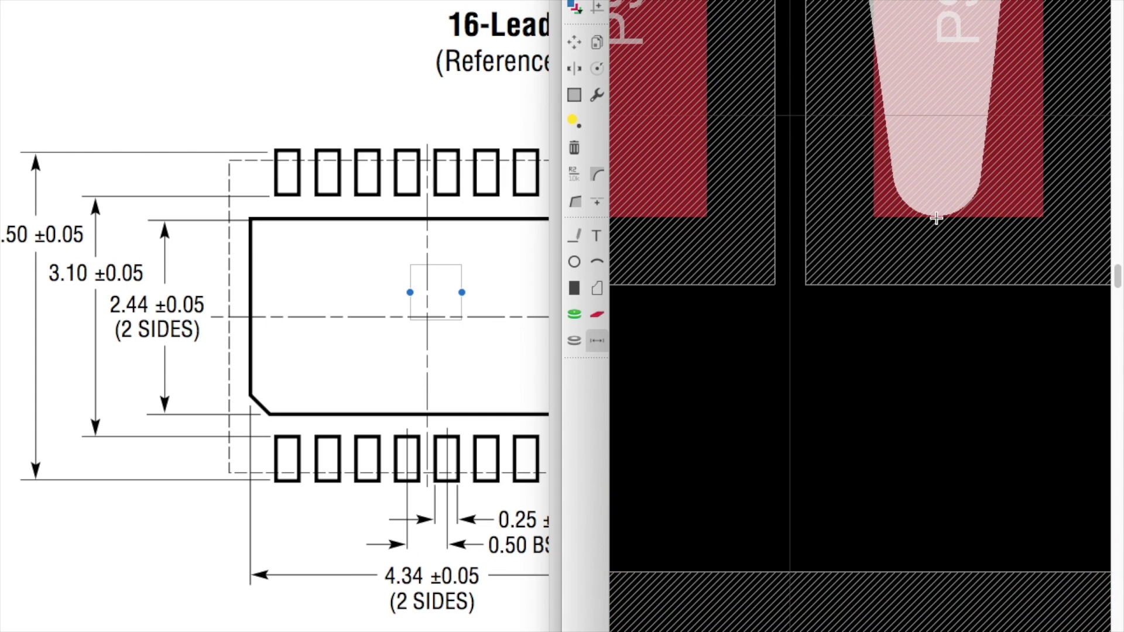
{"action": "scroll", "coordinate": [937, 219], "scroll_direction": "down", "scroll_amount": 5}
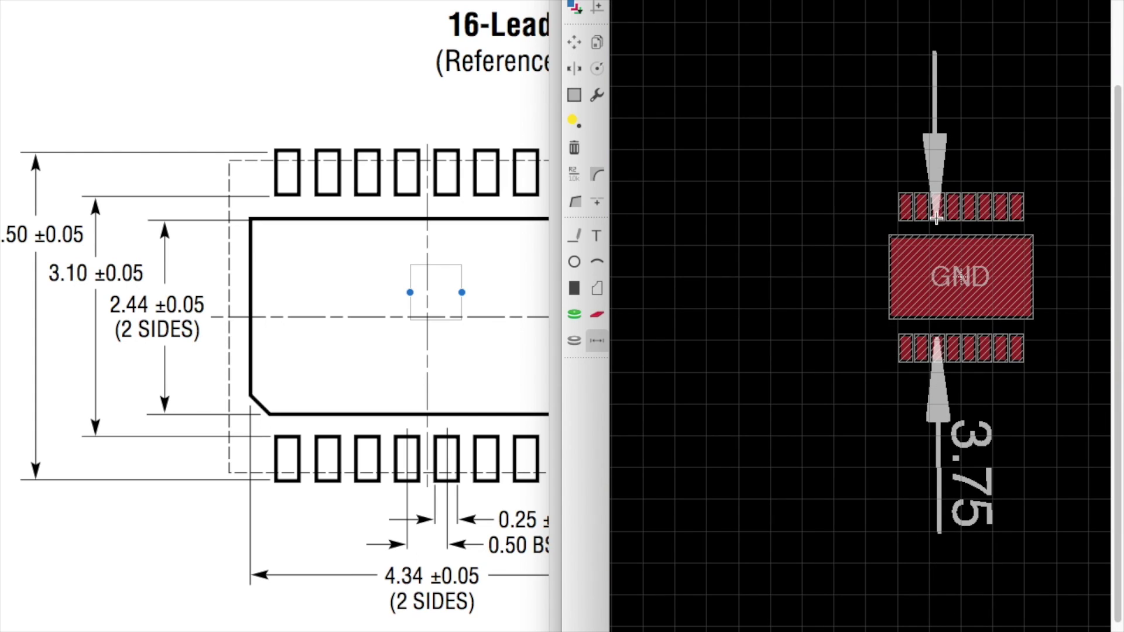
{"action": "key", "text": "Escape"}
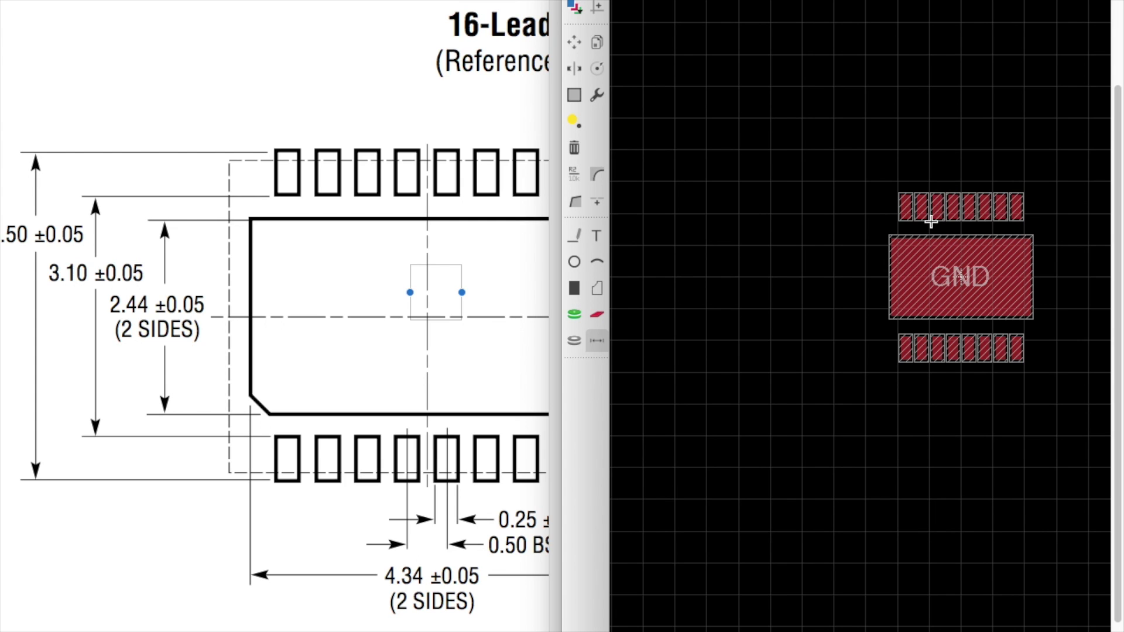
- Measure the overall distance between the outer edges of the two pad rows, starting at the outer edge of P$11
{"action": "scroll", "coordinate": [931, 221], "scroll_direction": "up", "scroll_amount": 5}
{"action": "scroll", "coordinate": [930, 224], "scroll_direction": "down", "scroll_amount": 3}
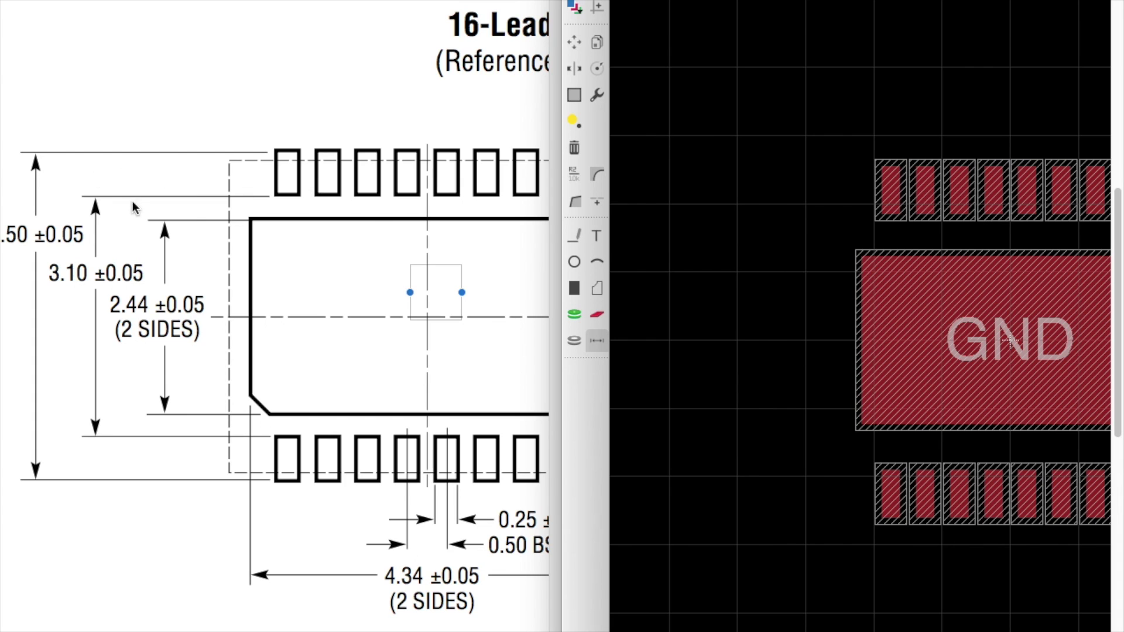
{"action": "scroll", "coordinate": [884, 155], "scroll_direction": "down", "scroll_amount": 3}
{"action": "scroll", "coordinate": [454, 250], "scroll_direction": "left", "scroll_amount": 3}
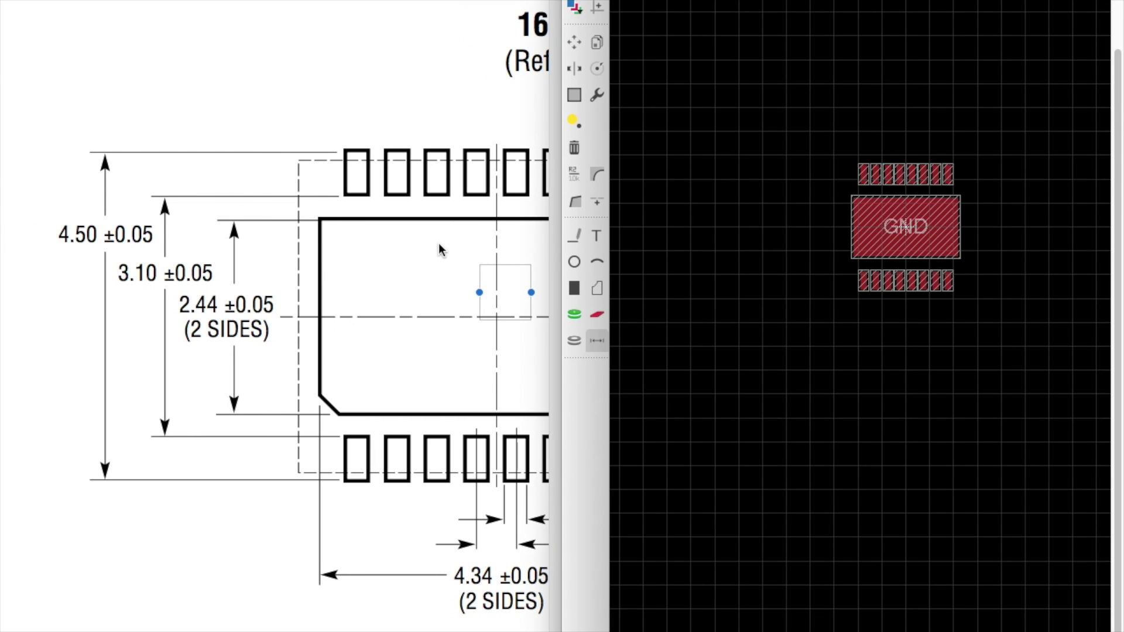
{"action": "scroll", "coordinate": [866, 293], "scroll_direction": "down", "scroll_amount": 2}
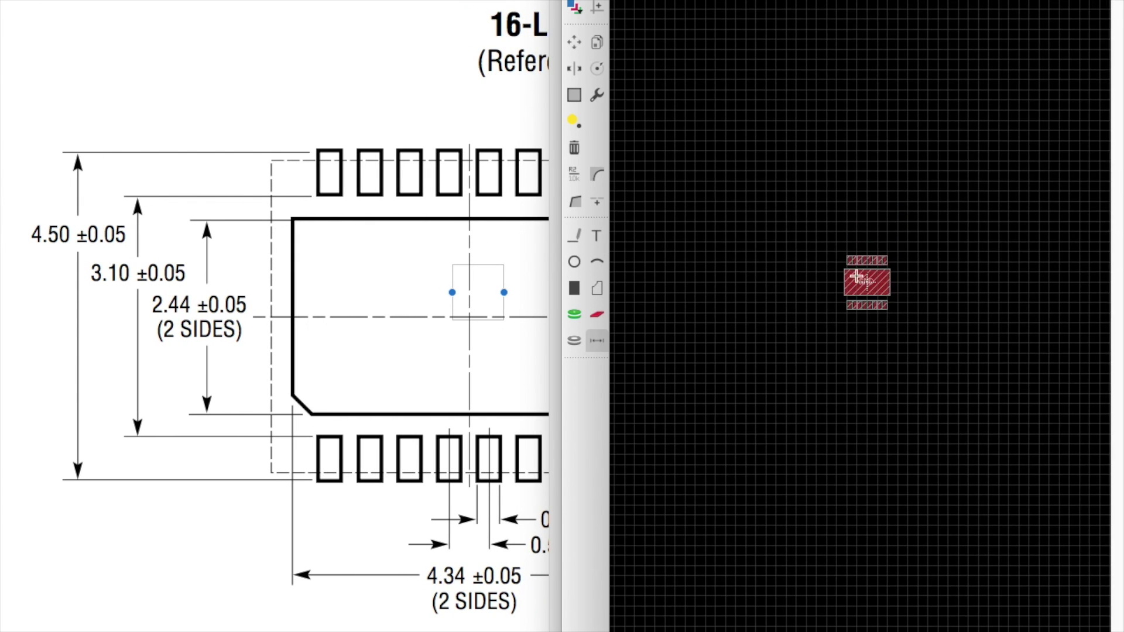
{"action": "scroll", "coordinate": [849, 375], "scroll_direction": "up", "scroll_amount": 5}
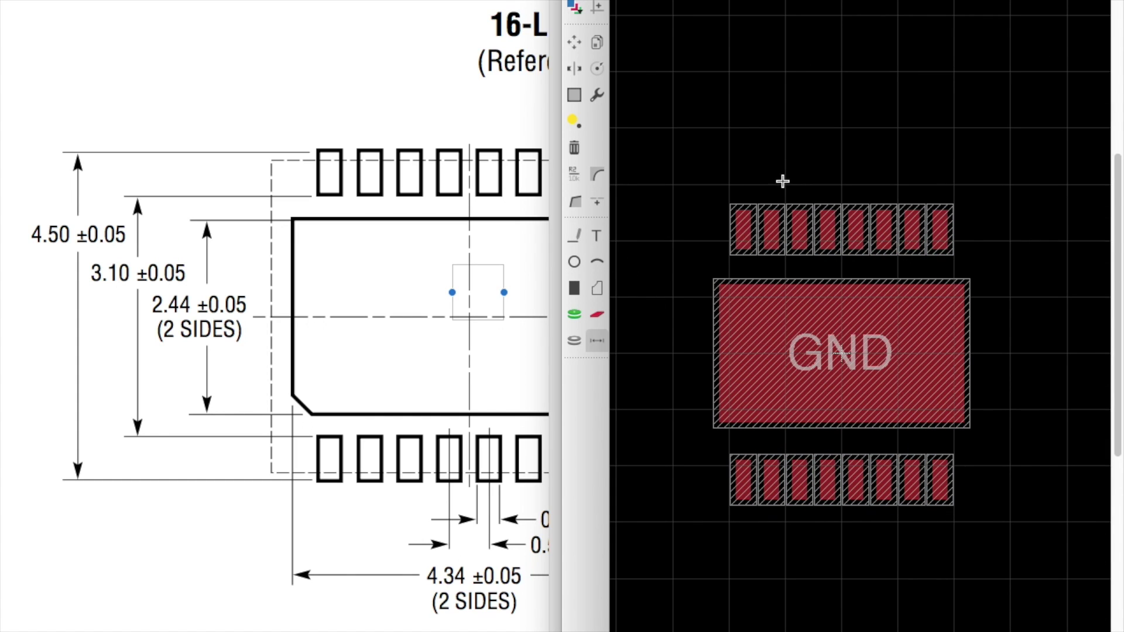
{"action": "scroll", "coordinate": [786, 179], "scroll_direction": "up", "scroll_amount": 5}
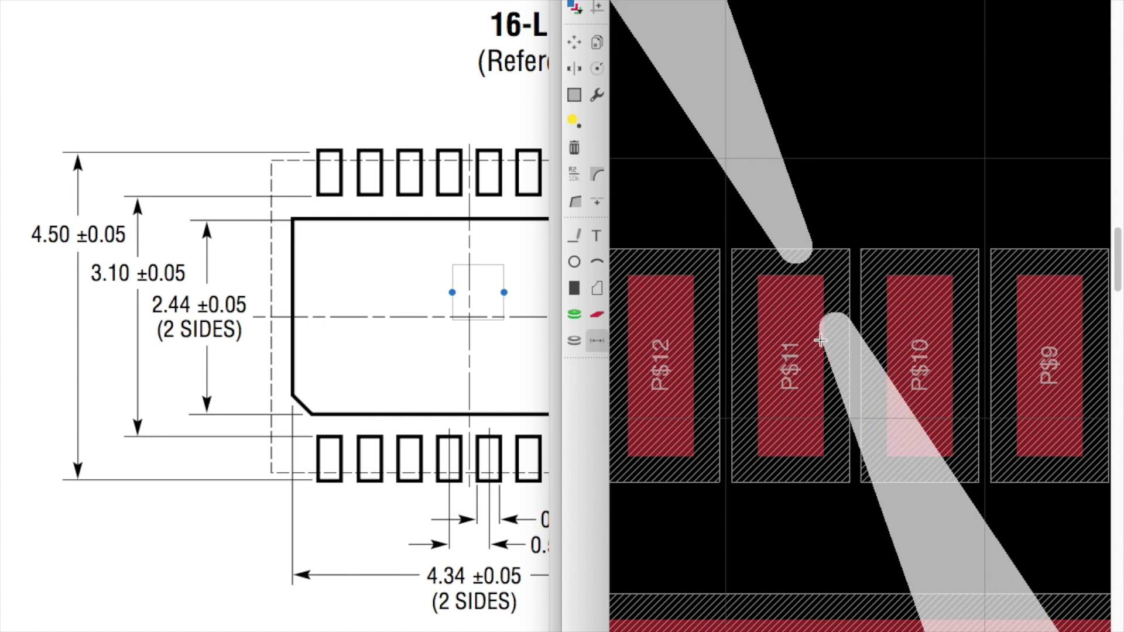
{"action": "scroll", "coordinate": [796, 272], "scroll_direction": "up", "scroll_amount": 3}
{"action": "scroll", "coordinate": [796, 287], "scroll_direction": "left", "scroll_amount": 1}
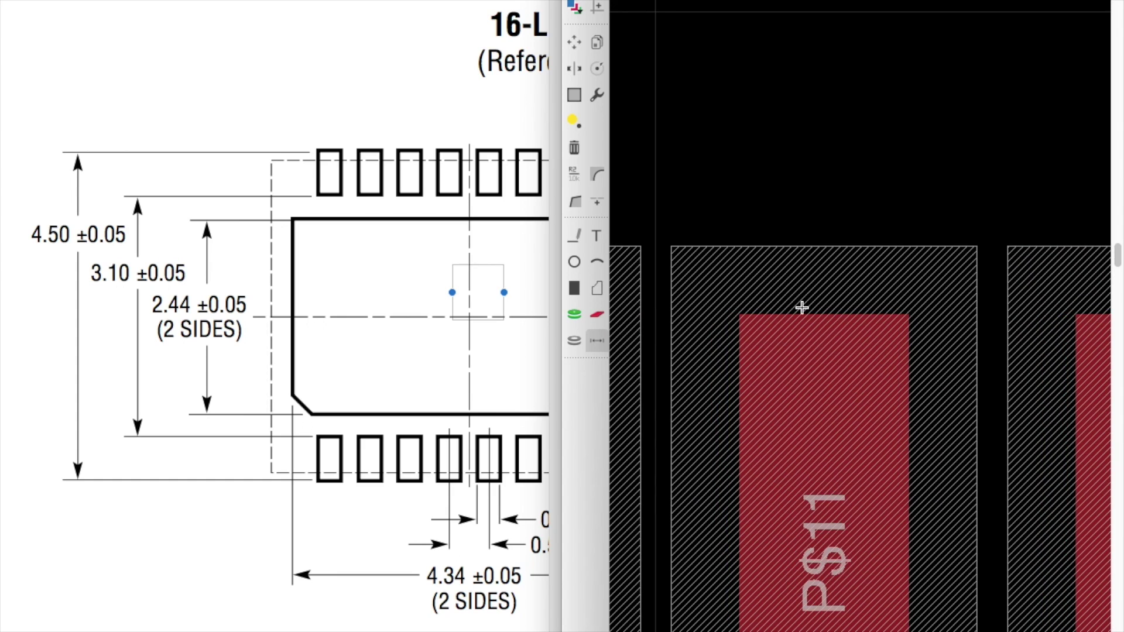
{"action": "scroll", "coordinate": [823, 313], "scroll_direction": "down", "scroll_amount": 5}
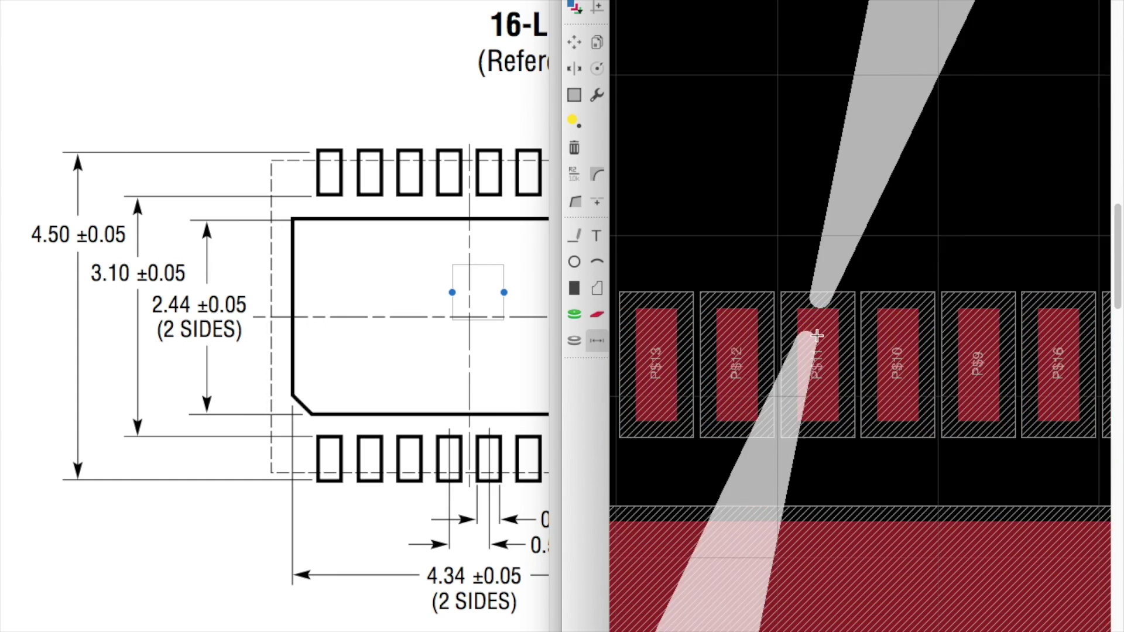
{"action": "scroll", "coordinate": [831, 544], "scroll_direction": "up", "scroll_amount": 5}
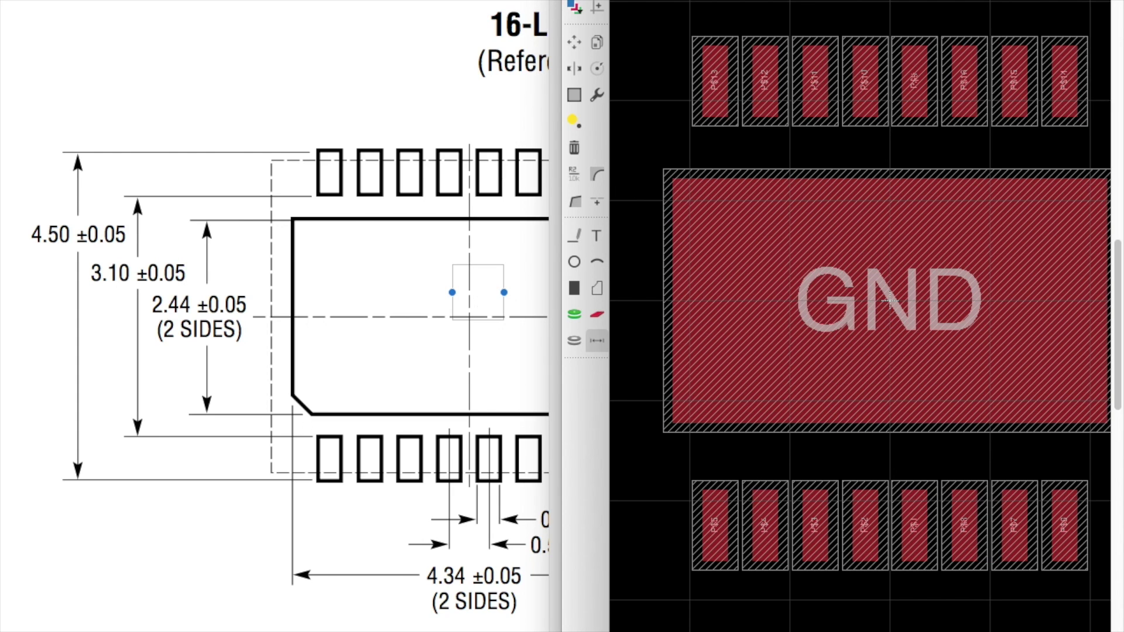
- Measure the height of the GND pad between its two long edges
{"action": "scroll", "coordinate": [802, 177], "scroll_direction": "up", "scroll_amount": 5}
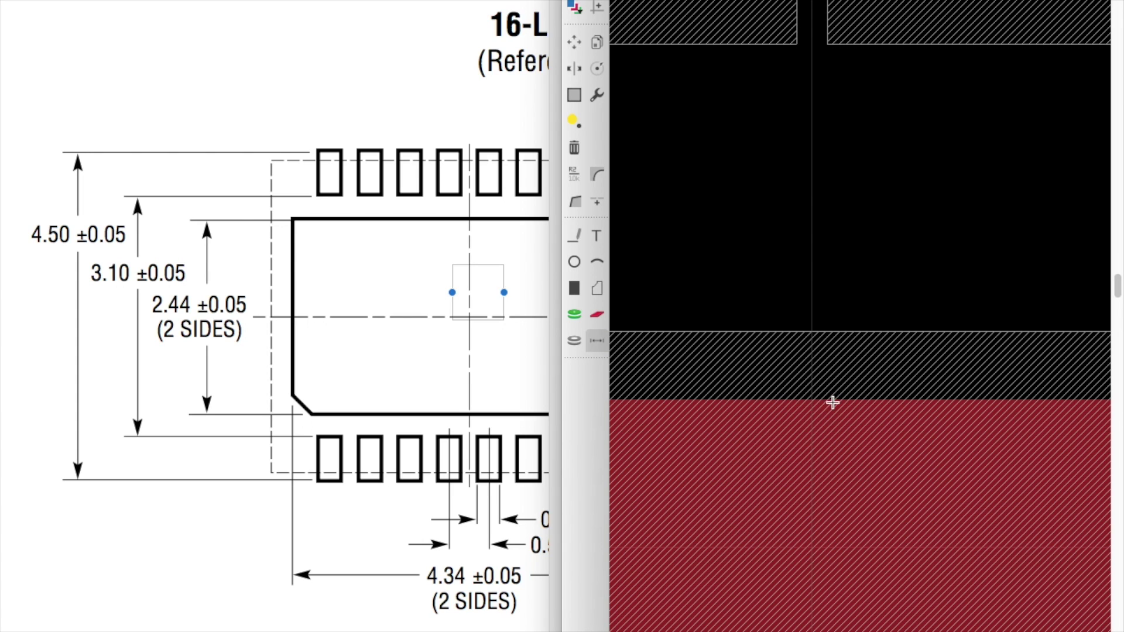
{"action": "left_click", "coordinate": [832, 401]}
{"action": "scroll", "coordinate": [832, 401], "scroll_direction": "down", "scroll_amount": 5}
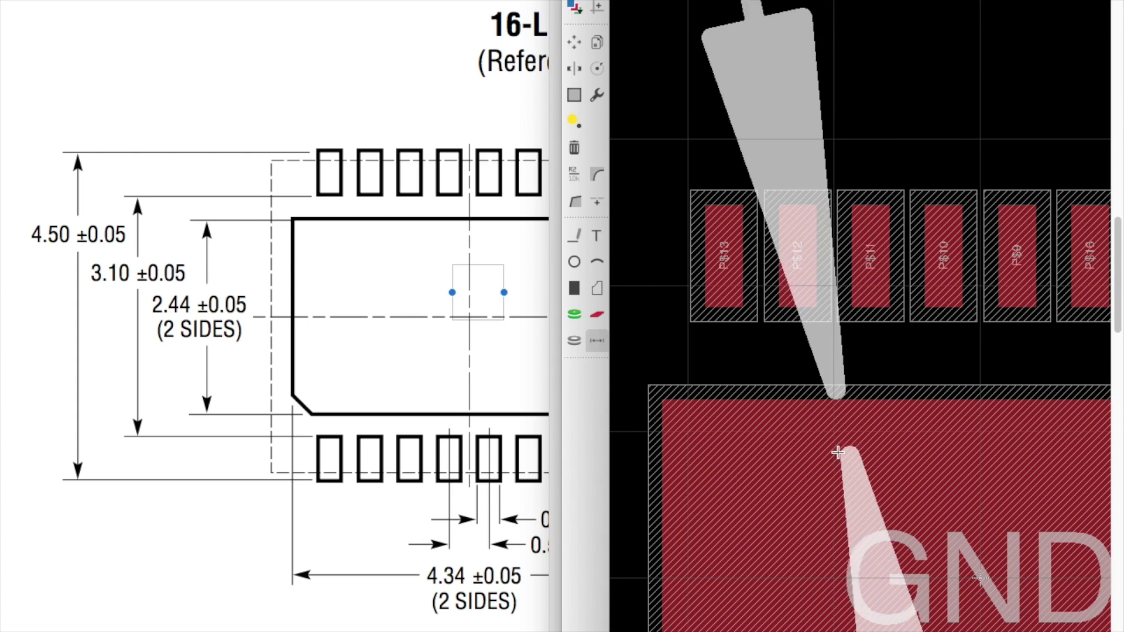
{"action": "scroll", "coordinate": [824, 468], "scroll_direction": "up", "scroll_amount": 5}
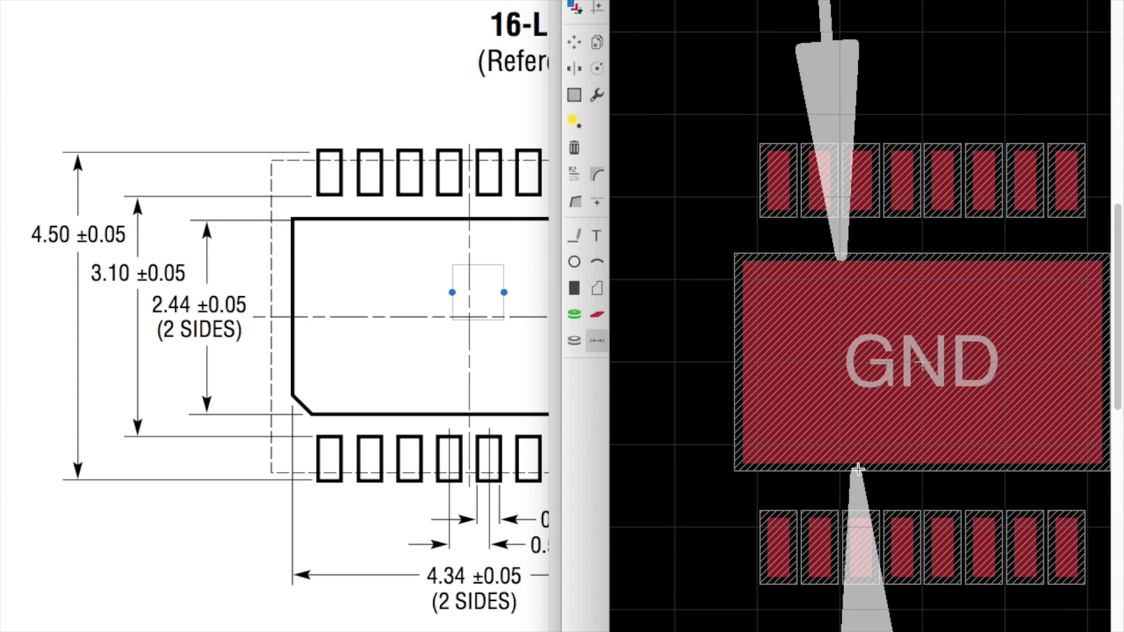
{"action": "scroll", "coordinate": [845, 464], "scroll_direction": "up", "scroll_amount": 5}
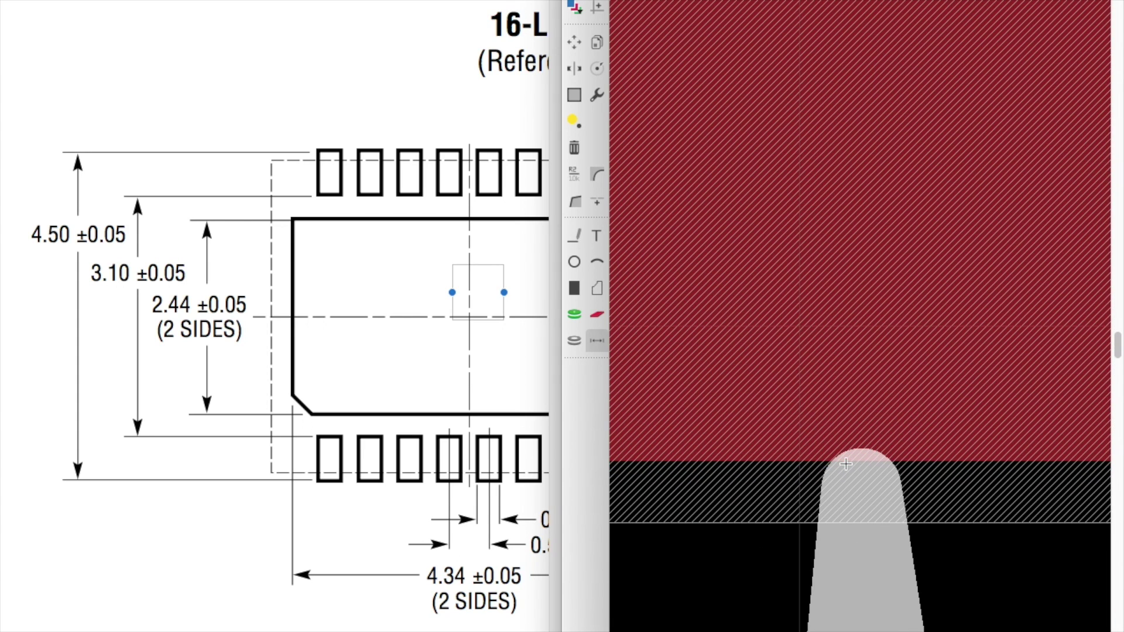
{"action": "scroll", "coordinate": [845, 464], "scroll_direction": "down", "scroll_amount": 8}
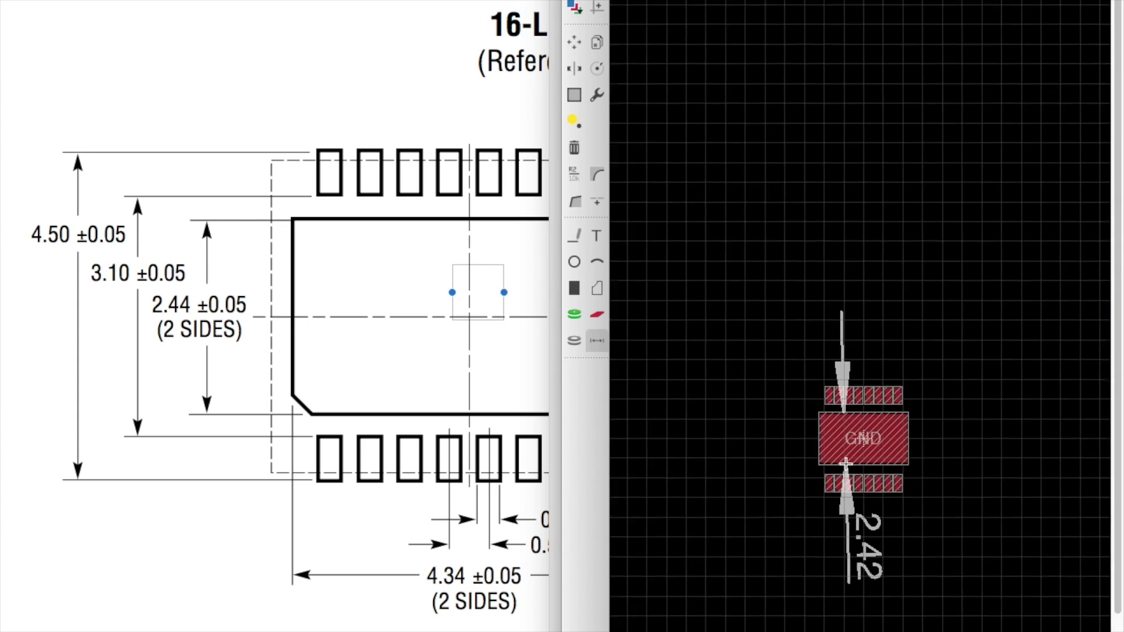
{"action": "scroll", "coordinate": [845, 464], "scroll_direction": "up", "scroll_amount": 5}
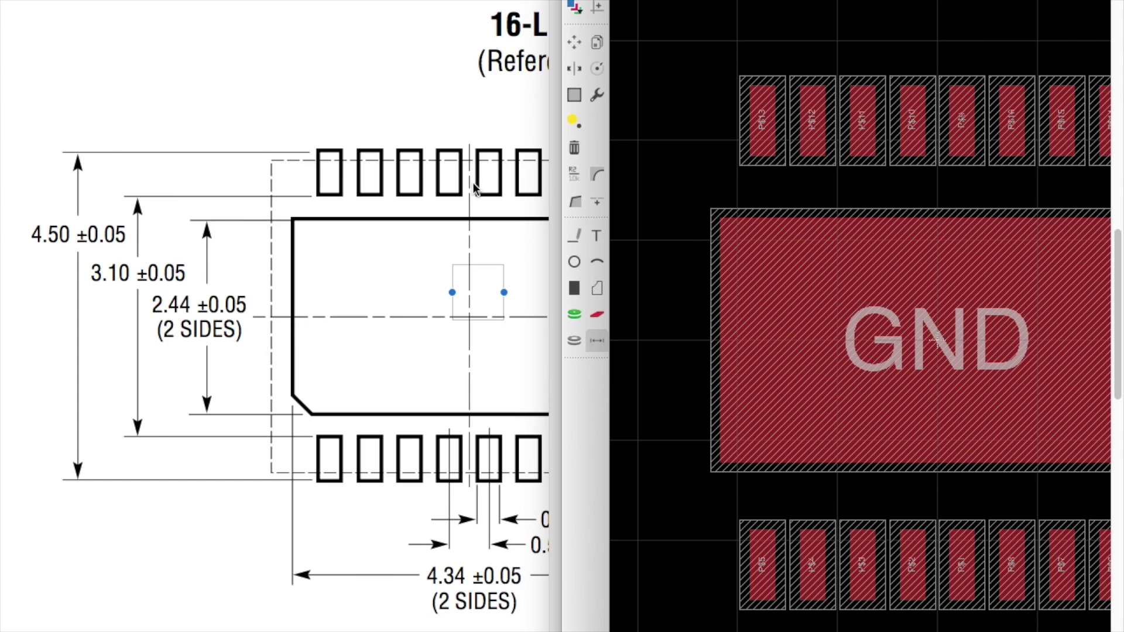
- Calculate 3.1/2+0.7/2 to get the pad rows' centre offset from the GND pad's centre
{"action": "key", "text": "super+space"}
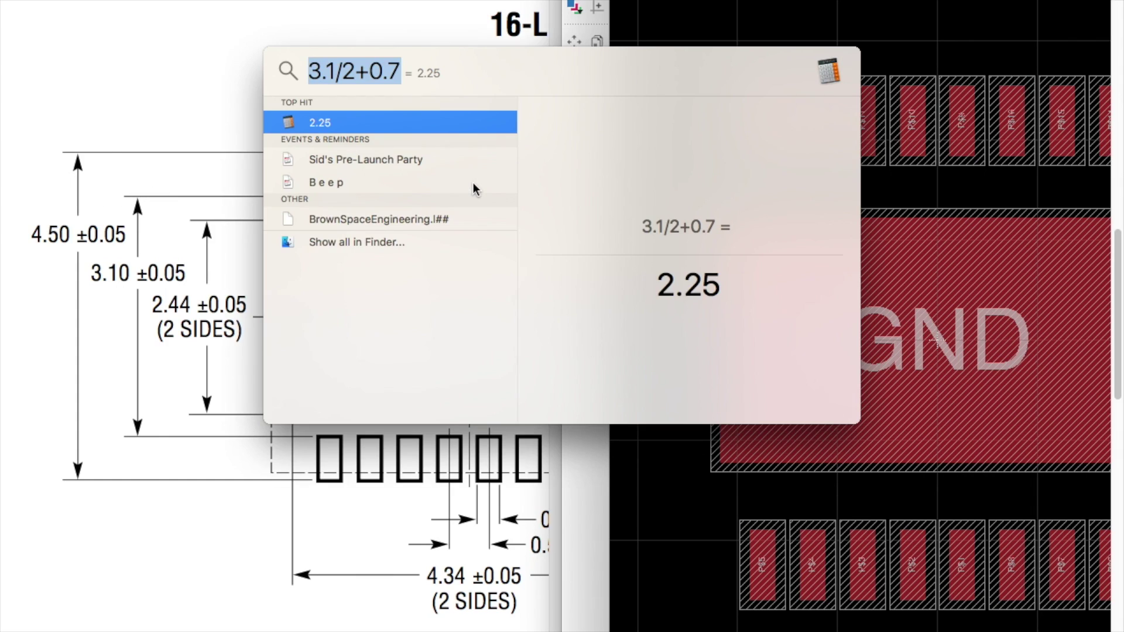
{"action": "type", "text": "3"}
{"action": "type", "text": ".1/;"}
{"action": "key", "text": "BackSpace"}
{"action": "key", "text": "BackSpace"}
{"action": "type", "text": "2"}
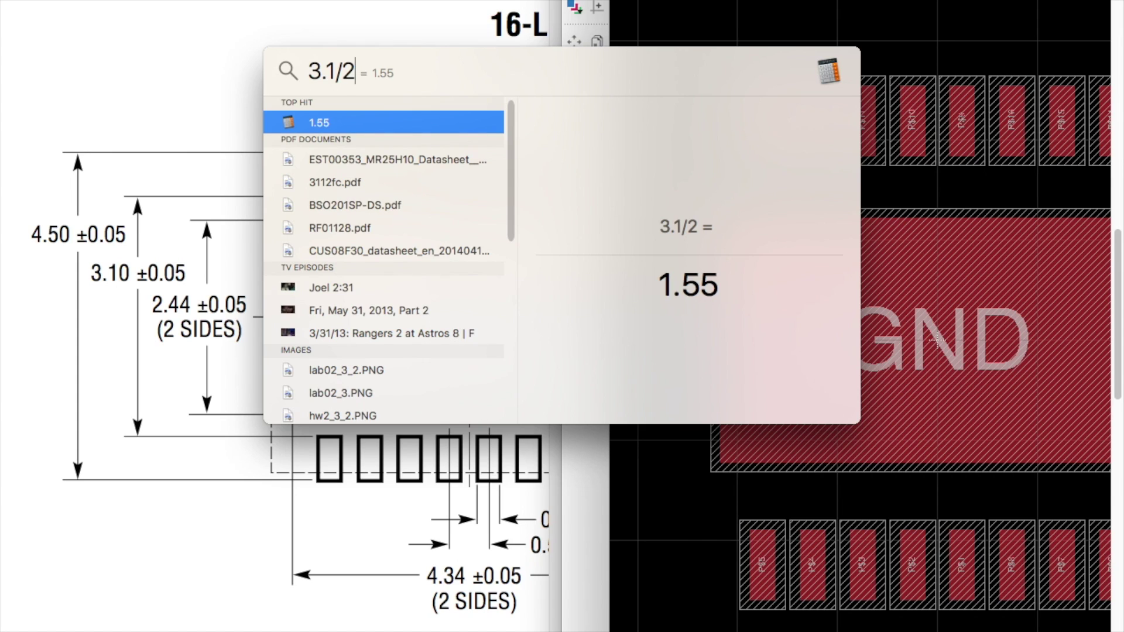
{"action": "type", "text": "+0.7/2"}
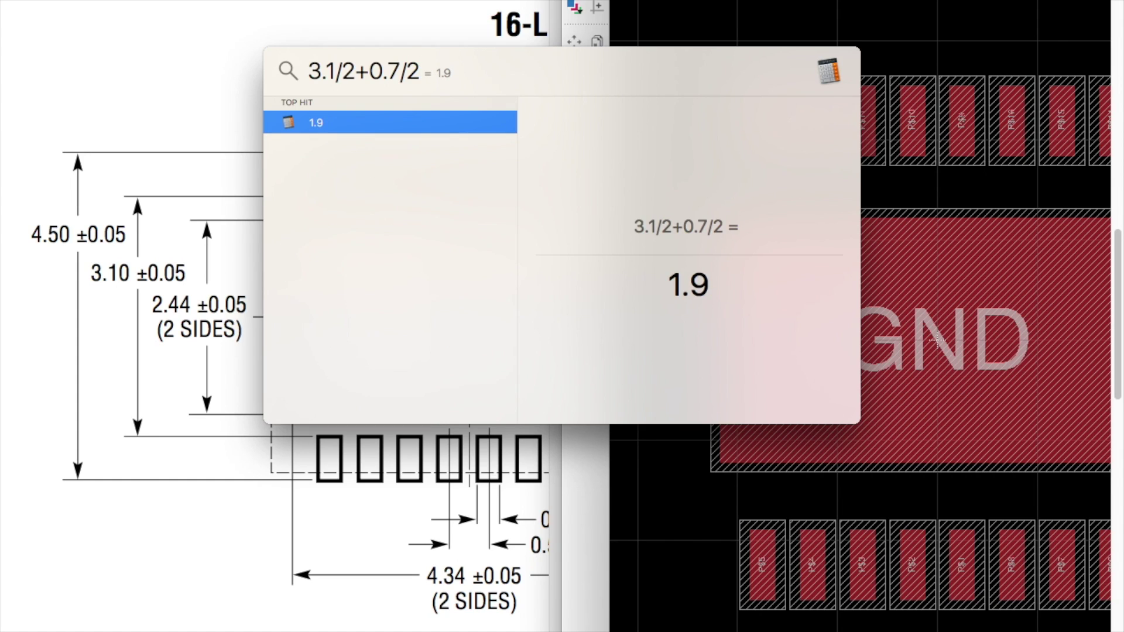
{"action": "key", "text": "super+space"}
{"action": "key", "text": "super+space"}
{"action": "key", "text": "super+space"}
{"action": "key", "text": "super+space"}
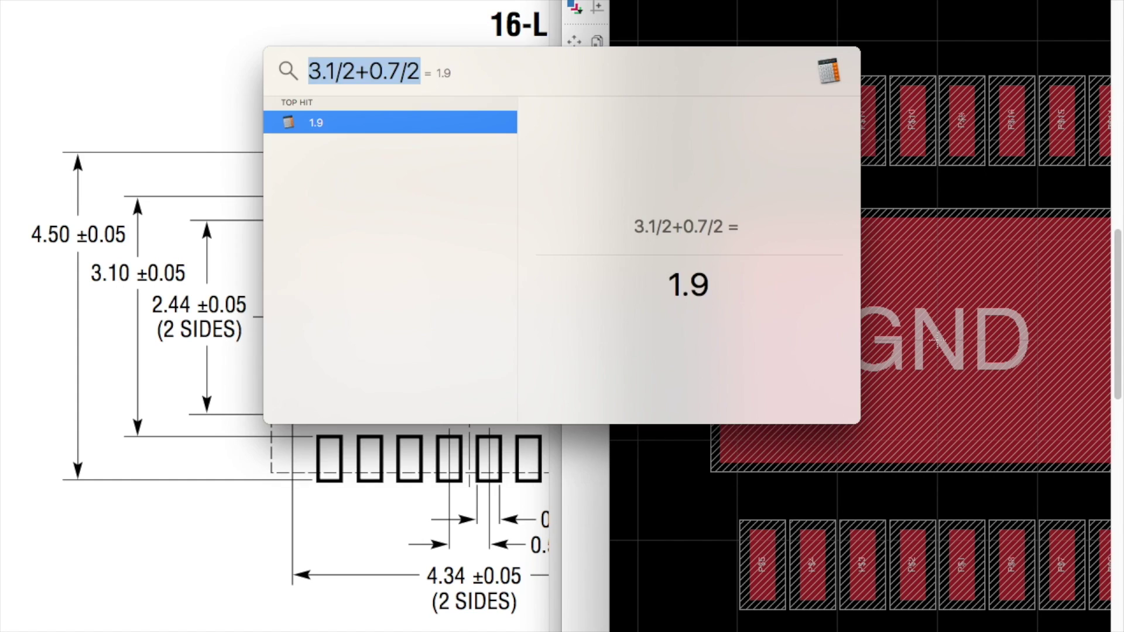
{"action": "key", "text": "super+space"}
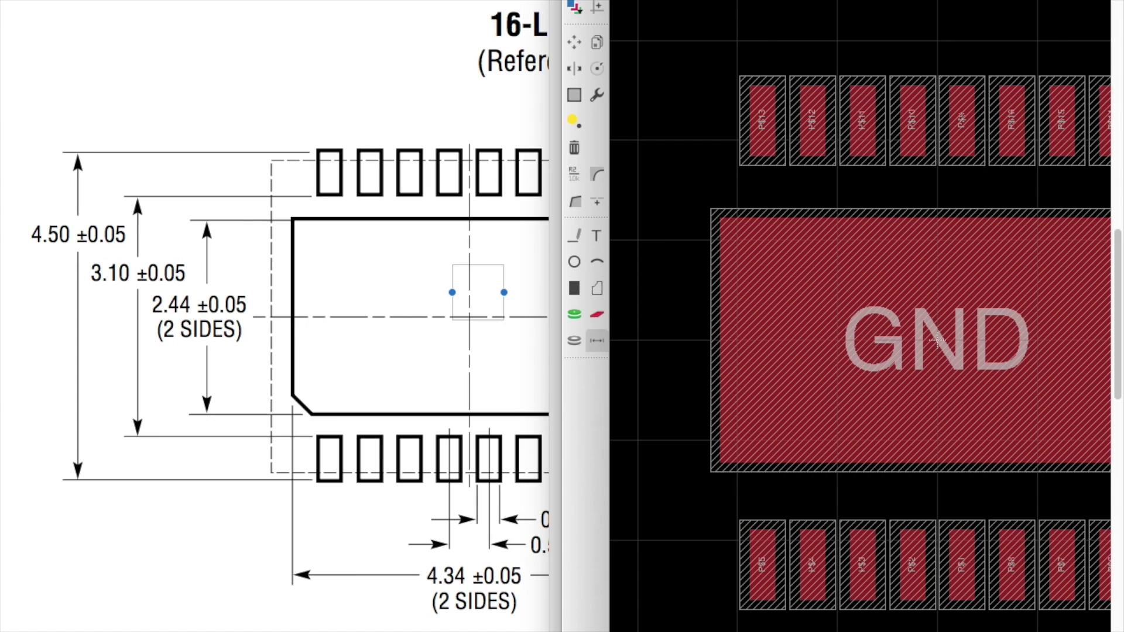
- Group the pad row above the GND pad and move it straight down until its pad centres sit at y = 1.9
{"action": "scroll", "coordinate": [793, 142], "scroll_direction": "down", "scroll_amount": 2}
{"action": "scroll", "coordinate": [799, 142], "scroll_direction": "up", "scroll_amount": 5}
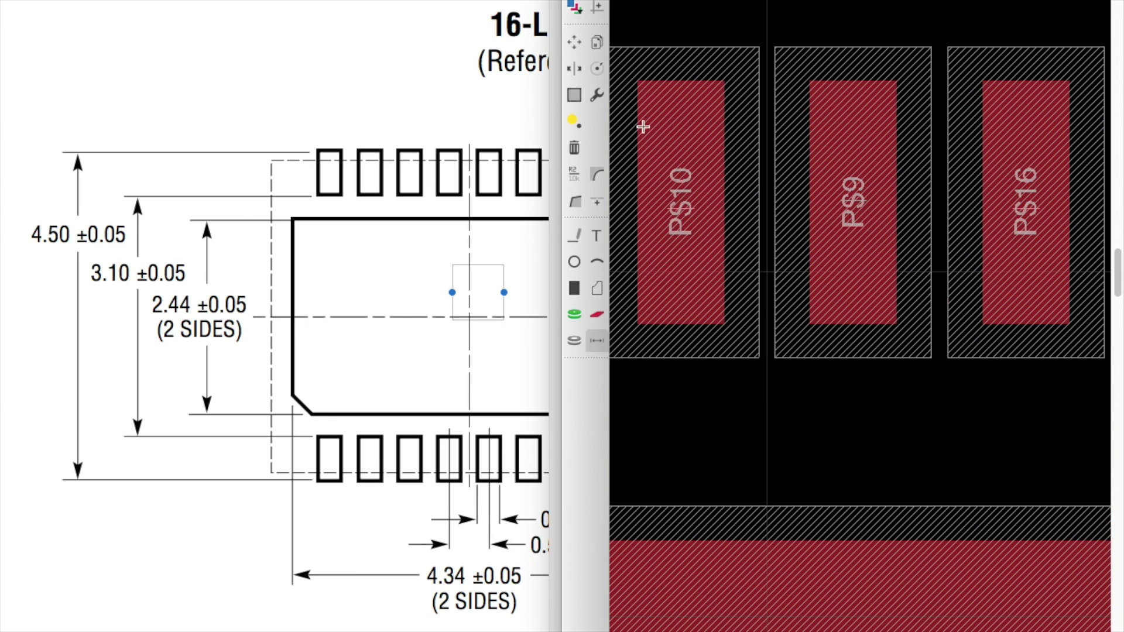
{"action": "left_click", "coordinate": [574, 40]}
{"action": "left_click", "coordinate": [575, 94]}
{"action": "scroll", "coordinate": [789, 128], "scroll_direction": "down", "scroll_amount": 3}
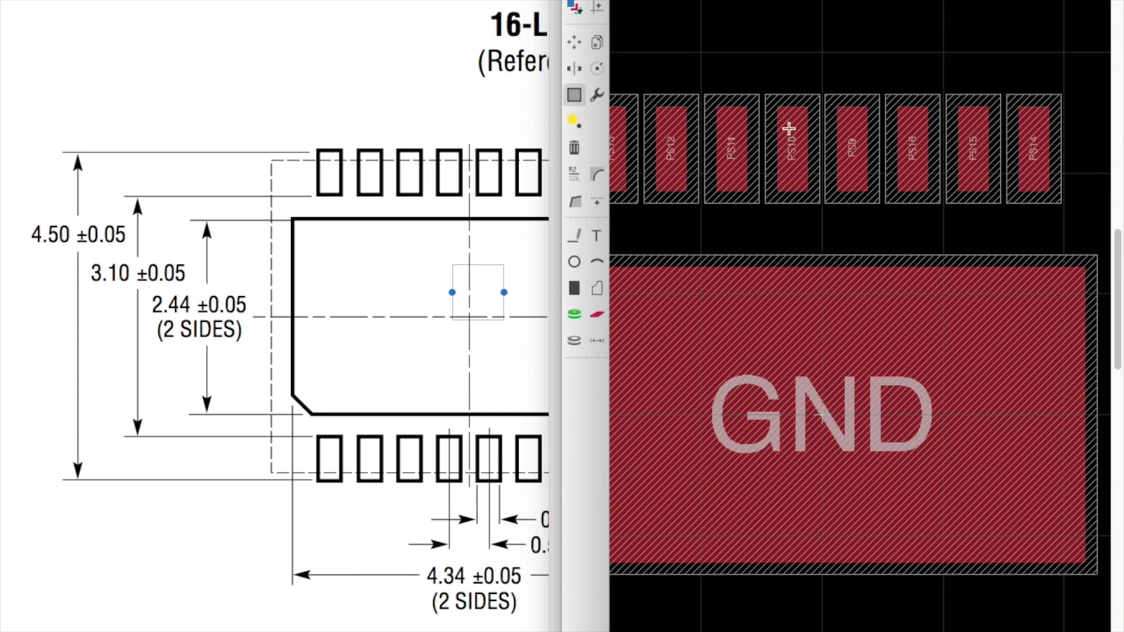
{"action": "scroll", "coordinate": [789, 129], "scroll_direction": "down", "scroll_amount": 3}
{"action": "left_click_drag", "start_coordinate": [897, 87], "coordinate": [674, 153]}
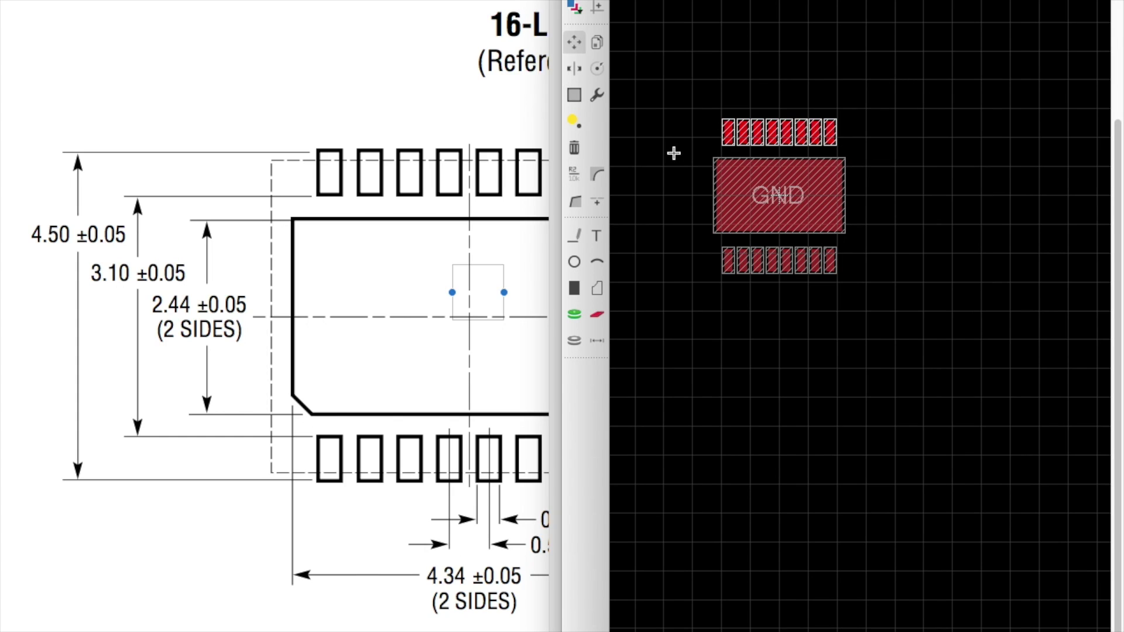
{"action": "scroll", "coordinate": [776, 123], "scroll_direction": "up", "scroll_amount": 6}
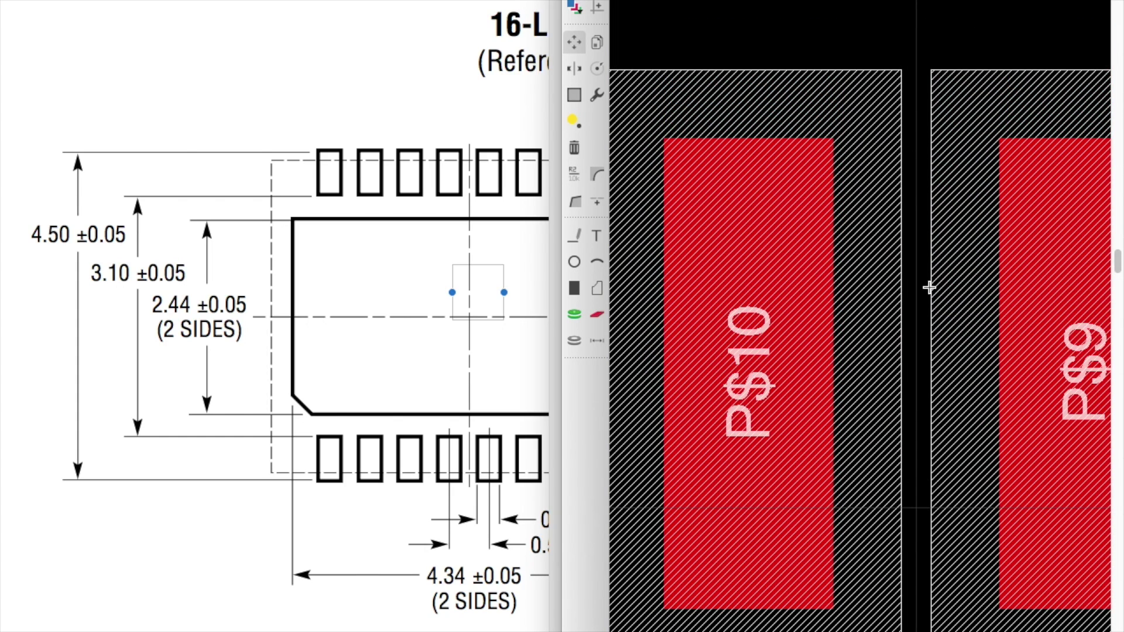
{"action": "right_click", "coordinate": [918, 341]}
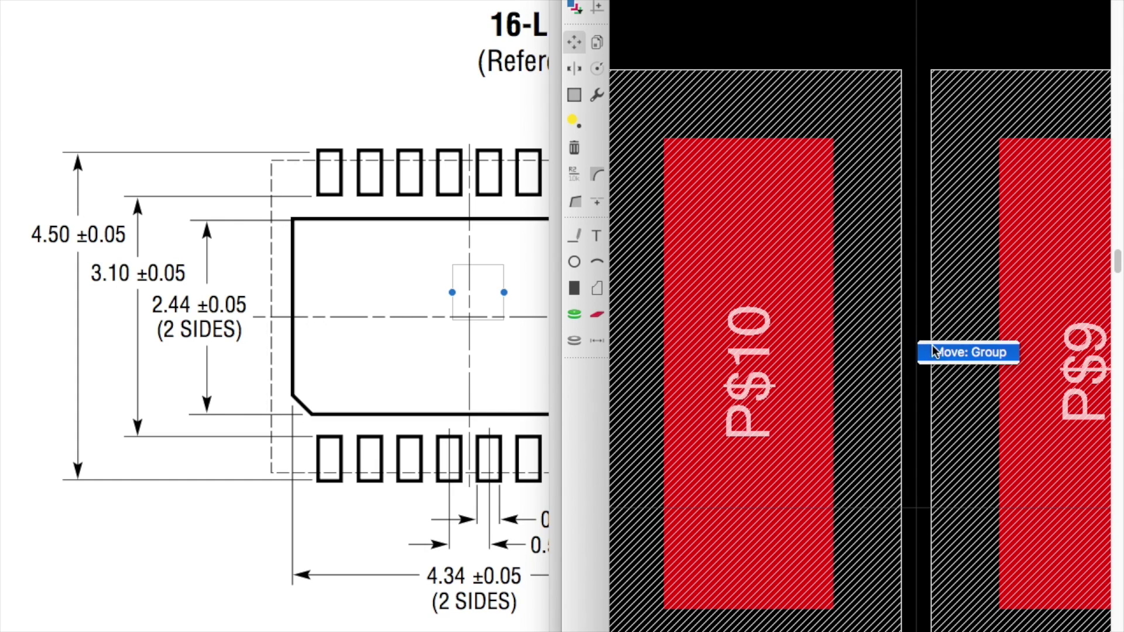
{"action": "left_click", "coordinate": [939, 352]}
{"action": "scroll", "coordinate": [907, 324], "scroll_direction": "down", "scroll_amount": 5}
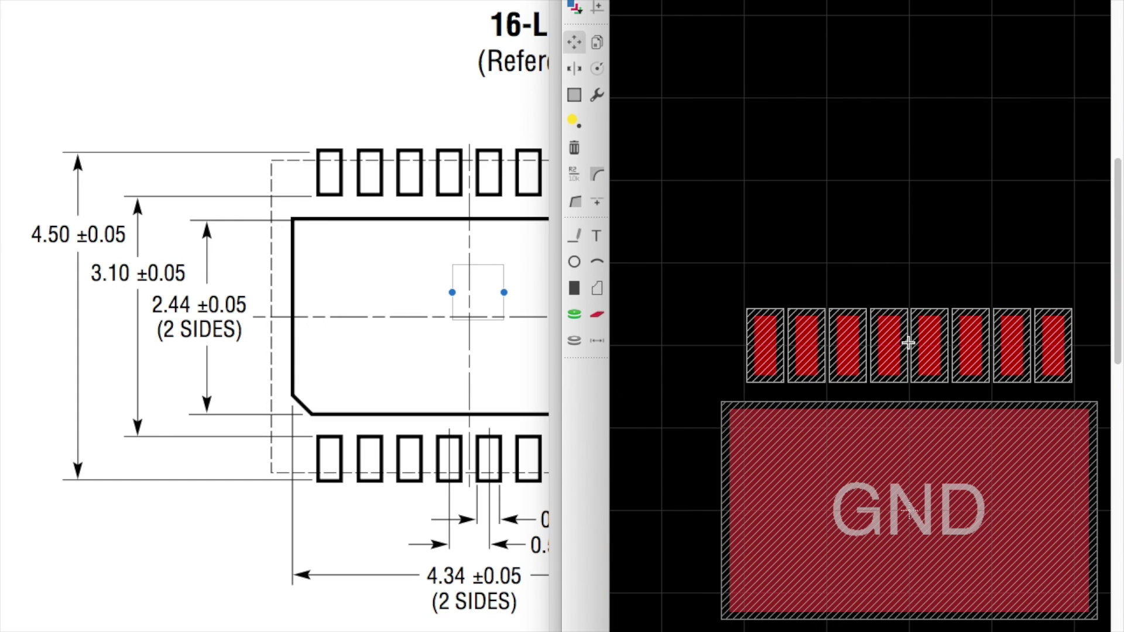
{"action": "left_click", "coordinate": [907, 350]}
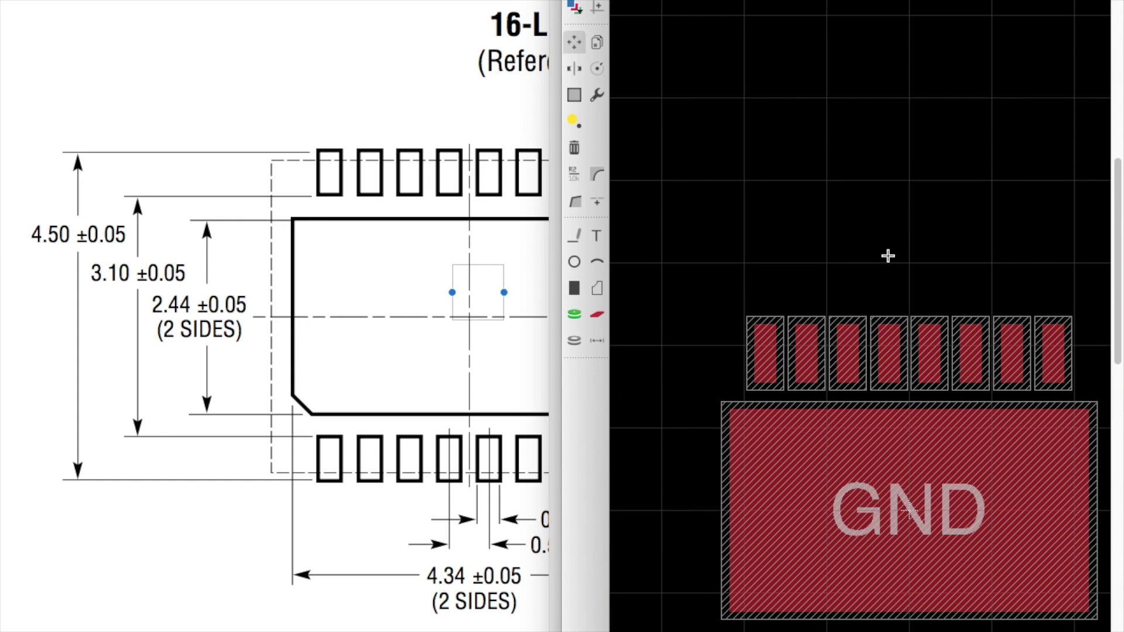
{"action": "scroll", "coordinate": [888, 254], "scroll_direction": "down", "scroll_amount": 2}
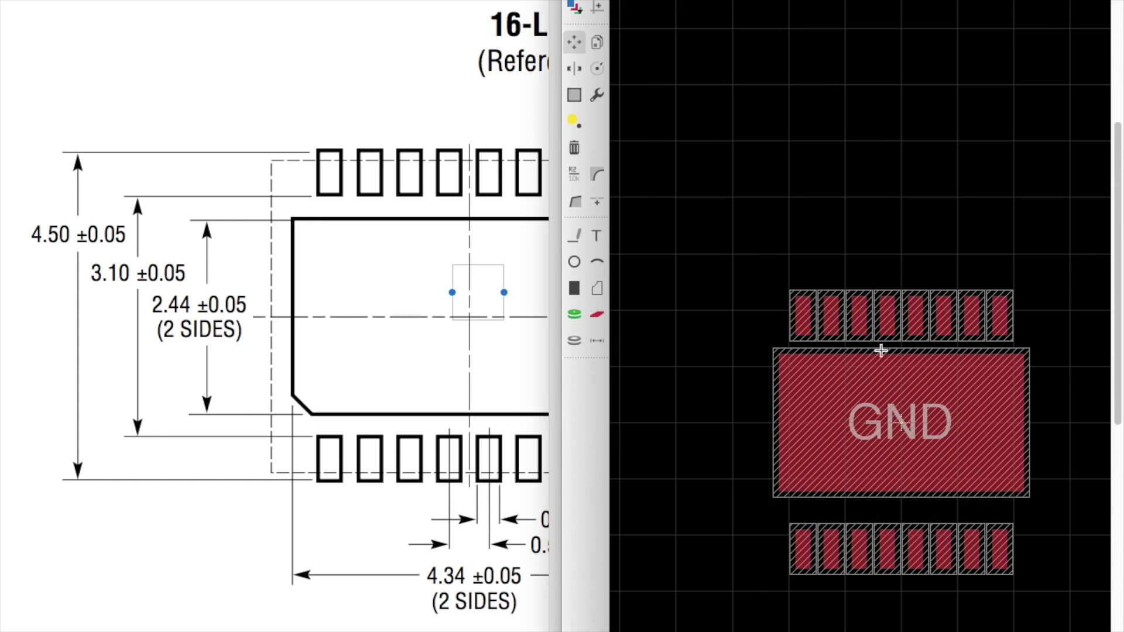
- Group the pad row below the GND pad and try to move it up toward the GND pad
{"action": "left_click", "coordinate": [574, 94]}
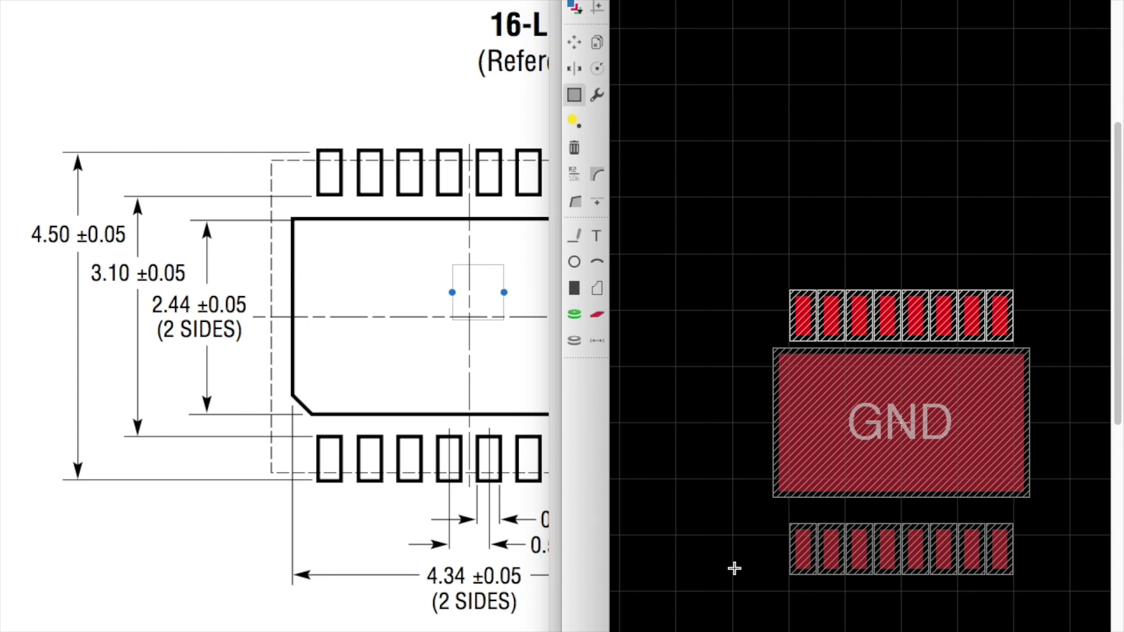
{"action": "left_click_drag", "start_coordinate": [751, 615], "coordinate": [1061, 505]}
{"action": "scroll", "coordinate": [912, 541], "scroll_direction": "up", "scroll_amount": 6}
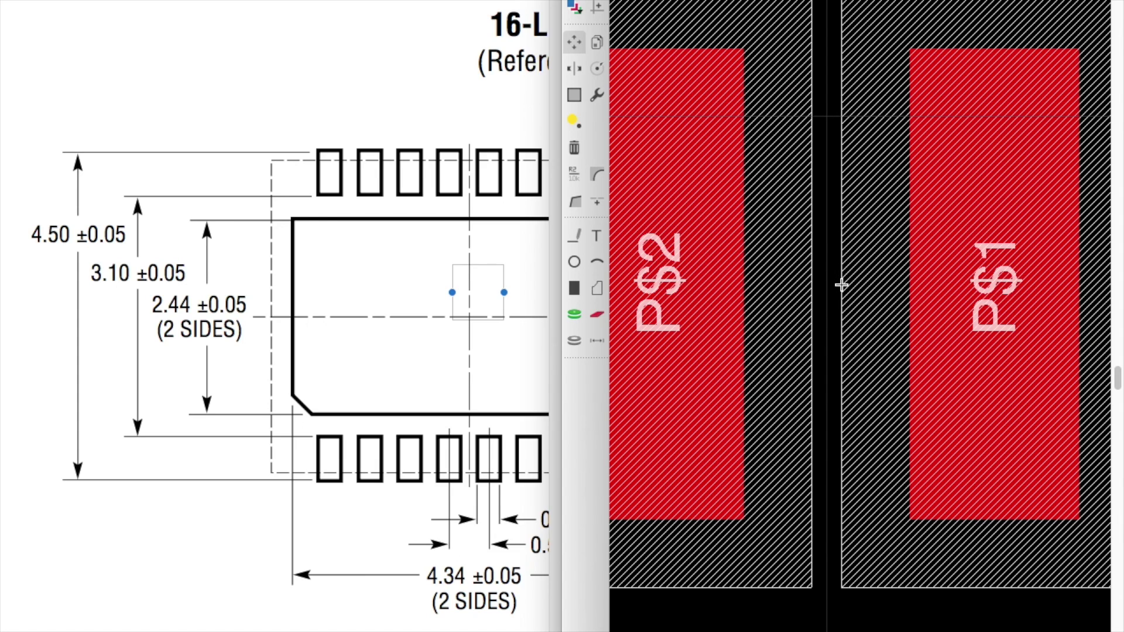
{"action": "scroll", "coordinate": [915, 283], "scroll_direction": "down", "scroll_amount": 3}
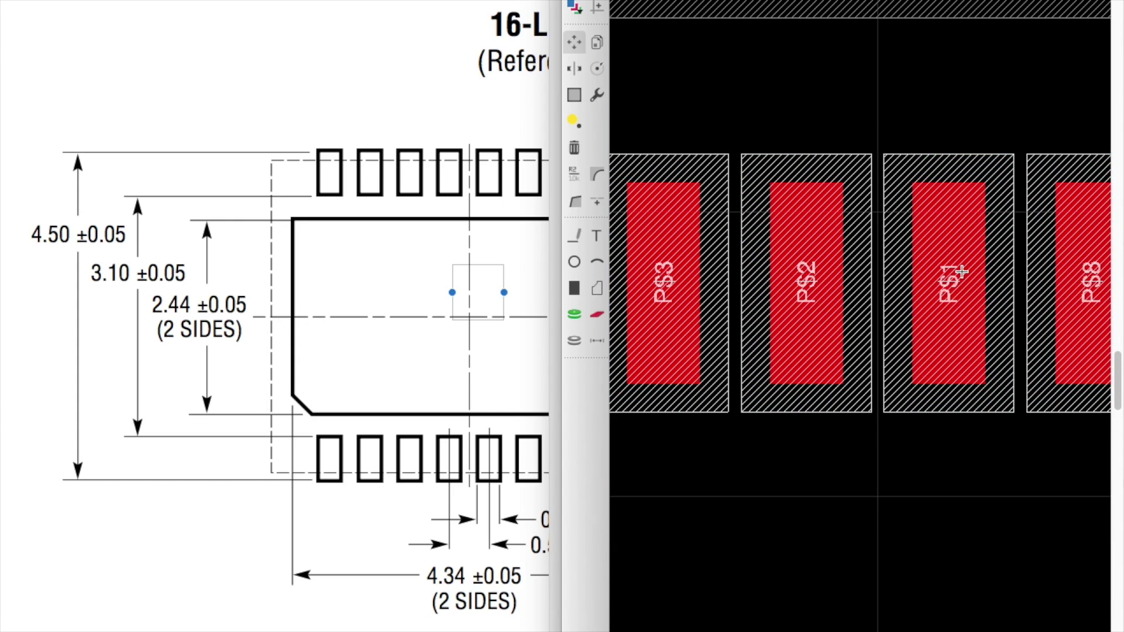
{"action": "right_click", "coordinate": [961, 271]}
{"action": "left_click", "coordinate": [1008, 417]}
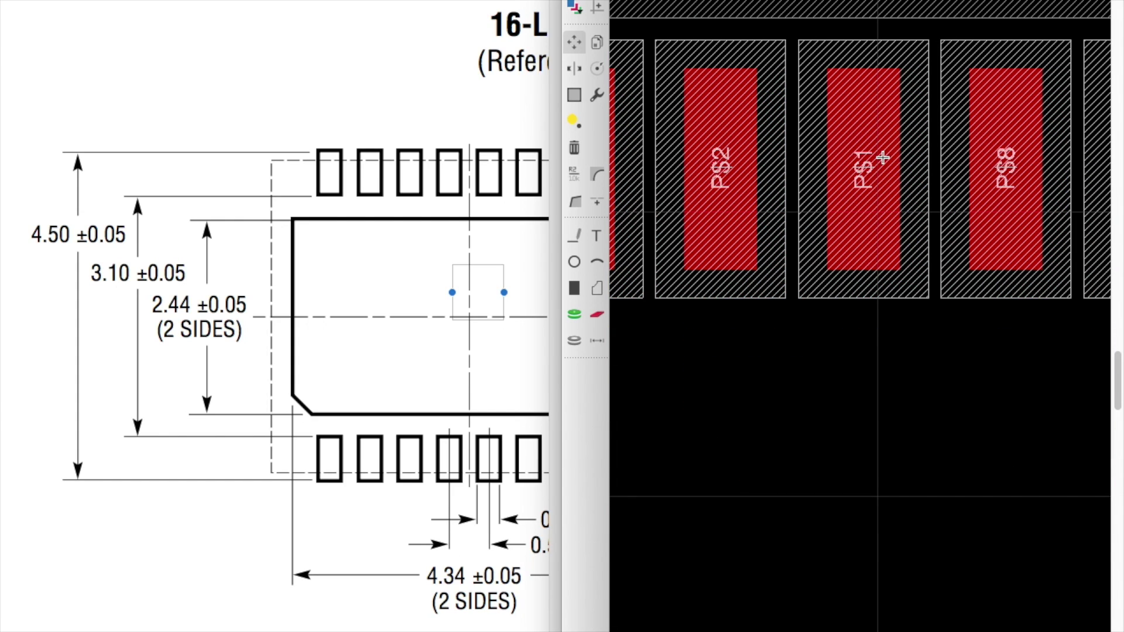
{"action": "scroll", "coordinate": [885, 169], "scroll_direction": "down", "scroll_amount": 5}
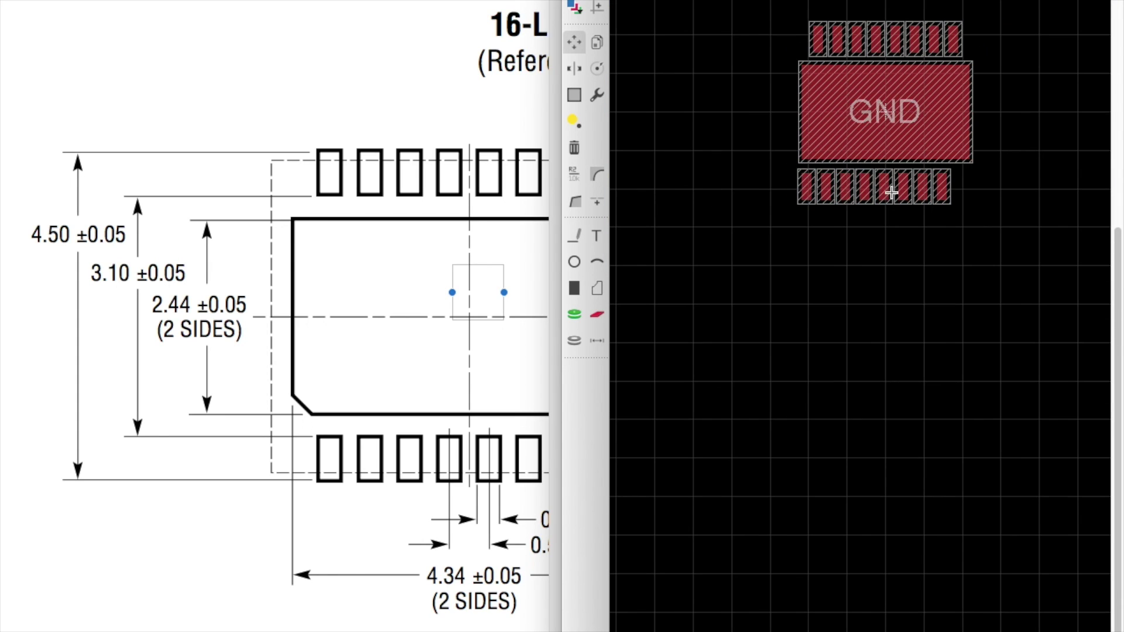
{"action": "scroll", "coordinate": [885, 185], "scroll_direction": "up", "scroll_amount": 5}
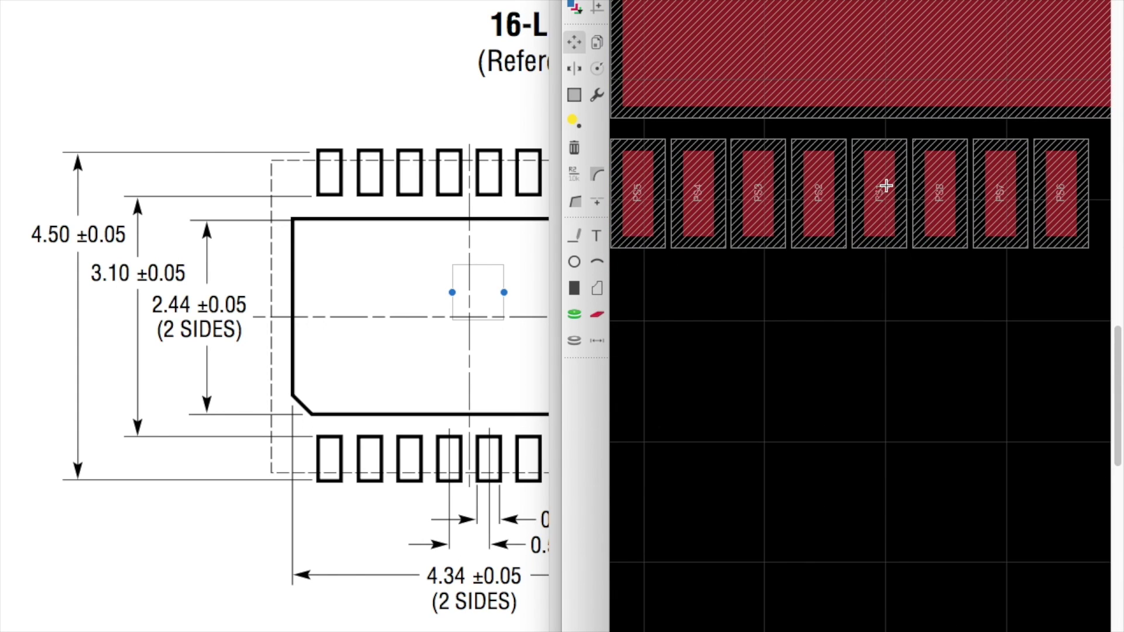
{"action": "scroll", "coordinate": [899, 219], "scroll_direction": "up", "scroll_amount": 5}
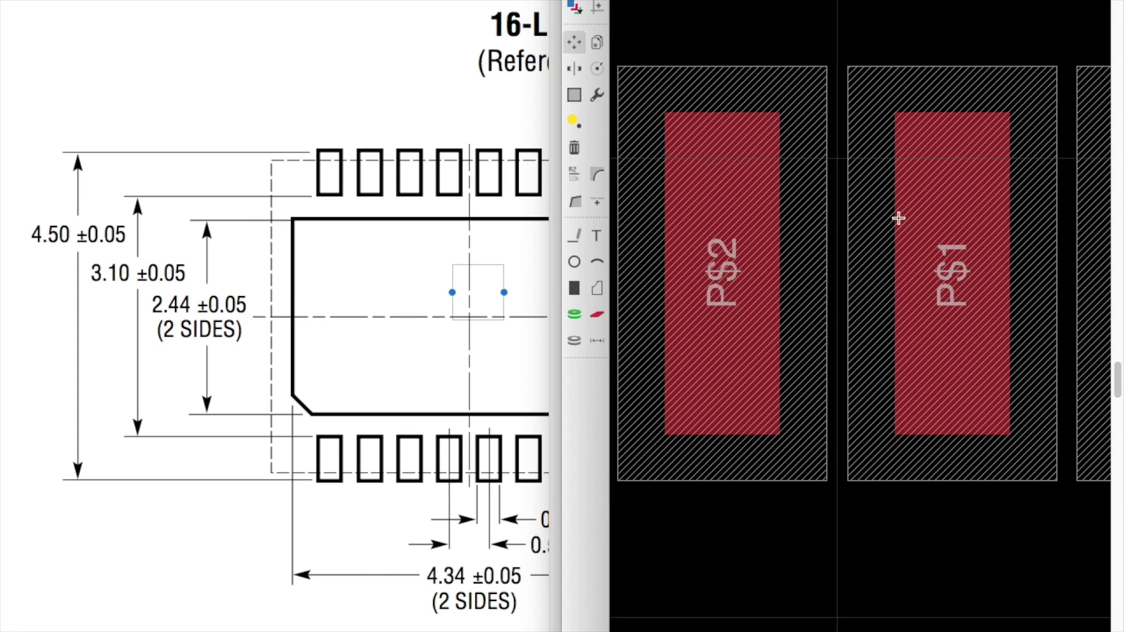
{"action": "scroll", "coordinate": [762, 100], "scroll_direction": "down", "scroll_amount": 10}
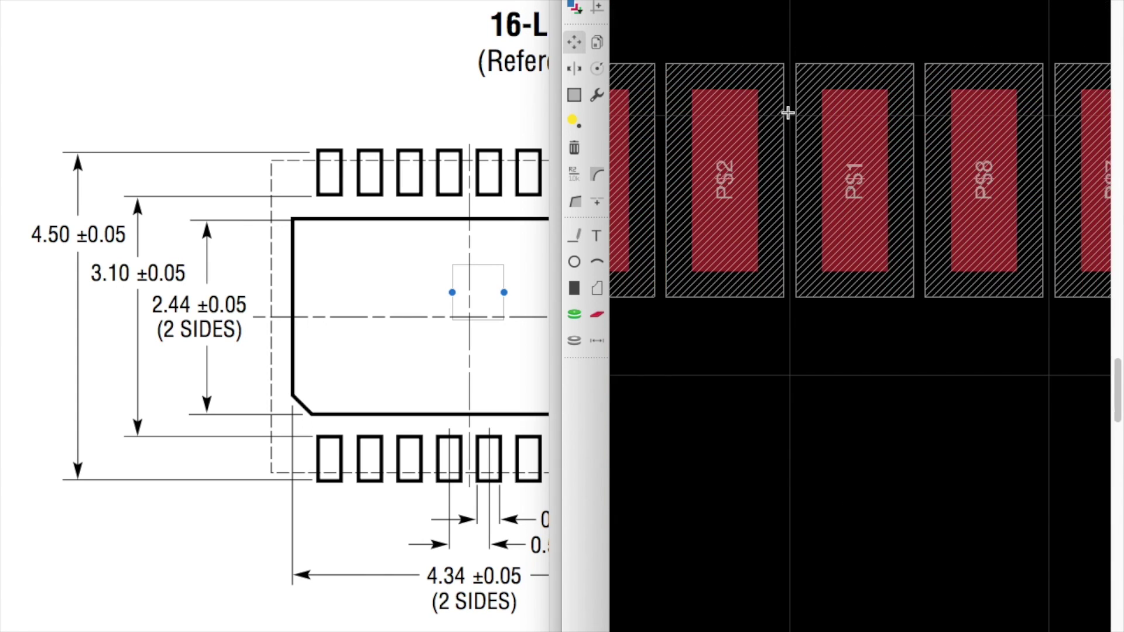
{"action": "left_click", "coordinate": [576, 96]}
{"action": "left_click_drag", "start_coordinate": [808, 190], "coordinate": [640, 88]}
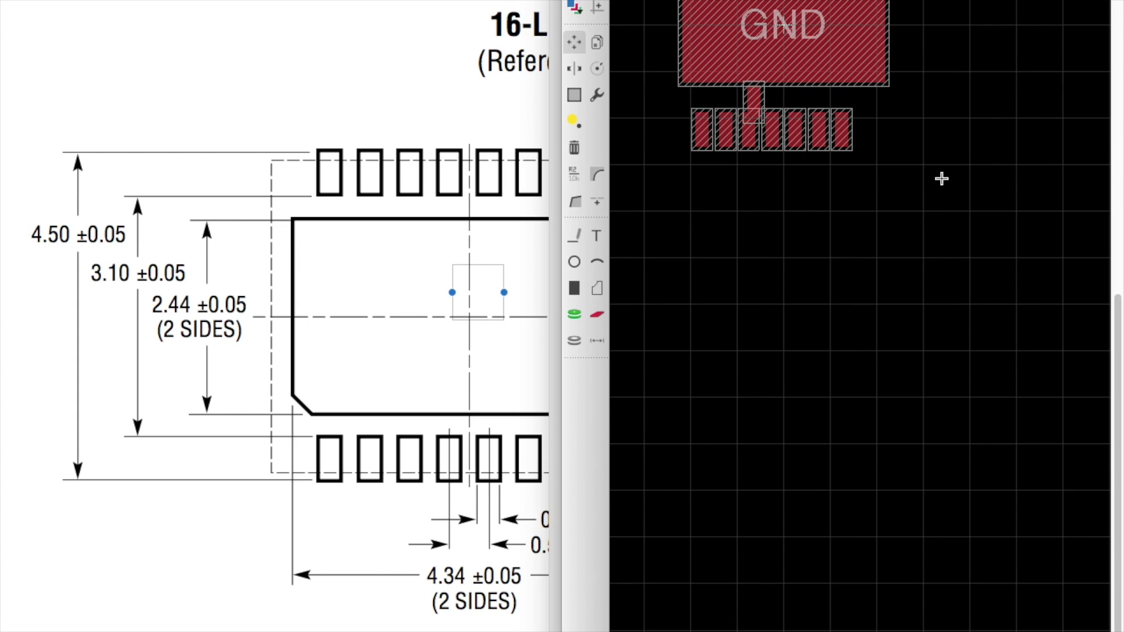
{"action": "left_click", "coordinate": [937, 179]}
- Group the lower pad row and move it straight up toward the GND pad, with its pad centres at y = -1.95
{"action": "left_click_drag", "start_coordinate": [657, 189], "coordinate": [950, 87]}
{"action": "scroll", "coordinate": [813, 126], "scroll_direction": "up", "scroll_amount": 8}
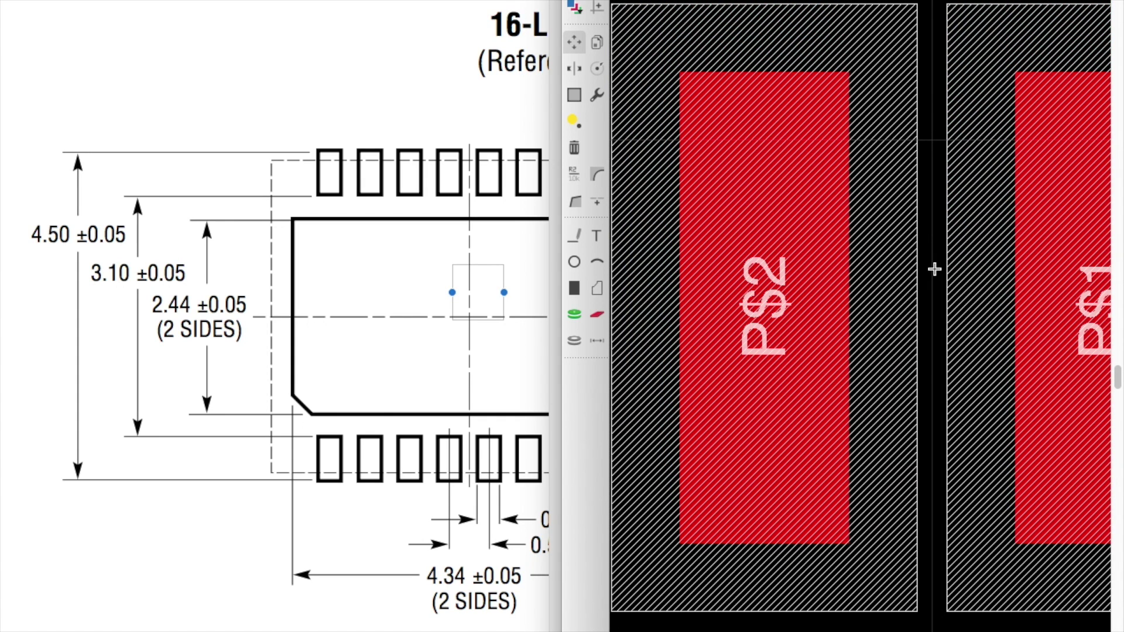
{"action": "right_click", "coordinate": [933, 305]}
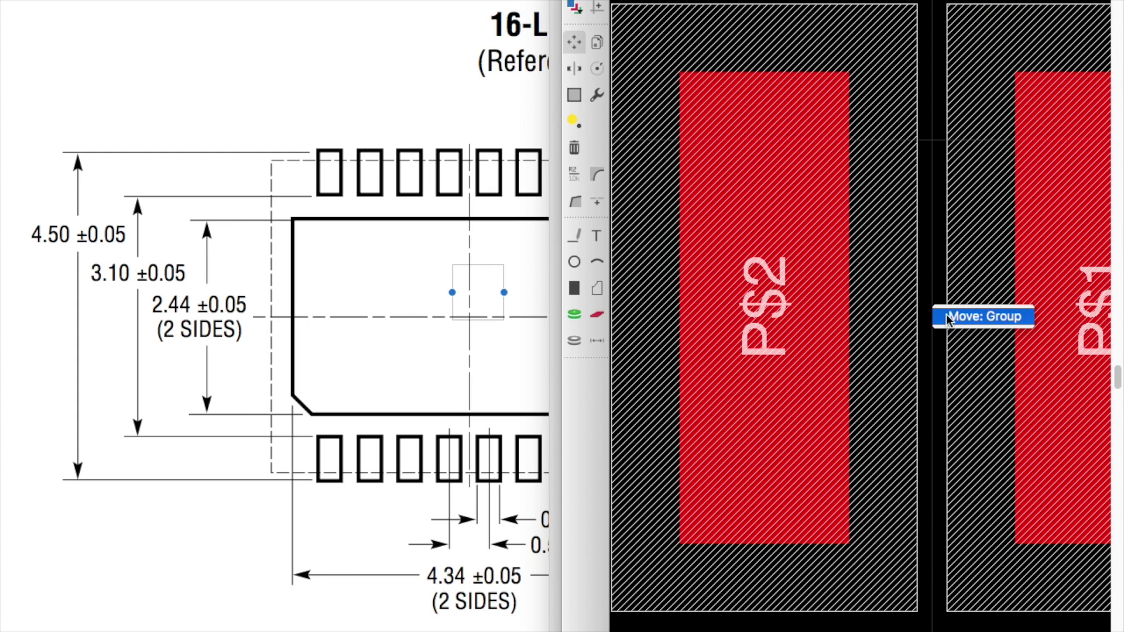
{"action": "left_click", "coordinate": [947, 319]}
{"action": "scroll", "coordinate": [944, 329], "scroll_direction": "down", "scroll_amount": 4}
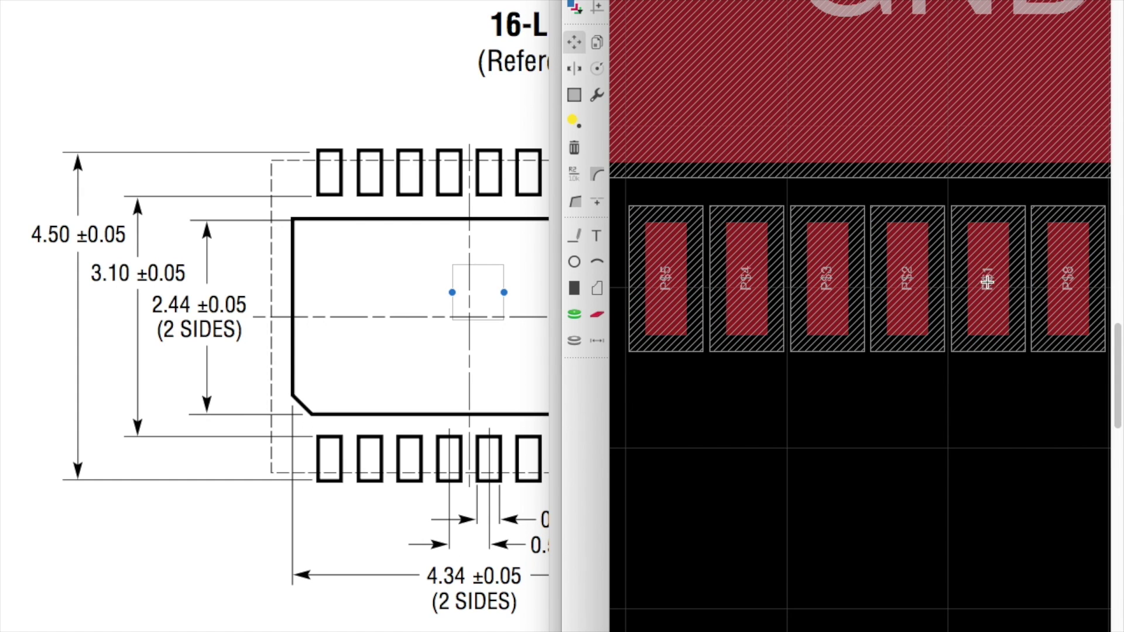
- Check the position coordinates of pad P$2 in its properties
{"action": "scroll", "coordinate": [981, 291], "scroll_direction": "down", "scroll_amount": 4}
{"action": "scroll", "coordinate": [966, 301], "scroll_direction": "up", "scroll_amount": 2}
{"action": "scroll", "coordinate": [918, 316], "scroll_direction": "down", "scroll_amount": 1}
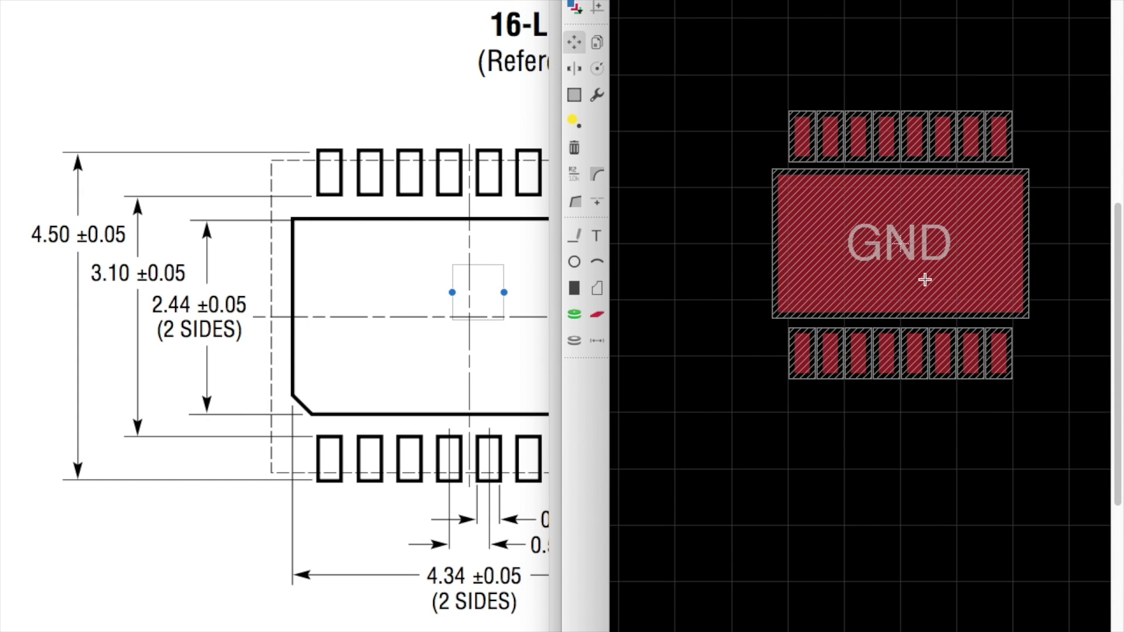
{"action": "scroll", "coordinate": [925, 280], "scroll_direction": "up", "scroll_amount": 2}
{"action": "scroll", "coordinate": [928, 289], "scroll_direction": "down", "scroll_amount": 4}
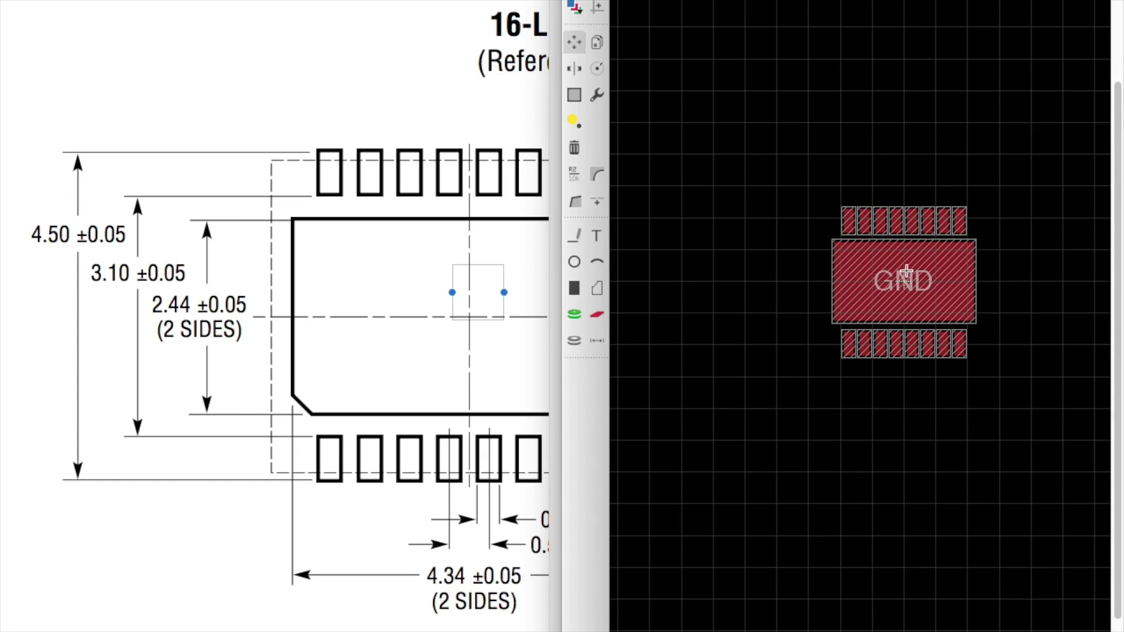
{"action": "scroll", "coordinate": [906, 269], "scroll_direction": "up", "scroll_amount": 4}
{"action": "scroll", "coordinate": [907, 267], "scroll_direction": "down", "scroll_amount": 2}
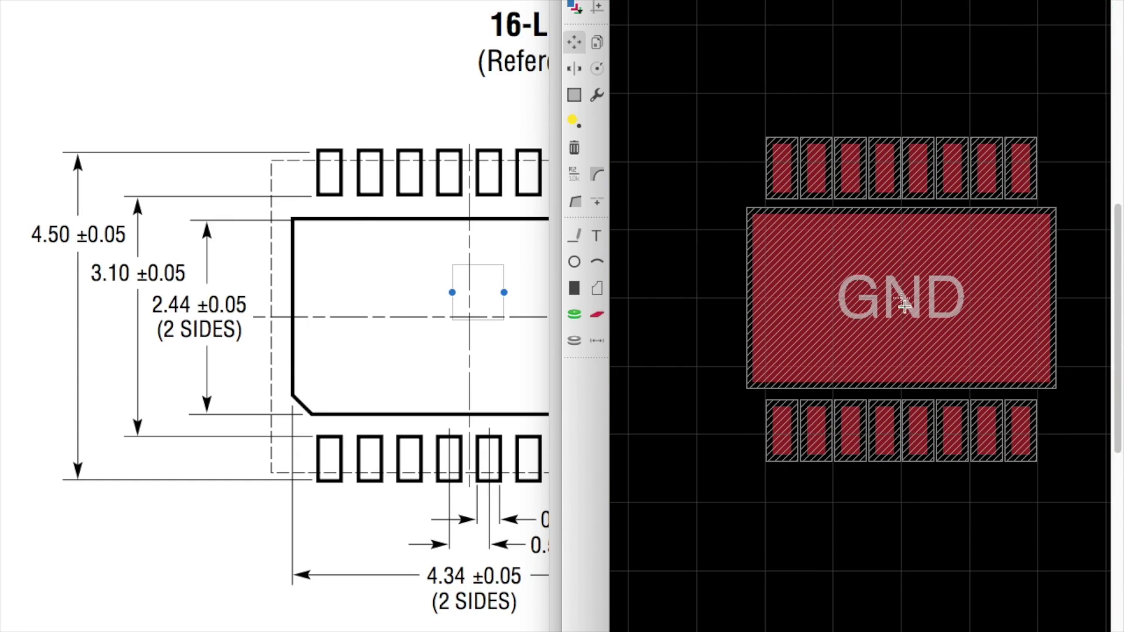
{"action": "scroll", "coordinate": [884, 391], "scroll_direction": "up", "scroll_amount": 5}
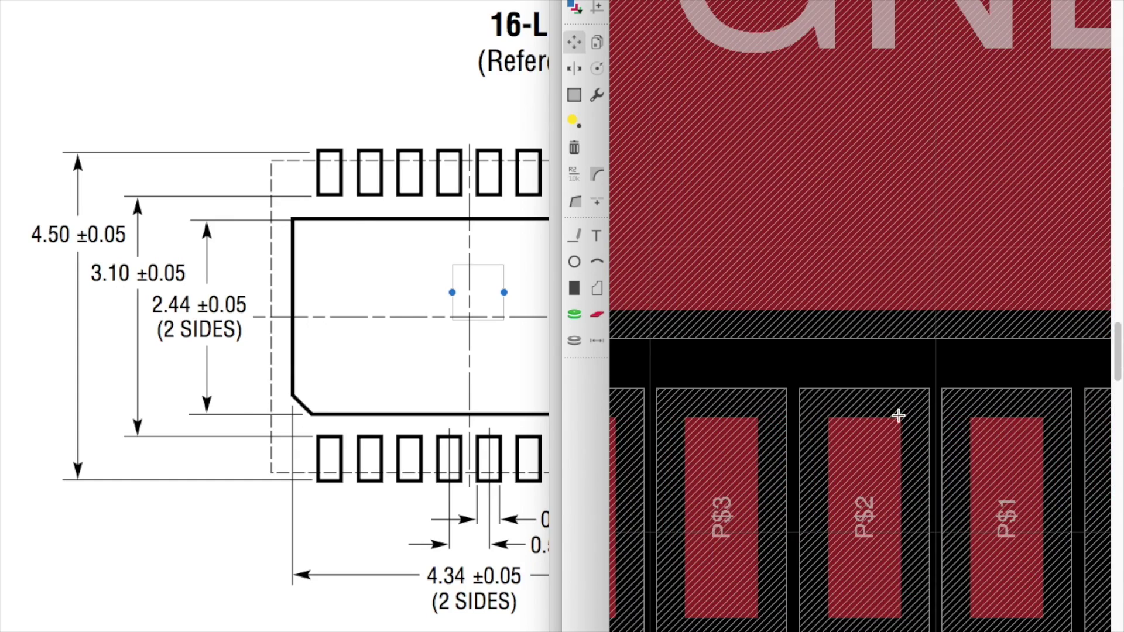
{"action": "right_click", "coordinate": [871, 520]}
{"action": "left_click", "coordinate": [887, 627]}
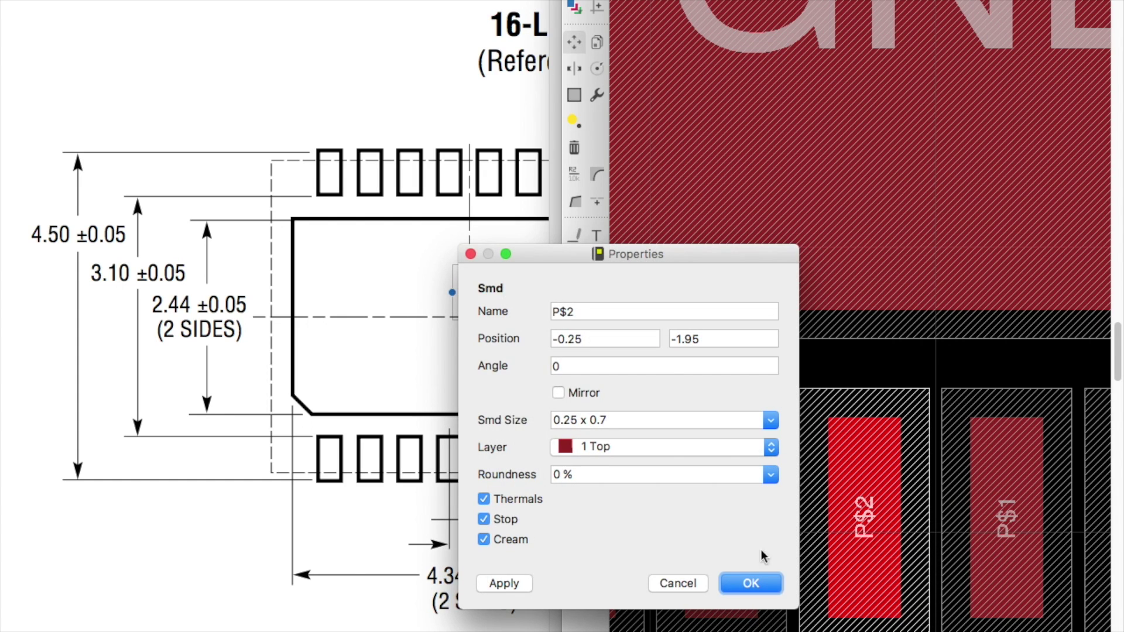
{"action": "key", "text": "Return"}
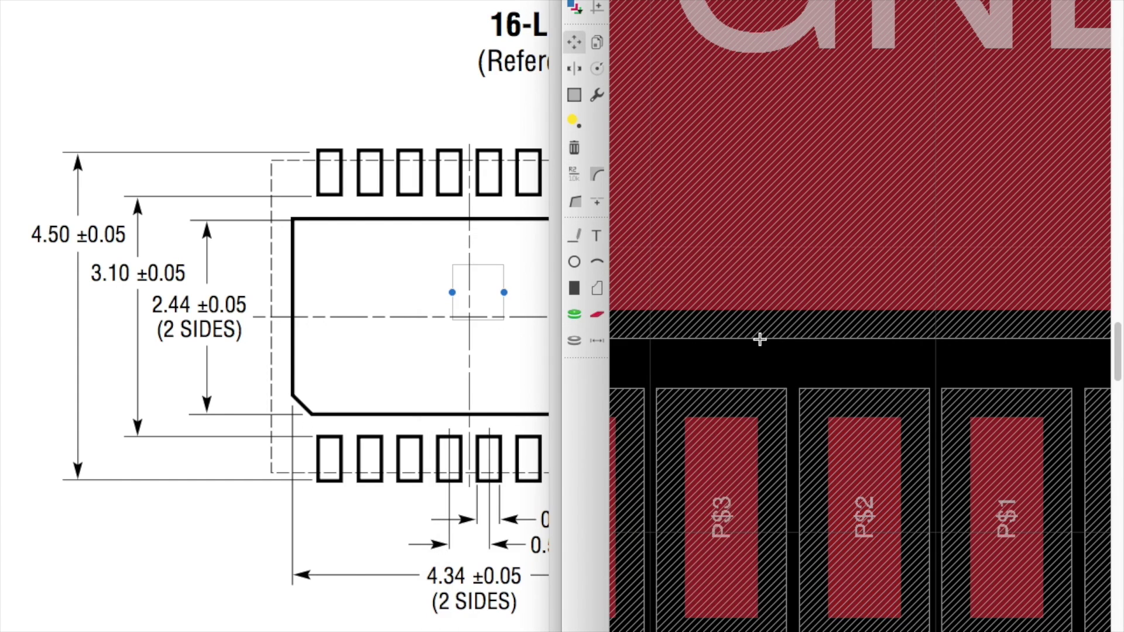
{"action": "right_click", "coordinate": [796, 492]}
{"action": "left_click", "coordinate": [860, 624]}
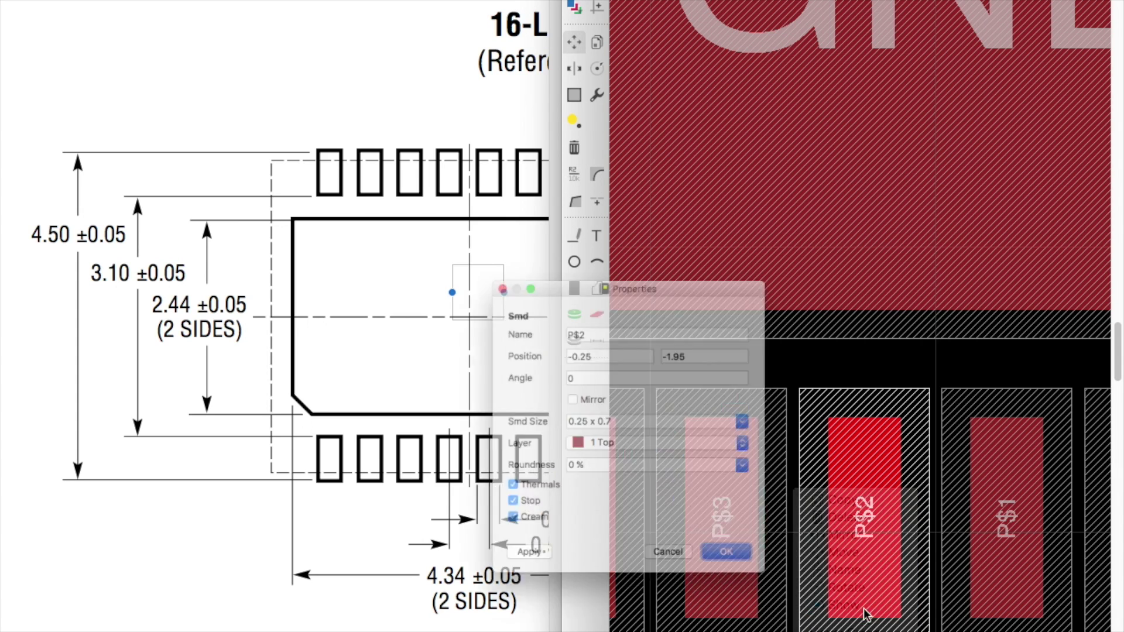
{"action": "key", "text": "Return"}
- Regroup the lower pad row and nudge it up so its distance from the GND pad's centre matches the upper row's
{"action": "scroll", "coordinate": [798, 375], "scroll_direction": "down", "scroll_amount": 6}
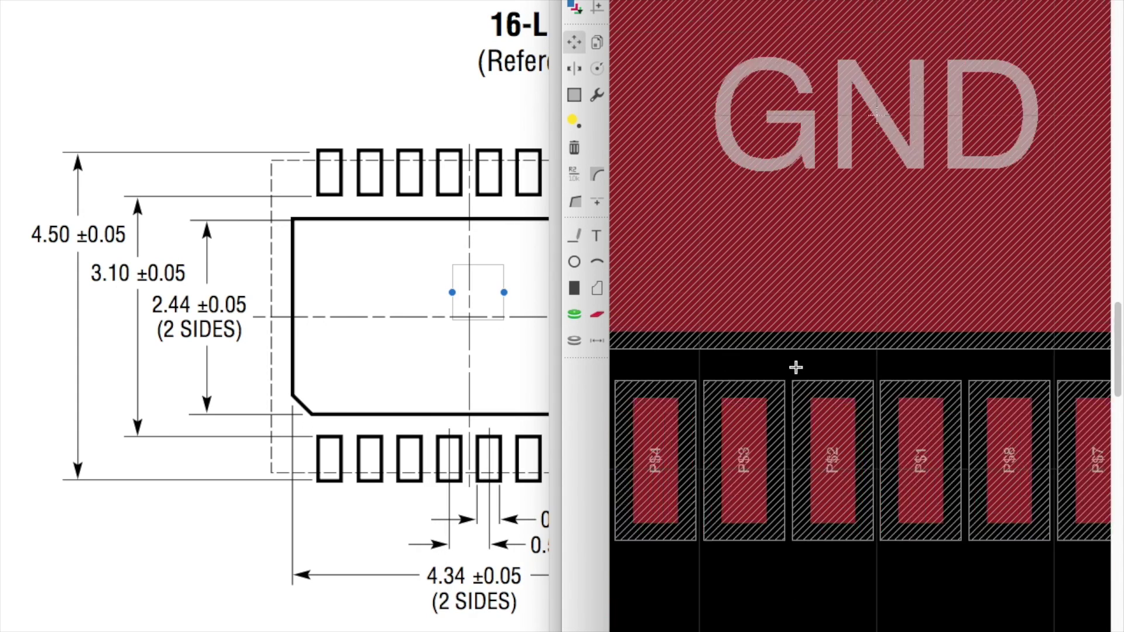
{"action": "left_click", "coordinate": [574, 94]}
{"action": "left_click_drag", "start_coordinate": [1071, 520], "coordinate": [640, 381]}
{"action": "key", "text": "F7"}
{"action": "right_click", "coordinate": [838, 427]}
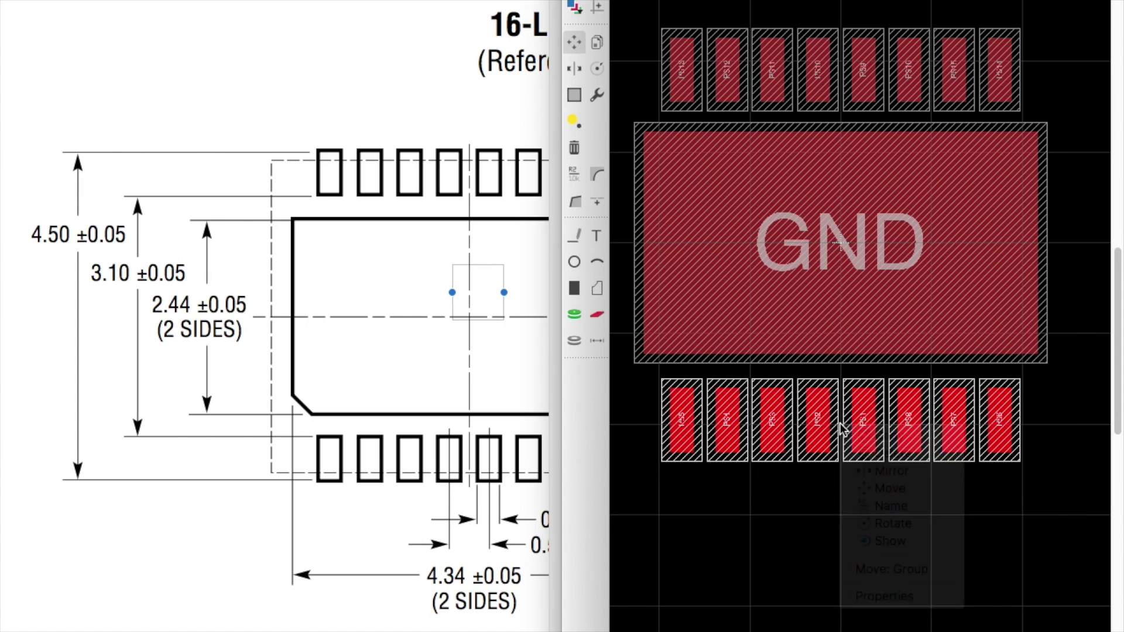
{"action": "scroll", "coordinate": [848, 351], "scroll_direction": "up", "scroll_amount": 5}
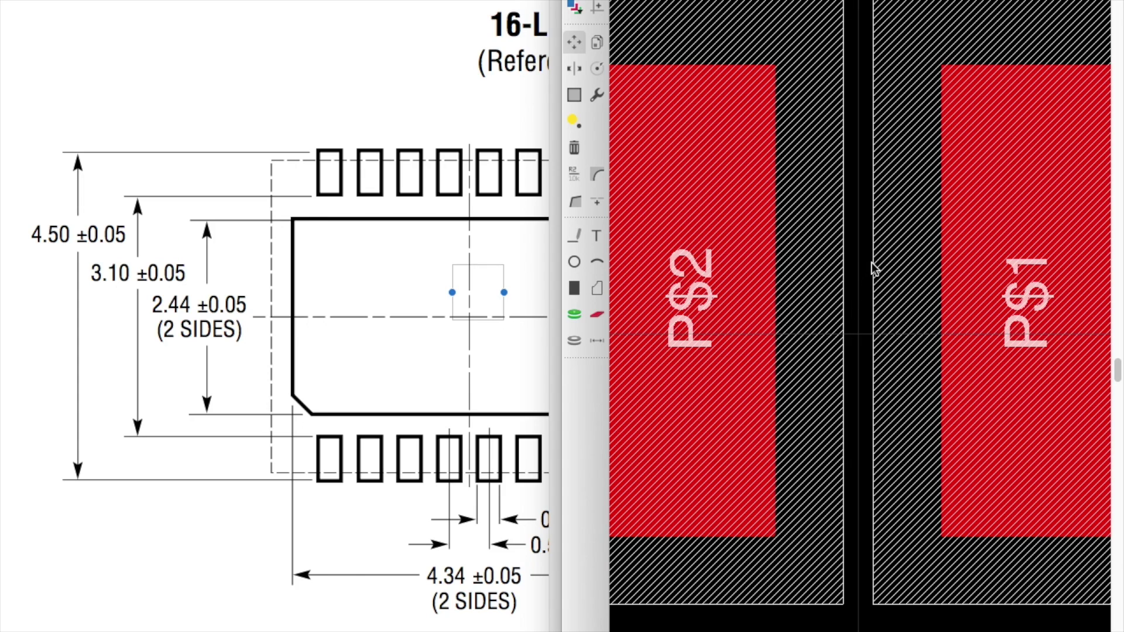
{"action": "right_click", "coordinate": [859, 297]}
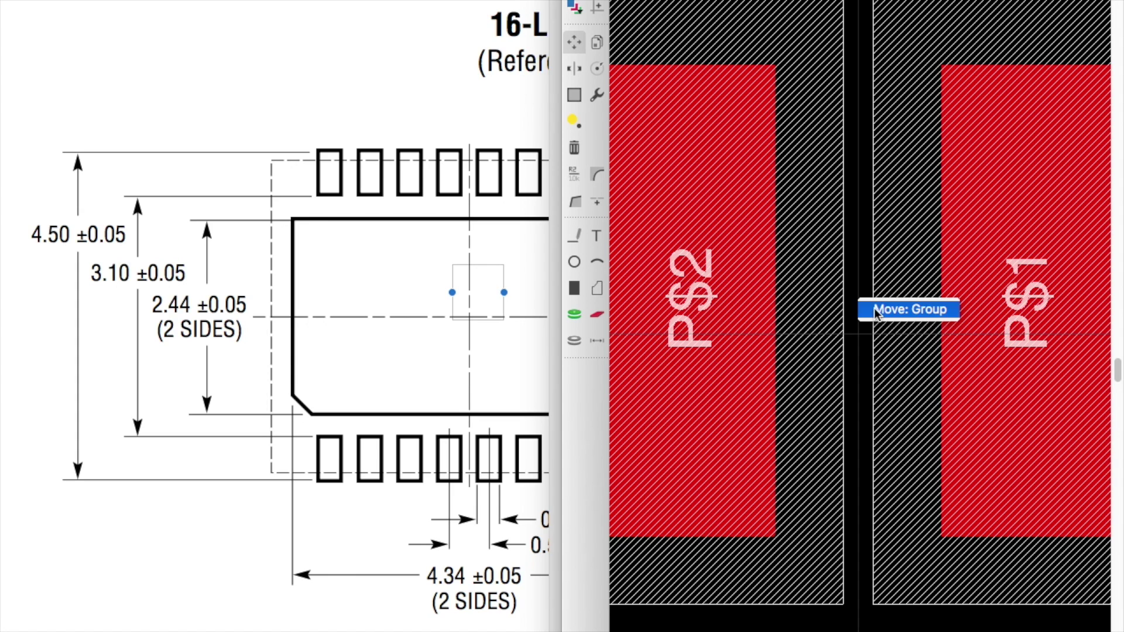
{"action": "left_click", "coordinate": [878, 307]}
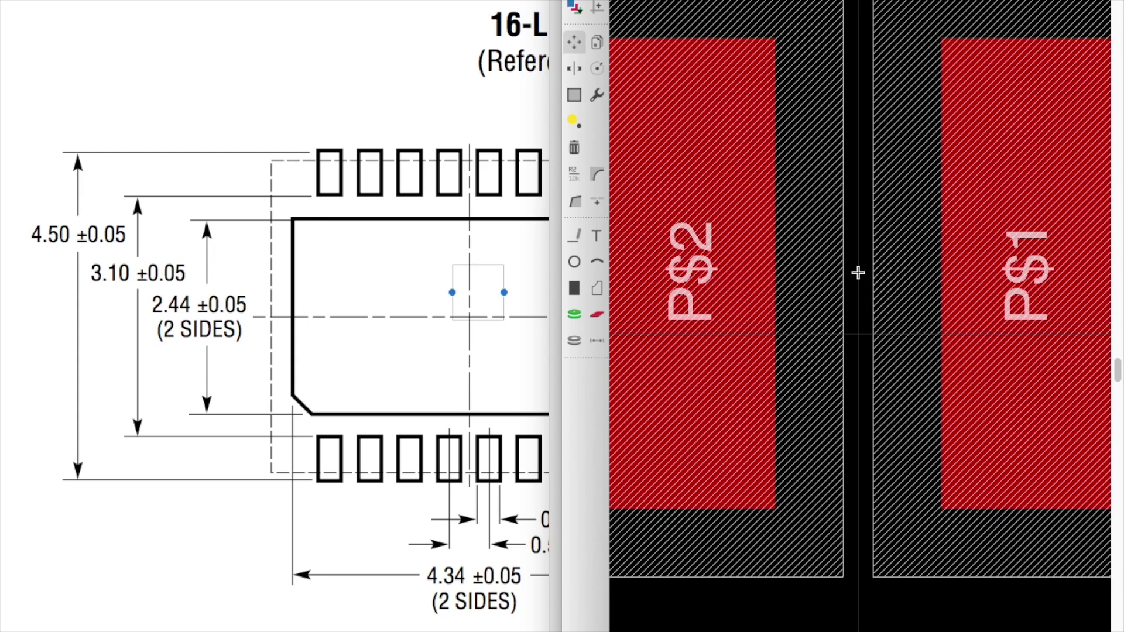
{"action": "scroll", "coordinate": [858, 273], "scroll_direction": "down", "scroll_amount": 6}
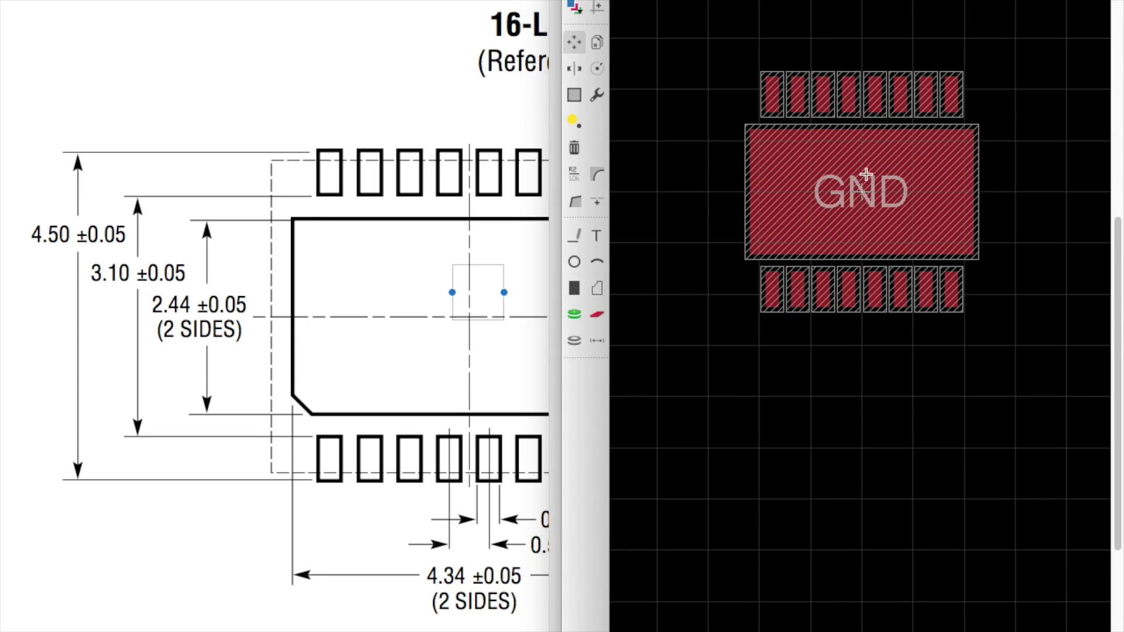
- Check the position coordinates of a pad above the GND pad and the matching pad below it in their properties
{"action": "scroll", "coordinate": [865, 174], "scroll_direction": "up", "scroll_amount": 5}
{"action": "right_click", "coordinate": [838, 117]}
{"action": "left_click", "coordinate": [898, 291]}
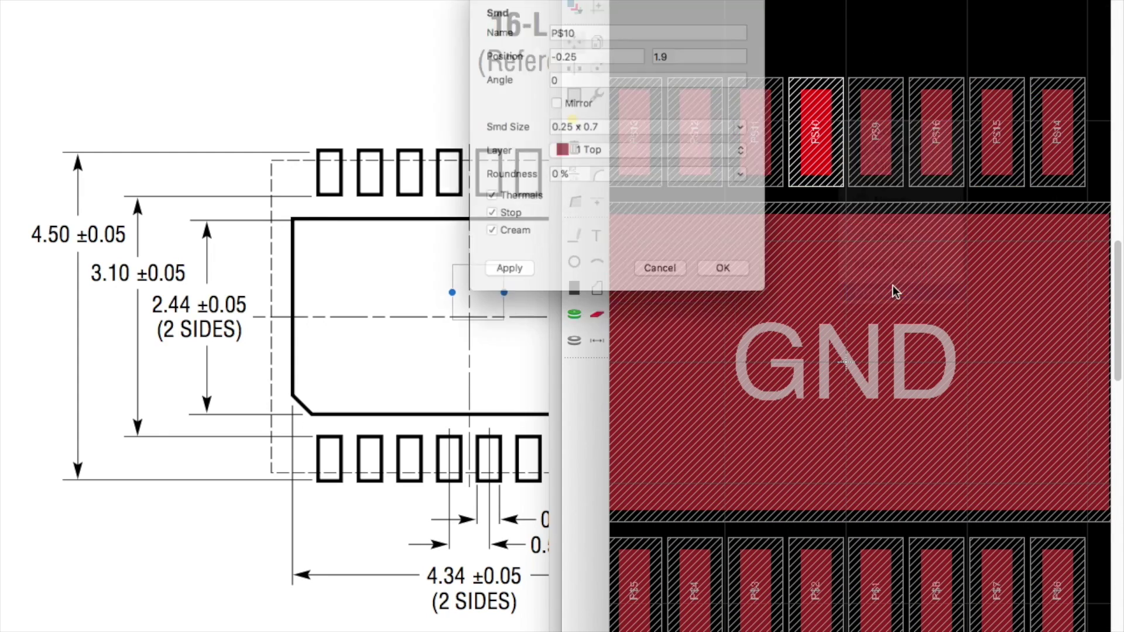
{"action": "key", "text": "Return"}
{"action": "right_click", "coordinate": [815, 585]}
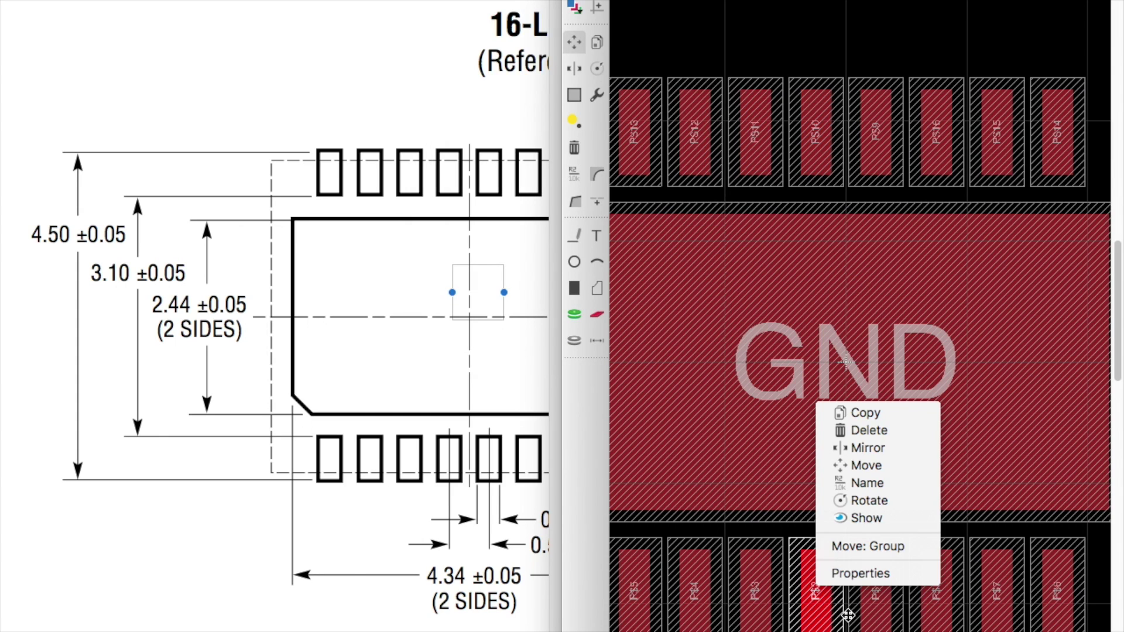
{"action": "left_click", "coordinate": [861, 574]}
{"action": "key", "text": "Return"}
- Measure the vertical distance between the inner edges of the two pad rows, leaving no dimension in the footprint
{"action": "scroll", "coordinate": [826, 117], "scroll_direction": "down", "scroll_amount": 3}
{"action": "left_click", "coordinate": [597, 341]}
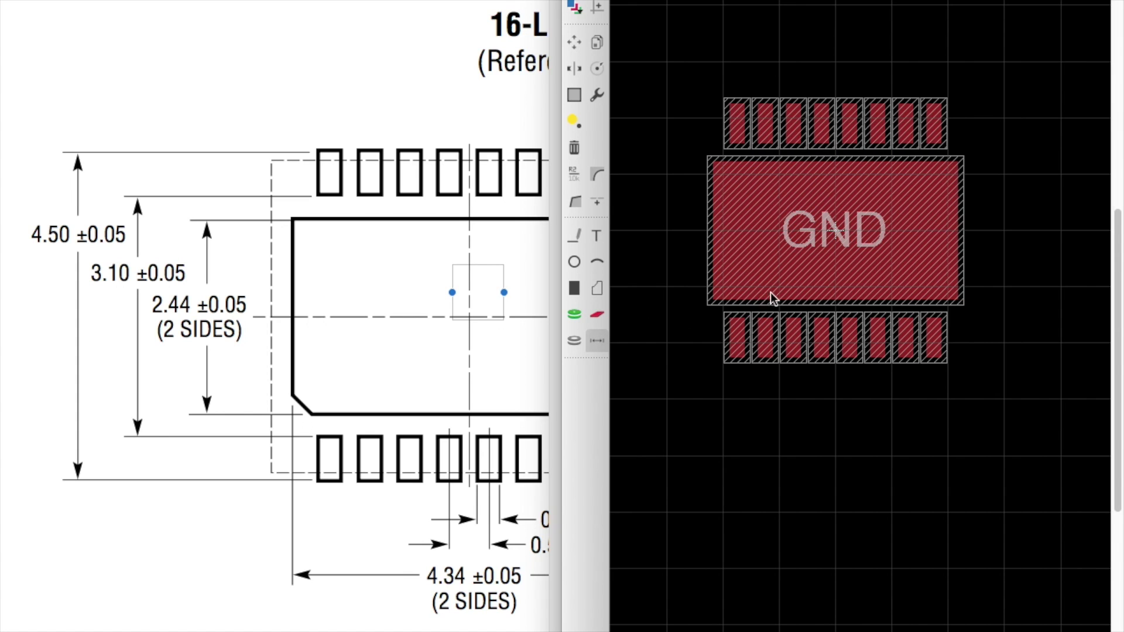
{"action": "scroll", "coordinate": [784, 310], "scroll_direction": "up", "scroll_amount": 5}
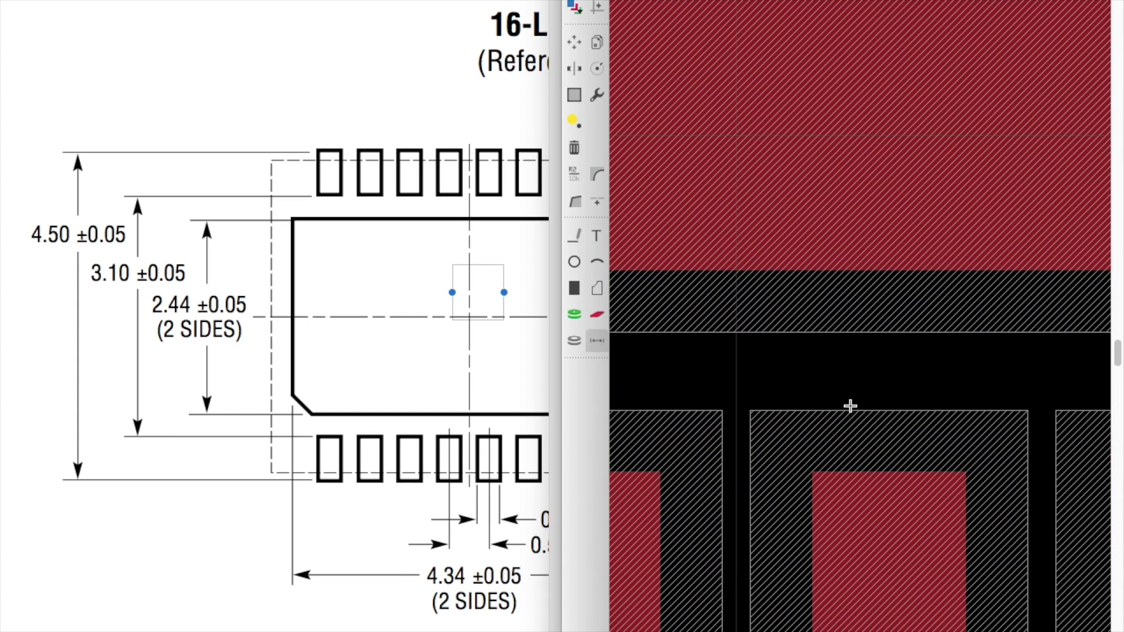
{"action": "left_click", "coordinate": [901, 471]}
{"action": "scroll", "coordinate": [954, 469], "scroll_direction": "down", "scroll_amount": 3}
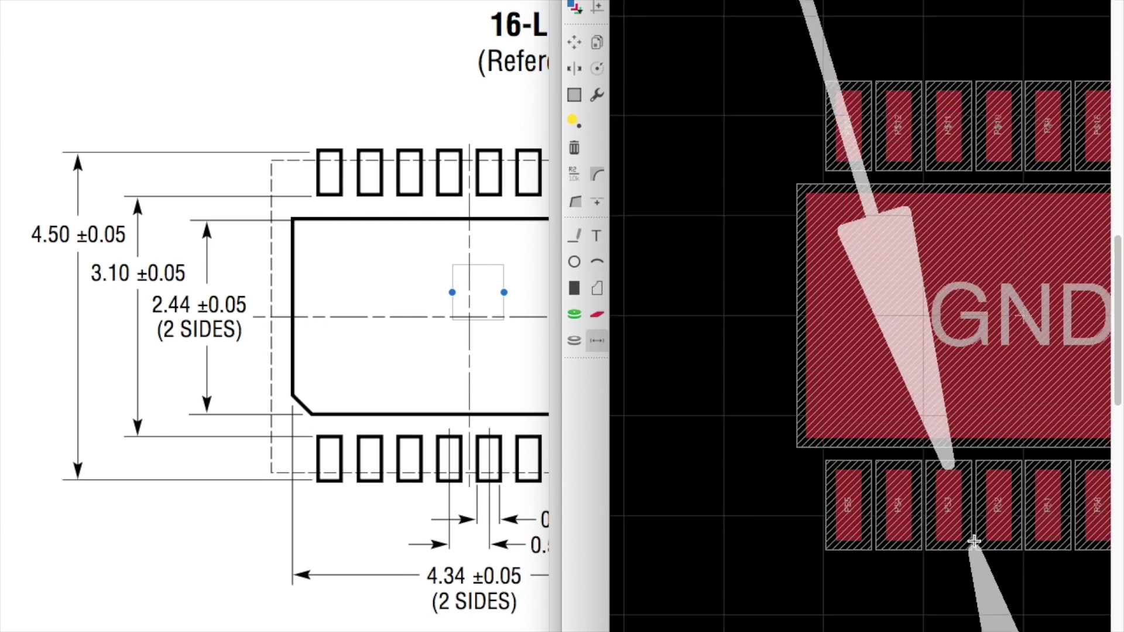
{"action": "scroll", "coordinate": [963, 527], "scroll_direction": "up", "scroll_amount": 5}
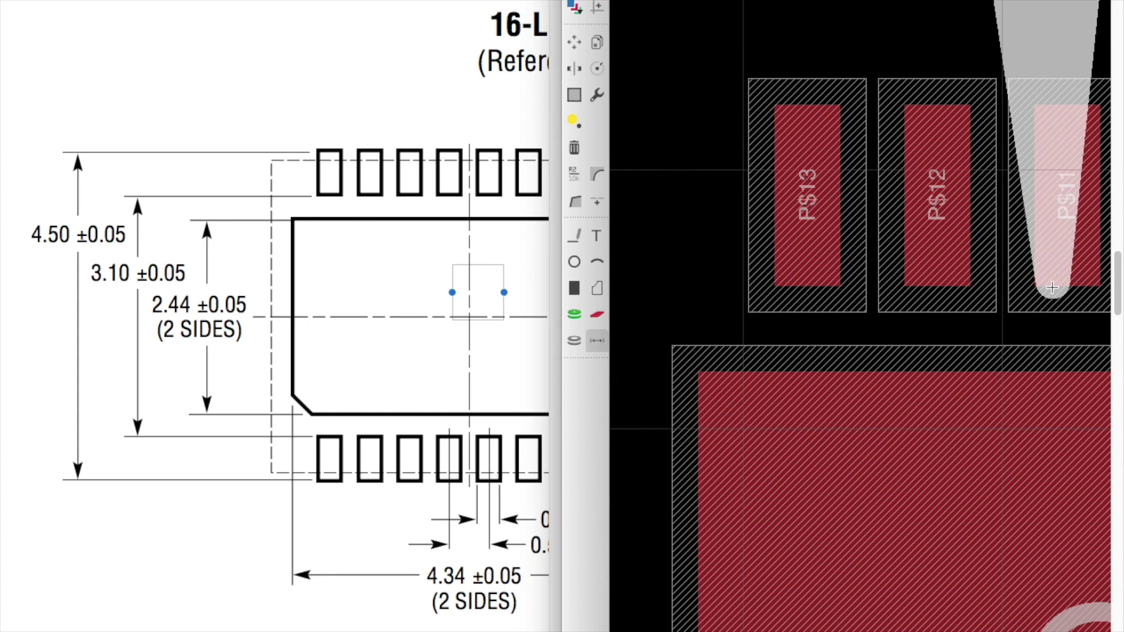
{"action": "scroll", "coordinate": [1057, 285], "scroll_direction": "down", "scroll_amount": 5}
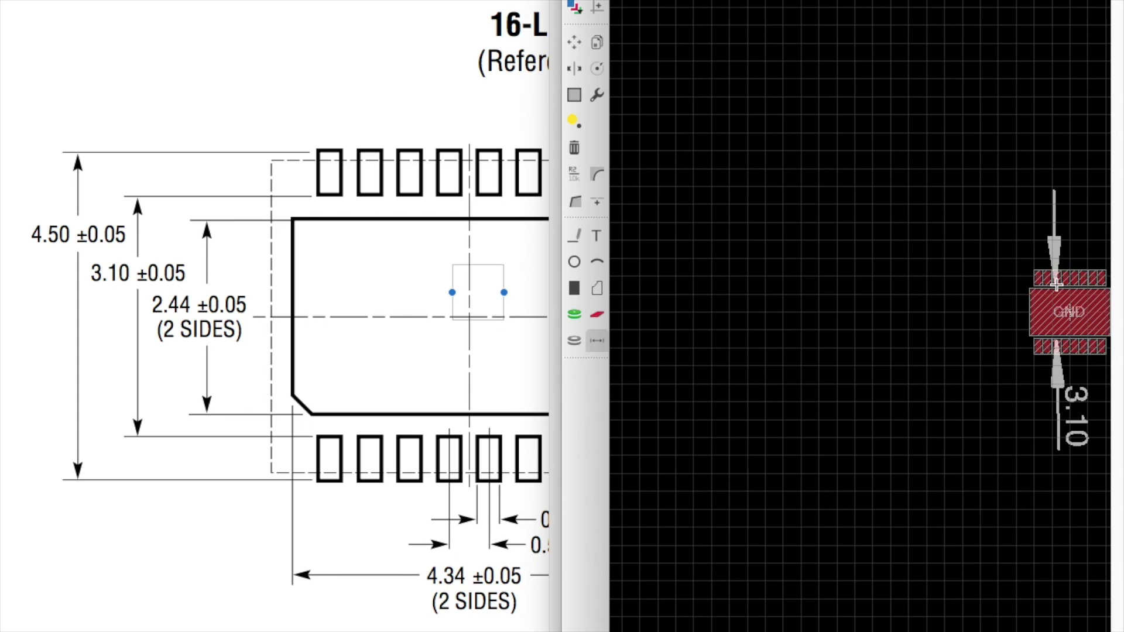
{"action": "key", "text": "Escape"}
{"action": "scroll", "coordinate": [995, 299], "scroll_direction": "down", "scroll_amount": 2}
{"action": "scroll", "coordinate": [989, 312], "scroll_direction": "up", "scroll_amount": 8}
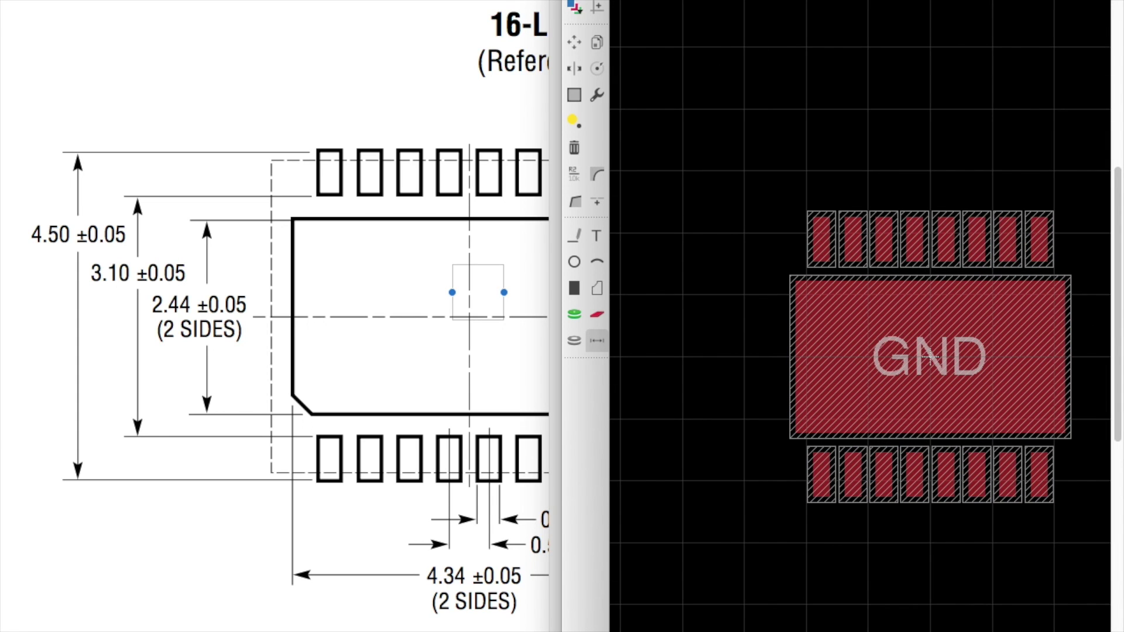
- Examine the datasheet's recommended solder pad layout, including the dashed package outline around the pads
{"action": "scroll", "coordinate": [82, 230], "scroll_direction": "right", "scroll_amount": 3}
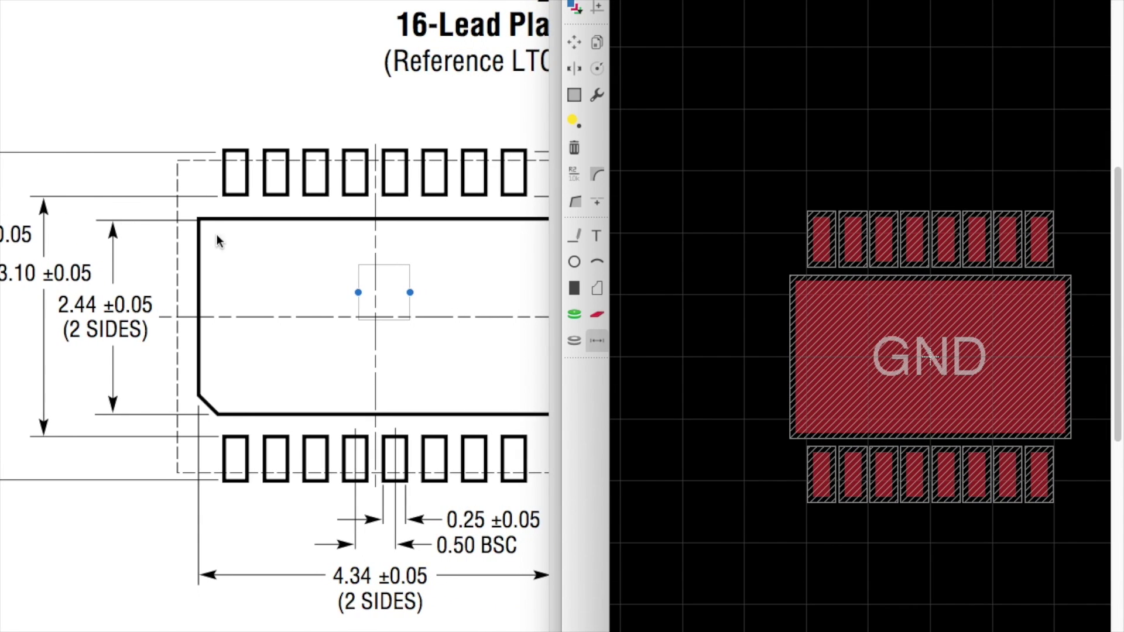
{"action": "scroll", "coordinate": [248, 240], "scroll_direction": "left", "scroll_amount": 3}
{"action": "scroll", "coordinate": [244, 240], "scroll_direction": "right", "scroll_amount": 3}
{"action": "scroll", "coordinate": [244, 240], "scroll_direction": "left", "scroll_amount": 2}
{"action": "scroll", "coordinate": [244, 238], "scroll_direction": "right", "scroll_amount": 5}
{"action": "scroll", "coordinate": [243, 238], "scroll_direction": "left", "scroll_amount": 2}
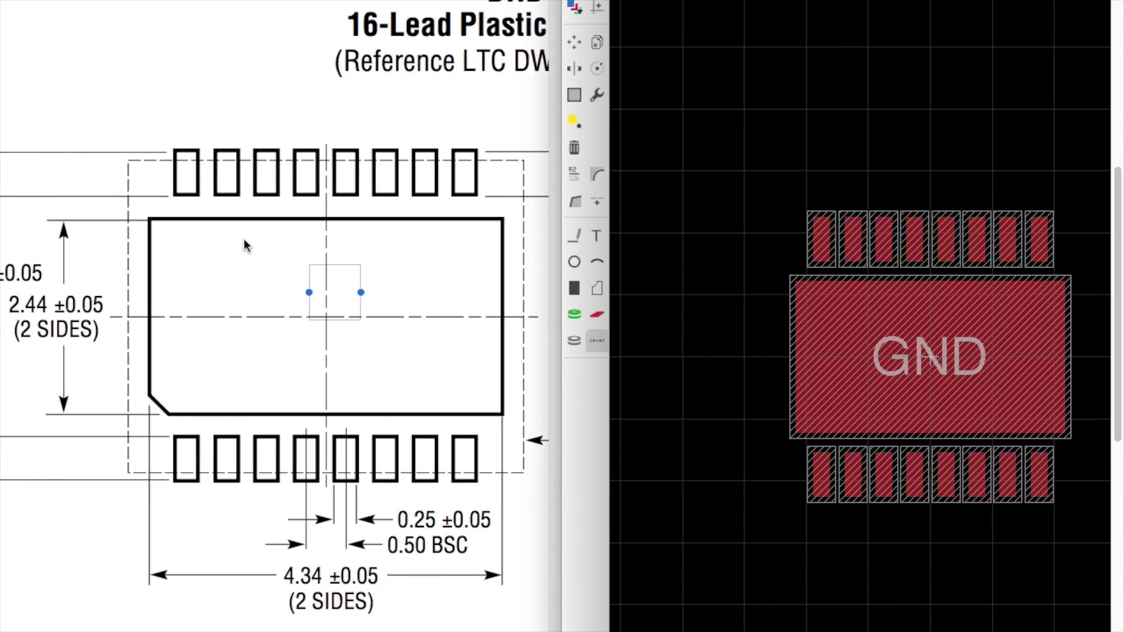
{"action": "scroll", "coordinate": [243, 238], "scroll_direction": "left", "scroll_amount": 3}
{"action": "scroll", "coordinate": [322, 305], "scroll_direction": "right", "scroll_amount": 6}
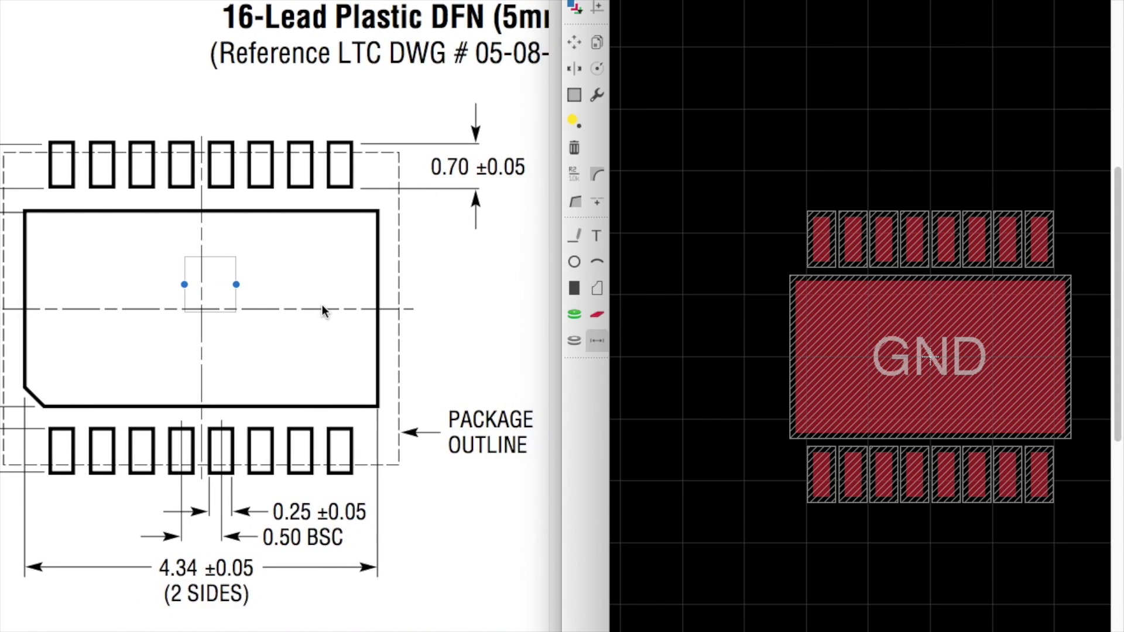
{"action": "scroll", "coordinate": [322, 306], "scroll_direction": "right", "scroll_amount": 2}
{"action": "scroll", "coordinate": [370, 412], "scroll_direction": "left", "scroll_amount": 4}
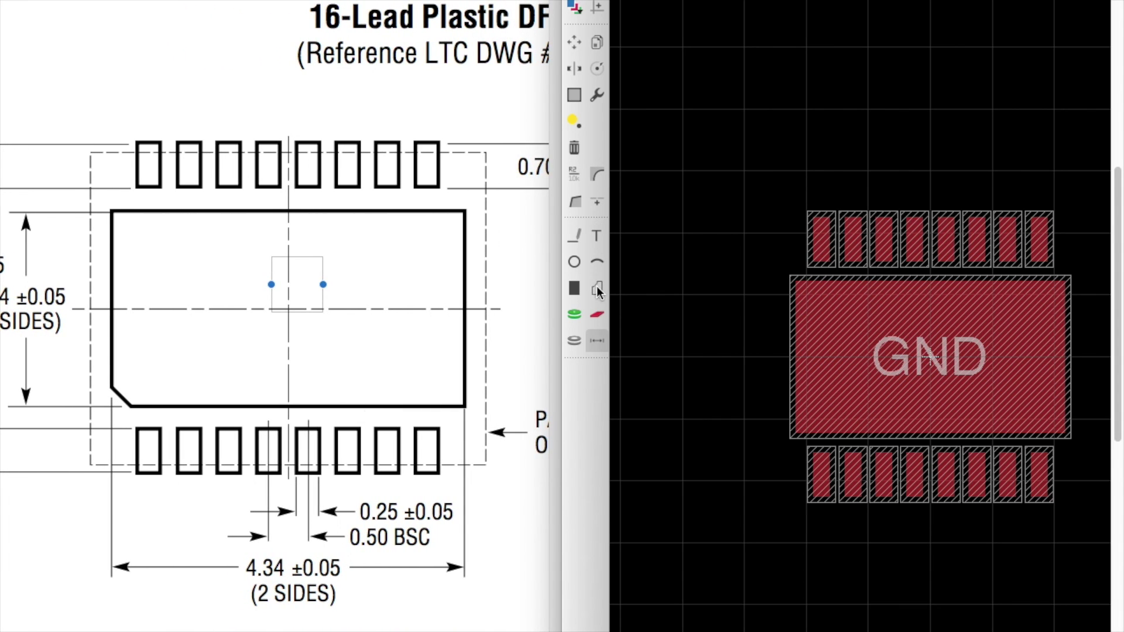
- Start the Line tool for drawing the package outline
{"action": "left_click", "coordinate": [574, 235]}
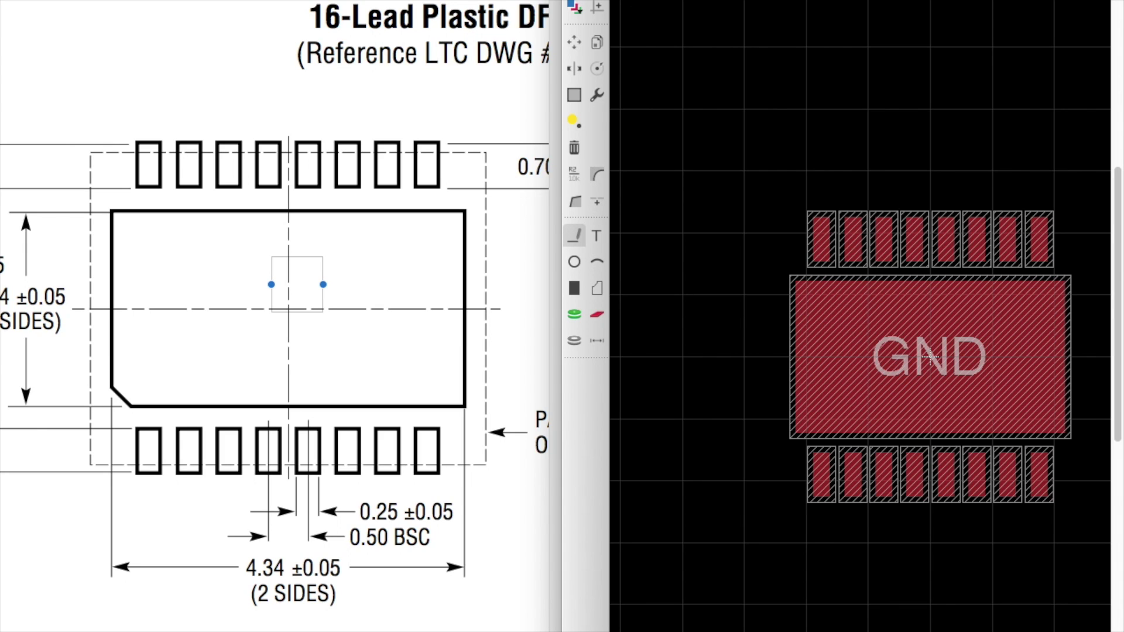
{"action": "left_click", "coordinate": [668, 89]}
{"action": "left_click", "coordinate": [667, 107]}
- Look through the datasheet's package top and bottom views for the body's overall length and width
{"action": "scroll", "coordinate": [344, 202], "scroll_direction": "left", "scroll_amount": 5}
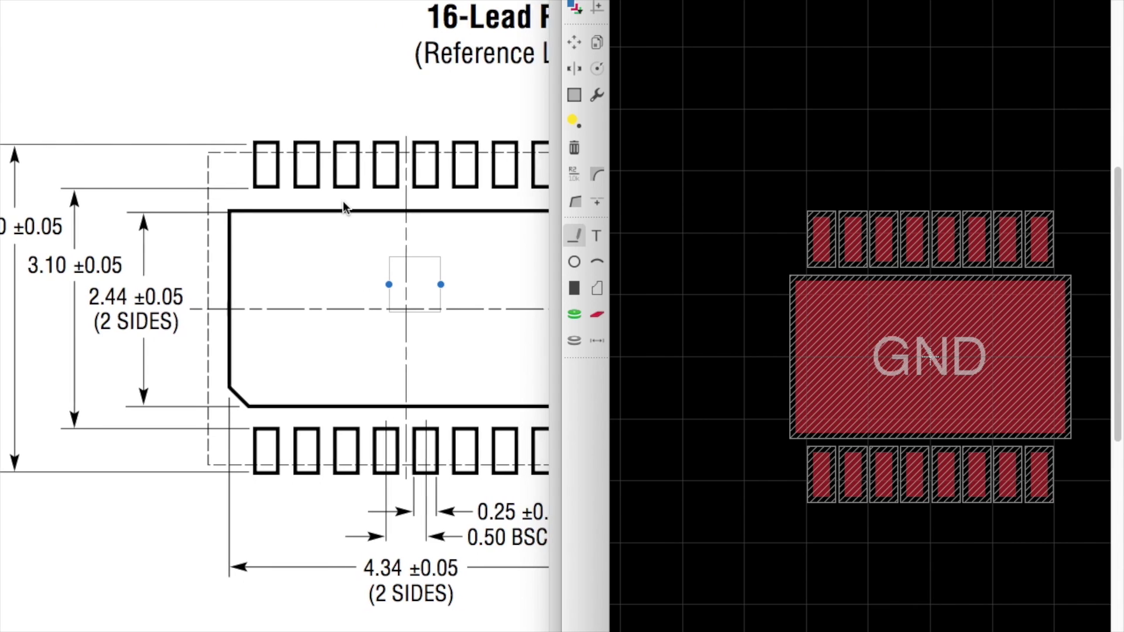
{"action": "scroll", "coordinate": [343, 201], "scroll_direction": "right", "scroll_amount": 10}
{"action": "scroll", "coordinate": [331, 206], "scroll_direction": "down", "scroll_amount": 8}
{"action": "scroll", "coordinate": [322, 222], "scroll_direction": "down", "scroll_amount": 10}
{"action": "scroll", "coordinate": [281, 230], "scroll_direction": "up", "scroll_amount": 4}
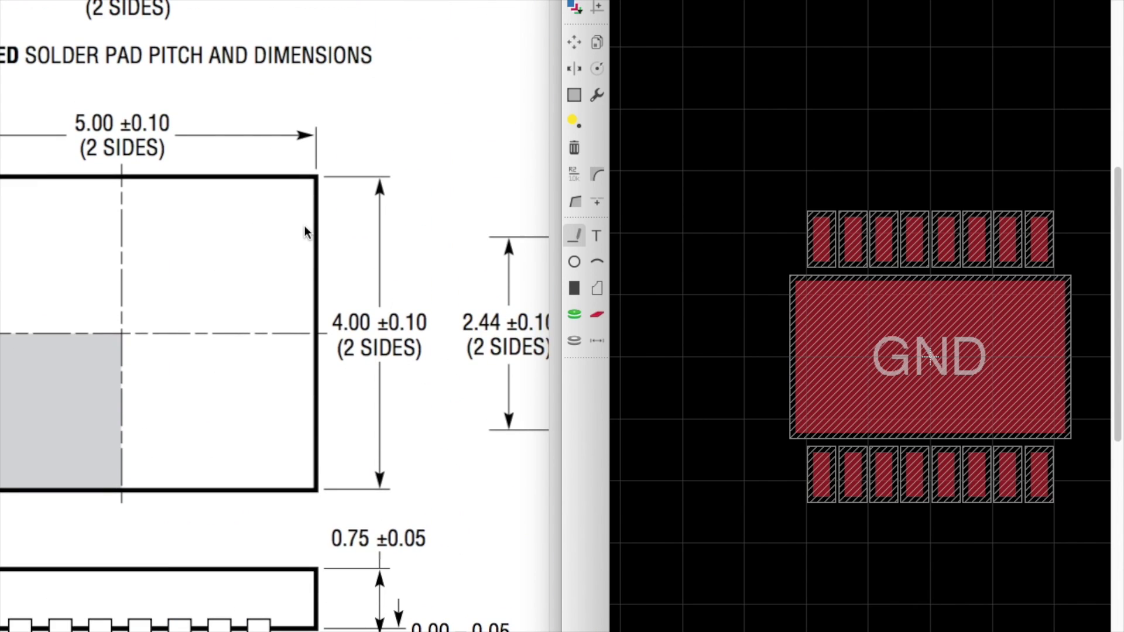
{"action": "scroll", "coordinate": [306, 232], "scroll_direction": "left", "scroll_amount": 3}
{"action": "scroll", "coordinate": [305, 227], "scroll_direction": "left", "scroll_amount": 5}
{"action": "scroll", "coordinate": [305, 226], "scroll_direction": "right", "scroll_amount": 5}
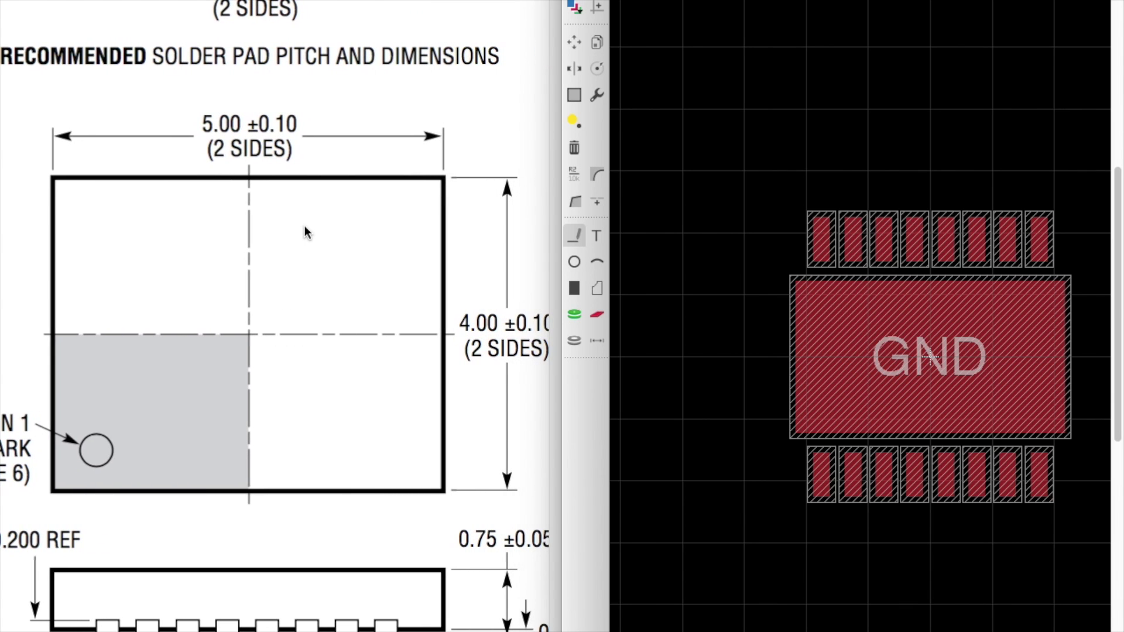
{"action": "scroll", "coordinate": [298, 262], "scroll_direction": "right", "scroll_amount": 20}
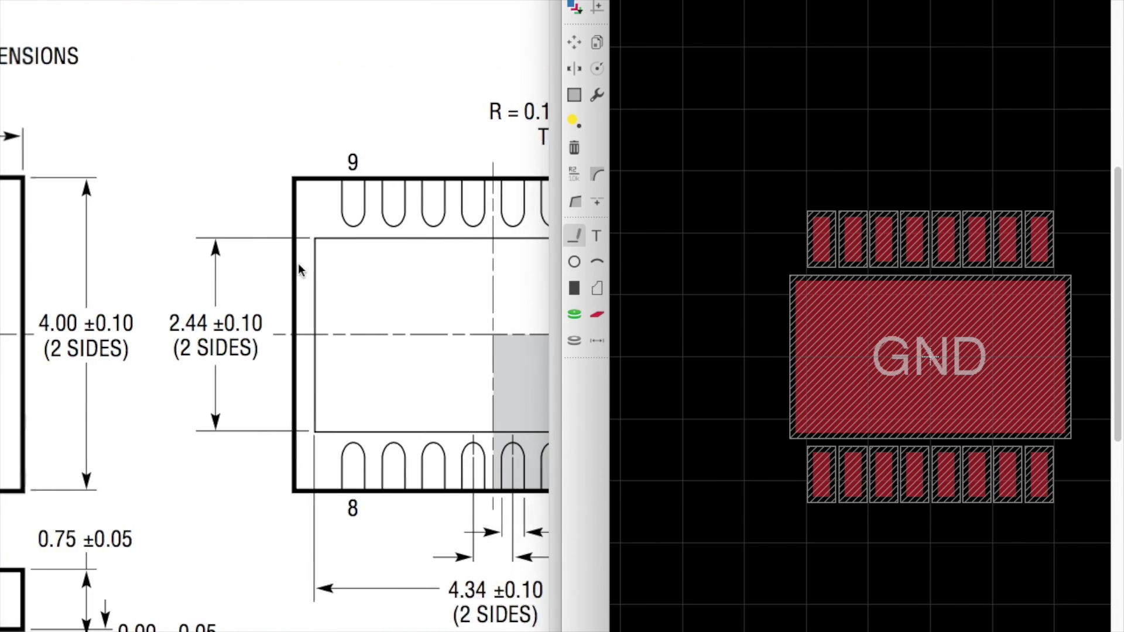
{"action": "scroll", "coordinate": [335, 222], "scroll_direction": "left", "scroll_amount": 18}
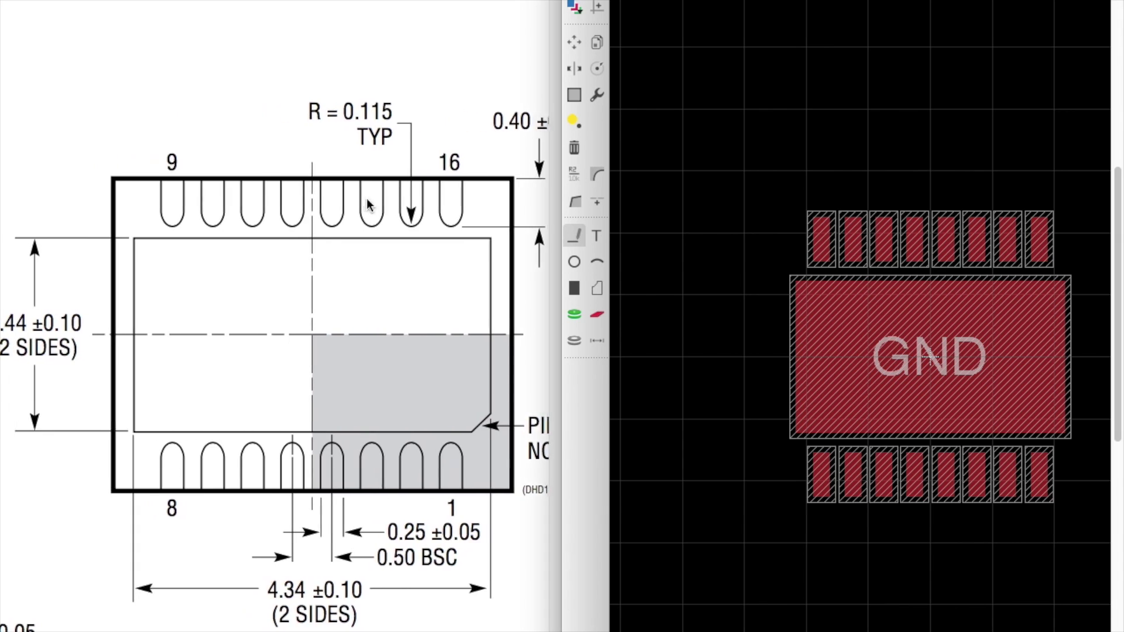
{"action": "scroll", "coordinate": [367, 198], "scroll_direction": "left", "scroll_amount": 6}
{"action": "scroll", "coordinate": [367, 199], "scroll_direction": "up", "scroll_amount": 15}
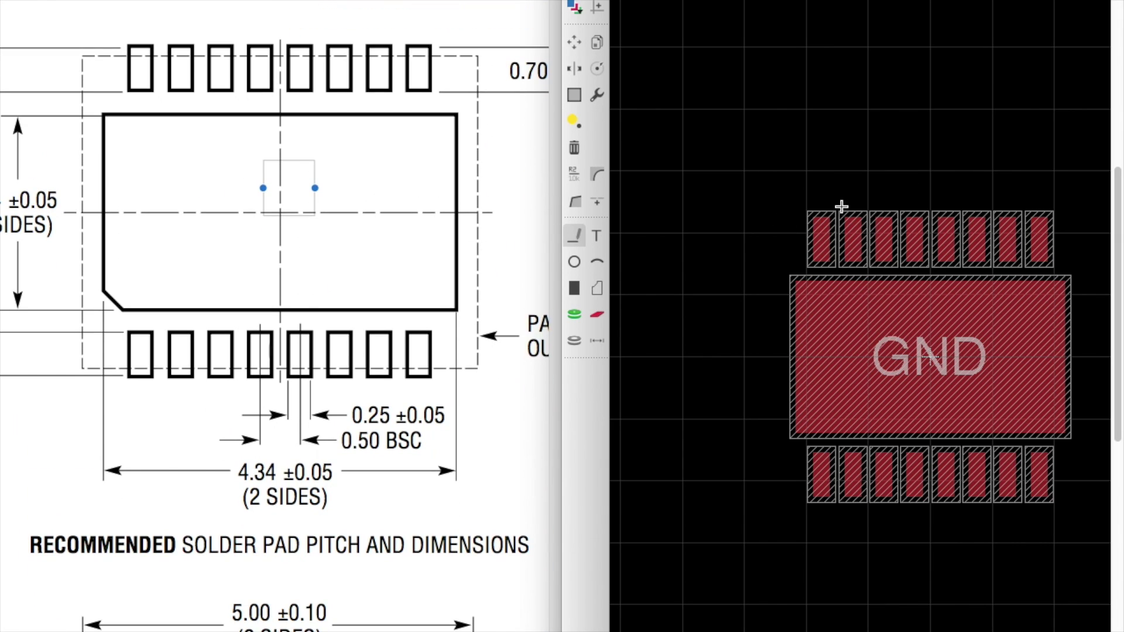
{"action": "scroll", "coordinate": [251, 214], "scroll_direction": "up", "scroll_amount": 1}
{"action": "scroll", "coordinate": [250, 213], "scroll_direction": "up", "scroll_amount": 4}
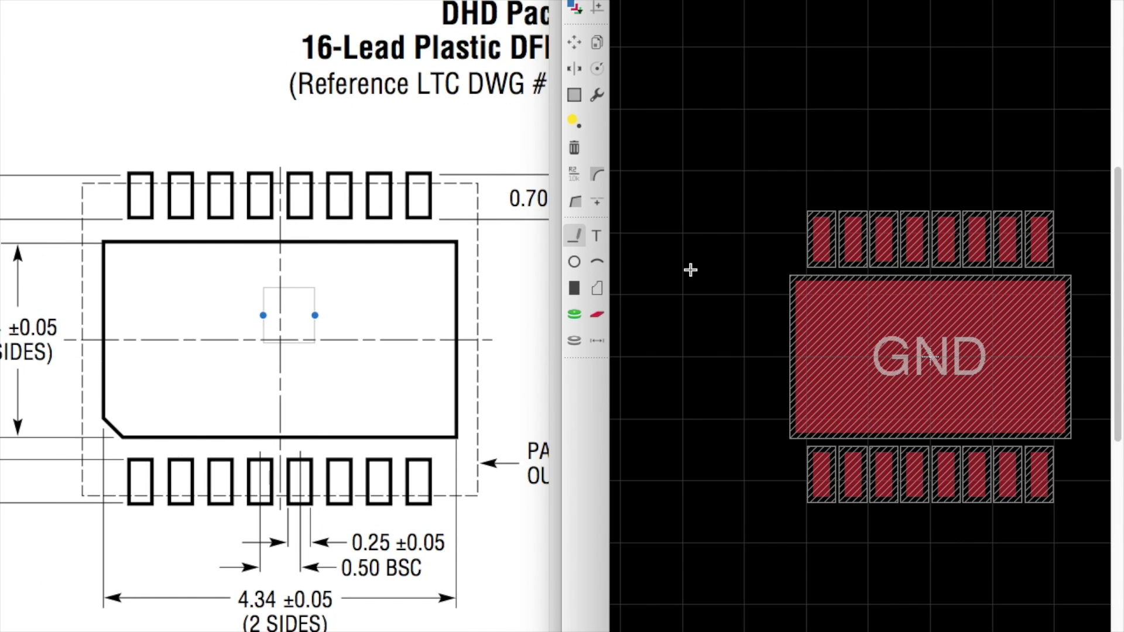
- Calculate 1.9+0.35-0.3 in Spotlight to work out the outline's vertical offset from the centre
{"action": "key", "text": "super+space"}
{"action": "type", "text": "1.9"}
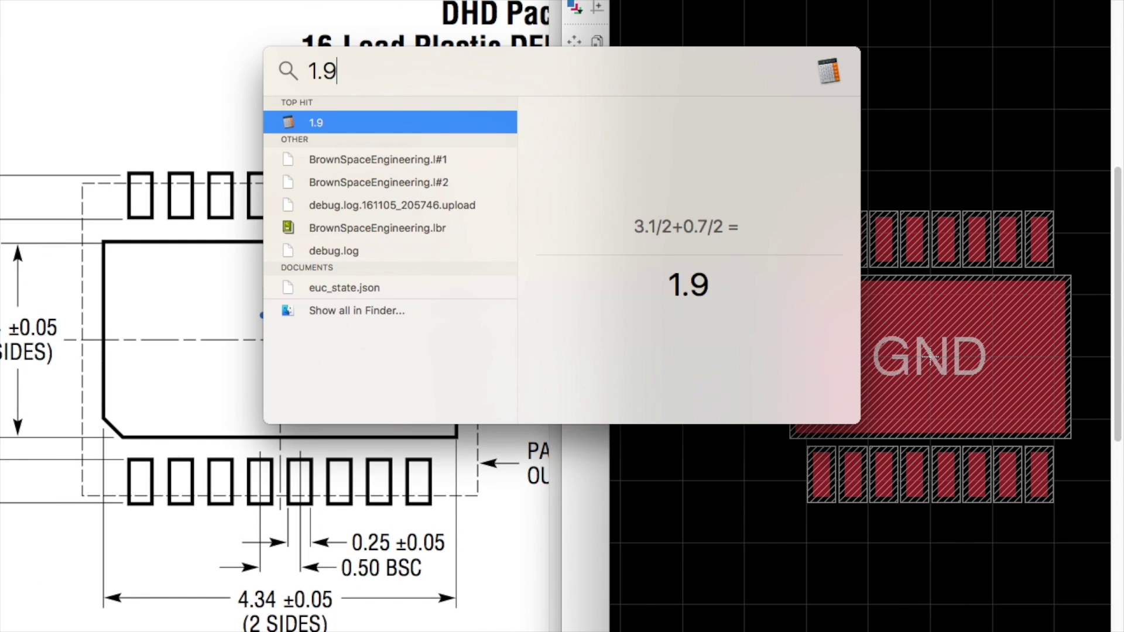
{"action": "type", "text": "+0"}
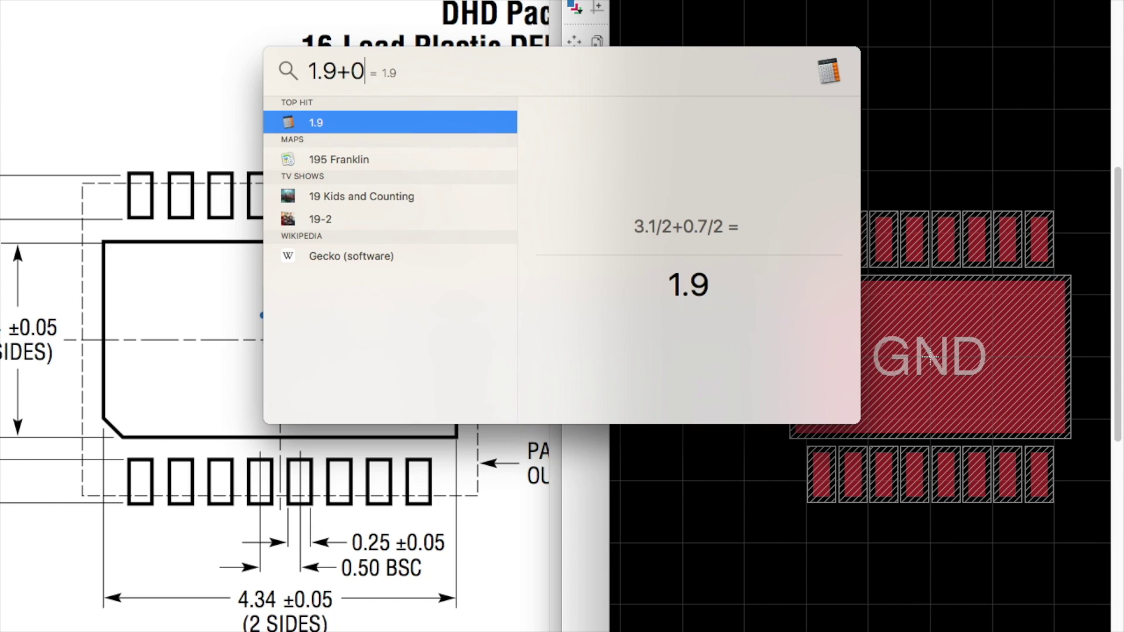
{"action": "type", "text": ".35+0.3"}
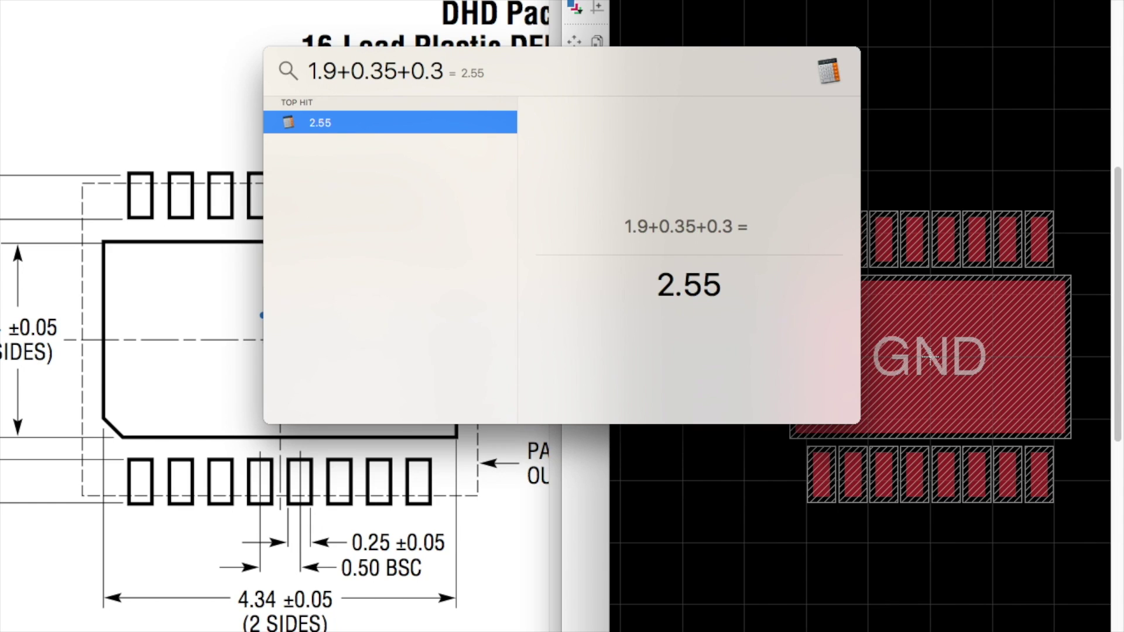
{"action": "key", "text": "BackSpace"}
{"action": "key", "text": "BackSpace"}
{"action": "key", "text": "BackSpace"}
{"action": "key", "text": "BackSpace"}
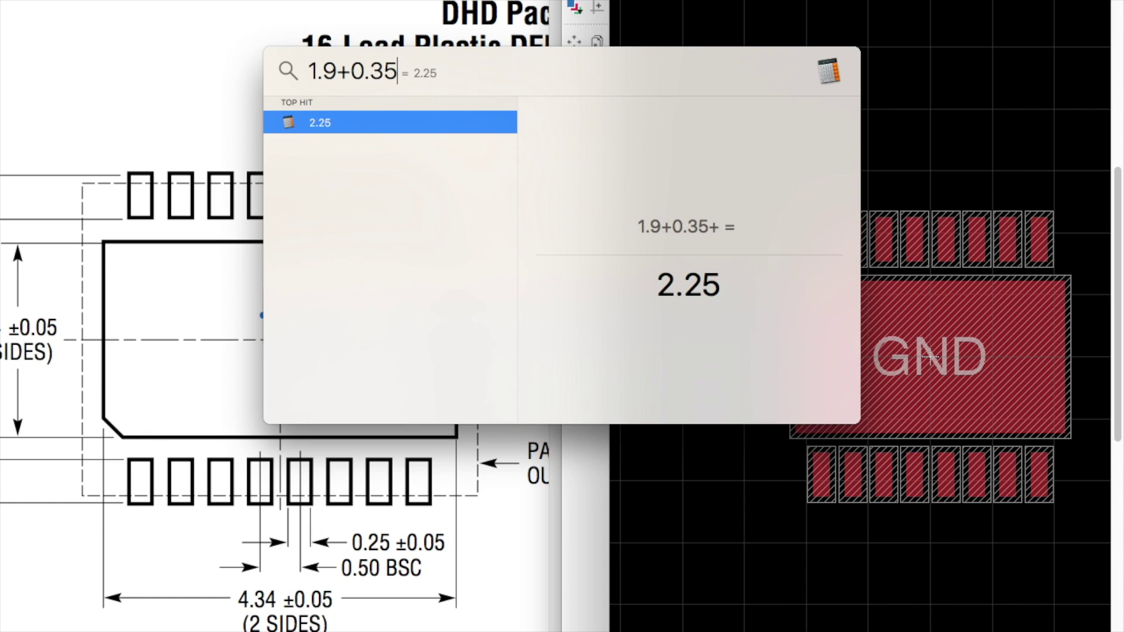
{"action": "type", "text": "-0.3"}
{"action": "key", "text": "Escape"}
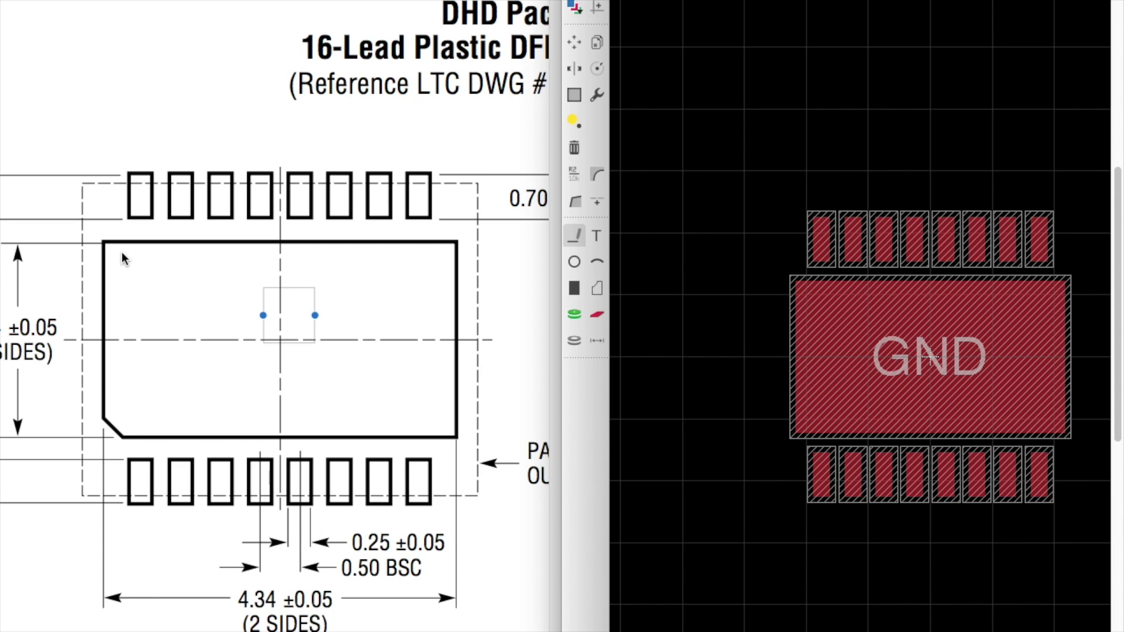
- Compare the dashed package outline in the datasheet's pad layout with the body dimensions in the package drawing below it
{"action": "scroll", "coordinate": [117, 275], "scroll_direction": "down", "scroll_amount": 5}
{"action": "scroll", "coordinate": [380, 281], "scroll_direction": "left", "scroll_amount": 5}
{"action": "scroll", "coordinate": [351, 282], "scroll_direction": "up", "scroll_amount": 2}
{"action": "scroll", "coordinate": [345, 283], "scroll_direction": "down", "scroll_amount": 4}
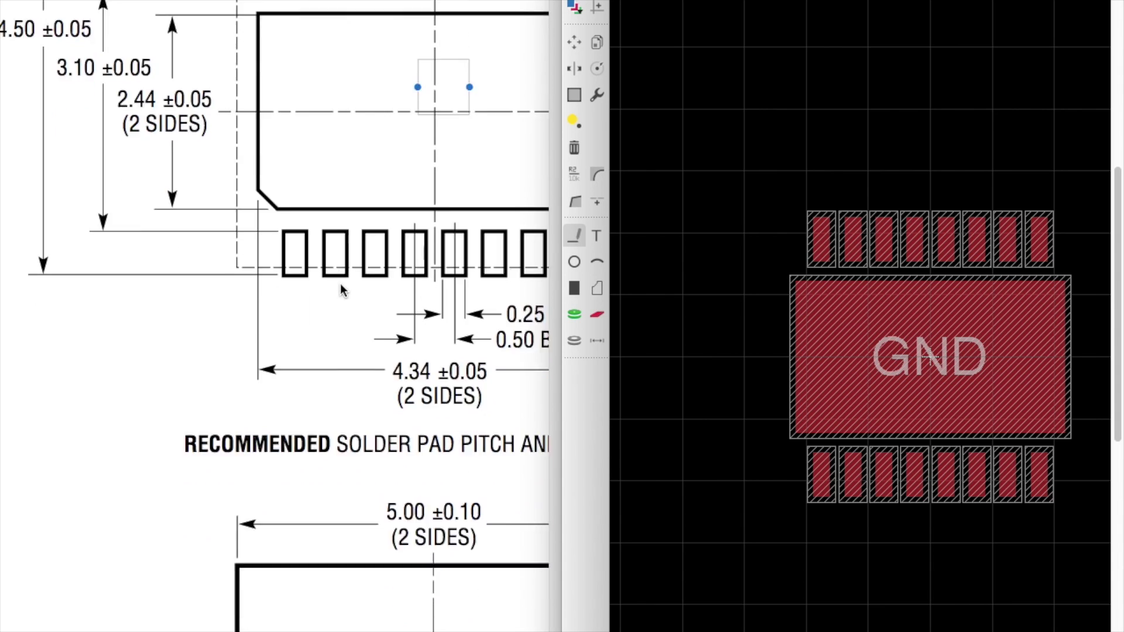
{"action": "scroll", "coordinate": [340, 287], "scroll_direction": "down", "scroll_amount": 8}
{"action": "scroll", "coordinate": [342, 287], "scroll_direction": "up", "scroll_amount": 4}
{"action": "scroll", "coordinate": [349, 287], "scroll_direction": "up", "scroll_amount": 3}
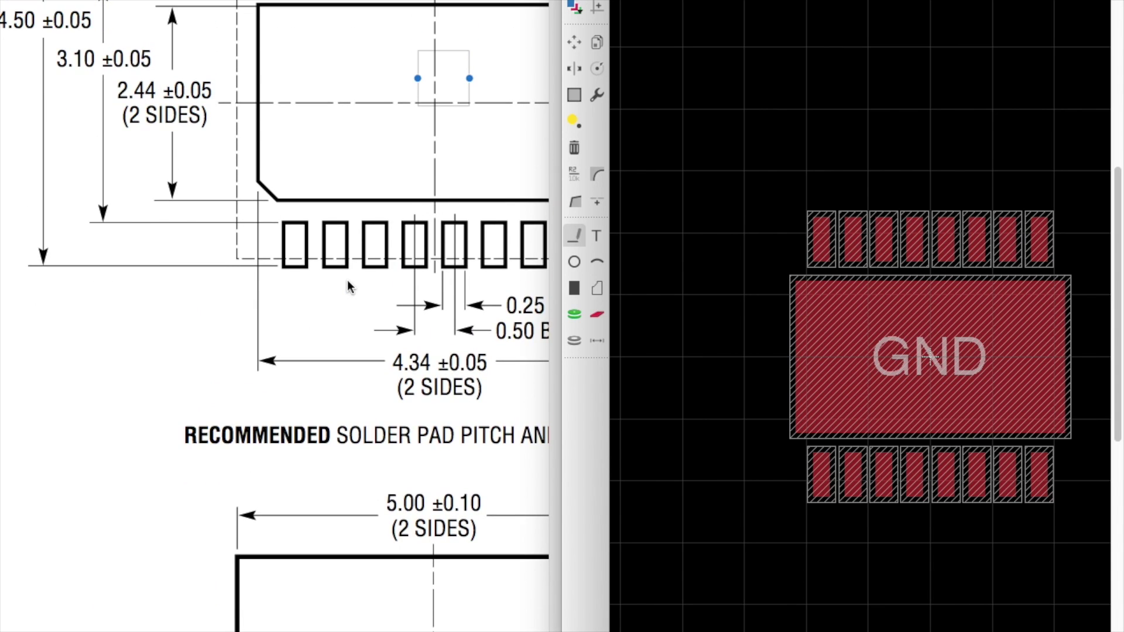
{"action": "scroll", "coordinate": [315, 275], "scroll_direction": "right", "scroll_amount": 6}
{"action": "scroll", "coordinate": [315, 275], "scroll_direction": "left", "scroll_amount": 4}
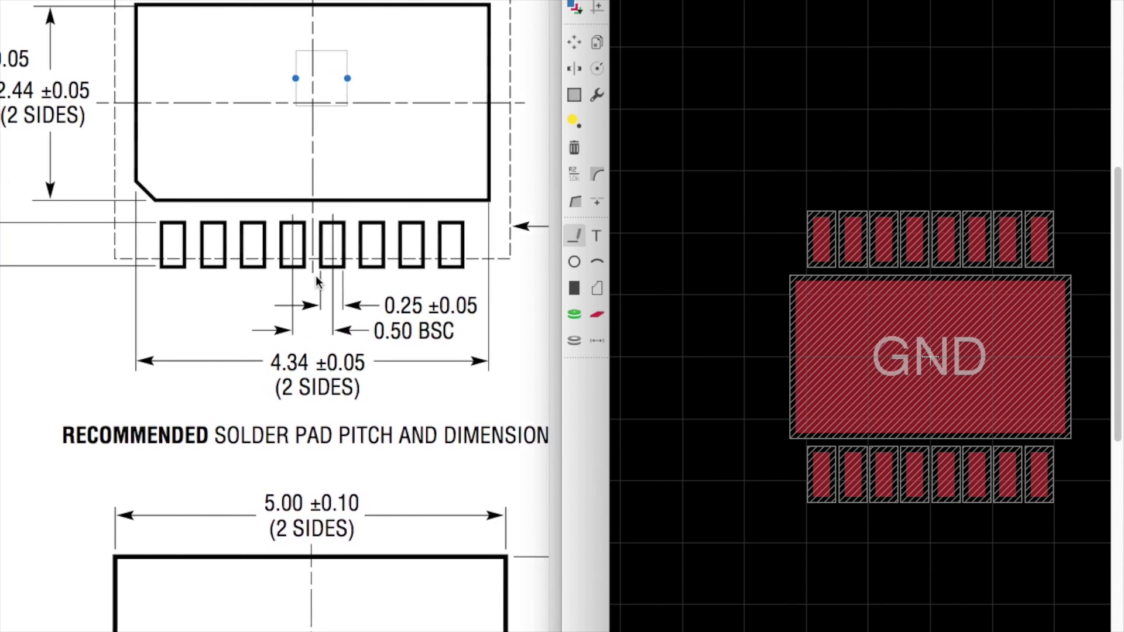
{"action": "scroll", "coordinate": [312, 279], "scroll_direction": "down", "scroll_amount": 7}
{"action": "scroll", "coordinate": [311, 288], "scroll_direction": "right", "scroll_amount": 4}
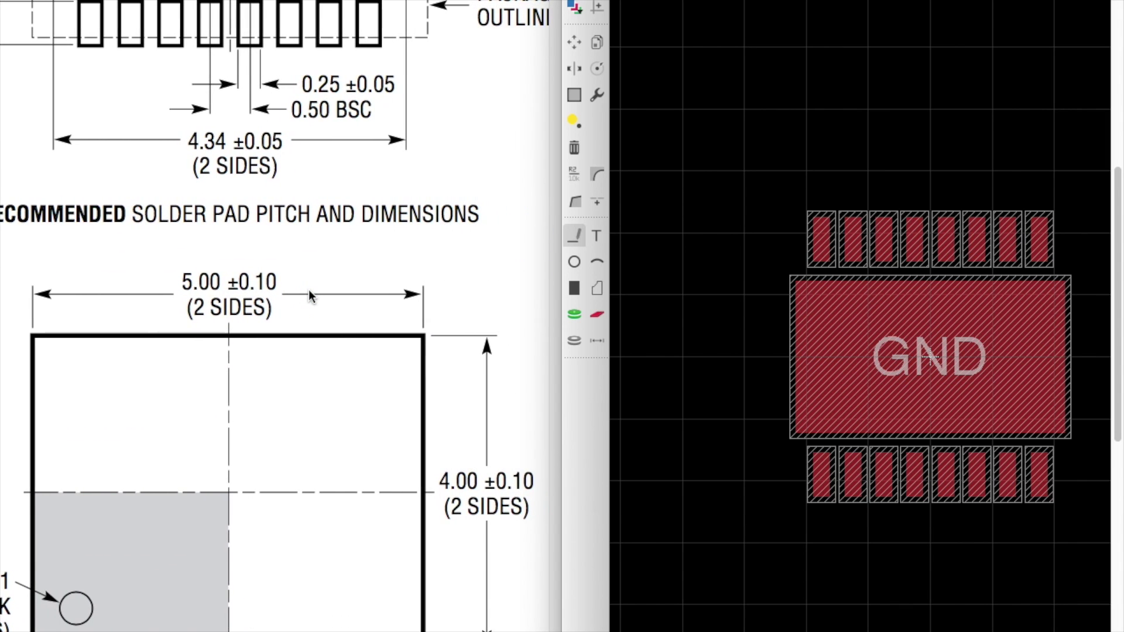
{"action": "scroll", "coordinate": [287, 301], "scroll_direction": "up", "scroll_amount": 14}
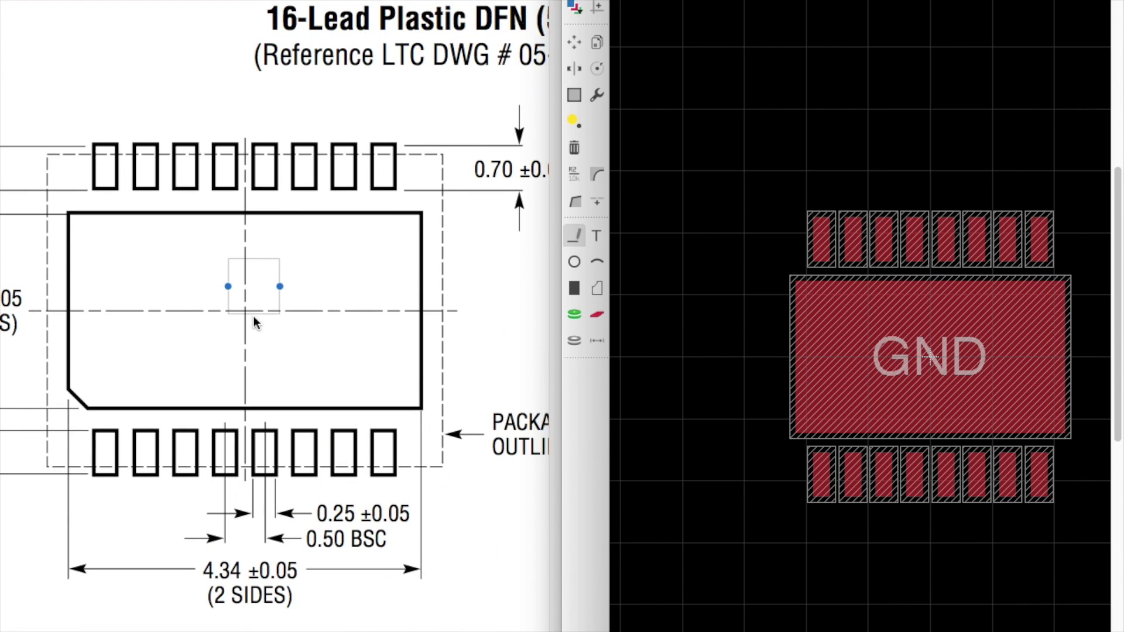
{"action": "scroll", "coordinate": [263, 325], "scroll_direction": "left", "scroll_amount": 2}
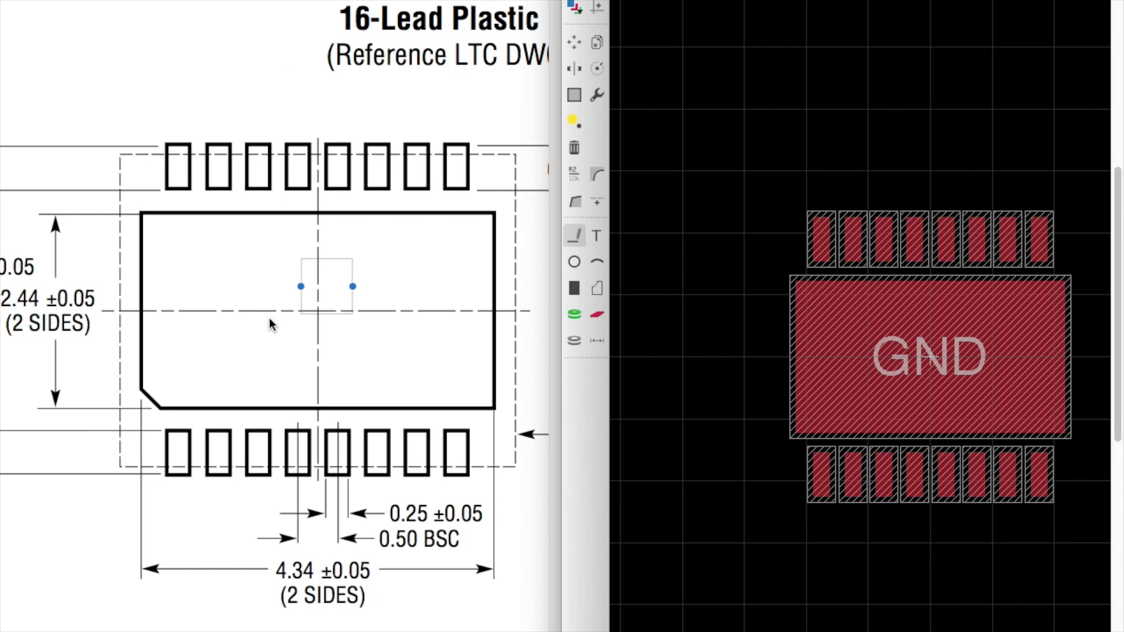
{"action": "key", "text": "super+space"}
{"action": "type", "text": "4.34"}
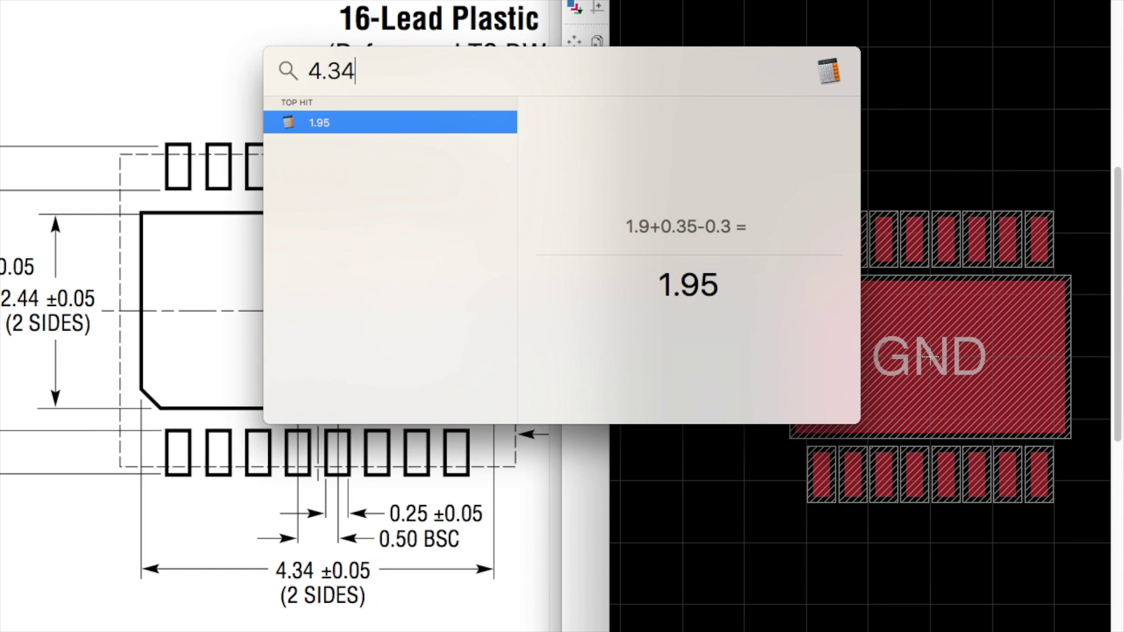
{"action": "key", "text": "Escape"}
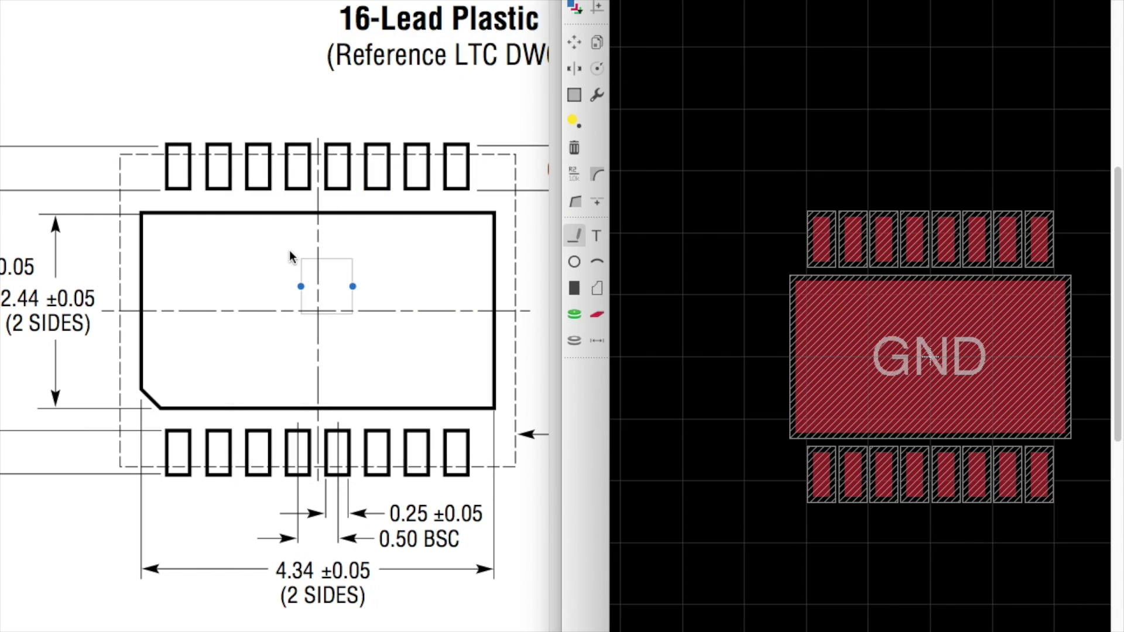
{"action": "scroll", "coordinate": [281, 314], "scroll_direction": "down", "scroll_amount": 5}
{"action": "scroll", "coordinate": [297, 372], "scroll_direction": "down", "scroll_amount": 1}
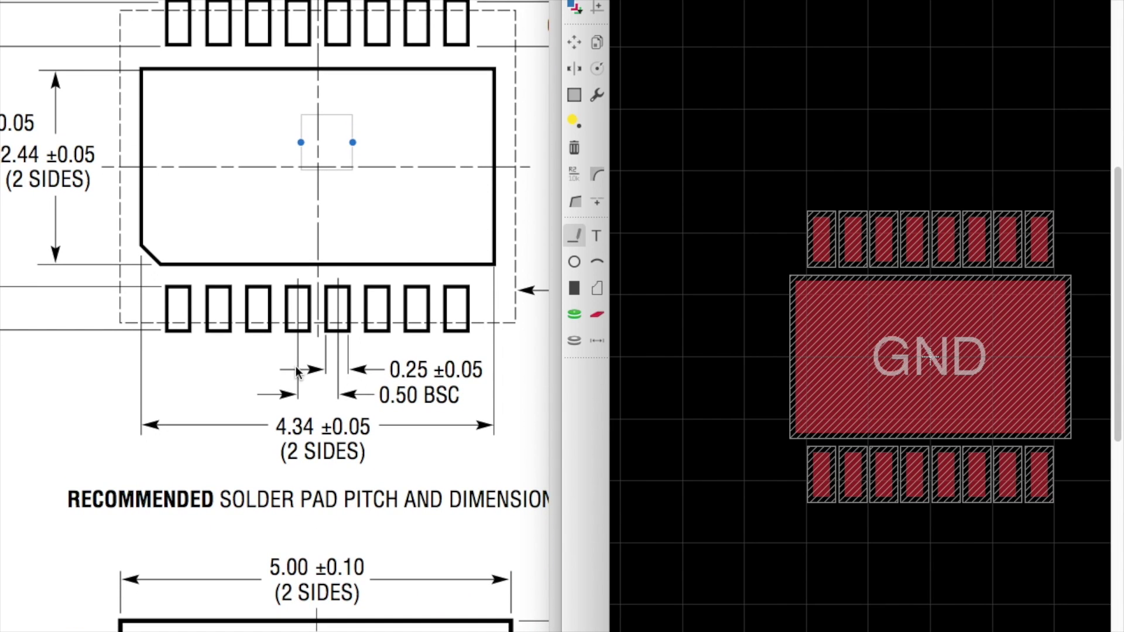
{"action": "scroll", "coordinate": [279, 281], "scroll_direction": "left", "scroll_amount": 3}
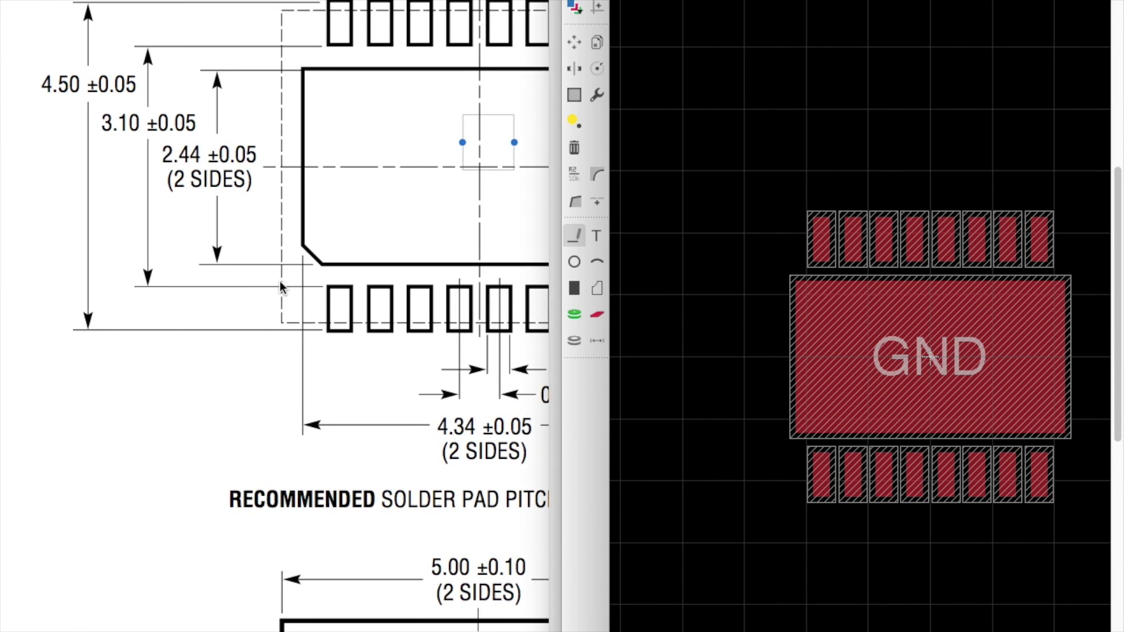
- Compare the dashed package outline in the datasheet's pad layout with the body's 5.00 and 4.00 mm dimensions in the package drawing
{"action": "scroll", "coordinate": [279, 287], "scroll_direction": "down", "scroll_amount": 5}
{"action": "scroll", "coordinate": [290, 346], "scroll_direction": "right", "scroll_amount": 5}
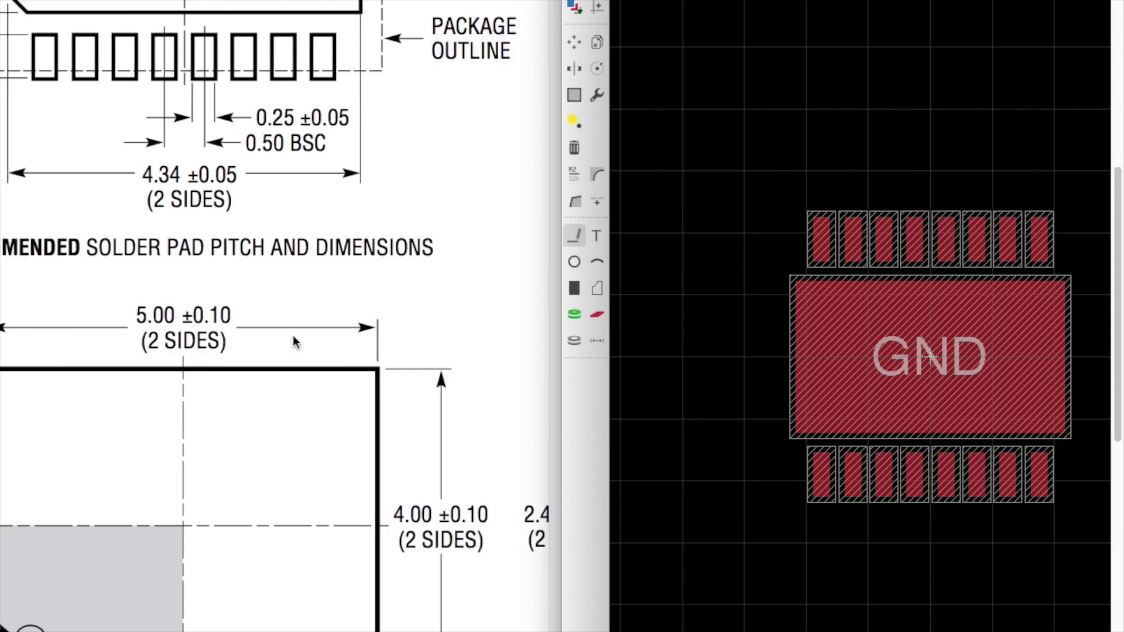
{"action": "scroll", "coordinate": [294, 342], "scroll_direction": "left", "scroll_amount": 3}
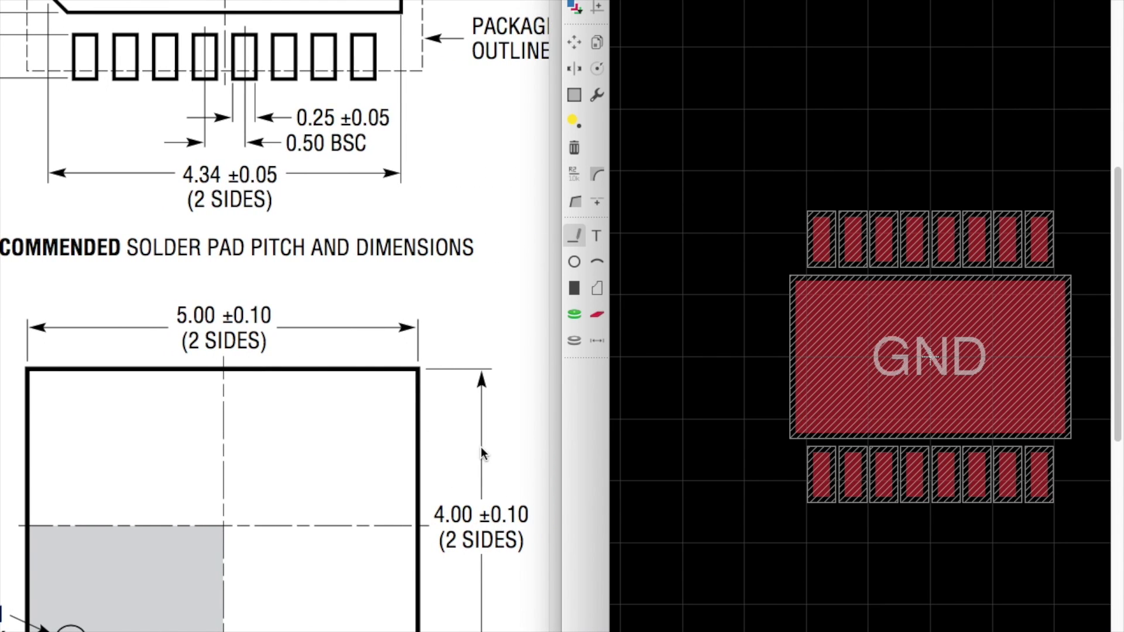
{"action": "scroll", "coordinate": [480, 448], "scroll_direction": "left", "scroll_amount": 3}
{"action": "scroll", "coordinate": [449, 439], "scroll_direction": "up", "scroll_amount": 6}
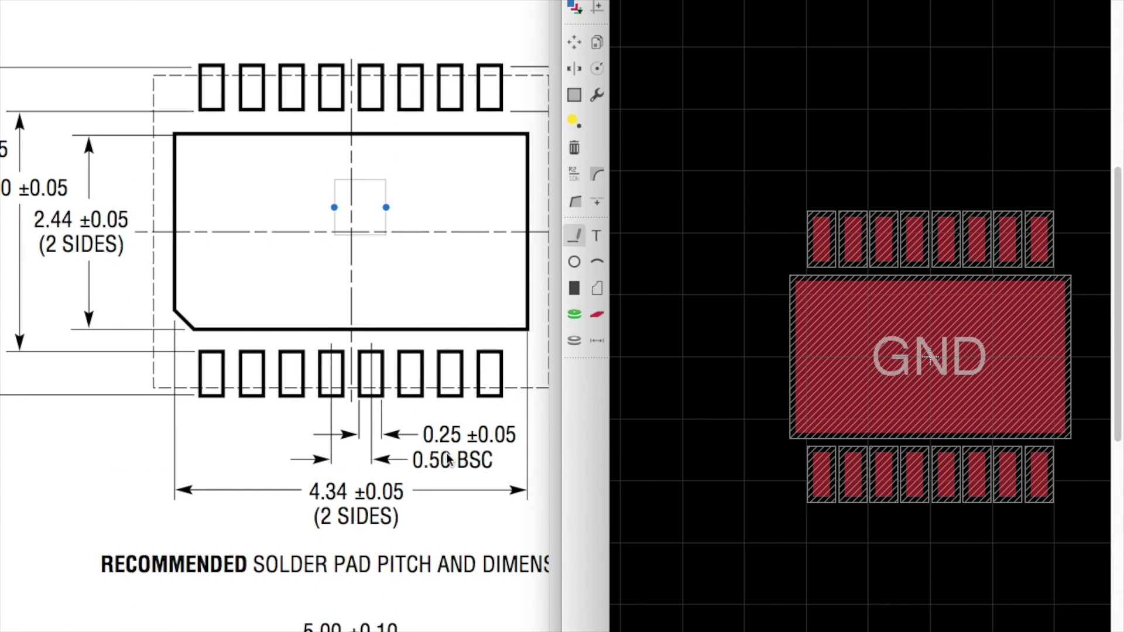
{"action": "scroll", "coordinate": [236, 379], "scroll_direction": "right", "scroll_amount": 4}
{"action": "scroll", "coordinate": [237, 379], "scroll_direction": "left", "scroll_amount": 2}
{"action": "scroll", "coordinate": [237, 380], "scroll_direction": "left", "scroll_amount": 1}
{"action": "scroll", "coordinate": [237, 378], "scroll_direction": "down", "scroll_amount": 8}
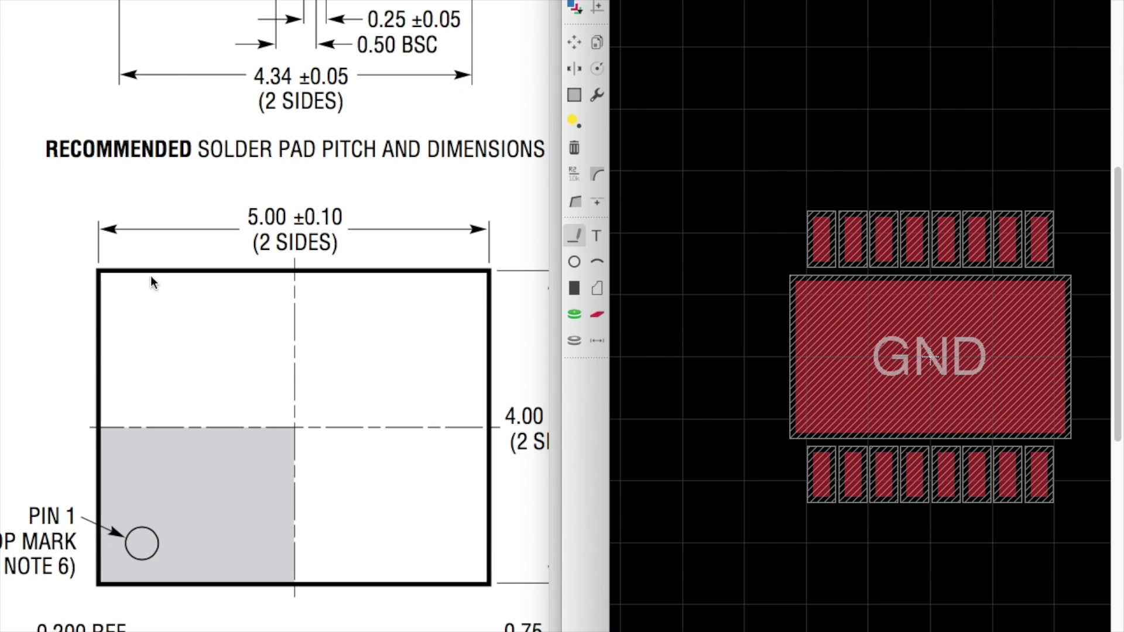
{"action": "scroll", "coordinate": [233, 408], "scroll_direction": "right", "scroll_amount": 3}
{"action": "scroll", "coordinate": [233, 409], "scroll_direction": "left", "scroll_amount": 2}
{"action": "scroll", "coordinate": [233, 408], "scroll_direction": "up", "scroll_amount": 1}
{"action": "scroll", "coordinate": [230, 415], "scroll_direction": "down", "scroll_amount": 1}
{"action": "scroll", "coordinate": [342, 251], "scroll_direction": "up", "scroll_amount": 9}
{"action": "scroll", "coordinate": [400, 240], "scroll_direction": "left", "scroll_amount": 2}
{"action": "scroll", "coordinate": [401, 252], "scroll_direction": "left", "scroll_amount": 1}
{"action": "scroll", "coordinate": [785, 208], "scroll_direction": "up", "scroll_amount": 5}
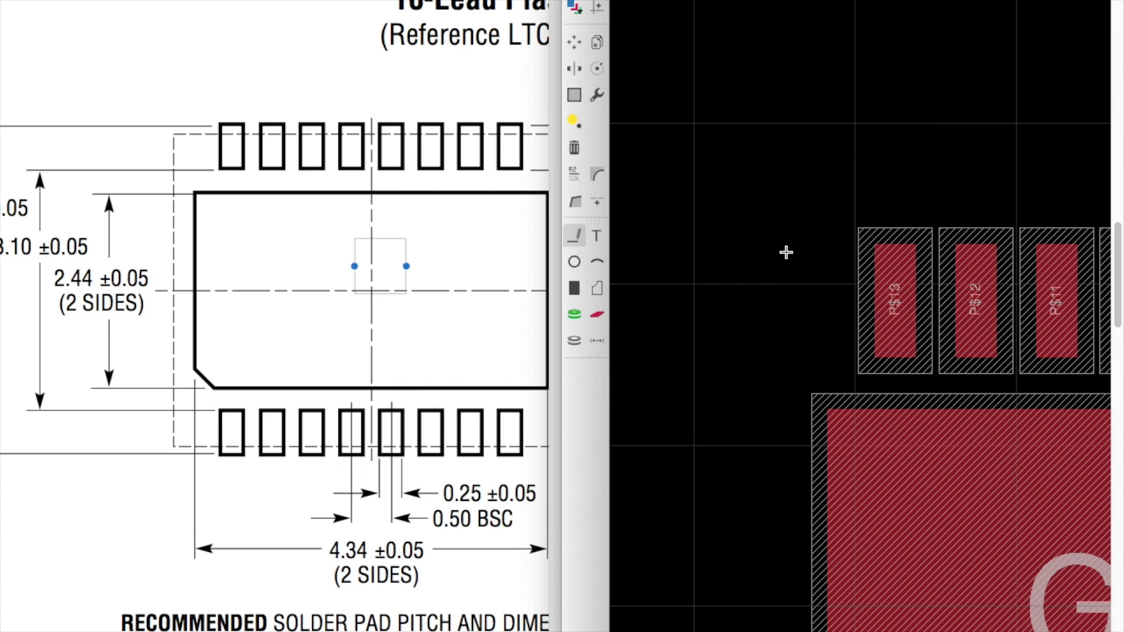
- Draw a closed rectangular package outline 5 mm wide and 4 mm high, centred around the pads, and end the line
{"action": "left_click", "coordinate": [776, 282]}
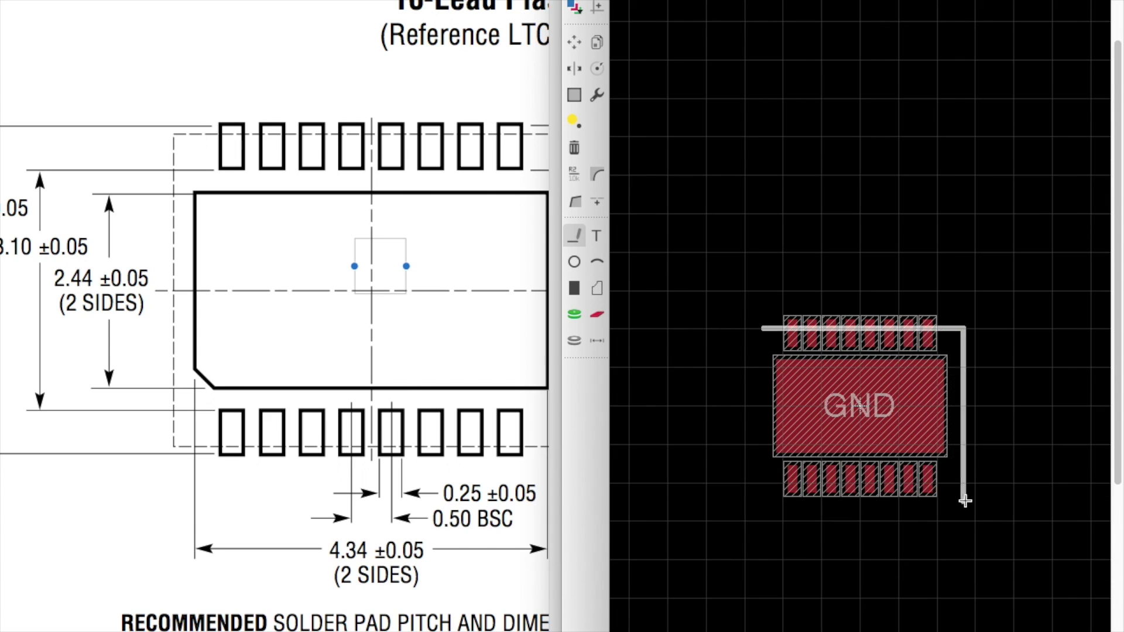
{"action": "scroll", "coordinate": [823, 418], "scroll_direction": "up", "scroll_amount": 5}
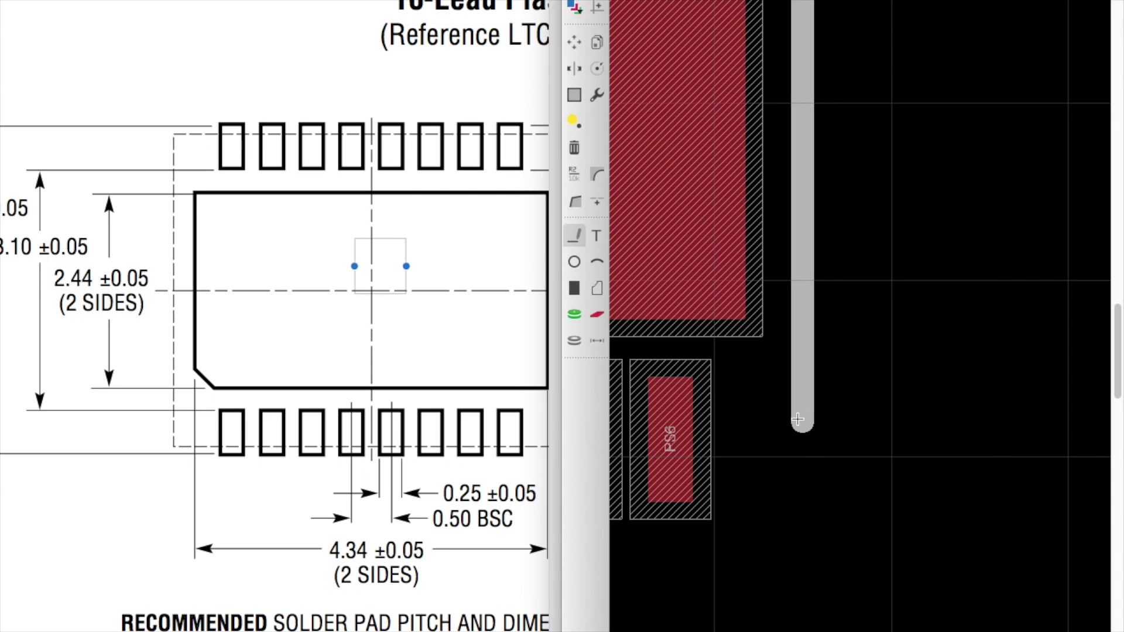
{"action": "scroll", "coordinate": [804, 456], "scroll_direction": "down", "scroll_amount": 5}
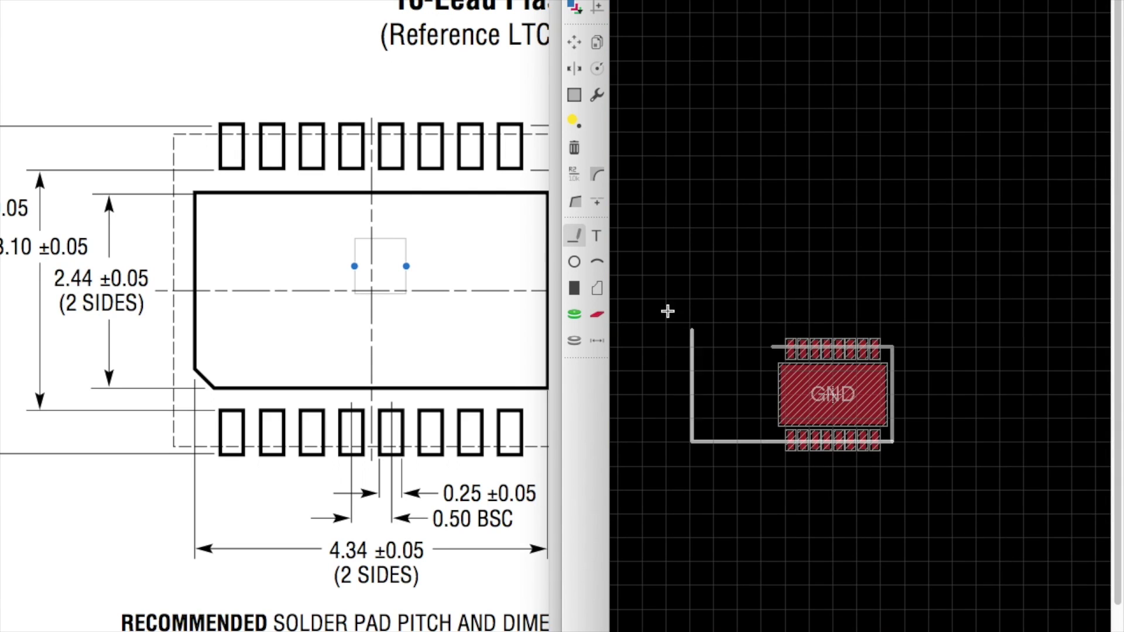
{"action": "scroll", "coordinate": [867, 436], "scroll_direction": "up", "scroll_amount": 5}
{"action": "left_click", "coordinate": [935, 420]}
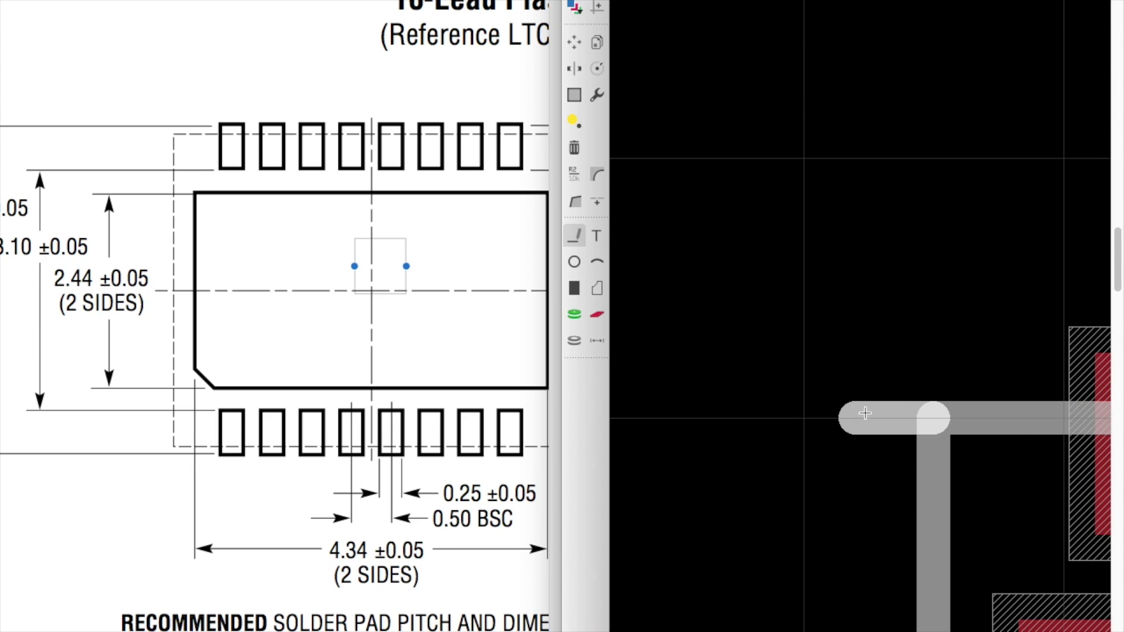
{"action": "key", "text": "Escape"}
{"action": "scroll", "coordinate": [841, 342], "scroll_direction": "down", "scroll_amount": 5}
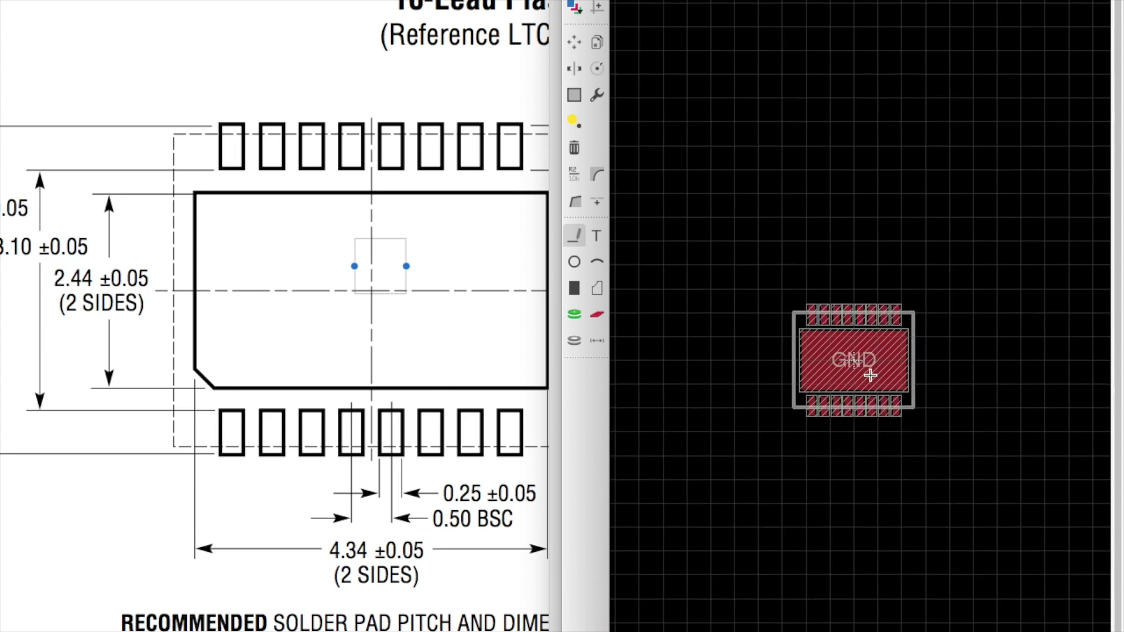
- Draw a pin 1 marker circle of radius 0.2, centred at -2.3, -1.7 inside the outline's lower-left corner
{"action": "scroll", "coordinate": [861, 372], "scroll_direction": "up", "scroll_amount": 4}
{"action": "scroll", "coordinate": [788, 419], "scroll_direction": "down", "scroll_amount": 1}
{"action": "scroll", "coordinate": [790, 424], "scroll_direction": "up", "scroll_amount": 4}
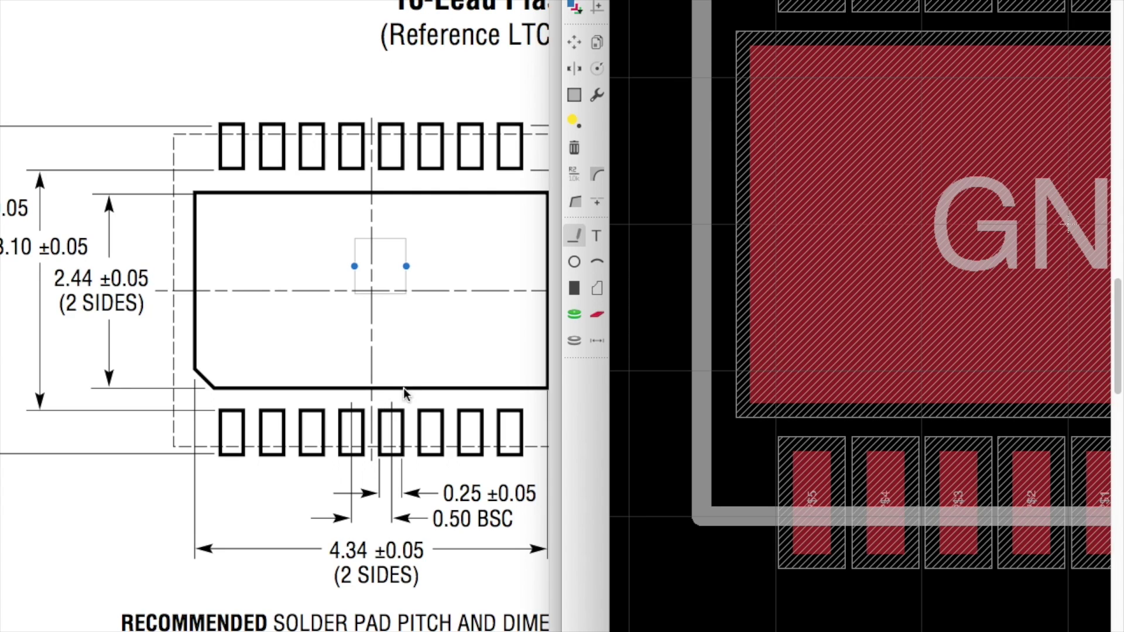
{"action": "scroll", "coordinate": [633, 319], "scroll_direction": "up", "scroll_amount": 1}
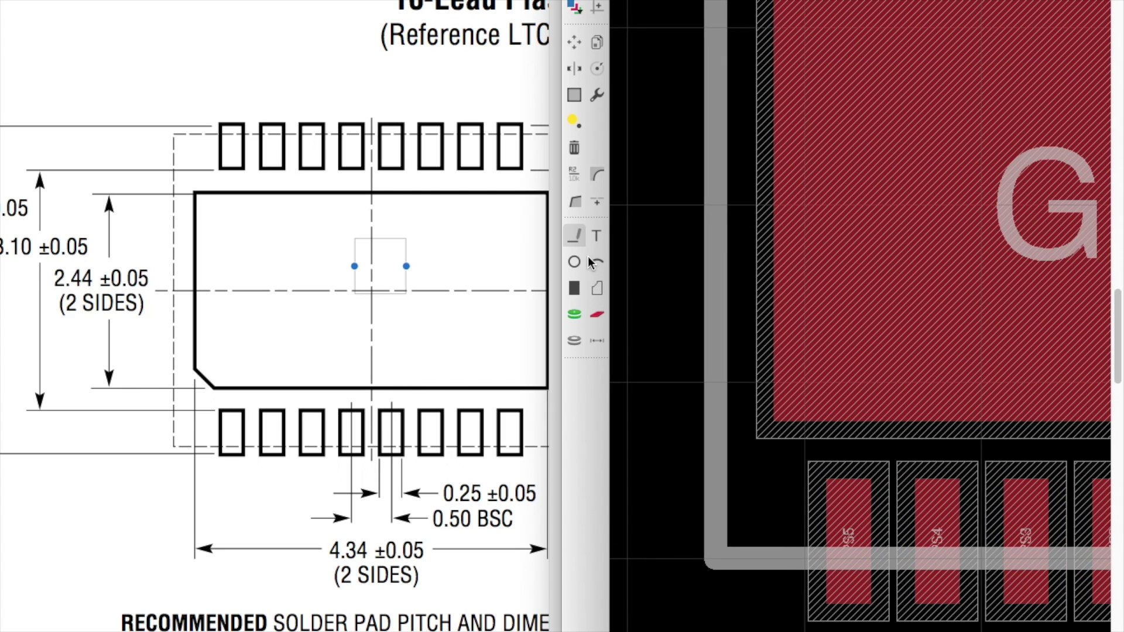
{"action": "left_click", "coordinate": [575, 262]}
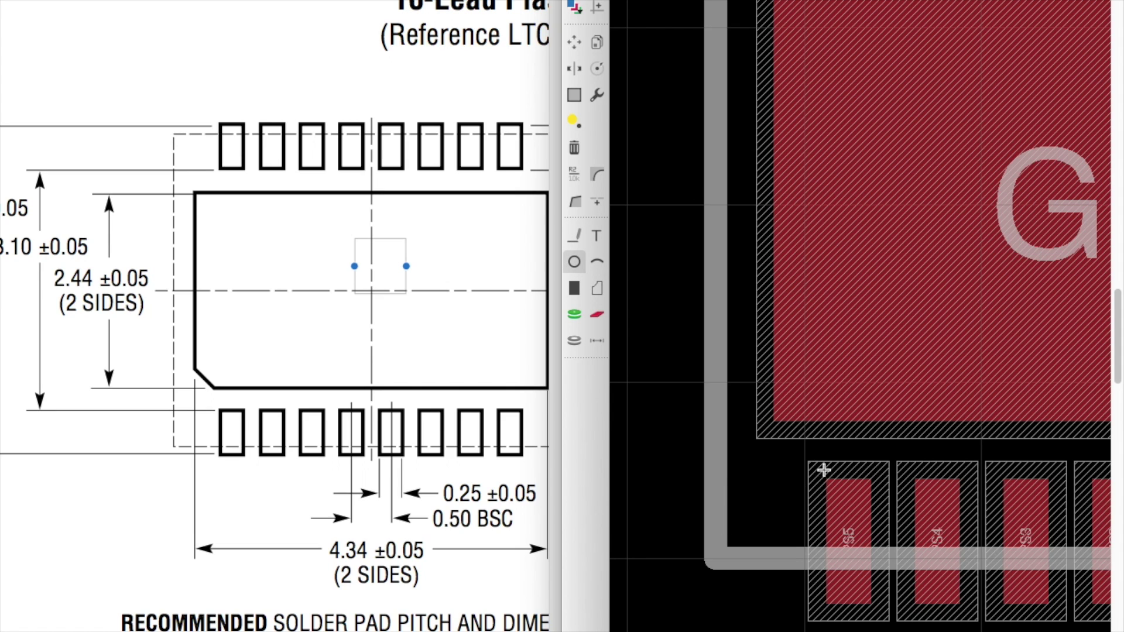
{"action": "scroll", "coordinate": [735, 510], "scroll_direction": "down", "scroll_amount": 3}
{"action": "scroll", "coordinate": [748, 516], "scroll_direction": "up", "scroll_amount": 4}
{"action": "left_click", "coordinate": [750, 517]}
{"action": "left_click", "coordinate": [795, 515]}
- Set the marker circle's width to 0.5 and its radius to 0.15
{"action": "right_click", "coordinate": [781, 520]}
{"action": "left_click", "coordinate": [820, 621]}
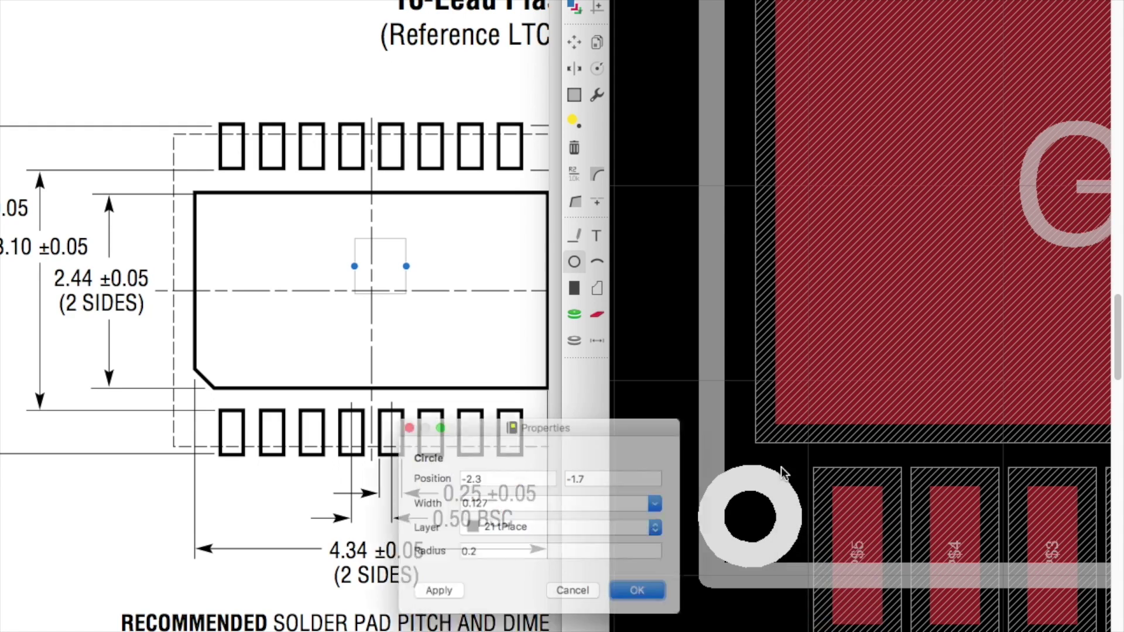
{"action": "left_click", "coordinate": [478, 503]}
{"action": "left_click_drag", "start_coordinate": [478, 504], "coordinate": [469, 504]}
{"action": "type", "text": "5"}
{"action": "left_click", "coordinate": [463, 556]}
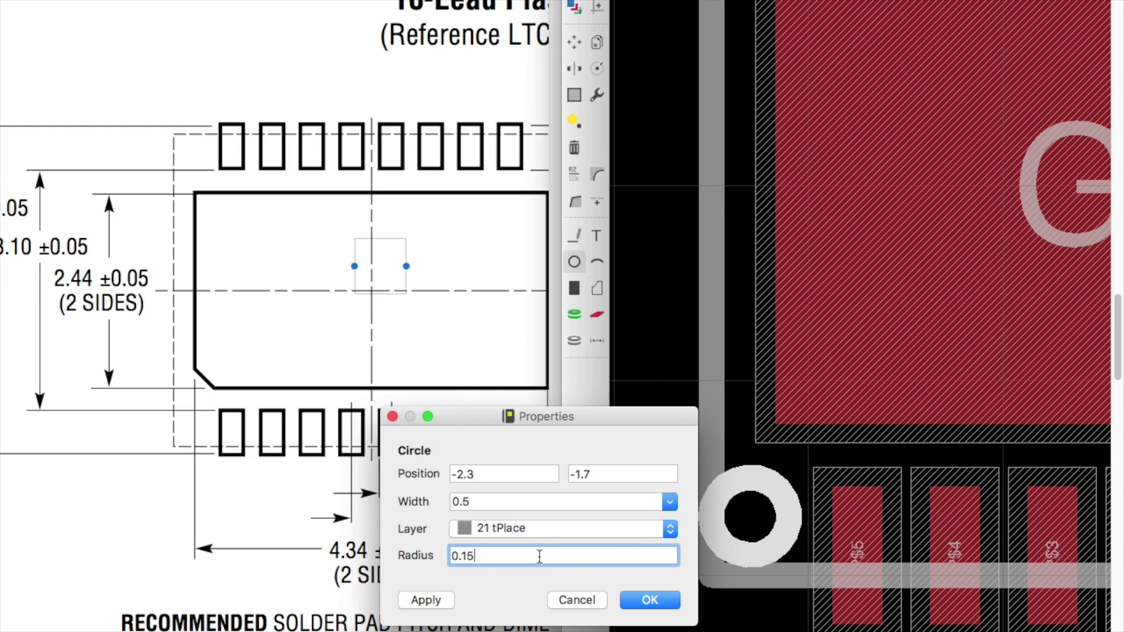
{"action": "key", "text": "Return"}
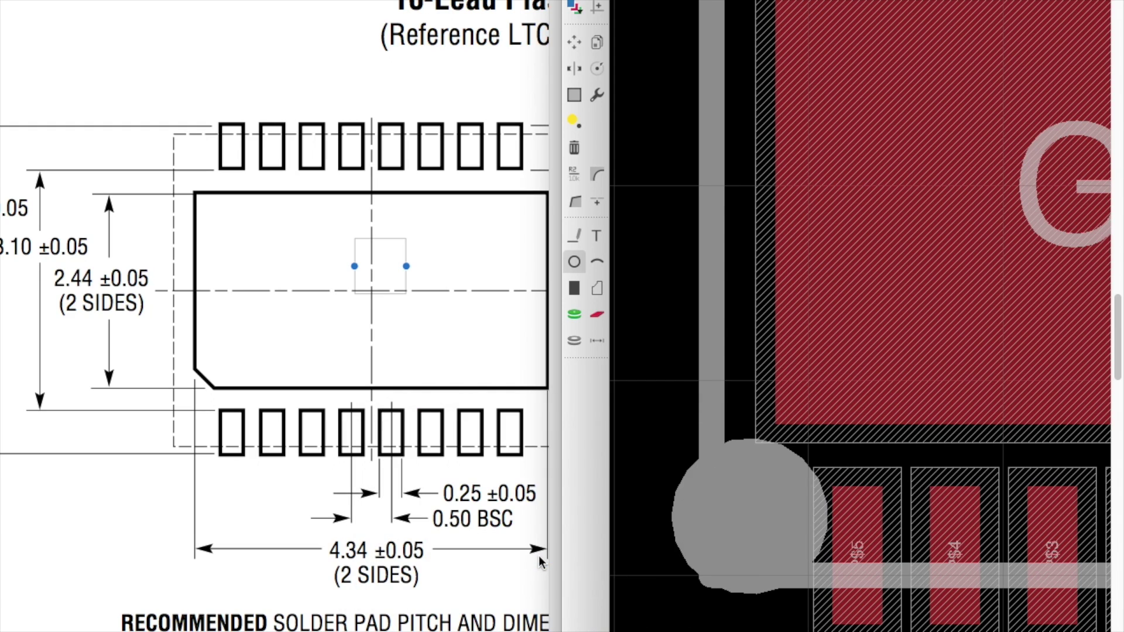
- Set the marker circle's width to 0.4 and its radius to 0.1
{"action": "right_click", "coordinate": [747, 513]}
{"action": "left_click", "coordinate": [790, 621]}
{"action": "left_click", "coordinate": [490, 502]}
{"action": "key", "text": "Return"}
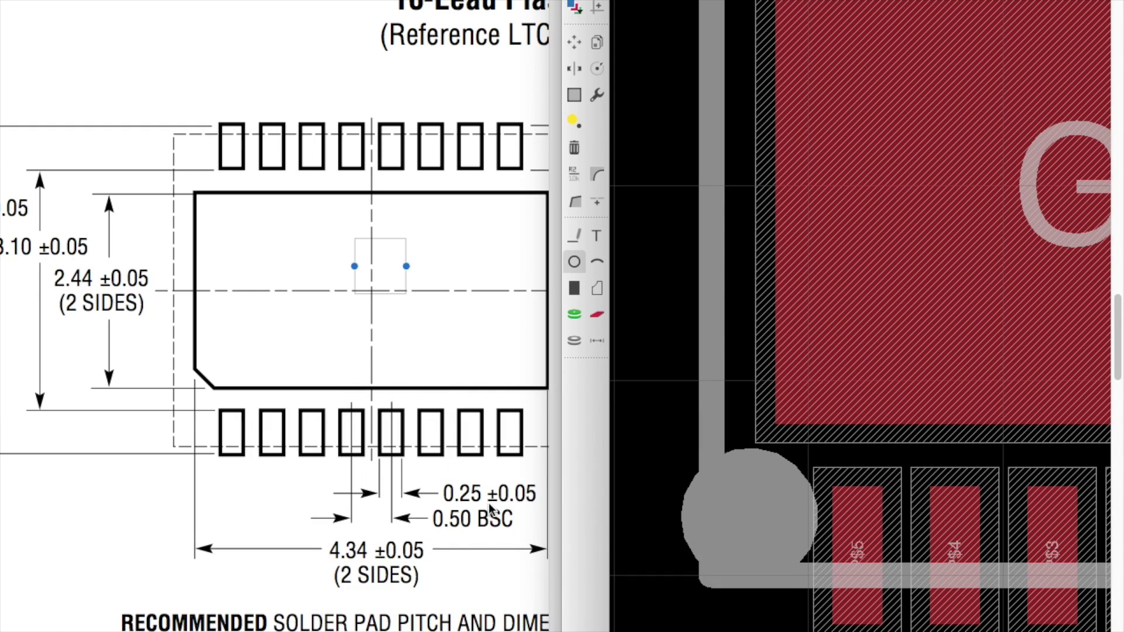
{"action": "right_click", "coordinate": [725, 516]}
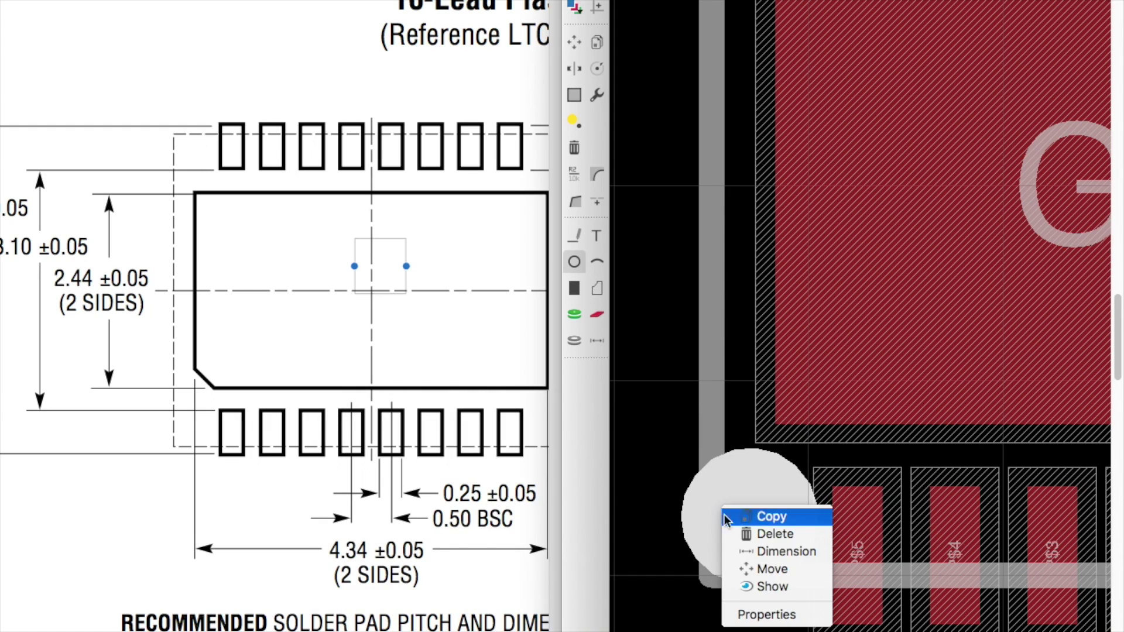
{"action": "left_click", "coordinate": [779, 615]}
{"action": "left_click", "coordinate": [533, 557]}
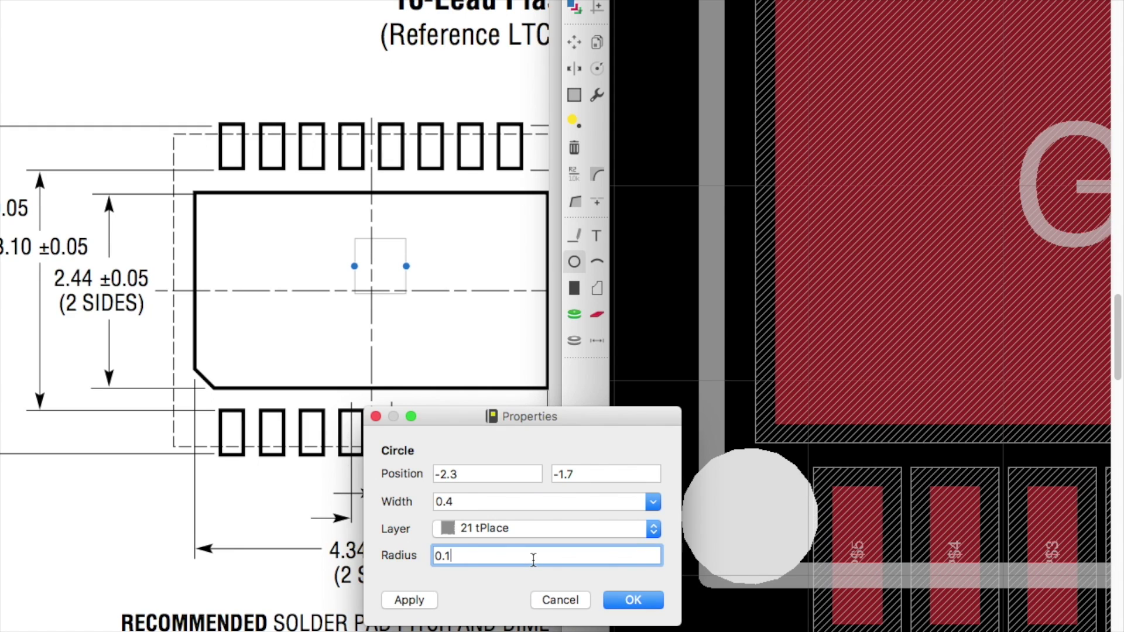
{"action": "key", "text": "Return"}
- Reduce the marker circle's width to 0.3
{"action": "right_click", "coordinate": [758, 530]}
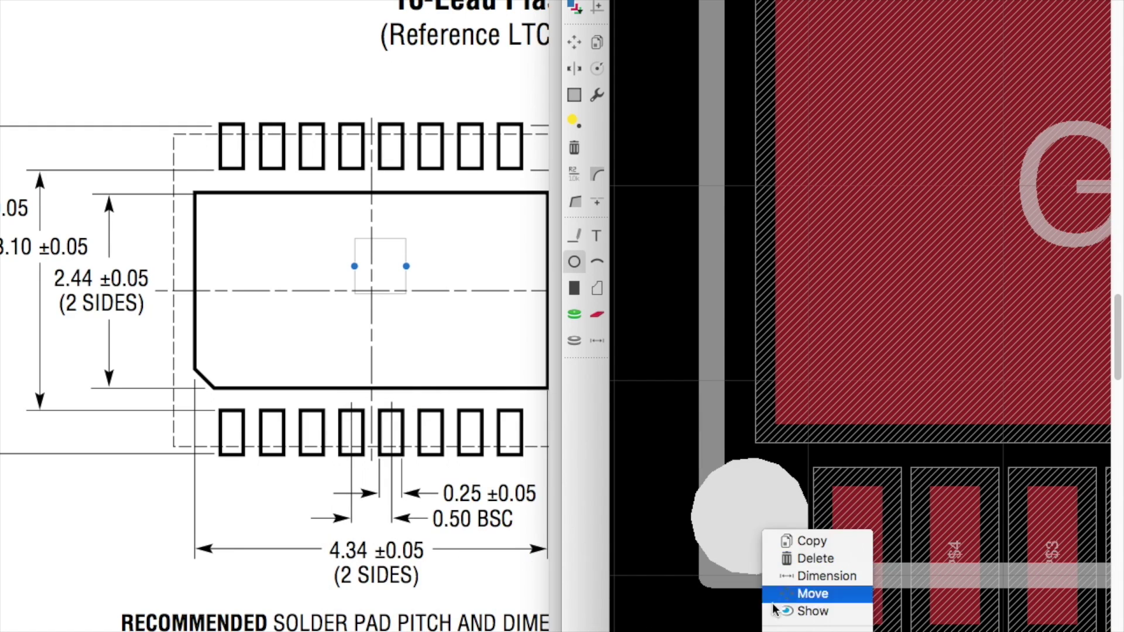
{"action": "left_click", "coordinate": [778, 618]}
{"action": "left_click", "coordinate": [504, 497]}
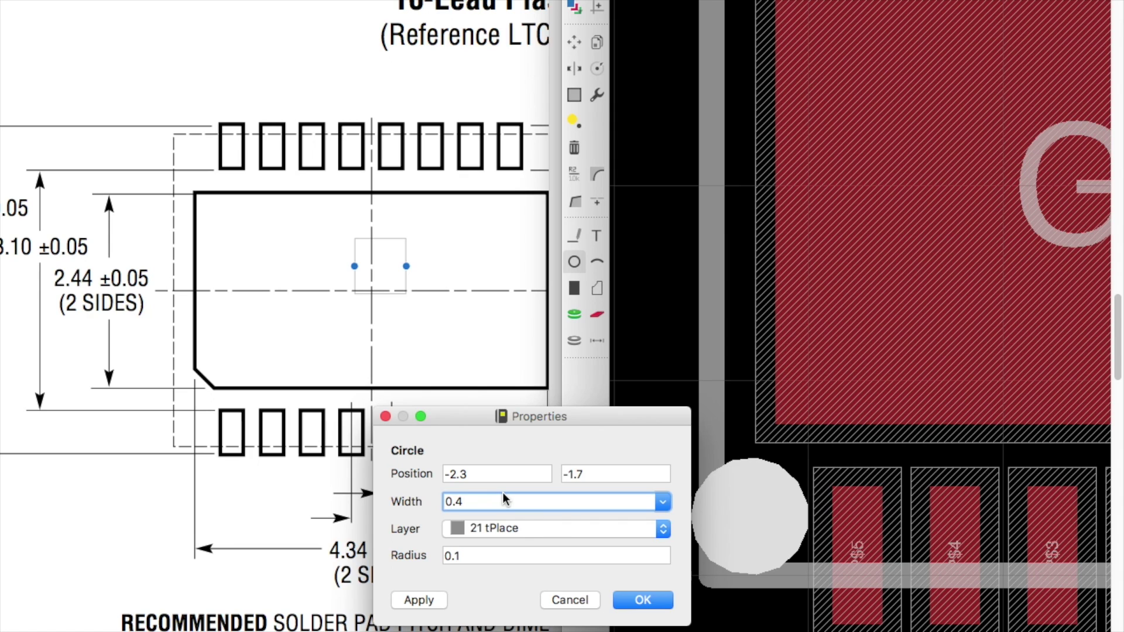
{"action": "type", "text": "0.2"}
{"action": "key", "text": "Return"}
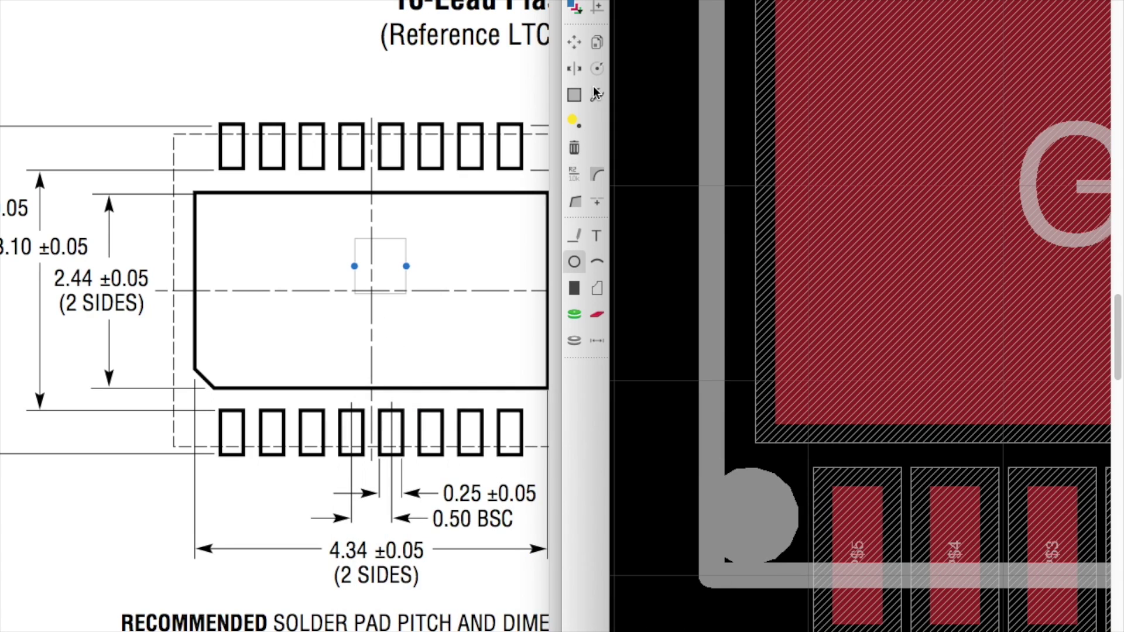
- Move the marker circle to -2.2, -1.7, between the outline's left edge and the first lower pad
{"action": "left_click", "coordinate": [574, 42]}
{"action": "left_click", "coordinate": [770, 511]}
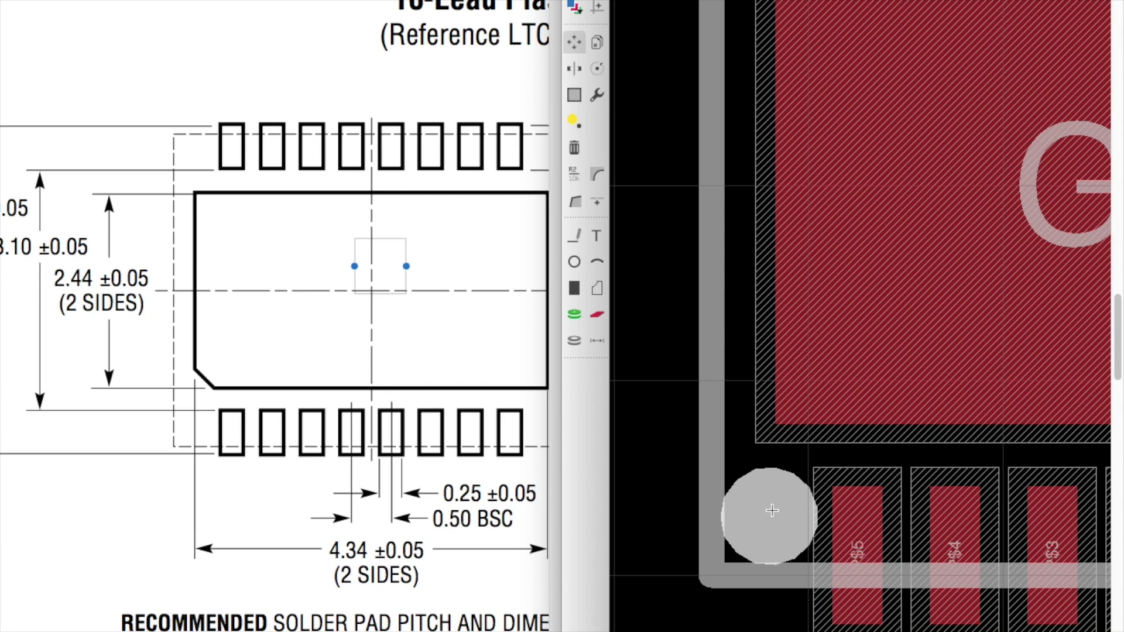
{"action": "left_click_drag", "start_coordinate": [773, 511], "coordinate": [774, 498]}
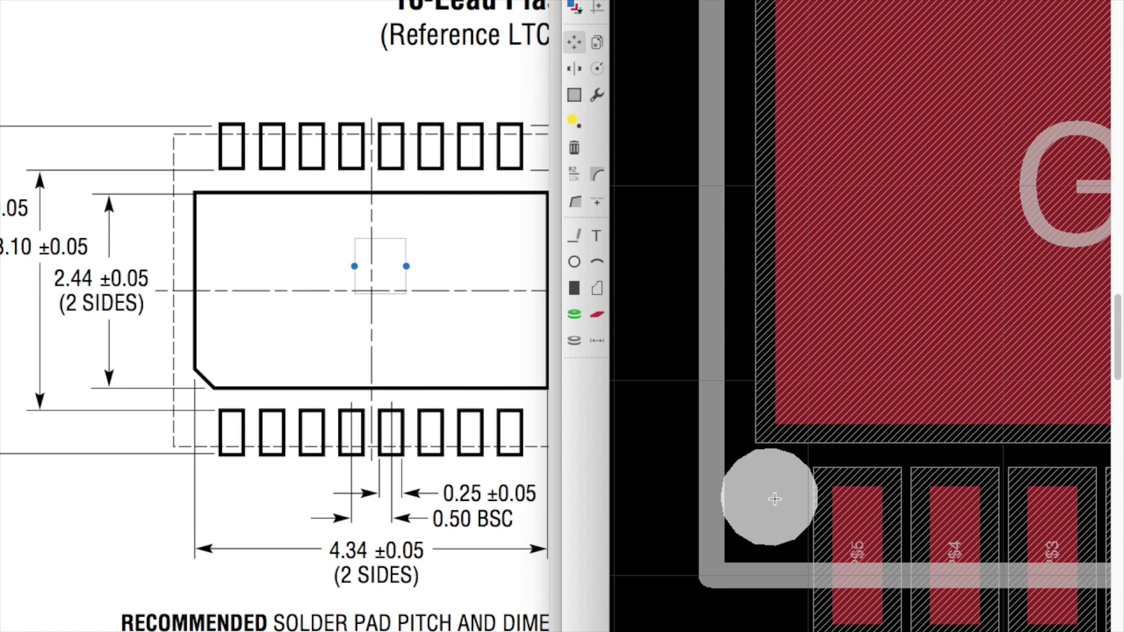
{"action": "left_click", "coordinate": [767, 515]}
{"action": "scroll", "coordinate": [720, 500], "scroll_direction": "down", "scroll_amount": 5}
{"action": "scroll", "coordinate": [715, 496], "scroll_direction": "up", "scroll_amount": 3}
{"action": "scroll", "coordinate": [719, 503], "scroll_direction": "down", "scroll_amount": 4}
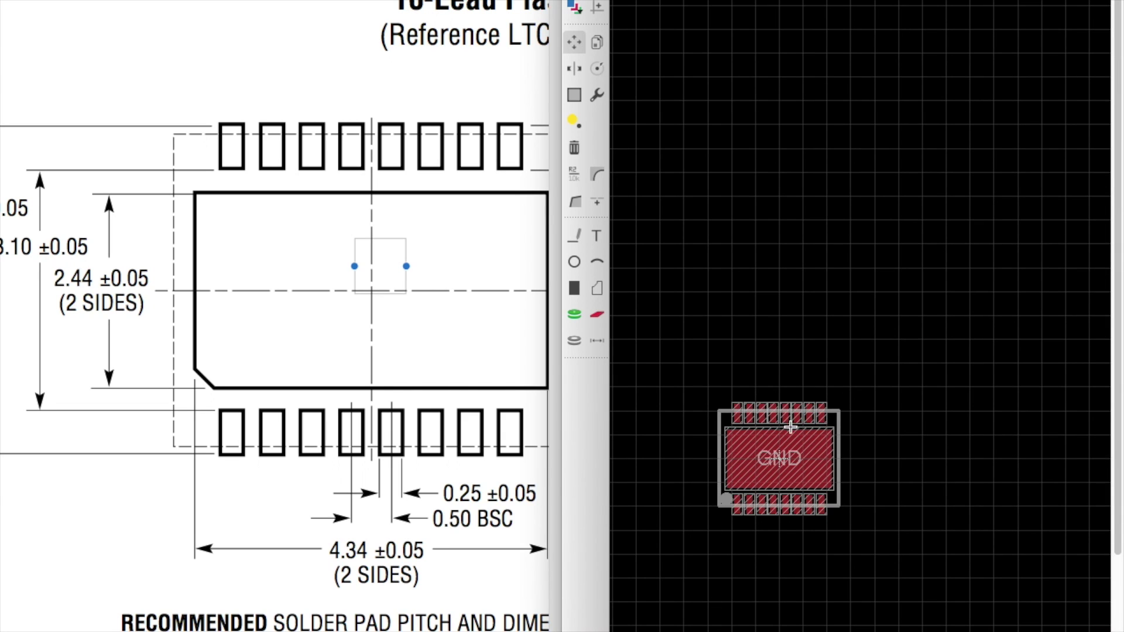
- Review the marker circle's position, width, layer and radius, and examine how it fits within the whole footprint
{"action": "scroll", "coordinate": [745, 505], "scroll_direction": "up", "scroll_amount": 6}
{"action": "right_click", "coordinate": [748, 505]}
{"action": "left_click", "coordinate": [791, 630]}
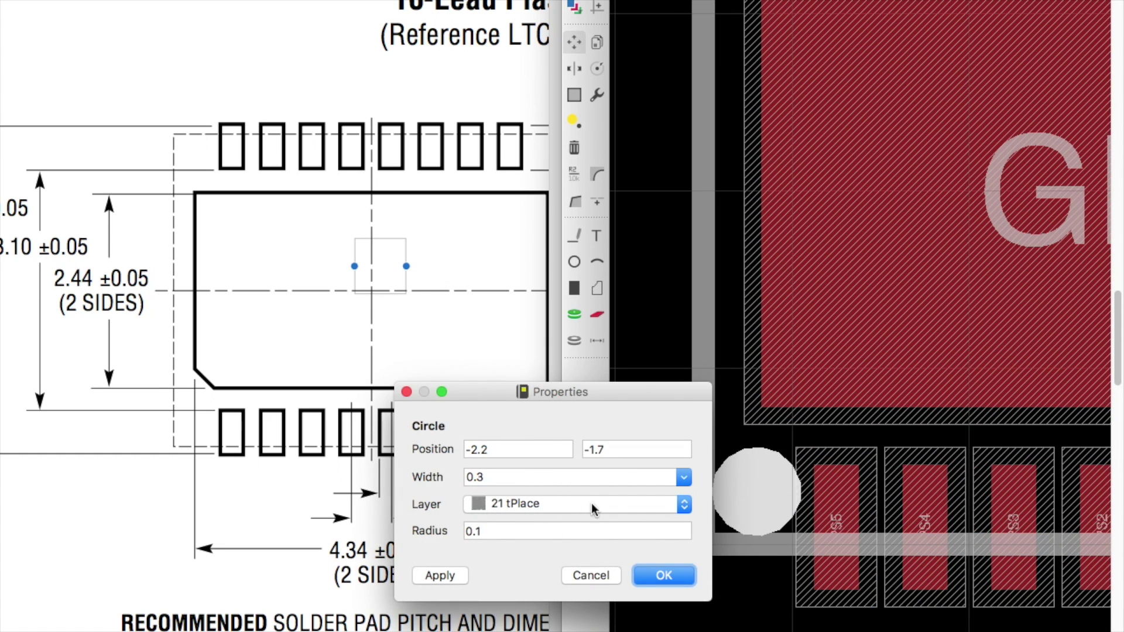
{"action": "left_click", "coordinate": [662, 579]}
{"action": "scroll", "coordinate": [755, 445], "scroll_direction": "down", "scroll_amount": 8}
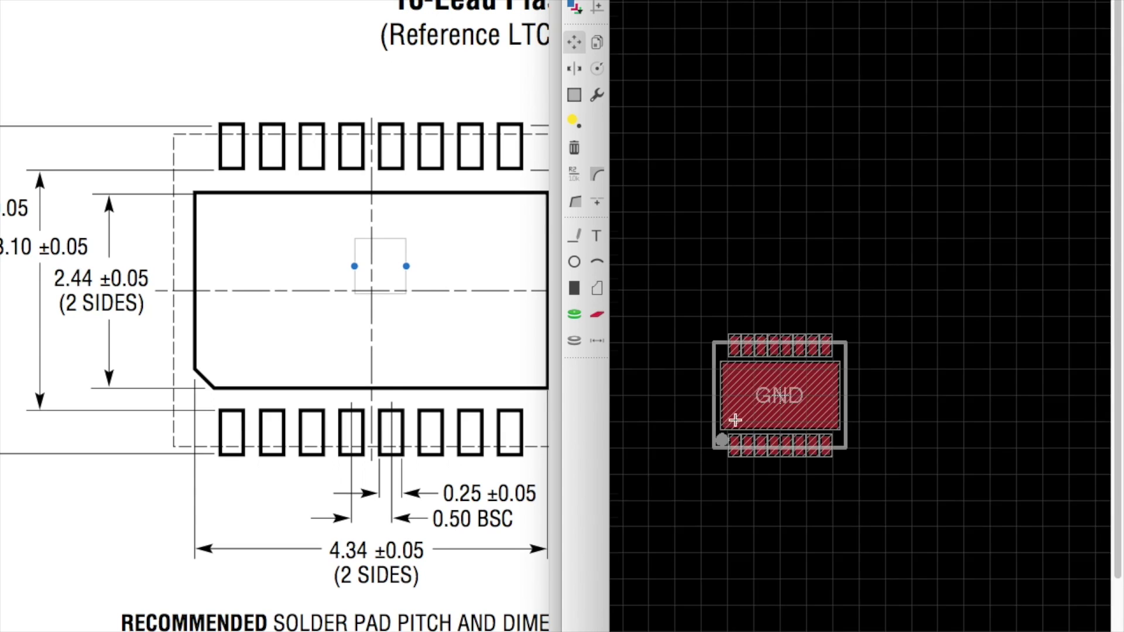
{"action": "scroll", "coordinate": [760, 402], "scroll_direction": "up", "scroll_amount": 3}
{"action": "scroll", "coordinate": [759, 401], "scroll_direction": "up", "scroll_amount": 3}
{"action": "scroll", "coordinate": [758, 381], "scroll_direction": "down", "scroll_amount": 7}
{"action": "scroll", "coordinate": [726, 383], "scroll_direction": "up", "scroll_amount": 4}
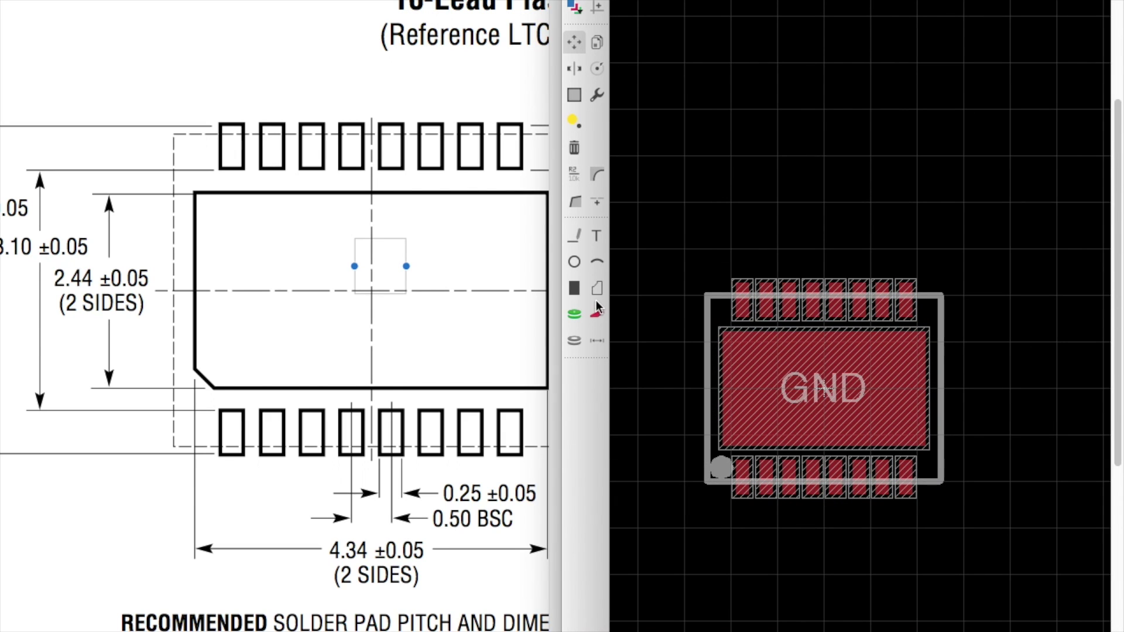
- Add a >NAME text rotated 90° and place it along the outside of the package outline's left edge
{"action": "left_click", "coordinate": [596, 235]}
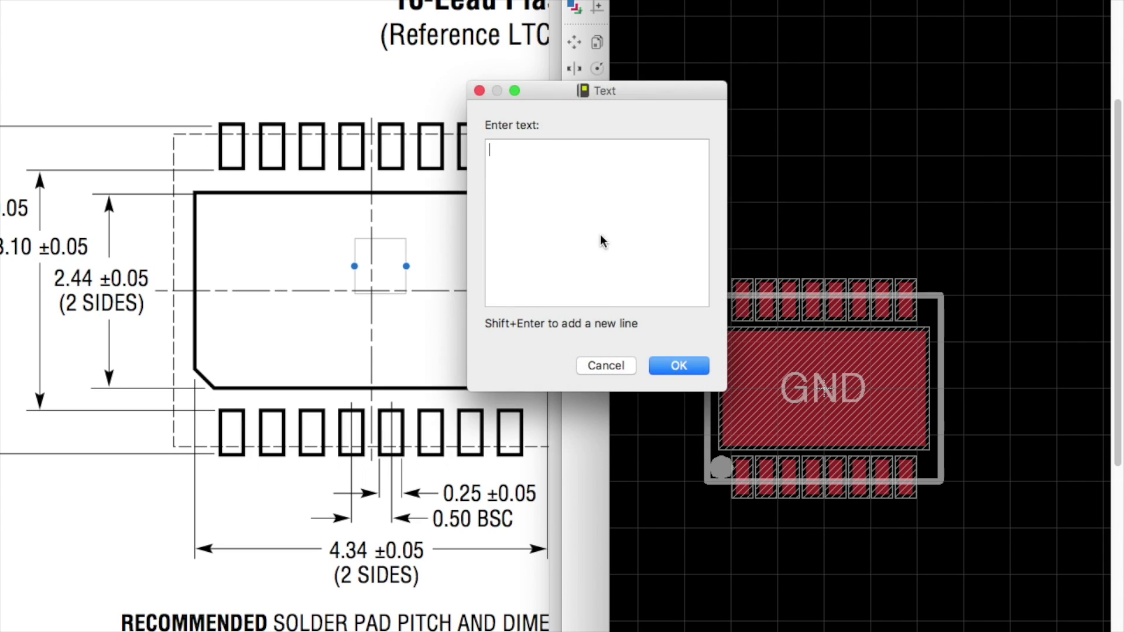
{"action": "type", "text": ">NAME"}
{"action": "key", "text": "Return"}
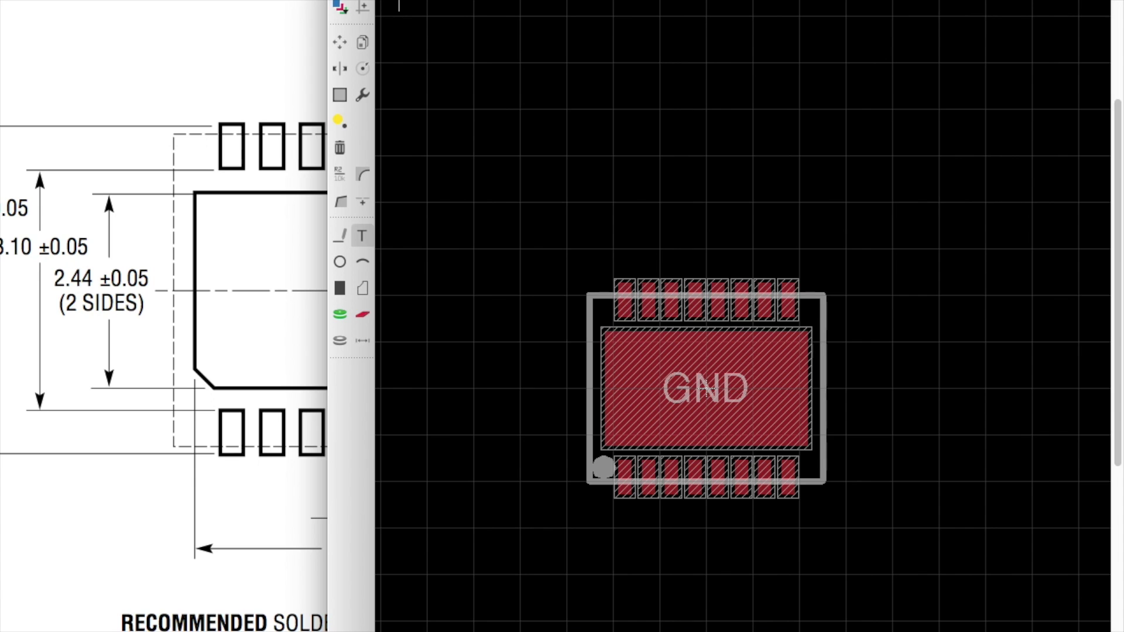
{"action": "right_click", "coordinate": [459, 381]}
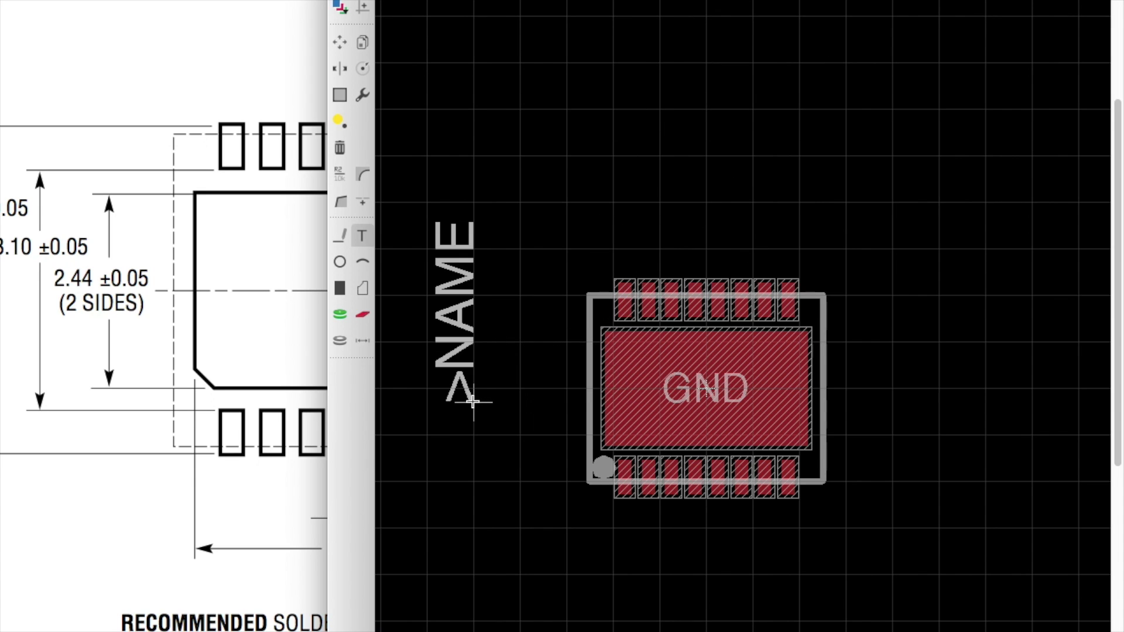
{"action": "left_click", "coordinate": [580, 477]}
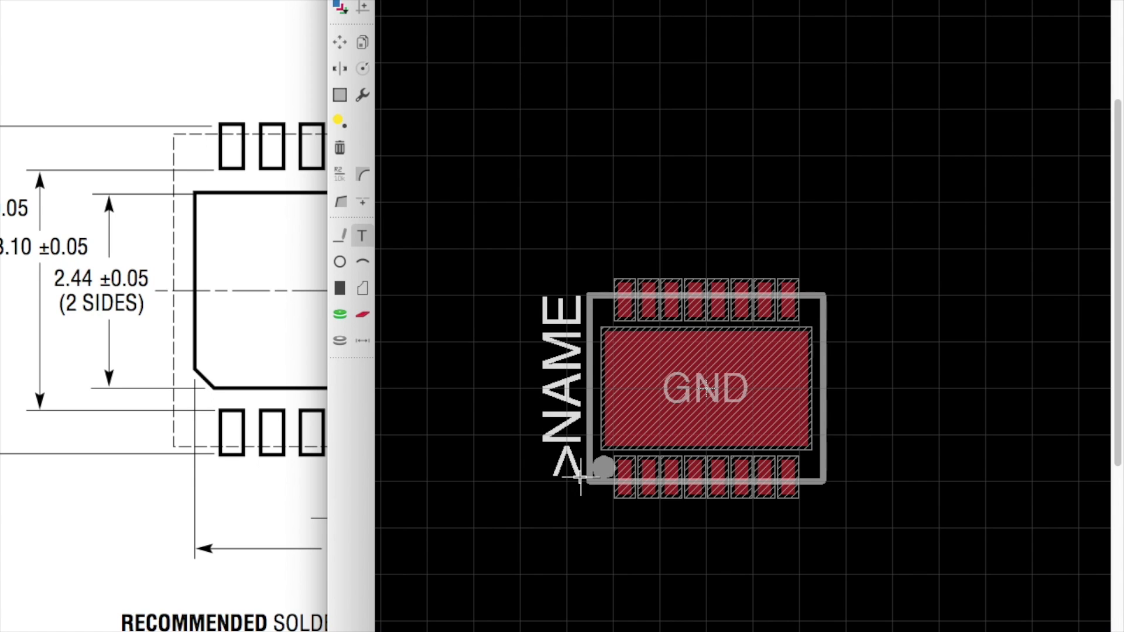
{"action": "key", "text": "Escape"}
{"action": "key", "text": "Escape"}
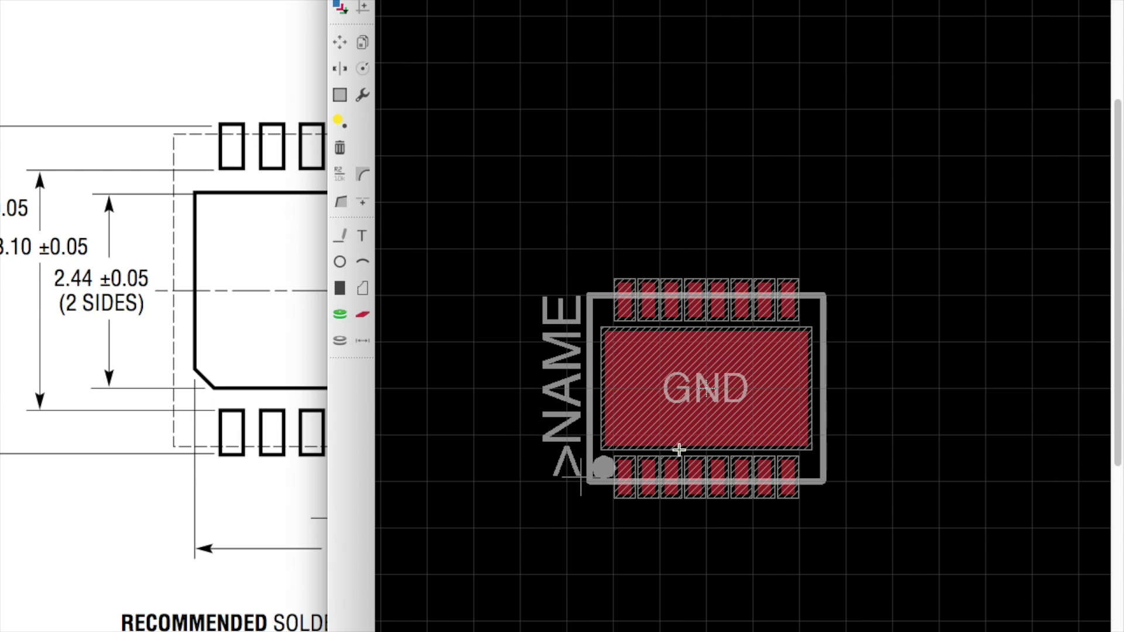
- Find the datasheet's pin configuration diagram and compare its pin order with the footprint's lower pads beside the pin 1 marker
{"action": "scroll", "coordinate": [682, 444], "scroll_direction": "up", "scroll_amount": 5}
{"action": "scroll", "coordinate": [747, 296], "scroll_direction": "down", "scroll_amount": 5}
{"action": "scroll", "coordinate": [750, 291], "scroll_direction": "up", "scroll_amount": 3}
{"action": "scroll", "coordinate": [609, 492], "scroll_direction": "up", "scroll_amount": 2}
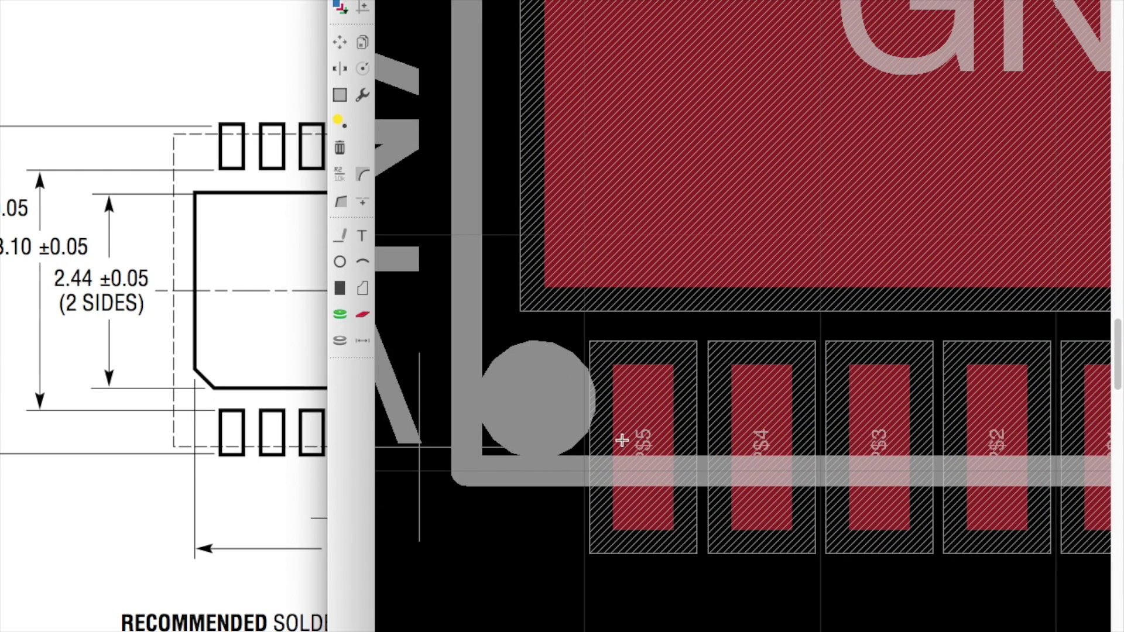
{"action": "left_click", "coordinate": [217, 85]}
{"action": "scroll", "coordinate": [307, 337], "scroll_direction": "up", "scroll_amount": 15}
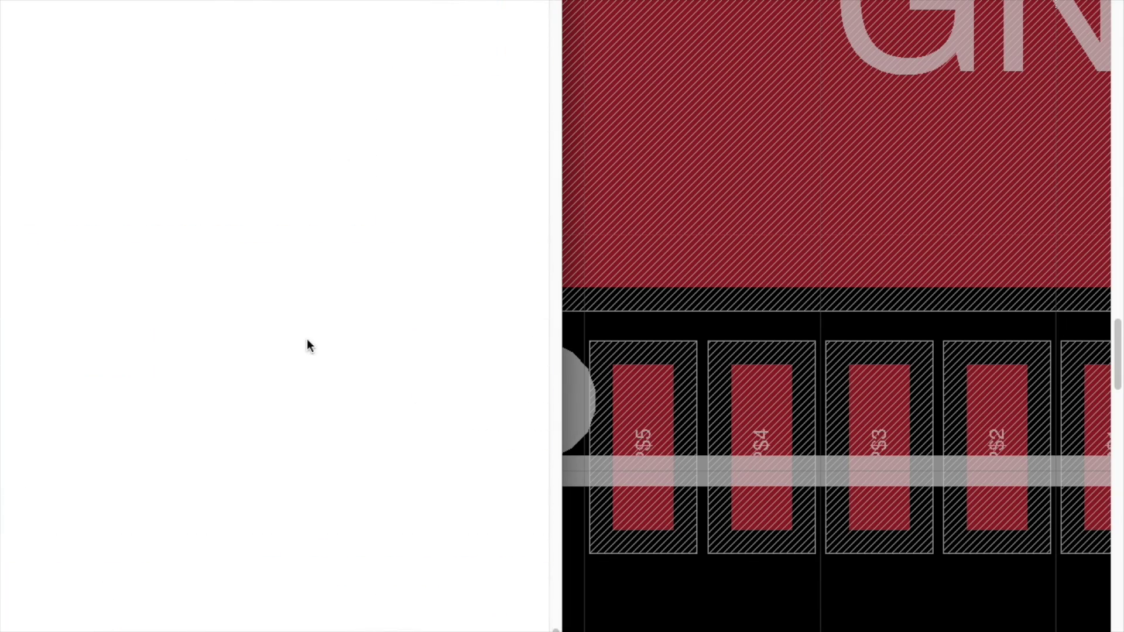
{"action": "scroll", "coordinate": [306, 332], "scroll_direction": "up", "scroll_amount": 20}
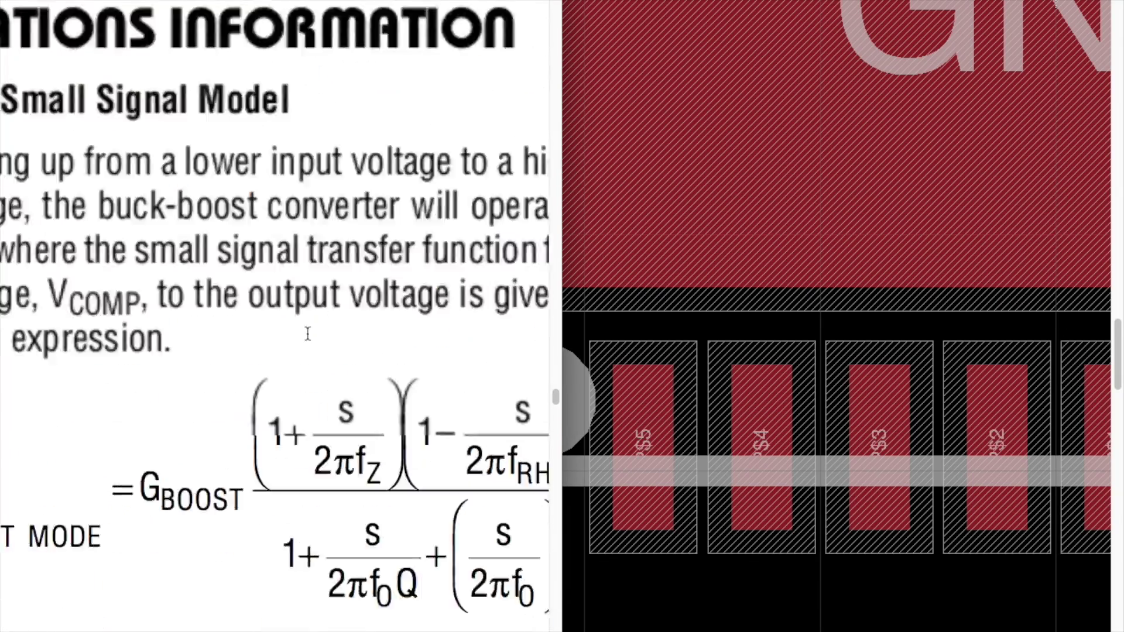
{"action": "scroll", "coordinate": [307, 334], "scroll_direction": "up", "scroll_amount": 20}
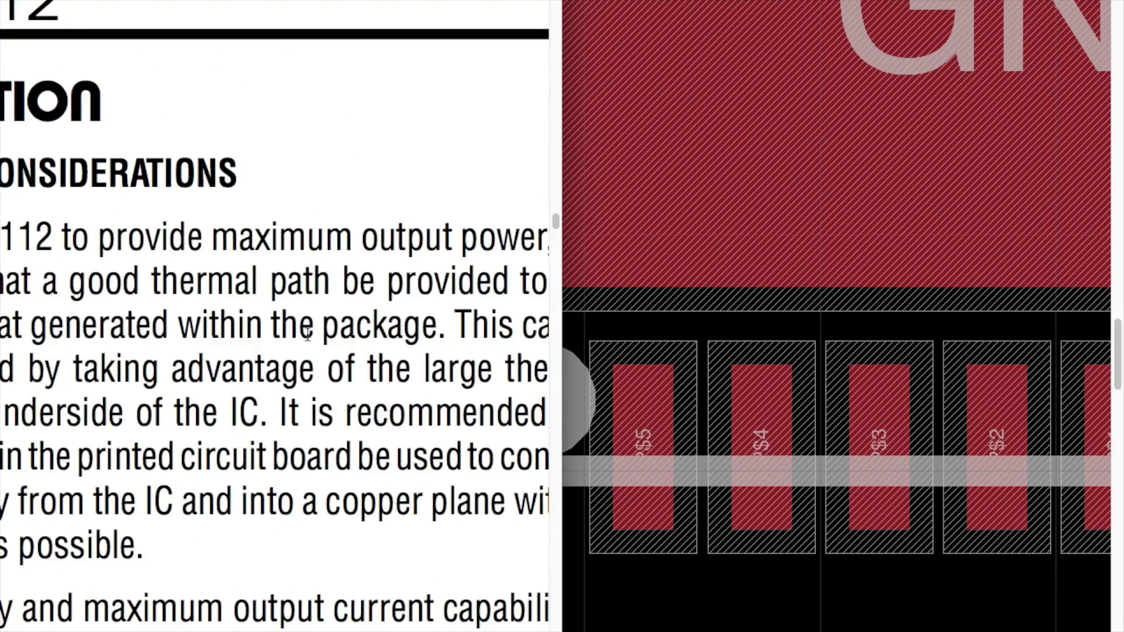
{"action": "scroll", "coordinate": [307, 335], "scroll_direction": "up", "scroll_amount": 20}
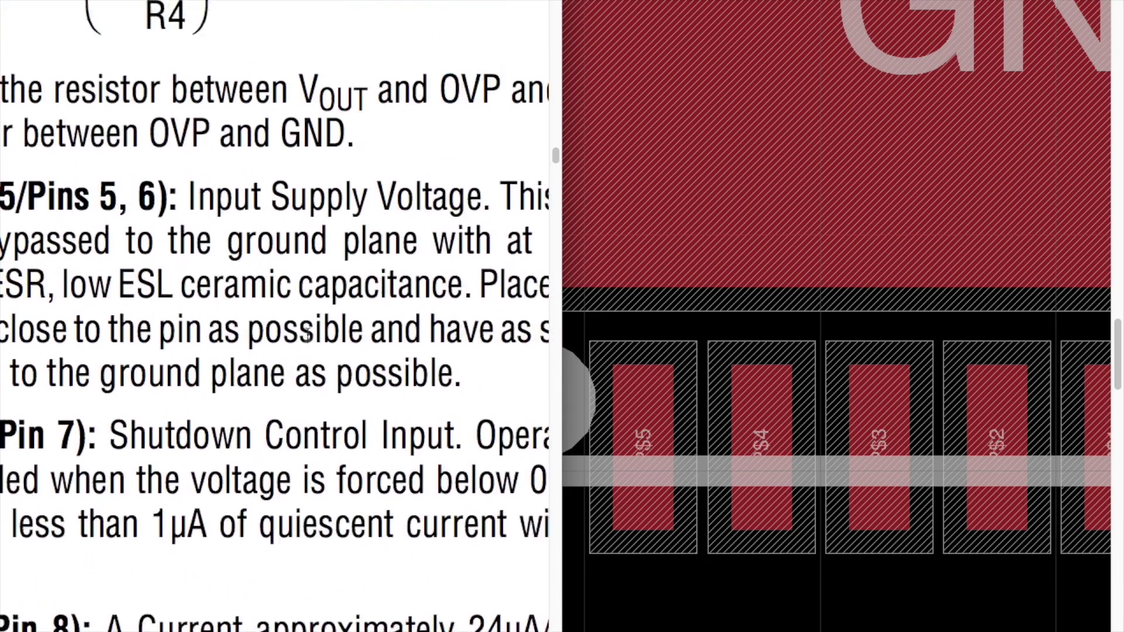
{"action": "scroll", "coordinate": [308, 335], "scroll_direction": "up", "scroll_amount": 20}
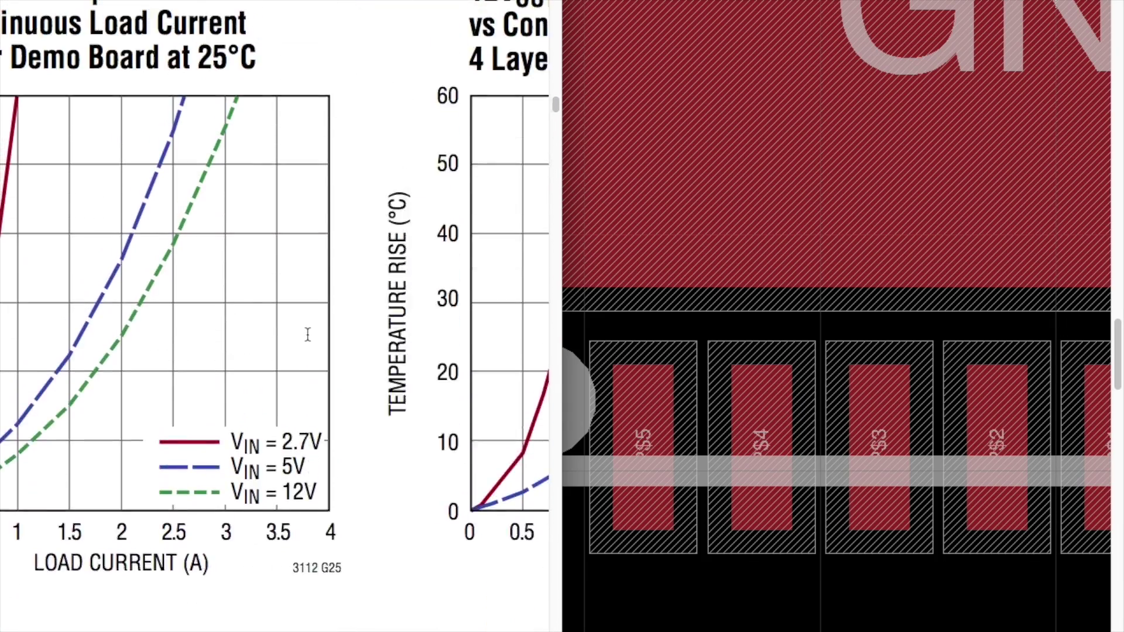
{"action": "scroll", "coordinate": [308, 335], "scroll_direction": "up", "scroll_amount": 20}
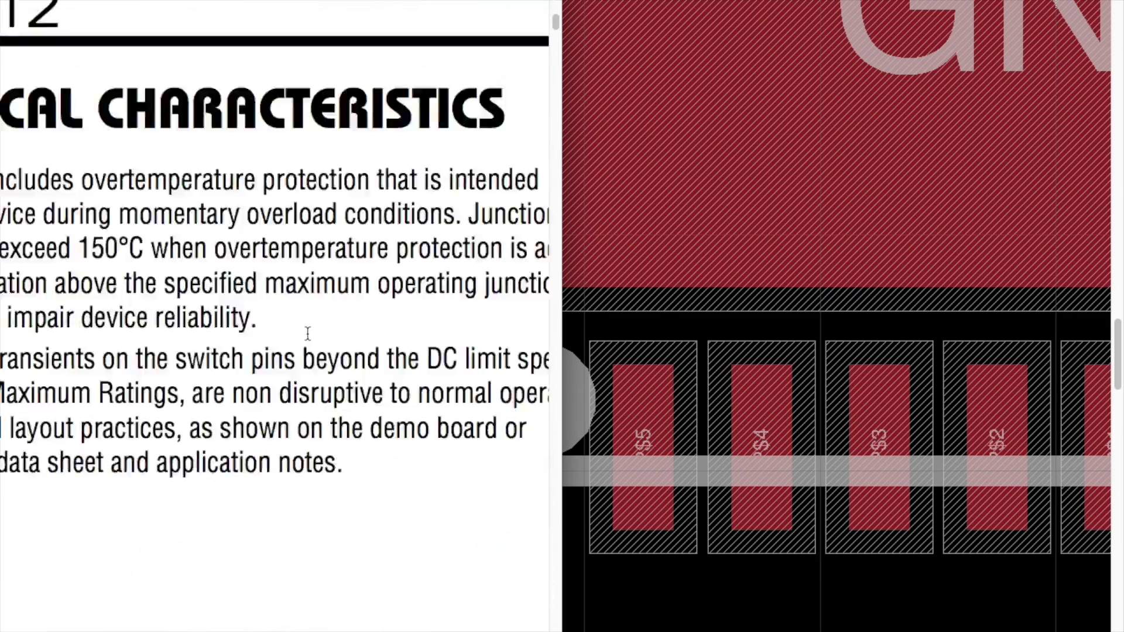
{"action": "scroll", "coordinate": [307, 333], "scroll_direction": "down", "scroll_amount": 15}
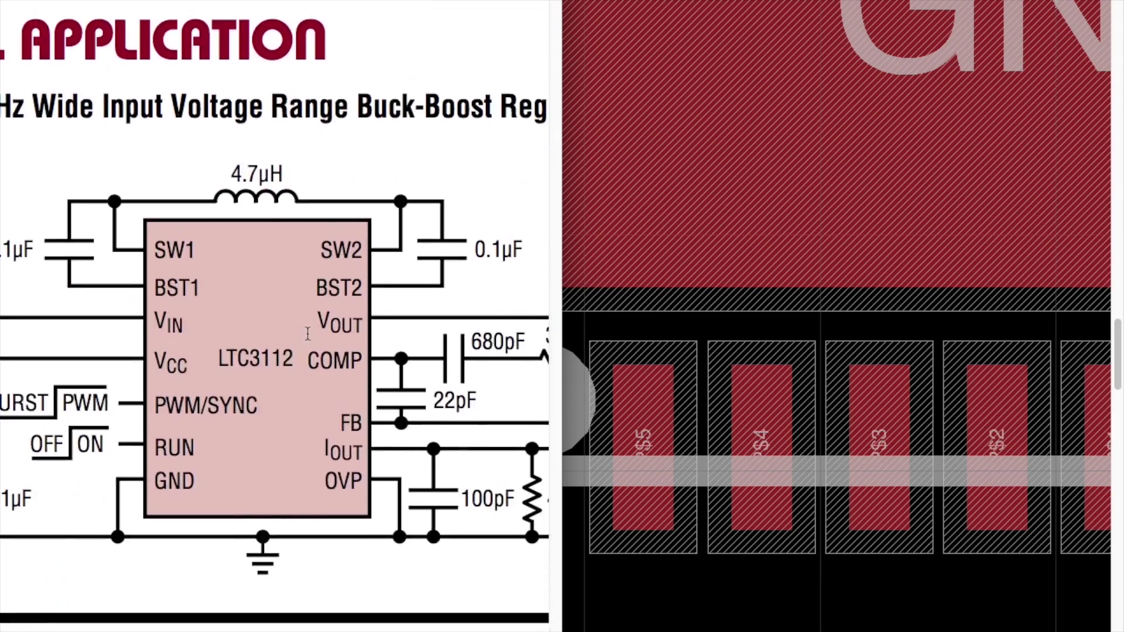
{"action": "scroll", "coordinate": [283, 380], "scroll_direction": "left", "scroll_amount": 2}
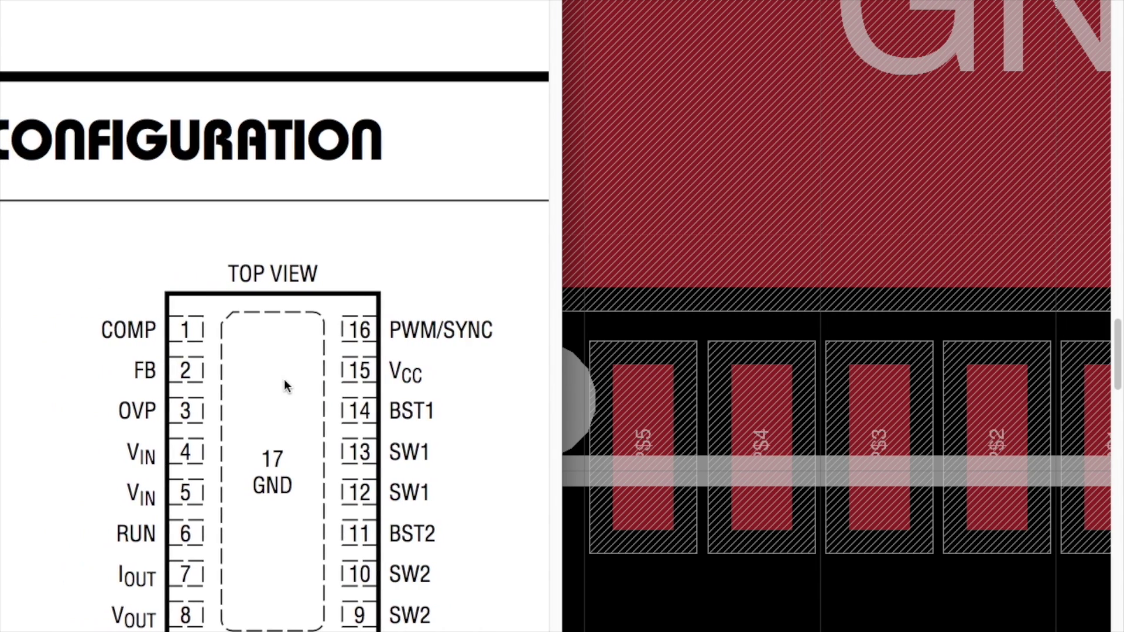
{"action": "scroll", "coordinate": [283, 384], "scroll_direction": "down", "scroll_amount": 2}
{"action": "left_click", "coordinate": [821, 244]}
{"action": "scroll", "coordinate": [814, 275], "scroll_direction": "down", "scroll_amount": 8}
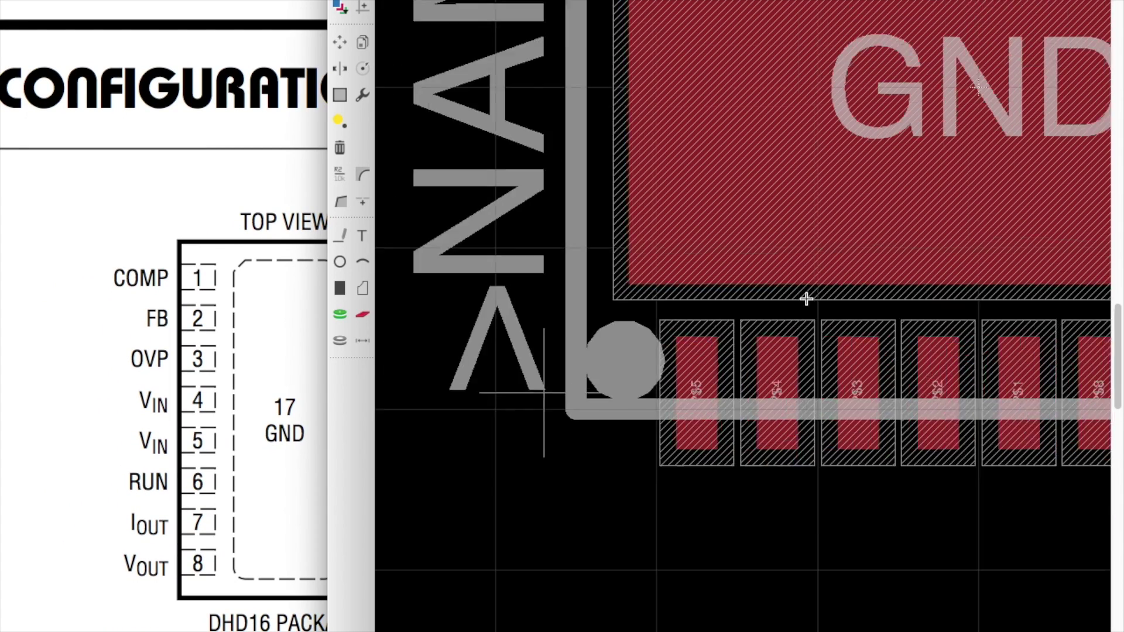
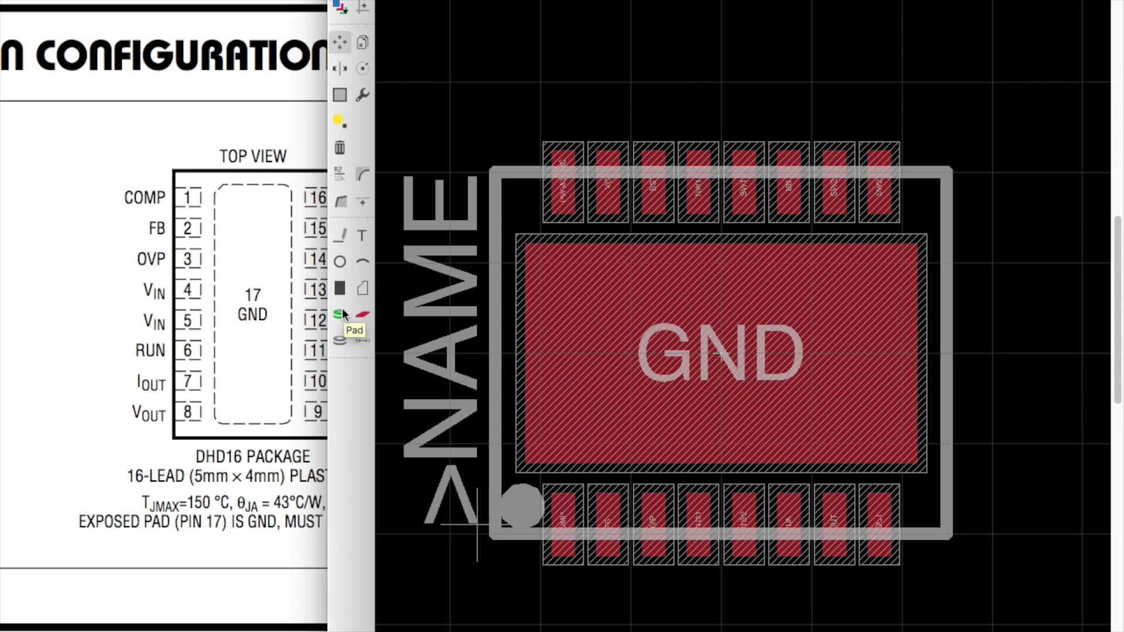
- Place a square through-hole pad above the footprint's upper pad row and try the Name command on it
{"action": "left_click", "coordinate": [340, 315]}
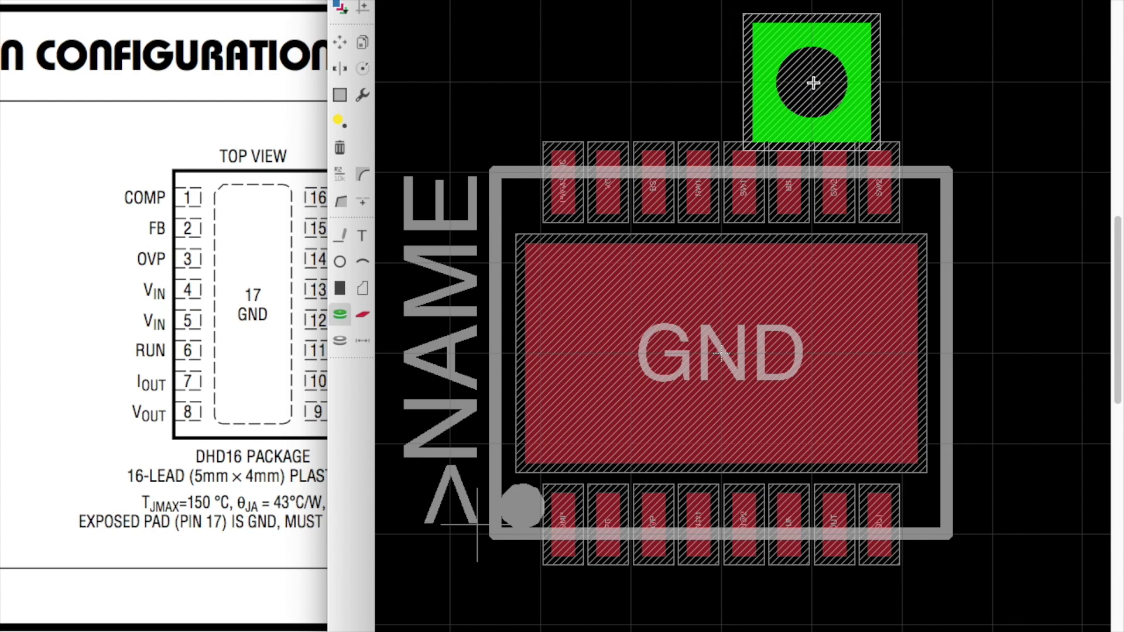
{"action": "left_click", "coordinate": [793, 39]}
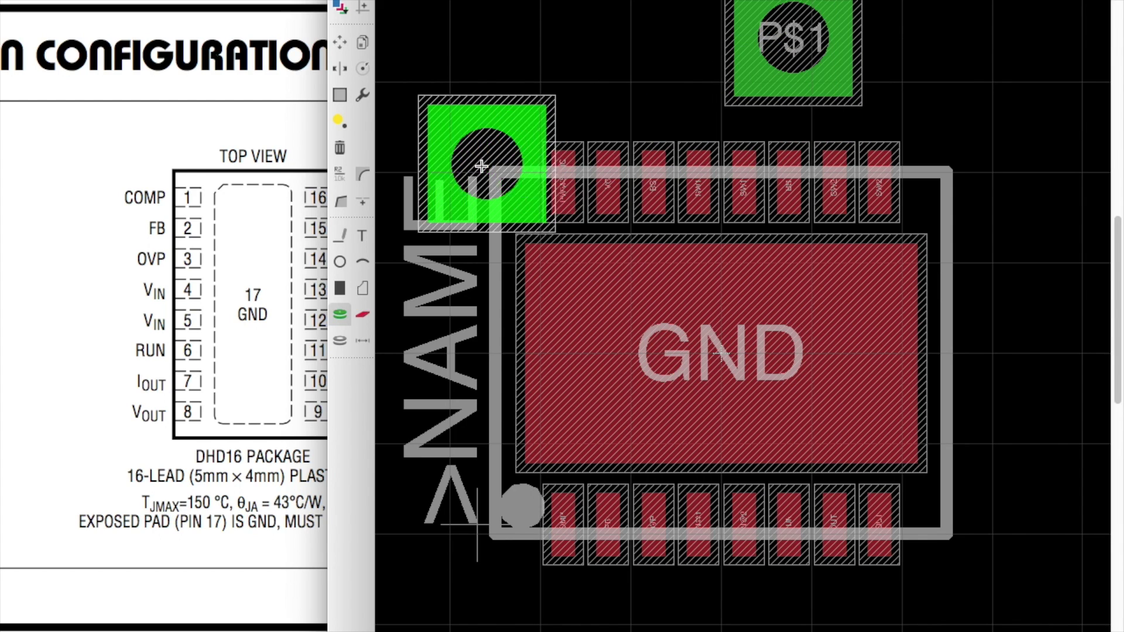
{"action": "left_click", "coordinate": [340, 174]}
{"action": "left_click", "coordinate": [790, 52]}
{"action": "key", "text": "Return"}
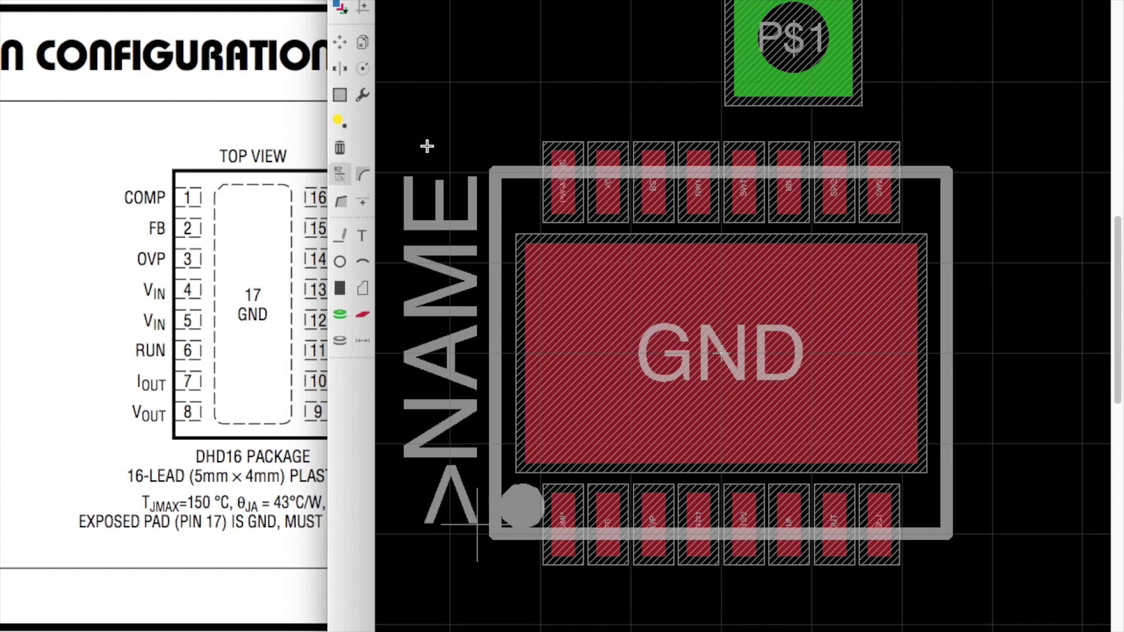
- Delete the through-hole pad above the footprint
{"action": "left_click", "coordinate": [340, 147]}
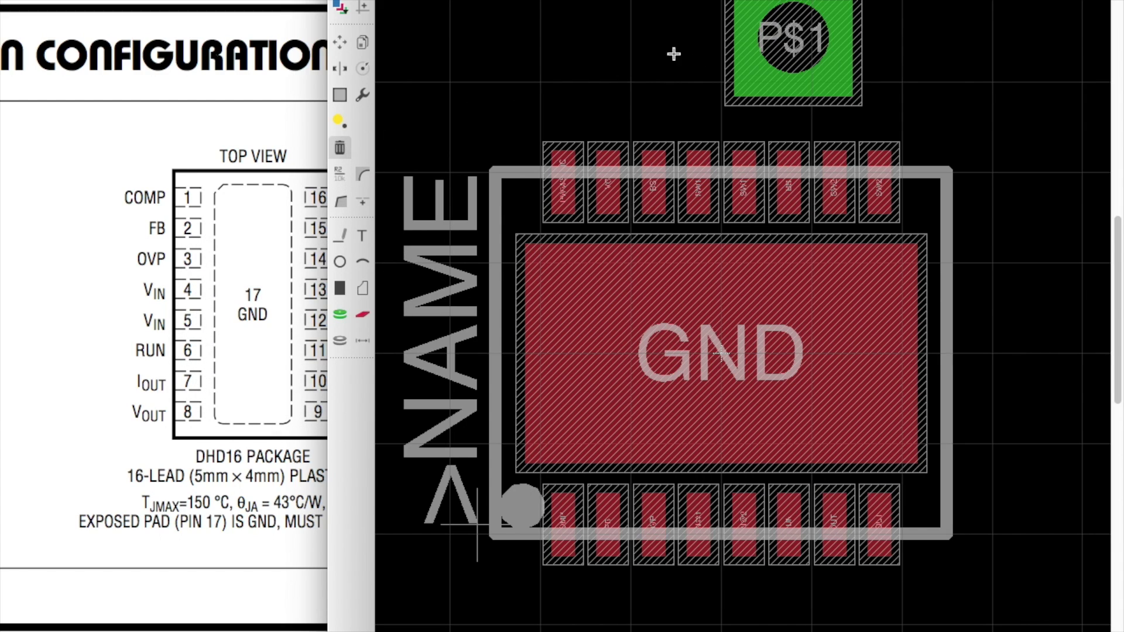
{"action": "left_click", "coordinate": [783, 34]}
{"action": "left_click", "coordinate": [338, 47]}
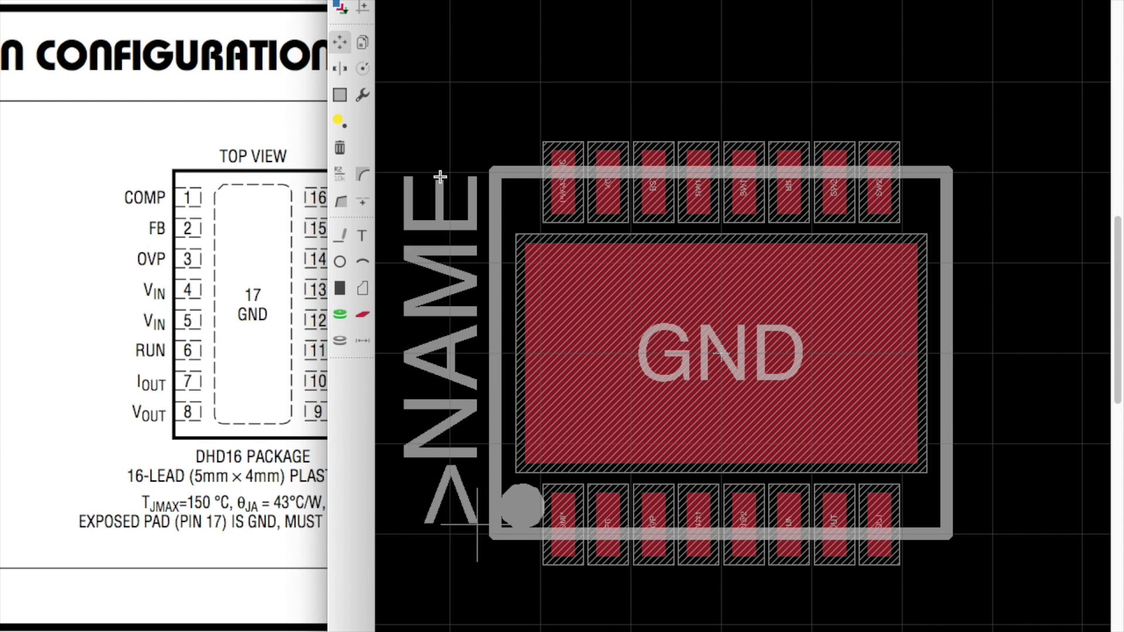
- Start the Polygon command and choose layer 39 tKeepout, changing it to 43 vRestrict
{"action": "scroll", "coordinate": [706, 194], "scroll_direction": "down", "scroll_amount": 2}
{"action": "scroll", "coordinate": [653, 276], "scroll_direction": "up", "scroll_amount": 2}
{"action": "scroll", "coordinate": [533, 244], "scroll_direction": "down", "scroll_amount": 2}
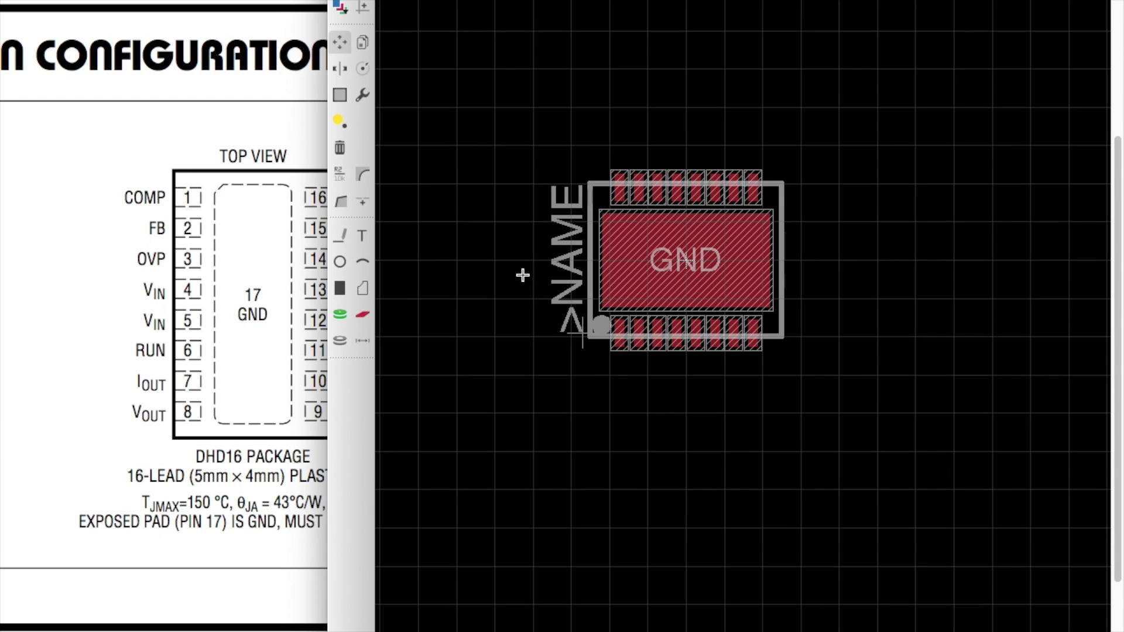
{"action": "left_click", "coordinate": [363, 288]}
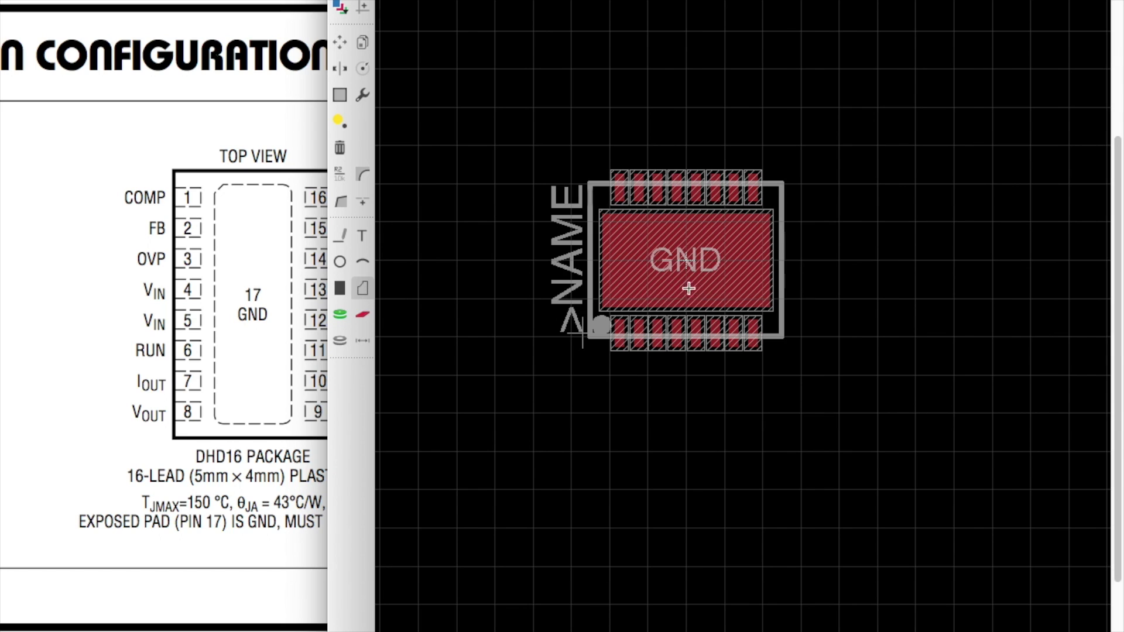
{"action": "scroll", "coordinate": [683, 195], "scroll_direction": "down", "scroll_amount": 2}
{"action": "scroll", "coordinate": [613, 155], "scroll_direction": "up", "scroll_amount": 3}
{"action": "middle_click", "coordinate": [409, 88]}
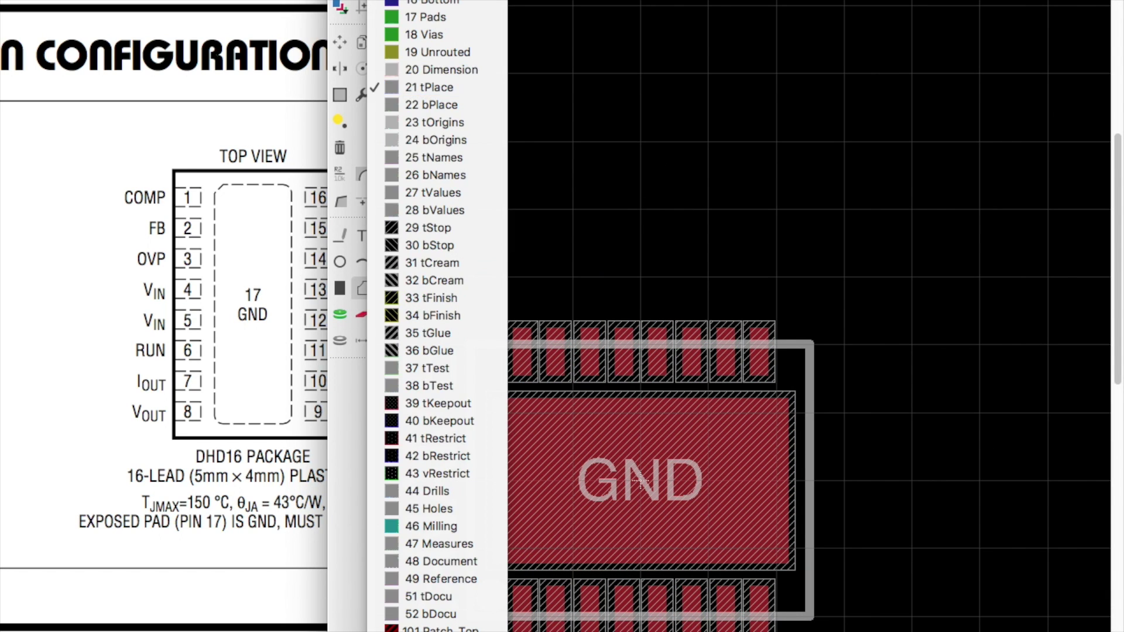
{"action": "left_click", "coordinate": [466, 403]}
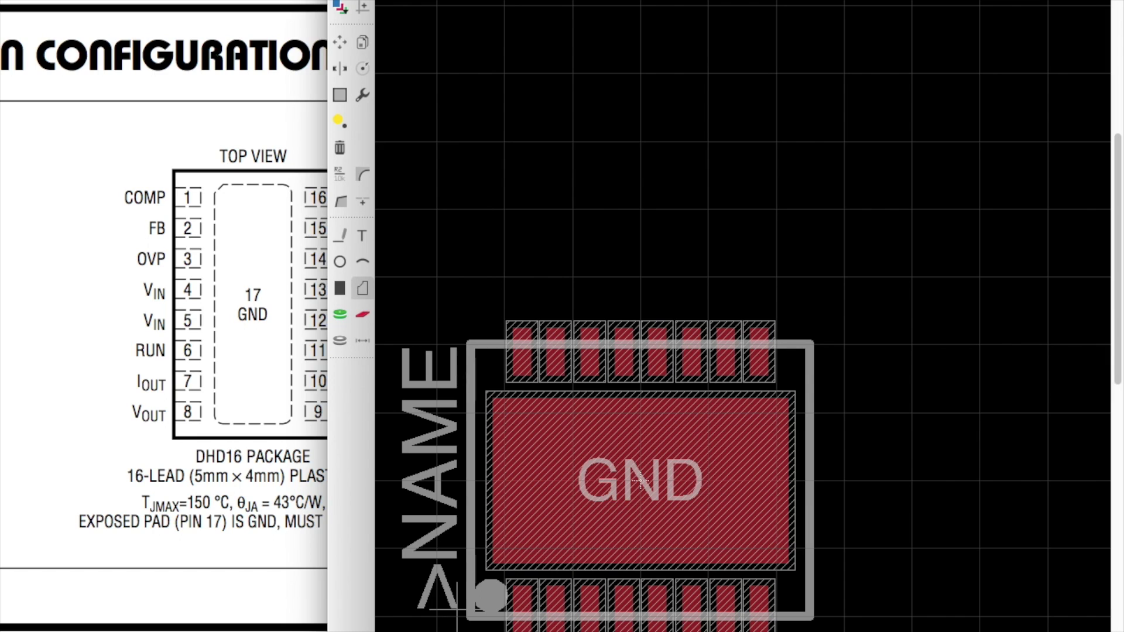
{"action": "middle_click", "coordinate": [383, 245]}
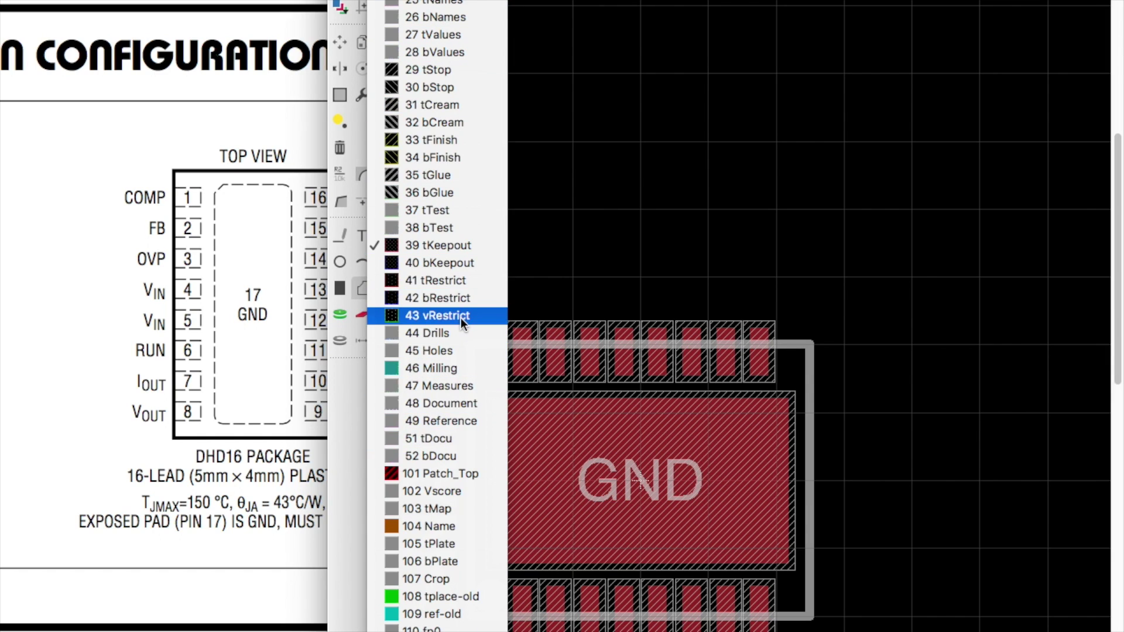
{"action": "scroll", "coordinate": [463, 316], "scroll_direction": "up", "scroll_amount": 3}
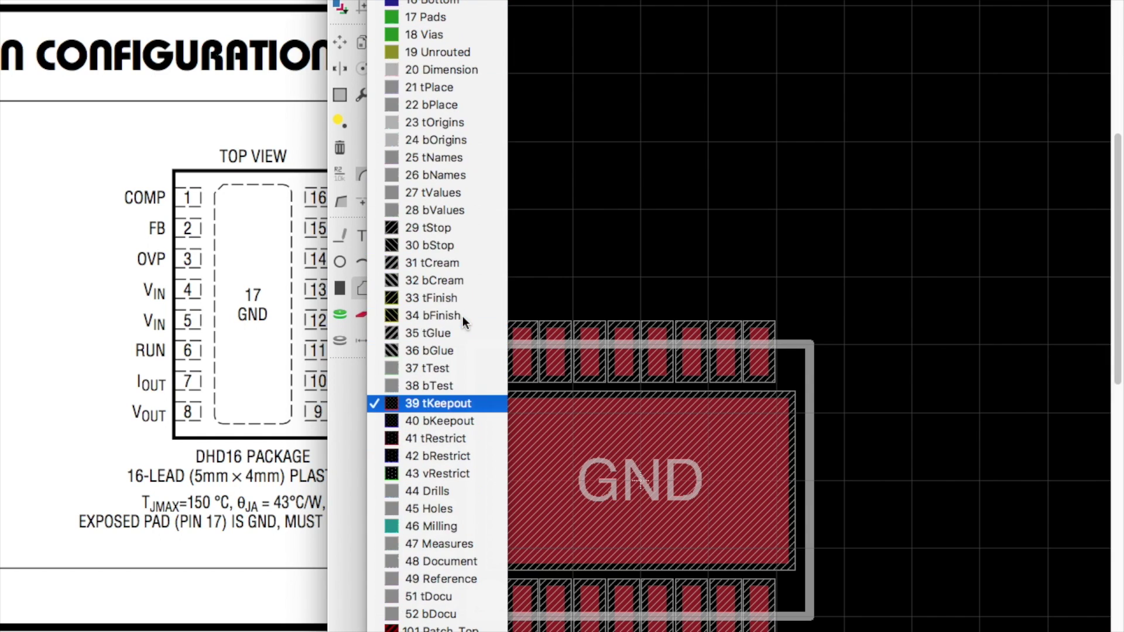
{"action": "left_click", "coordinate": [469, 479]}
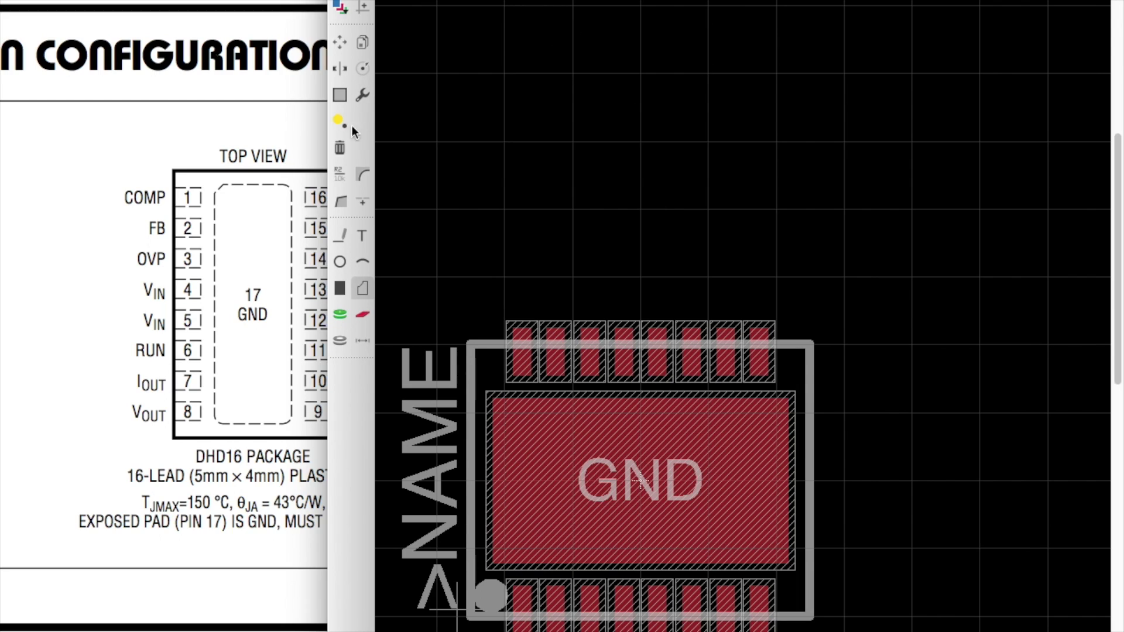
- Draw a closed polygon with one diagonal edge on the vRestrict layer in the empty area above the footprint
{"action": "left_click", "coordinate": [369, 290]}
{"action": "left_click", "coordinate": [668, 60]}
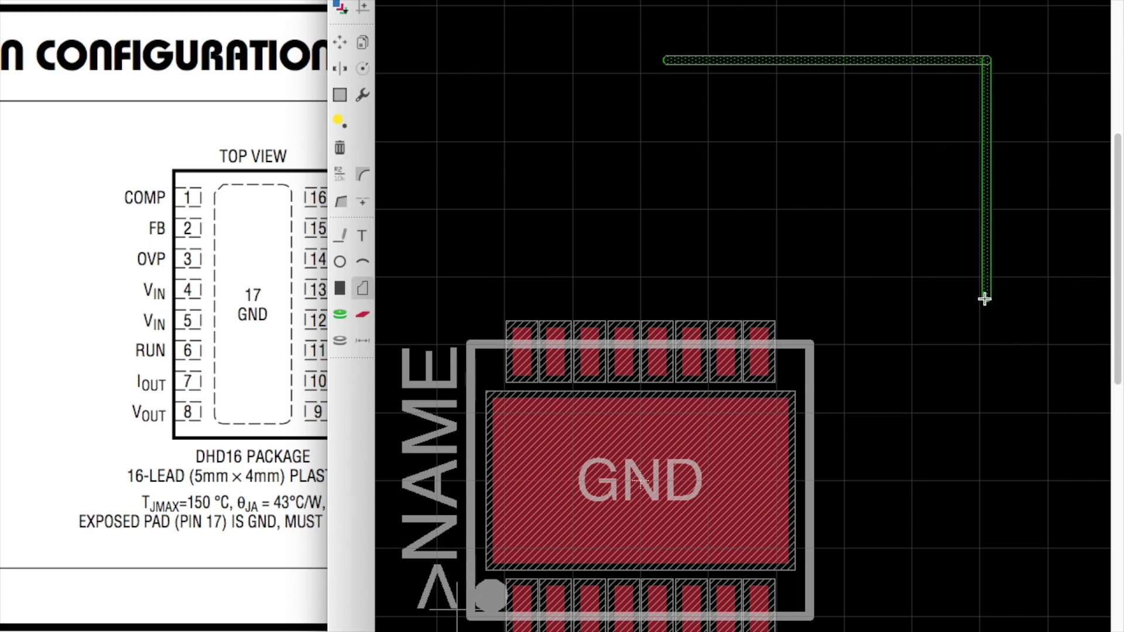
{"action": "left_click", "coordinate": [986, 297]}
{"action": "right_click", "coordinate": [796, 200]}
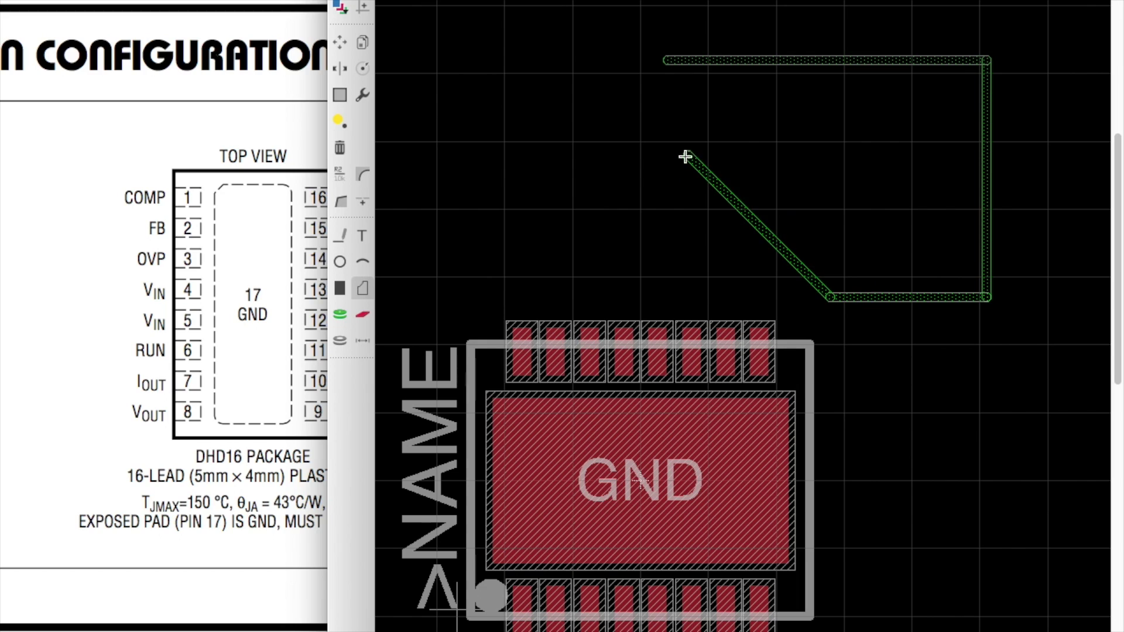
{"action": "left_click", "coordinate": [687, 157]}
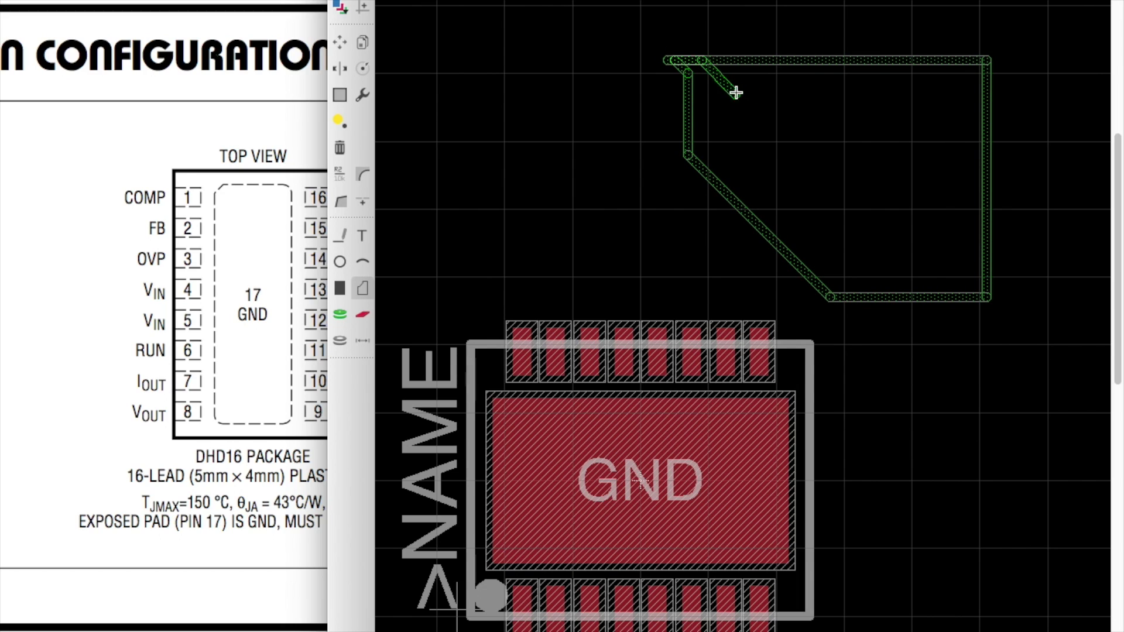
{"action": "left_click", "coordinate": [671, 60]}
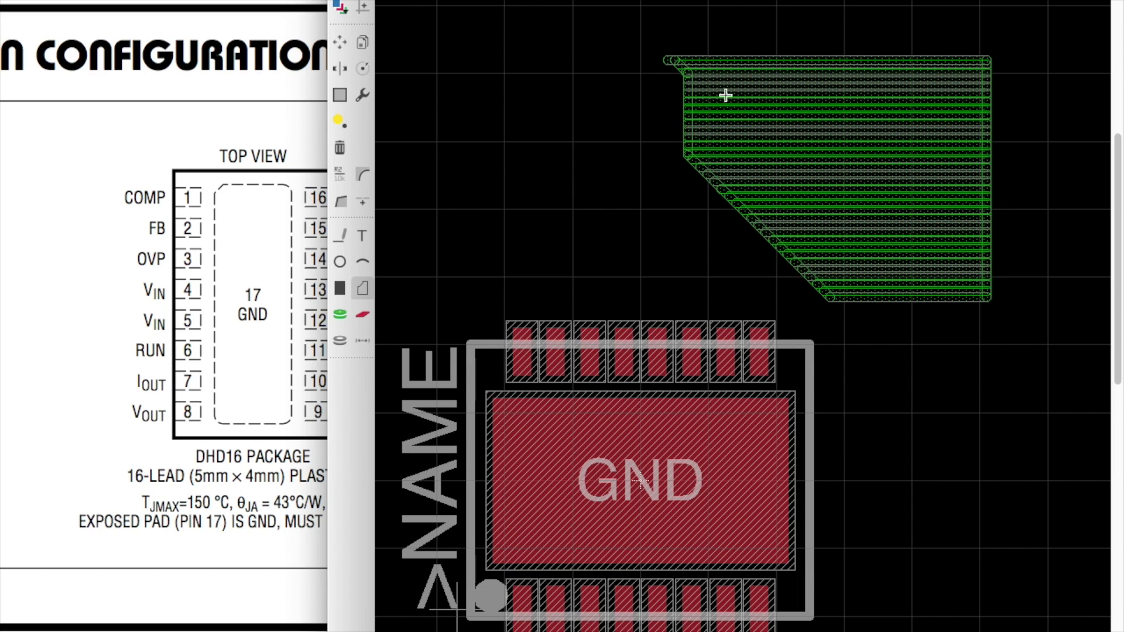
- Review the wire and polygon properties of the vRestrict polygon's diagonal edge
{"action": "right_click", "coordinate": [731, 172]}
{"action": "left_click", "coordinate": [764, 361]}
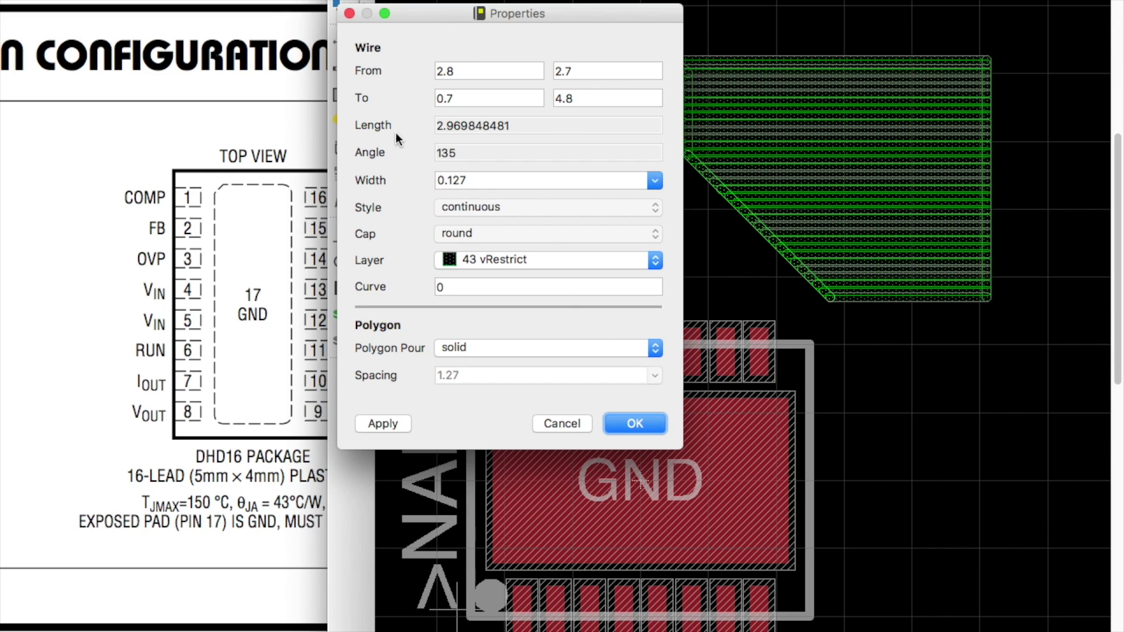
{"action": "left_click", "coordinate": [349, 13]}
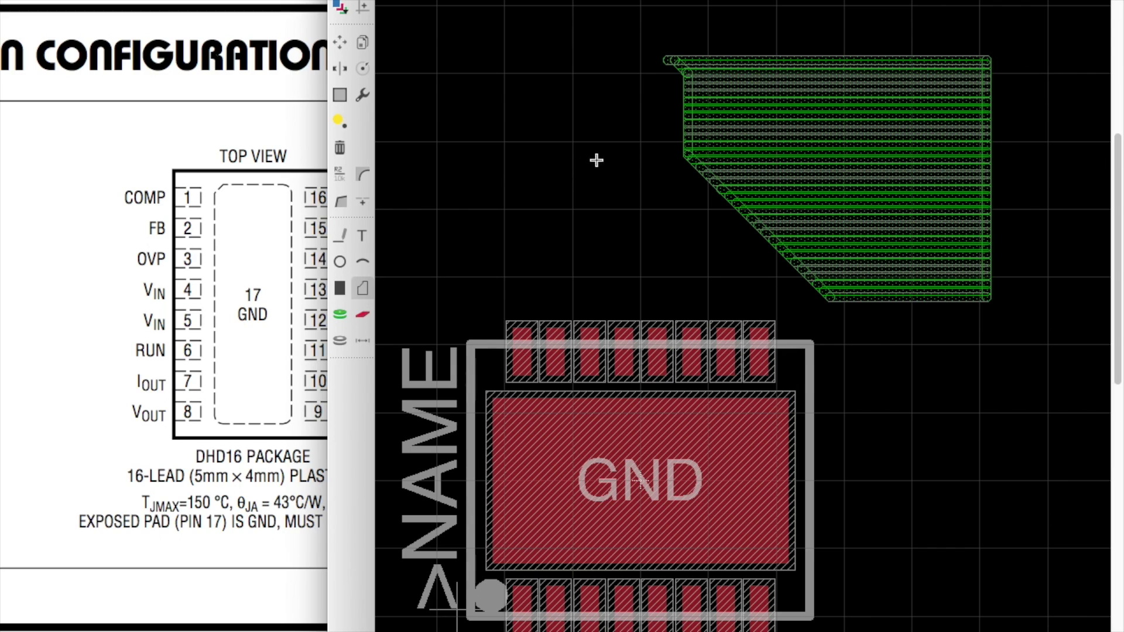
- Delete the entire vRestrict polygon above the footprint
{"action": "left_click", "coordinate": [339, 148]}
{"action": "left_click", "coordinate": [760, 183]}
{"action": "left_click", "coordinate": [765, 181]}
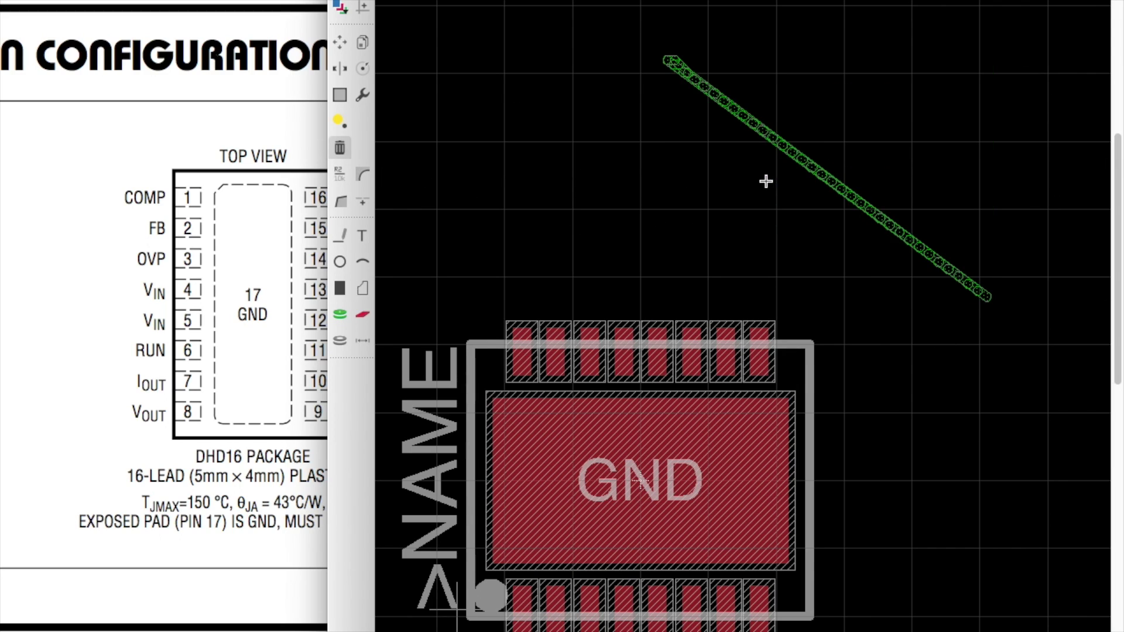
{"action": "left_click", "coordinate": [754, 132]}
{"action": "left_click", "coordinate": [340, 42]}
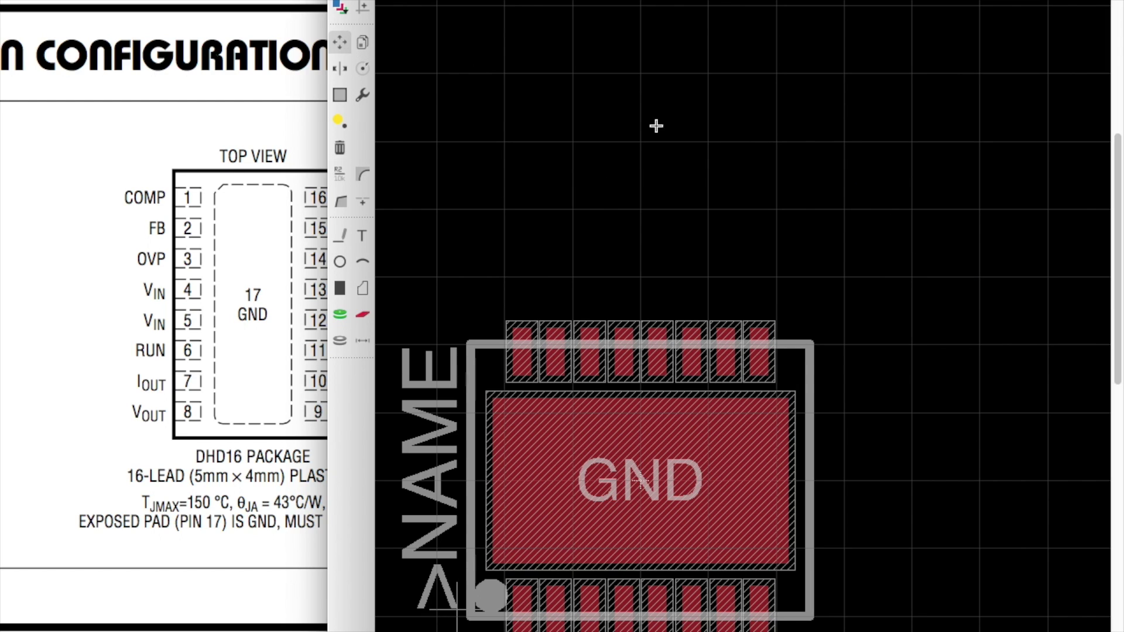
- Create a new library device named LTC3112-TUTORIAL
{"action": "key", "text": "alt+F2"}
{"action": "key", "text": "F3"}
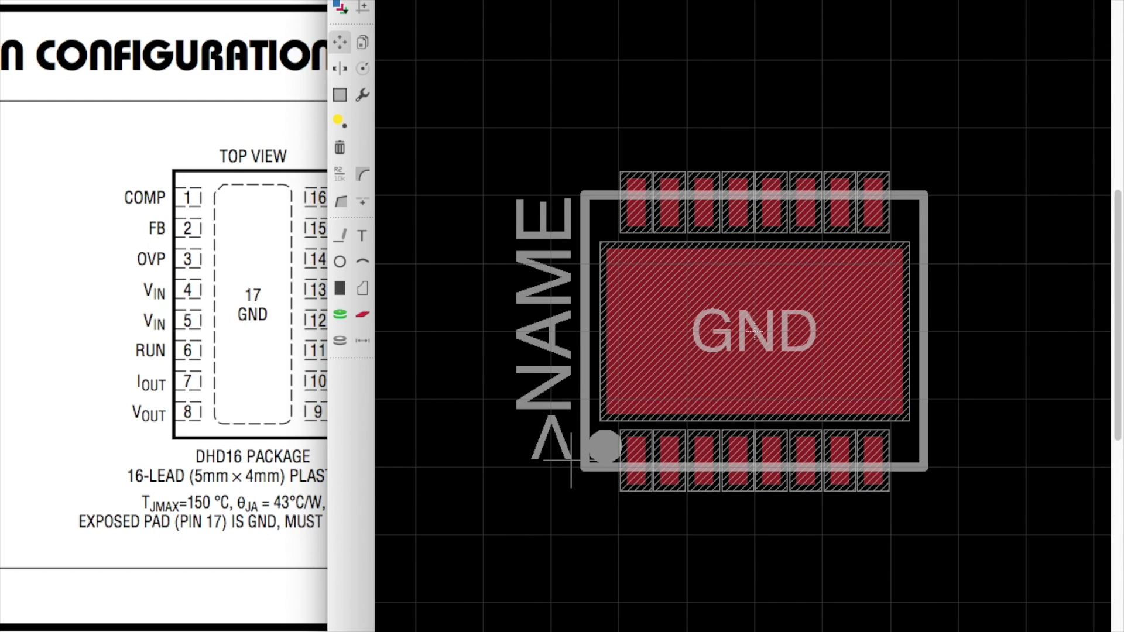
{"action": "key", "text": "ctrl+e"}
{"action": "left_click", "coordinate": [447, 216]}
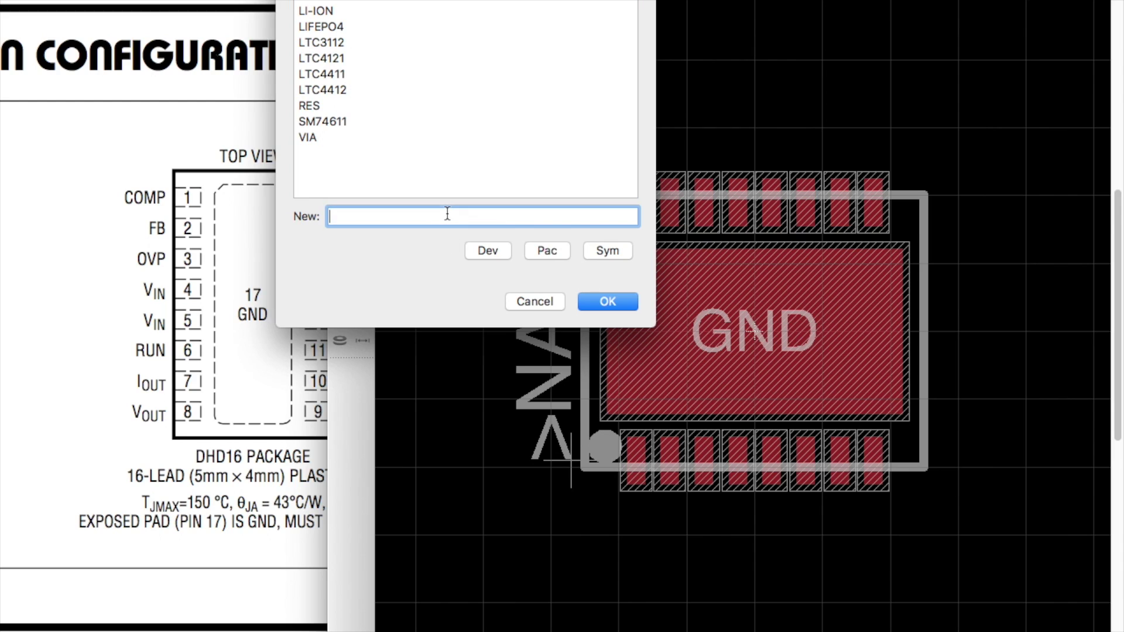
{"action": "type", "text": "LTC3112-TUTORIAL"}
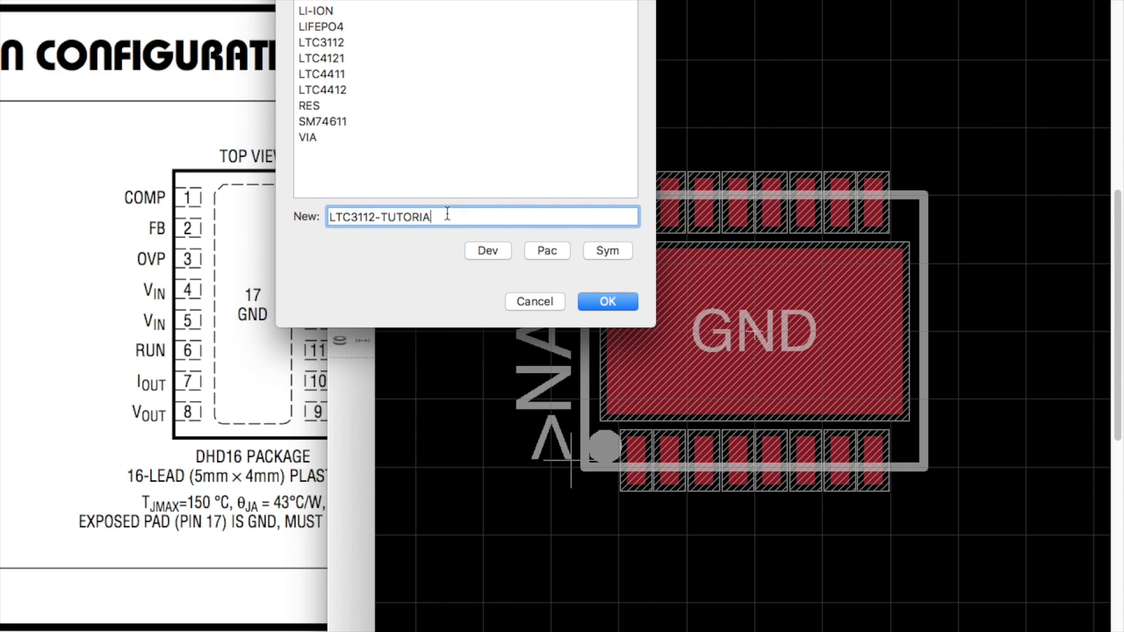
{"action": "key", "text": "Return"}
{"action": "key", "text": "Return"}
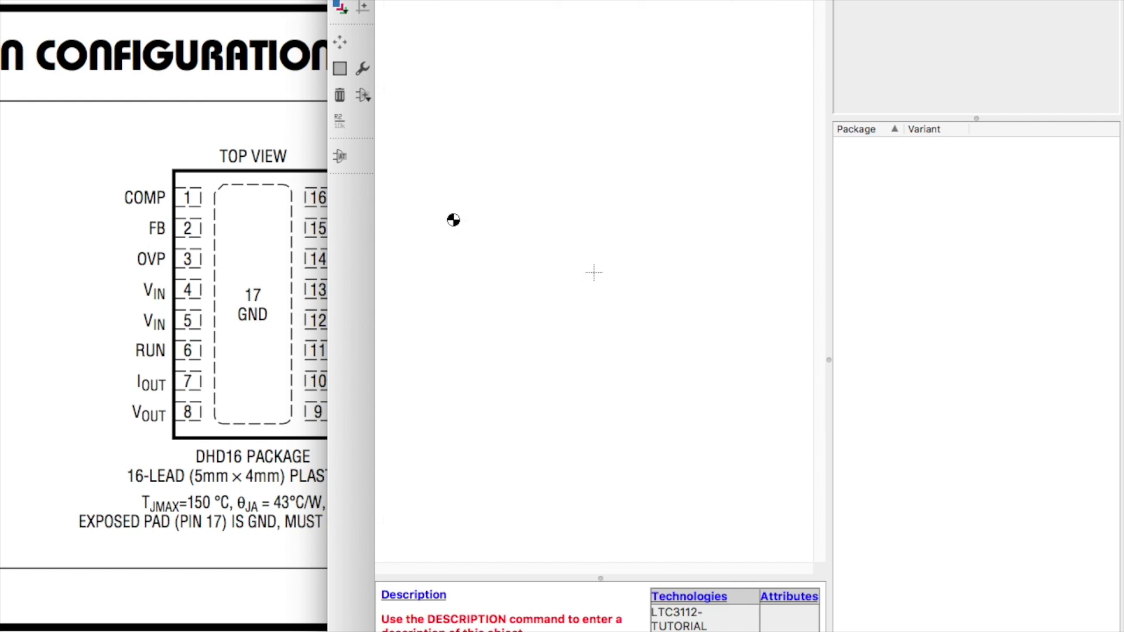
- Compare the LTC3112 and LTC3112-TUTORIAL symbols and place one LTC3112-TUTORIAL symbol at the centre of the device drawing
{"action": "left_click", "coordinate": [366, 97]}
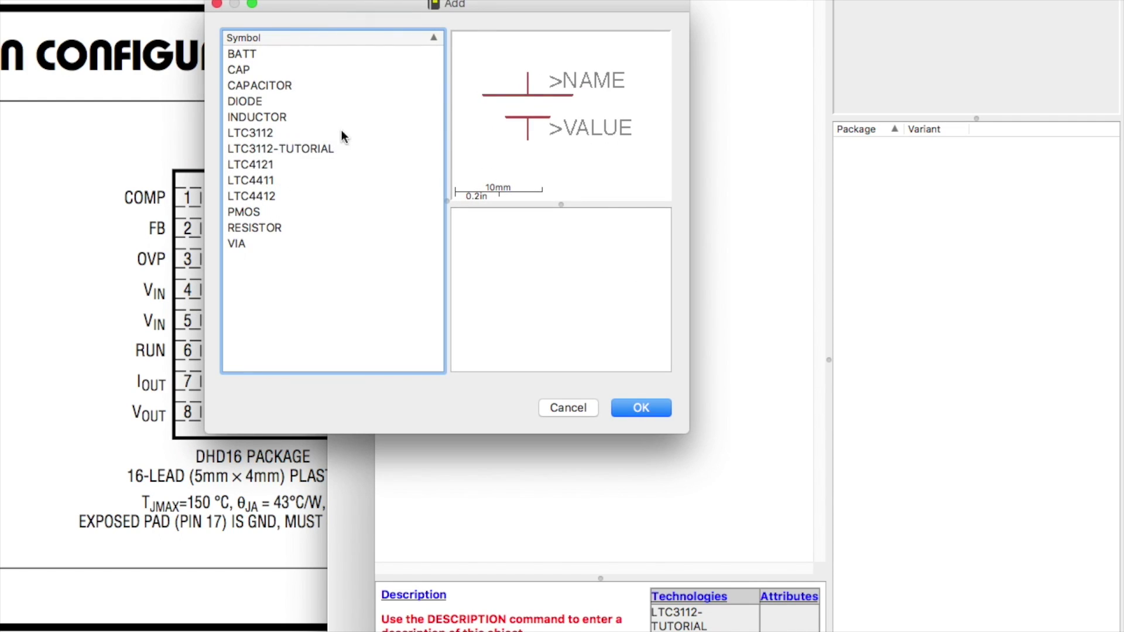
{"action": "left_click", "coordinate": [288, 148]}
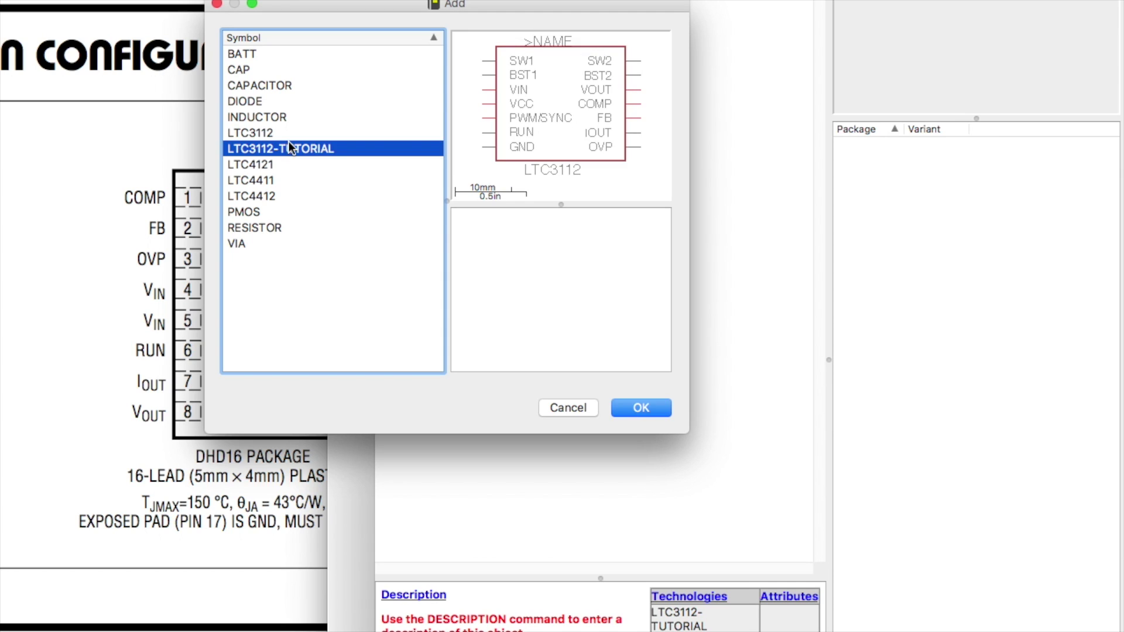
{"action": "key", "text": "Up"}
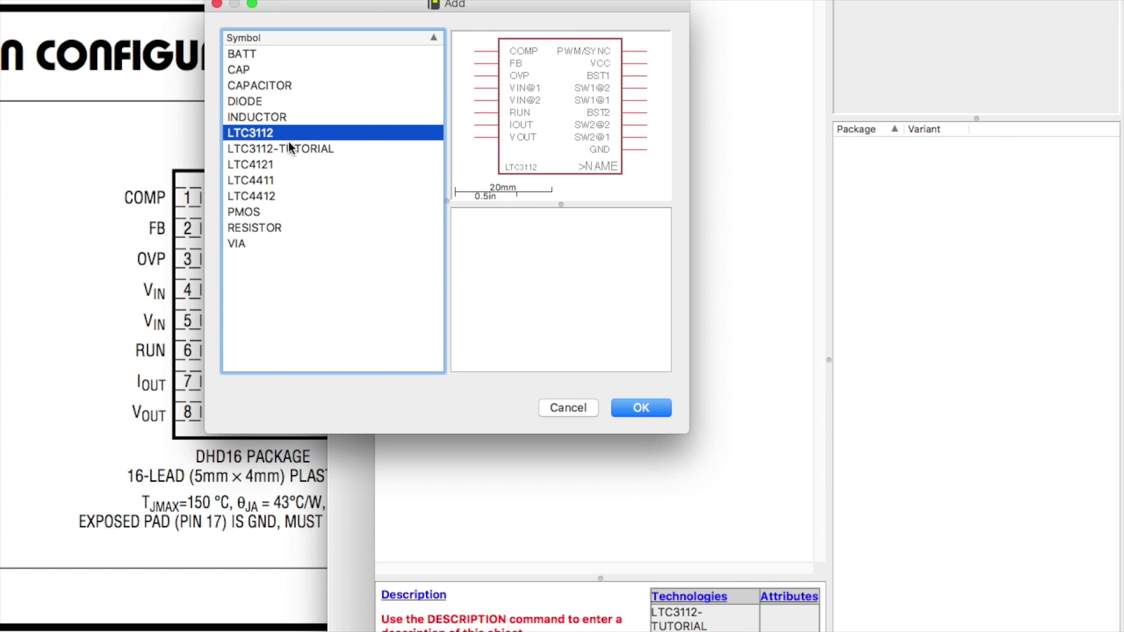
{"action": "key", "text": "Down"}
{"action": "key", "text": "Up"}
{"action": "key", "text": "Down"}
{"action": "key", "text": "Up"}
{"action": "key", "text": "Down"}
{"action": "key", "text": "Up"}
{"action": "key", "text": "Down"}
{"action": "key", "text": "Up"}
{"action": "key", "text": "Down"}
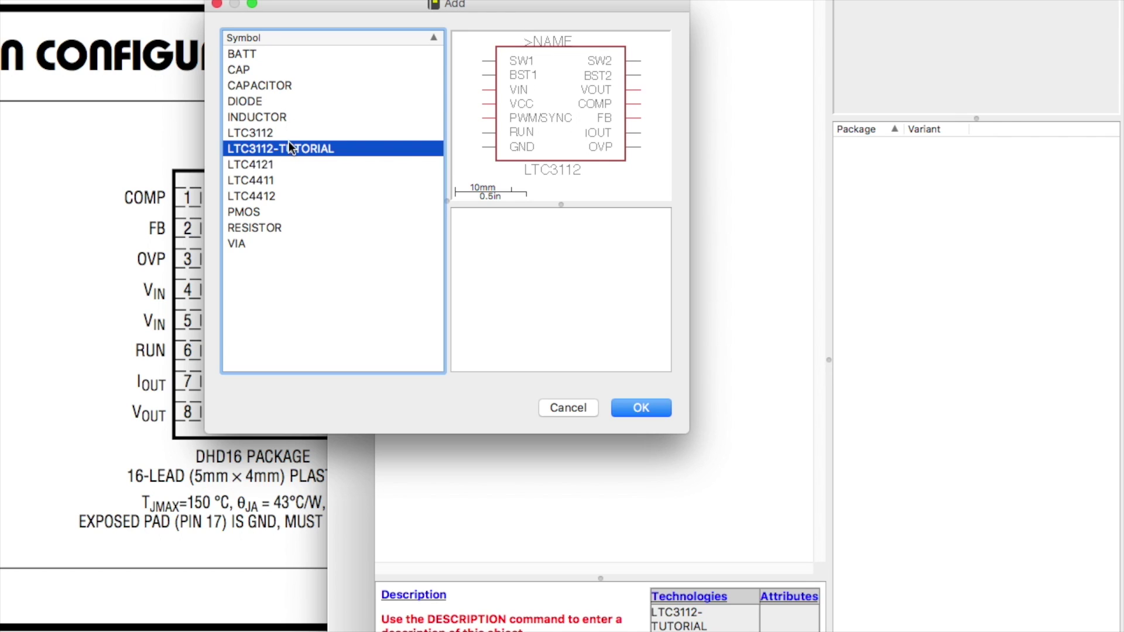
{"action": "key", "text": "Return"}
{"action": "scroll", "coordinate": [580, 281], "scroll_direction": "up", "scroll_amount": 5}
{"action": "left_click", "coordinate": [584, 286]}
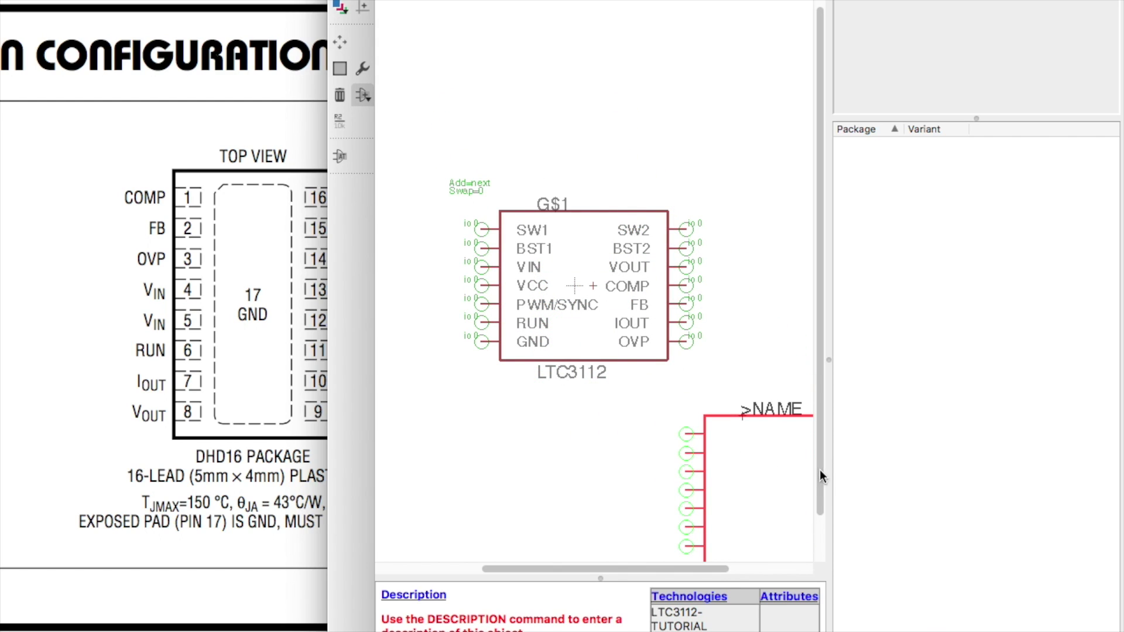
{"action": "key", "text": "Escape"}
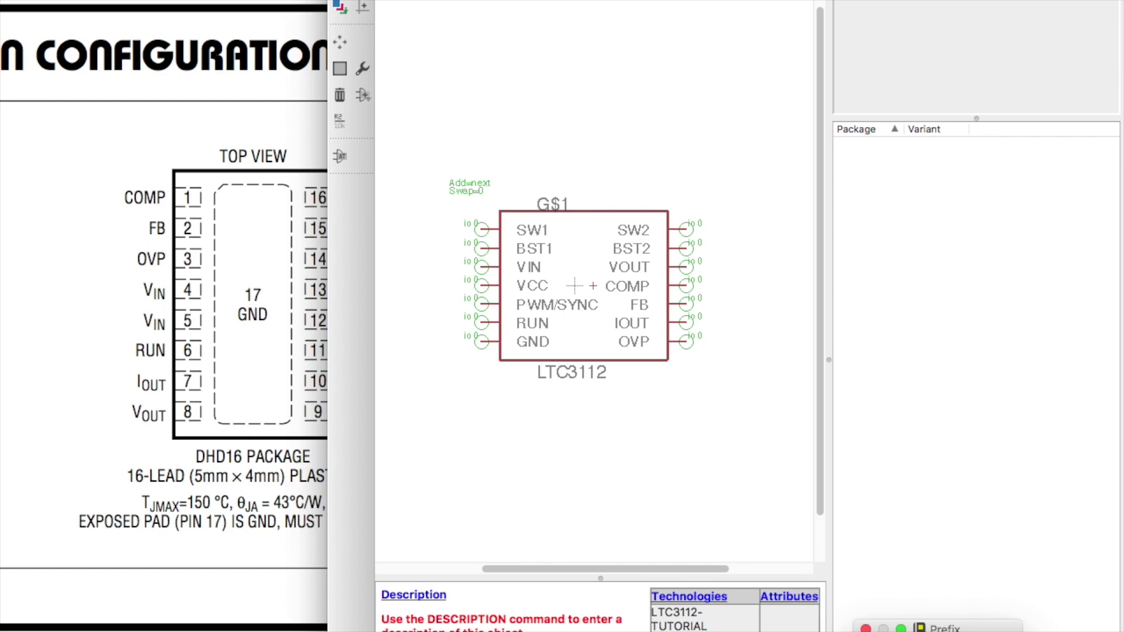
{"action": "key", "text": "Escape"}
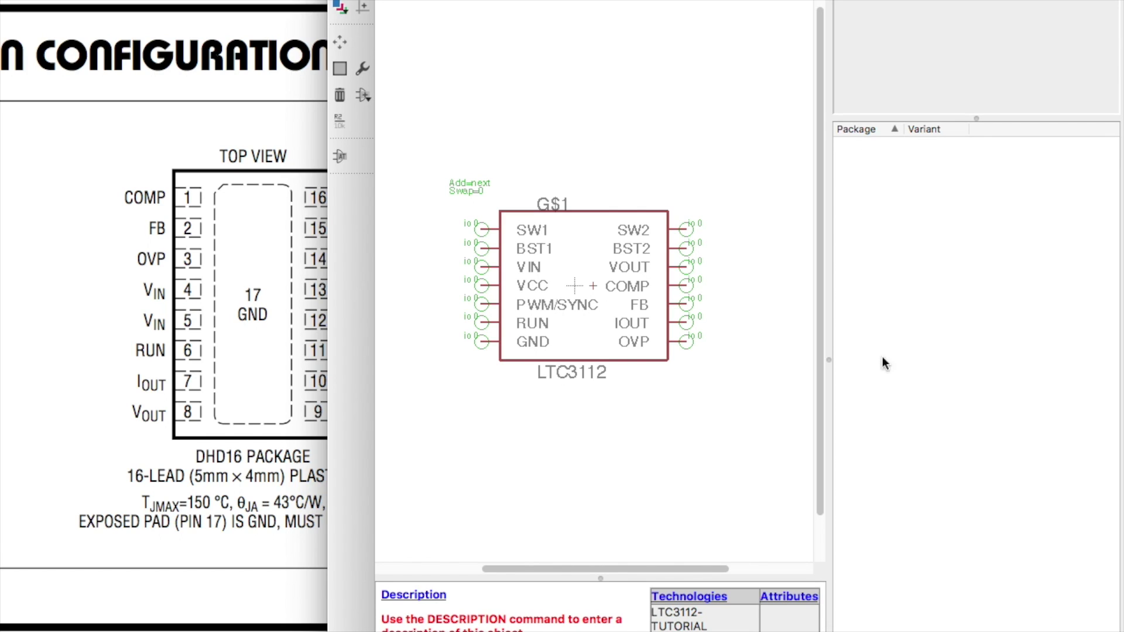
- Compare the DFN-16 and DHD16 packages and add DFN-16 as the device's package variant with an empty variant name
{"action": "left_click", "coordinate": [873, 319]}
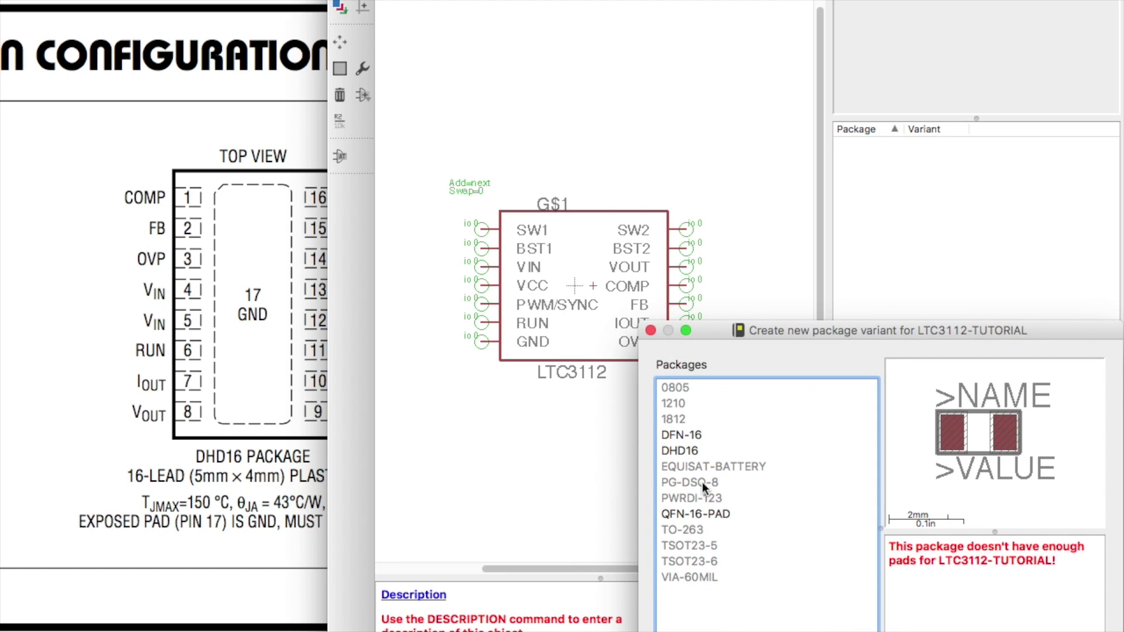
{"action": "left_click", "coordinate": [698, 438]}
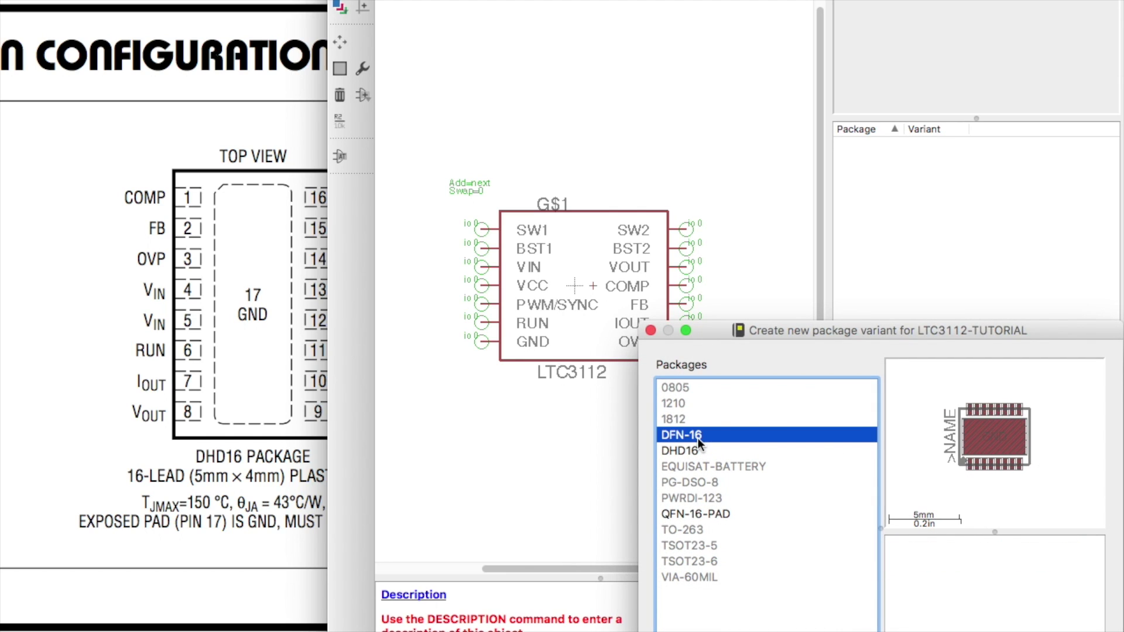
{"action": "key", "text": "Down"}
{"action": "key", "text": "Up"}
{"action": "key", "text": "Down"}
{"action": "key", "text": "Up"}
{"action": "key", "text": "Down"}
{"action": "key", "text": "Up"}
{"action": "key", "text": "Down"}
{"action": "key", "text": "Up"}
{"action": "key", "text": "Down"}
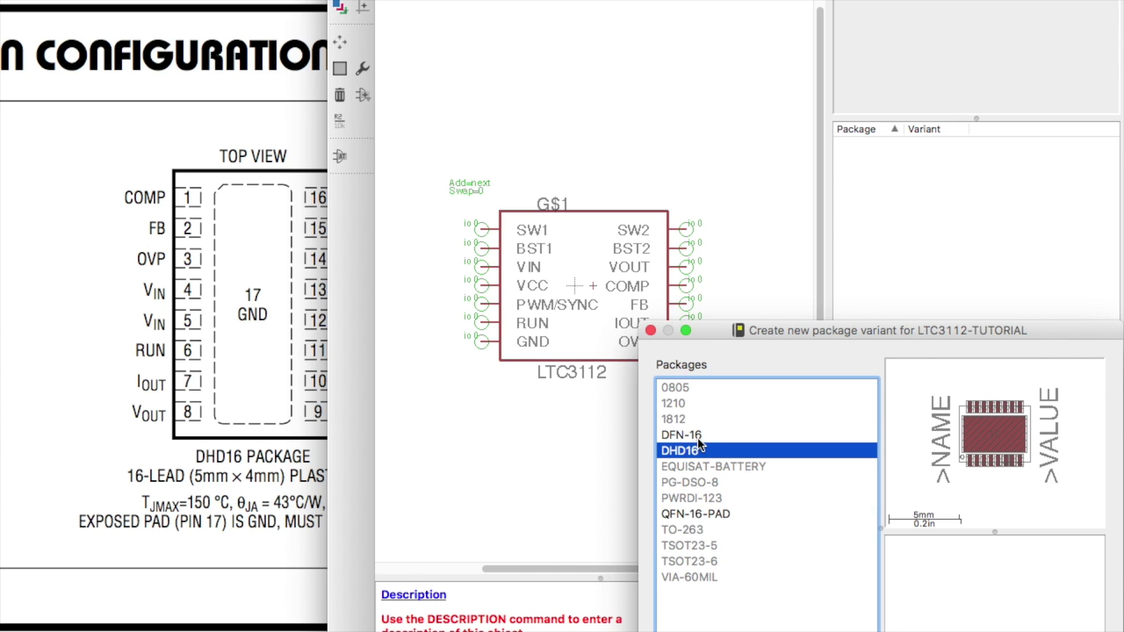
{"action": "key", "text": "Up"}
{"action": "key", "text": "Return"}
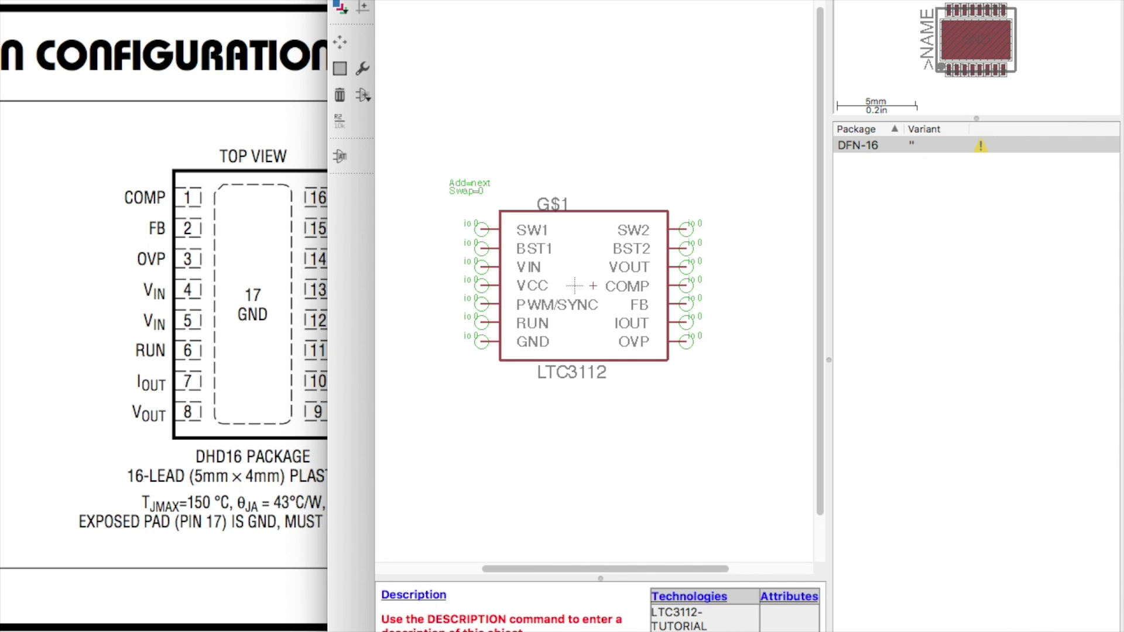
- Connect the BST1, BST2, COMP, FB, GND, IOUT, OVP, PWM/SYNC and RUN pins to their same-named DFN-16 pads
{"action": "left_click", "coordinate": [1089, 629]}
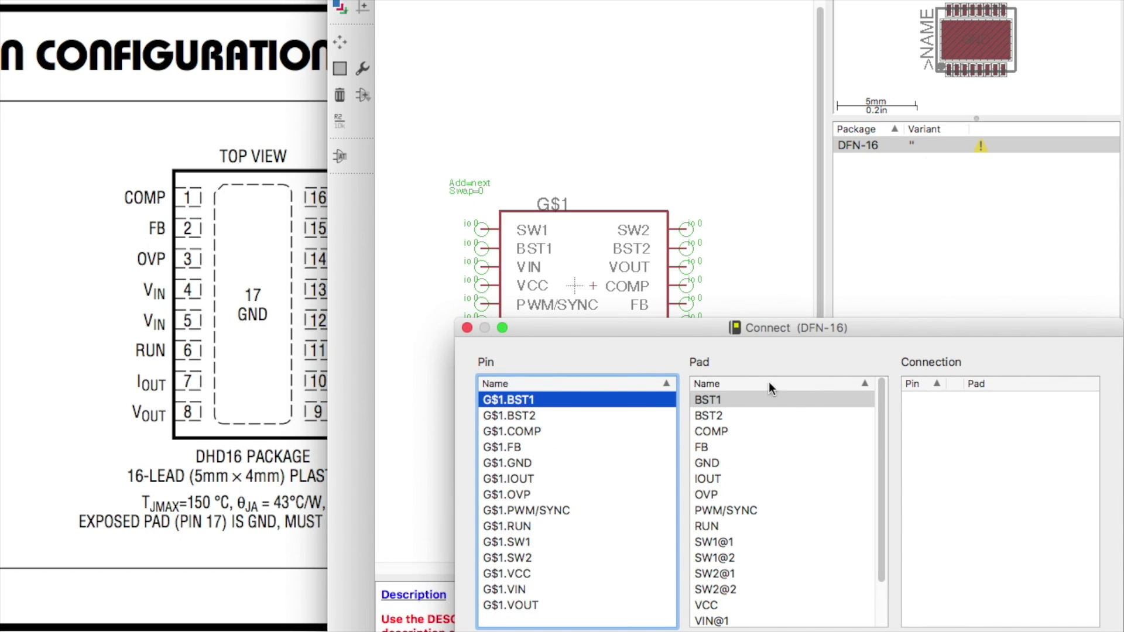
{"action": "key", "text": "Return"}
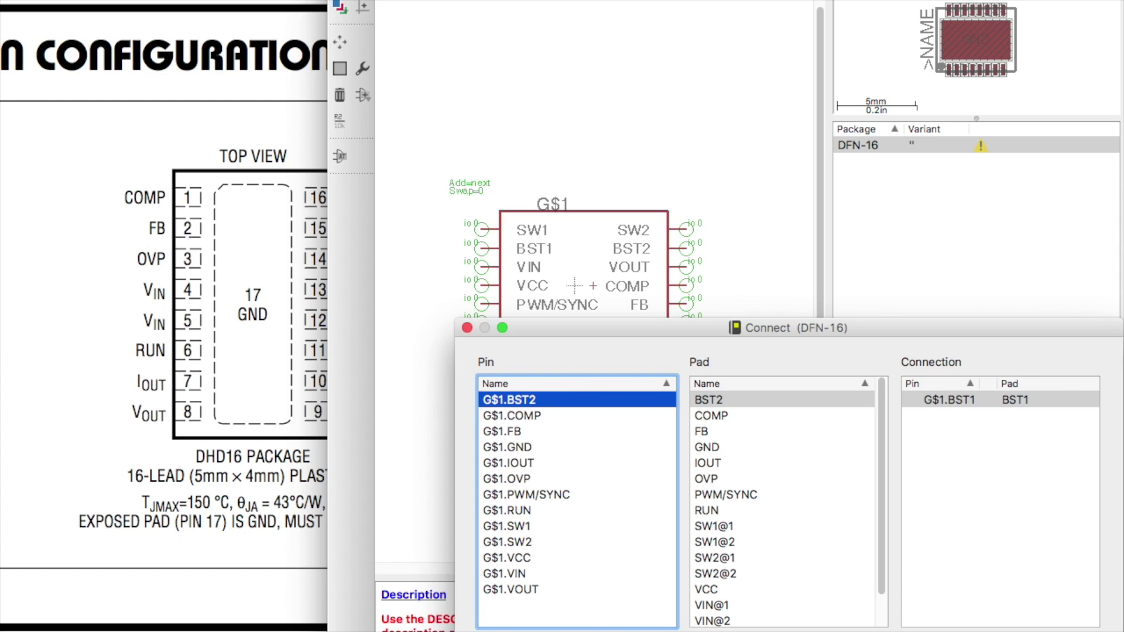
{"action": "key", "text": "Return"}
{"action": "key", "text": "Return"}
{"action": "key", "text": "Return"}
{"action": "key", "text": "Return"}
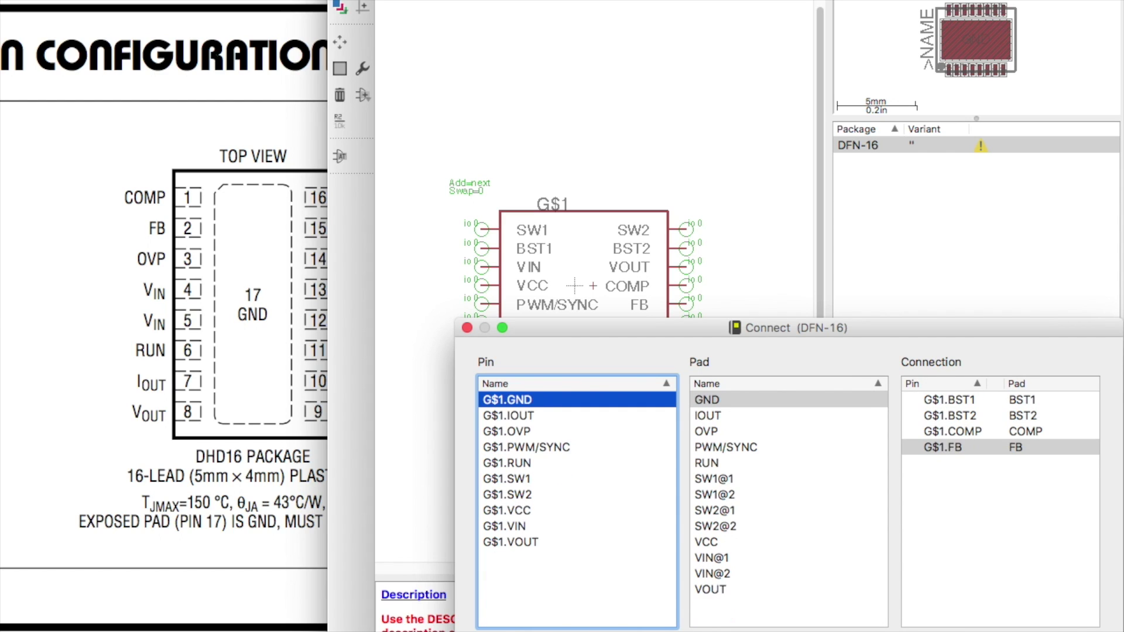
{"action": "key", "text": "Return"}
{"action": "key", "text": "Return"}
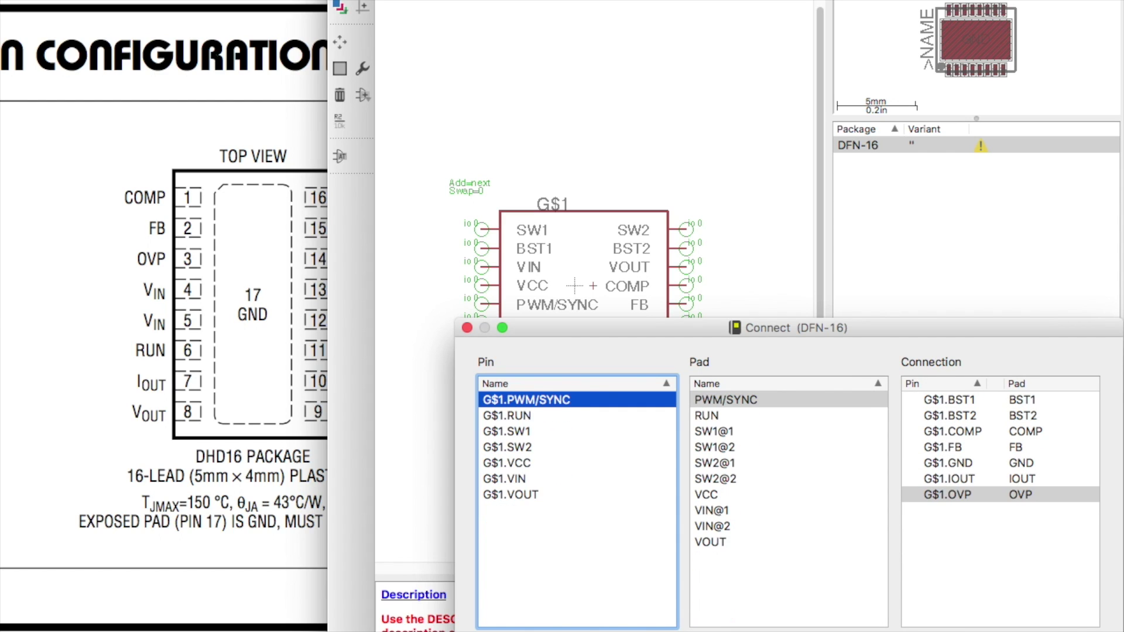
{"action": "key", "text": "Return"}
{"action": "key", "text": "Return"}
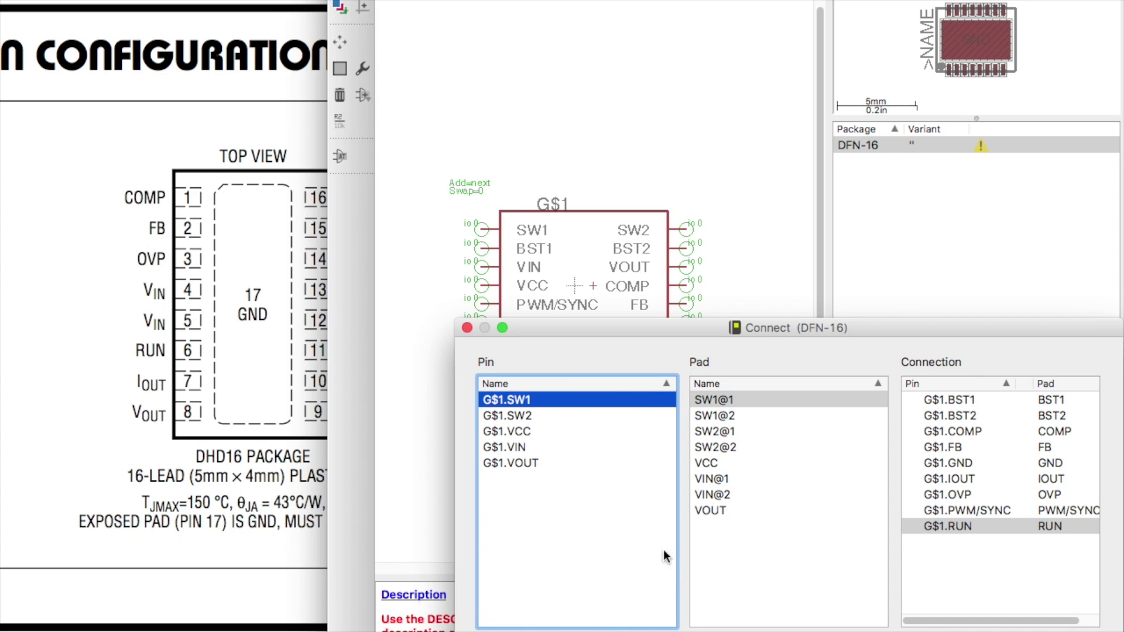
- Connect pin SW1 to both pads SW1@1 and SW1@2
{"action": "left_click", "coordinate": [726, 416]}
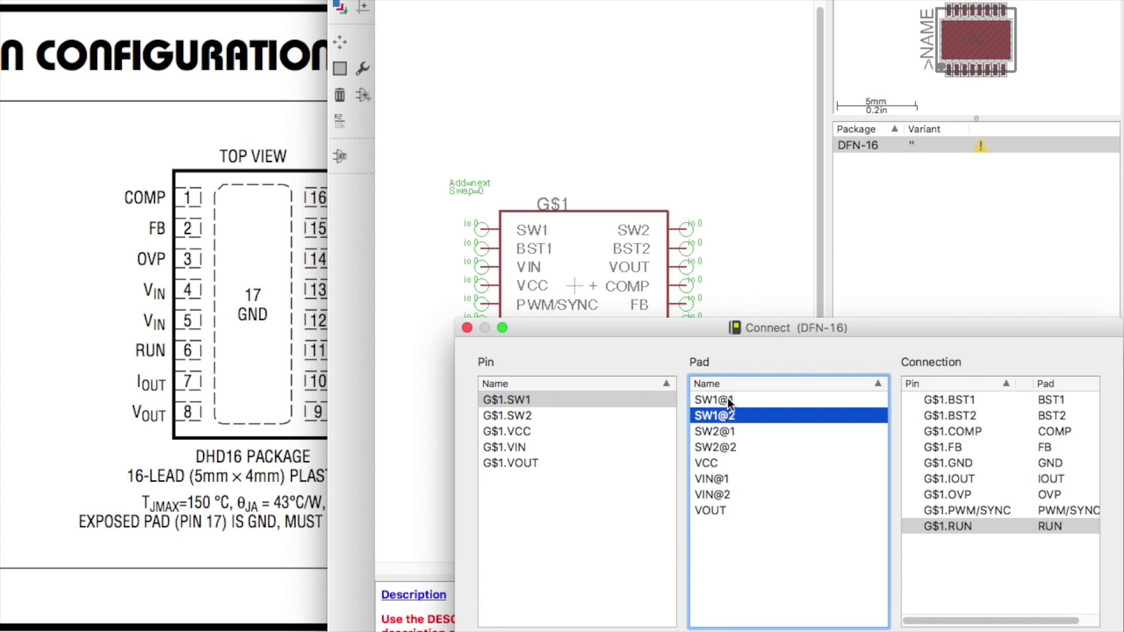
{"action": "left_click", "coordinate": [728, 403], "text": "shift"}
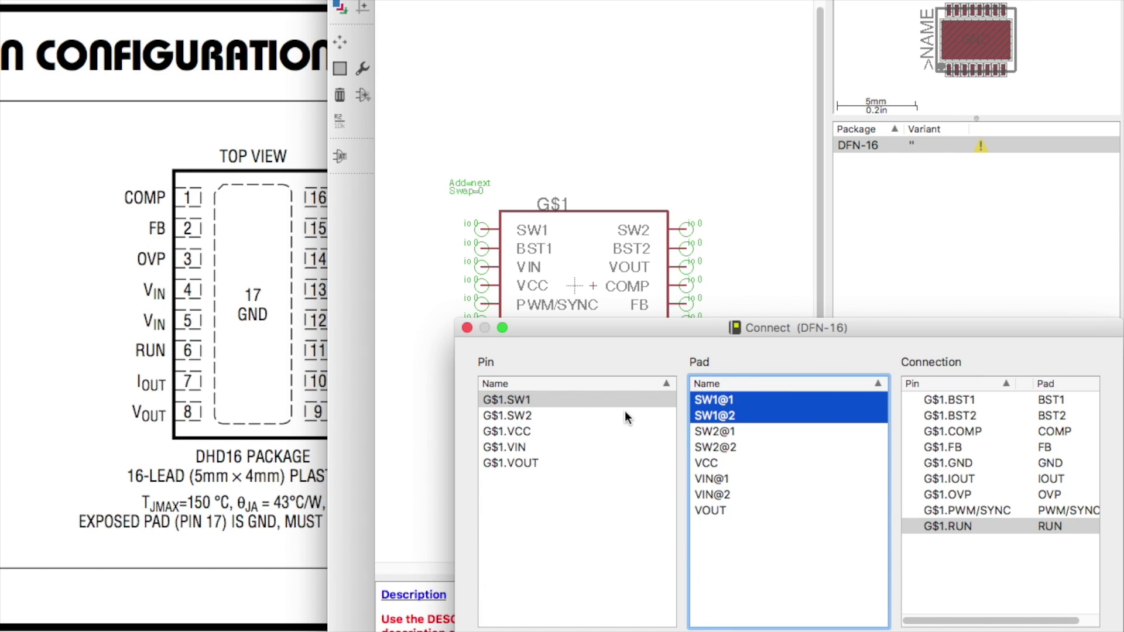
{"action": "left_click", "coordinate": [621, 630]}
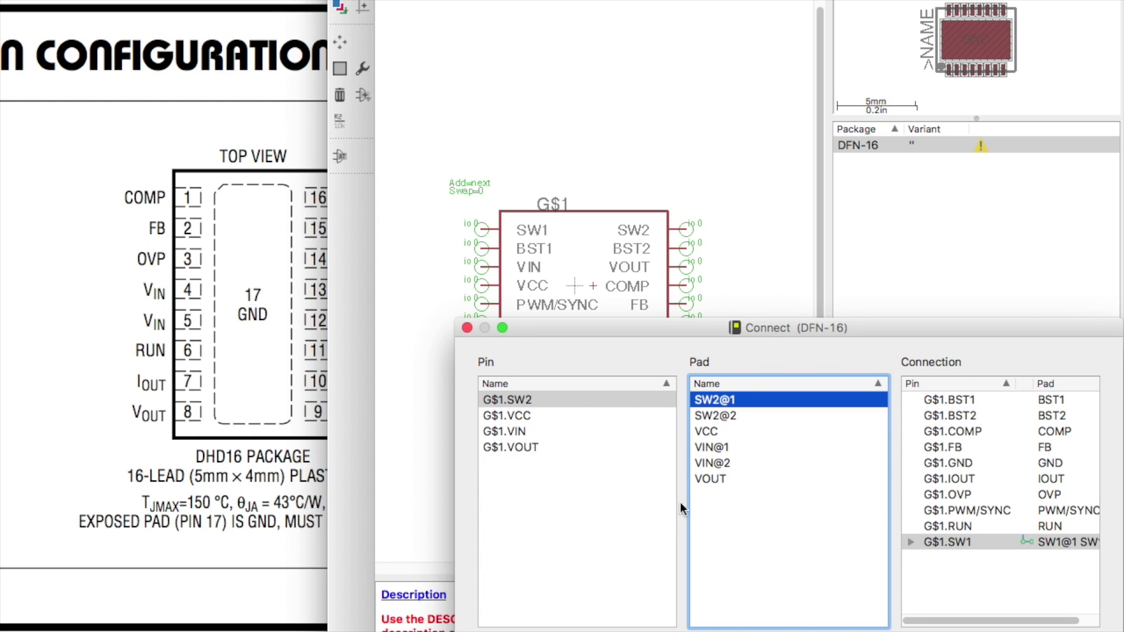
{"action": "left_click", "coordinate": [692, 416]}
{"action": "left_click", "coordinate": [642, 400]}
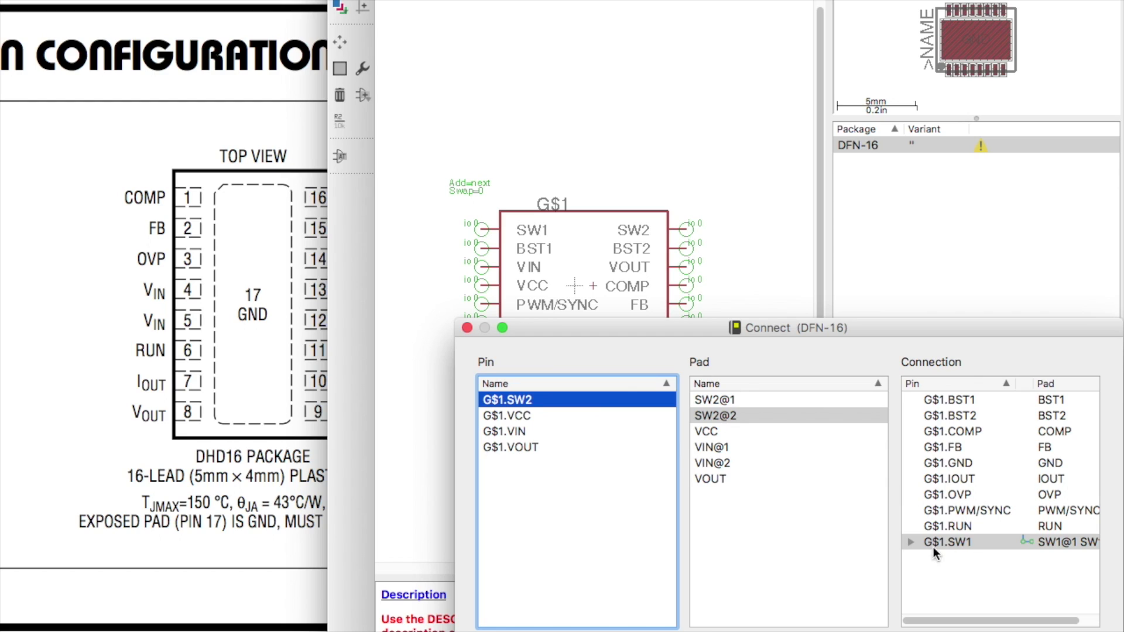
- Disconnect pad SW1@2 from pin SW1 and remove the whole SW1 connection
{"action": "left_click", "coordinate": [912, 543]}
{"action": "key", "text": "Down"}
{"action": "key", "text": "Down"}
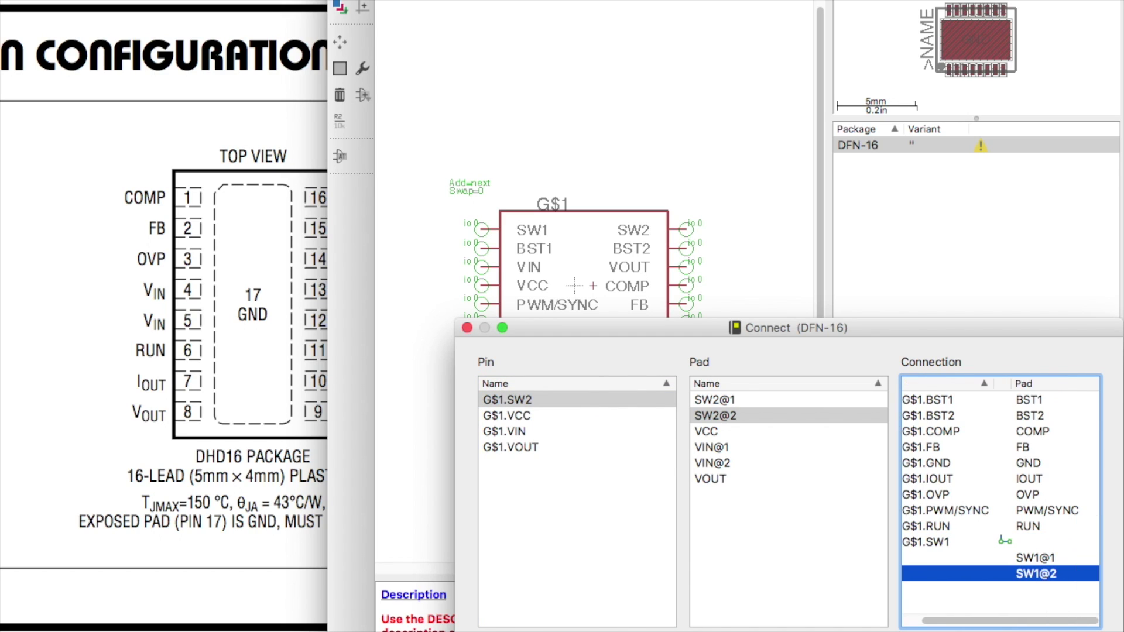
{"action": "key", "text": "Delete"}
{"action": "left_click", "coordinate": [708, 432]}
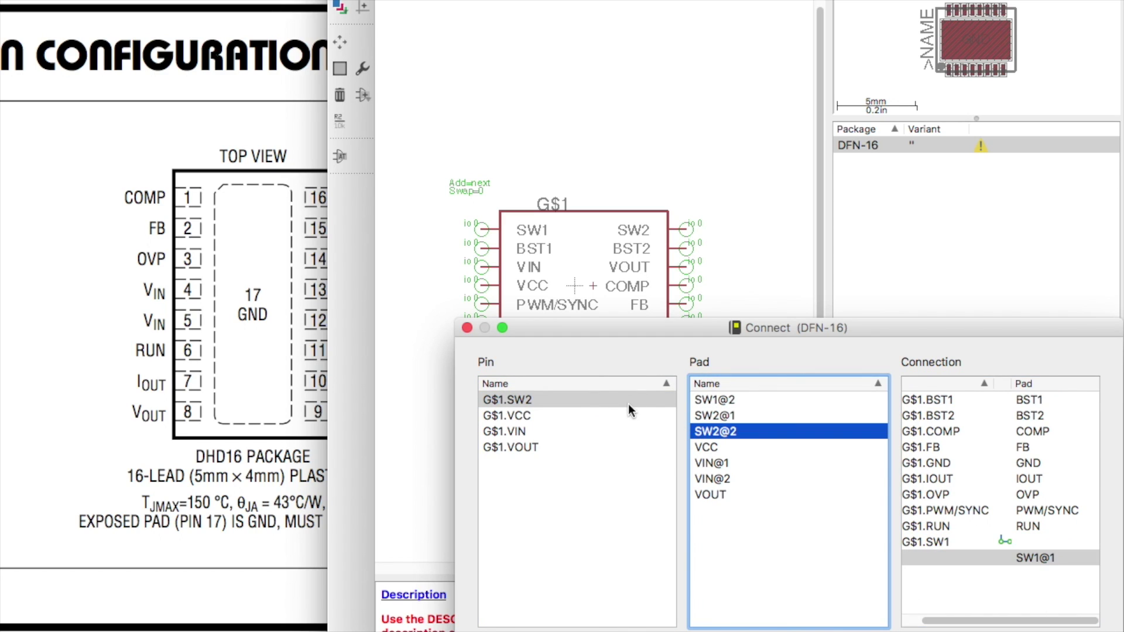
{"action": "left_click", "coordinate": [764, 400]}
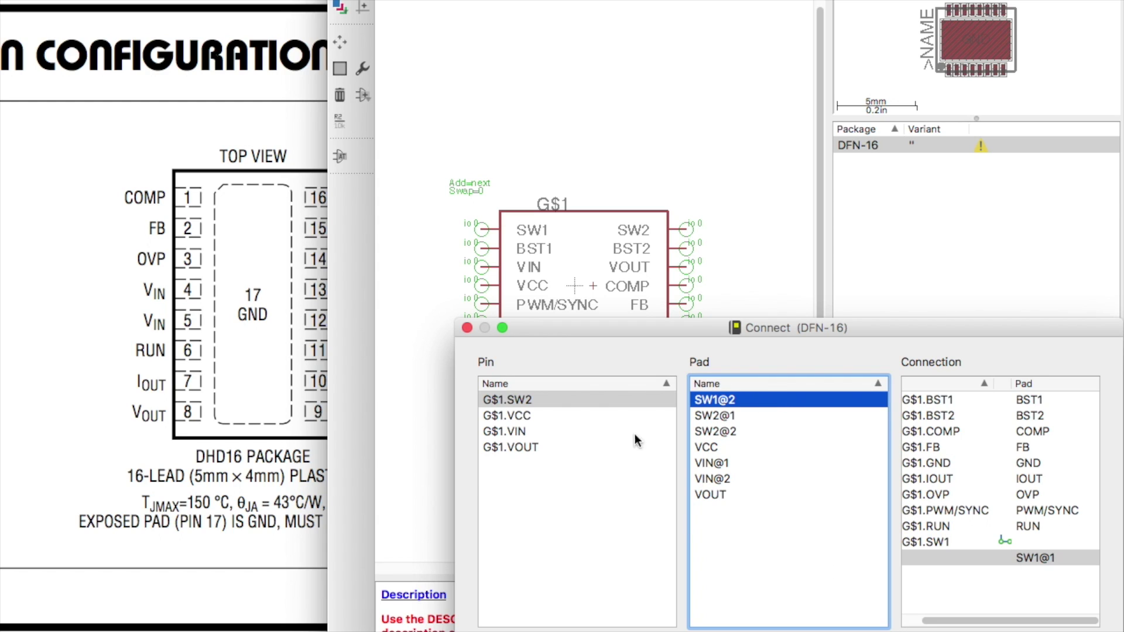
{"action": "left_click", "coordinate": [989, 540]}
{"action": "key", "text": "Delete"}
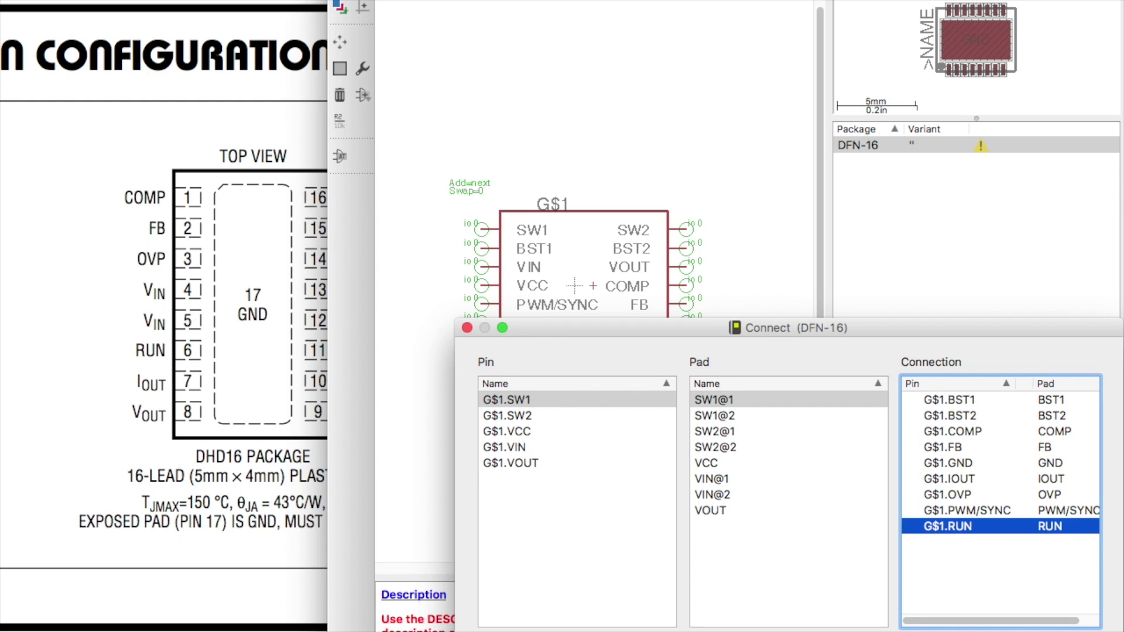
- Try appending pads SW1@1 and SW1@2 to the existing RUN connection, and delete that combined connection
{"action": "left_click", "coordinate": [534, 401]}
{"action": "left_click", "coordinate": [729, 400]}
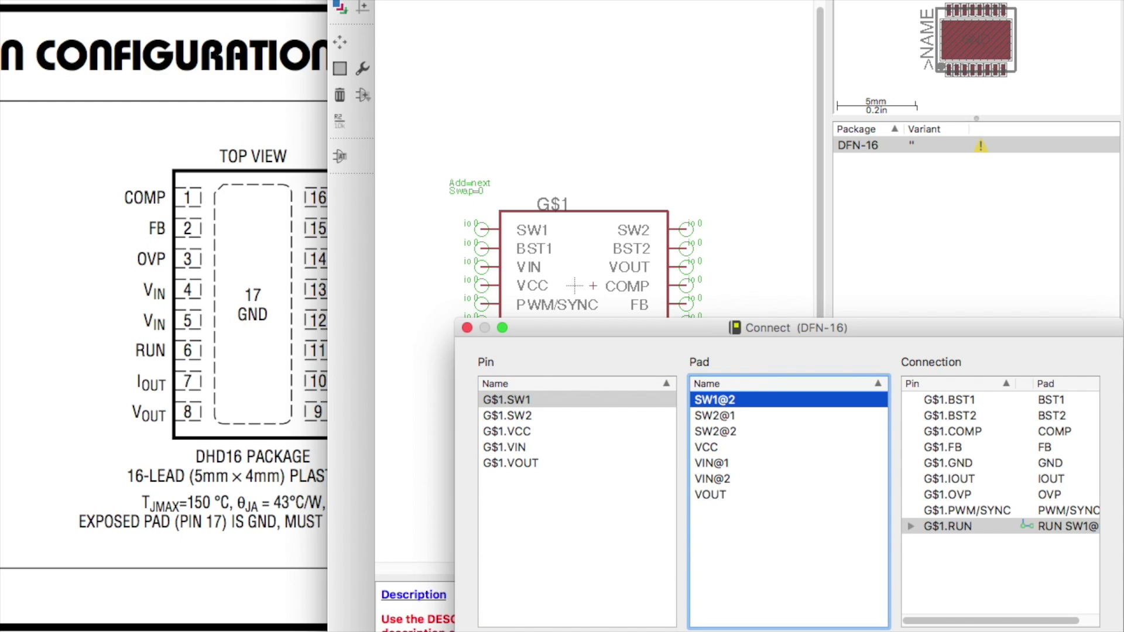
{"action": "left_click", "coordinate": [739, 629]}
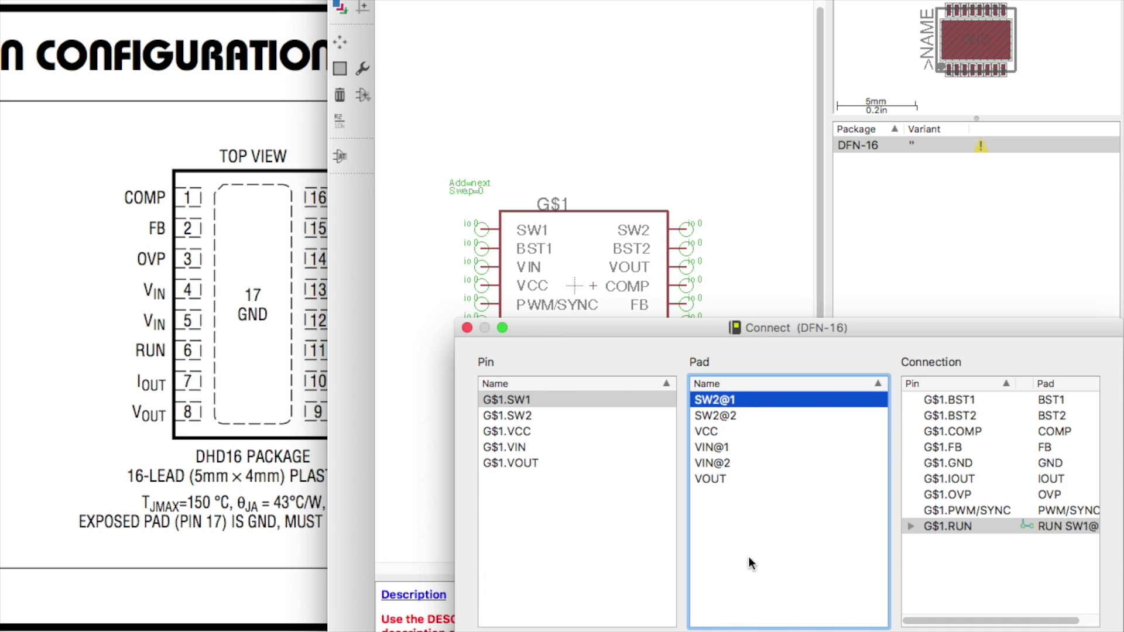
{"action": "left_click", "coordinate": [1059, 530]}
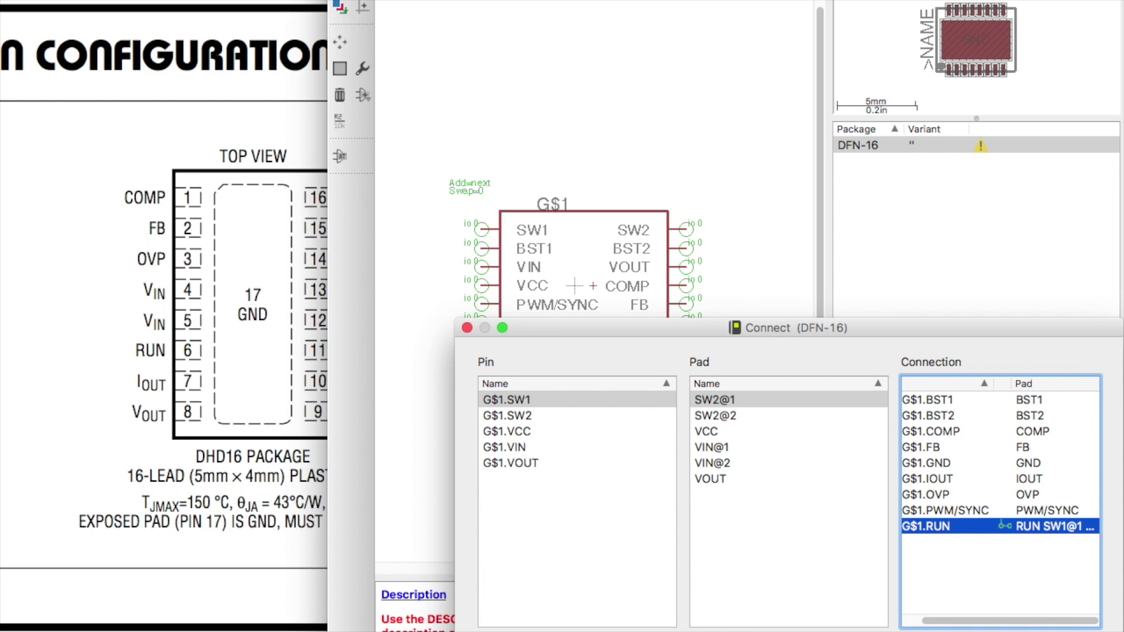
{"action": "key", "text": "BackSpace"}
- Reconnect pin RUN to the RUN pad only
{"action": "left_click", "coordinate": [715, 409]}
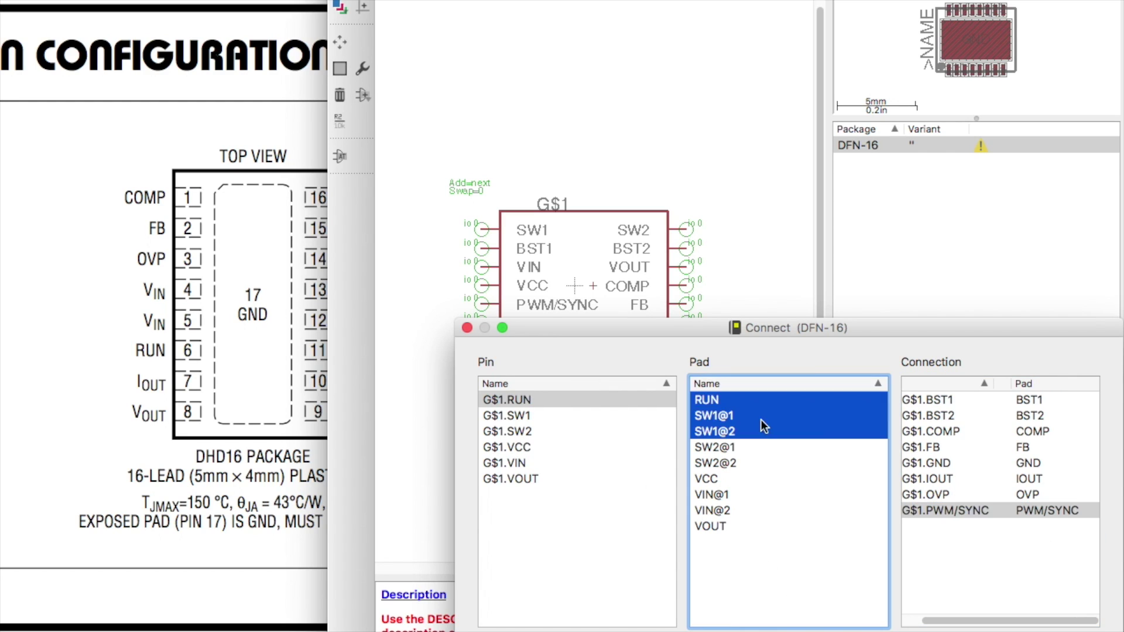
{"action": "left_click", "coordinate": [735, 400]}
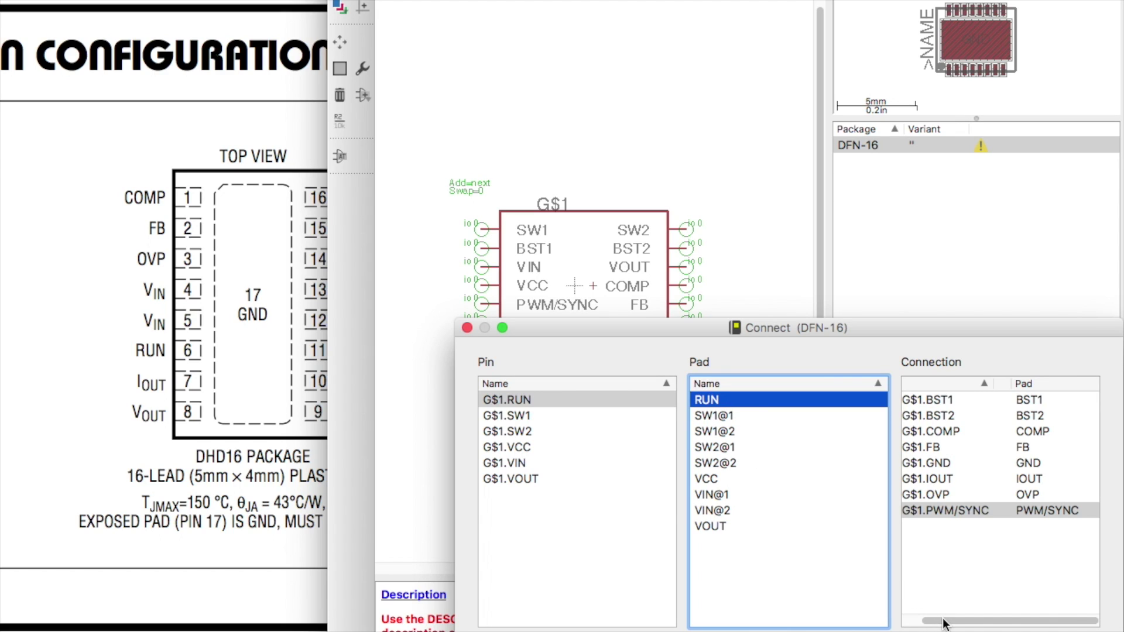
{"action": "left_click", "coordinate": [909, 587]}
{"action": "left_click", "coordinate": [602, 400]}
{"action": "left_click", "coordinate": [693, 402]}
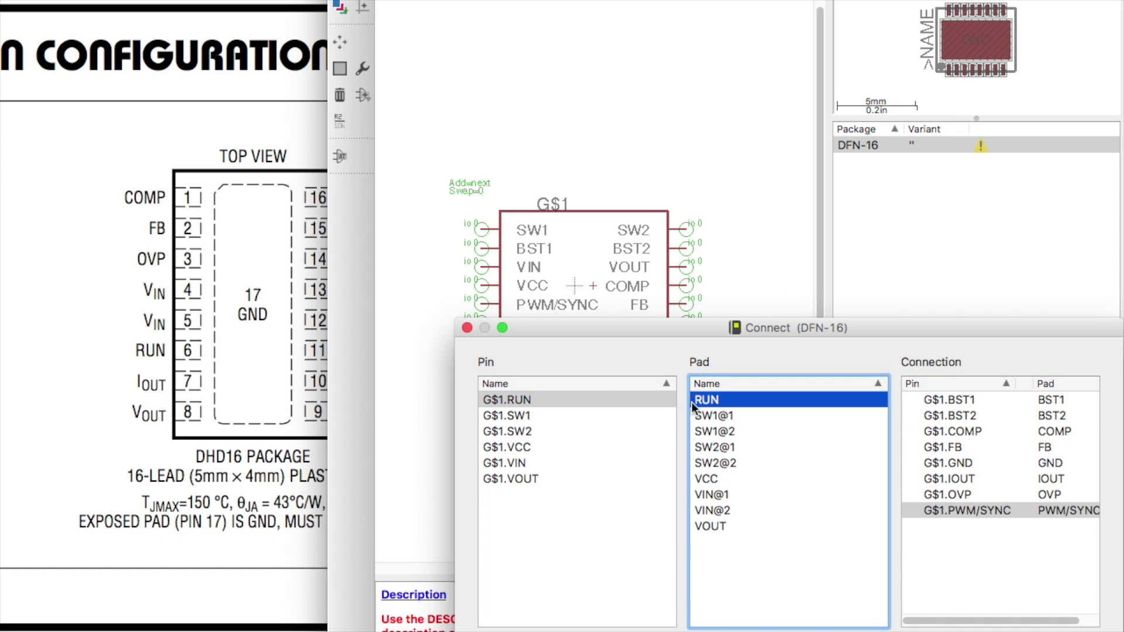
{"action": "key", "text": "Return"}
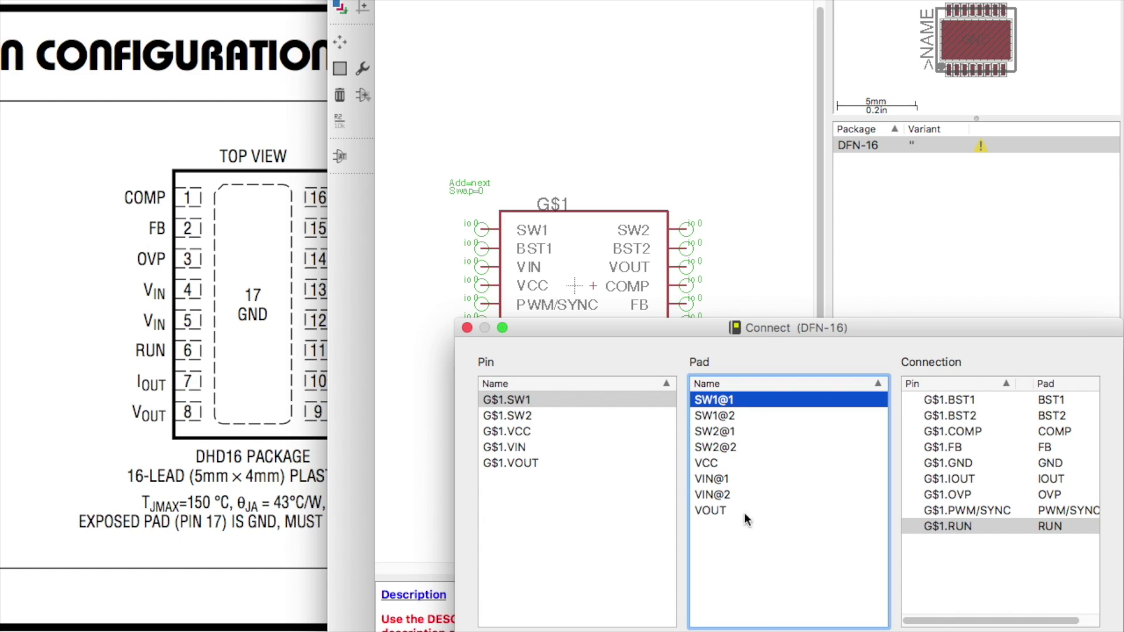
- Connect pin SW1 to pads SW1@1 and SW1@2, and pin SW2 to pads SW2@1 and SW2@2
{"action": "left_click", "coordinate": [730, 417], "text": "shift"}
{"action": "key", "text": "Return"}
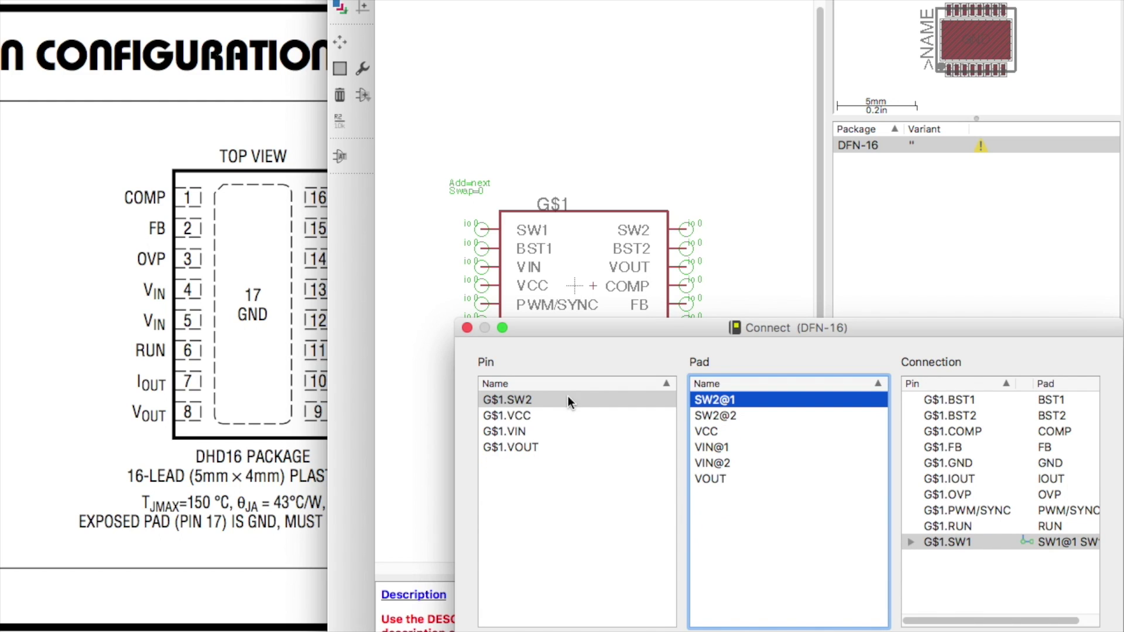
{"action": "key", "text": "shift+Down"}
{"action": "key", "text": "Return"}
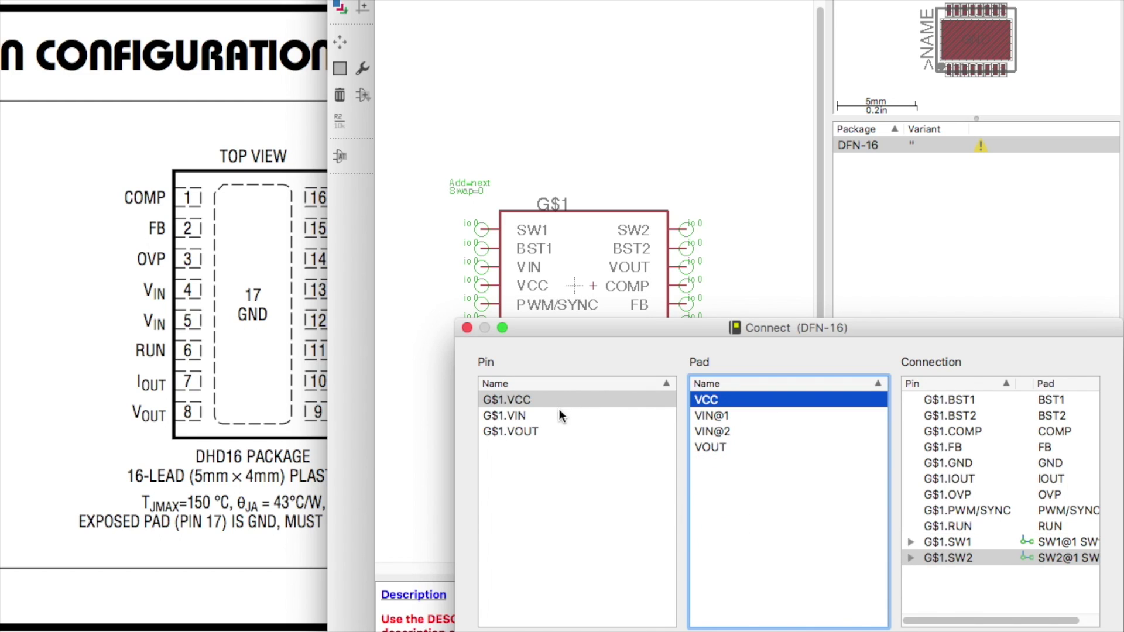
- Connect pin VCC to pad VCC, pin VIN to pads VIN@1 and VIN@2, and pin VOUT to pad VOUT
{"action": "key", "text": "Return"}
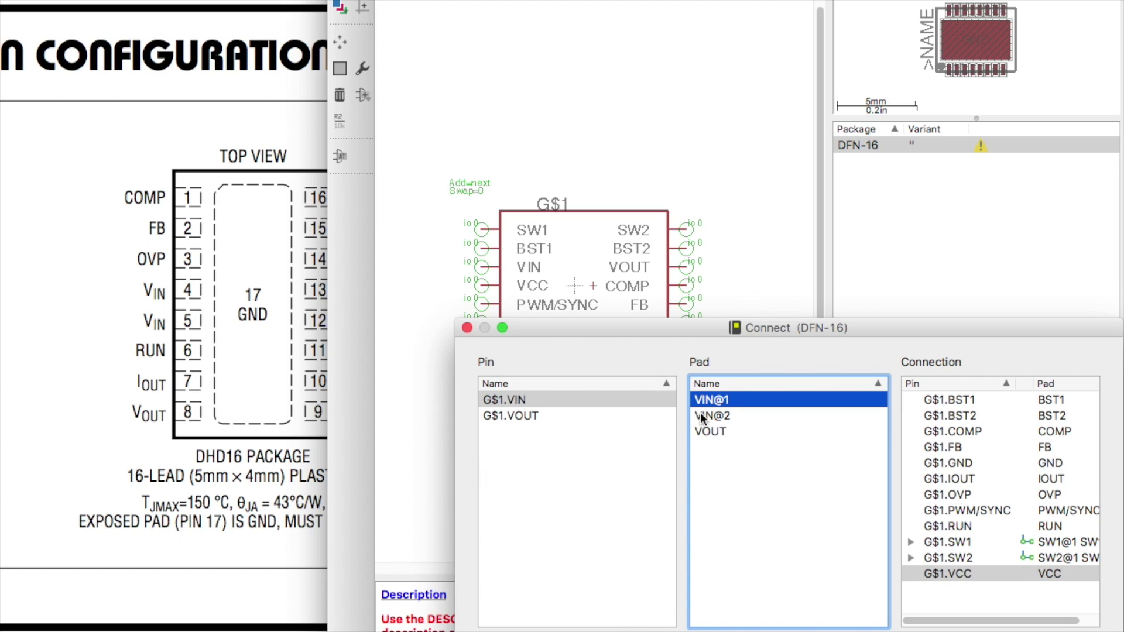
{"action": "left_click", "coordinate": [697, 420], "text": "shift"}
{"action": "key", "text": "Return"}
{"action": "key", "text": "Return"}
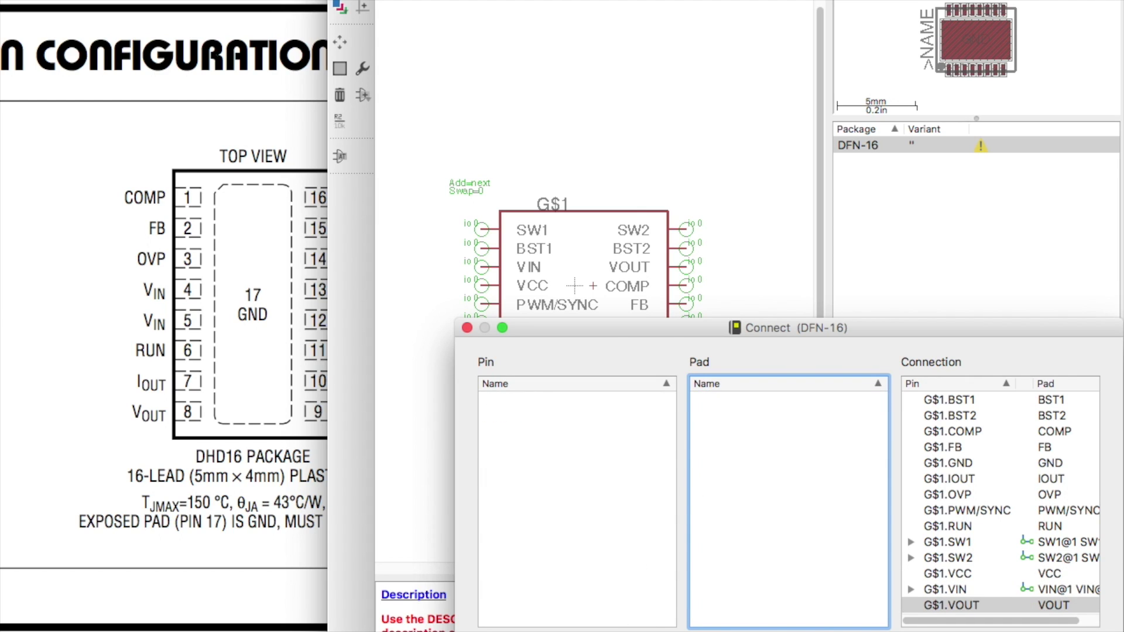
- Accept the pin-to-pad connections for the DFN-16 package and close the library editor
{"action": "key", "text": "Return"}
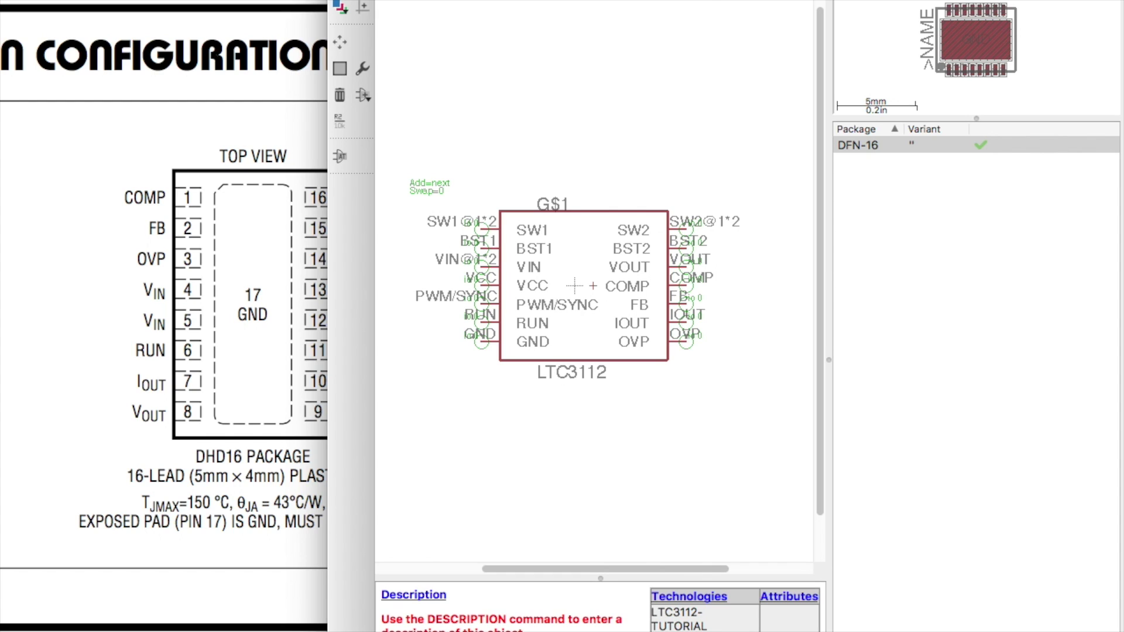
{"action": "key", "text": "super+w"}
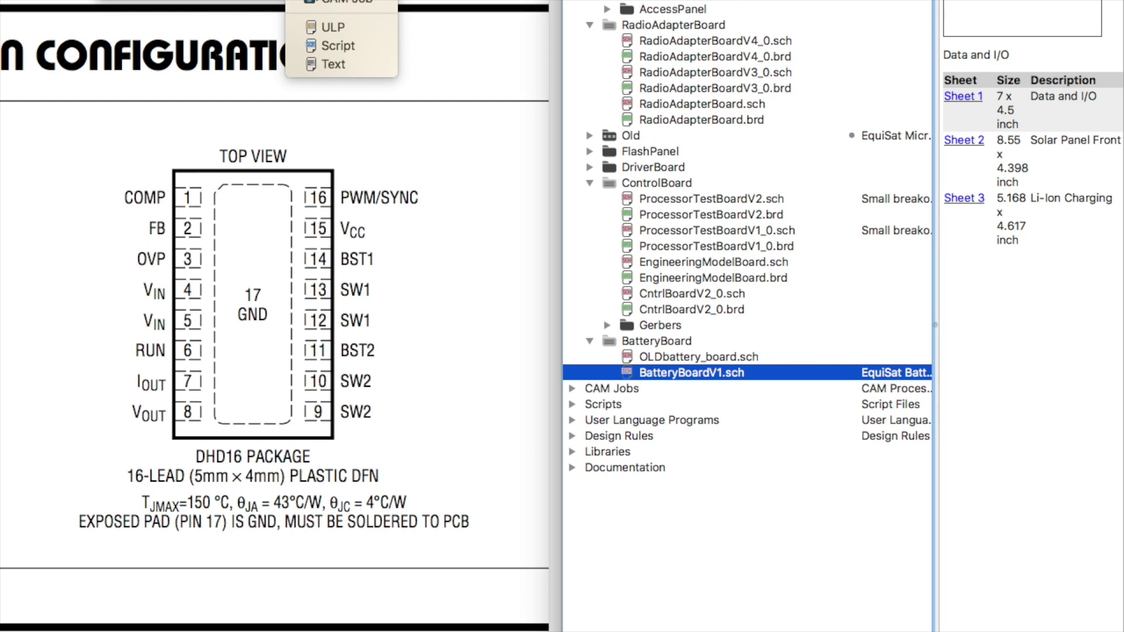
- Create a new schematic and place one LTC3112-TUTORIAL part from the BrownSpaceEngineering library in it
{"action": "left_click", "coordinate": [334, 1]}
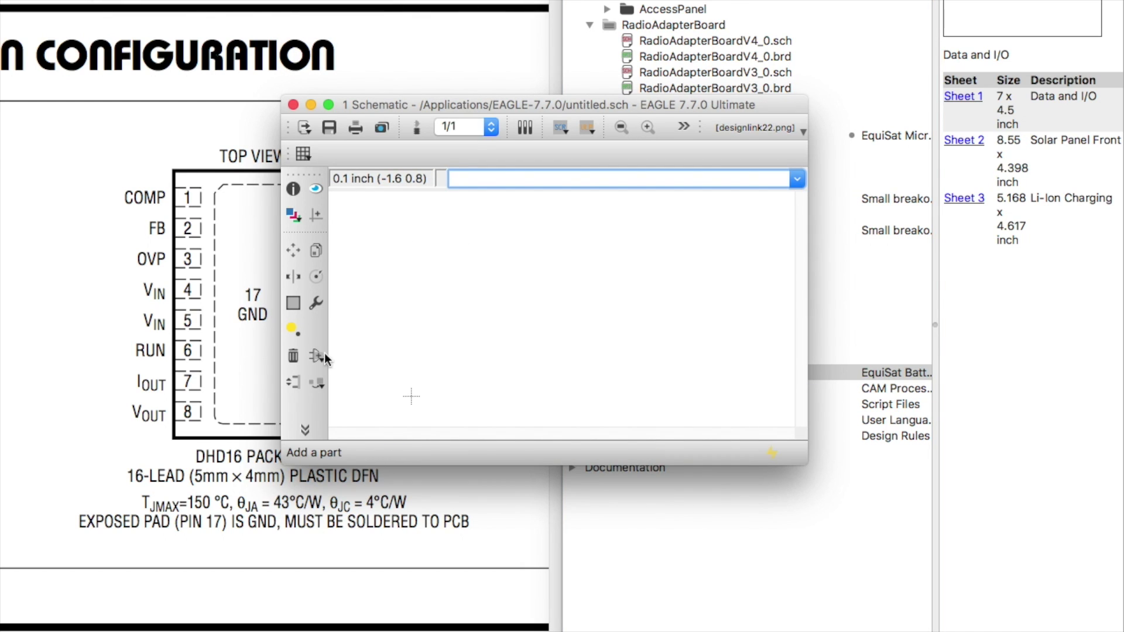
{"action": "left_click", "coordinate": [323, 355]}
{"action": "left_click", "coordinate": [64, 212]}
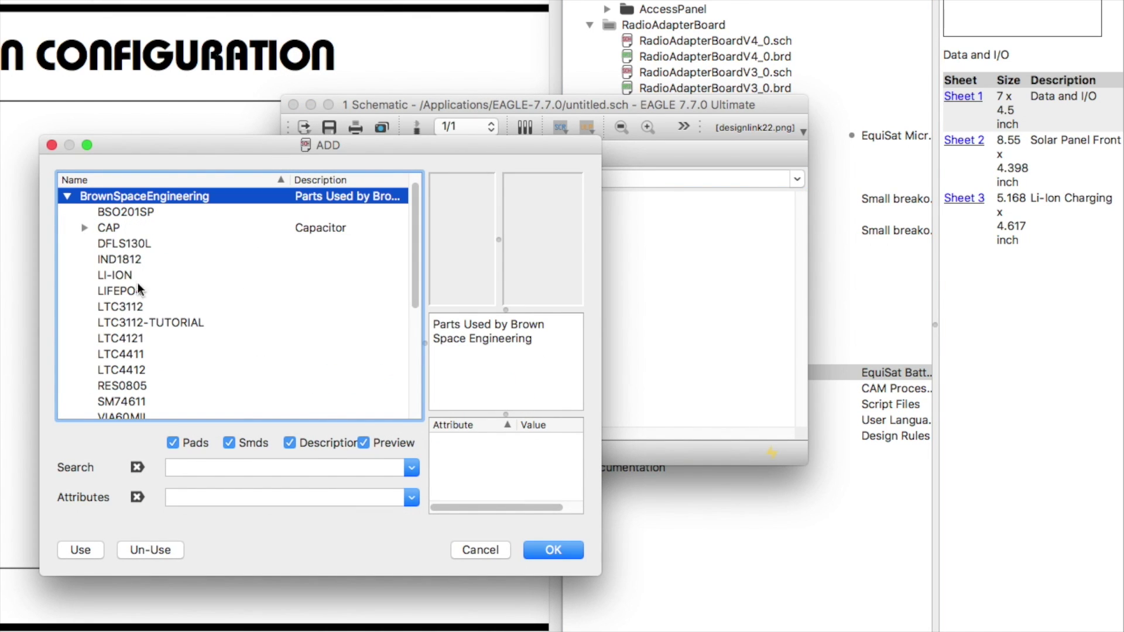
{"action": "left_click", "coordinate": [224, 324]}
{"action": "double_click", "coordinate": [224, 325]}
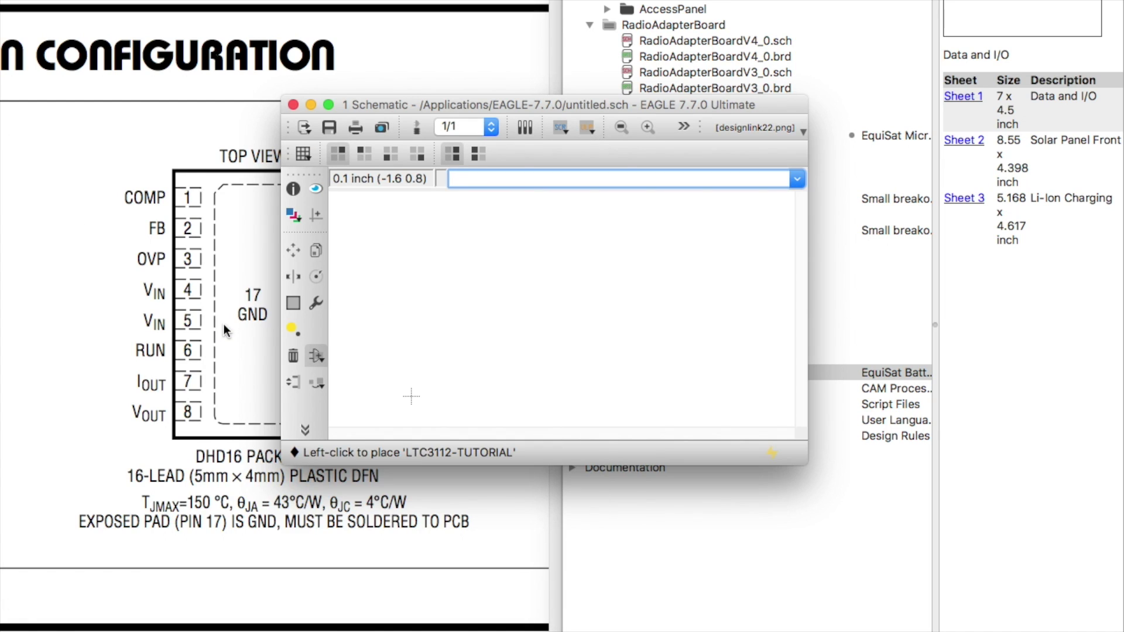
{"action": "scroll", "coordinate": [433, 345], "scroll_direction": "up", "scroll_amount": 3}
{"action": "left_click", "coordinate": [451, 350]}
{"action": "scroll", "coordinate": [685, 316], "scroll_direction": "down", "scroll_amount": 3}
{"action": "scroll", "coordinate": [686, 321], "scroll_direction": "up", "scroll_amount": 3}
{"action": "scroll", "coordinate": [586, 275], "scroll_direction": "down", "scroll_amount": 3}
{"action": "scroll", "coordinate": [609, 281], "scroll_direction": "up", "scroll_amount": 3}
{"action": "scroll", "coordinate": [628, 280], "scroll_direction": "down", "scroll_amount": 2}
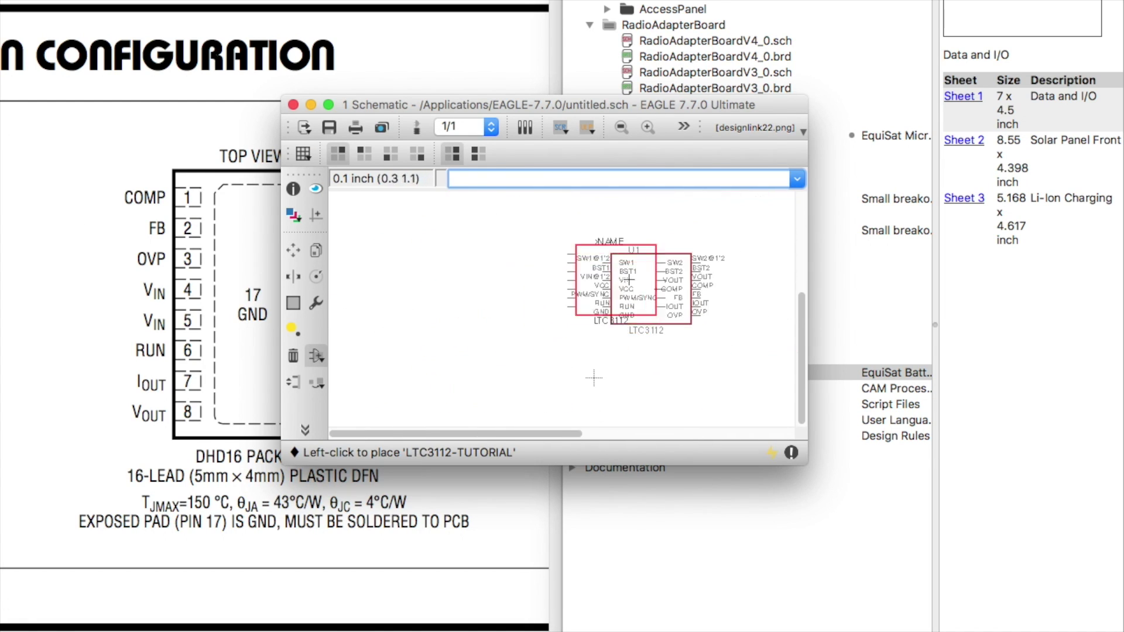
{"action": "key", "text": "Escape"}
{"action": "key", "text": "Escape"}
{"action": "scroll", "coordinate": [689, 256], "scroll_direction": "up", "scroll_amount": 2}
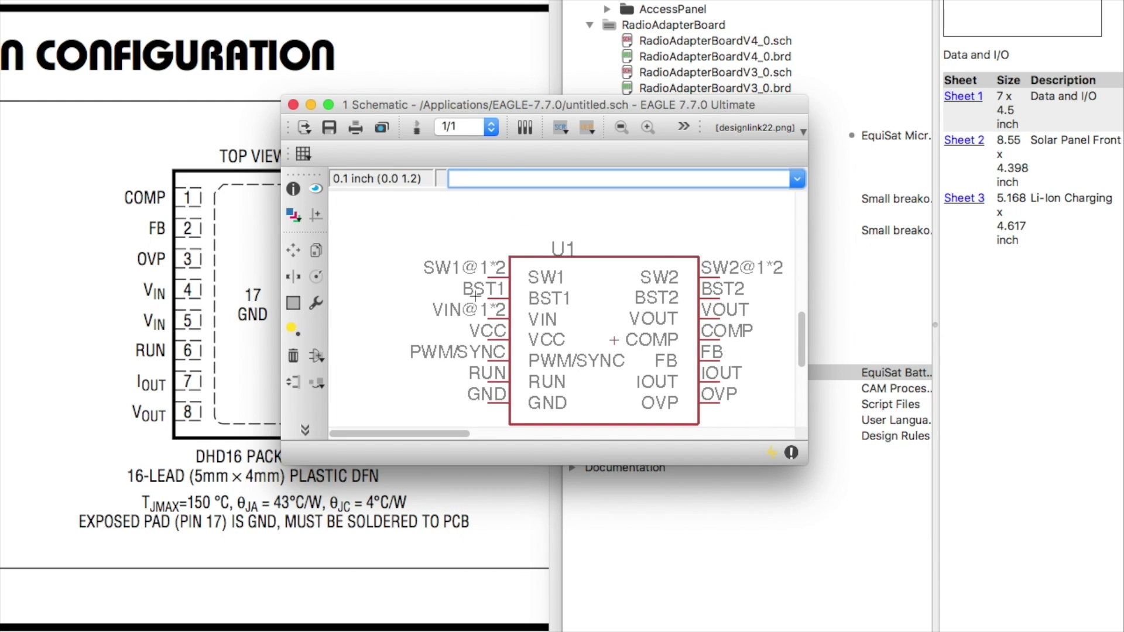
- Generate a board from the test schematic and inspect the footprint of part U1
{"action": "left_click", "coordinate": [416, 129]}
{"action": "left_click", "coordinate": [552, 153]}
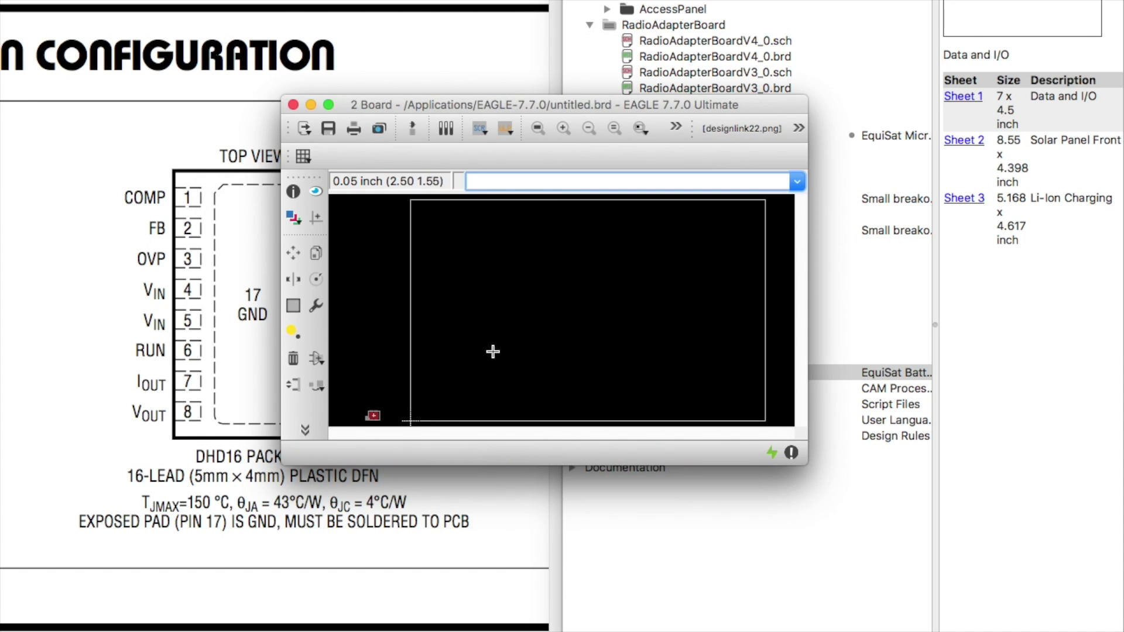
{"action": "scroll", "coordinate": [359, 417], "scroll_direction": "up", "scroll_amount": 4}
{"action": "scroll", "coordinate": [536, 351], "scroll_direction": "down", "scroll_amount": 3}
{"action": "scroll", "coordinate": [509, 281], "scroll_direction": "up", "scroll_amount": 3}
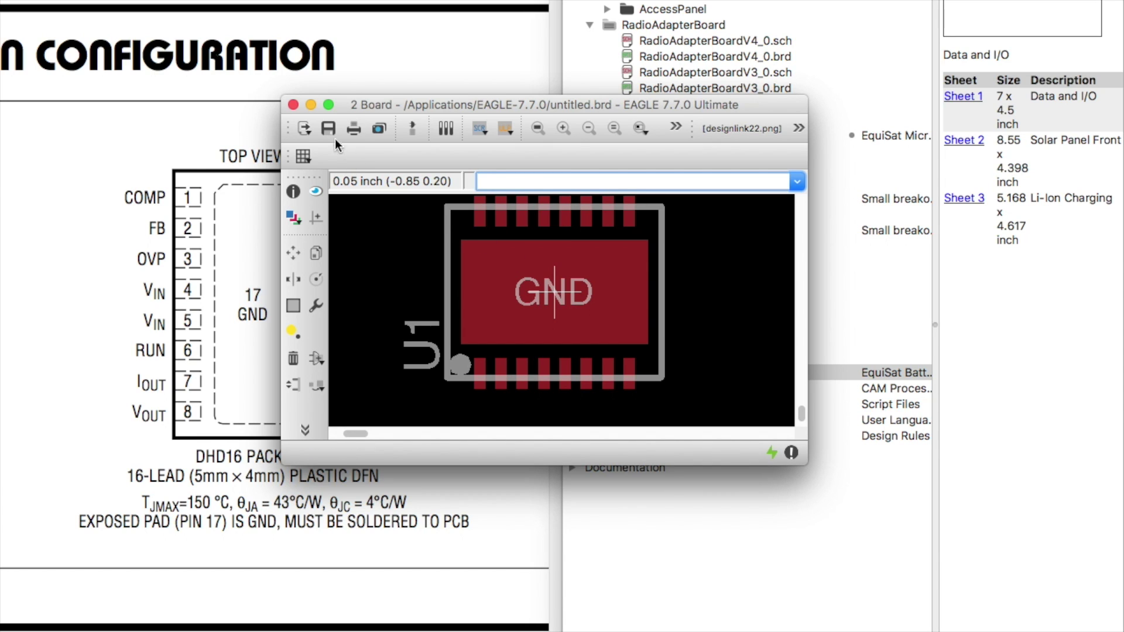
- Close the untitled board and its schematic, discarding the changes to both
{"action": "left_click", "coordinate": [294, 105]}
{"action": "left_click", "coordinate": [494, 159]}
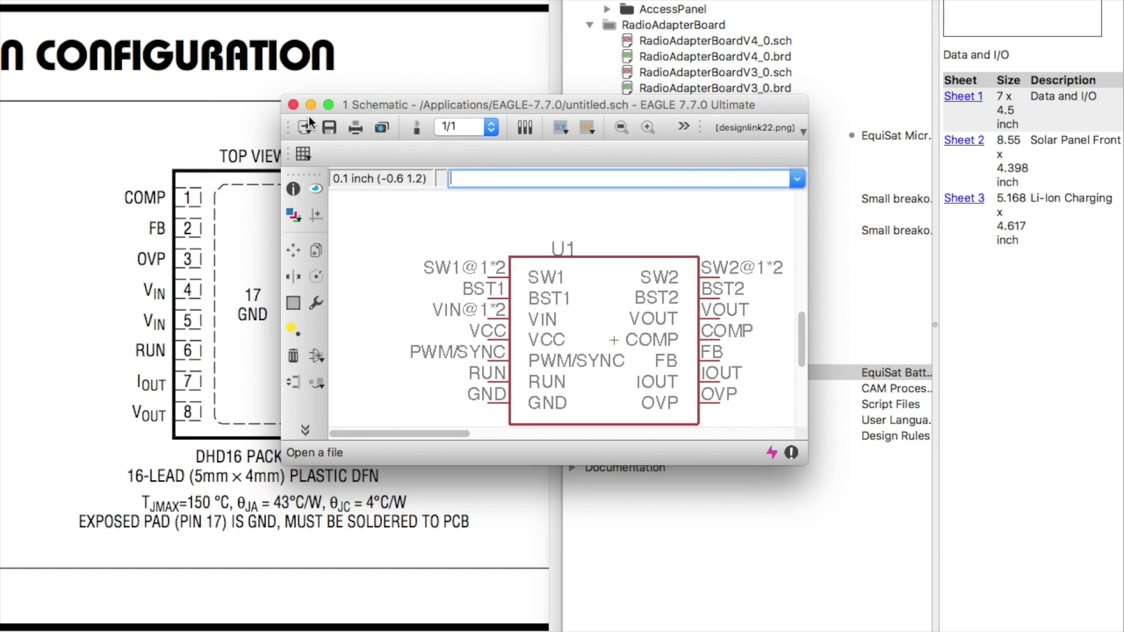
{"action": "left_click", "coordinate": [292, 105]}
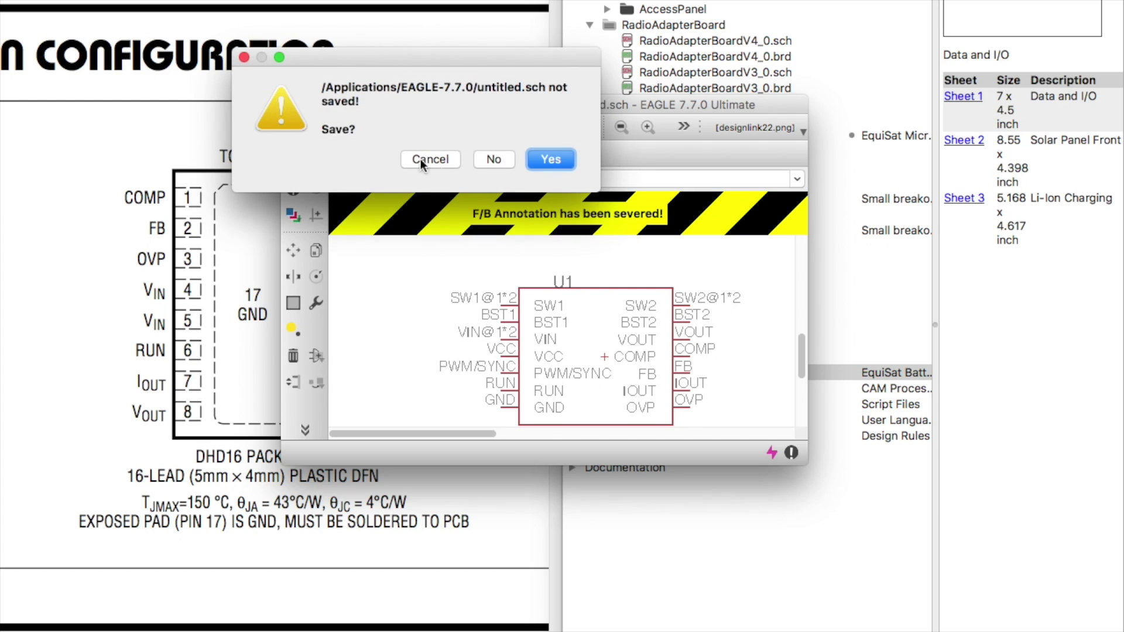
{"action": "left_click", "coordinate": [494, 159]}
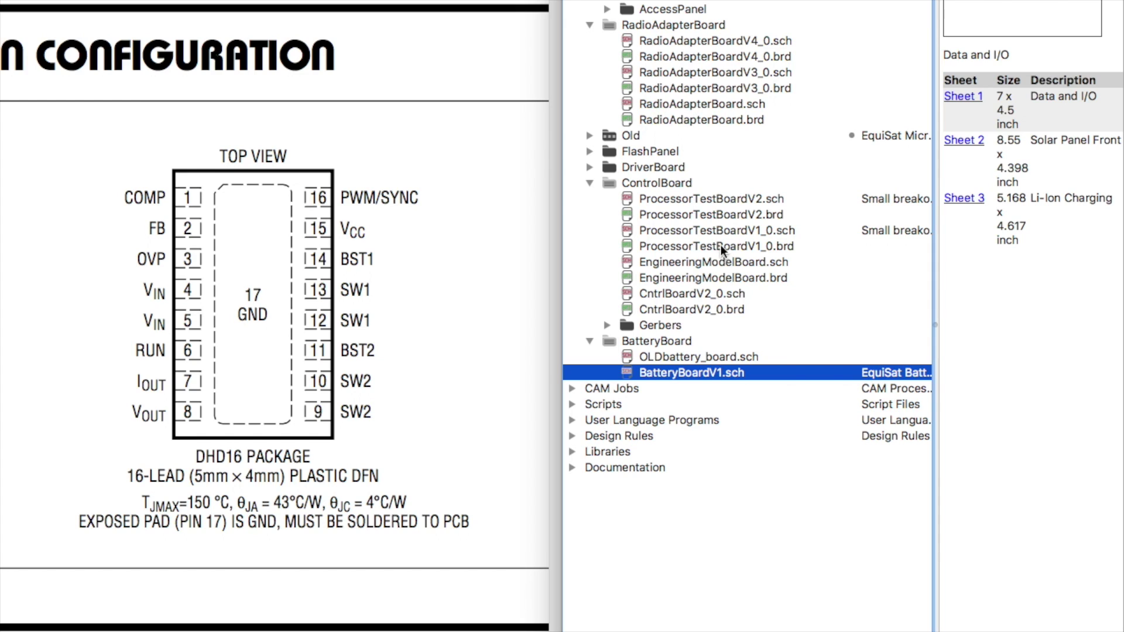
- Open the ProcessorTestBoardV1_0.sch schematic of the ControlBoard project and examine the wiring and components around the LTC3112
{"action": "left_click", "coordinate": [738, 296]}
{"action": "left_click", "coordinate": [773, 230]}
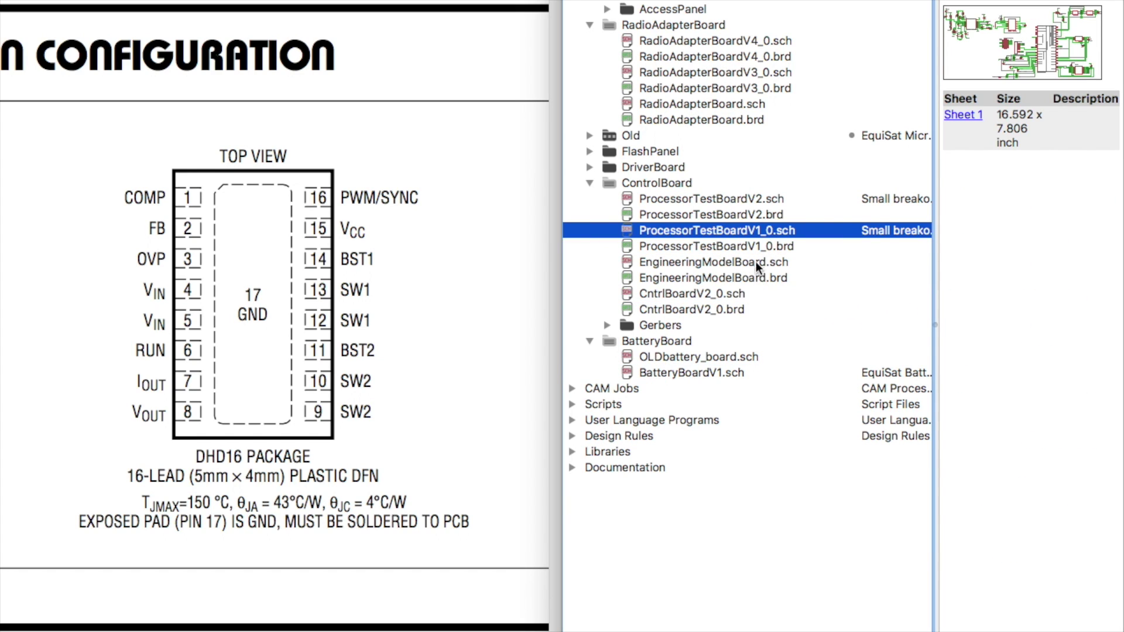
{"action": "key", "text": "ctrl+Up"}
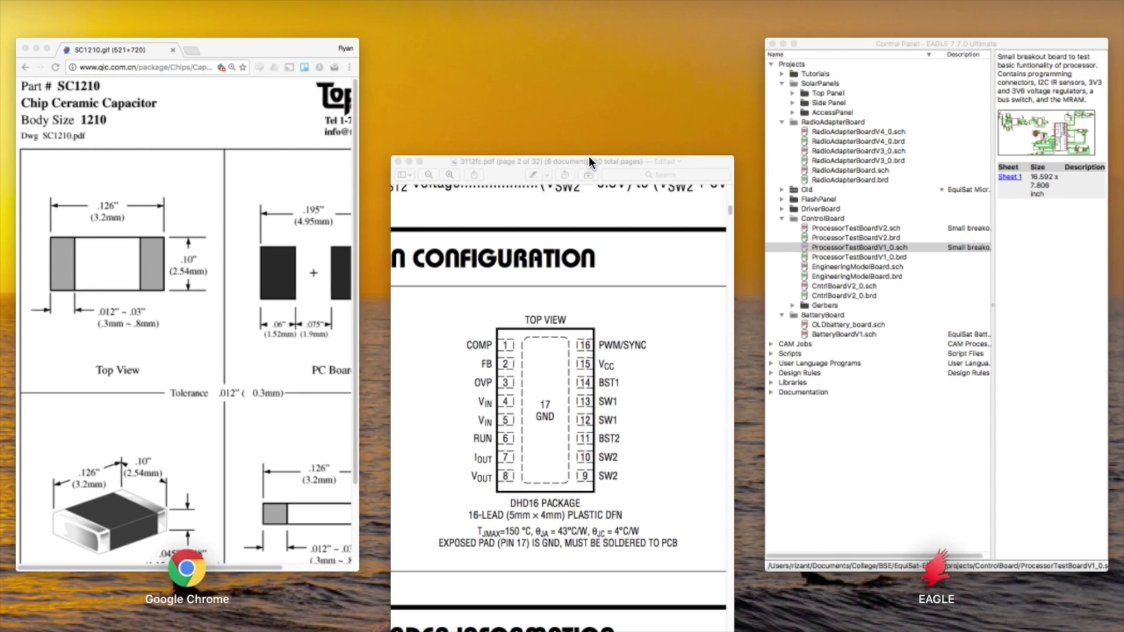
{"action": "key", "text": "Escape"}
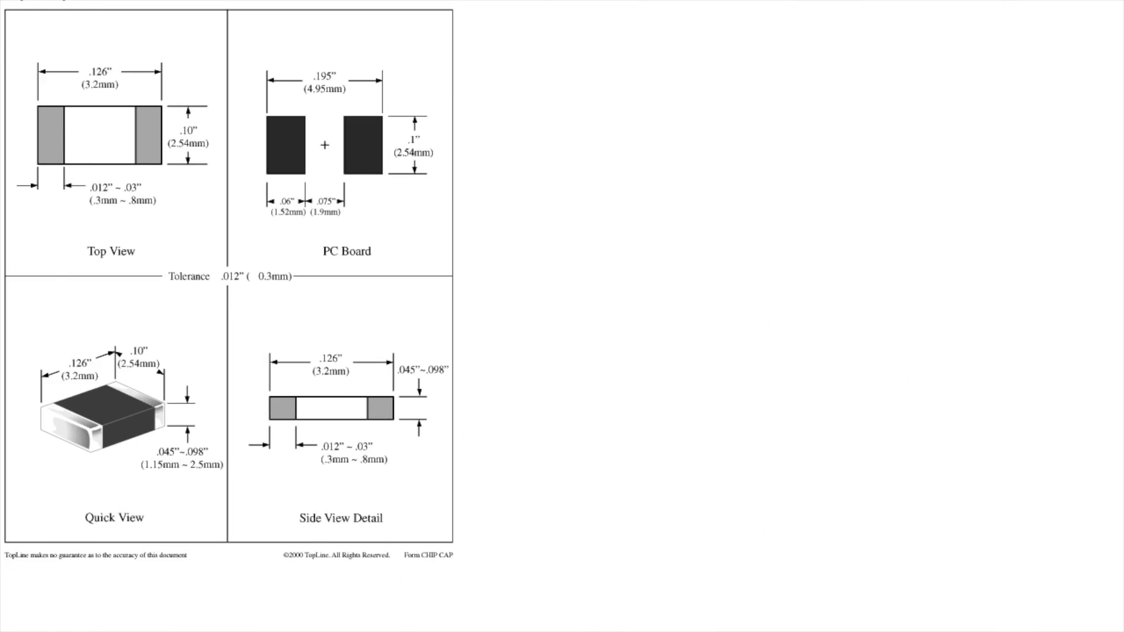
{"action": "key", "text": "ctrl+Right"}
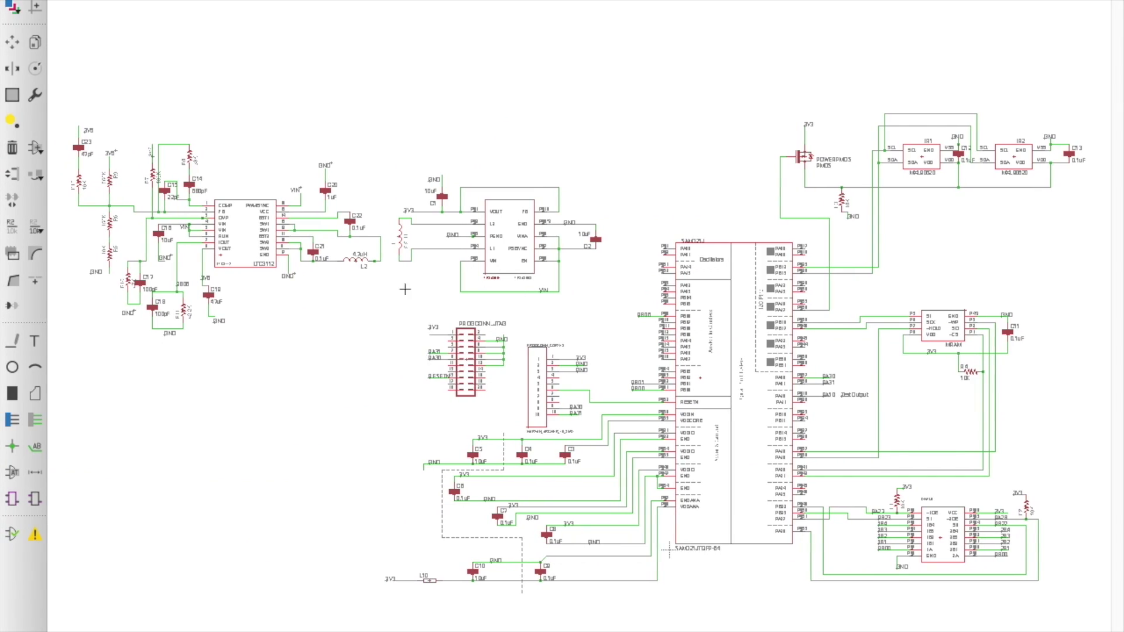
{"action": "scroll", "coordinate": [197, 229], "scroll_direction": "up", "scroll_amount": 10}
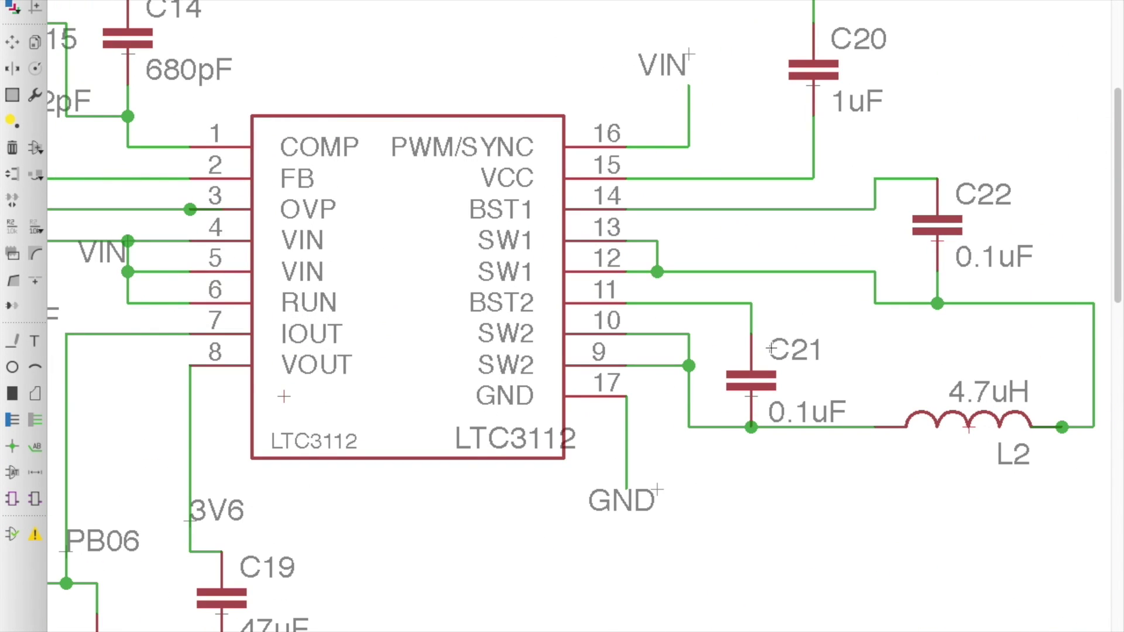
{"action": "scroll", "coordinate": [508, 337], "scroll_direction": "down", "scroll_amount": 3}
{"action": "scroll", "coordinate": [826, 243], "scroll_direction": "down", "scroll_amount": 4}
{"action": "scroll", "coordinate": [677, 219], "scroll_direction": "up", "scroll_amount": 4}
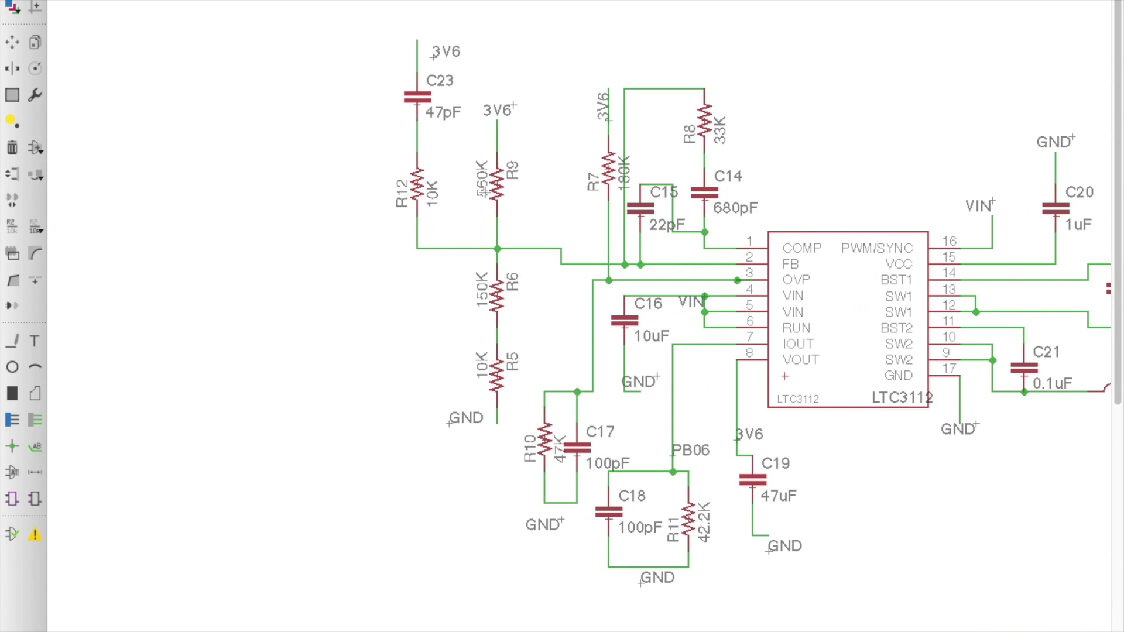
{"action": "scroll", "coordinate": [677, 220], "scroll_direction": "down", "scroll_amount": 3}
{"action": "scroll", "coordinate": [677, 221], "scroll_direction": "up", "scroll_amount": 5}
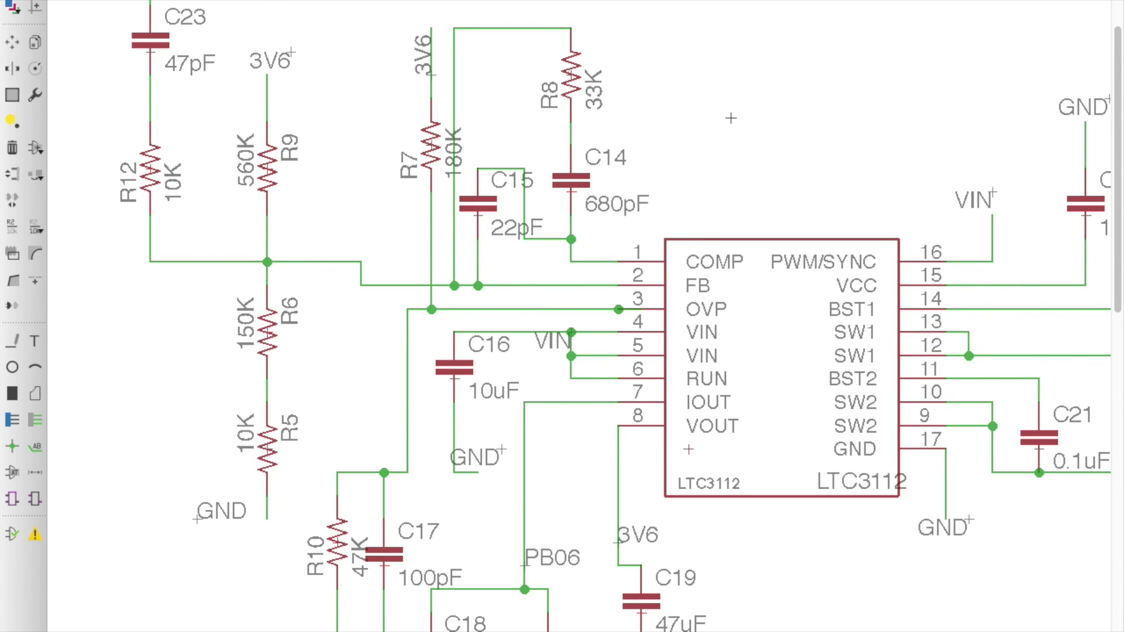